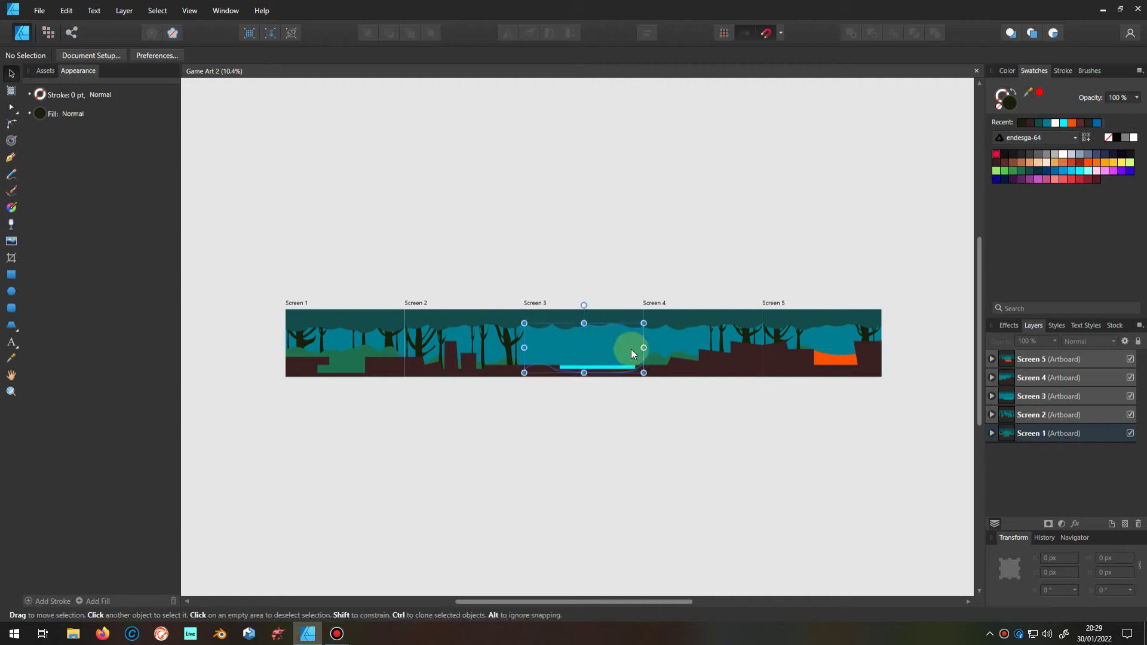
Duplicate the Screen 3 artboard and snap the copy flush beneath the level strip
left_click(1039, 396)
key("ctrl+j")
right_click(1028, 396)
scroll(623, 367, "up", 5)
left_click_drag(558, 270, 572, 488)
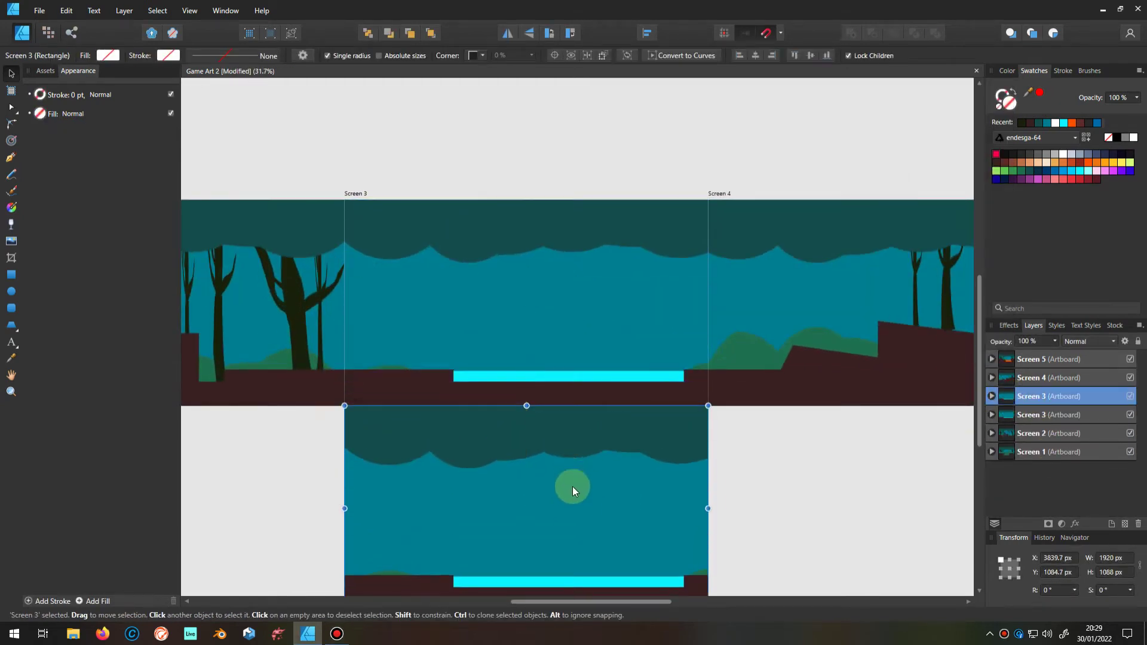
scroll(572, 484, "up", 5)
left_click_drag(486, 387, 216, 361)
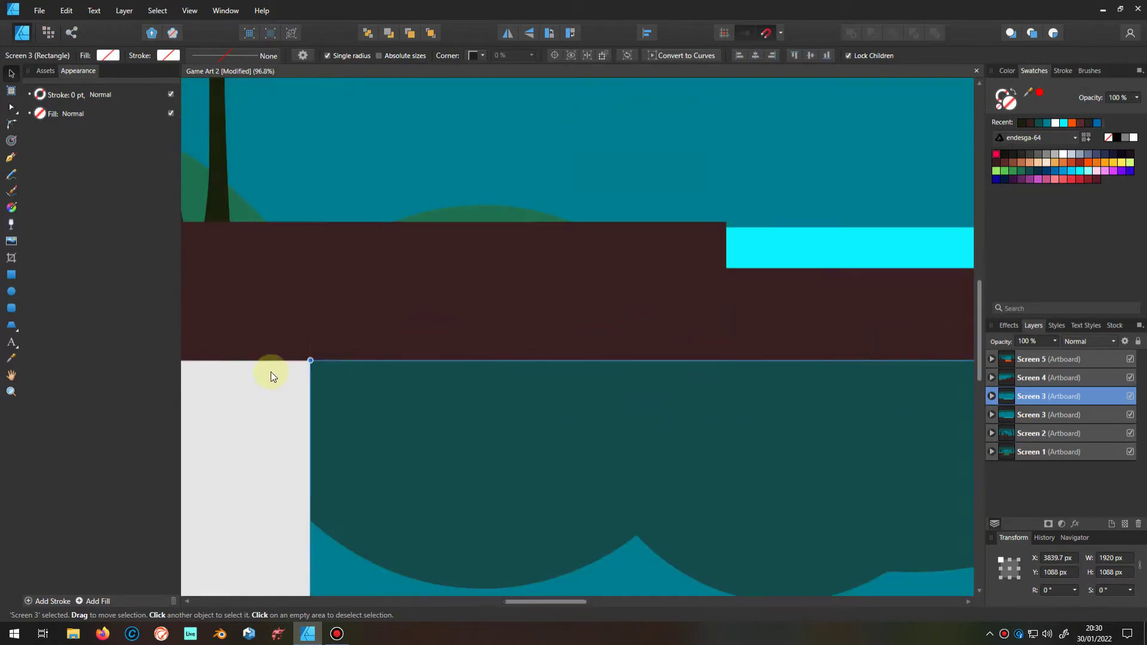
scroll(281, 363, "down", 6)
Duplicate the Screen 4 artboard and align its copy beside the Screen 3 copy
left_click(1009, 376)
key("ctrl+j")
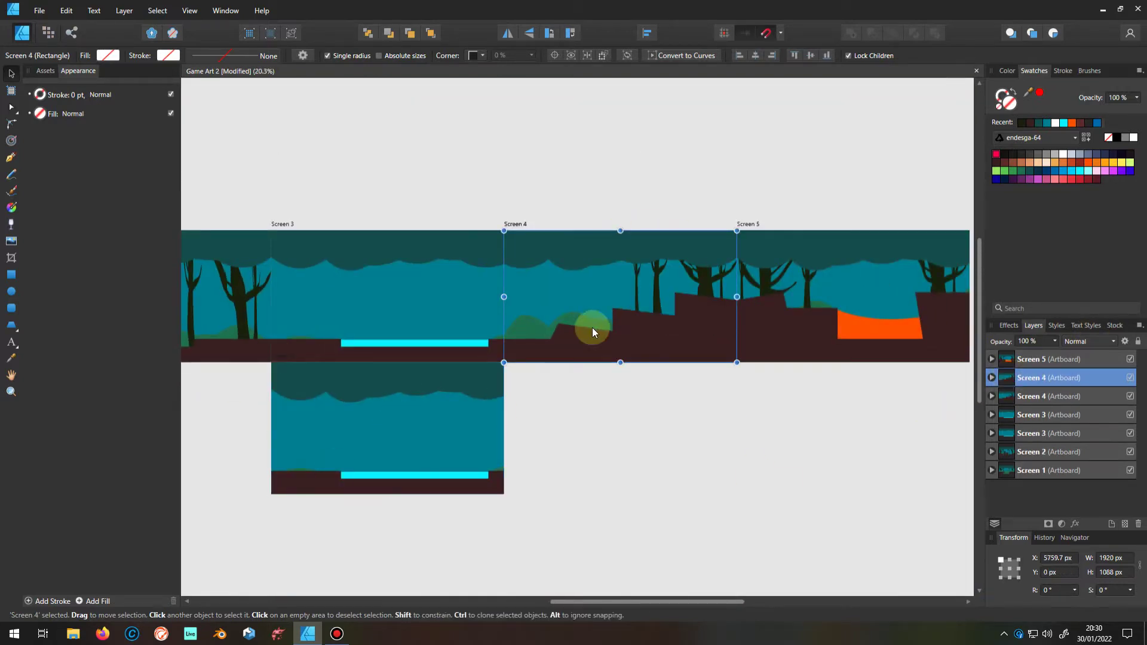
left_click_drag(556, 320, 512, 391)
scroll(512, 391, "up", 8)
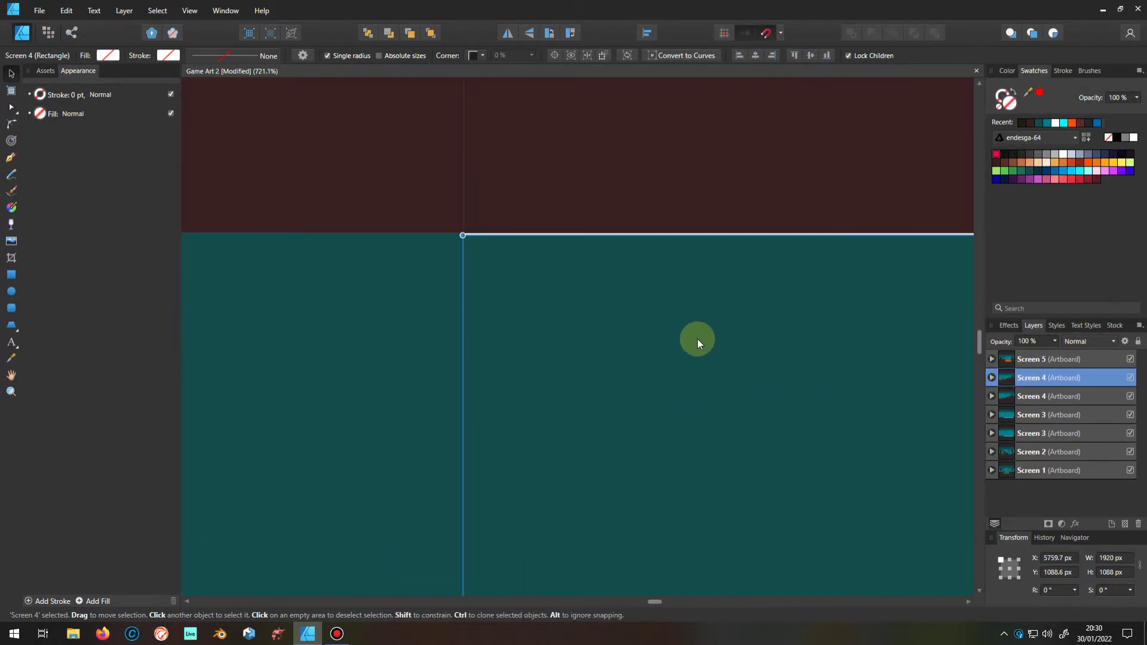
mouse_move(692, 335)
left_mouse_down()
mouse_move(532, 211)
mouse_move(563, 251)
left_mouse_up()
Drag Screen 3's top curve, collapse its layers, and select the copied Screen 3 artboard
scroll(729, 289, "up", 5)
scroll(511, 242, "up", 3)
scroll(527, 231, "up", 3)
left_click(398, 296)
left_click_drag(399, 296, 328, 217)
left_click(991, 415)
scroll(742, 266, "down", 10)
scroll(679, 249, "down", 5)
left_click(993, 414)
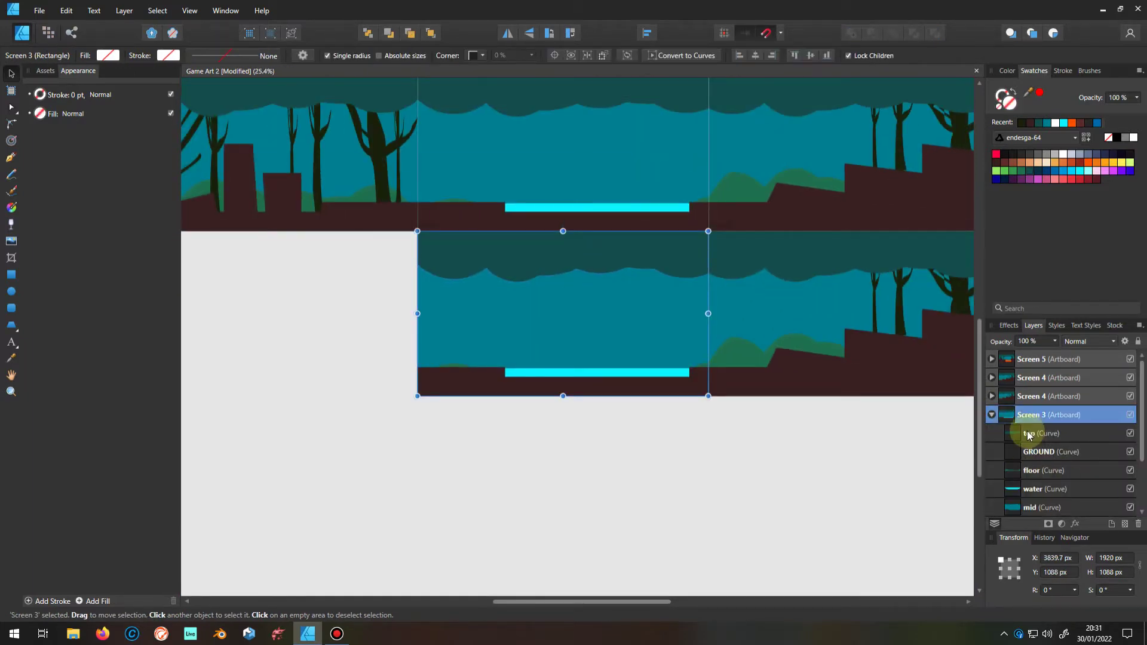
Strip the mid, water and GROUND layers from the Screen 3 copy and make its background black
mouse_move(1043, 470)
left_mouse_down()
mouse_move(1056, 489)
mouse_move(1046, 487)
left_mouse_up()
key("Delete")
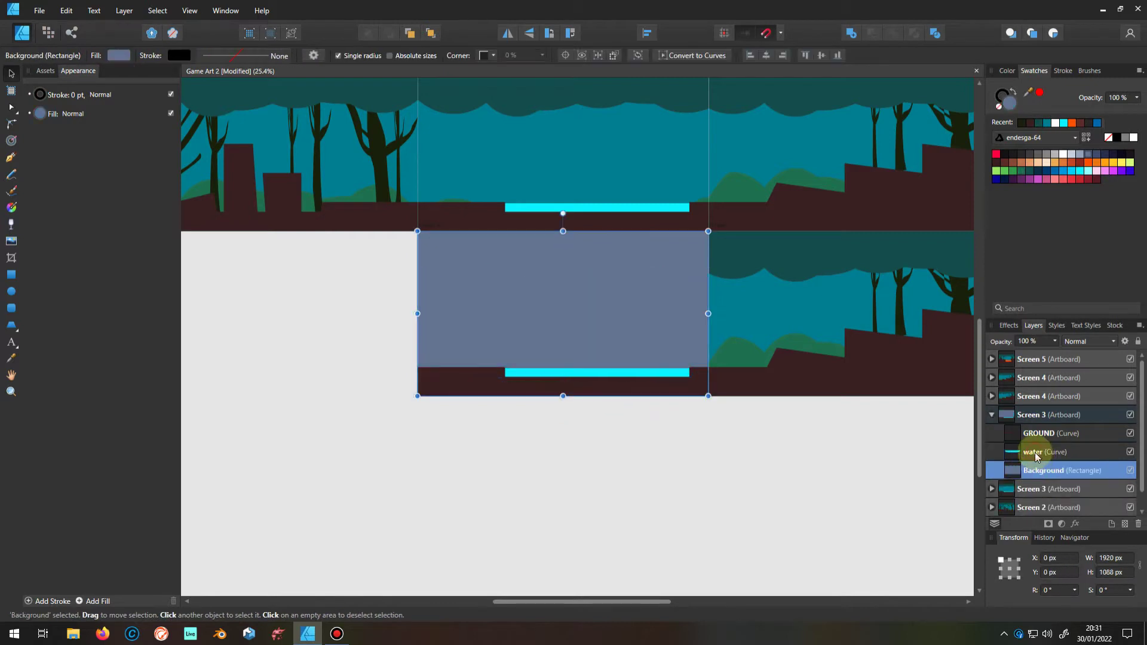
left_click(1034, 453)
key("Delete")
left_click(1039, 433)
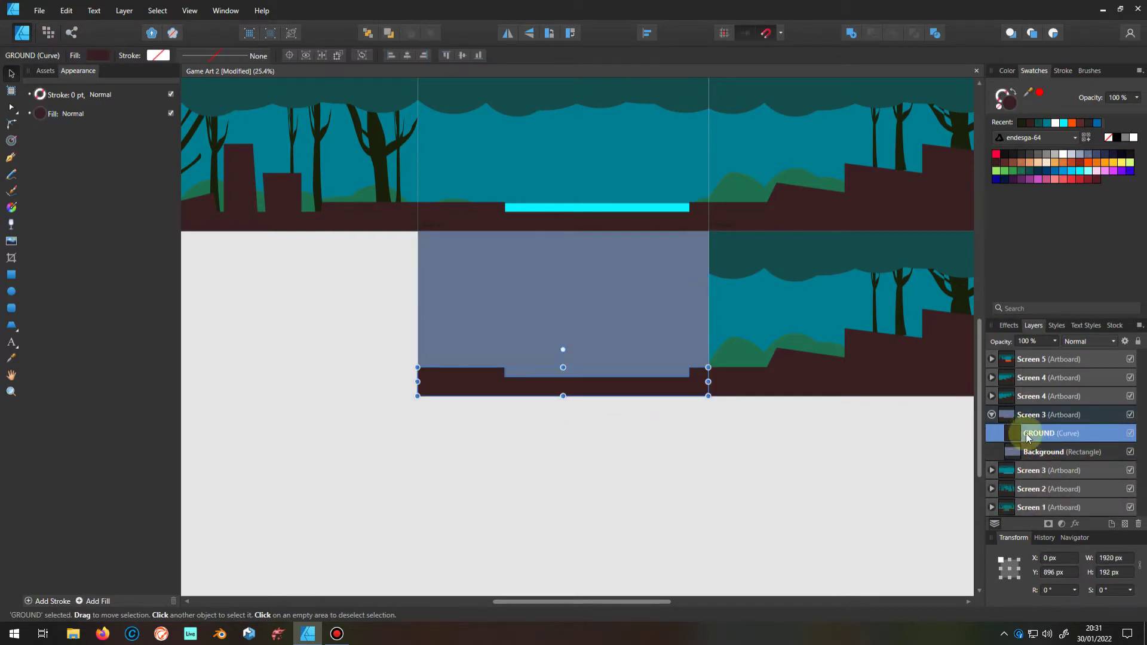
key("Delete")
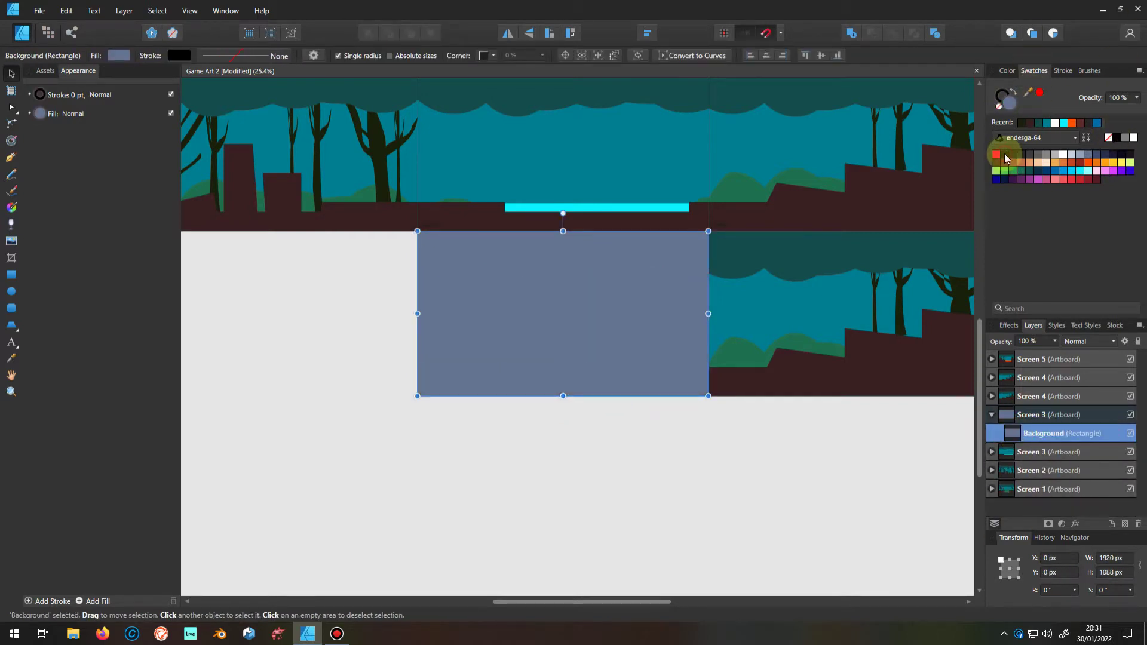
left_click(1004, 154)
left_click(380, 464)
Delete the trees, floor and hill layers from the Screen 4 copy and make its background black
scroll(394, 370, "up", 10)
scroll(430, 269, "up", 10)
scroll(448, 248, "up", 5)
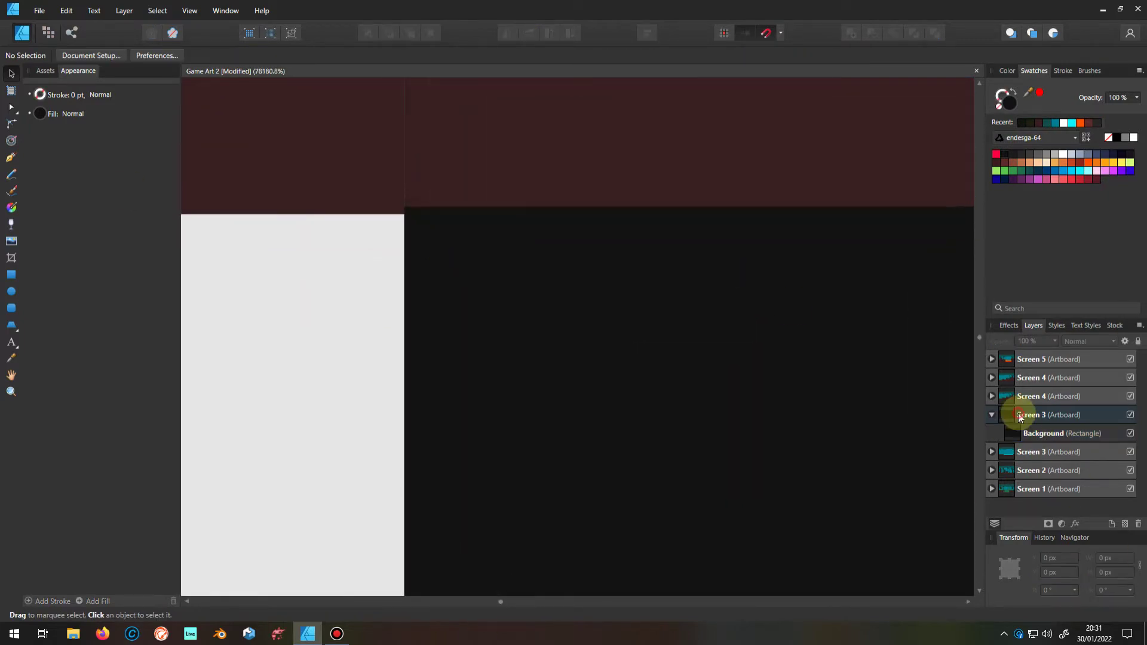
left_click(1019, 417)
scroll(500, 279, "up", 5)
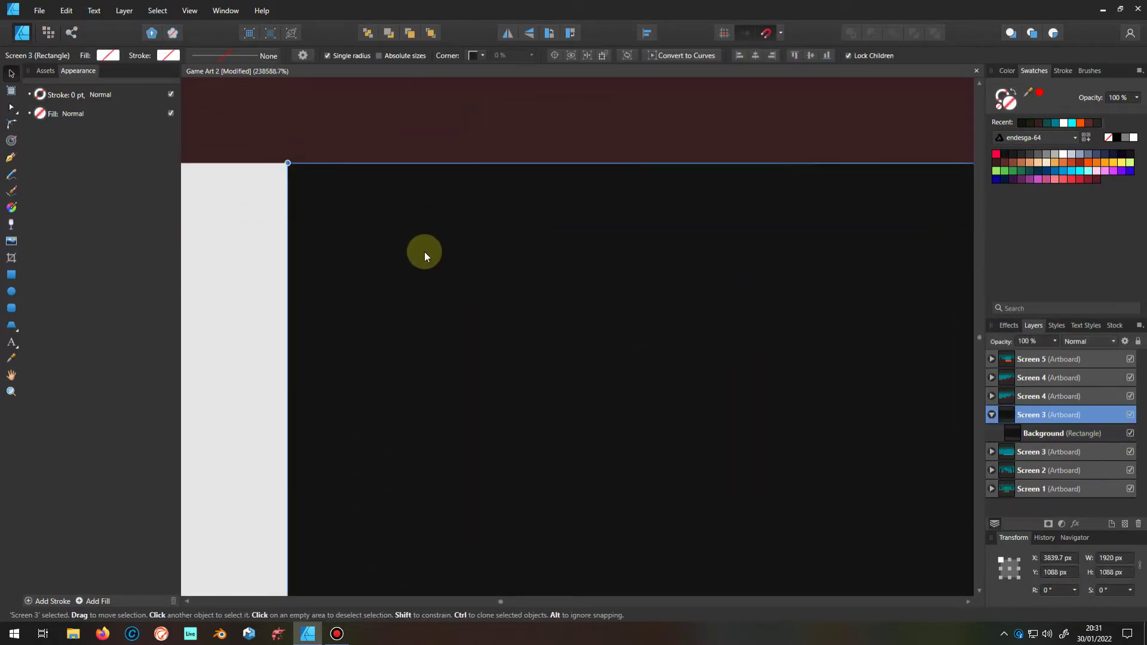
scroll(424, 252, "down", 8)
scroll(320, 203, "down", 8)
scroll(357, 210, "down", 7)
scroll(365, 199, "down", 7)
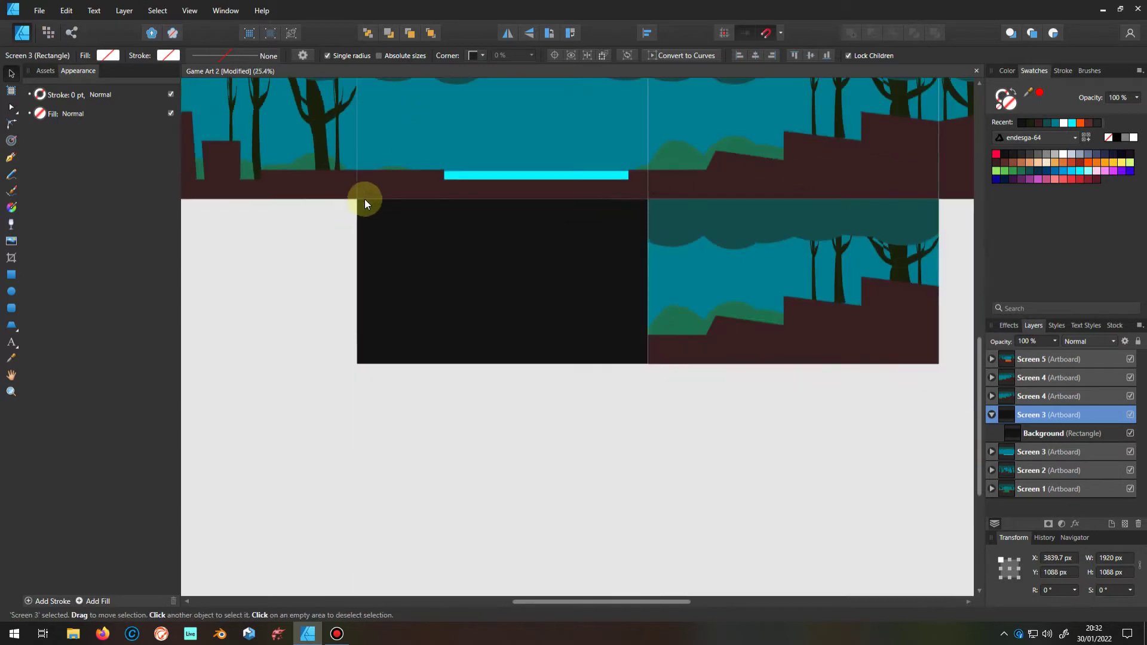
left_click(1055, 406)
left_click(1019, 393)
left_click(1020, 414)
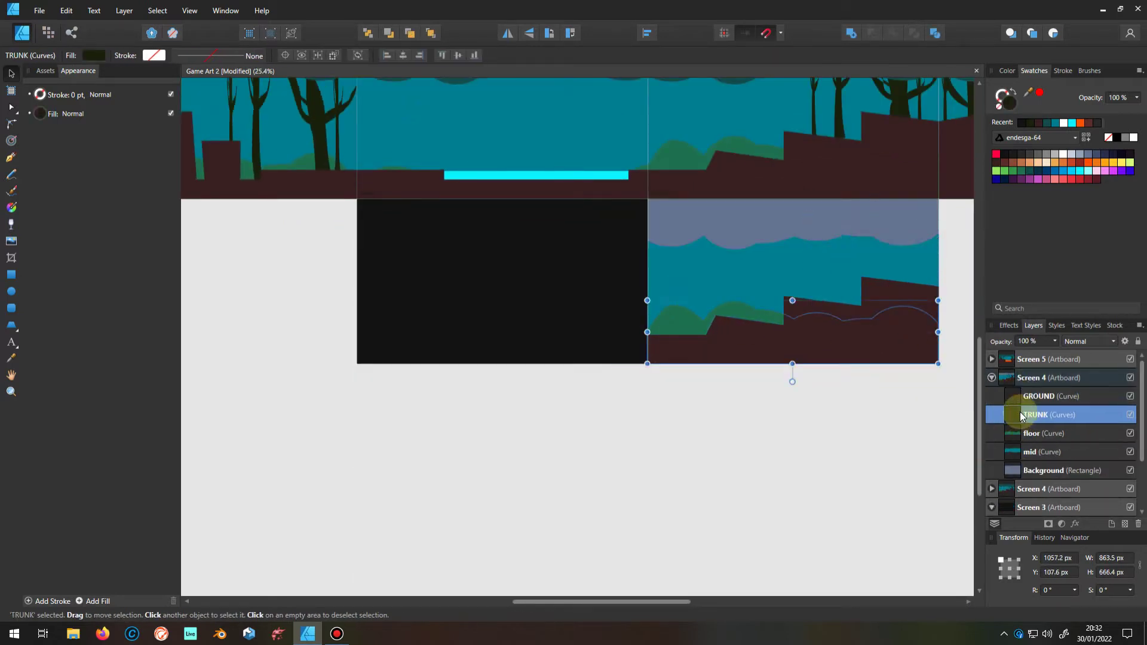
key("Delete")
key("Delete")
key("Delete")
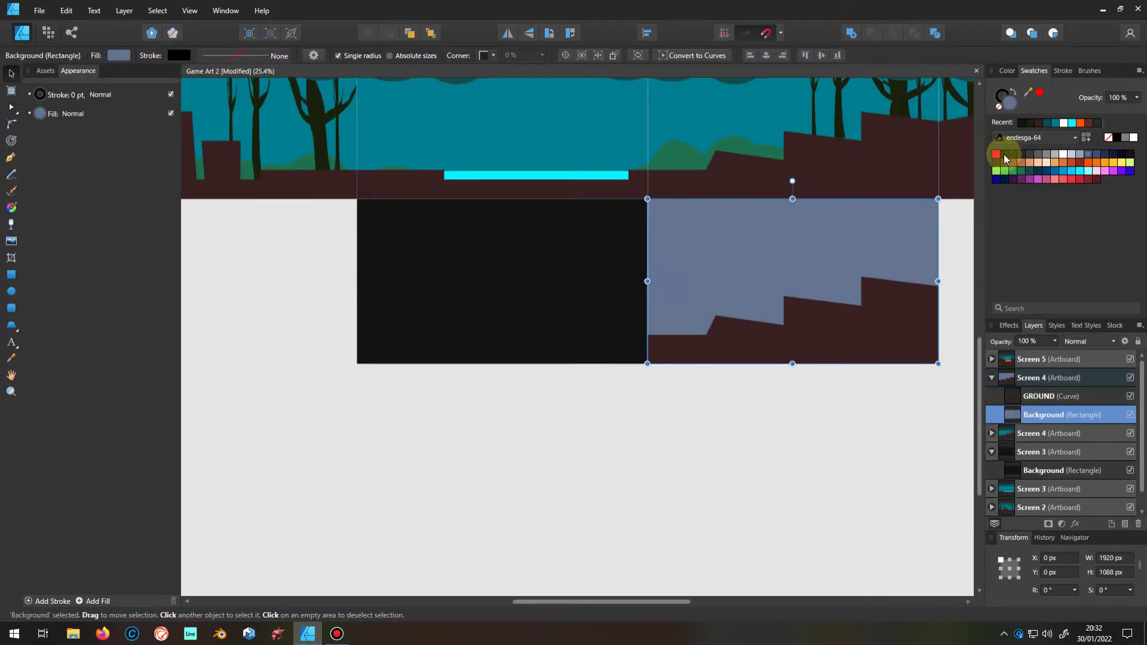
left_click(1005, 155)
Duplicate the Screen 4 copy and place the new artboard beneath Screen 5
scroll(317, 364, "down", 2)
left_click(992, 377)
scroll(641, 322, "up", 2)
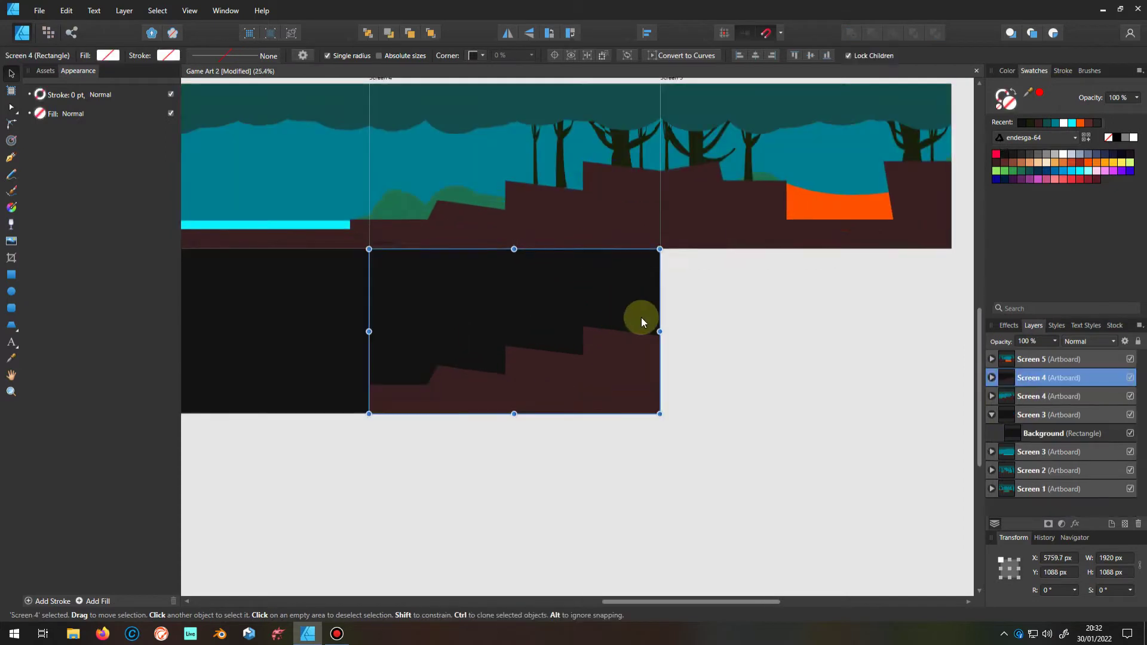
key("ctrl+j")
left_click_drag(640, 317, 791, 344)
scroll(569, 260, "up", 10)
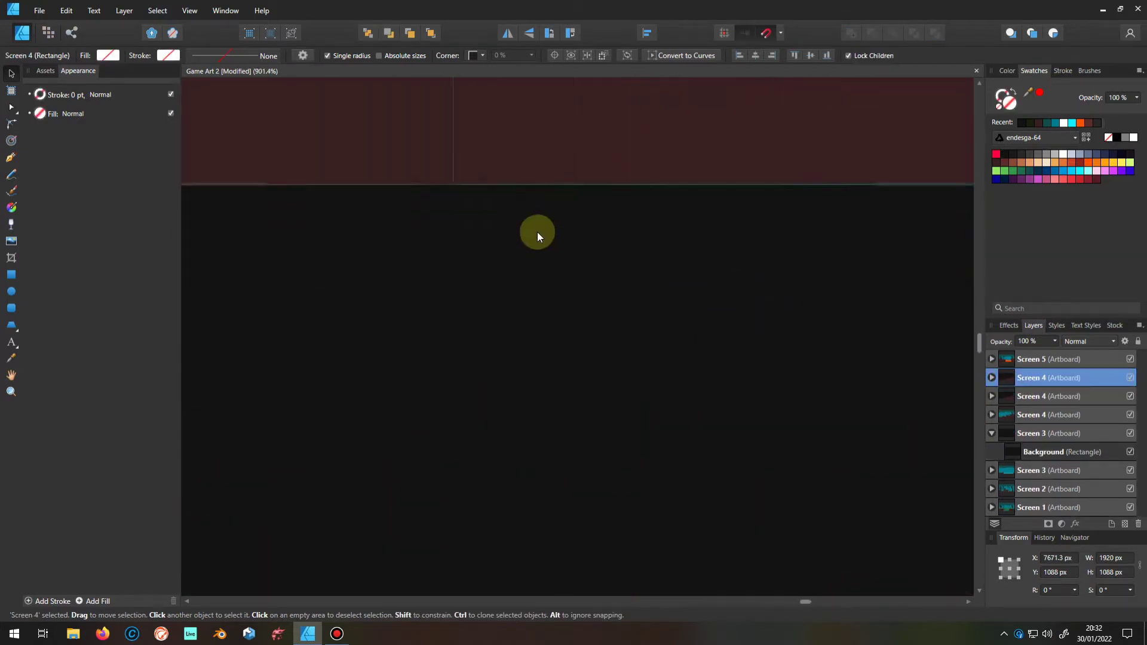
scroll(519, 197, "down", 4)
scroll(442, 239, "down", 6)
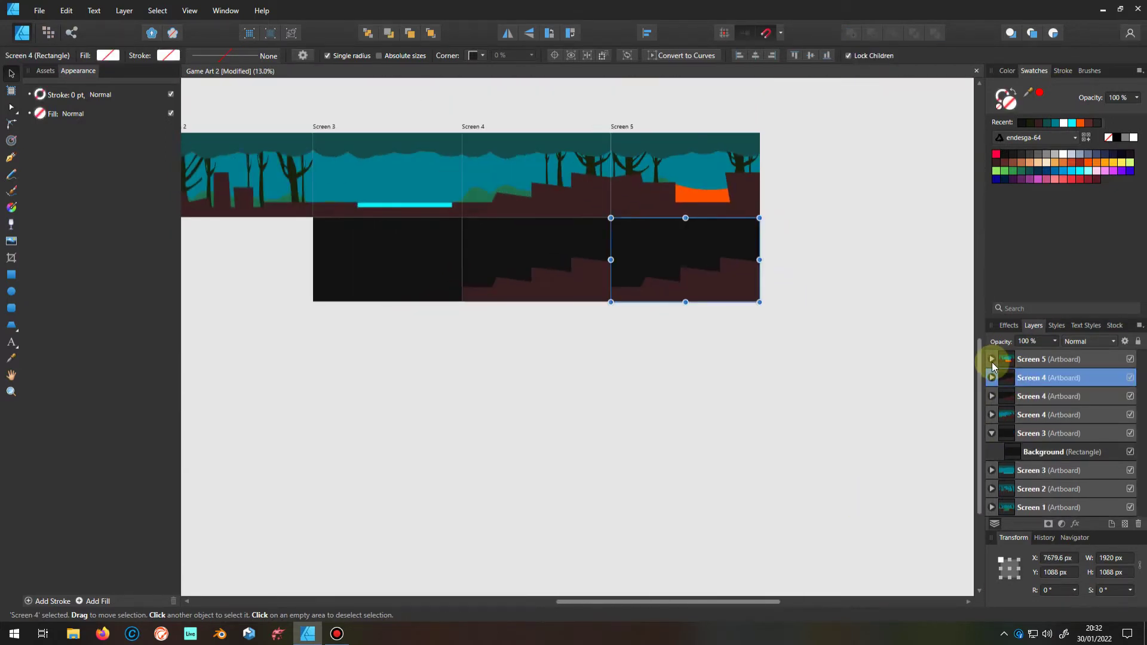
Check the middle underground artboard's layers, then select the Screen 3 copy
left_click(673, 384)
scroll(658, 278, "up", 3)
left_click(659, 280)
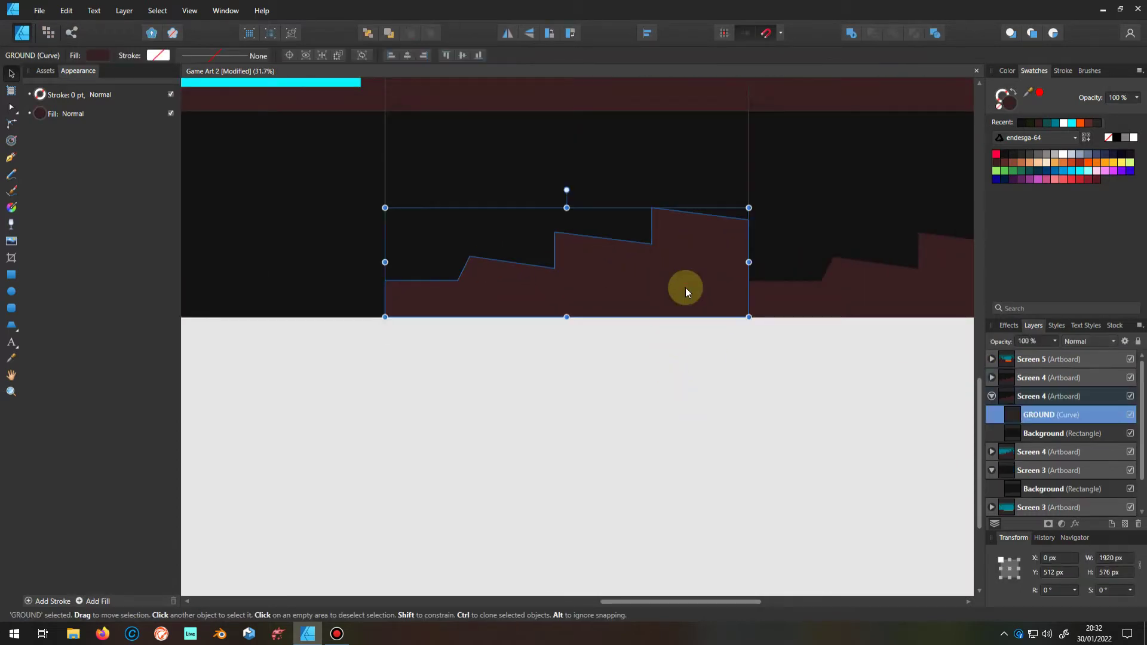
scroll(536, 440, "down", 2)
scroll(884, 238, "up", 1)
scroll(893, 238, "down", 2)
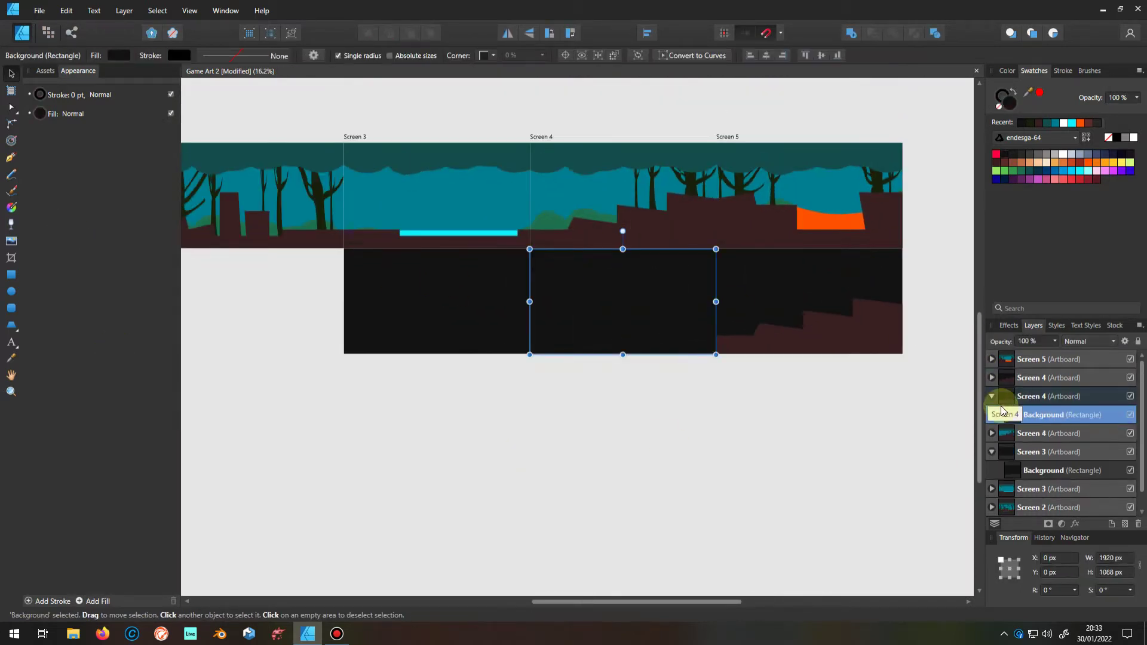
left_click(1029, 431)
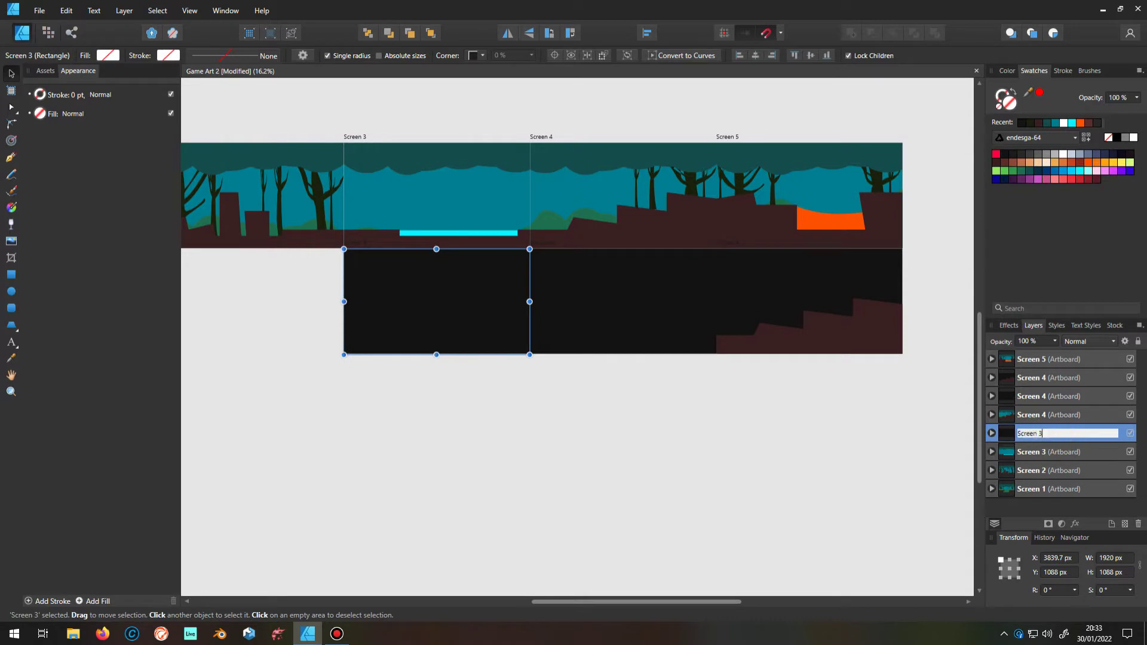
Name the first two copies Screen 3 SUB and Screen 4 SUB
key("BackSpace")
type("UB")
key("Return")
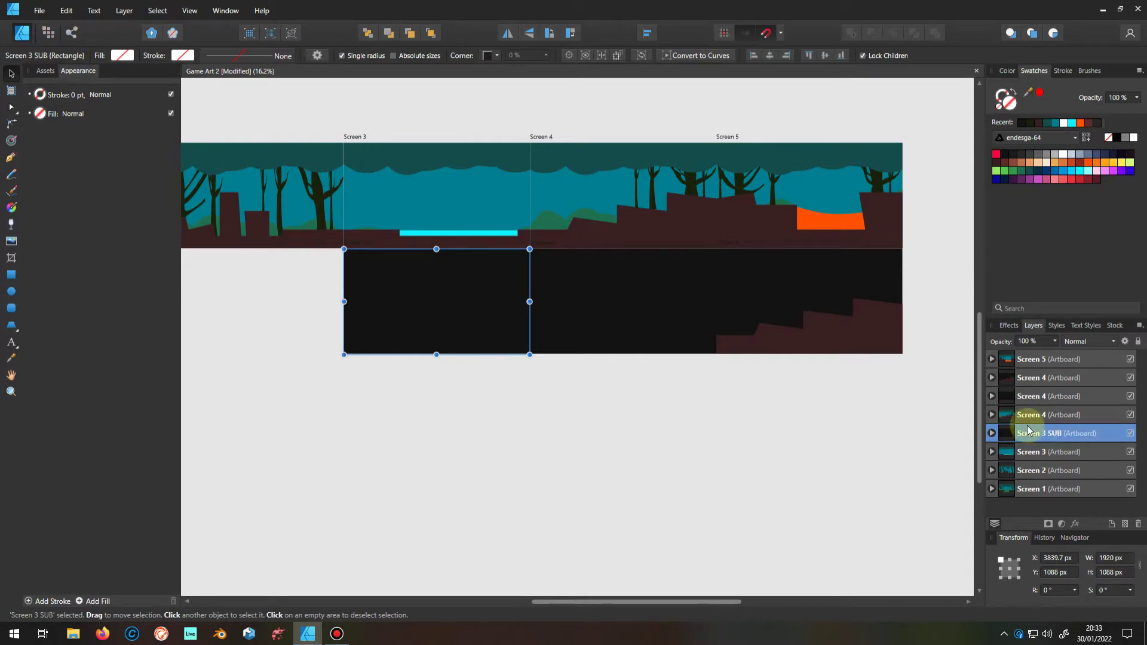
double_click(1060, 395)
type("SUB")
key("Return")
Move Screen 5 above Screen 4 in the layer order
left_click(1009, 378)
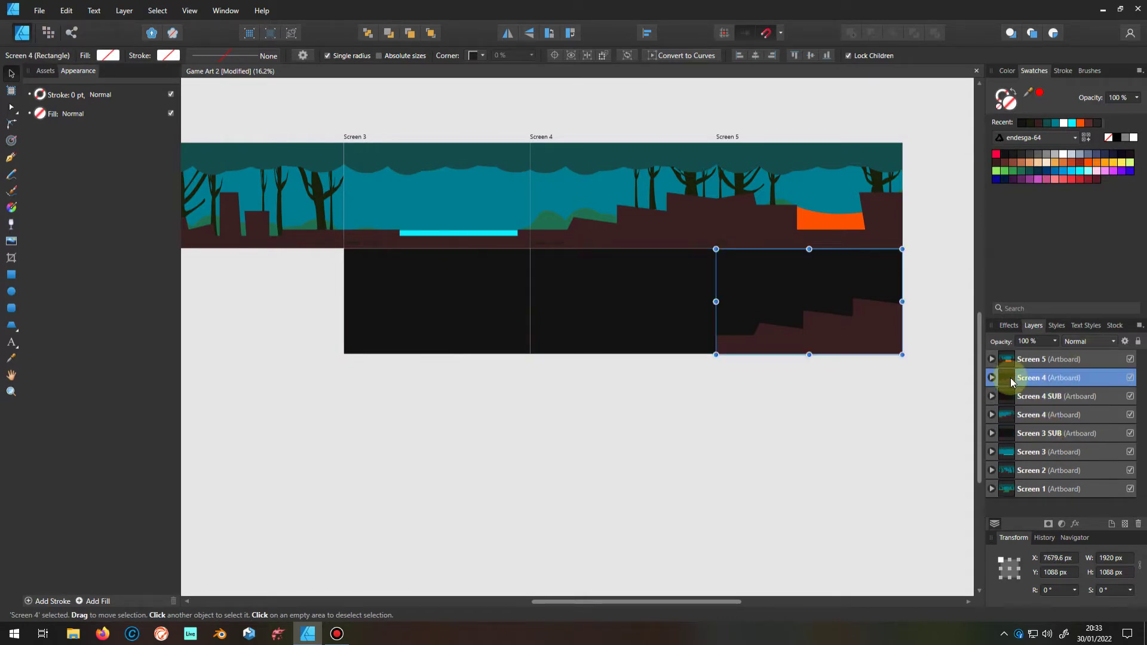
left_click(1012, 425)
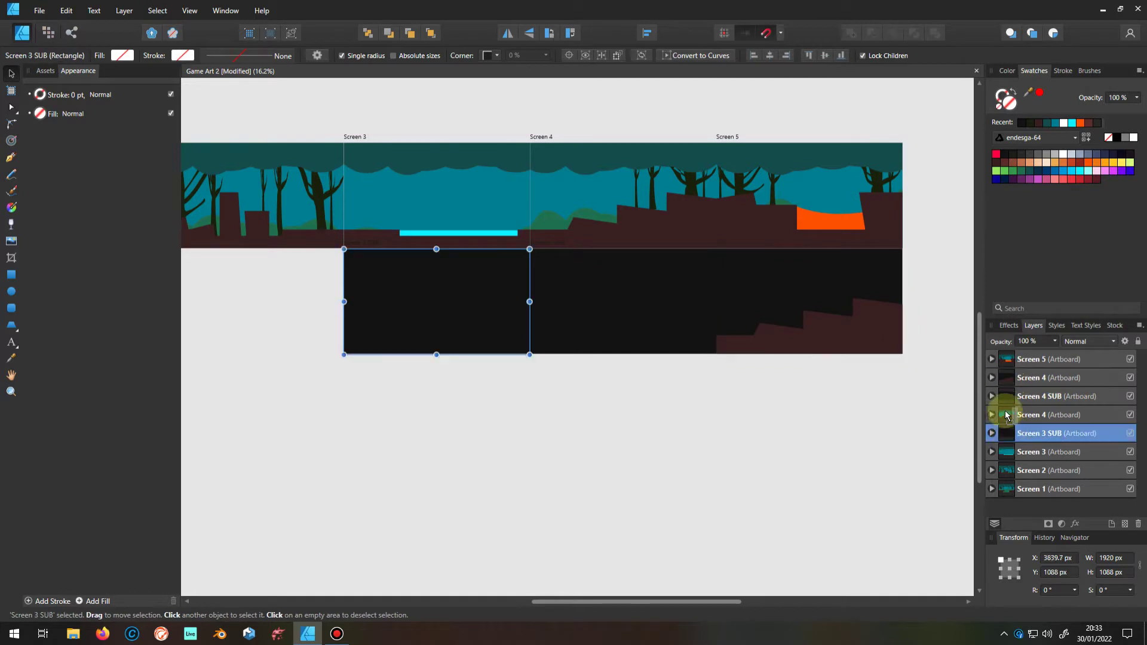
left_click(1009, 359)
left_click(368, 32)
left_click(408, 34)
left_click(409, 34)
left_click(411, 35)
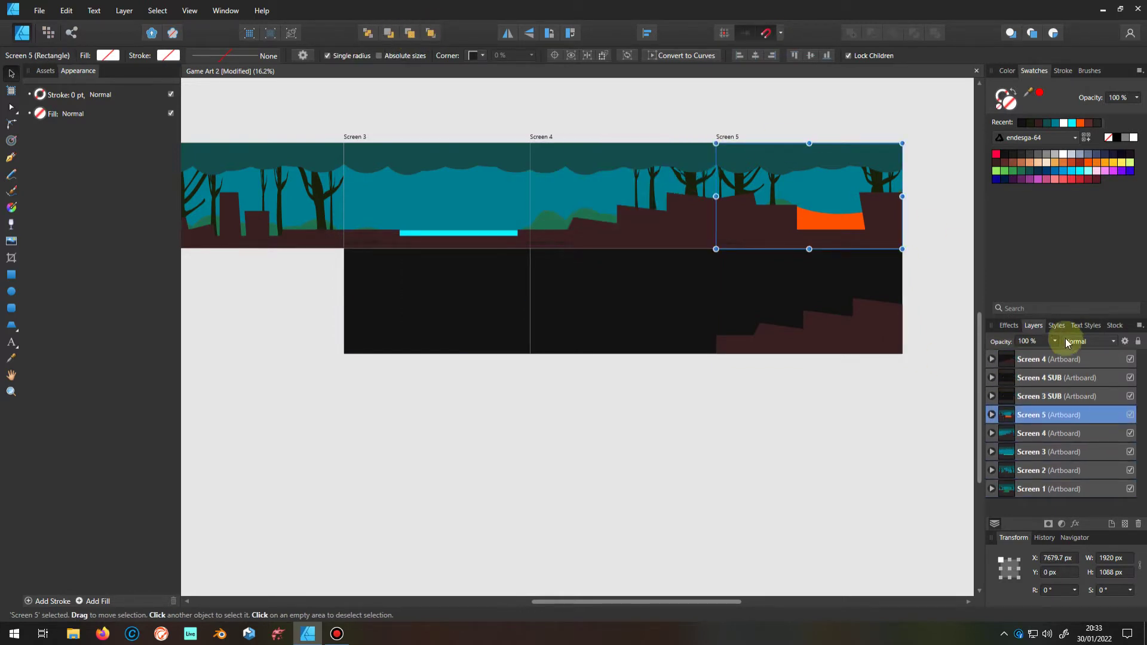
Name the artboard beneath Screen 5 as Screen 5 SUB
left_click(1063, 359)
type("SUB")
key("Return")
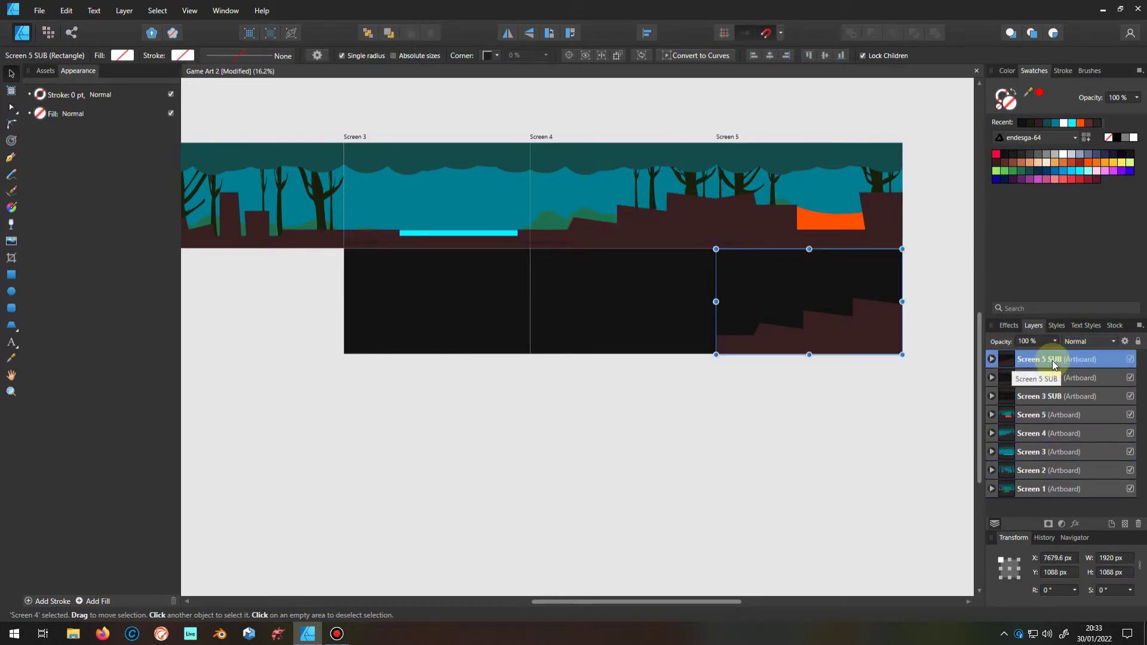
Select Screen 3's GROUND shape for node editing
left_click(1044, 394)
scroll(316, 209, "up", 2)
scroll(746, 252, "up", 2)
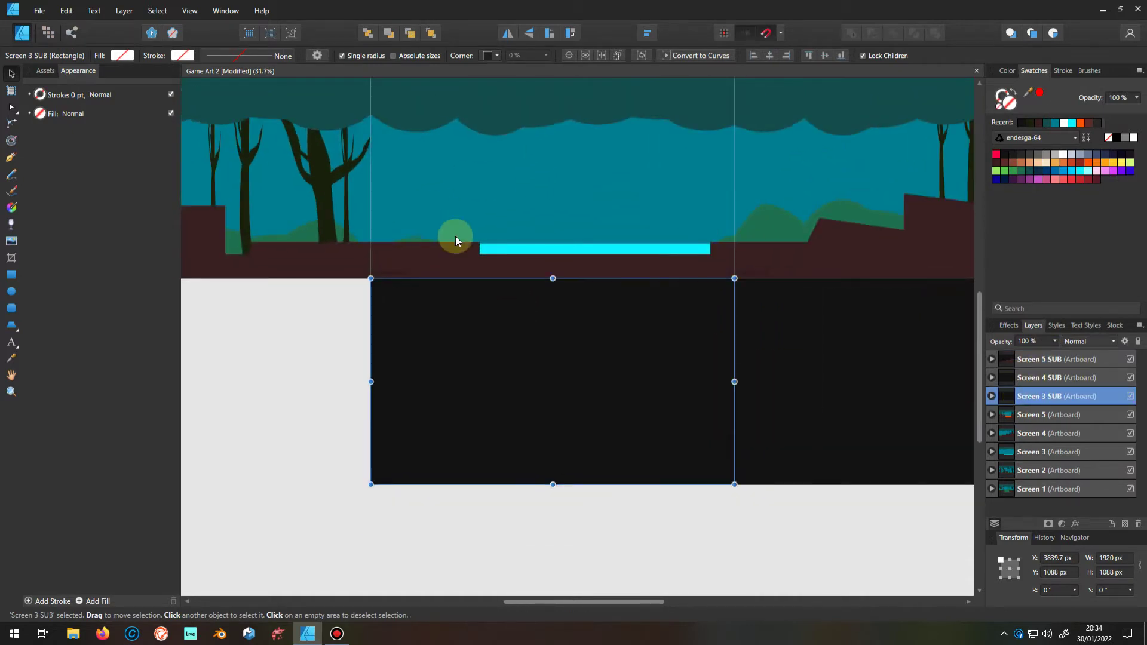
scroll(455, 241, "up", 3)
double_click(472, 243)
left_click(11, 107)
scroll(455, 243, "up", 5)
Show the grid and drag GROUND corner nodes down into a vertical wall on Screen 3
left_click(561, 237)
left_click(226, 11)
left_click(46, 153)
scroll(588, 232, "up", 3)
mouse_move(529, 234)
left_mouse_down()
mouse_move(538, 422)
mouse_move(528, 455)
left_mouse_up()
left_click_drag(712, 262, 734, 455)
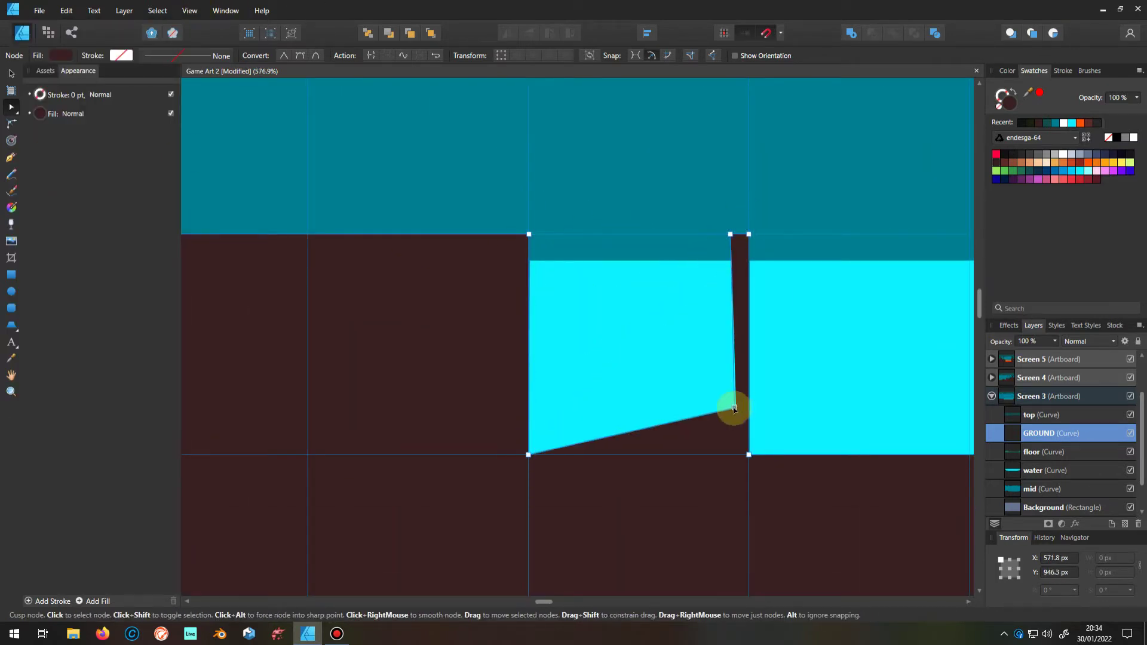
scroll(722, 264, "down", 6)
Pull the GROUND corner node to the artboard bottom and select the gap's corner nodes
scroll(675, 286, "up", 2)
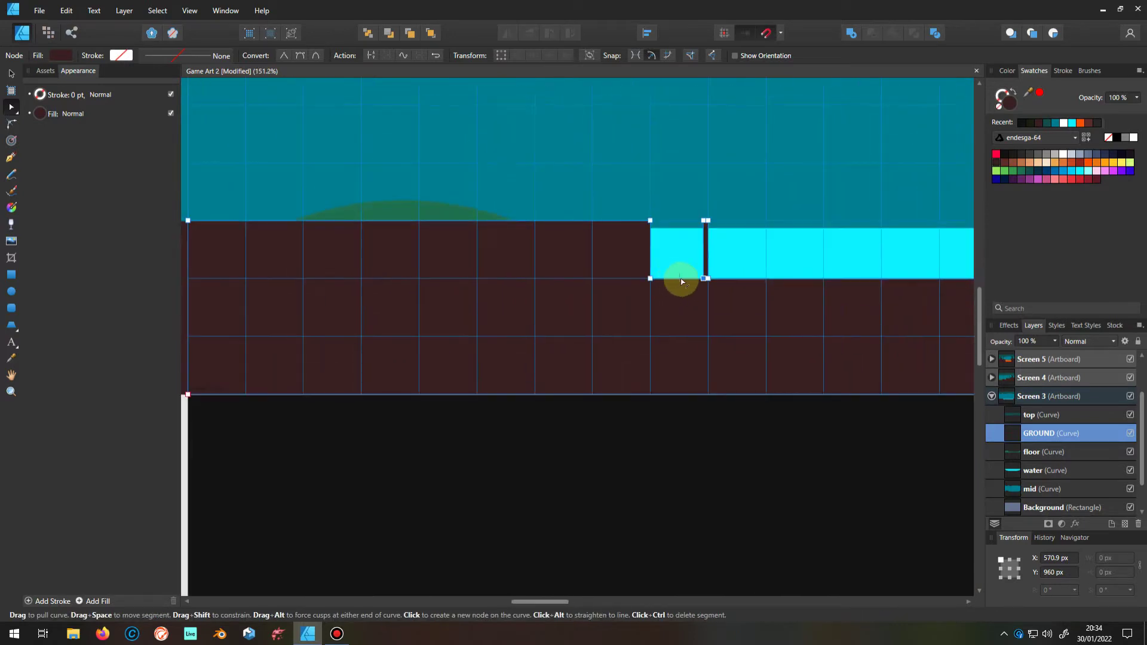
scroll(691, 281, "up", 4)
scroll(691, 280, "down", 2)
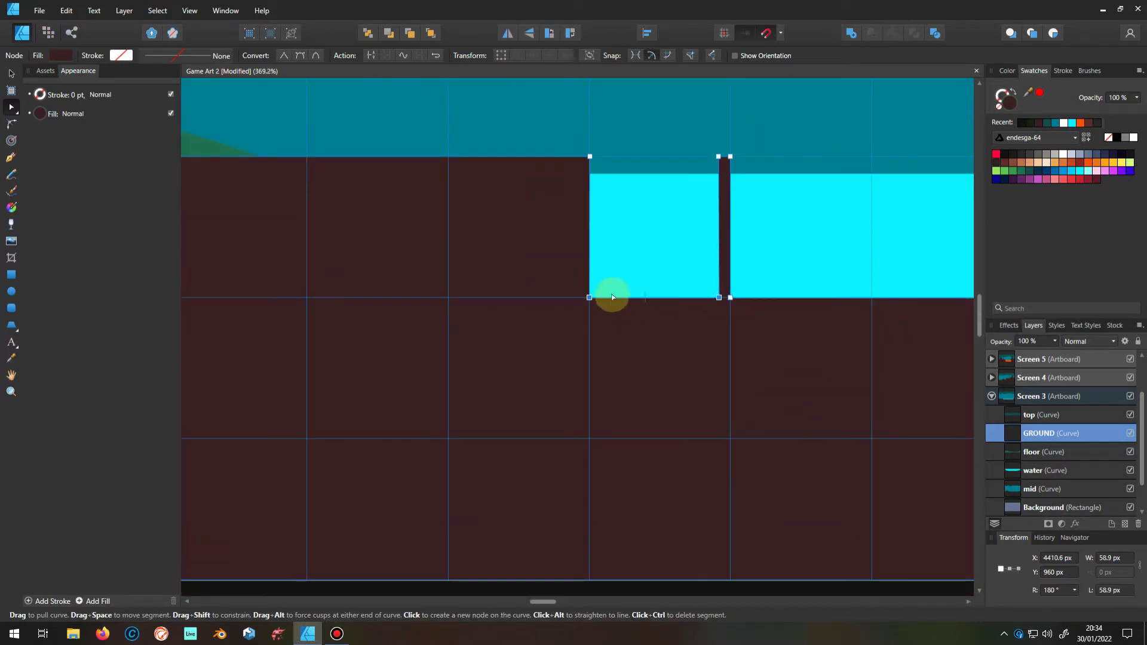
left_click_drag(589, 297, 589, 578)
scroll(691, 219, "down", 3)
scroll(630, 238, "up", 2)
left_click(558, 283, "shift")
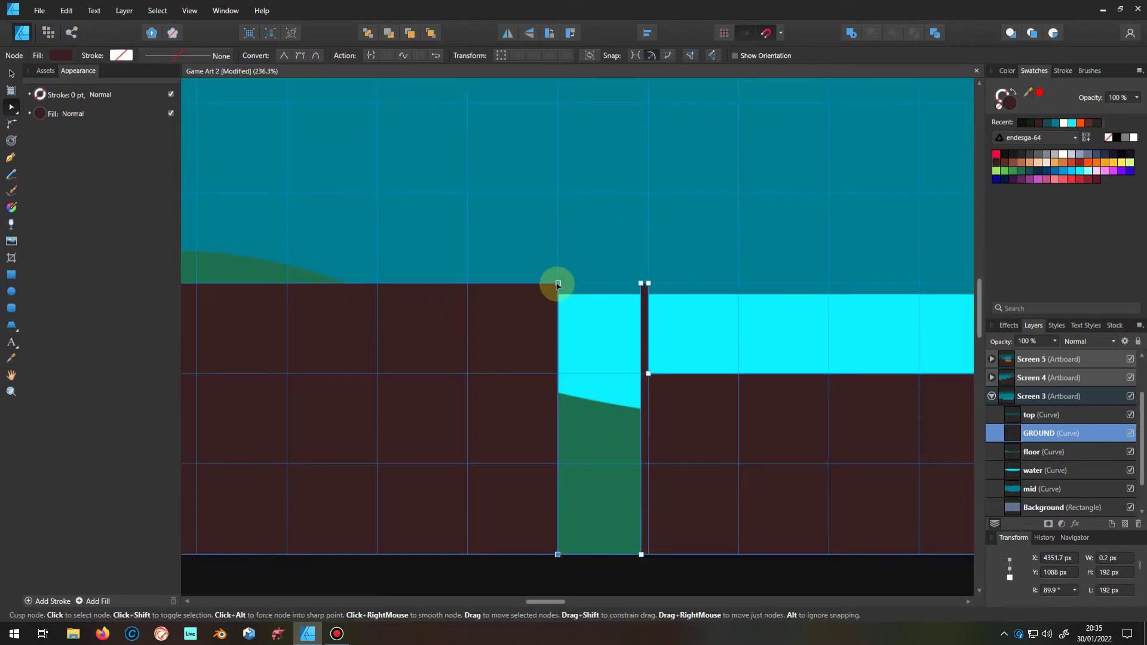
scroll(512, 332, "down", 7)
scroll(513, 334, "up", 2)
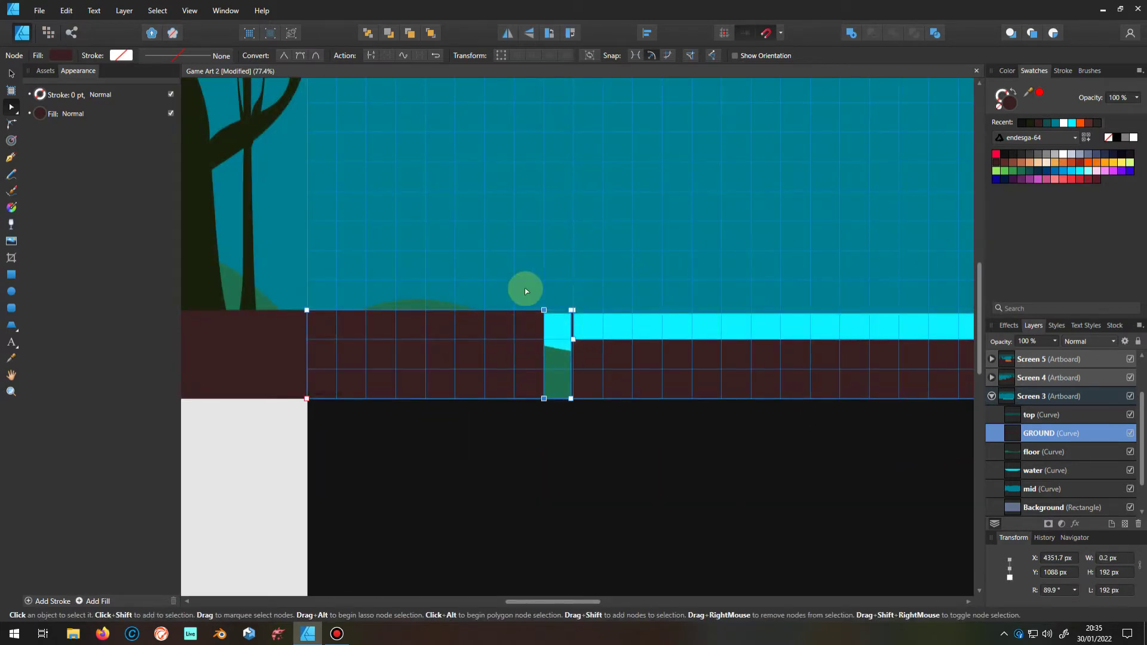
scroll(552, 334, "up", 5)
left_click(598, 233)
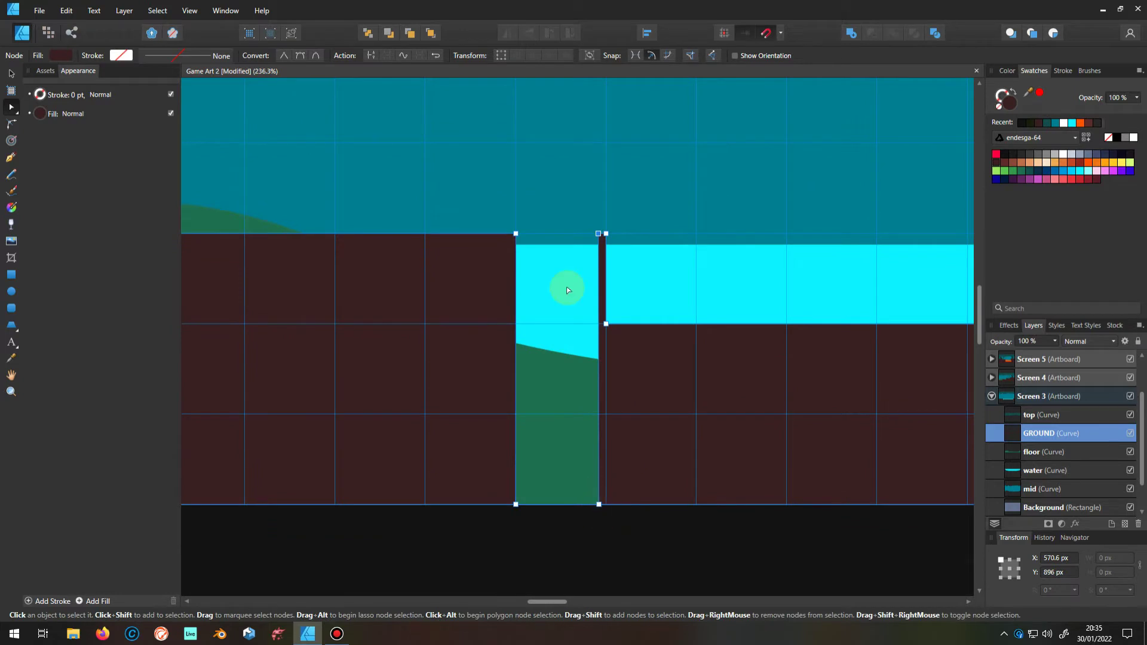
scroll(567, 289, "down", 6)
Draw a black rectangle filling the ground gap and move it above the floor layer
key("m")
scroll(442, 343, "up", 6)
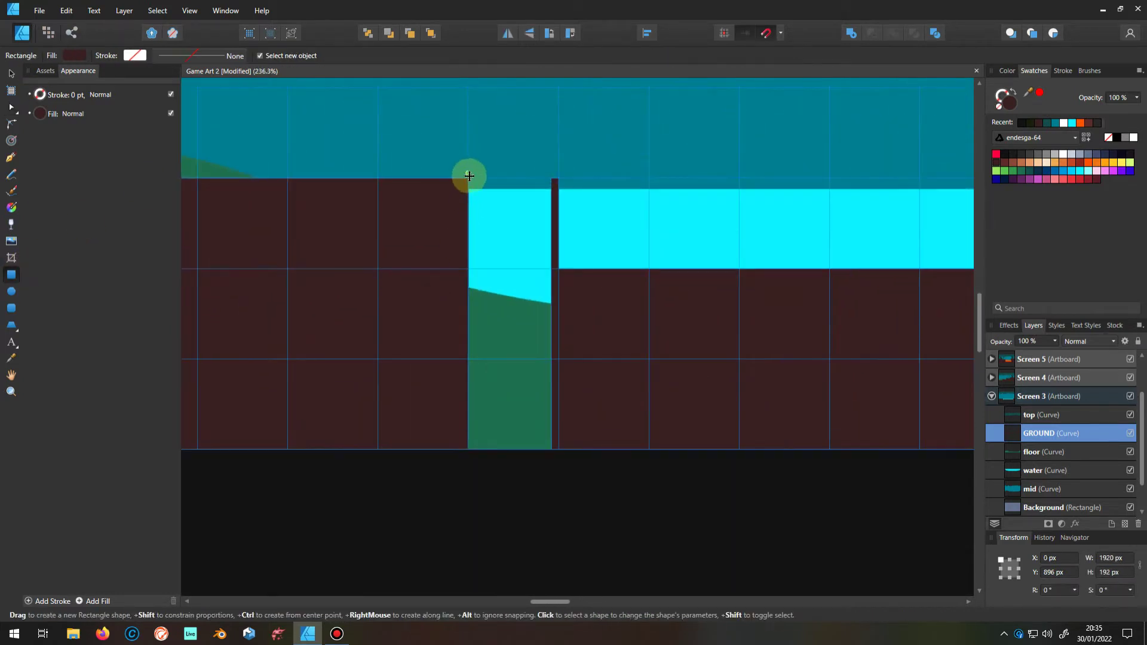
scroll(297, 111, "down", 6)
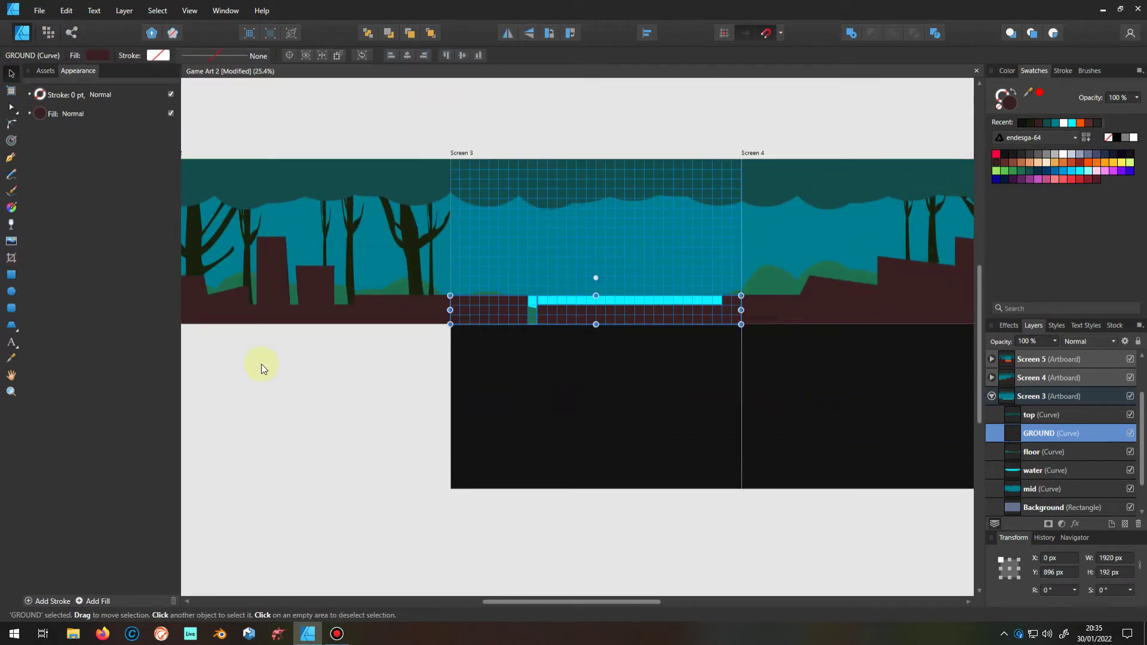
left_click(259, 366)
scroll(602, 256, "up", 8)
left_click_drag(602, 257, 741, 436)
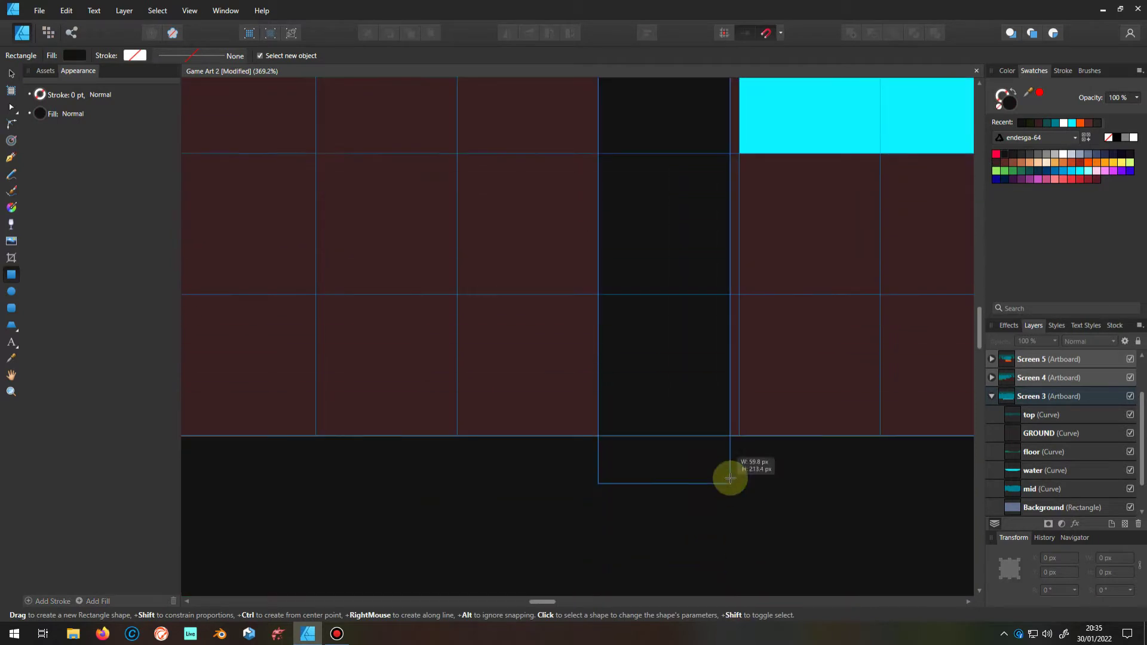
scroll(716, 472, "down", 3)
left_click(388, 33)
left_click(389, 33)
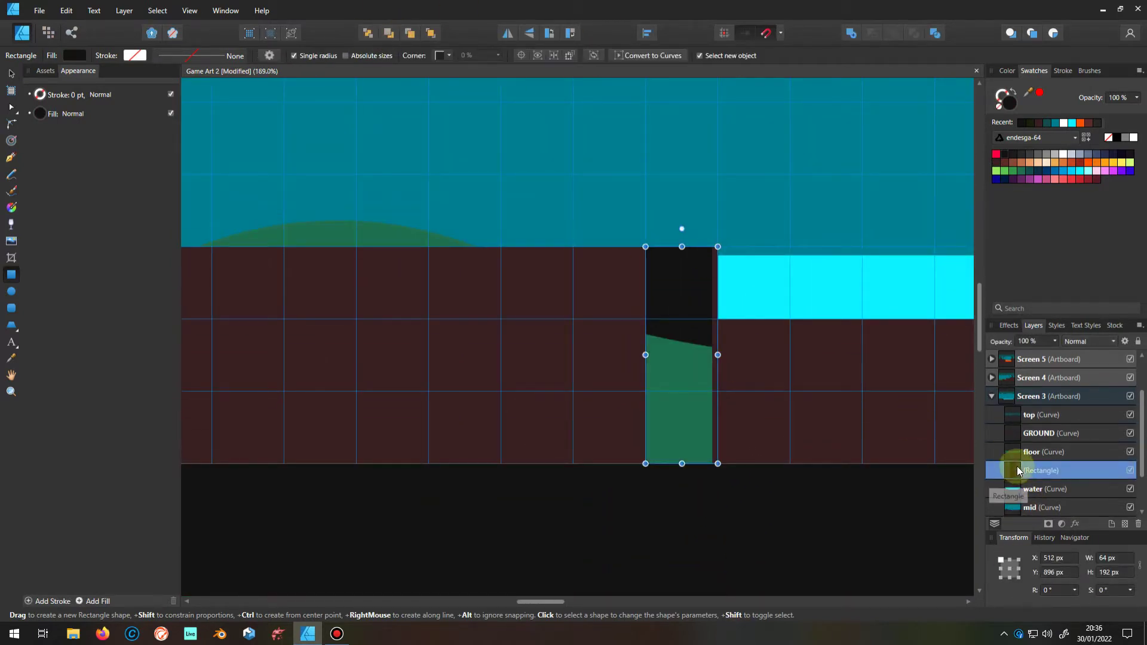
scroll(627, 366, "down", 2)
left_click_drag(1014, 467, 1014, 445)
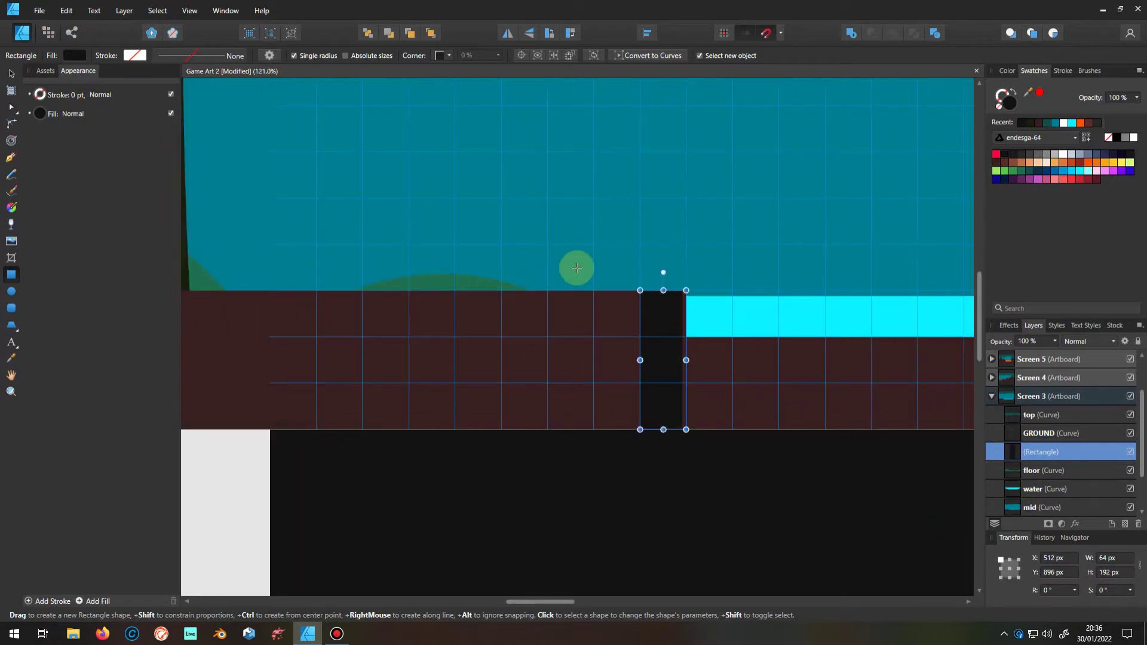
scroll(597, 274, "up", 4)
scroll(376, 414, "down", 8)
scroll(541, 384, "down", 2)
Draw a tall narrow 64×576 black strip at Screen 5's right edge
key("v")
left_click(358, 395)
scroll(314, 407, "up", 5)
scroll(314, 406, "down", 5)
left_click(1013, 362)
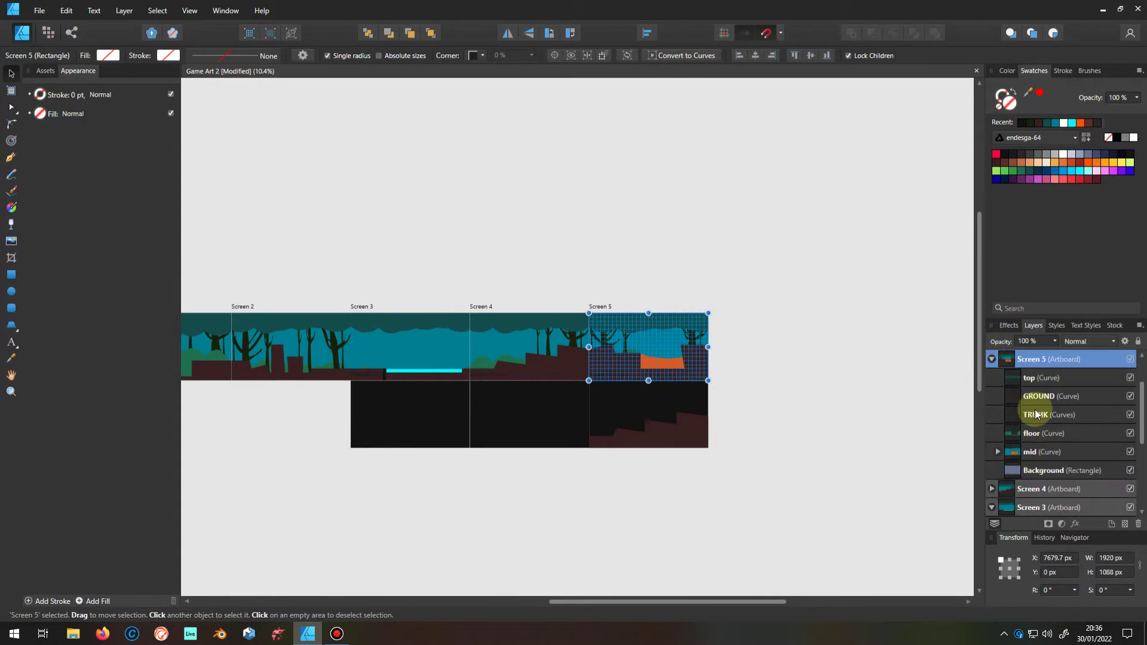
left_click(1020, 415)
scroll(684, 339, "up", 5)
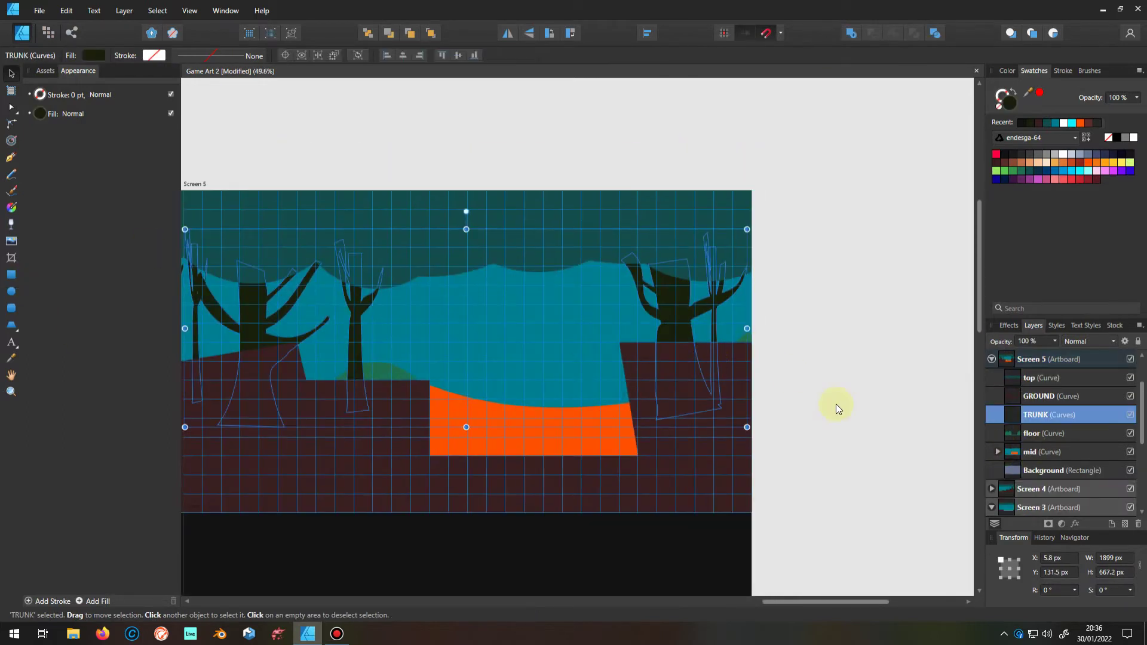
key("m")
scroll(697, 465, "up", 4)
left_click_drag(645, 162, 689, 565)
scroll(737, 269, "down", 10)
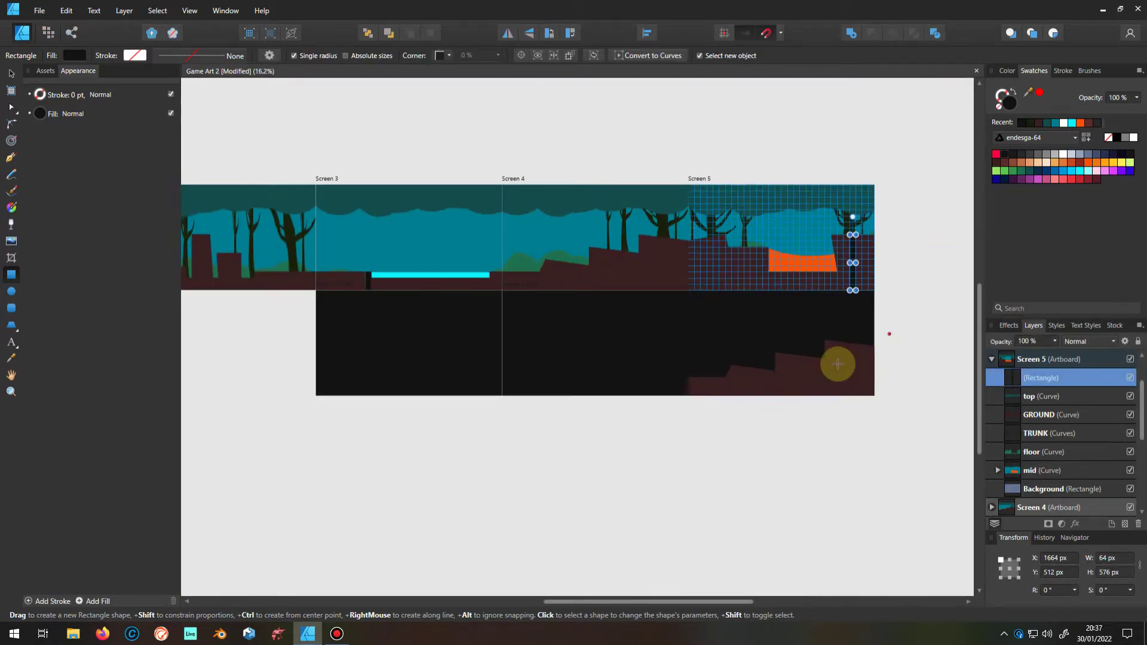
left_click(12, 73)
scroll(506, 306, "left", 3)
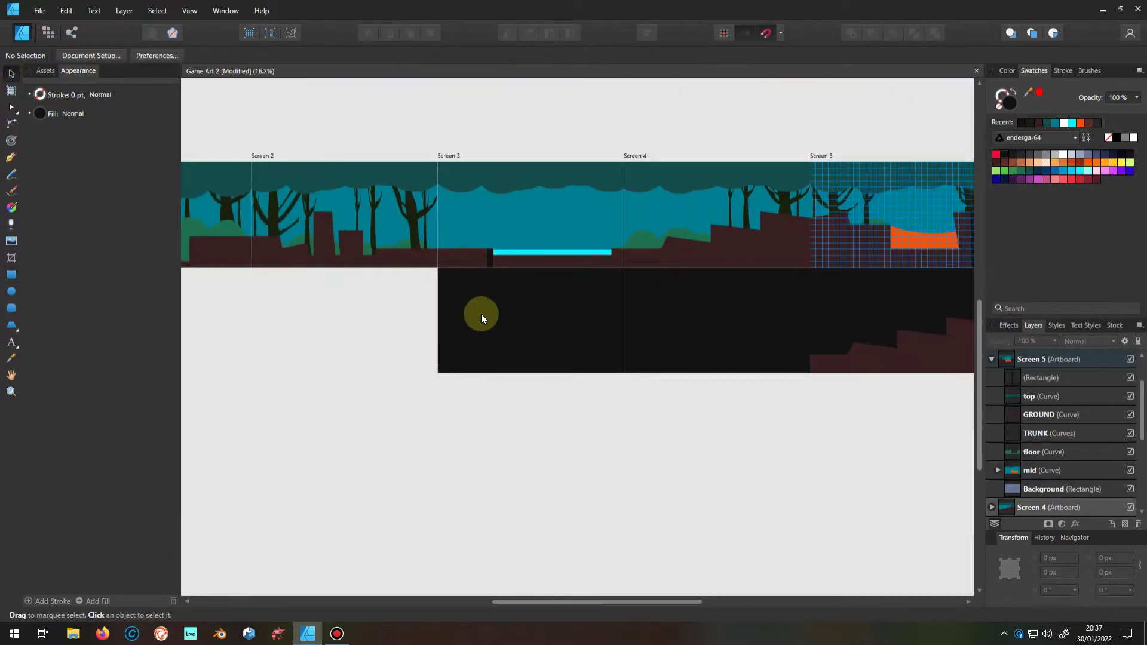
left_click(993, 359)
Hide the grid and lock the Screen 3 SUB background rectangle
left_click(1009, 452)
left_click(189, 11)
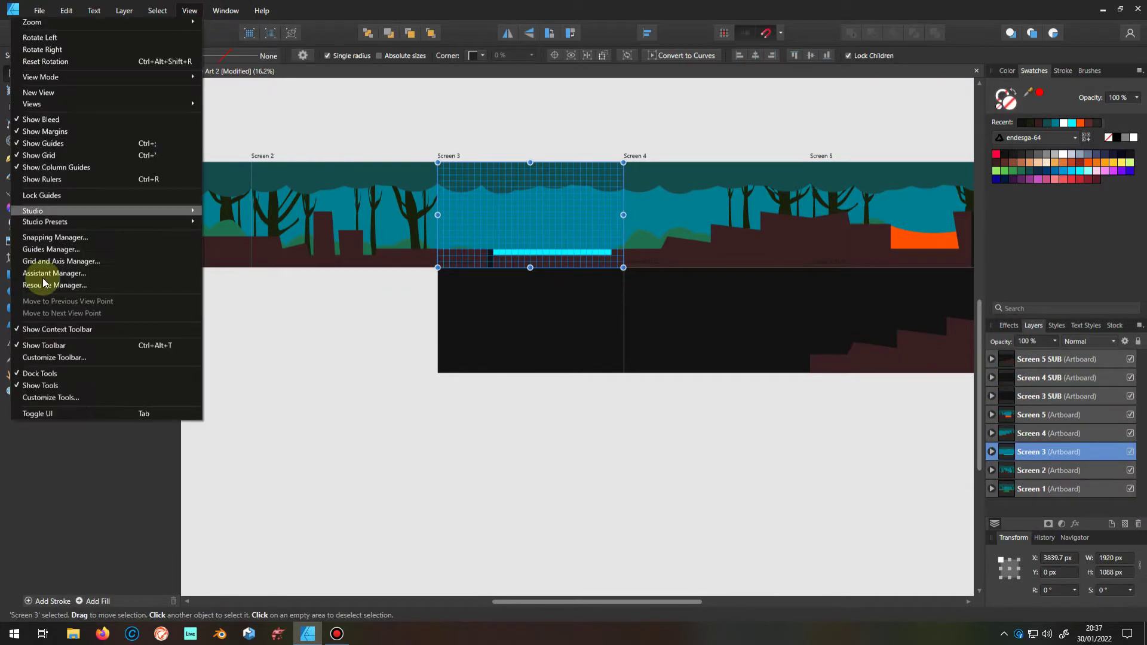
left_click(47, 157)
left_click(561, 442)
left_click(578, 306)
left_click(1117, 415)
Draw a dark ground-coloured rectangle in Screen 3 SUB, aligned to the artboard's left and top edges
key("m")
scroll(438, 320, "up", 4)
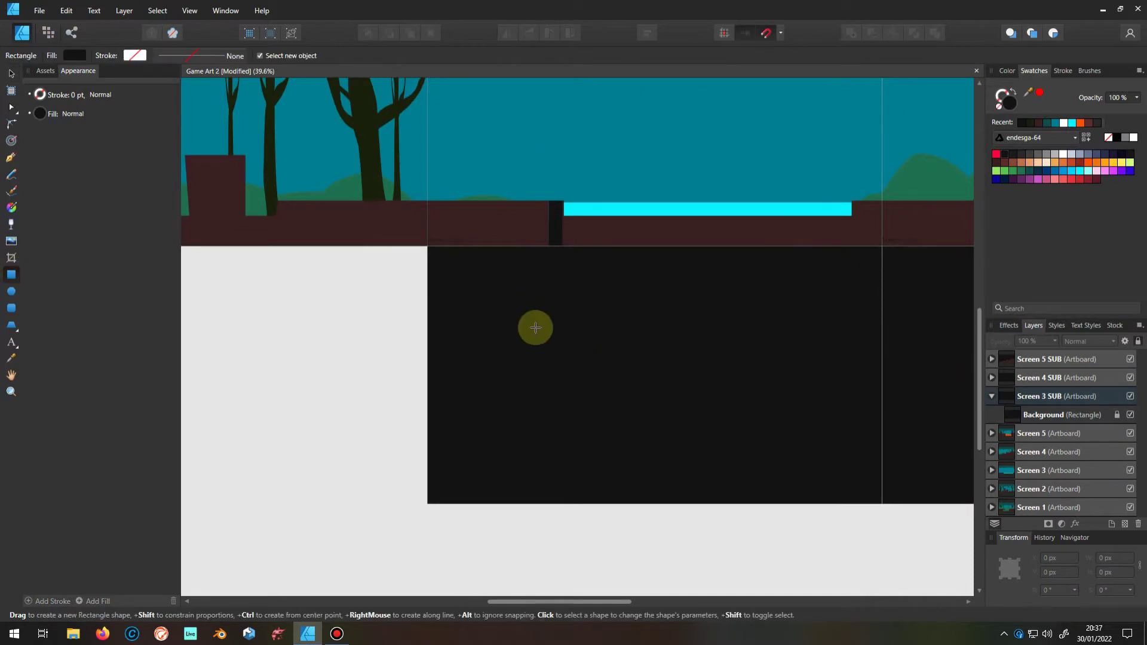
left_click_drag(436, 248, 427, 245)
scroll(428, 245, "up", 2)
left_click(1034, 122)
scroll(504, 322, "up", 3)
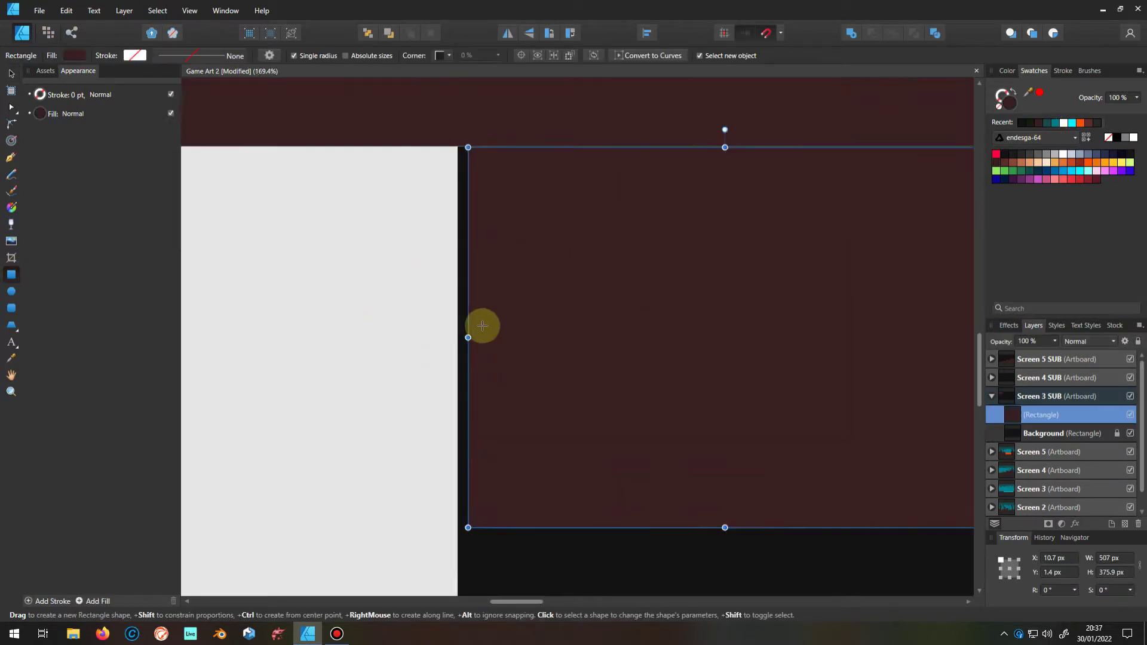
scroll(454, 346, "up", 5)
left_click_drag(429, 354, 388, 355)
scroll(574, 274, "up", 4)
left_click_drag(638, 428, 640, 411)
Adjust snapping, nudge the rectangle's edge into place and widen it to about 512 px
left_click(780, 33)
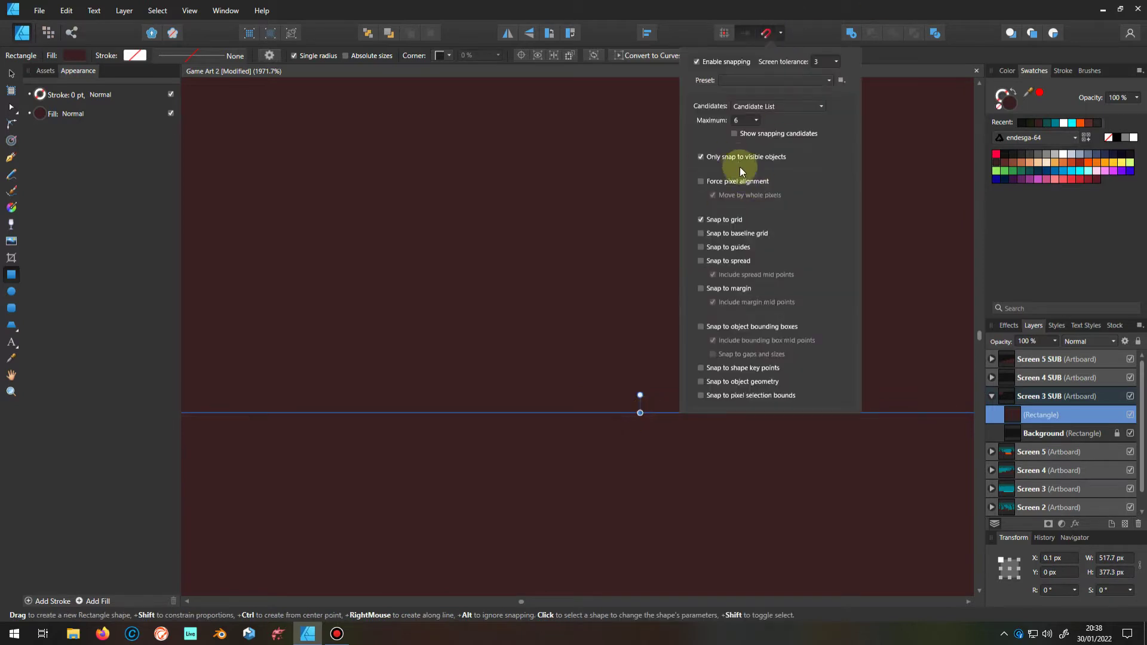
scroll(686, 320, "up", 6)
scroll(833, 523, "up", 4)
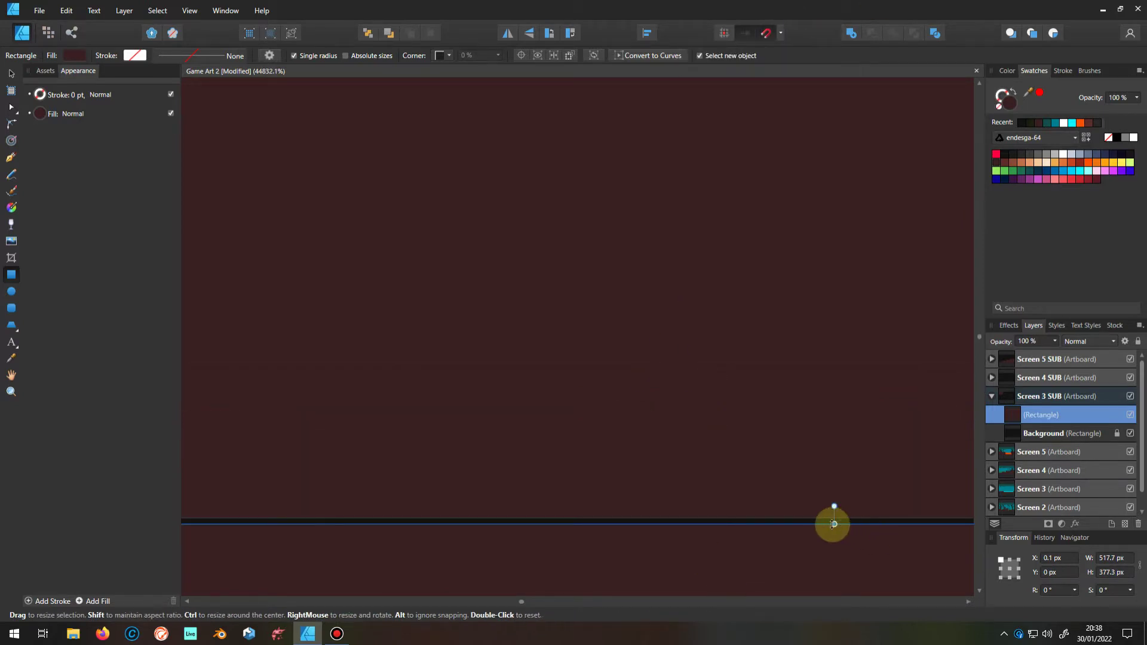
left_click_drag(833, 520, 839, 463)
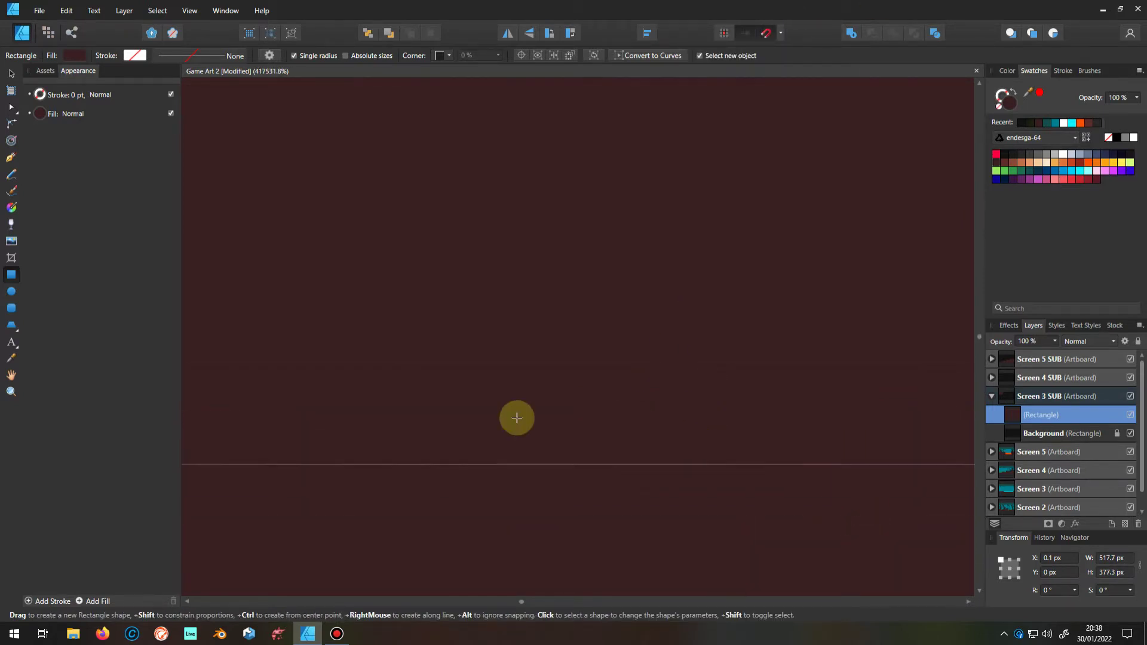
scroll(605, 327, "down", 10)
scroll(545, 409, "down", 5)
scroll(799, 343, "up", 4)
scroll(818, 487, "down", 4)
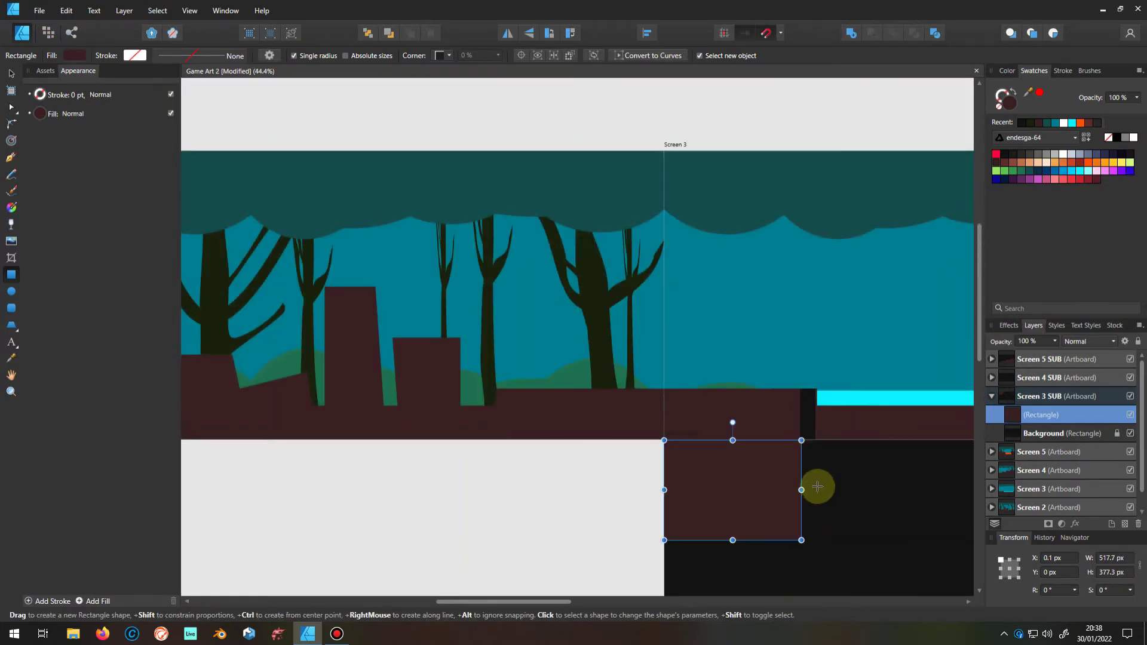
scroll(798, 489, "up", 6)
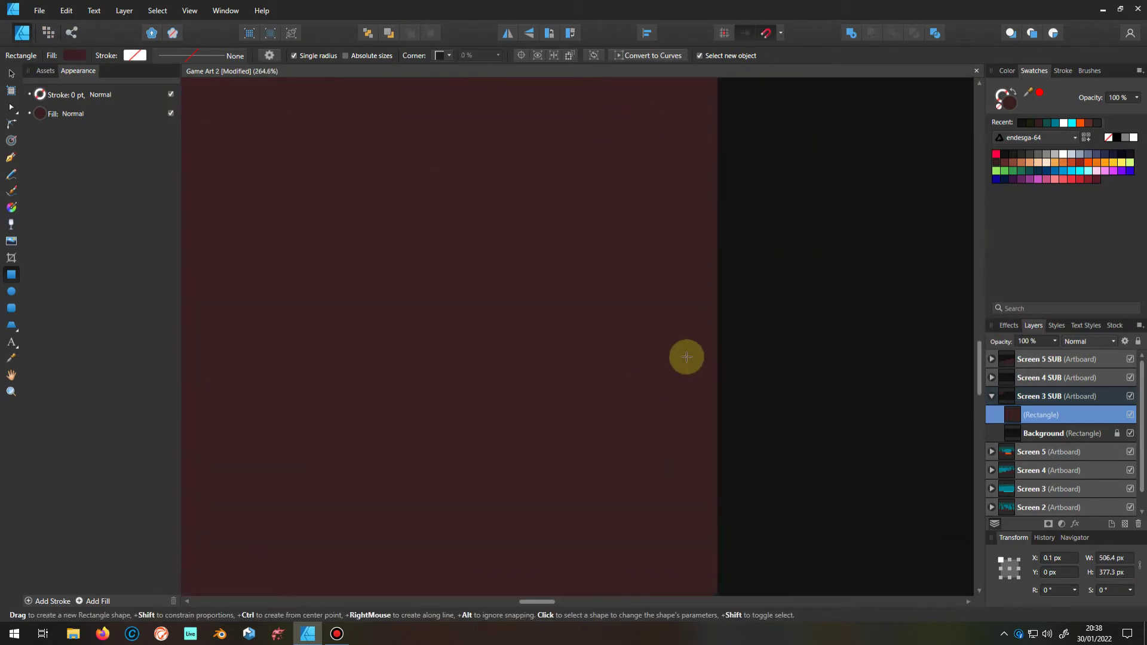
left_click_drag(704, 524, 715, 523)
Stretch the rectangle to the artboard bottom, then raise its bottom edge to open a passage
scroll(647, 200, "down", 4)
scroll(647, 200, "down", 4)
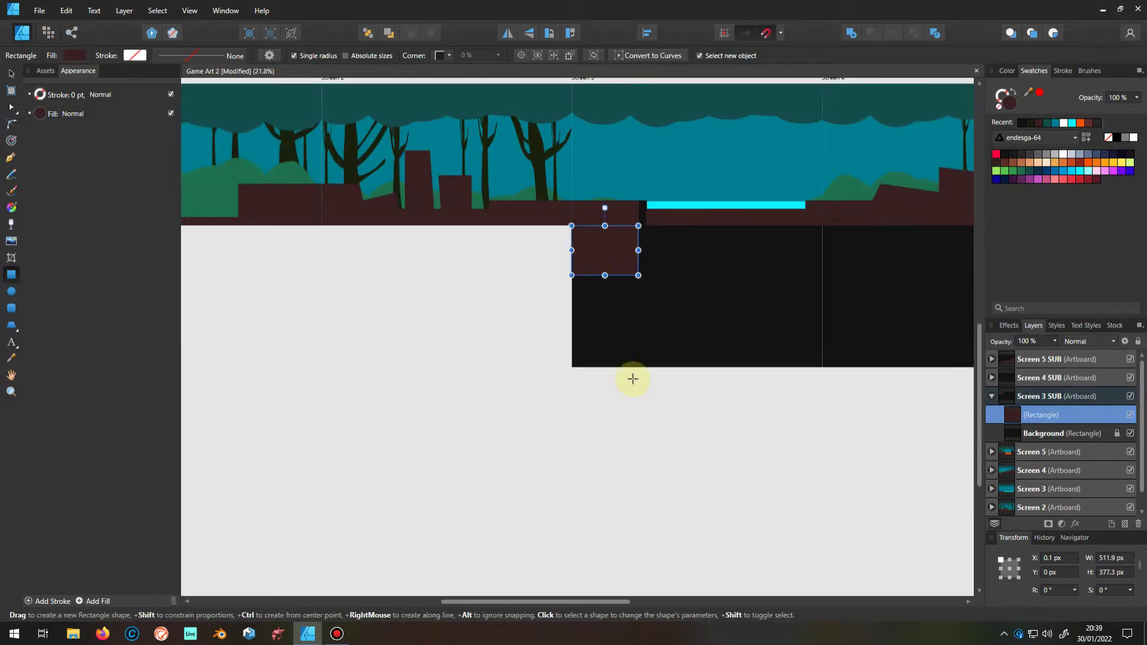
left_click_drag(604, 274, 610, 365)
scroll(611, 367, "up", 5)
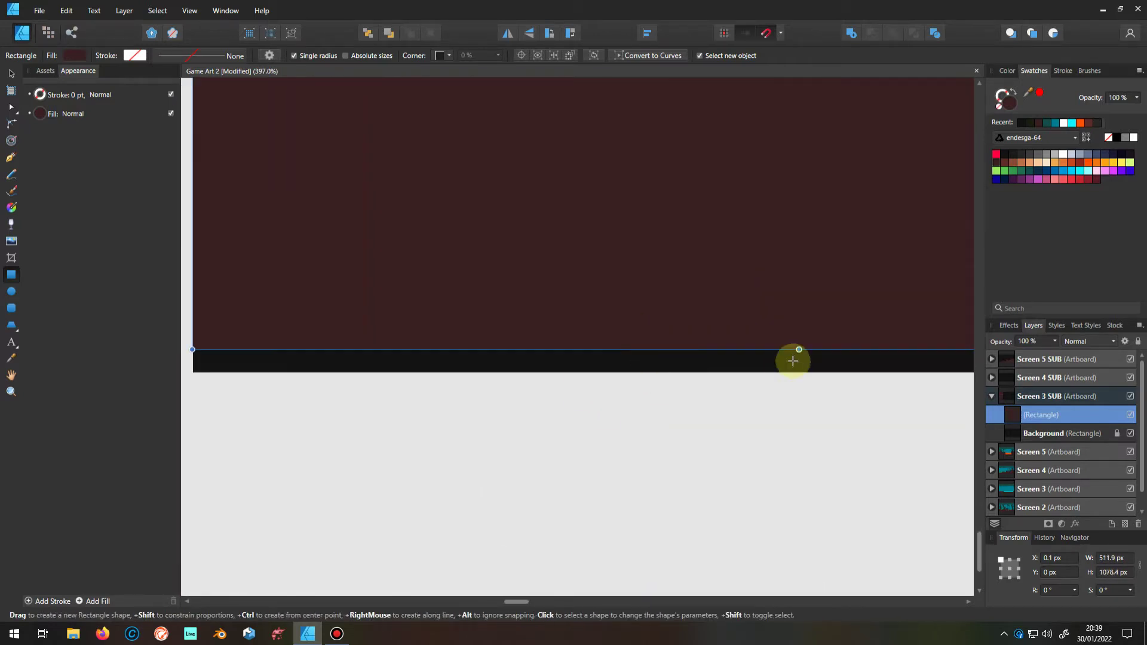
left_click_drag(793, 358, 808, 371)
scroll(809, 371, "down", 4)
scroll(321, 402, "down", 1)
left_click_drag(431, 401, 431, 352)
Draw a thin floor strip along the sub-level bottom, snapped to the artboard's left edge
left_click_drag(477, 412, 429, 392)
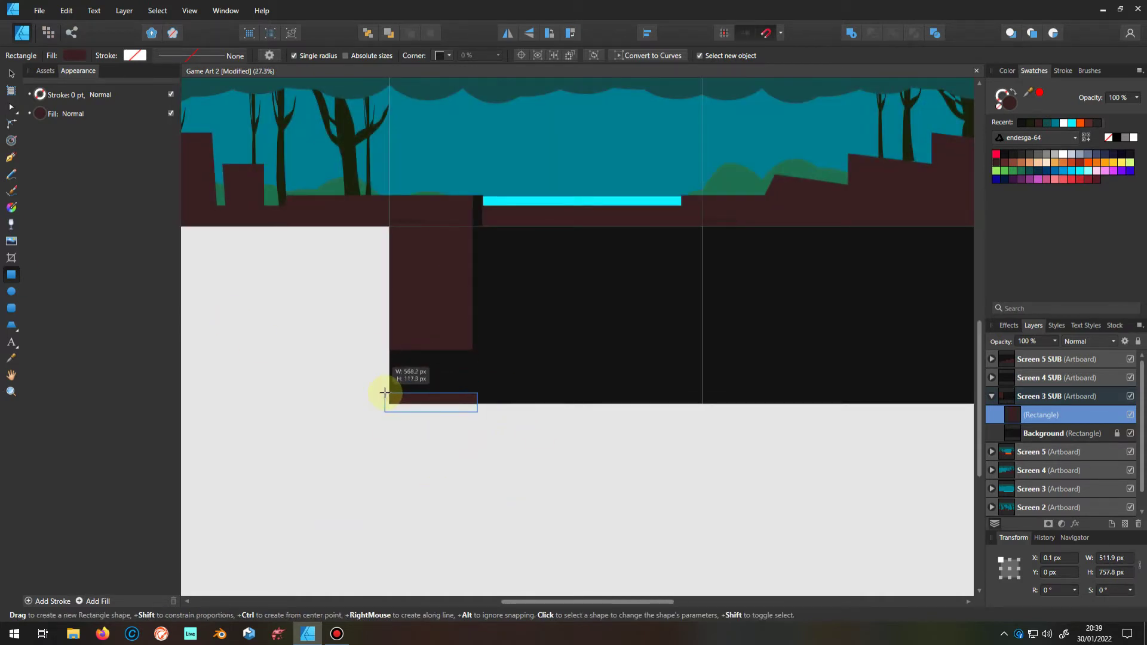
scroll(384, 392, "up", 8)
left_click(780, 33)
left_click_drag(345, 339, 384, 339)
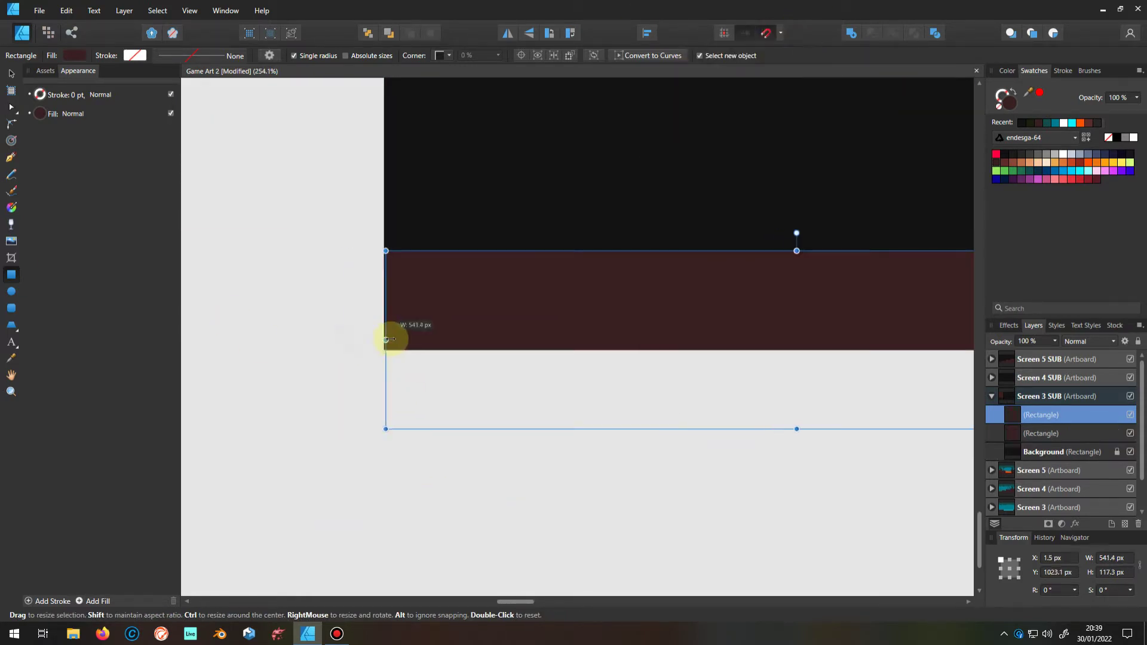
left_click_drag(797, 429, 796, 350)
scroll(274, 316, "down", 3)
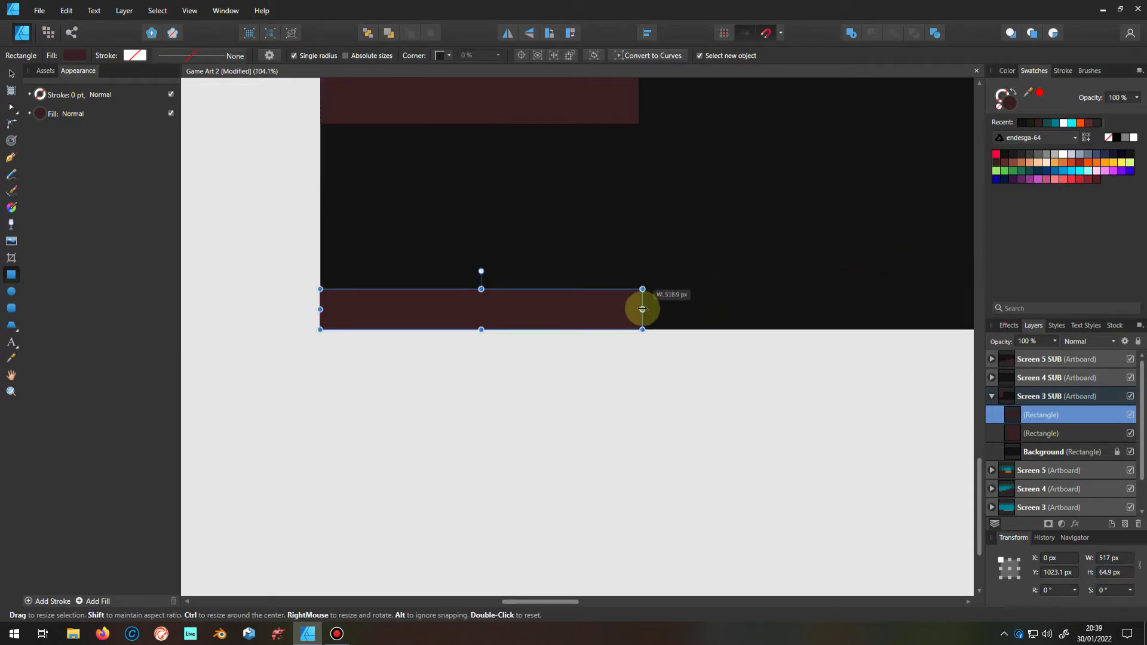
scroll(641, 308, "down", 1)
scroll(543, 402, "down", 1)
scroll(307, 378, "down", 1)
Add a tunnel block about 217 px tall resting on the sub-level floor
mouse_move(517, 399)
left_mouse_down()
mouse_move(456, 322)
mouse_move(450, 351)
left_mouse_up()
scroll(450, 352, "up", 3)
left_click_drag(554, 452, 561, 397)
left_click_drag(661, 320, 631, 320)
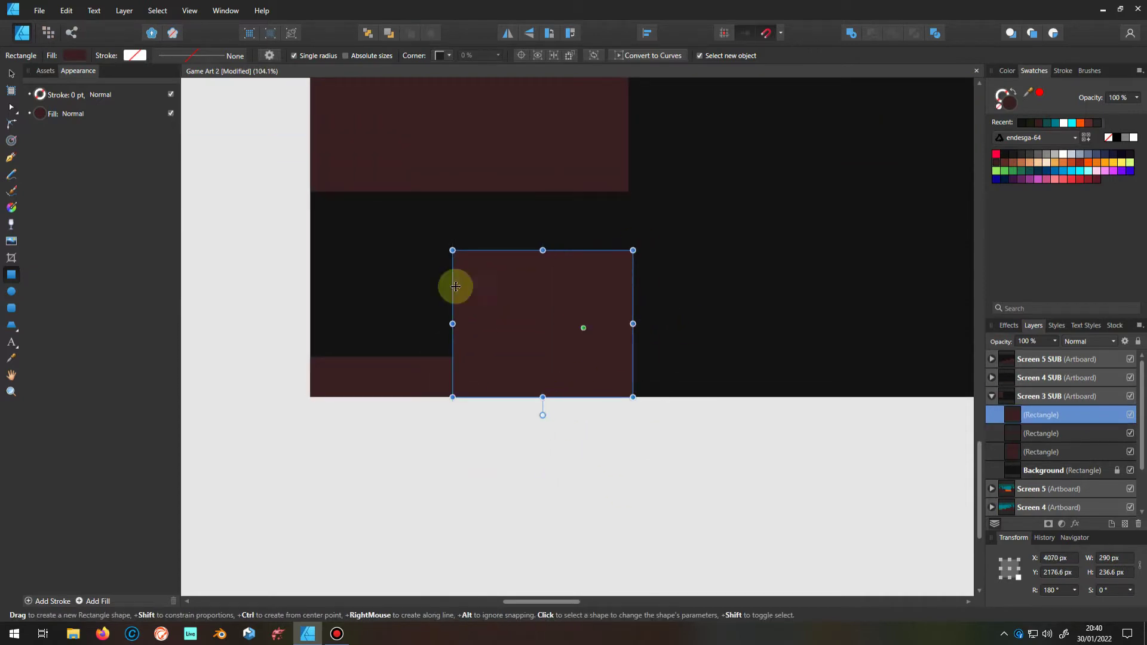
left_click_drag(556, 246, 557, 258)
scroll(412, 282, "down", 4)
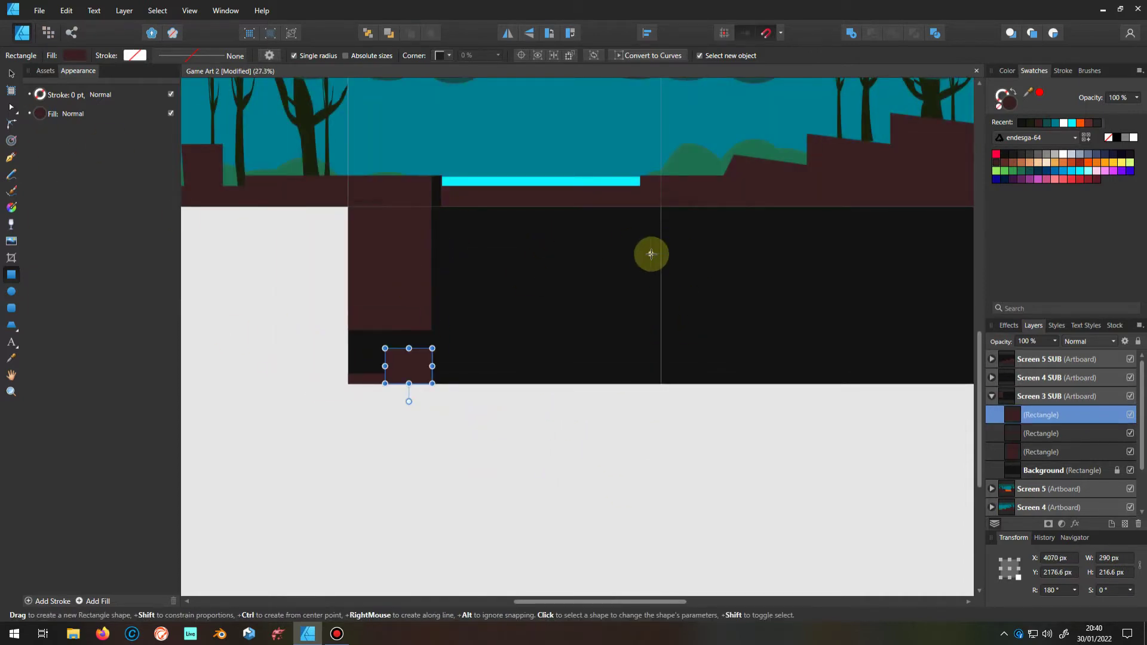
Draw the 1349.1 × 292 px ground block under the cyan platform, flush with the shaft
left_click_drag(651, 254, 438, 209)
scroll(663, 217, "up", 2)
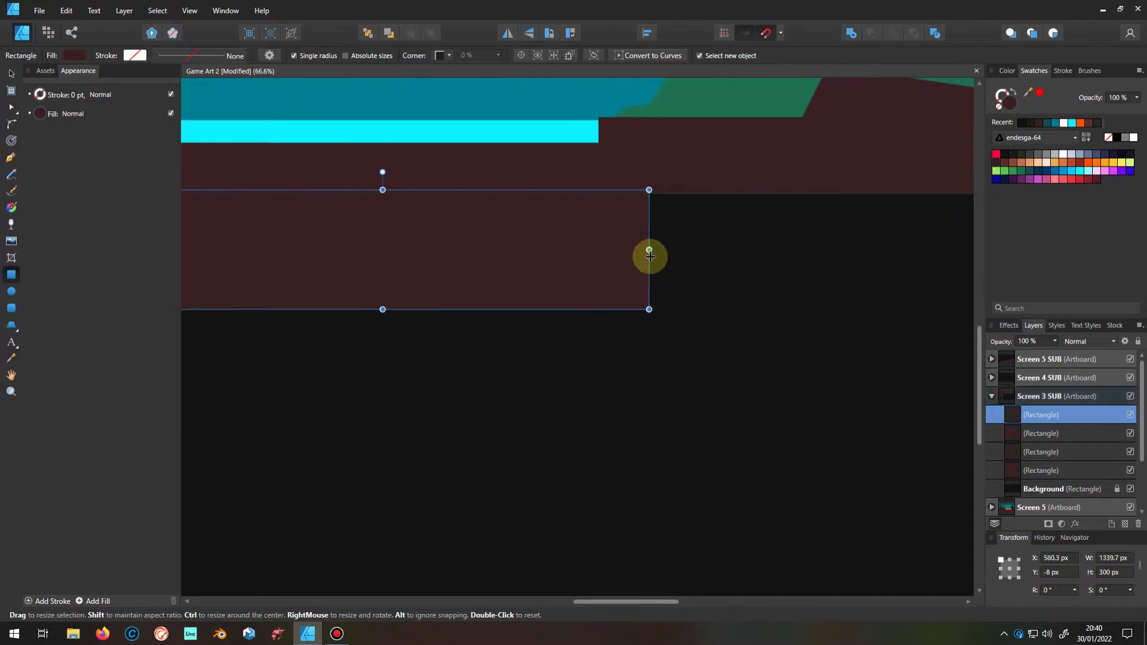
scroll(623, 271, "up", 5)
scroll(611, 289, "down", 5)
scroll(541, 376, "up", 3)
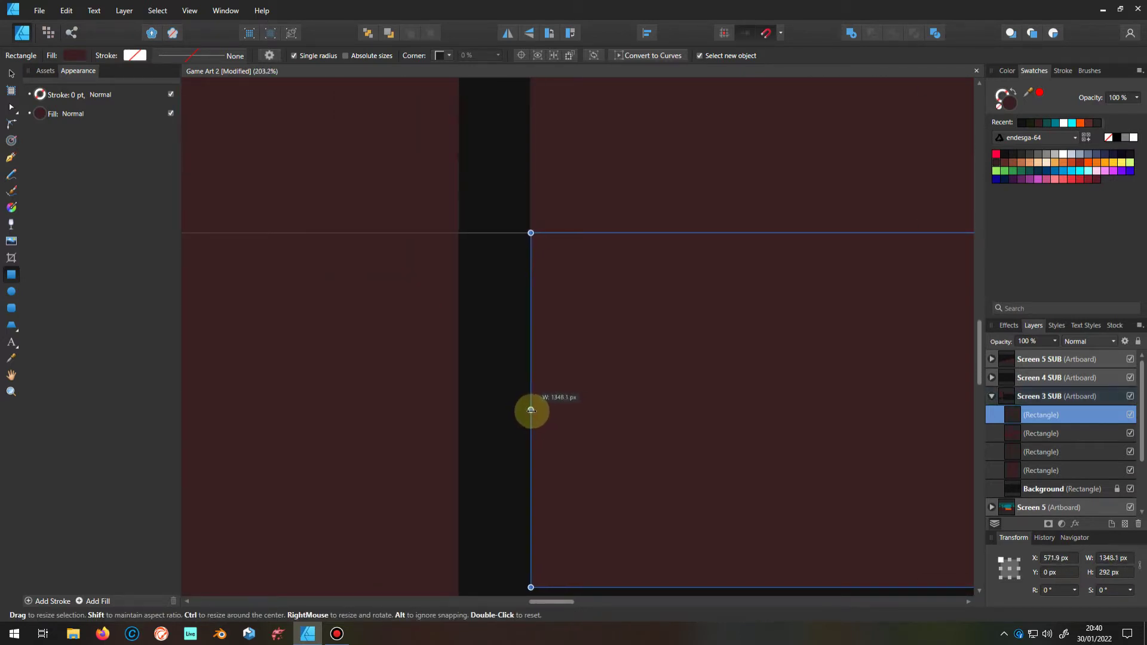
left_click_drag(531, 421, 541, 422)
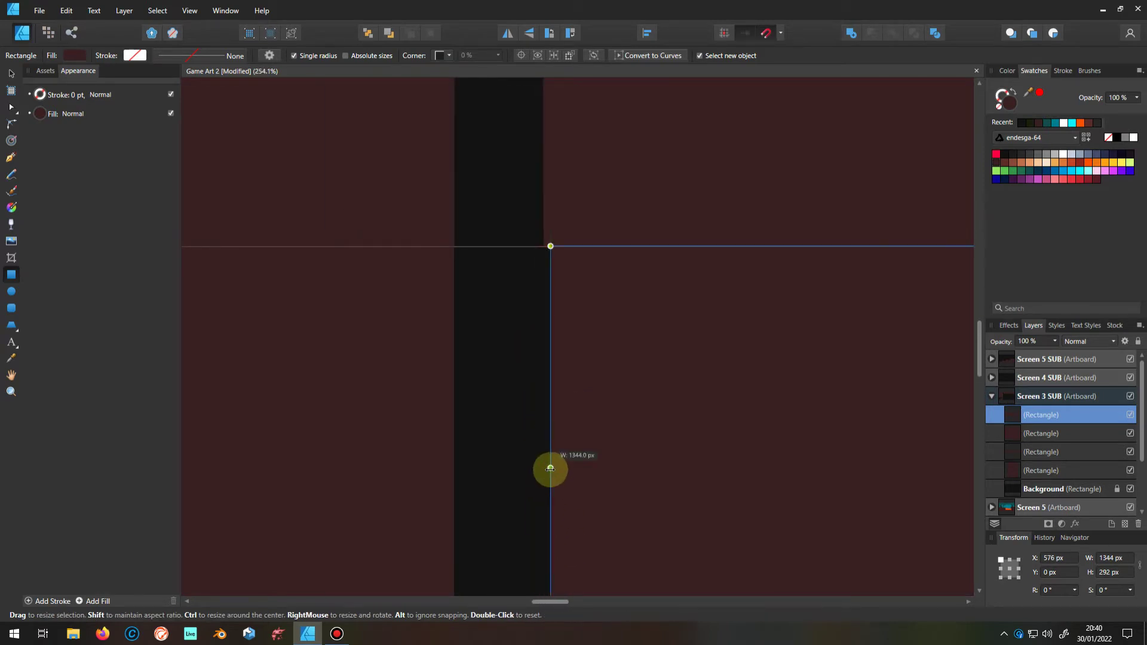
scroll(519, 248, "up", 3)
scroll(533, 429, "down", 3)
left_click_drag(537, 401, 527, 420)
scroll(523, 235, "up", 10)
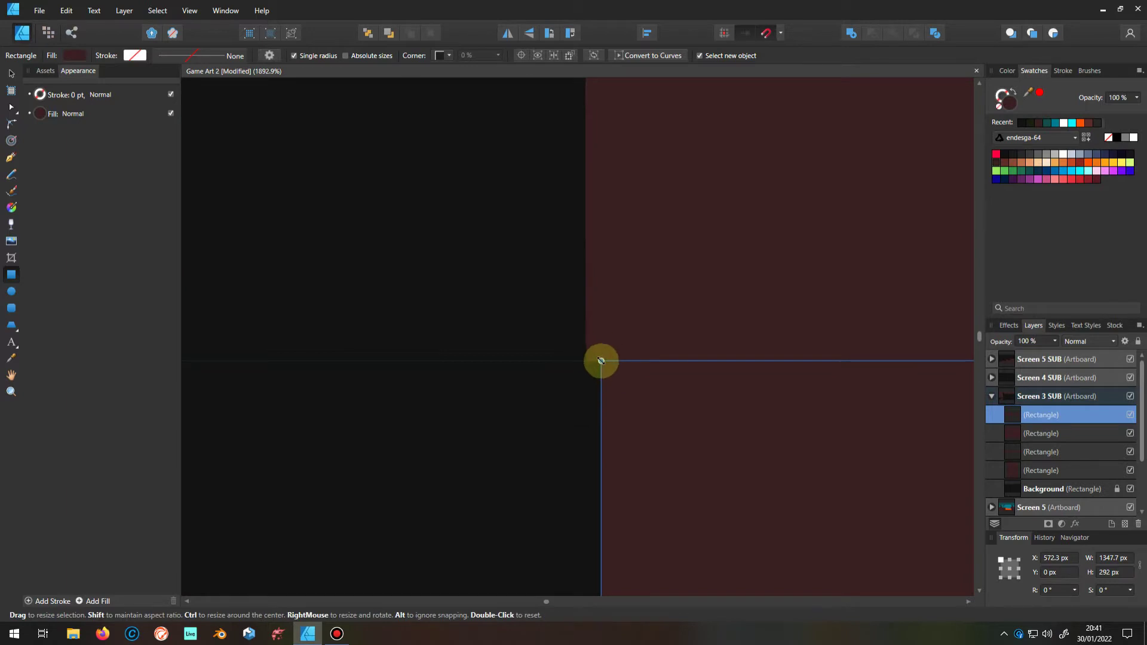
scroll(585, 360, "up", 10)
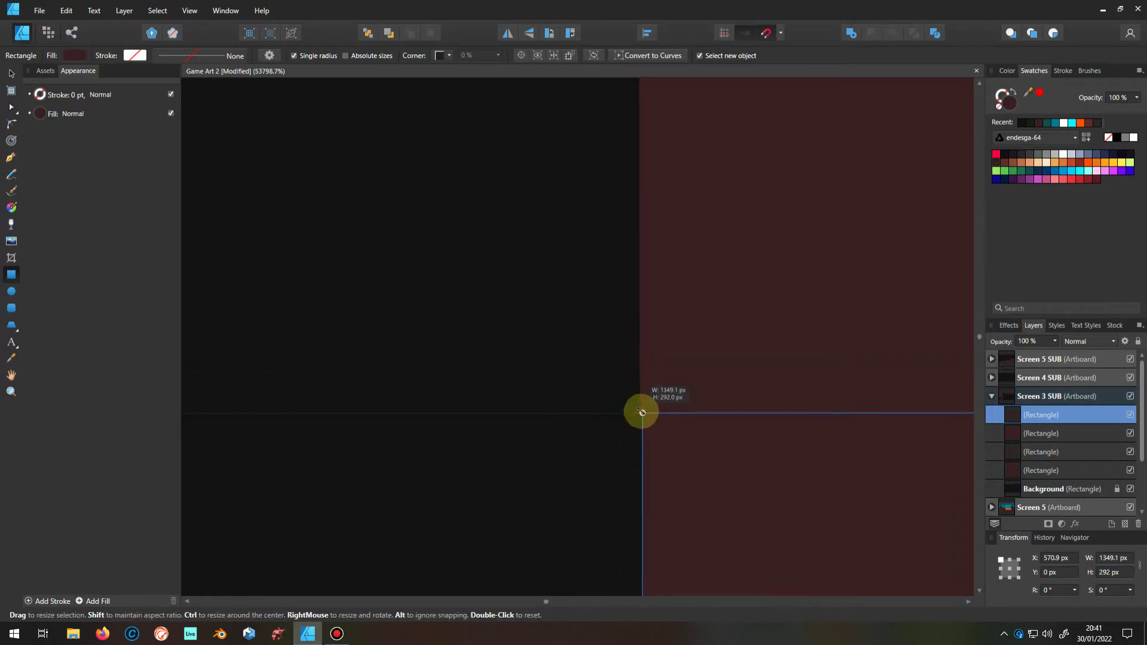
left_click_drag(585, 360, 677, 457)
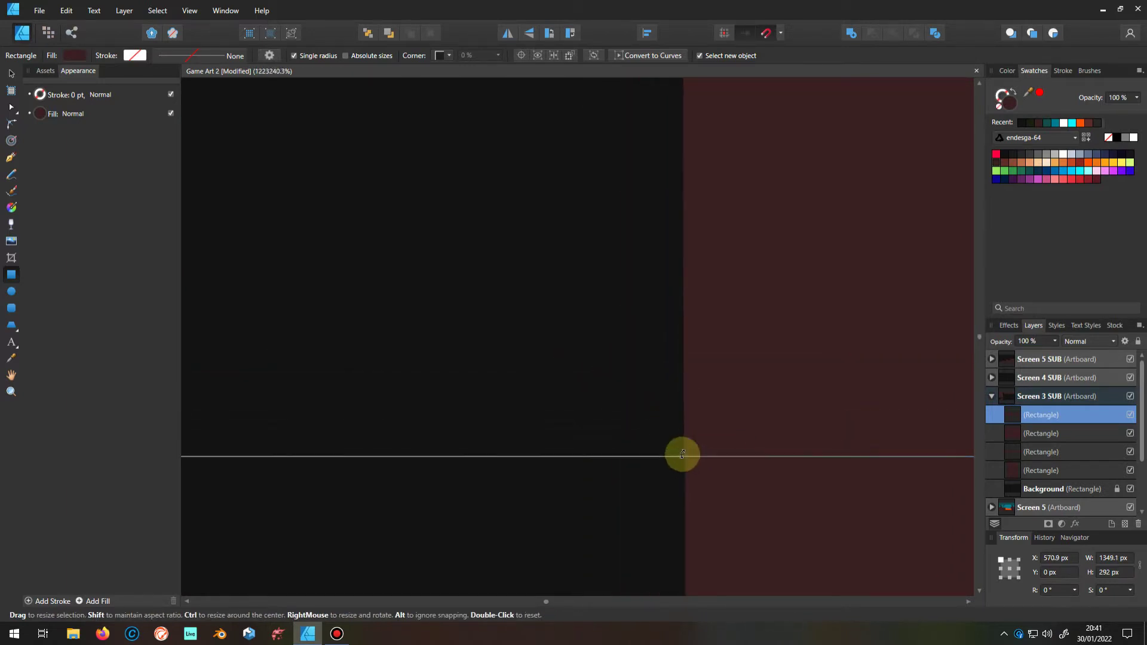
scroll(682, 454, "down", 10)
scroll(665, 313, "down", 10)
scroll(634, 435, "down", 5)
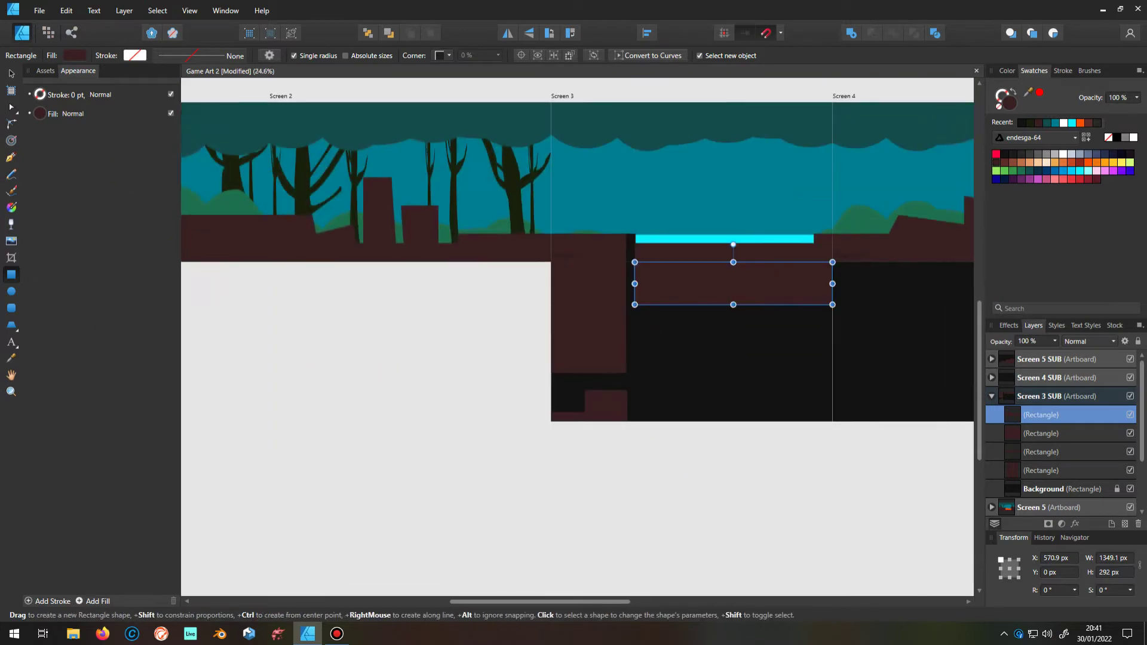
Draw a ground block at the tunnel bottom and a small step block on the floor
key("v")
left_click(482, 510)
key("m")
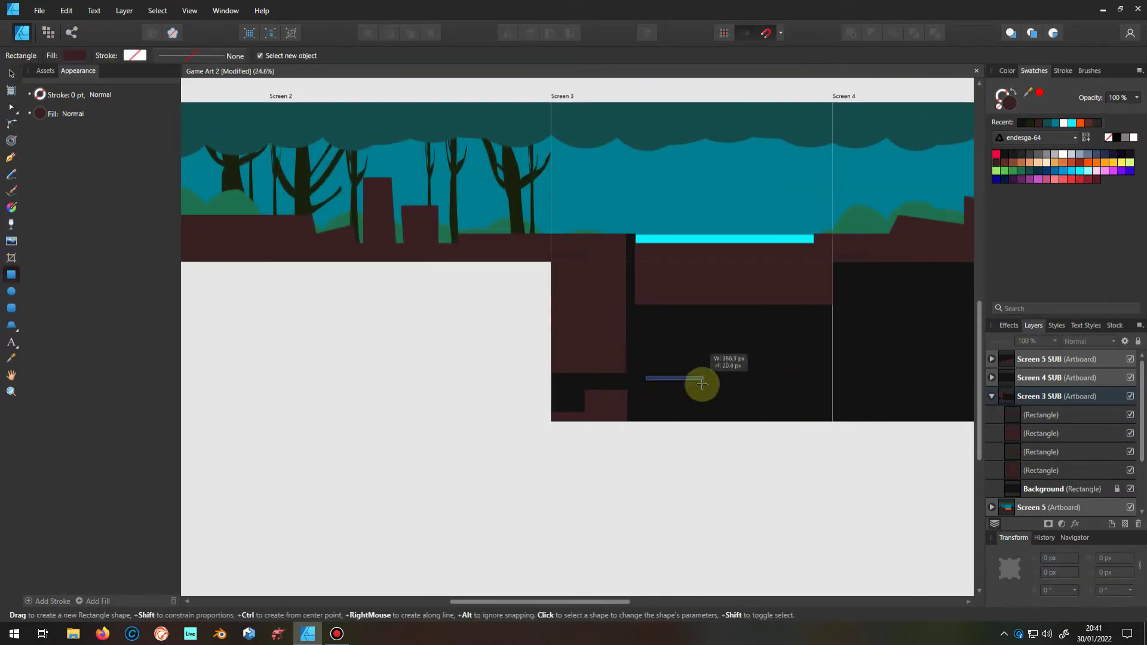
left_click_drag(704, 379, 829, 421)
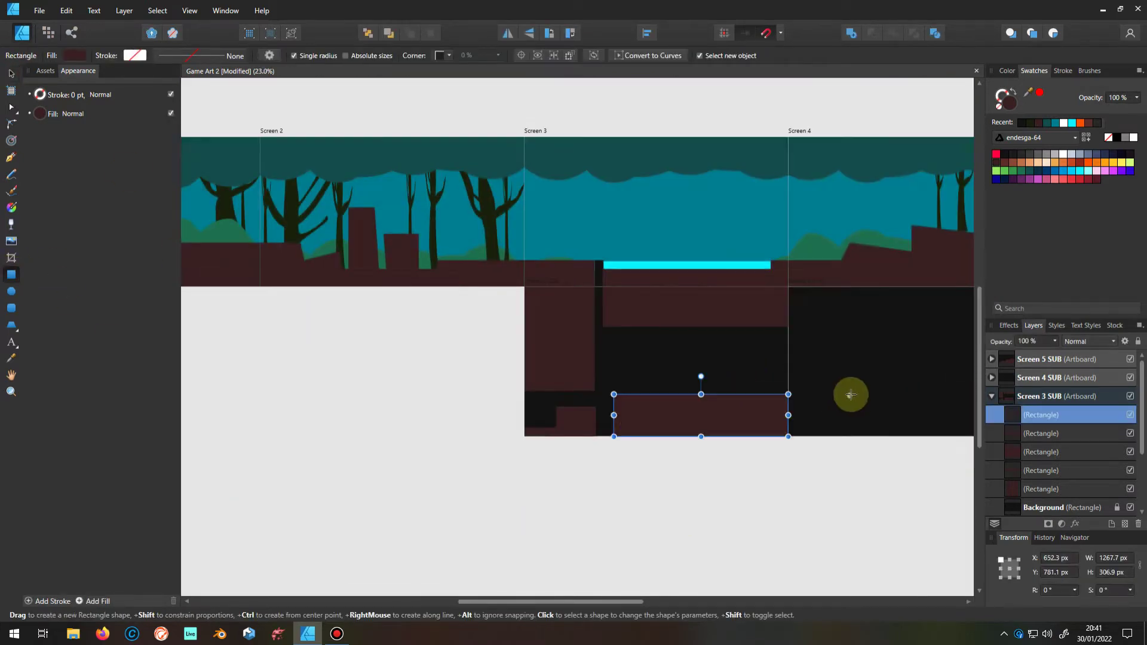
left_click_drag(615, 415, 637, 417)
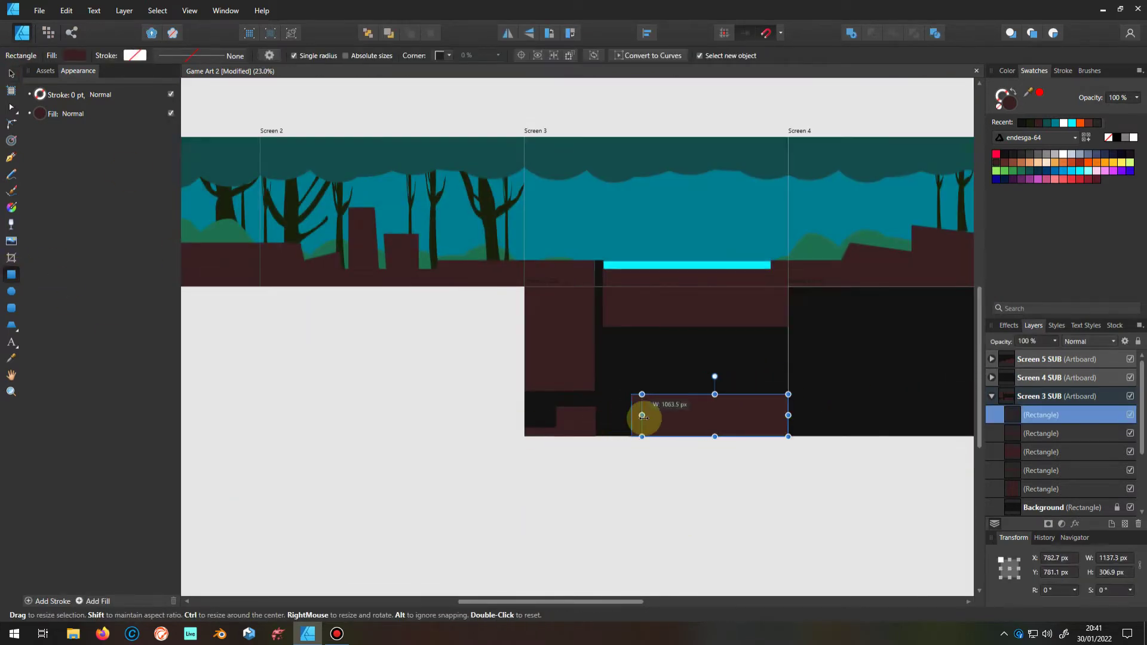
left_click_drag(719, 353, 717, 357)
mouse_move(667, 466)
left_mouse_down()
mouse_move(611, 389)
mouse_move(609, 435)
mouse_move(655, 426)
left_mouse_up()
Stretch a brown block down to the tunnel floor and reselect the small step block
scroll(609, 435, "up", 3)
scroll(609, 435, "up", 3)
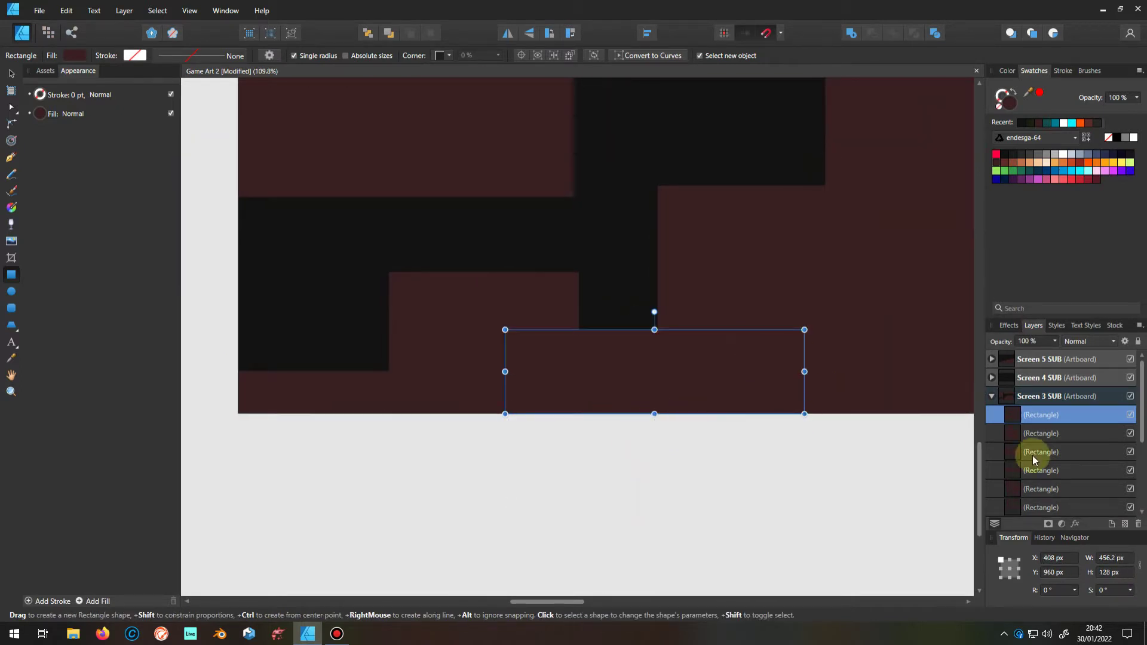
left_click_drag(786, 413, 747, 425)
scroll(747, 424, "down", 5)
left_click(606, 427)
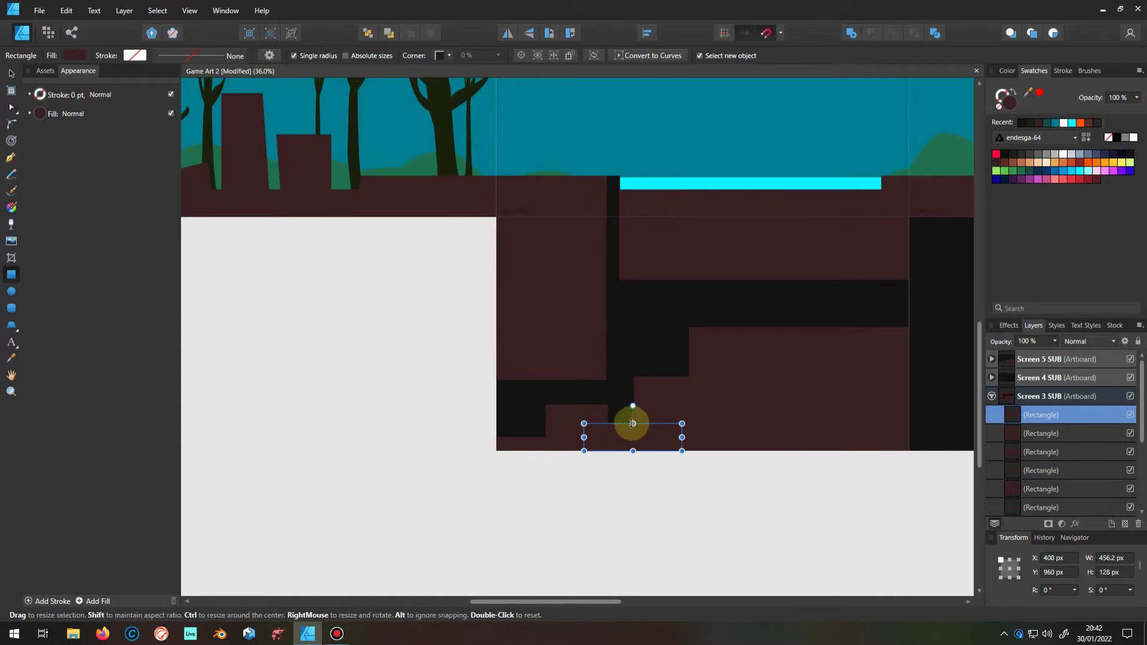
scroll(520, 436, "up", 2)
scroll(760, 316, "down", 2)
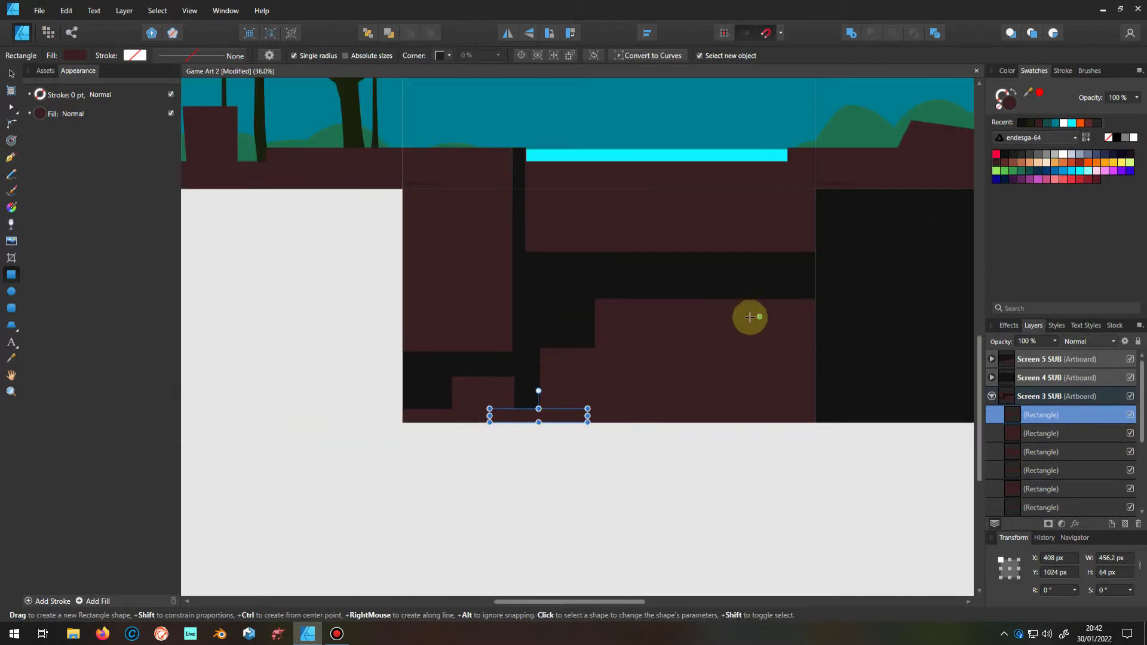
scroll(526, 285, "down", 4)
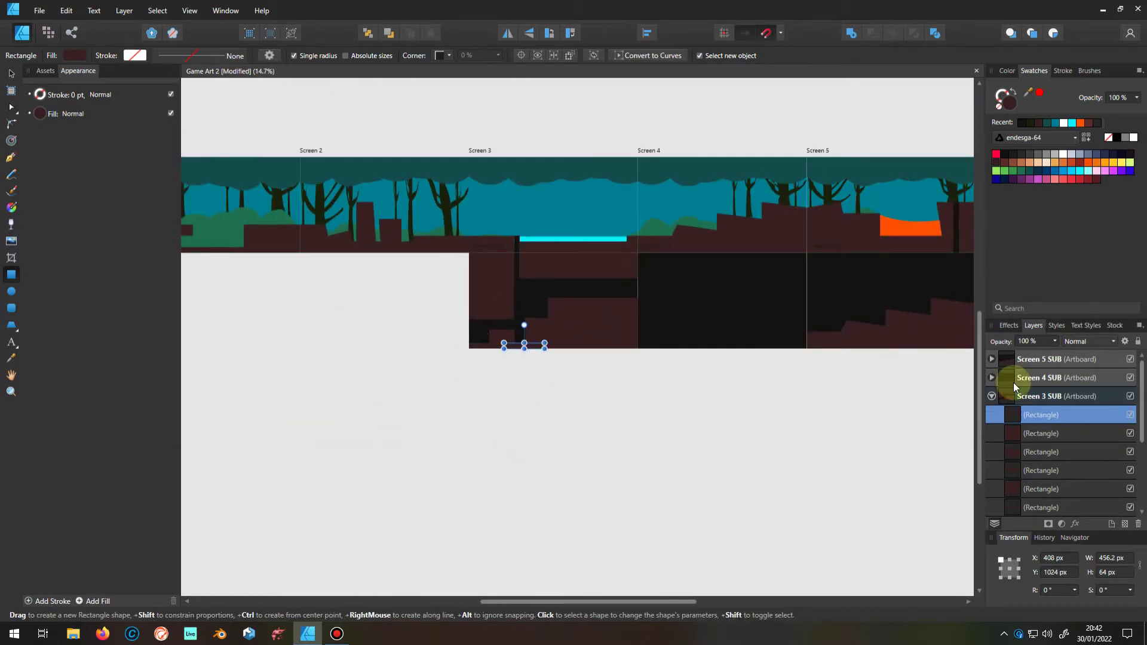
Select the Screen 3 SUB ground rectangles and merge them into one shape with Add
left_click(1052, 468, "shift")
left_click(851, 32)
left_click(659, 452)
scroll(435, 315, "up", 3)
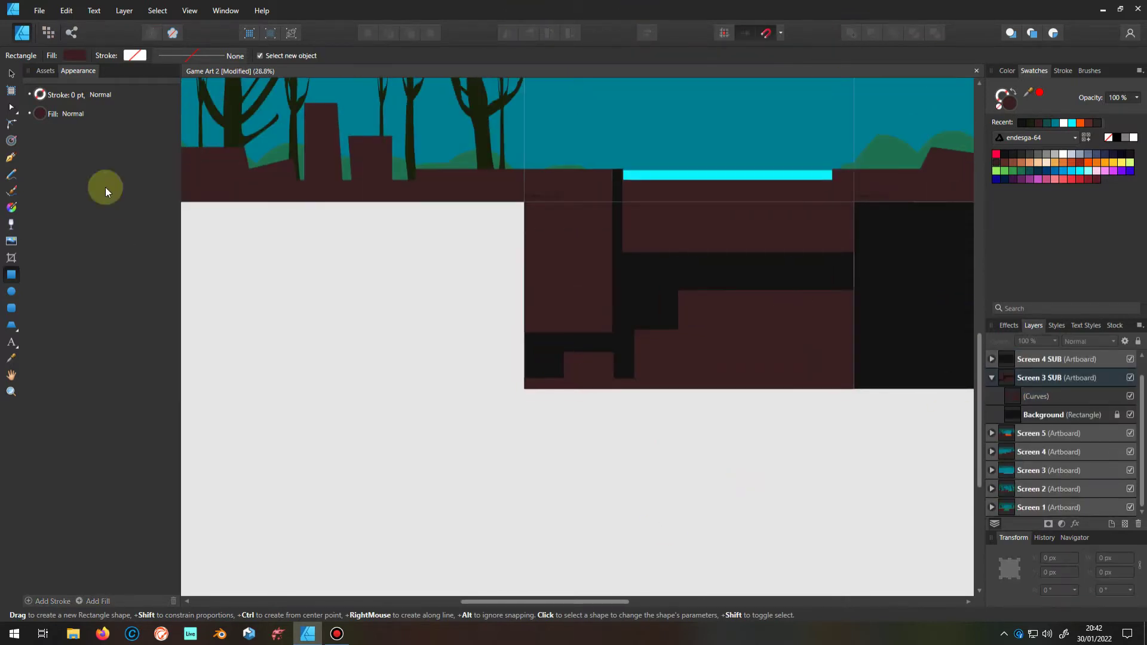
scroll(413, 455, "up", 4)
Draw a filler block along the tunnel's left edge and Add it into the ground shape
left_click_drag(397, 279, 371, 274)
scroll(460, 446, "up", 4)
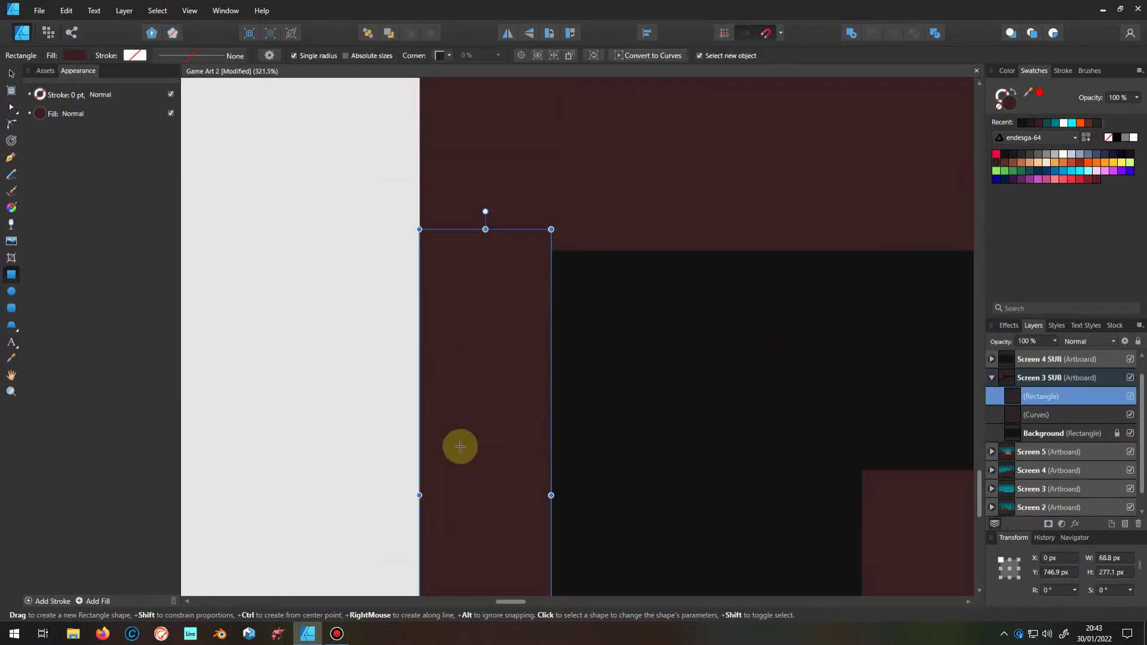
scroll(609, 422, "down", 3)
left_click(1041, 414, "shift")
left_click(851, 33)
scroll(328, 346, "down", 3)
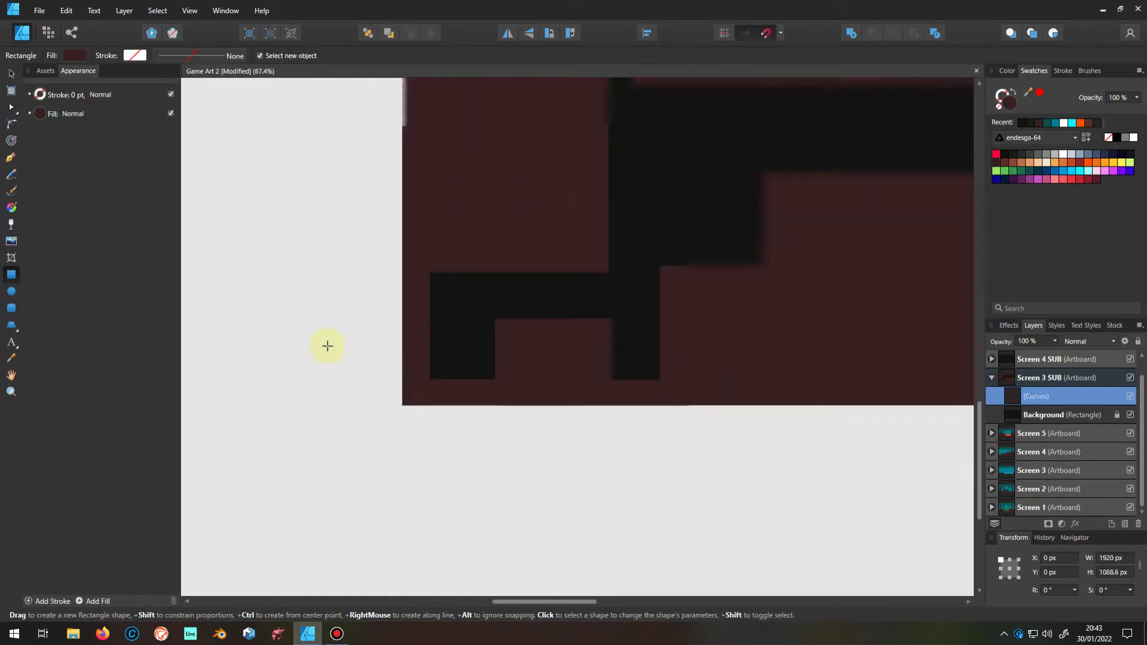
scroll(374, 339, "down", 2)
Clear the selection and collapse the Screen 3 SUB layer contents
left_click(10, 73)
left_click(470, 531)
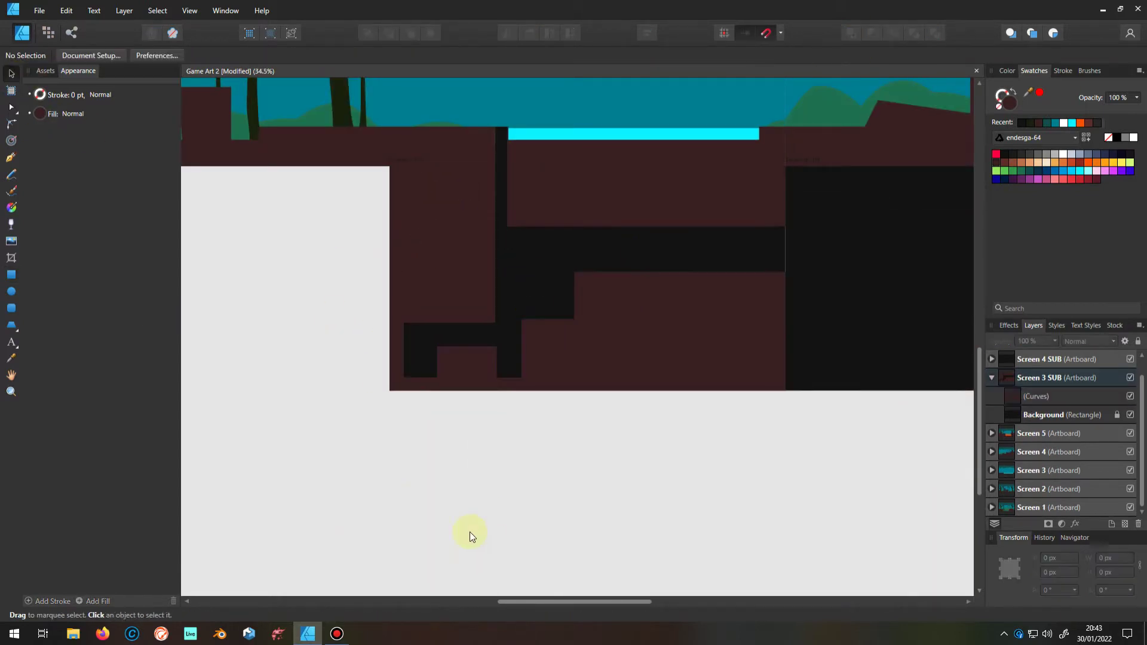
scroll(397, 471, "down", 3)
scroll(531, 424, "down", 1)
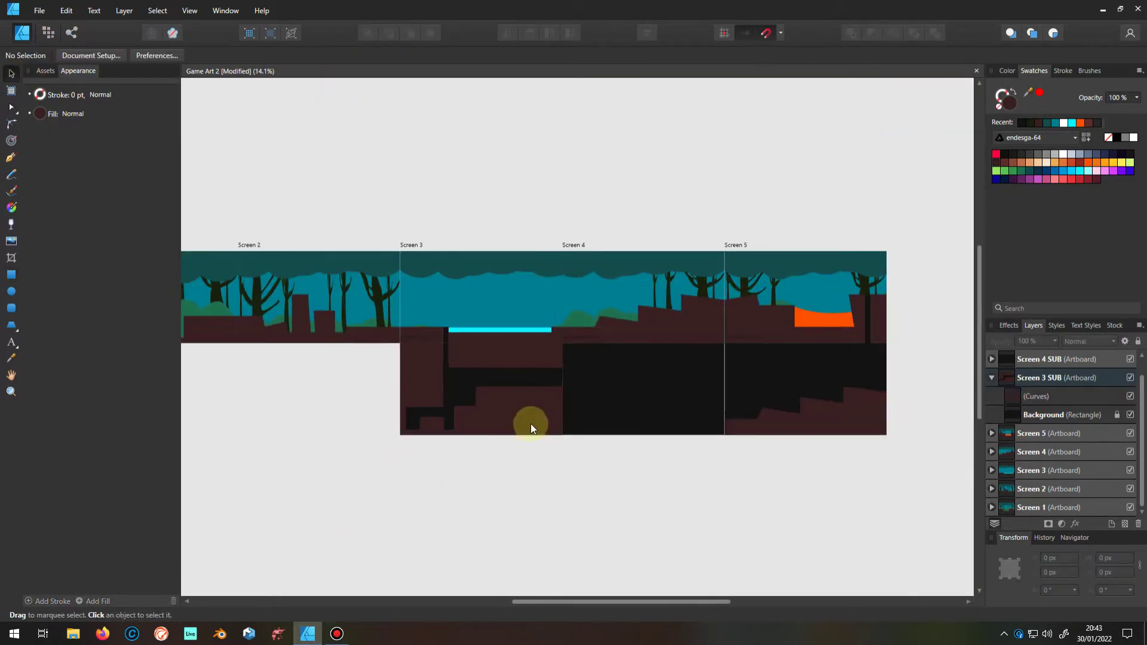
left_click(992, 377)
Draw three Screen 4 SUB ground blocks: an upper block, a 1088 px-wide bottom block, and a 704×704 square
left_click(1078, 396)
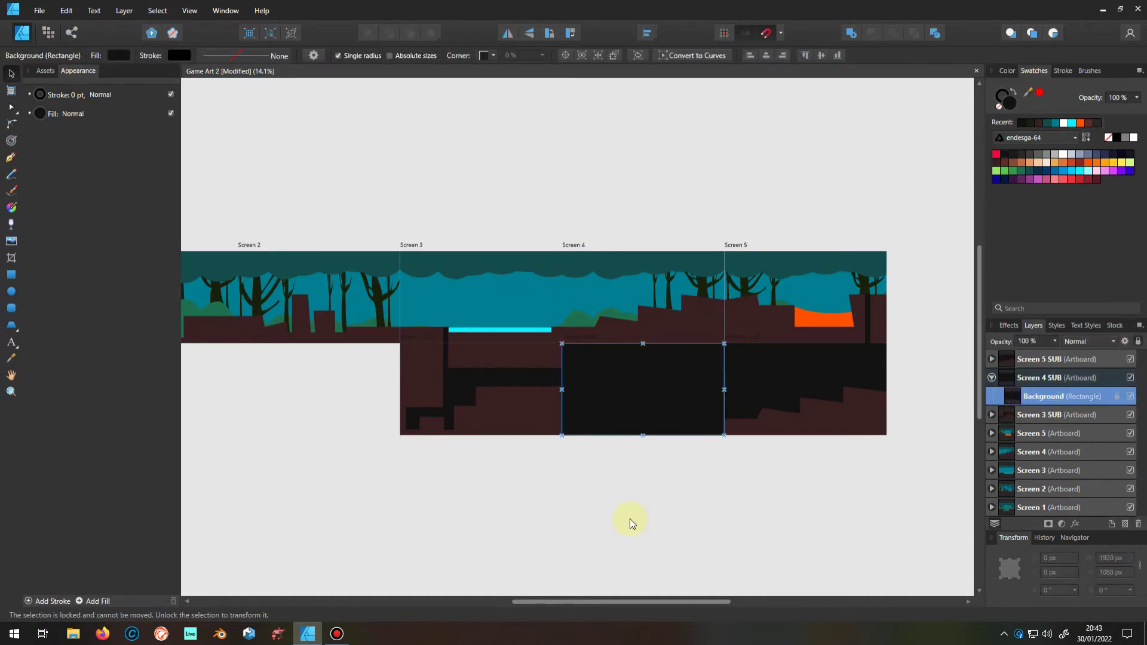
left_click(11, 274)
scroll(377, 405, "up", 1)
left_click_drag(465, 319, 635, 360)
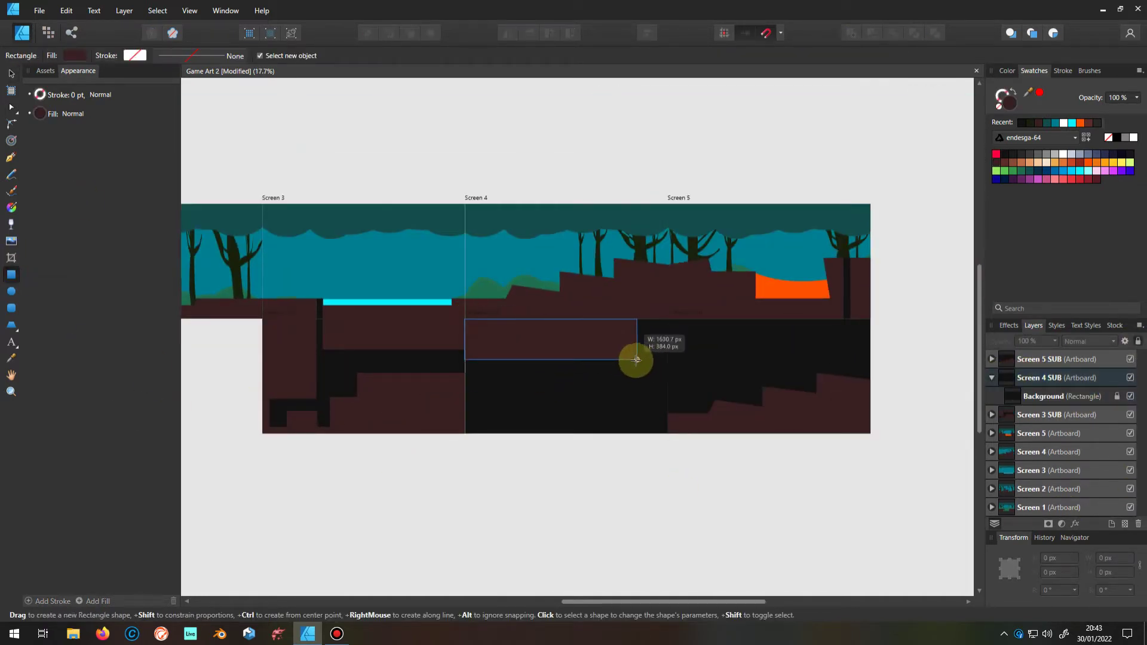
left_click_drag(562, 405, 465, 405)
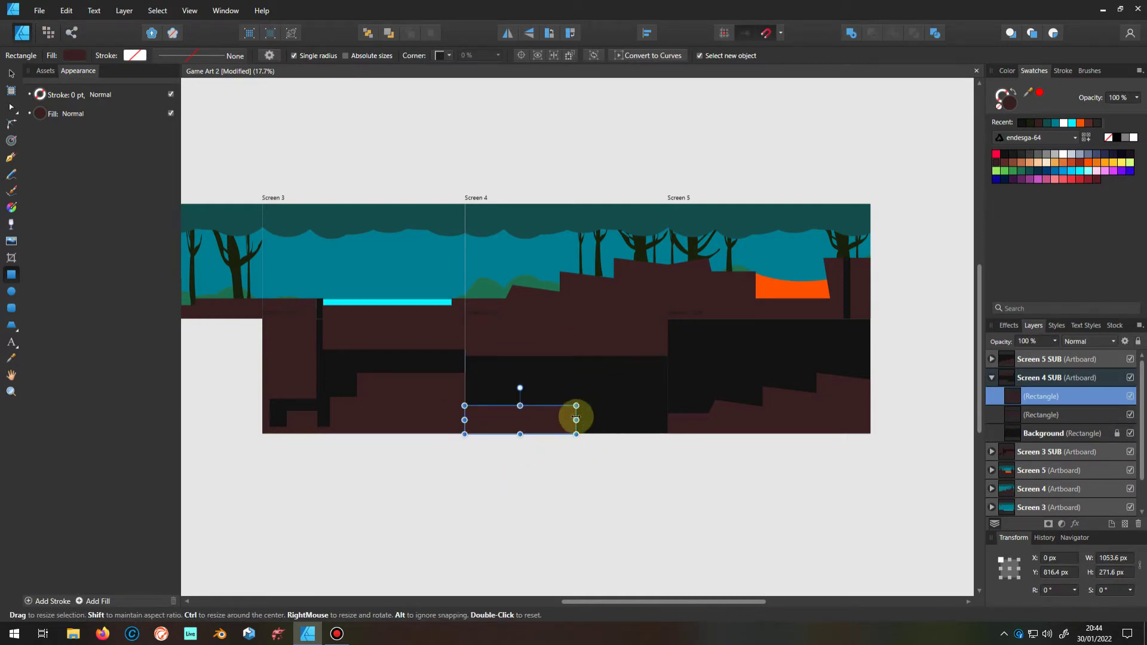
left_click_drag(619, 420, 580, 419)
left_click_drag(593, 339, 667, 414)
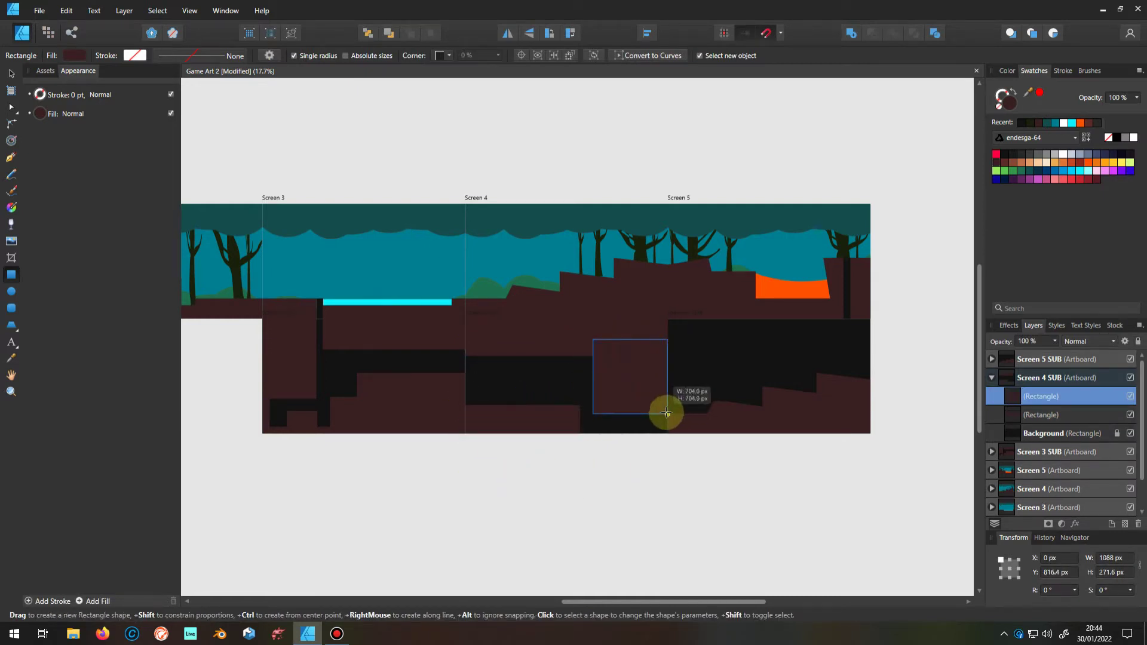
scroll(665, 409, "up", 5, "ctrl")
scroll(514, 340, "down", 1, "ctrl")
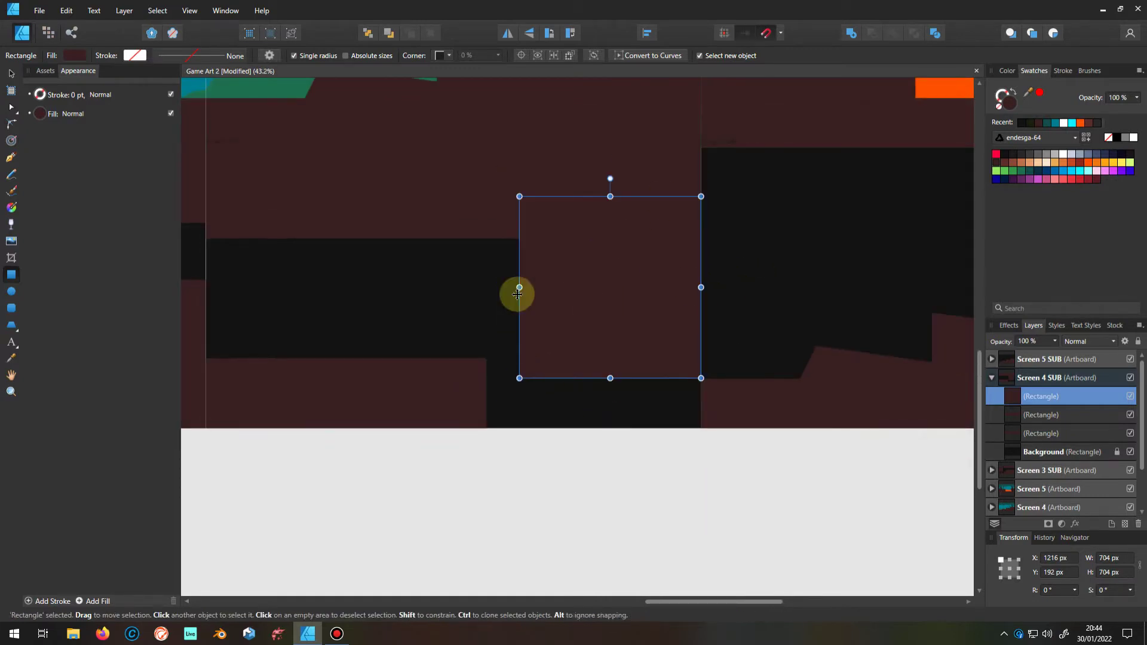
scroll(319, 284, "down", 2, "ctrl")
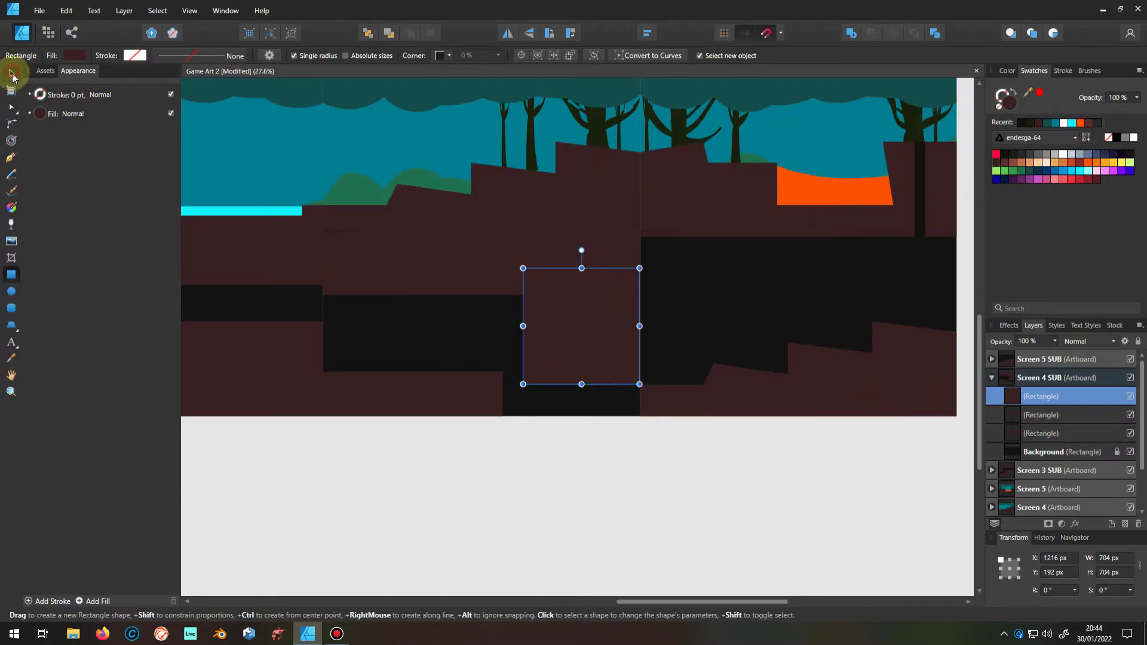
Select the three Screen 4 SUB rectangles and combine them into one shape with Add
left_click(12, 73)
left_click(1032, 396)
left_click(1038, 433, "shift")
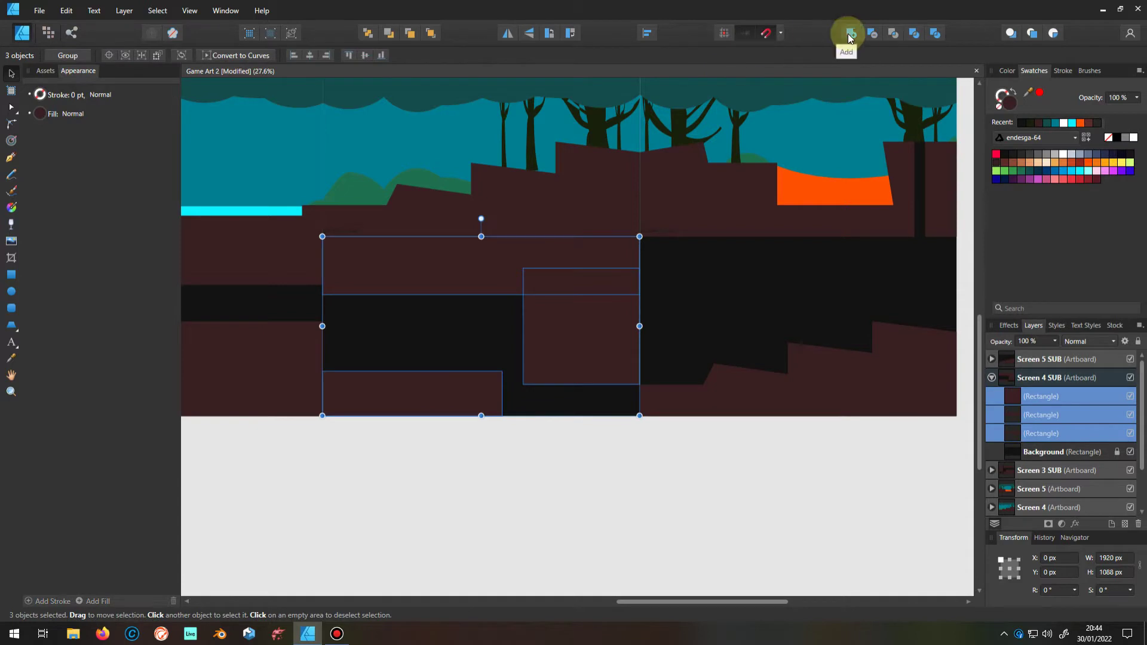
left_click(851, 39)
left_click(435, 478)
scroll(516, 439, "down", 1, "ctrl")
left_click(992, 378)
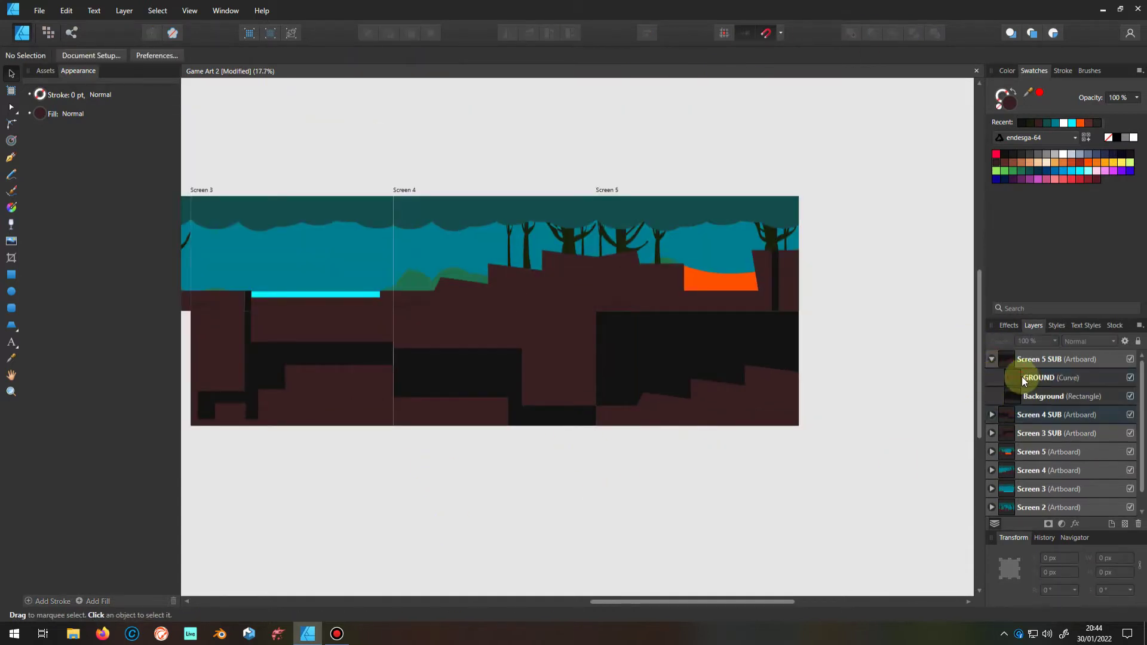
Discard a stray rectangle and duplicate the Screen 5 SUB GROUND shape
key("m")
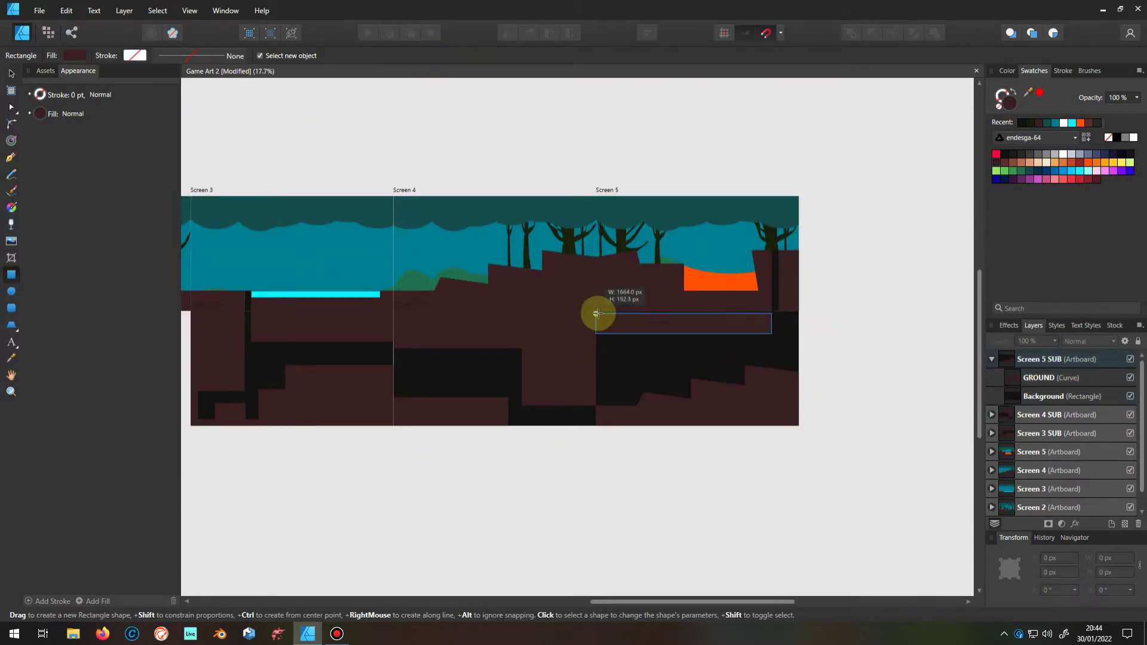
left_click_drag(771, 333, 596, 311)
scroll(725, 340, "up", 2, "ctrl")
key("Delete")
right_click(1015, 378)
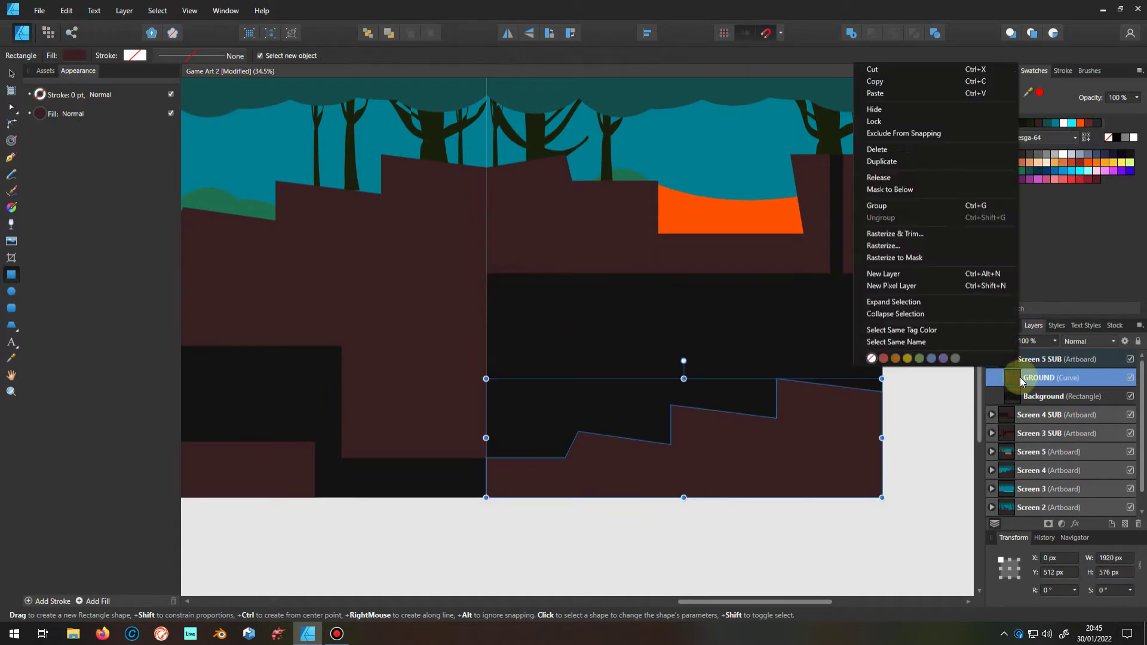
left_click(882, 162)
Flip the GROUND copy vertically and align it vertically to the artboard
right_click(1013, 382)
right_click(512, 154)
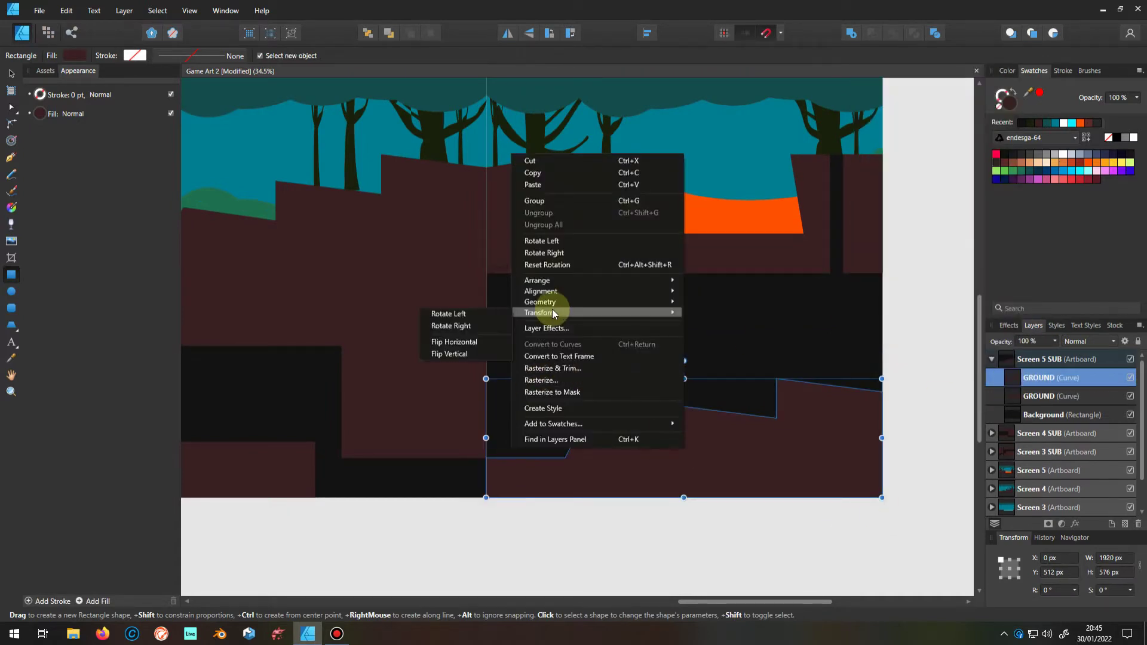
left_click(473, 355)
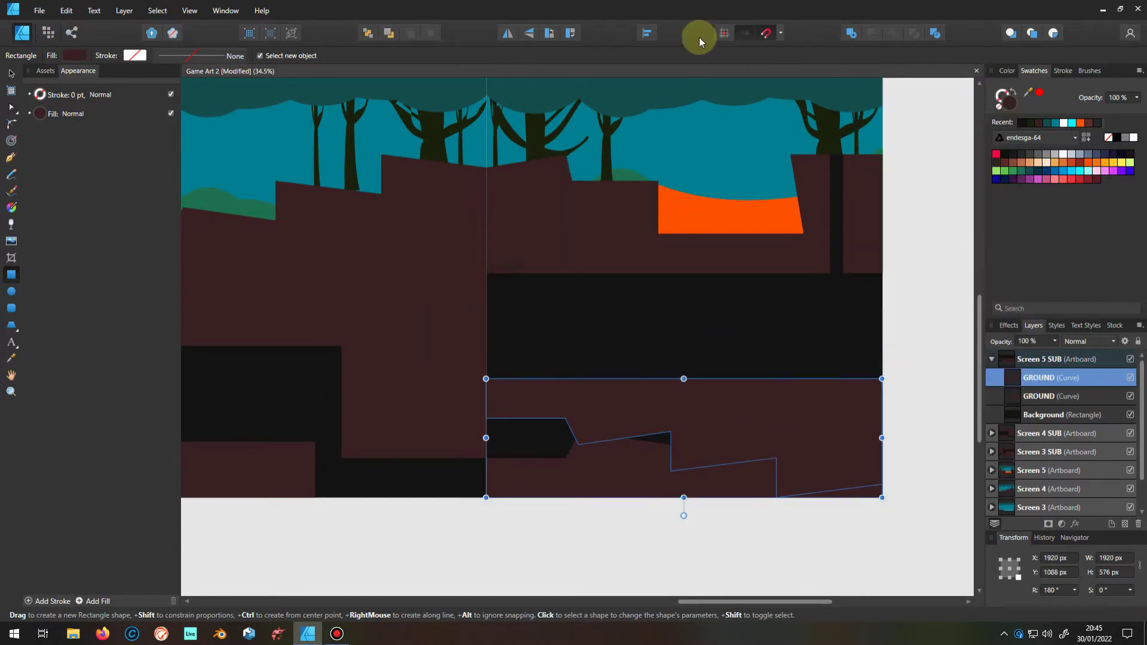
left_click(656, 131)
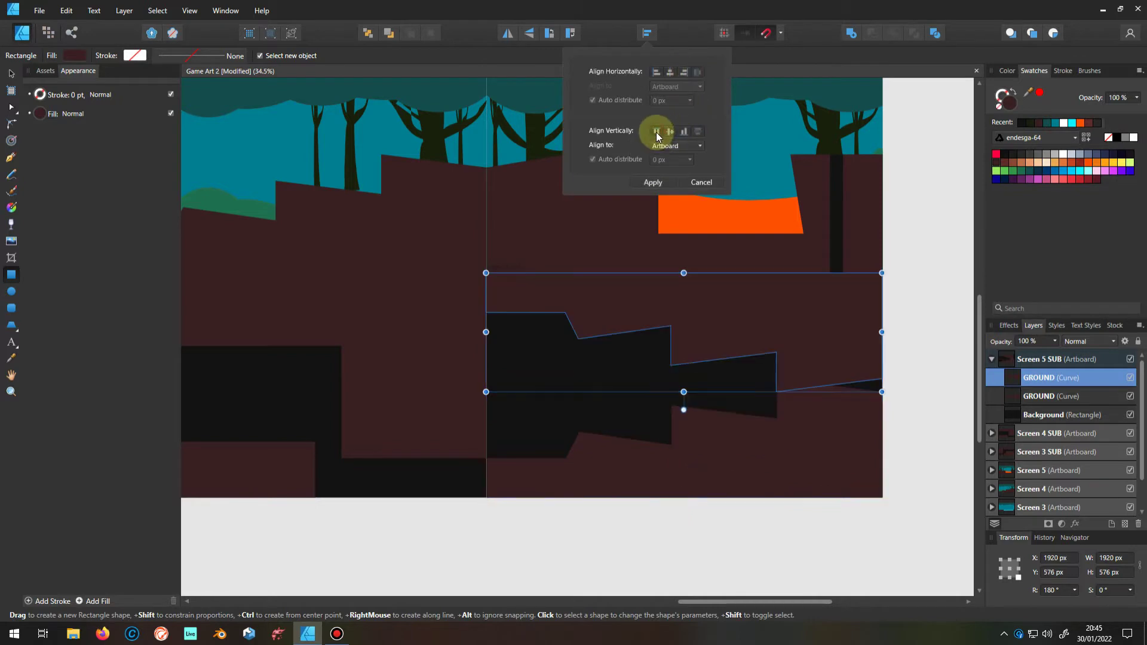
left_click(678, 185)
Flip the GROUND copy horizontally to finish the stepped ceiling, then deselect it
key("v")
right_click(512, 290)
left_click(475, 494)
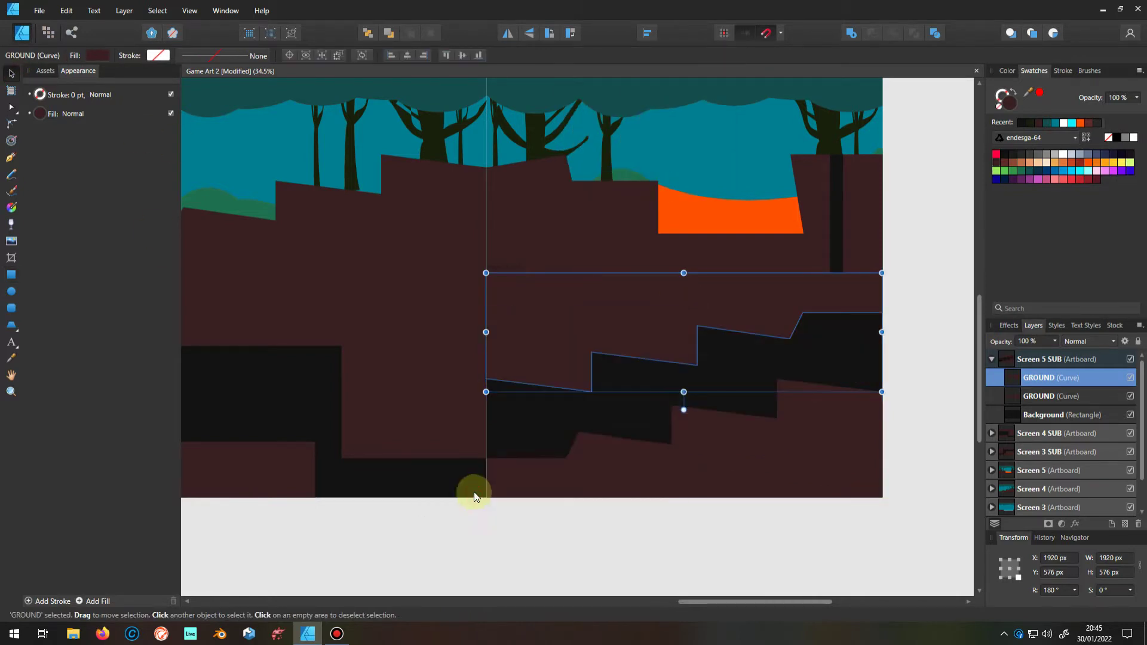
left_click(14, 277)
scroll(832, 249, "up", 3)
scroll(821, 309, "up", 2)
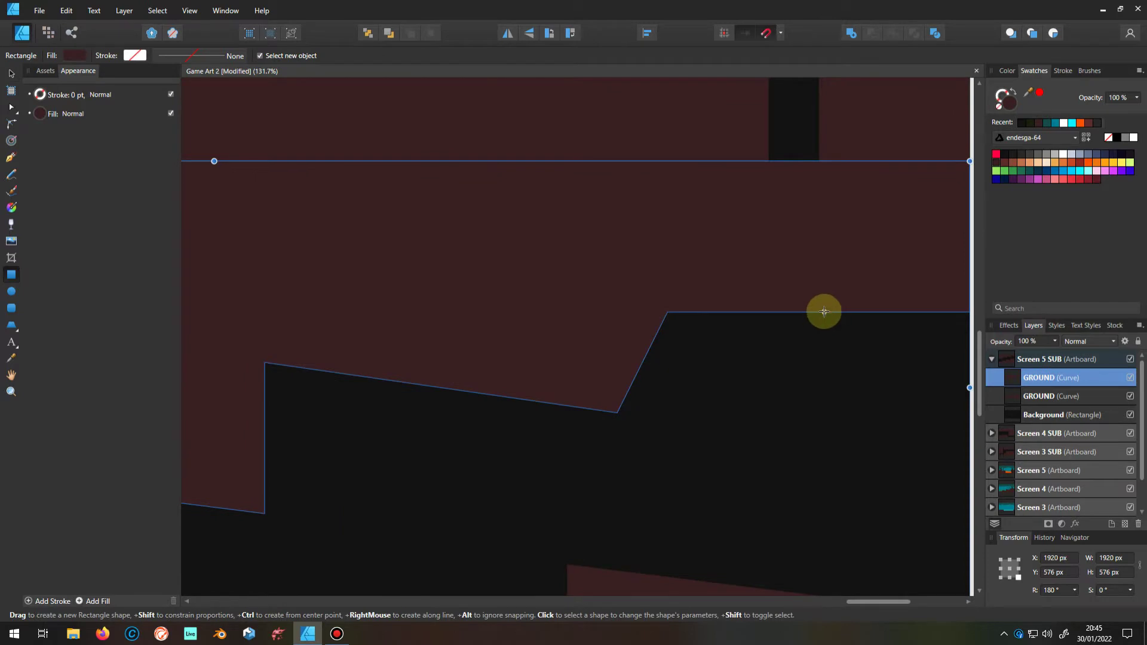
scroll(681, 350, "down", 4)
key("ctrl+d")
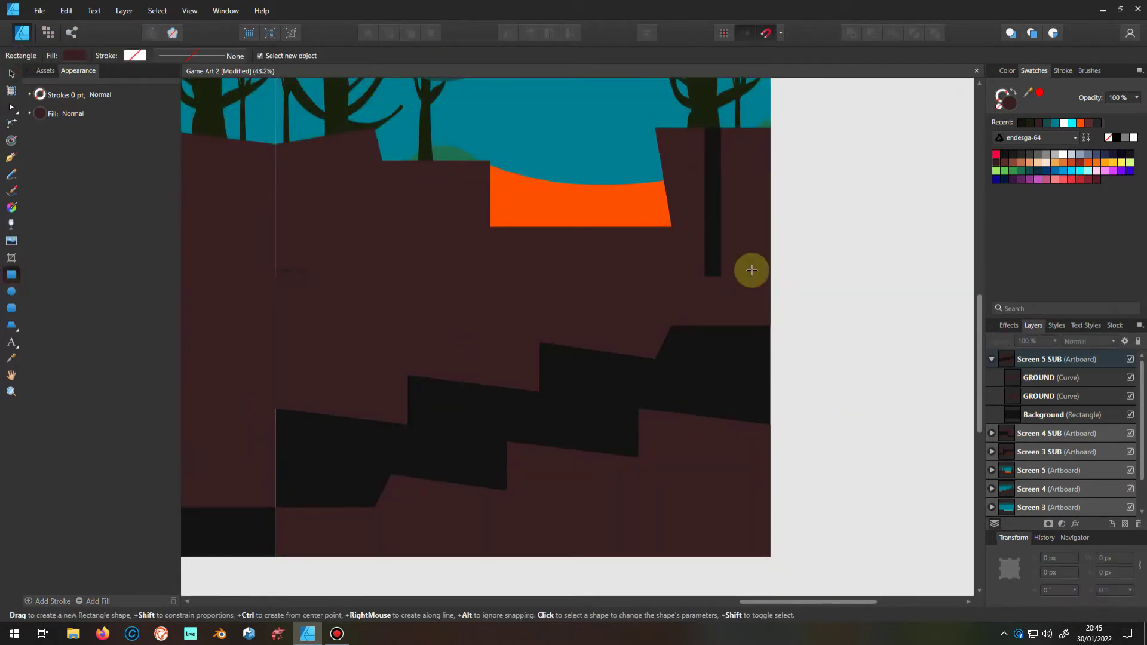
Draw a tall narrow 64 px dark shaft rectangle in Screen 5 SUB
scroll(717, 280, "up", 5)
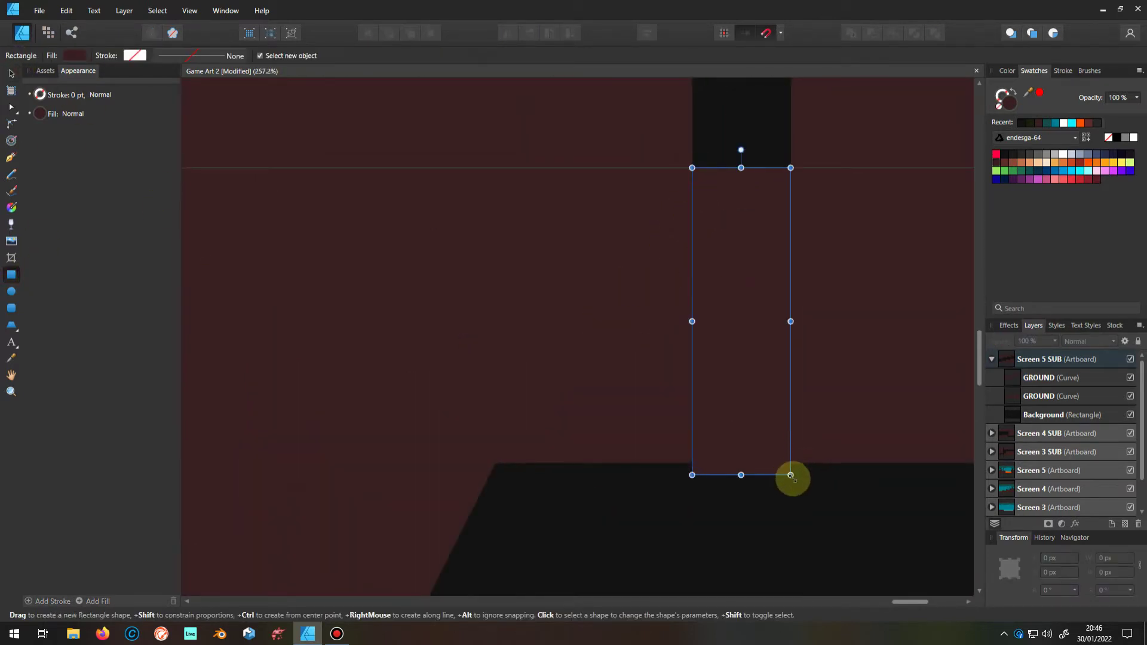
left_click_drag(790, 474, 790, 475)
scroll(681, 233, "down", 5)
scroll(664, 347, "down", 1)
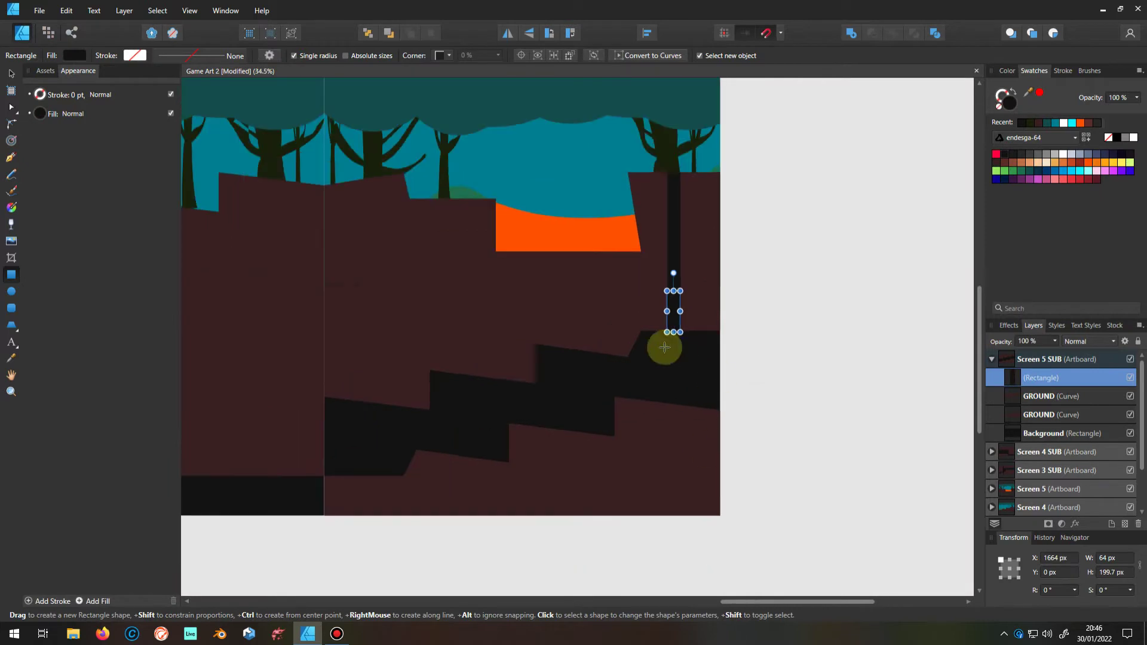
scroll(691, 167, "up", 4)
scroll(617, 366, "down", 5)
scroll(480, 397, "up", 4)
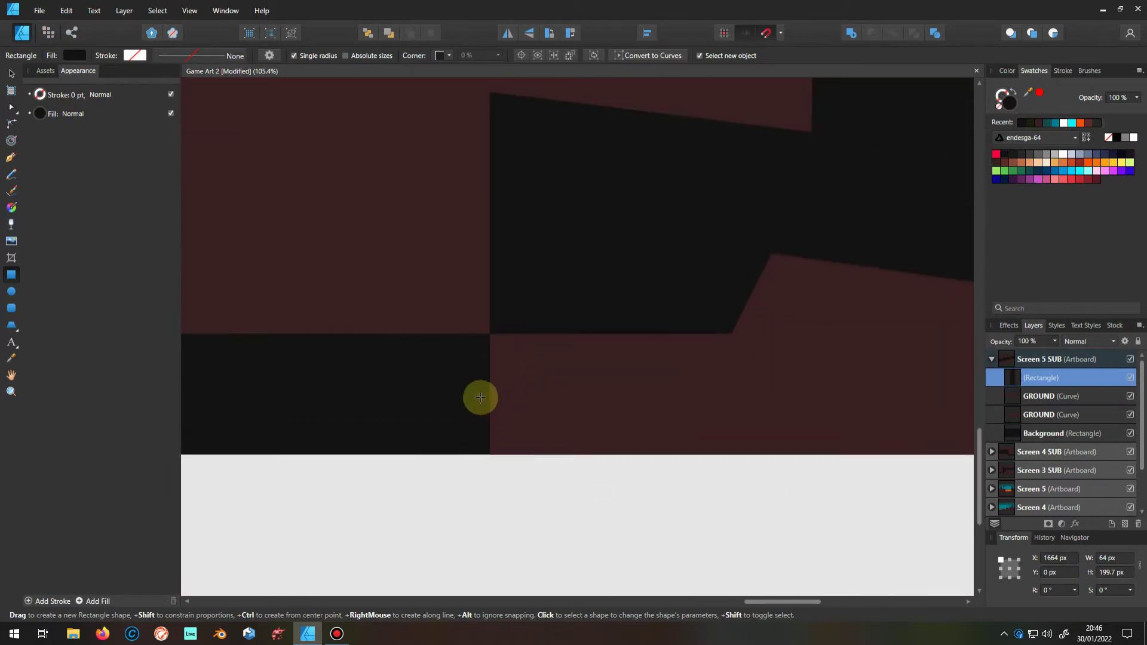
Draw a dark block at the bottom-left corner, show the grid, and narrow it to 128 px
left_click_drag(597, 314, 490, 455)
scroll(500, 448, "up", 7)
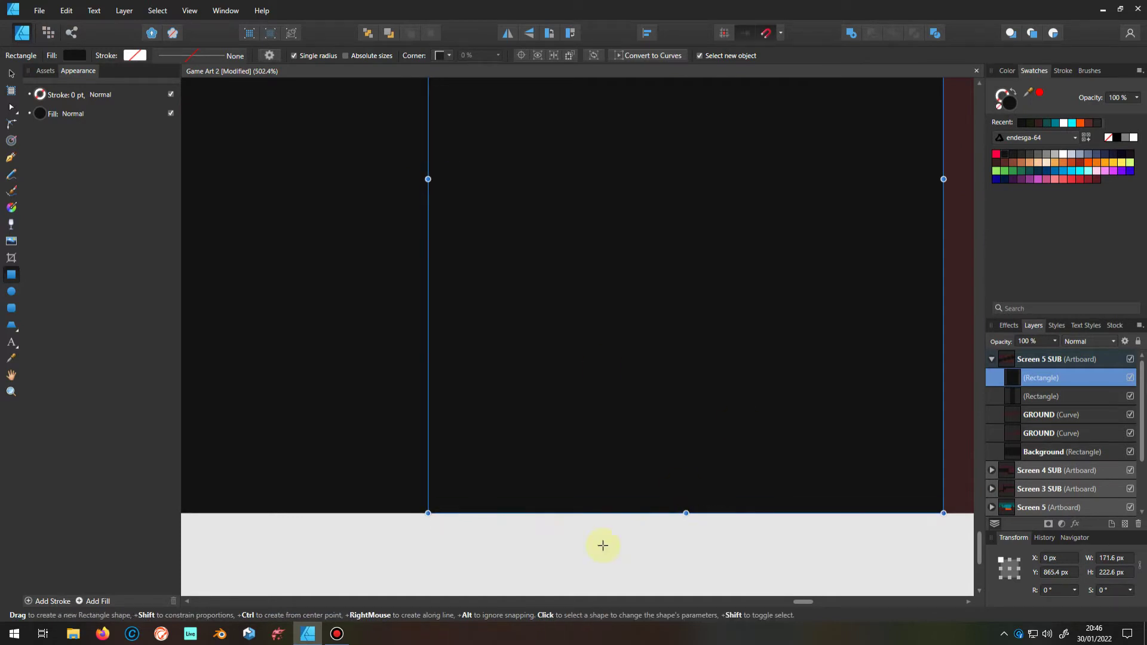
scroll(660, 527, "down", 3)
left_click(189, 11)
left_click(70, 158)
left_click_drag(775, 359, 709, 359)
Add the two dark rectangles into one shape and Add the two GROUND shapes together
scroll(868, 365, "down", 5)
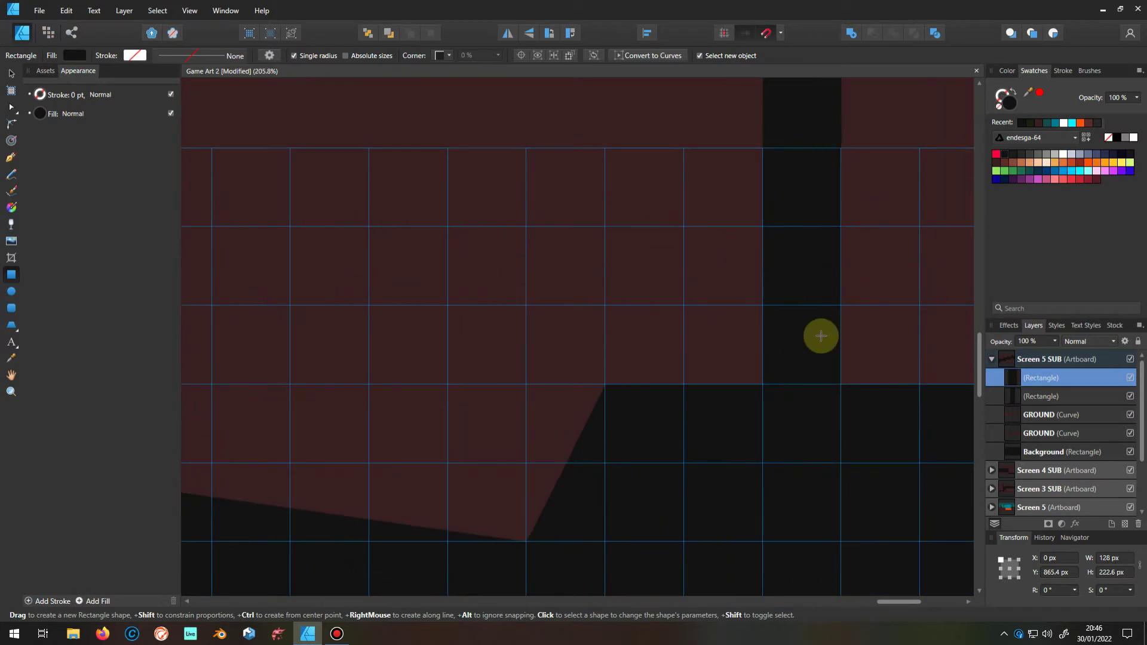
scroll(829, 146, "down", 3)
left_click(992, 359)
left_click(1038, 399)
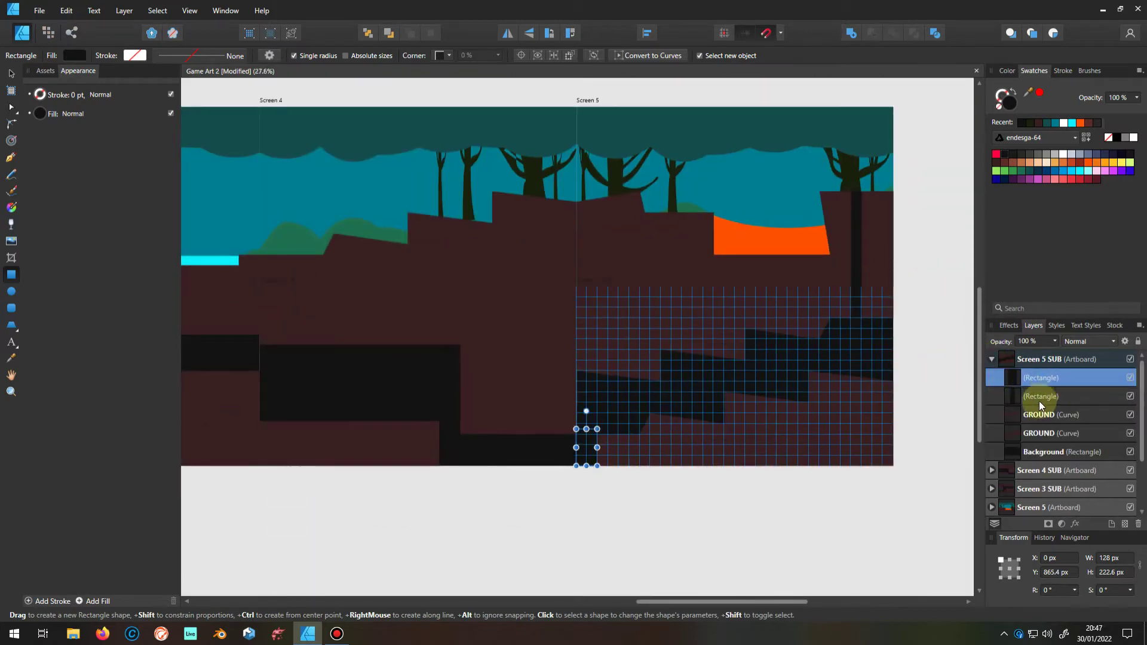
left_click(851, 33)
left_click(1051, 396)
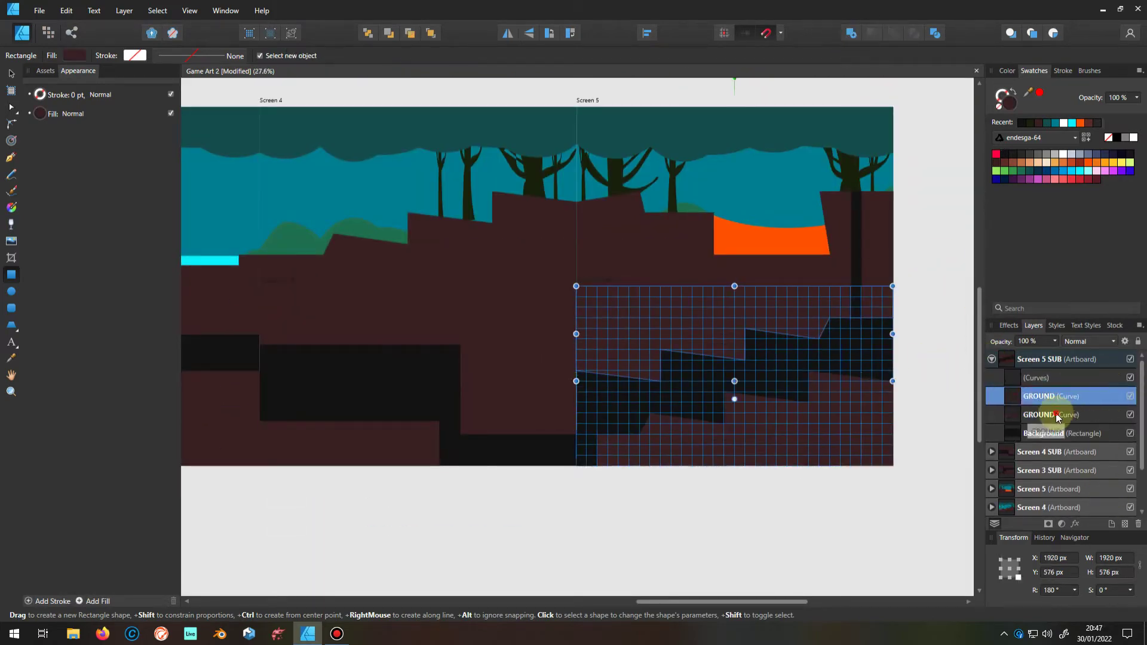
left_click(851, 33)
Divide the combined ground along the merged rectangles and inspect the resulting pieces
left_click(1045, 399, "shift")
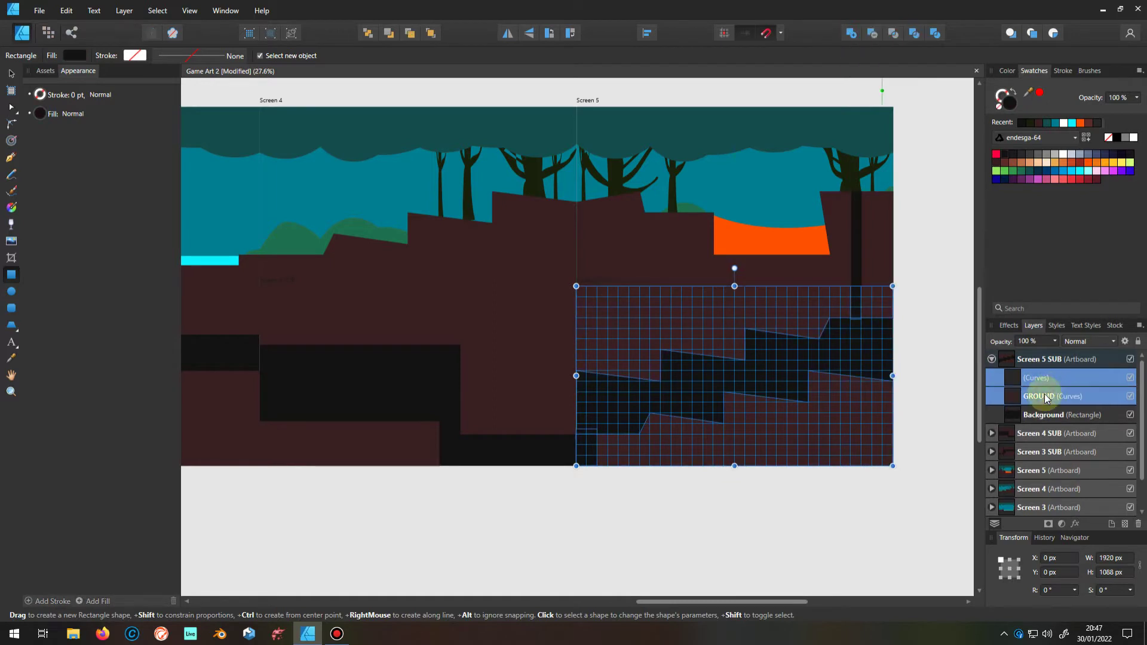
left_click(936, 35)
left_click(1022, 380)
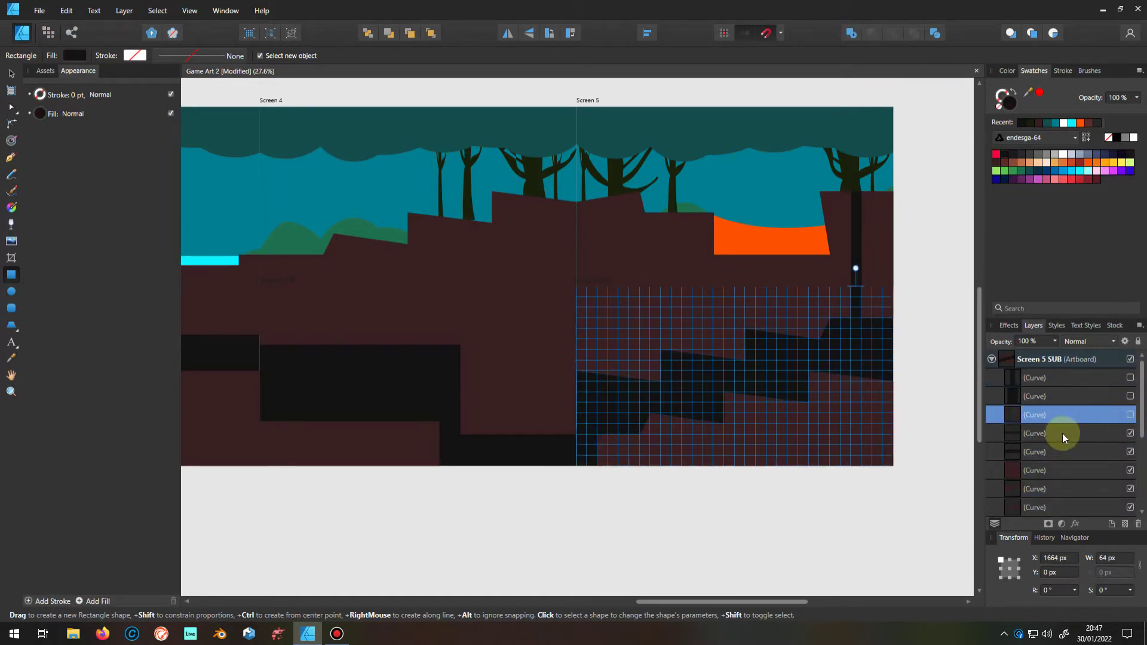
scroll(1019, 431, "down", 1)
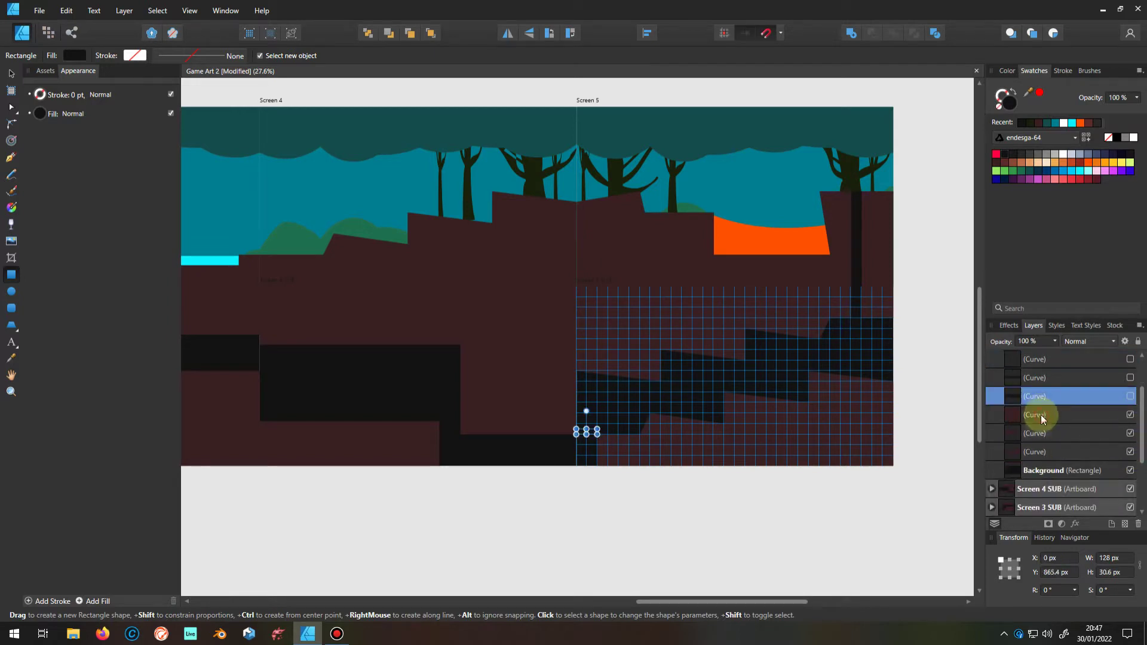
left_click(1028, 411)
left_click(1045, 439)
Add the ground pieces to keep into one shape and delete the leftover pieces
left_click(1045, 414, "shift")
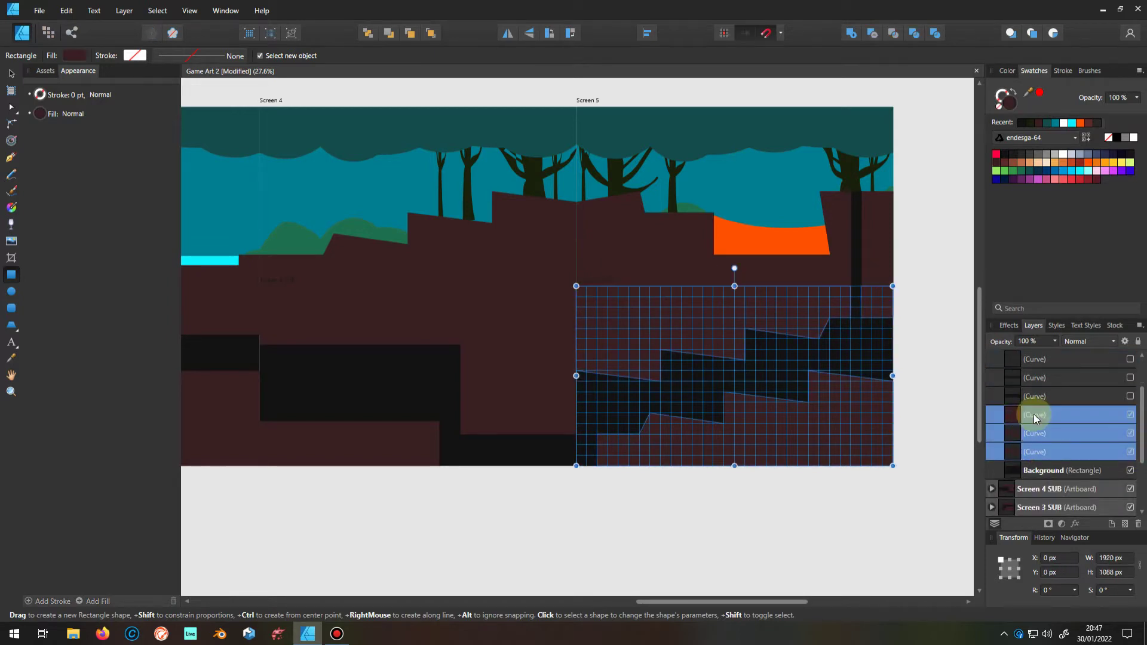
left_click(851, 33)
left_click(1060, 381, "shift")
key("Delete")
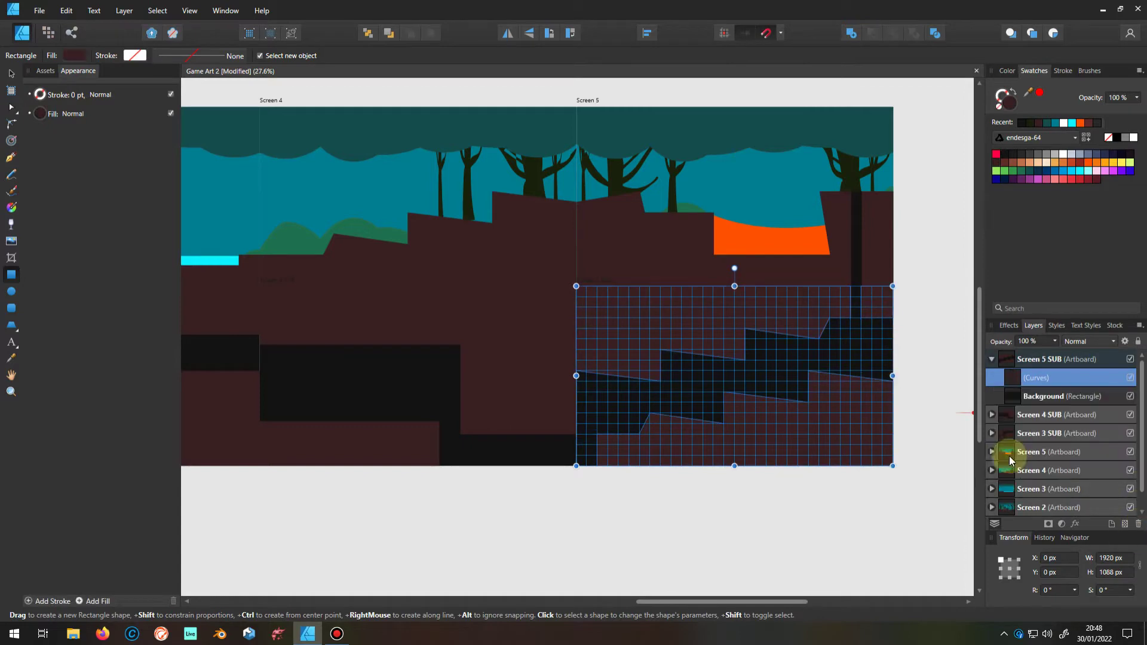
scroll(778, 409, "up", 2)
scroll(519, 406, "down", 4)
scroll(520, 407, "up", 3)
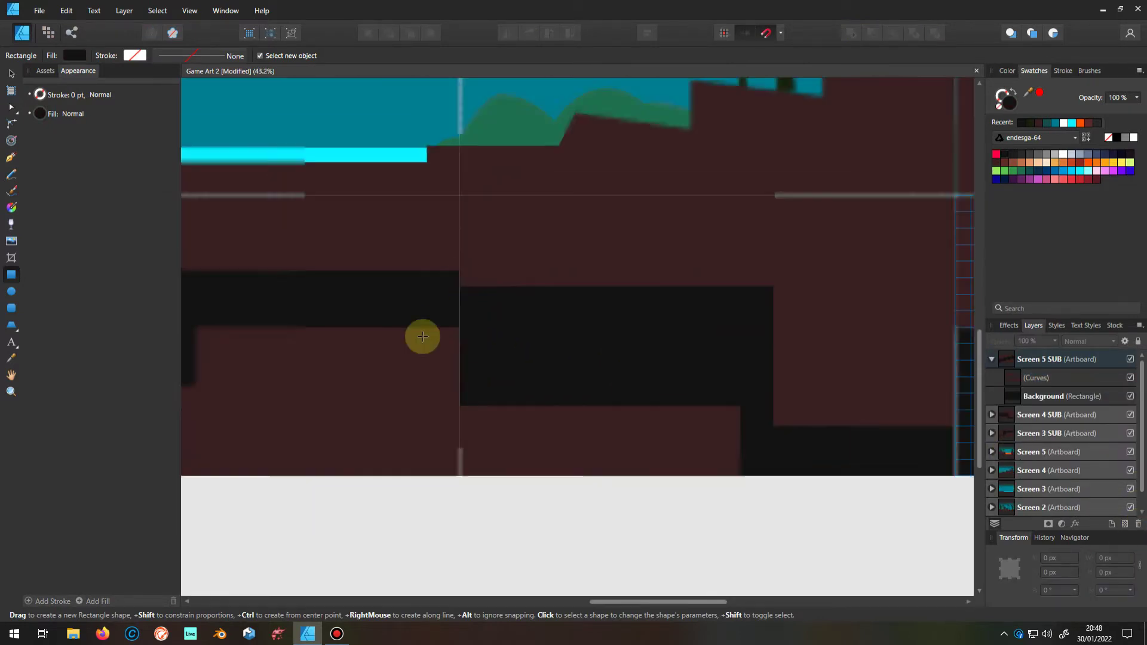
Draw a temporary guide rectangle over Screen 4 SUB's tunnel (top 320 px, 192 px tall), then delete it
left_click(991, 359)
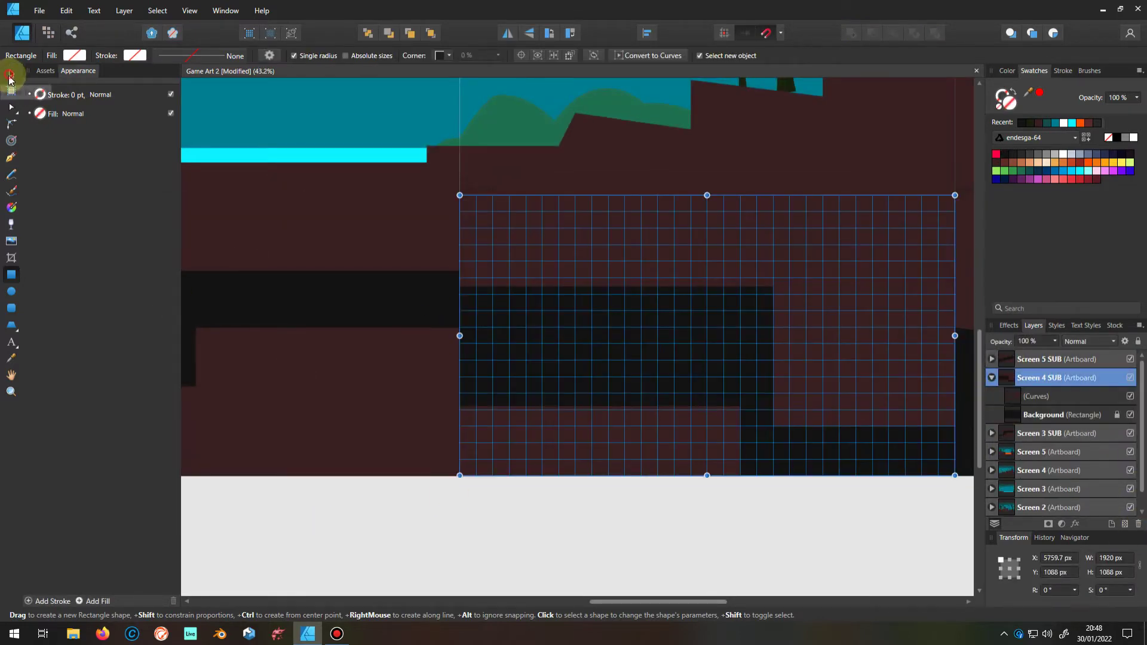
left_click(9, 75)
left_click(11, 274)
left_click_drag(792, 359, 460, 268)
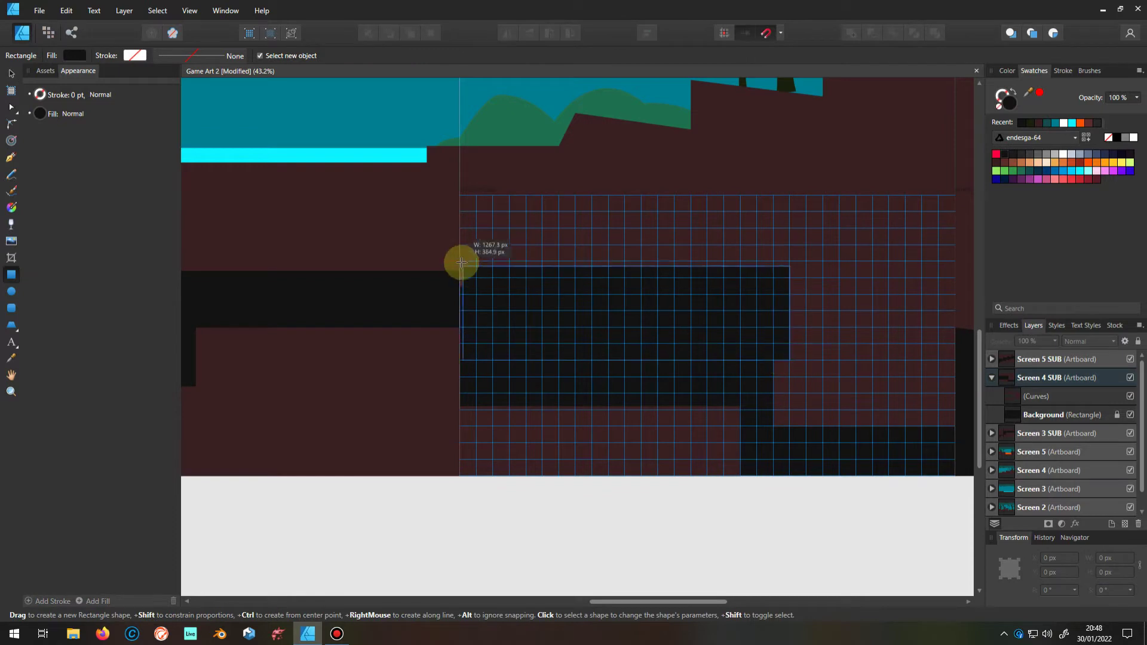
left_click_drag(625, 360, 624, 346)
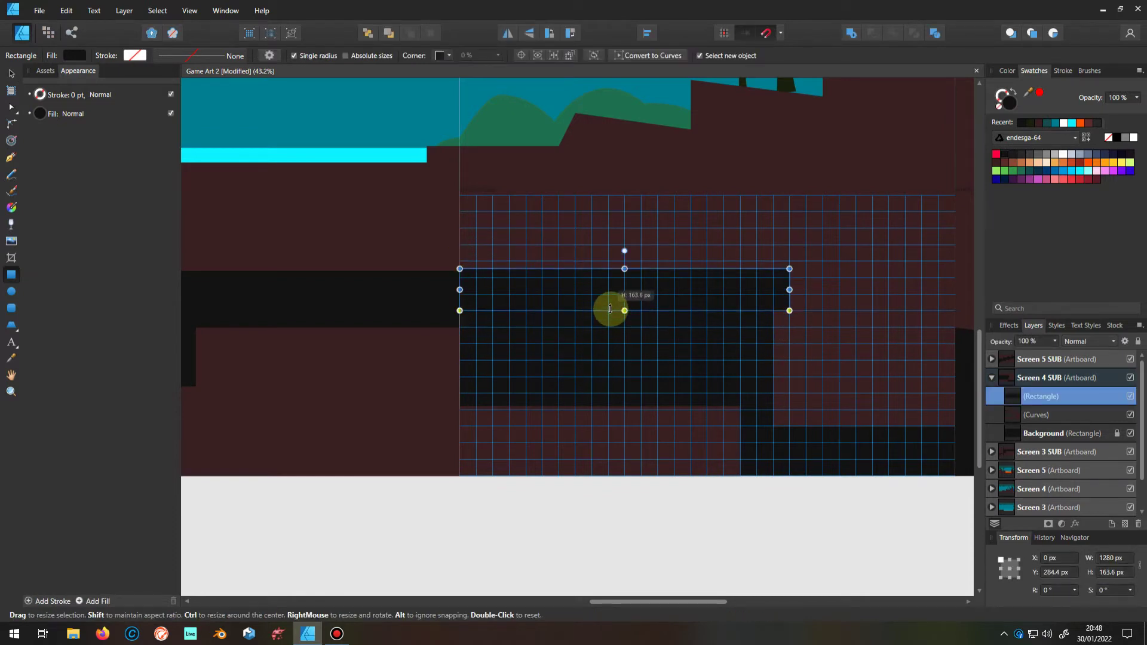
scroll(476, 315, "up", 4)
left_click_drag(878, 266, 883, 289)
scroll(860, 383, "down", 3)
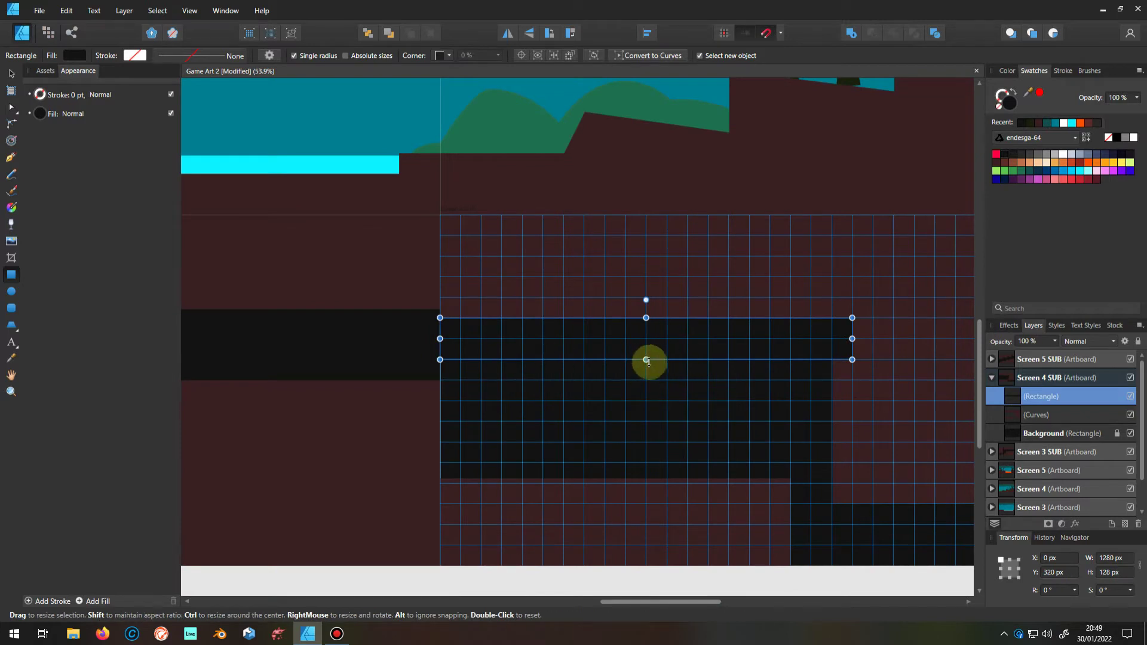
left_click_drag(645, 359, 646, 380)
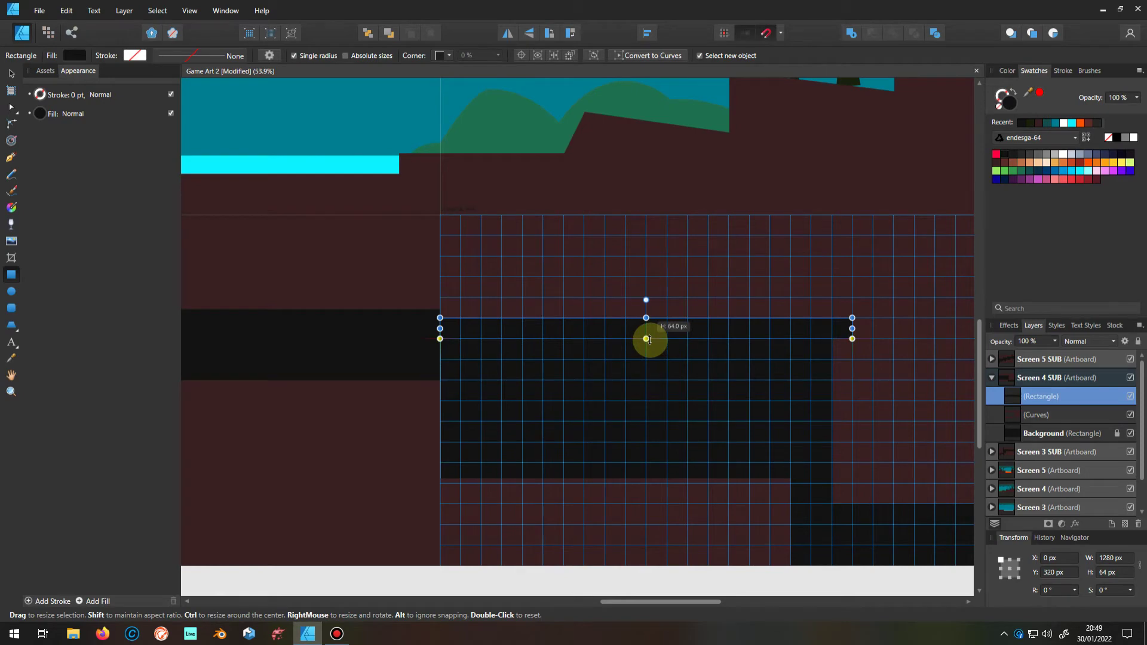
key("Delete")
Drag Screen 4 SUB's tunnel corner nodes to slant its ceiling and floor
left_click(12, 112)
scroll(827, 328, "up", 4)
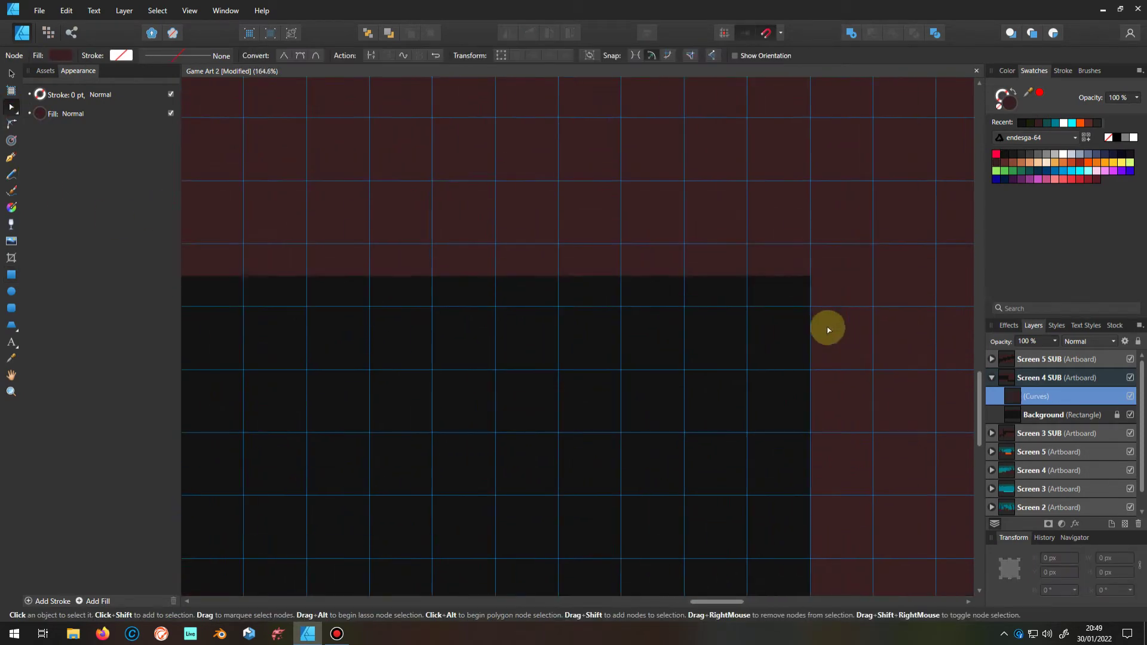
left_click_drag(813, 287, 813, 402)
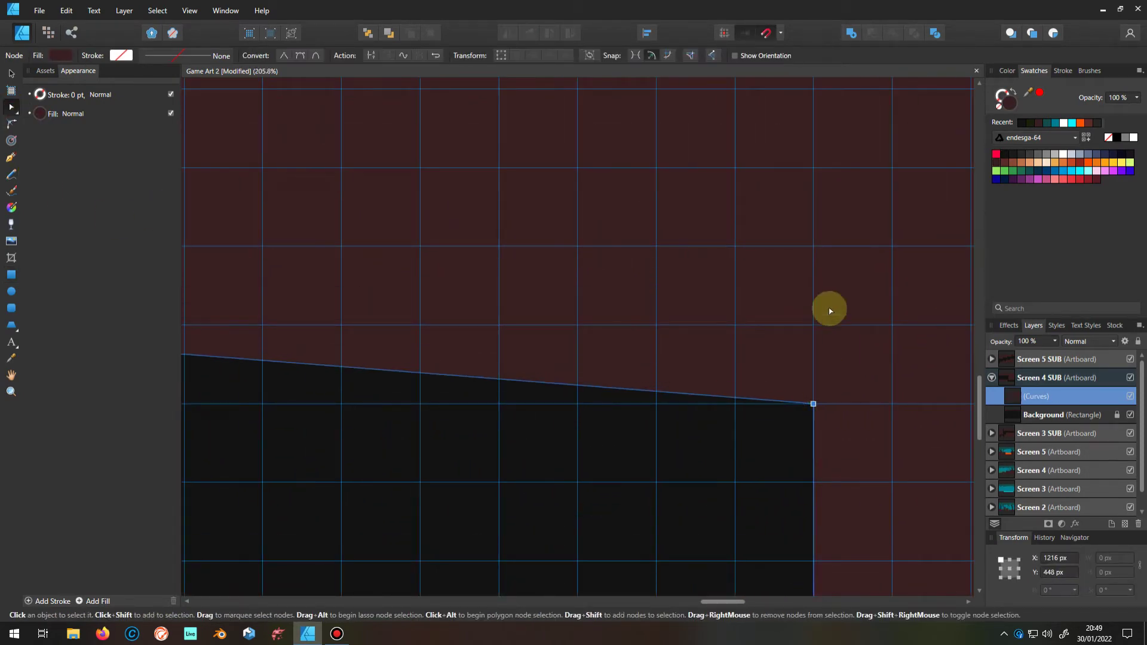
scroll(824, 317, "down", 3)
scroll(389, 289, "up", 2)
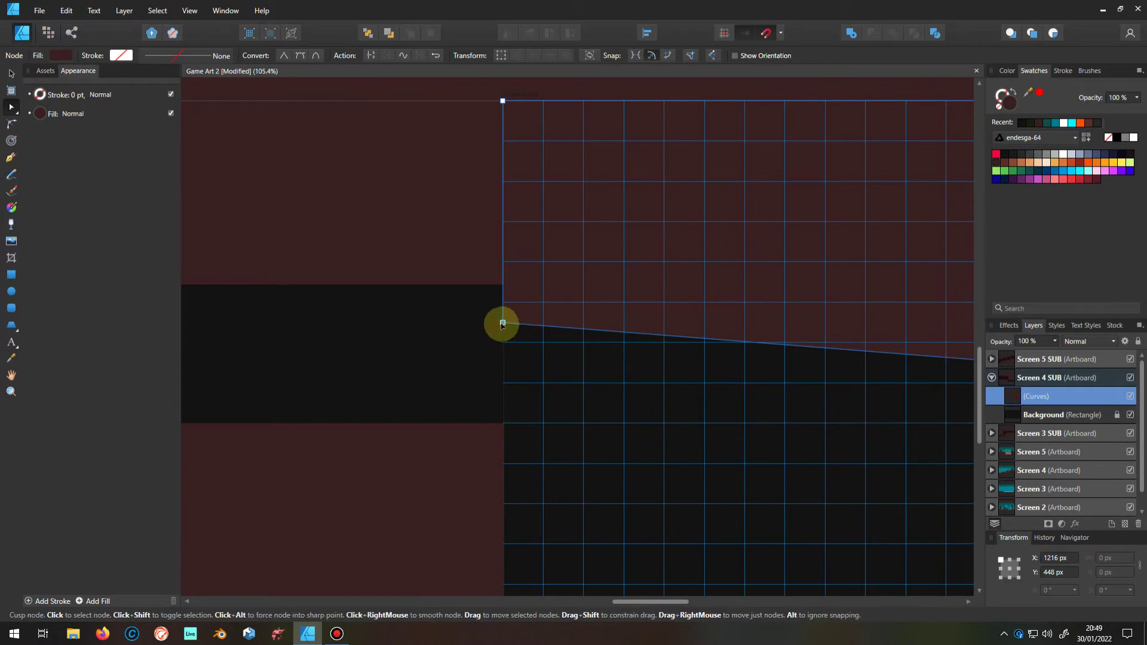
scroll(523, 341, "down", 2)
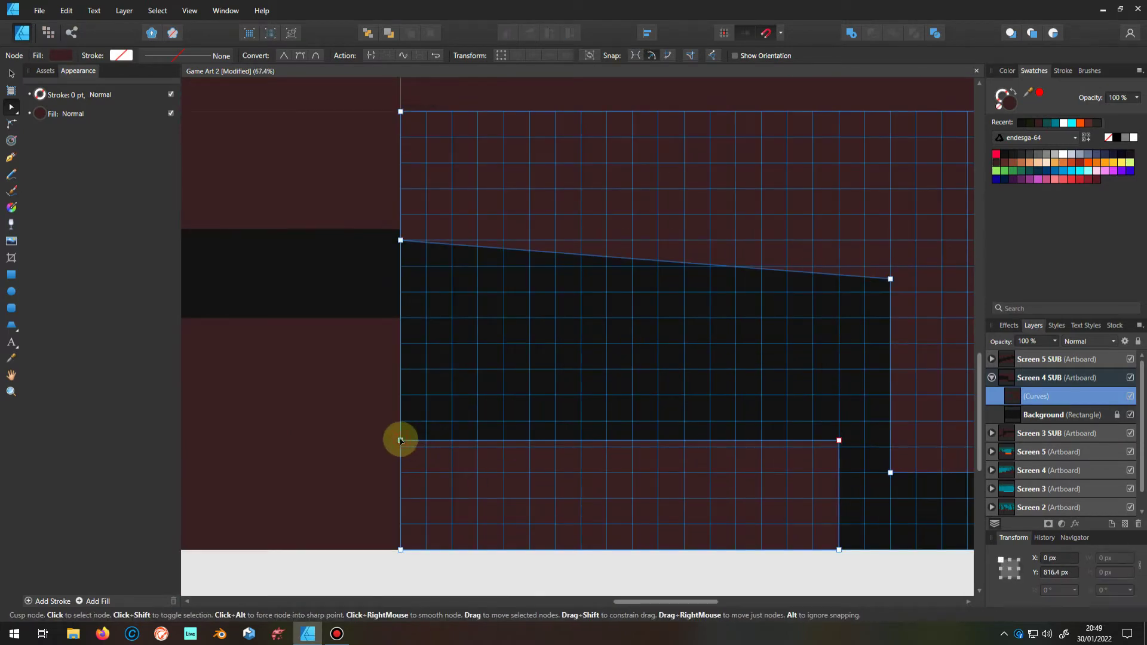
scroll(400, 440, "up", 2)
left_click_drag(401, 441, 402, 402)
scroll(402, 402, "down", 2)
scroll(812, 407, "up", 3)
Snap the ceiling corner into line and lower Screen 3 SUB's corner to meet the tunnel
left_click_drag(812, 407, 809, 417)
scroll(871, 453, "down", 3)
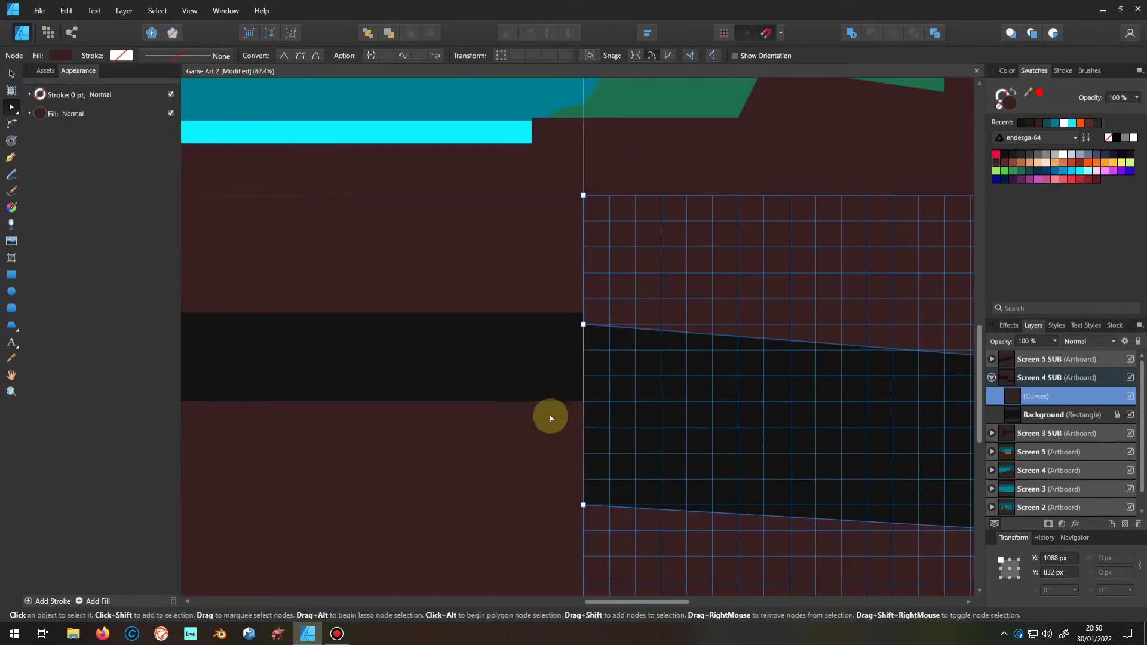
left_click(571, 333)
scroll(571, 332, "up", 2)
left_click_drag(589, 294, 606, 336)
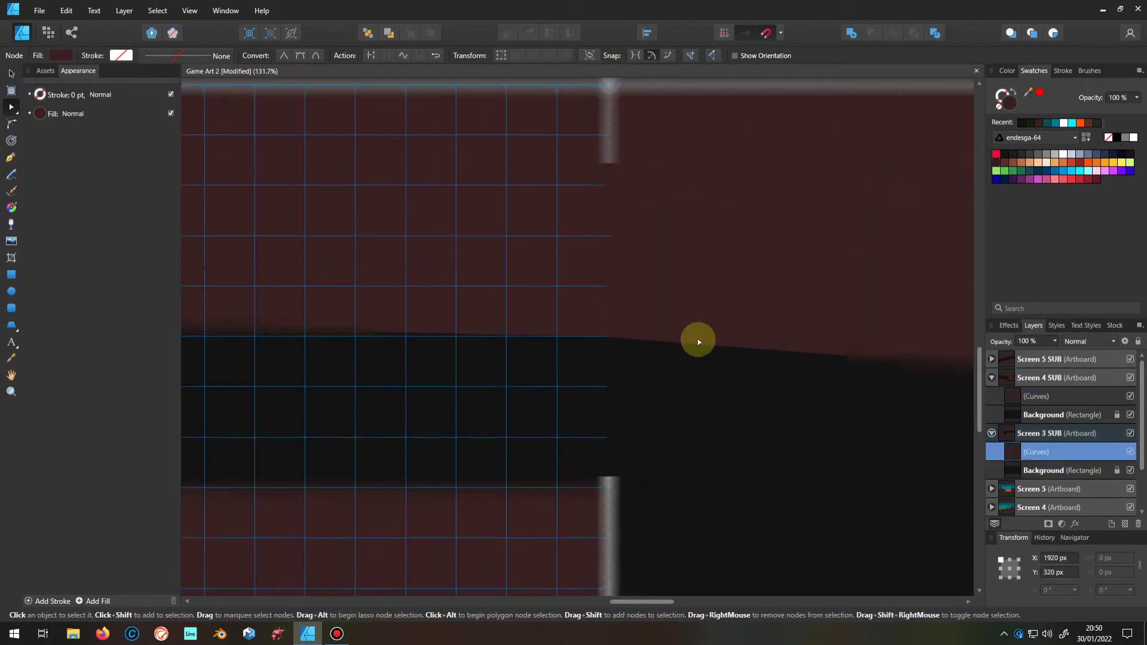
Raise Screen 3 SUB's tunnel corner nodes into line and slant the tunnel floor
scroll(418, 330, "down", 2)
scroll(418, 330, "up", 3)
left_click_drag(430, 310, 430, 265)
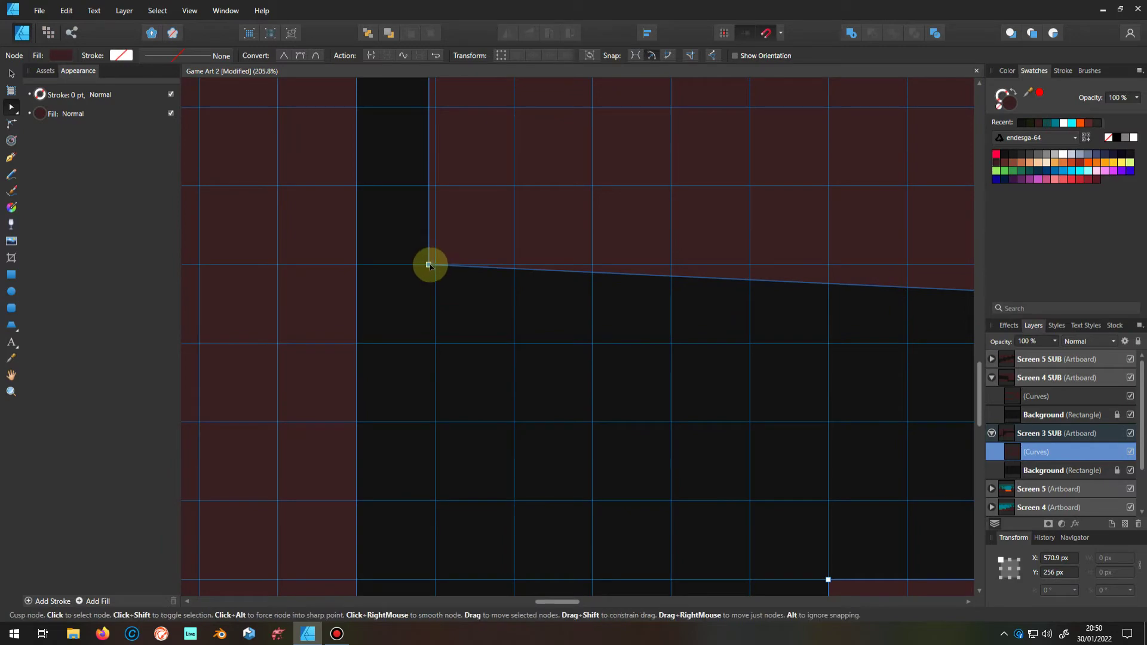
scroll(424, 311, "down", 2)
scroll(546, 425, "down", 1)
scroll(545, 424, "up", 2)
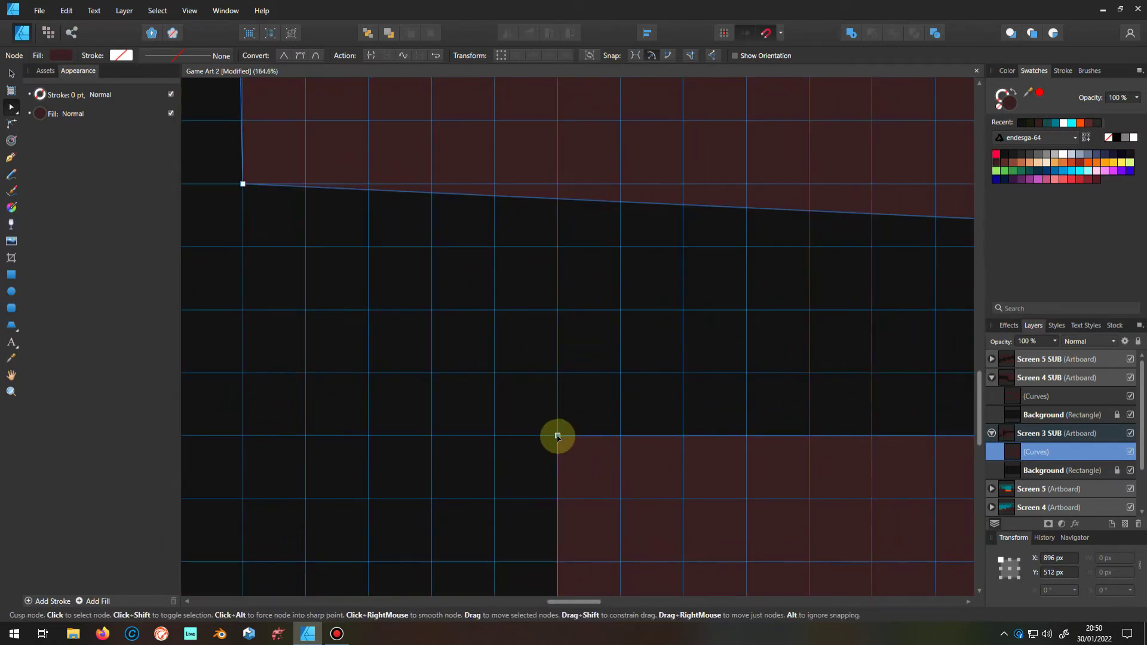
left_click_drag(555, 435, 557, 371)
scroll(574, 366, "down", 1)
scroll(555, 479, "down", 1)
scroll(568, 476, "up", 2)
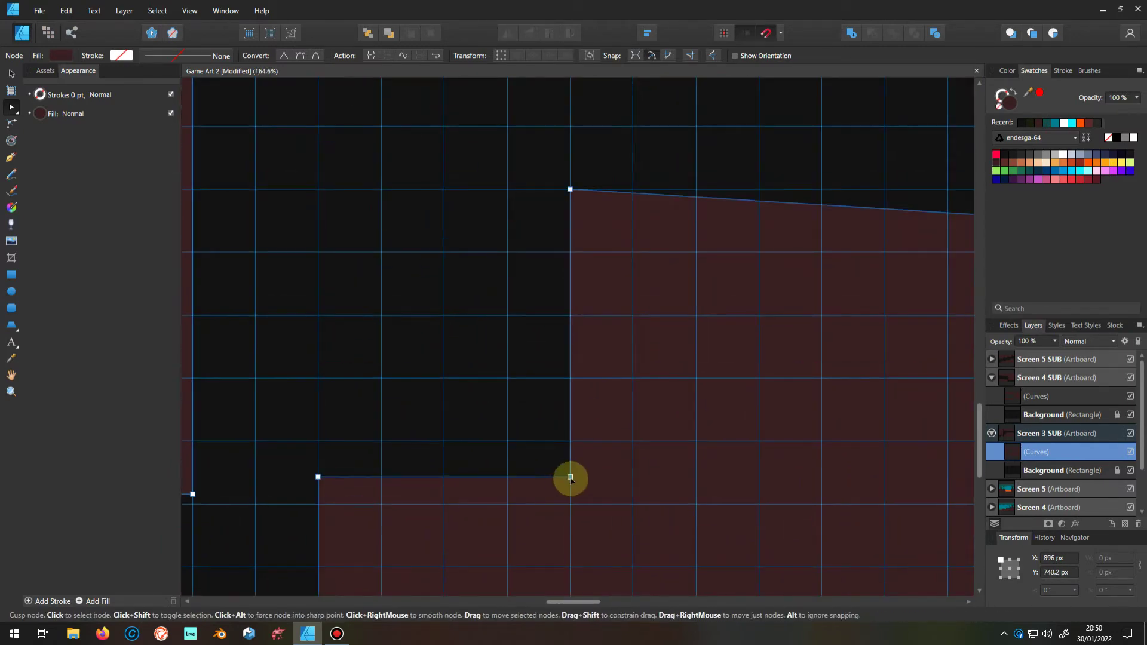
left_click(570, 441)
left_click_drag(570, 442, 570, 378)
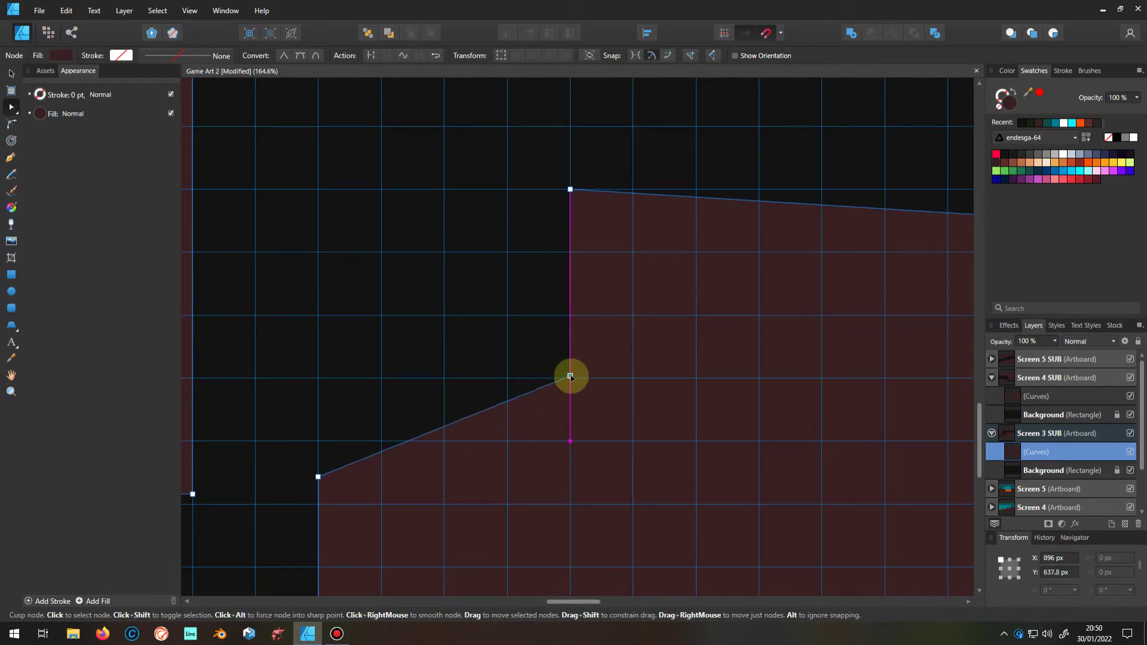
left_click_drag(318, 476, 318, 447)
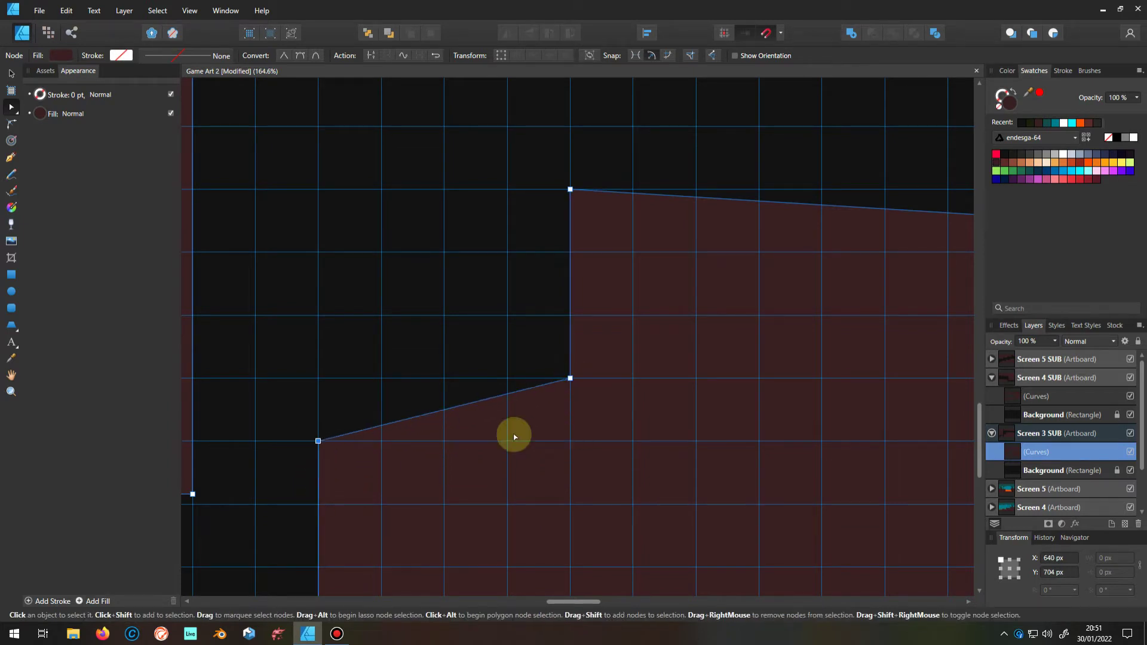
Snap the shaft corner to the top edge and make the slanted tunnel edge vertical on the grid
scroll(456, 113, "up", 2)
scroll(400, 90, "up", 1)
mouse_move(400, 91)
left_mouse_down()
mouse_move(417, 118)
mouse_move(411, 103)
left_mouse_up()
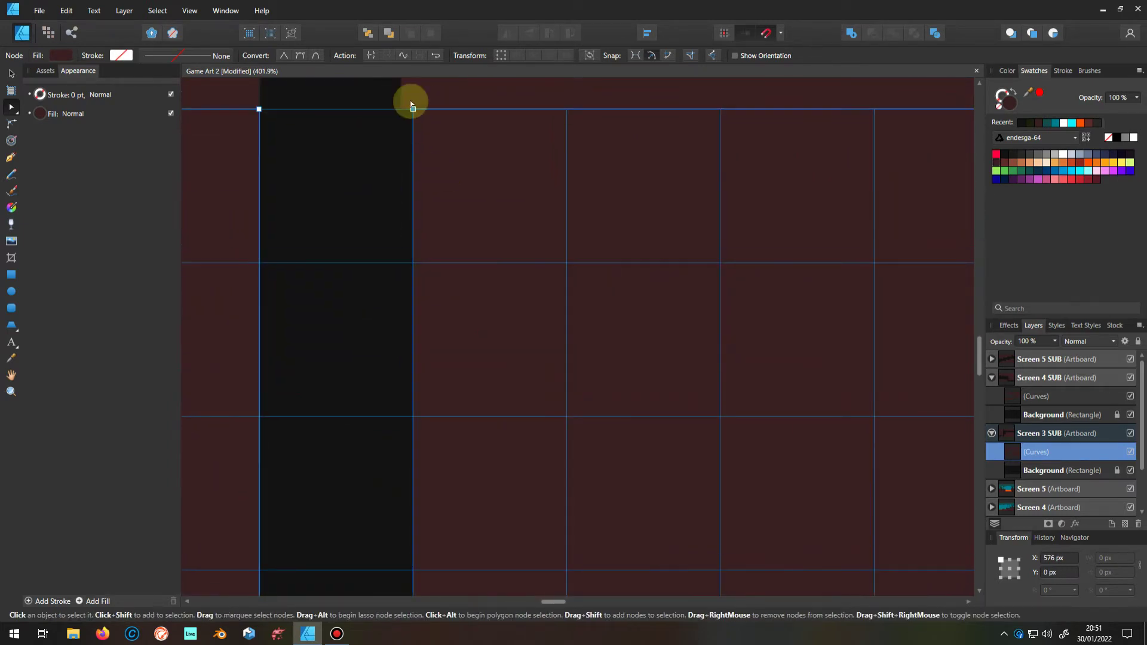
scroll(422, 425, "down", 3)
scroll(494, 304, "down", 2)
scroll(504, 393, "down", 3)
scroll(504, 393, "up", 2)
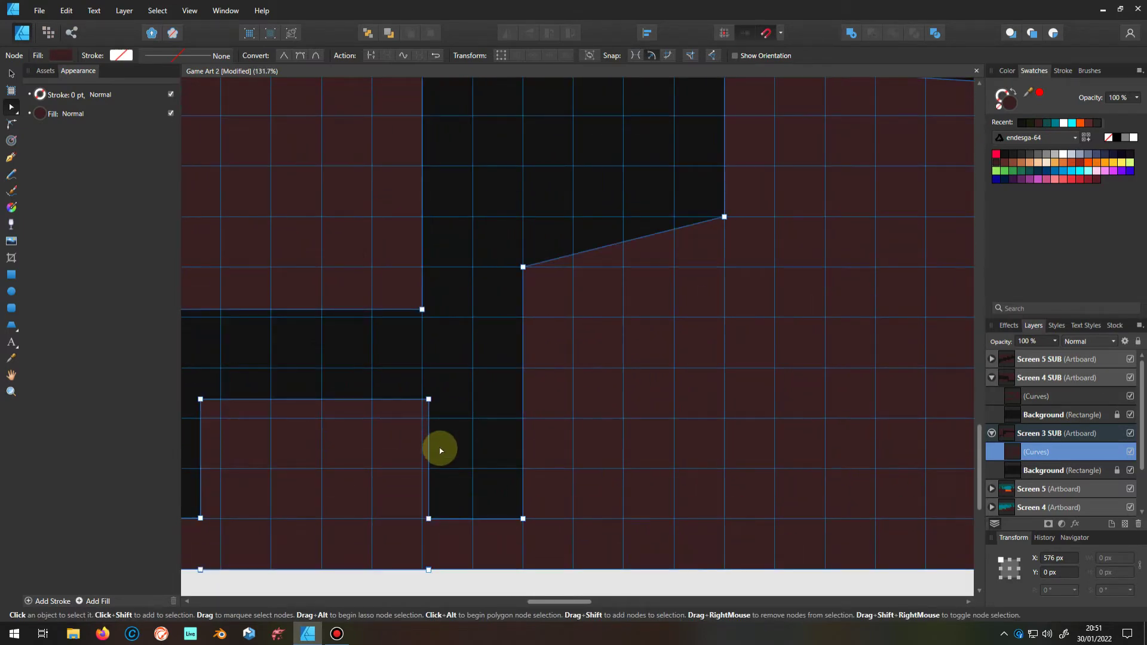
left_click_drag(428, 399, 472, 416)
left_click_drag(428, 518, 473, 519)
Snap a corner node down to 768 px and level the tunnel's top edge on the guide
scroll(441, 402, "down", 2)
scroll(467, 359, "up", 5)
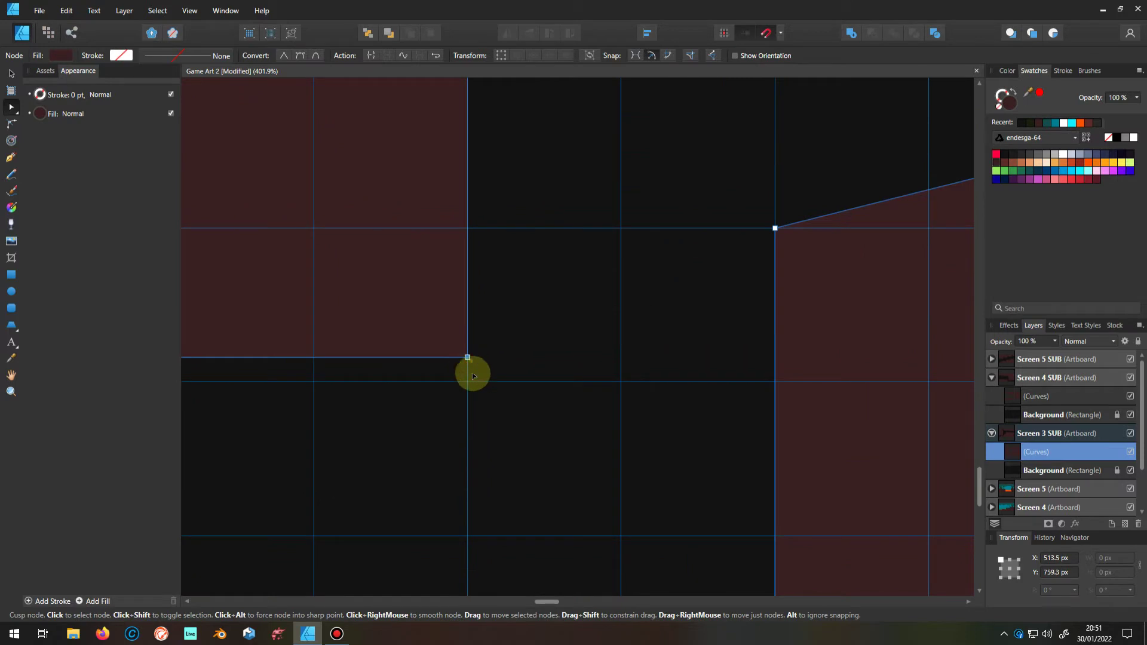
left_click_drag(472, 372, 483, 382)
scroll(367, 341, "down", 2)
left_click_drag(366, 339, 368, 355)
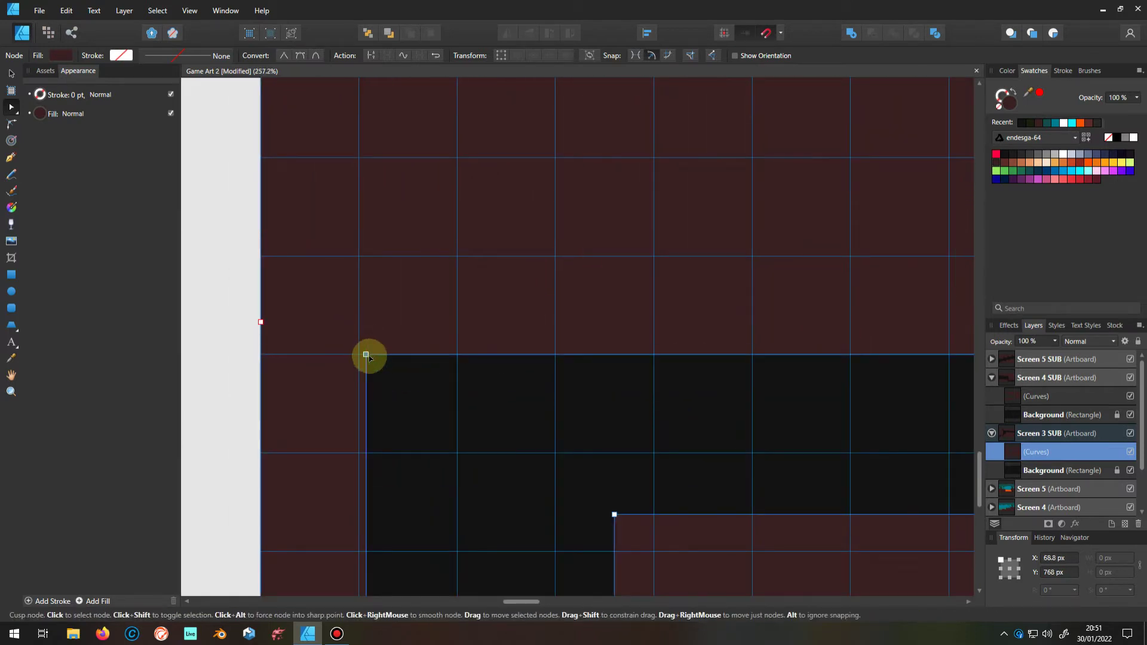
scroll(359, 354, "down", 3)
scroll(405, 514, "up", 7)
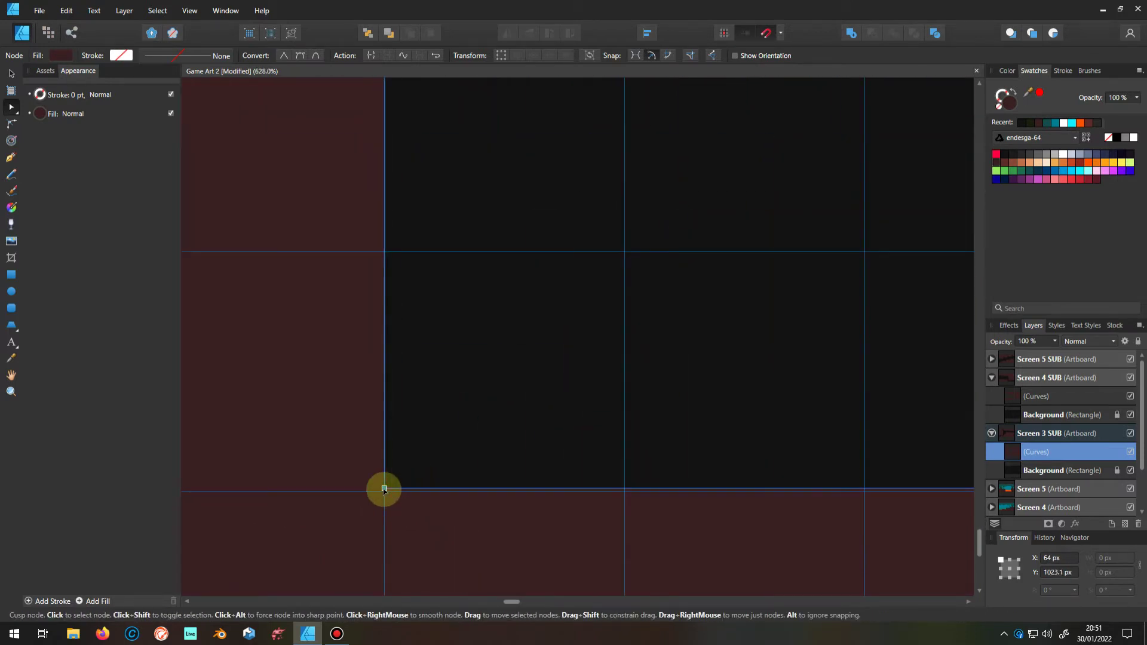
scroll(384, 492, "down", 3)
scroll(558, 405, "up", 5)
Shift the bottom corner right and move a tunnel node to X 192, Y 896
left_click_drag(538, 424, 728, 425)
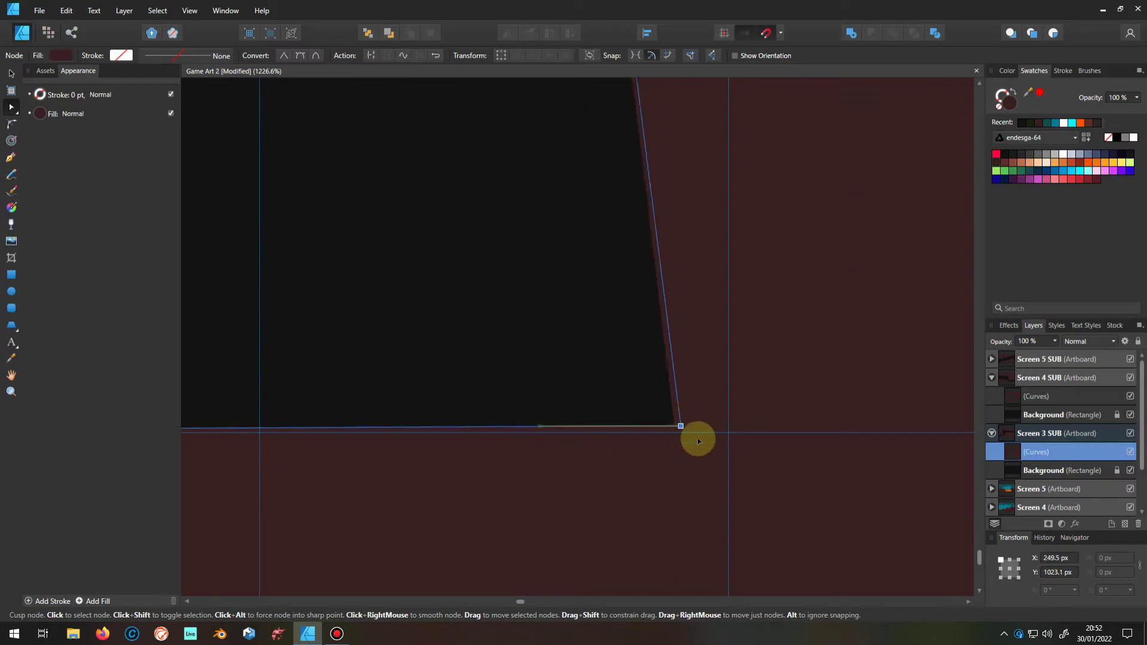
scroll(728, 430, "down", 2)
scroll(679, 410, "down", 4)
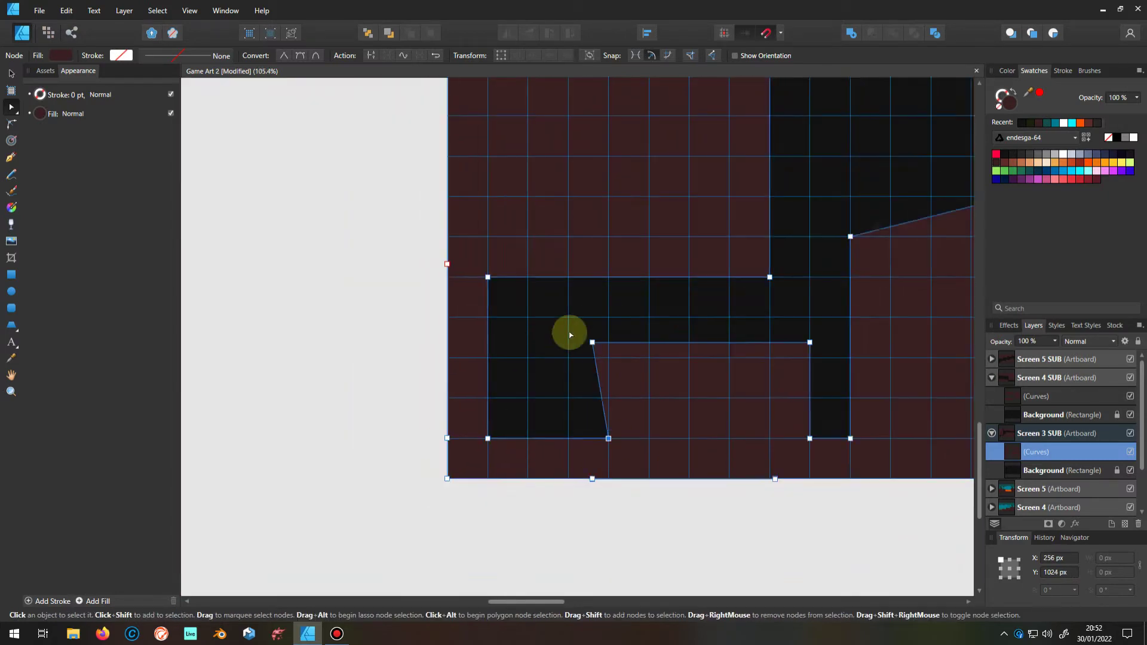
scroll(561, 351, "up", 3)
left_click(625, 357)
left_click_drag(625, 358, 566, 389)
scroll(559, 388, "down", 2)
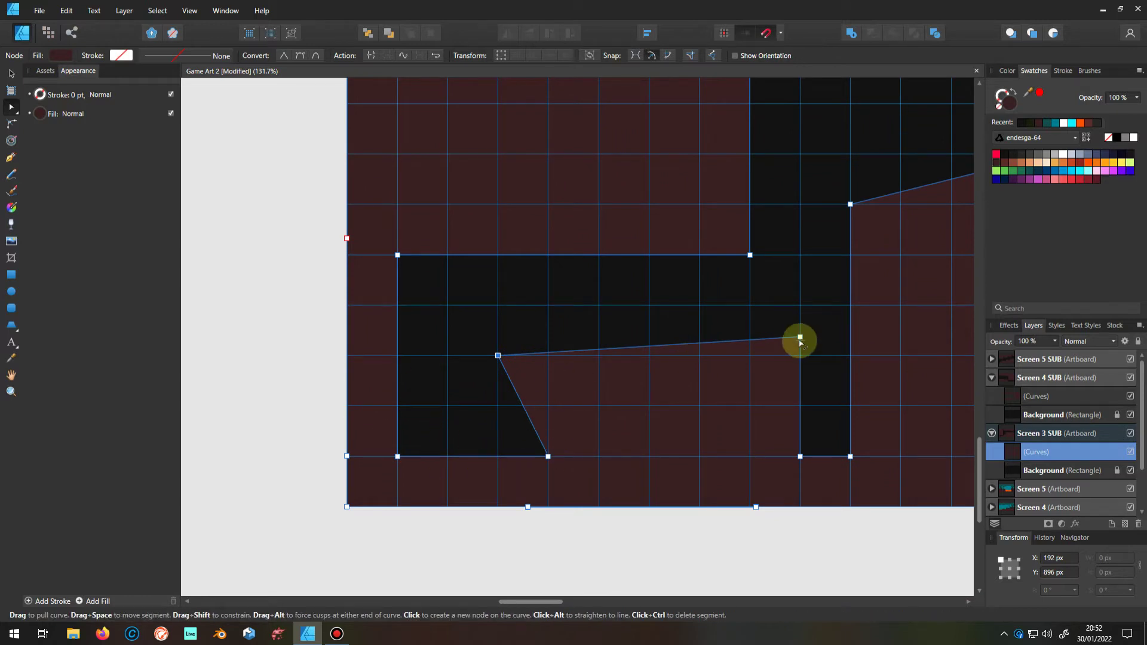
Level one node with the left node and line another up with the bottom node
scroll(800, 338, "up", 3)
scroll(796, 333, "up", 1)
left_click_drag(796, 333, 798, 379)
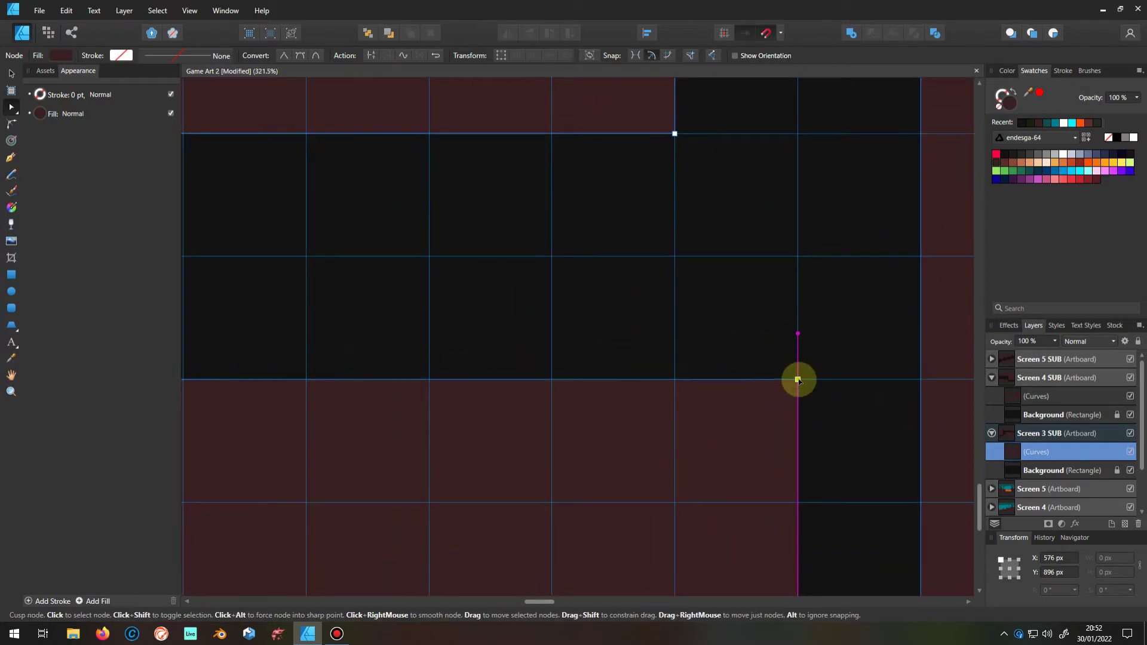
scroll(590, 330, "down", 5)
scroll(590, 331, "up", 3)
left_click_drag(662, 328, 676, 328)
scroll(463, 417, "down", 3)
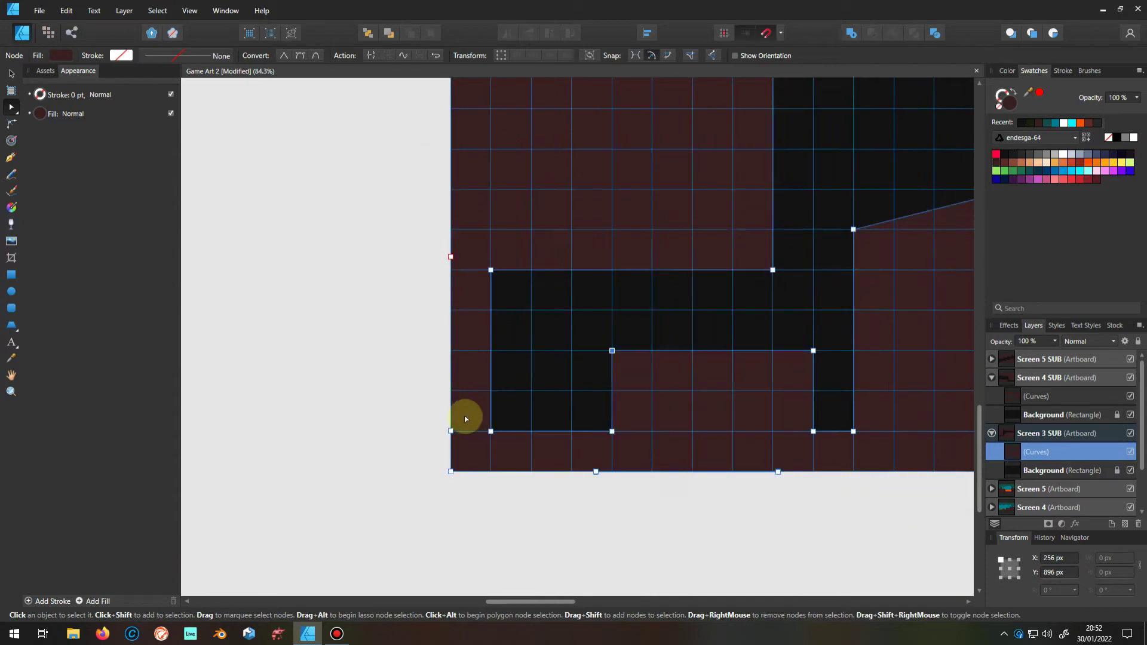
scroll(853, 299, "down", 2)
scroll(889, 293, "up", 4)
scroll(889, 294, "down", 5)
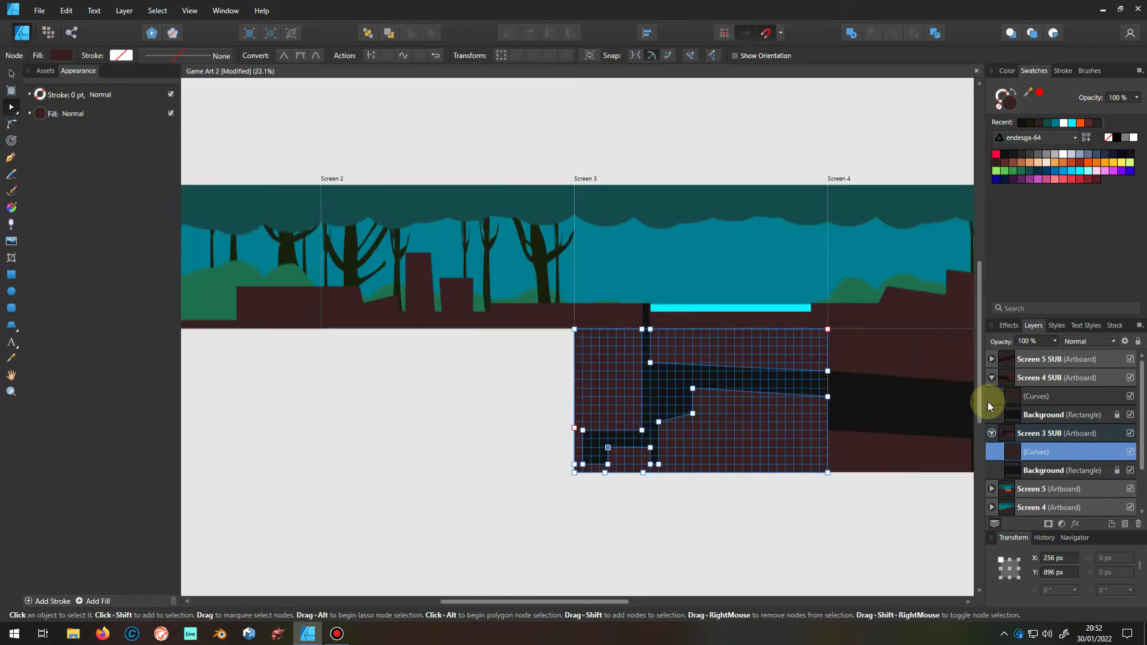
scroll(1008, 485, "down", 3)
Snap Screen 3 GROUND's shaft bottom node to the column edge and pull its top-right node left
left_click(1015, 414)
scroll(640, 328, "up", 4)
scroll(657, 339, "up", 6)
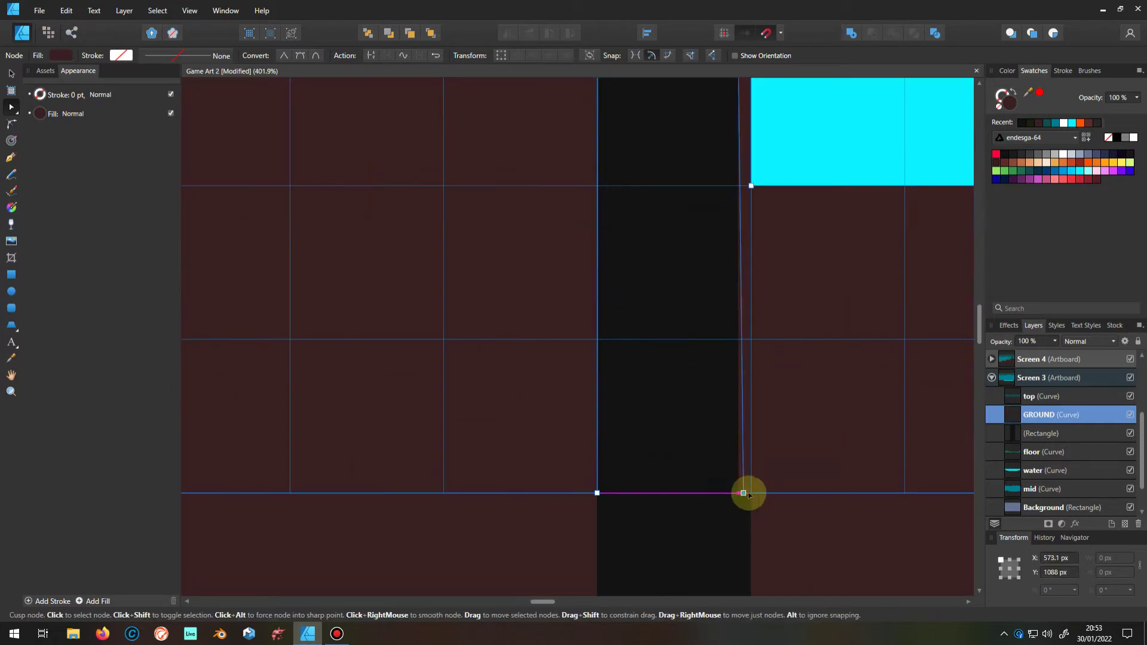
left_click_drag(747, 493, 750, 493)
scroll(747, 492, "down", 2)
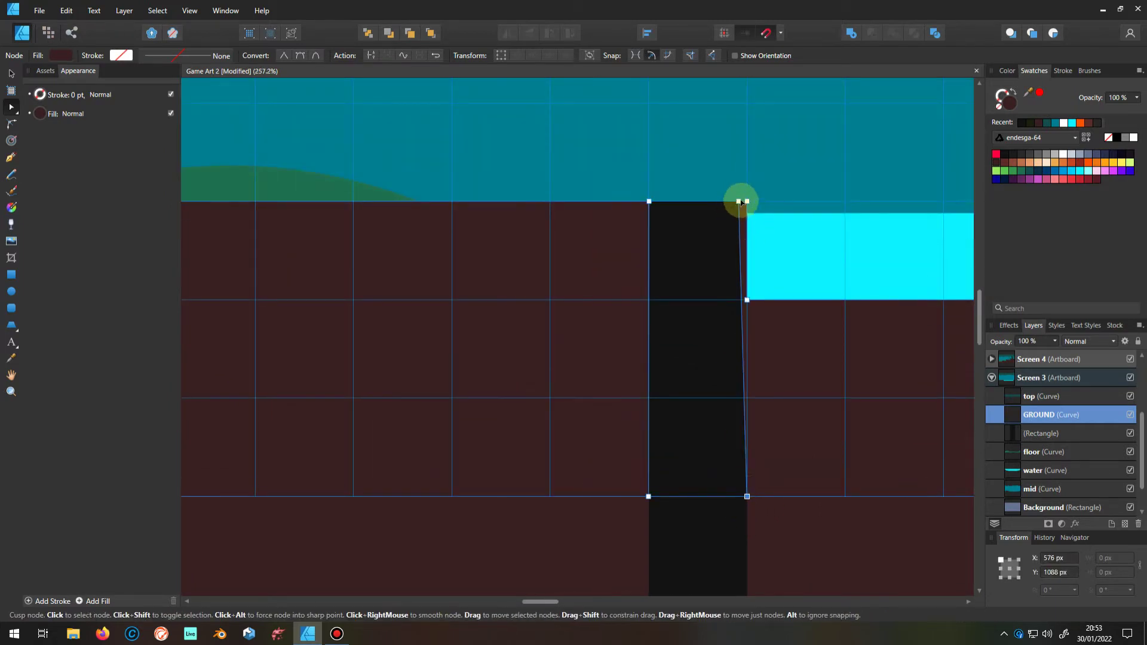
scroll(741, 203, "up", 3)
scroll(741, 214, "down", 4)
scroll(711, 259, "up", 5)
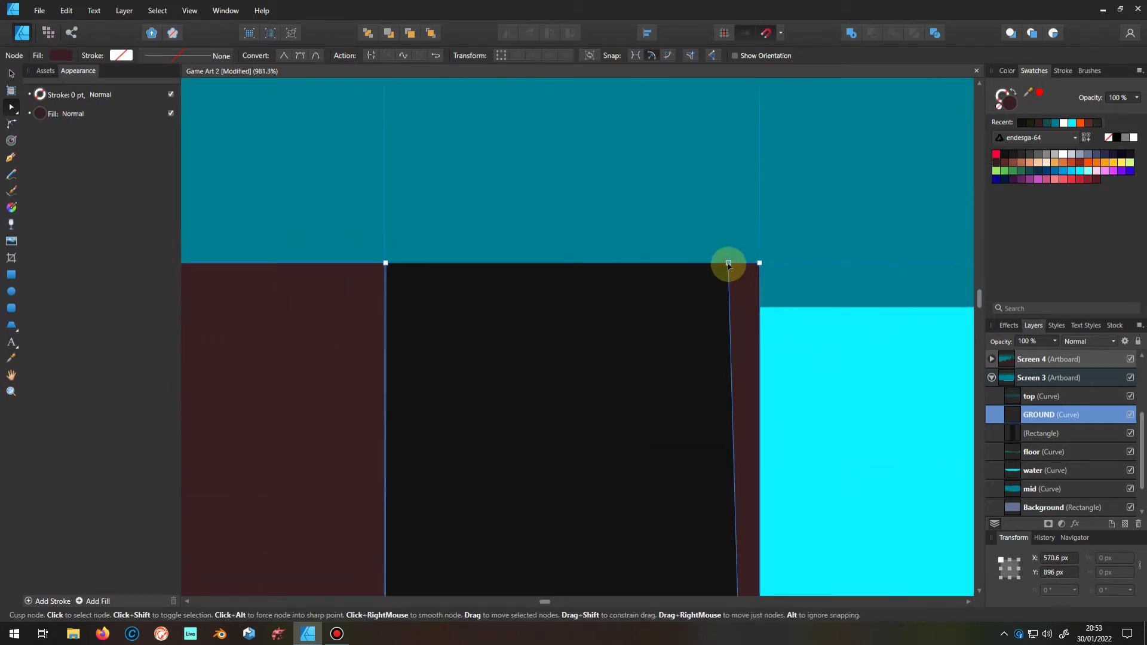
left_click_drag(727, 261, 694, 264)
scroll(697, 266, "down", 7)
scroll(700, 267, "down", 5)
scroll(699, 310, "up", 3)
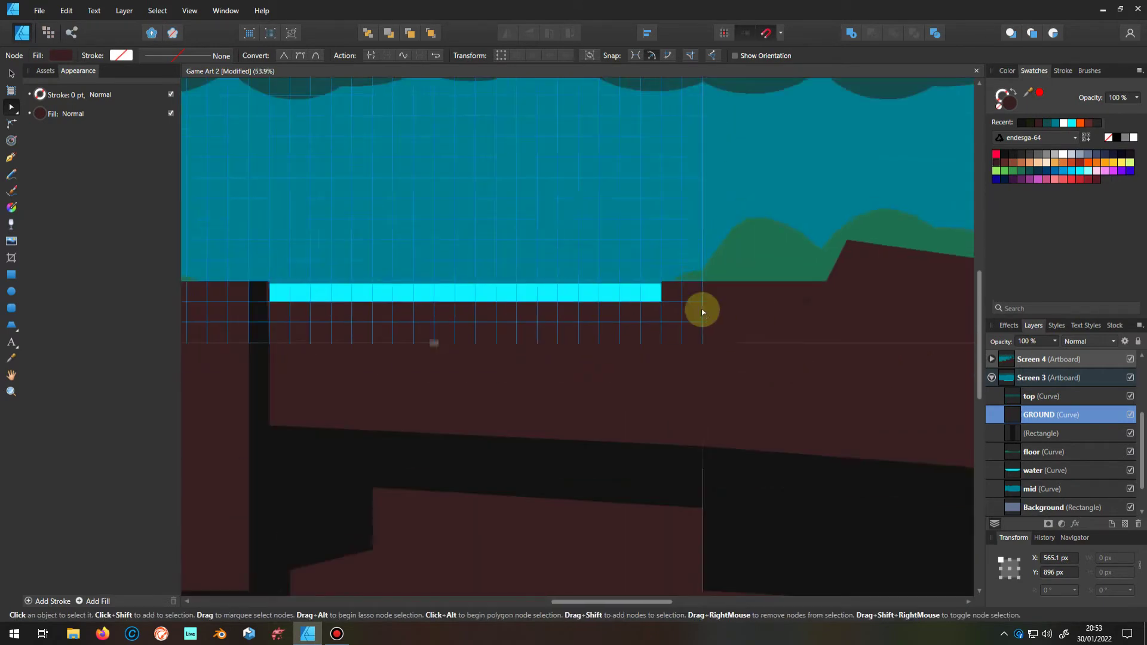
scroll(699, 310, "down", 6)
Select Screen 4 SUB's tunnel shape in the layers and pick the Rectangle tool
left_click(992, 378)
scroll(728, 466, "up", 5)
scroll(717, 452, "down", 4)
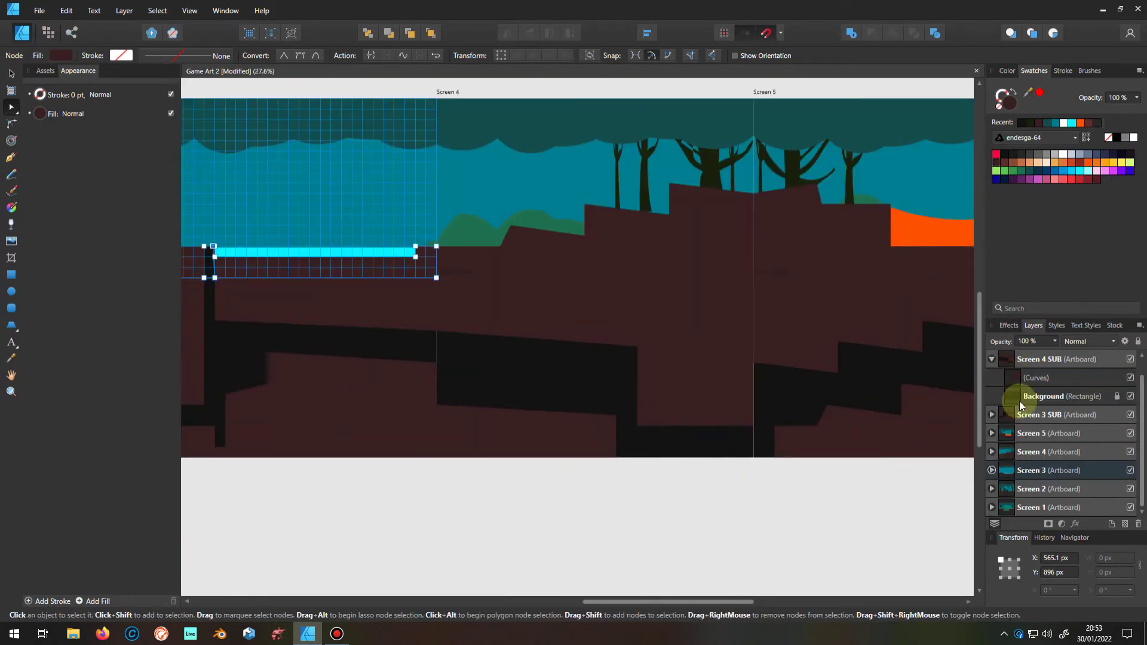
left_click(1009, 377)
scroll(540, 369, "up", 5)
scroll(939, 369, "up", 2)
scroll(650, 538, "down", 2)
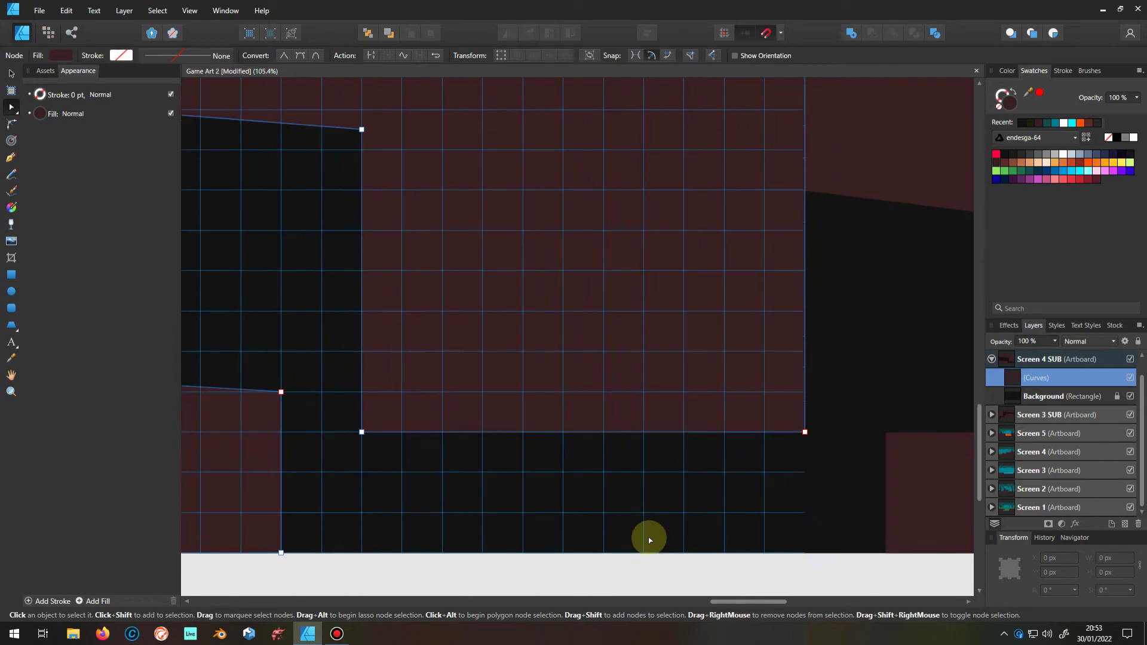
scroll(650, 538, "down", 2)
scroll(585, 347, "down", 2)
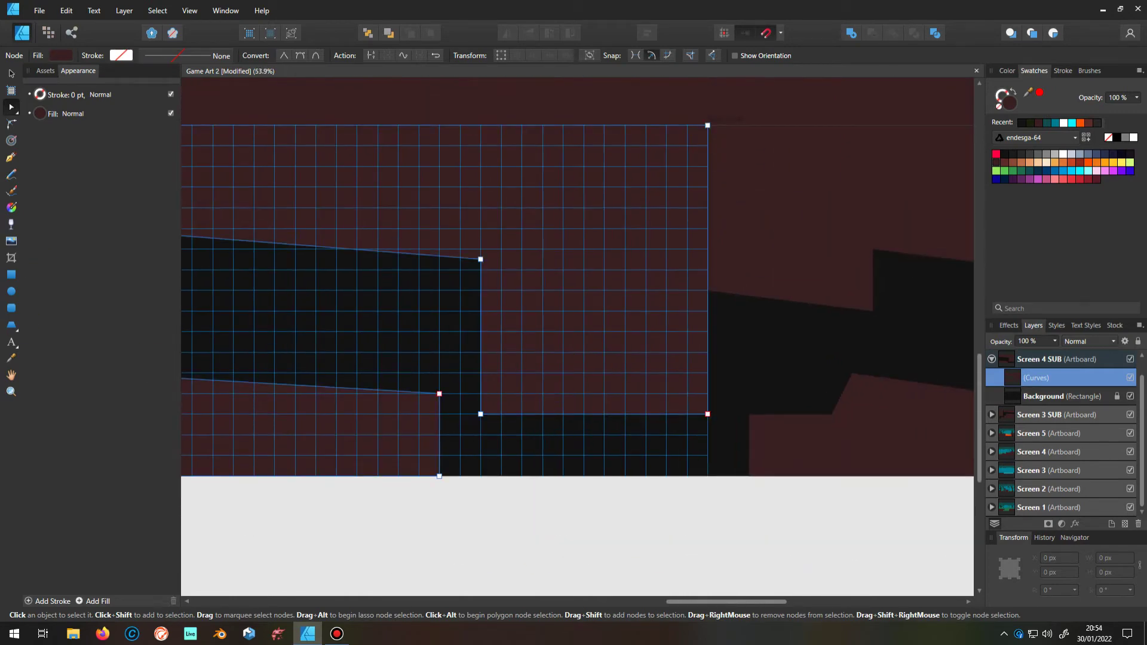
left_click(11, 274)
scroll(405, 434, "up", 2)
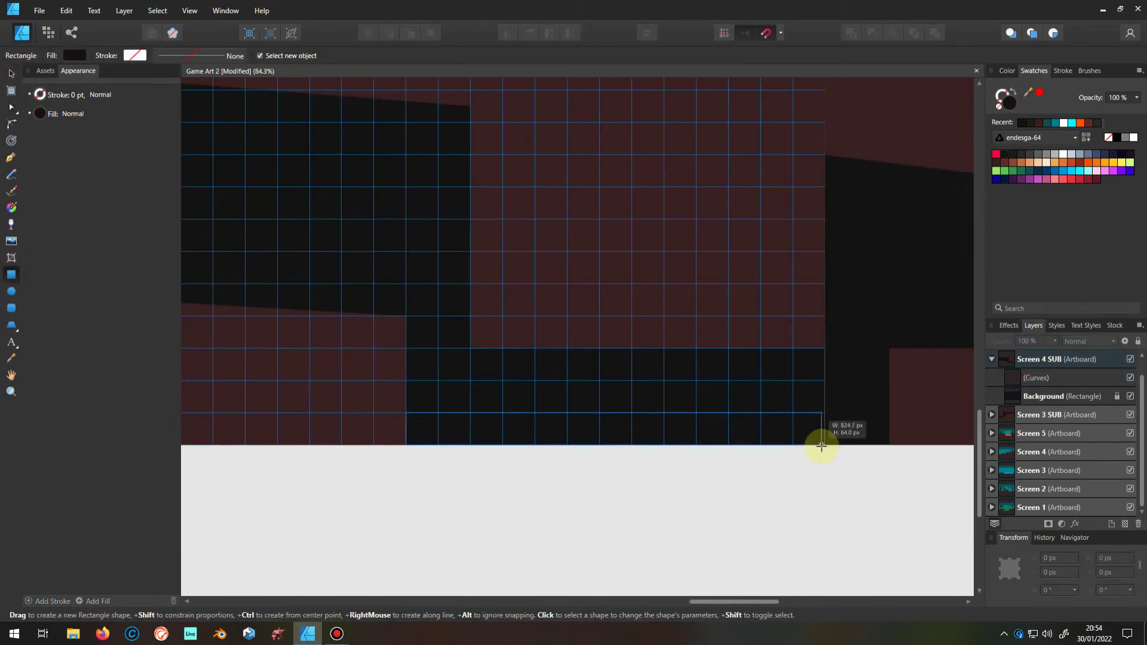
Draw a ground strip along the bottom of Screen 4 SUB
left_click_drag(825, 444, 826, 445)
scroll(446, 414, "up", 10)
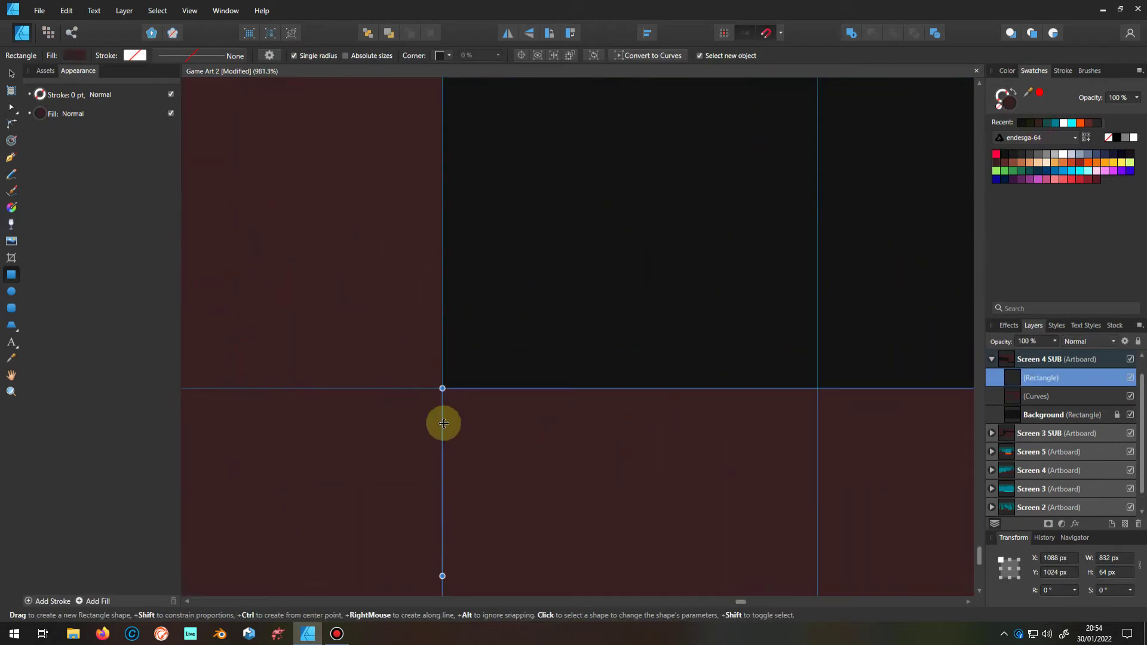
scroll(892, 402, "down", 10)
scroll(946, 516, "up", 10)
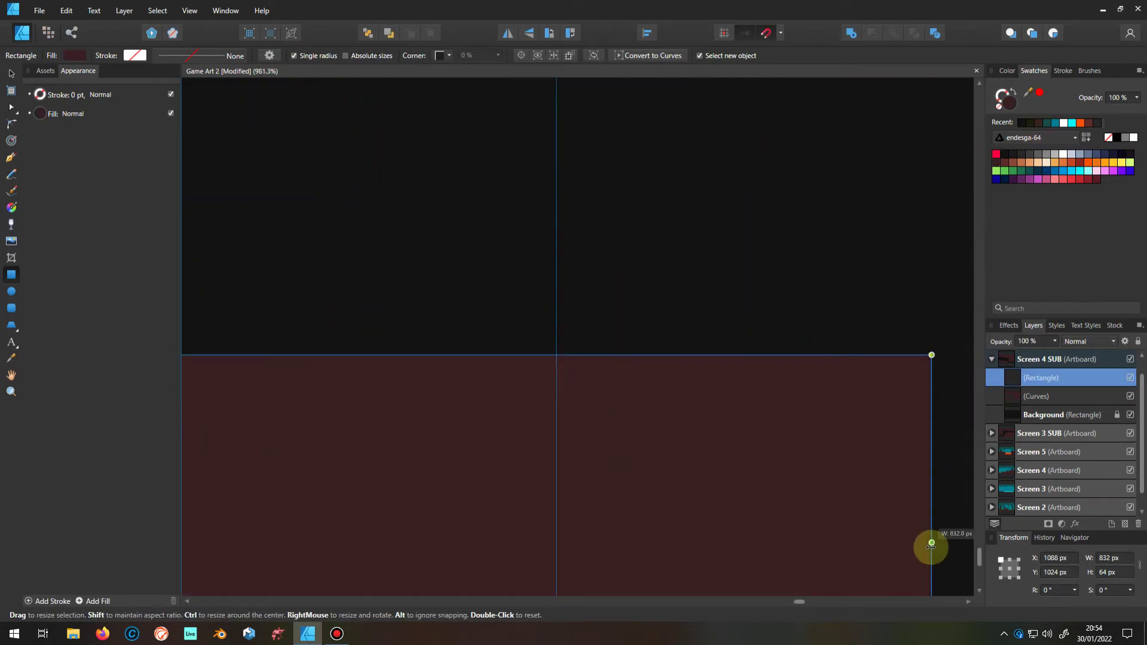
scroll(430, 378, "down", 3)
scroll(397, 440, "up", 4)
scroll(389, 468, "up", 3)
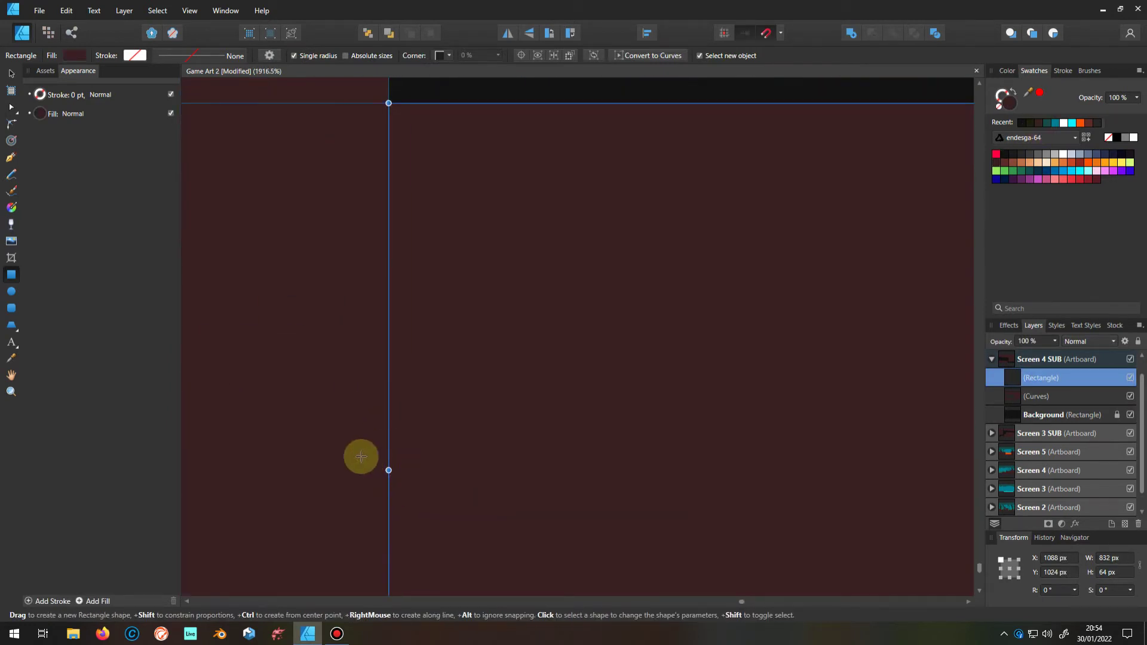
scroll(632, 436, "down", 6)
scroll(626, 385, "down", 4)
Draw a small ground block at Screen 5 SUB's bottom-left and Add it into the tunnel shape
left_click(991, 359)
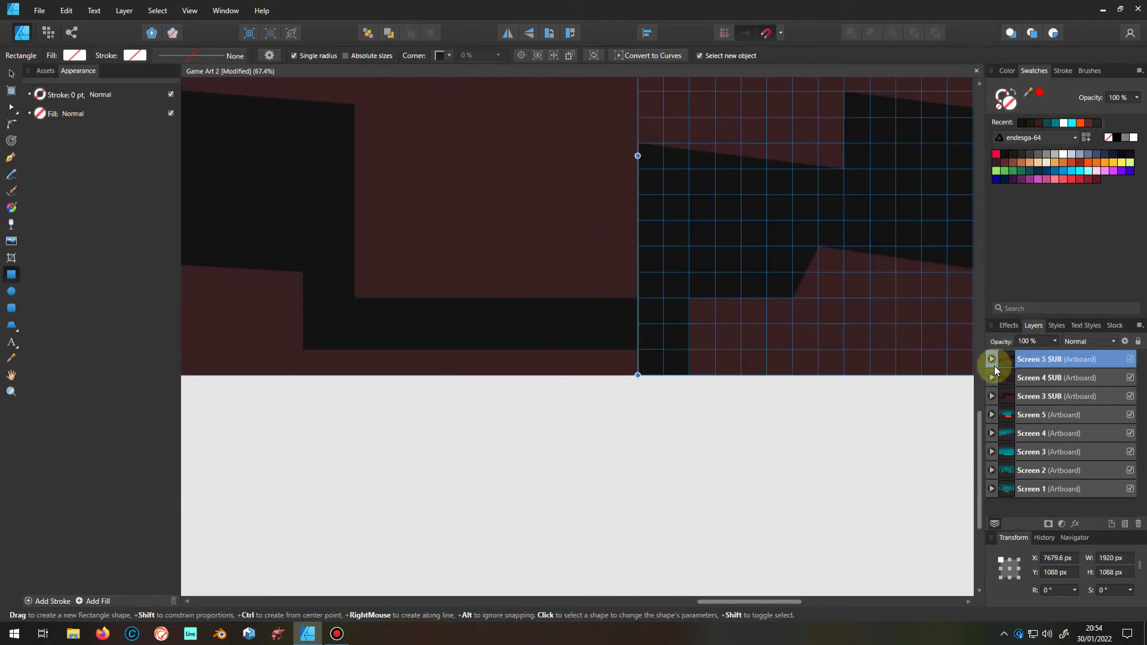
left_click(991, 359)
scroll(751, 374, "up", 3)
left_click_drag(751, 374, 613, 268)
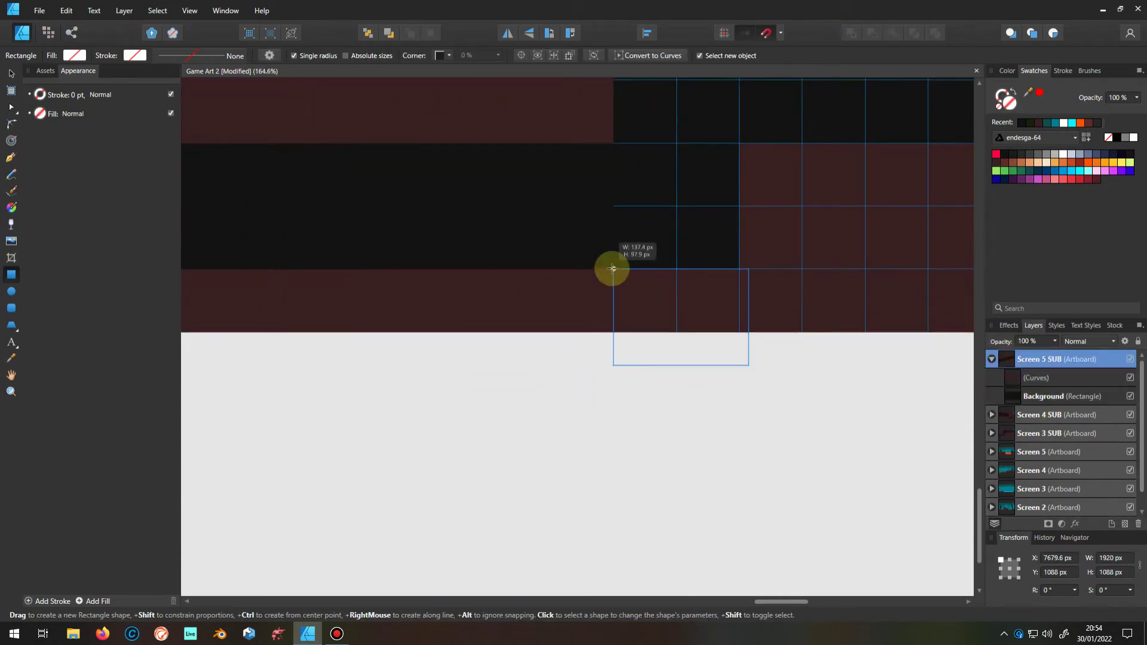
scroll(608, 280, "up", 3)
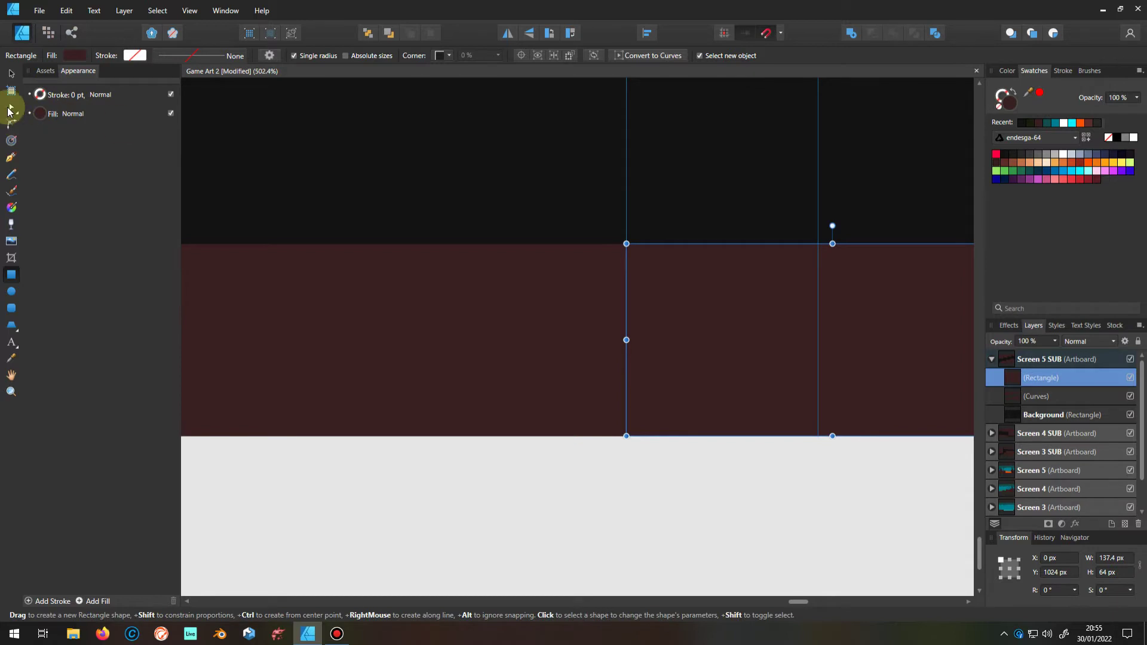
left_click(11, 106)
scroll(511, 402, "up", 2)
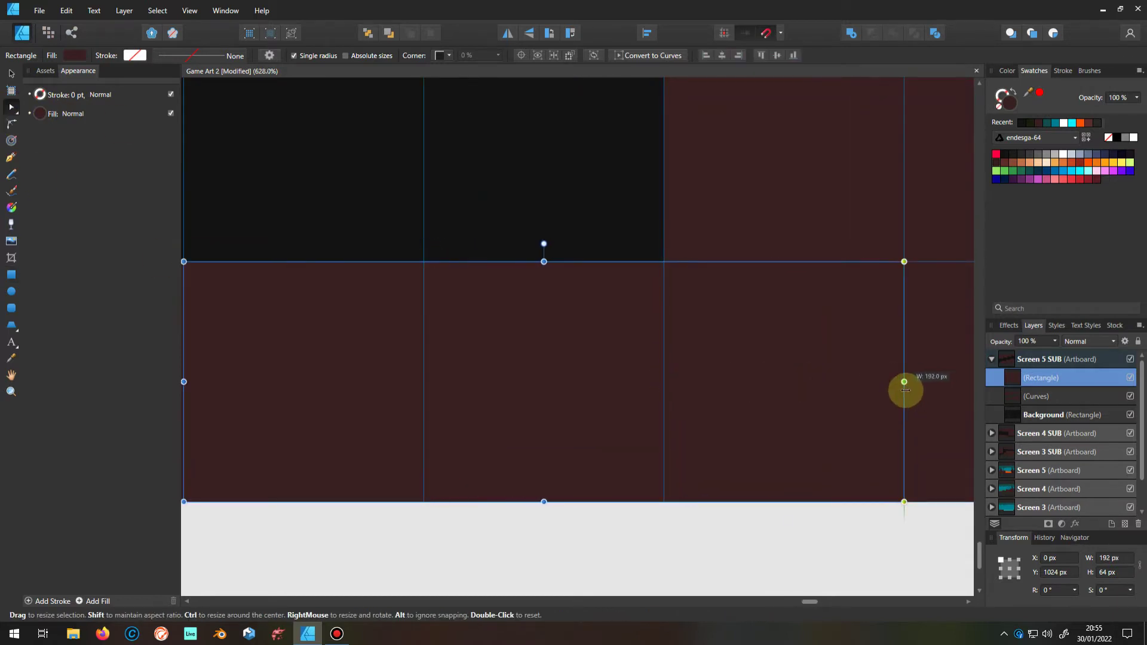
scroll(499, 486, "down", 6)
left_click(1012, 396, "shift")
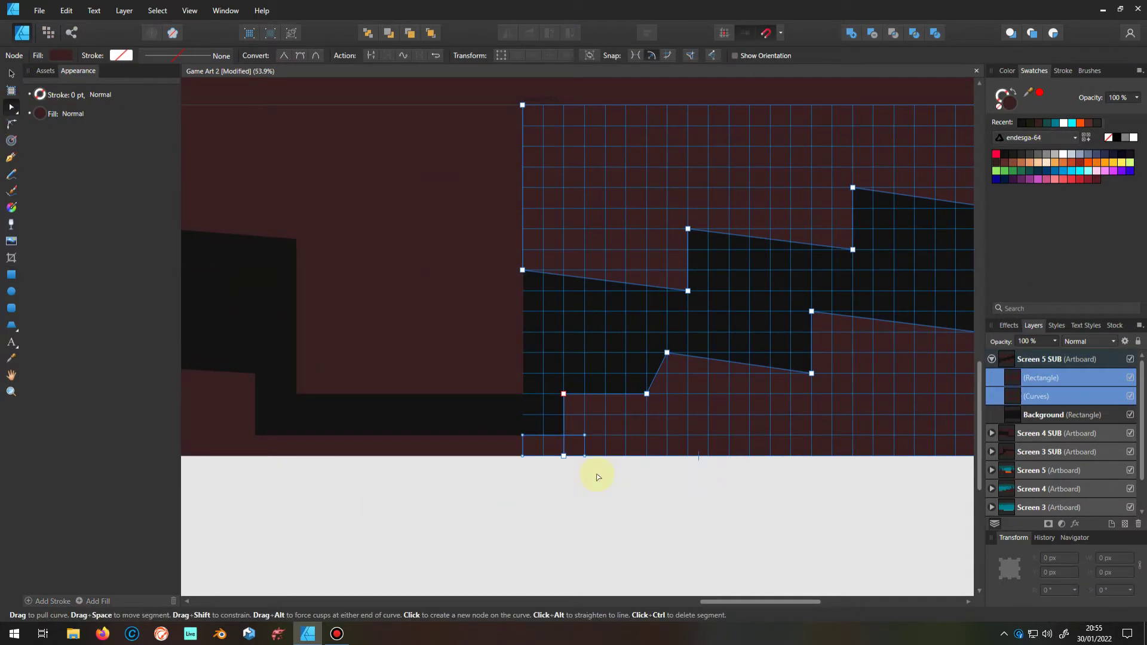
scroll(597, 476, "up", 2)
left_click(11, 73)
Merge the Screen 4 ground strip into Screen 4 SUB's tunnel shape with Add
left_click(1020, 415)
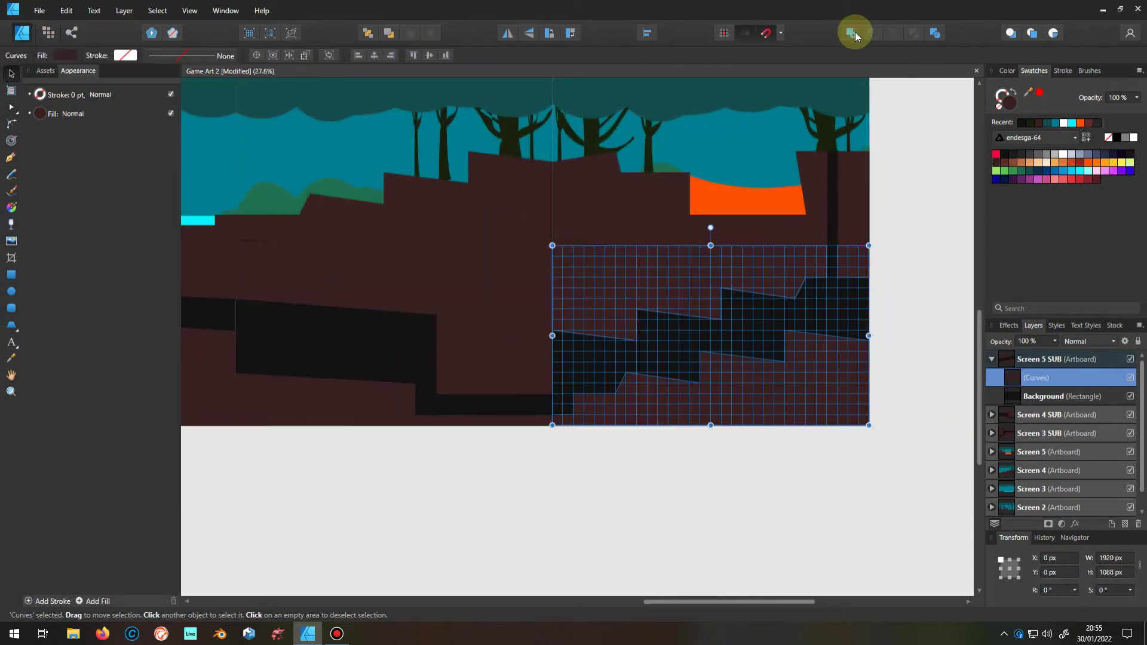
left_click(1012, 412)
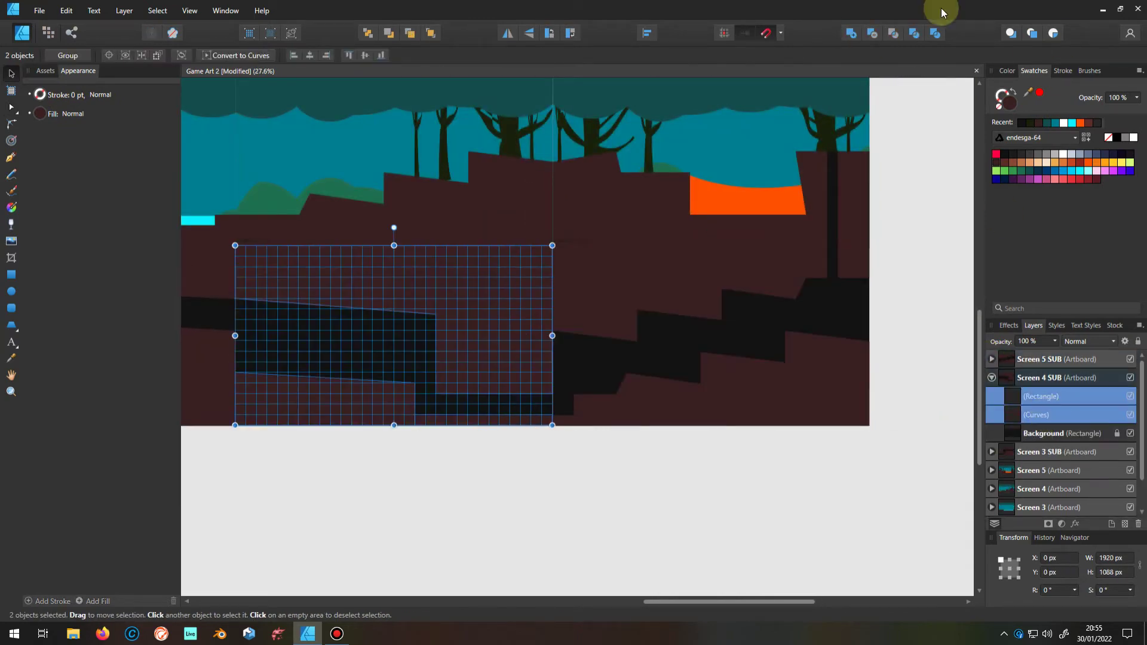
left_click(851, 33)
Select and inspect the Screen 3 SUB and Screen 5 SUB tunnel shapes
scroll(957, 418, "up", 1)
left_click(991, 433)
left_click(1036, 452)
scroll(673, 321, "up", 3)
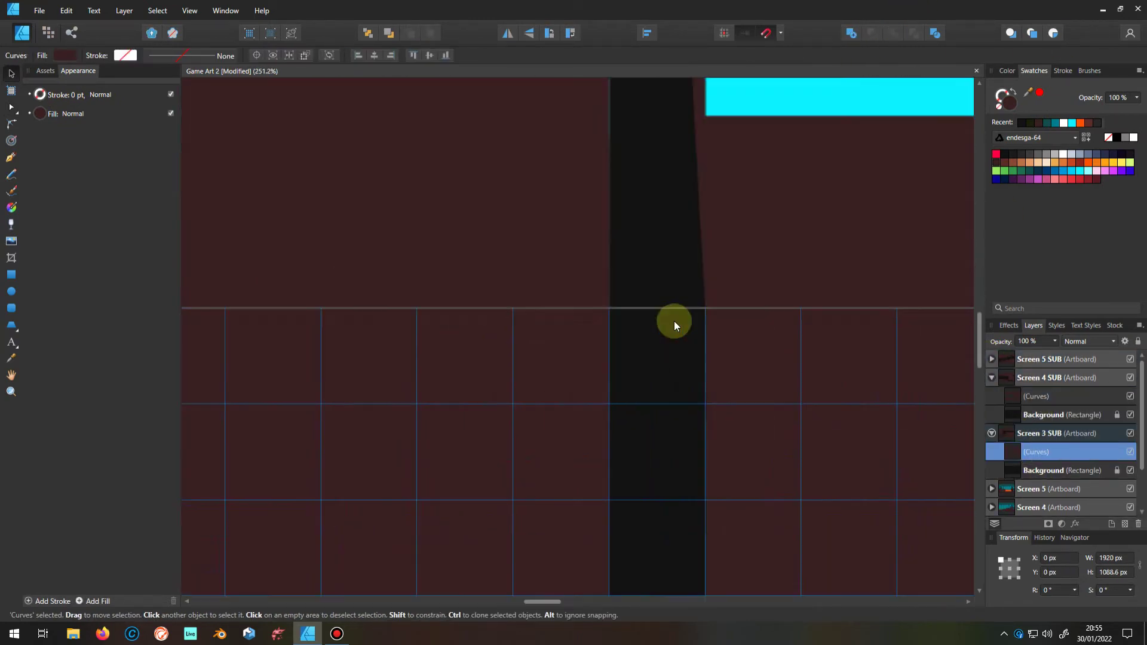
scroll(611, 254, "down", 2)
scroll(611, 255, "down", 4)
scroll(780, 398, "down", 2)
left_click(747, 406)
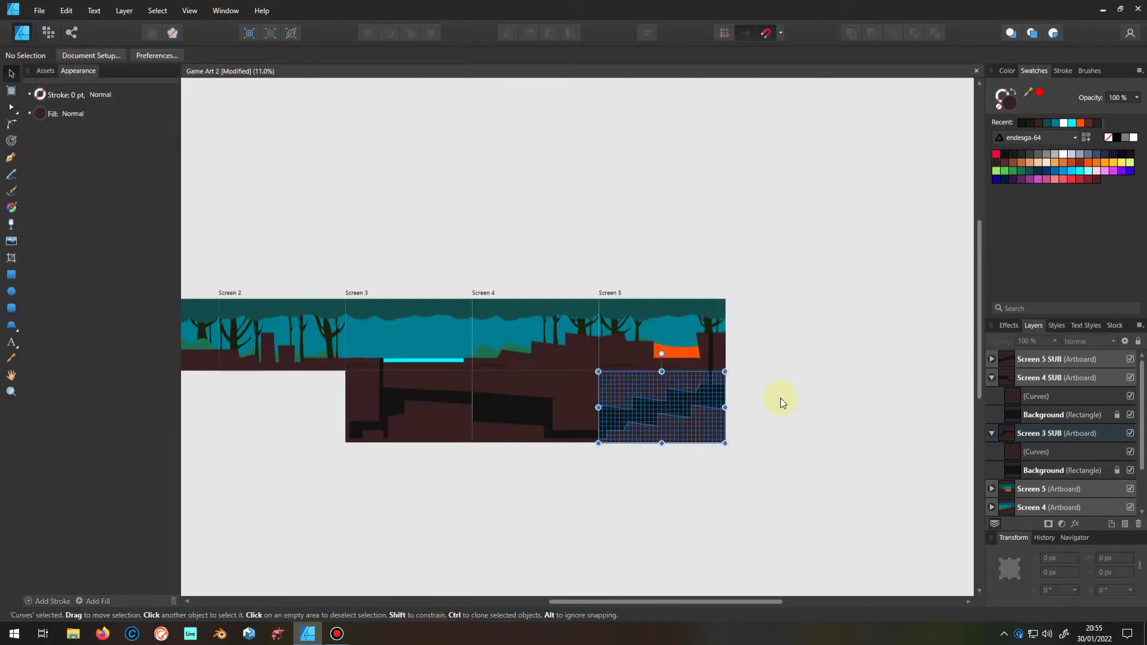
scroll(780, 398, "up", 5)
scroll(732, 275, "up", 3)
scroll(674, 486, "down", 5)
left_click(793, 173)
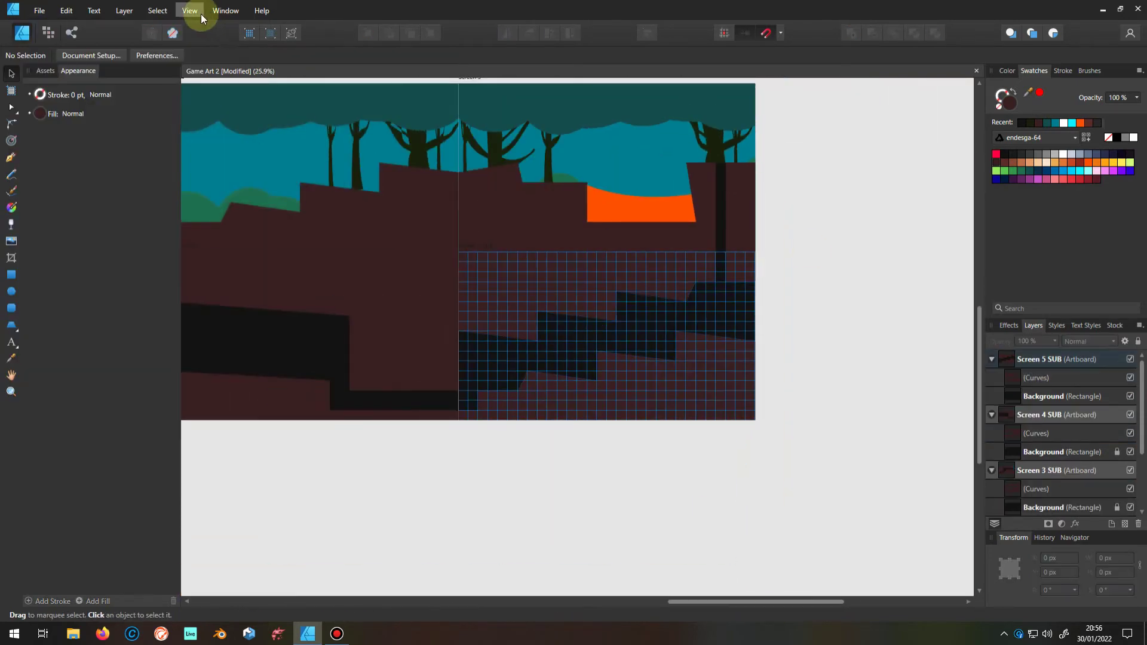
Hide the grid and name each sub-level's ground curve GROUND
left_click(189, 10)
left_click(48, 149)
scroll(826, 435, "down", 4)
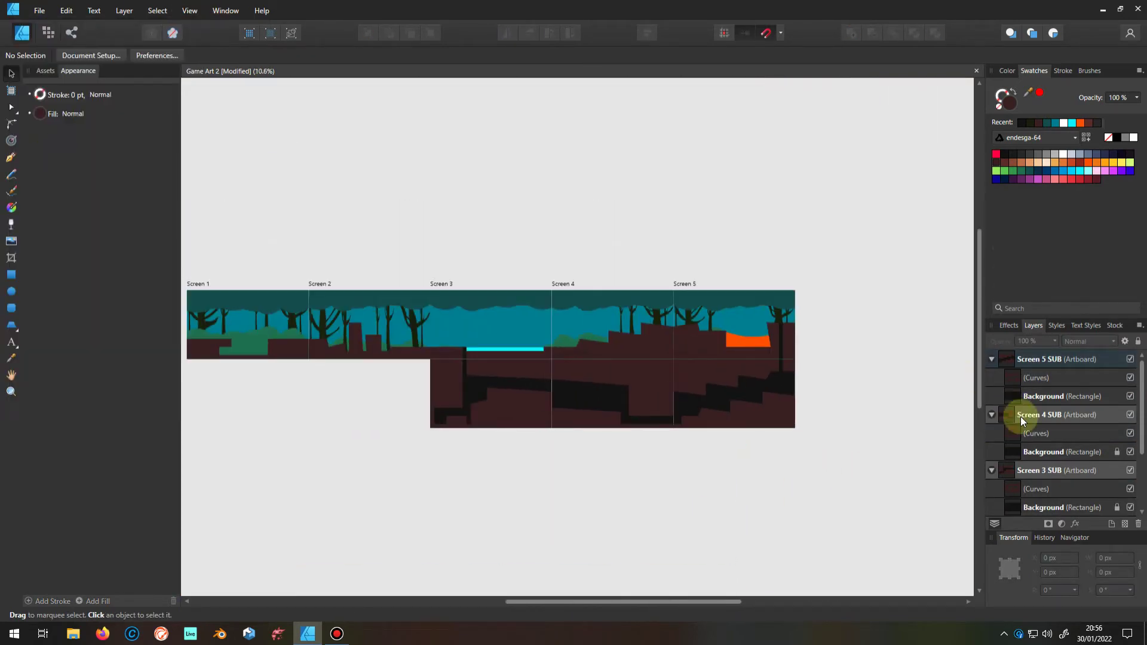
double_click(1027, 377)
key("Return")
double_click(1056, 435)
double_click(1053, 489)
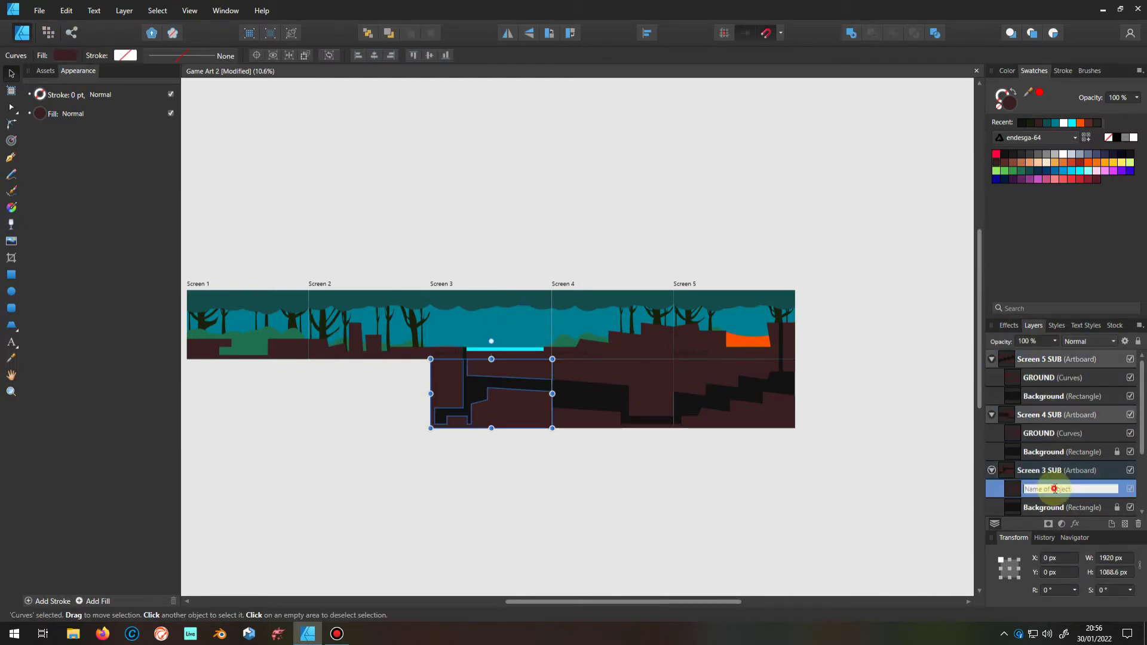
type("GROUND")
left_click(716, 509)
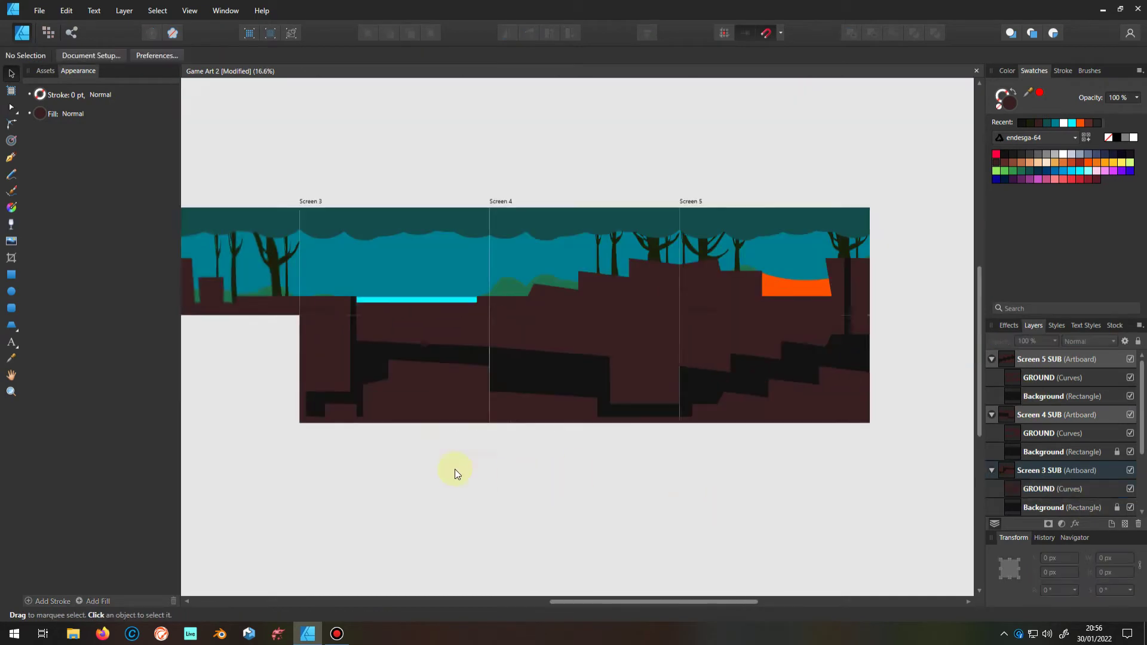
Rename the underground artboards to Screen 3, Screen 4 and Screen 5 SUB LEVEL
double_click(1077, 471)
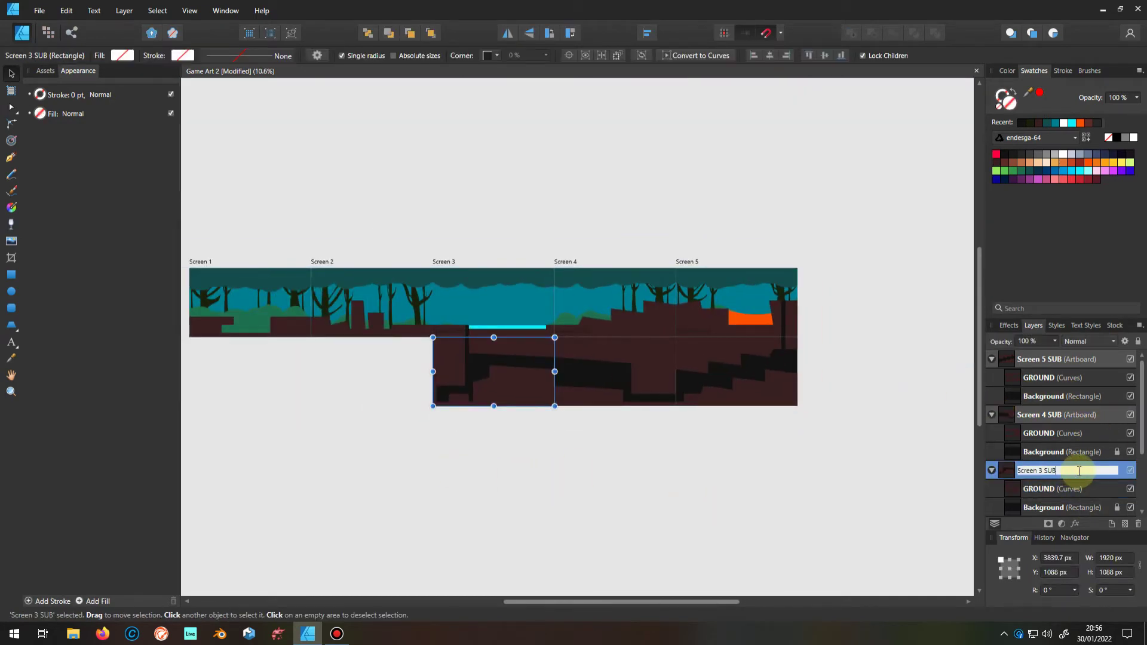
type("LEVEL")
key("Return")
double_click(1088, 414)
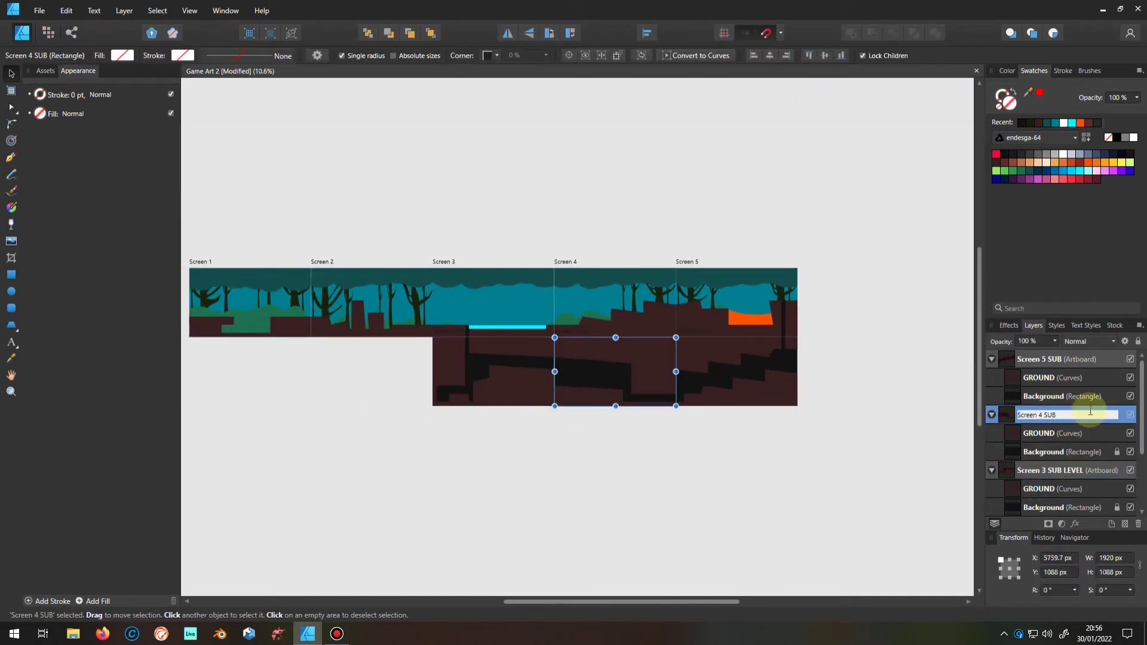
type(" LEVE")
key("Return")
double_click(1084, 359)
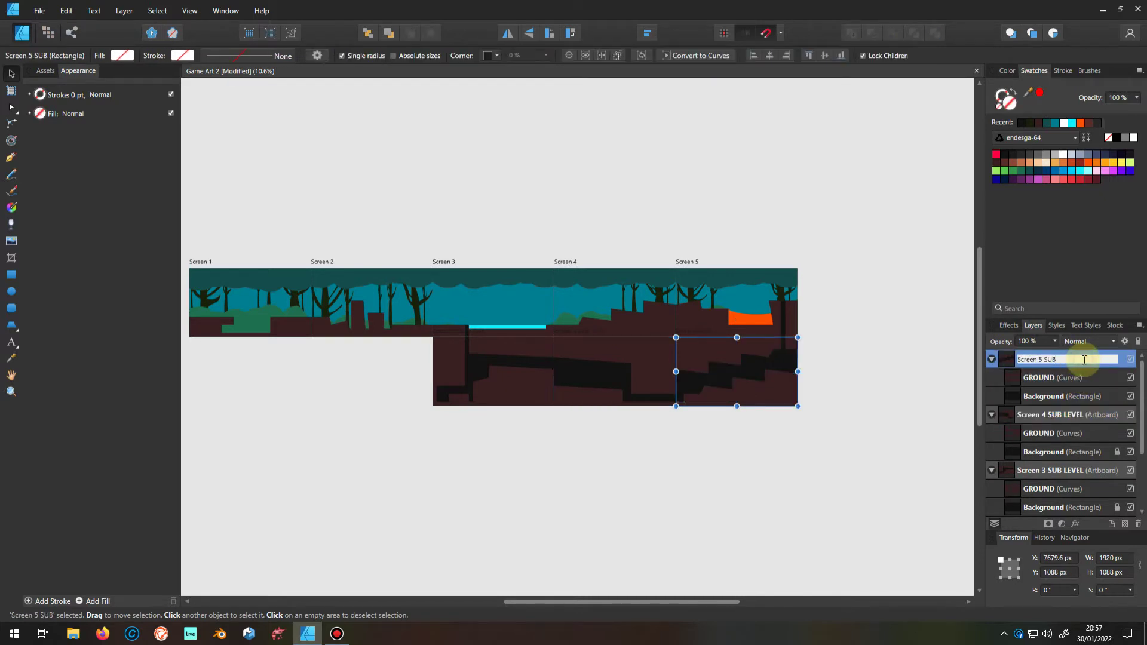
type("L")
key("Return")
Collapse the artboard groups in Layers and zoom out to the whole level
scroll(783, 291, "up", 3)
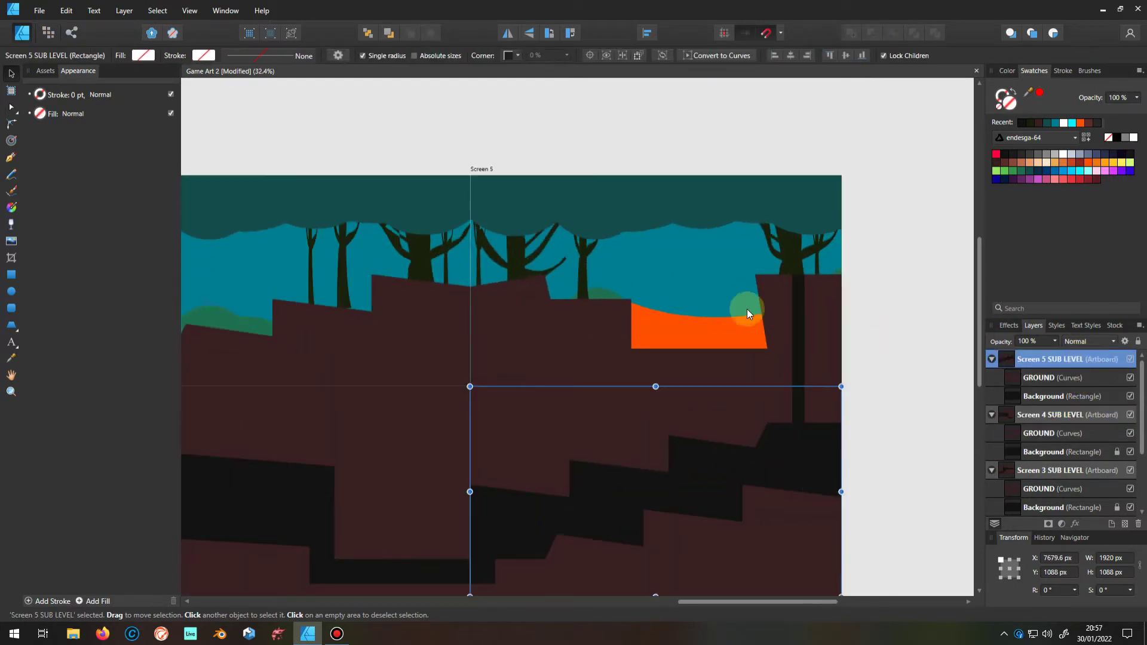
scroll(765, 329, "up", 2)
scroll(757, 356, "down", 3)
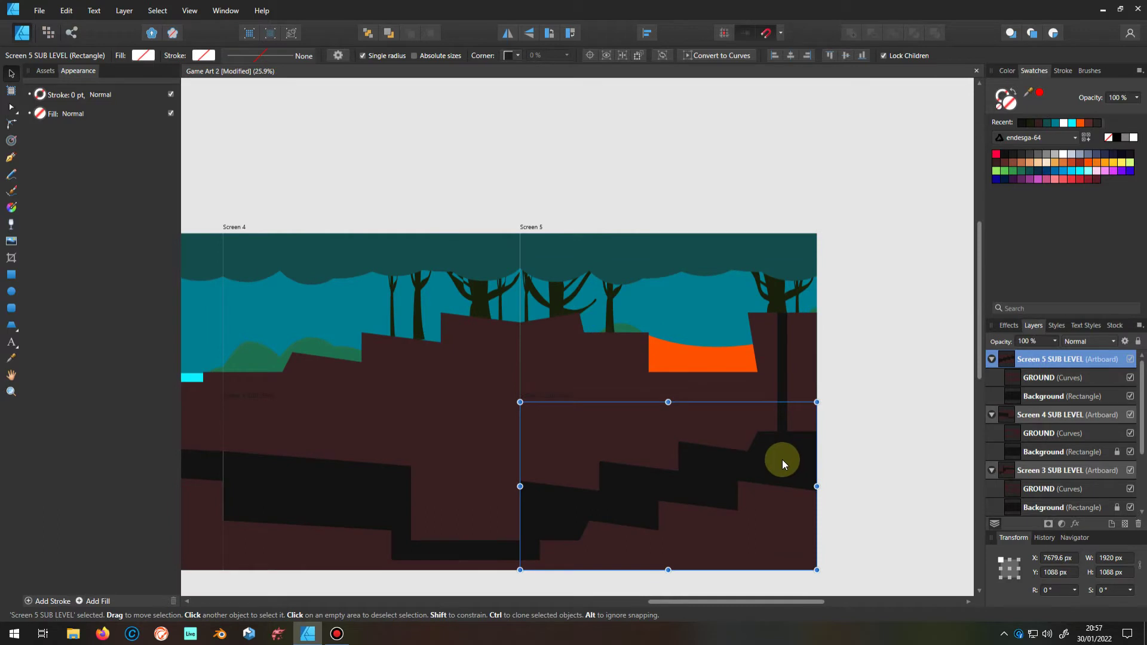
left_click(991, 359)
left_click(991, 396)
scroll(813, 320, "down", 4)
key("ctrl+d")
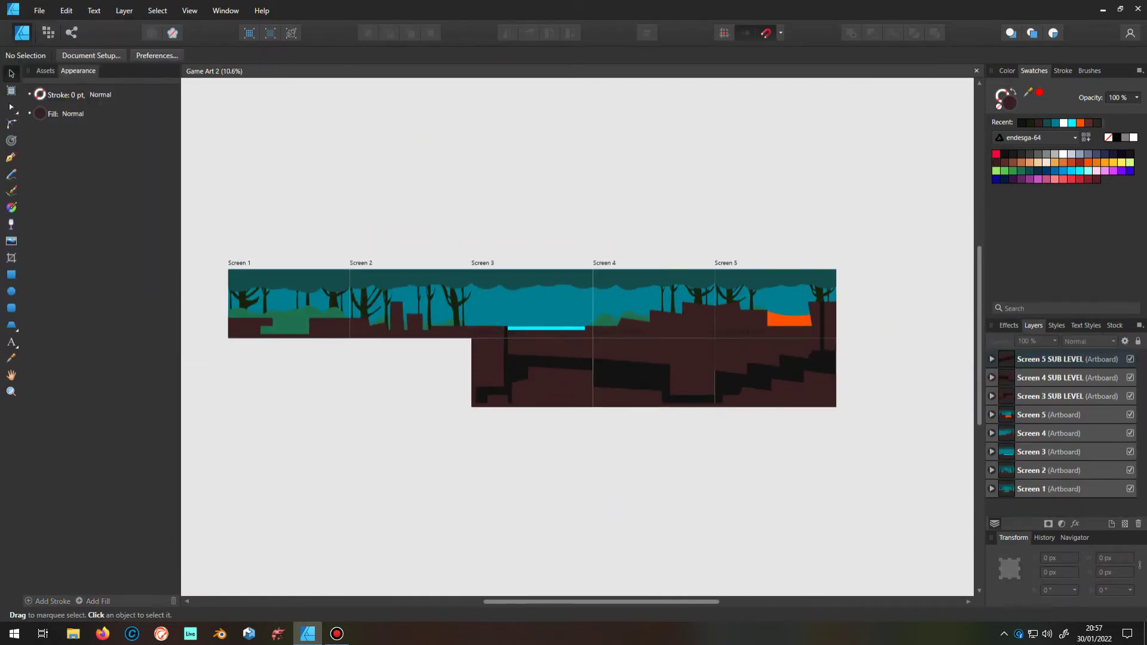
Duplicate the Screen 1 artboard and snap the copy directly beneath it at Y 1088
left_click(1048, 489)
scroll(823, 324, "up", 2)
scroll(465, 312, "up", 2)
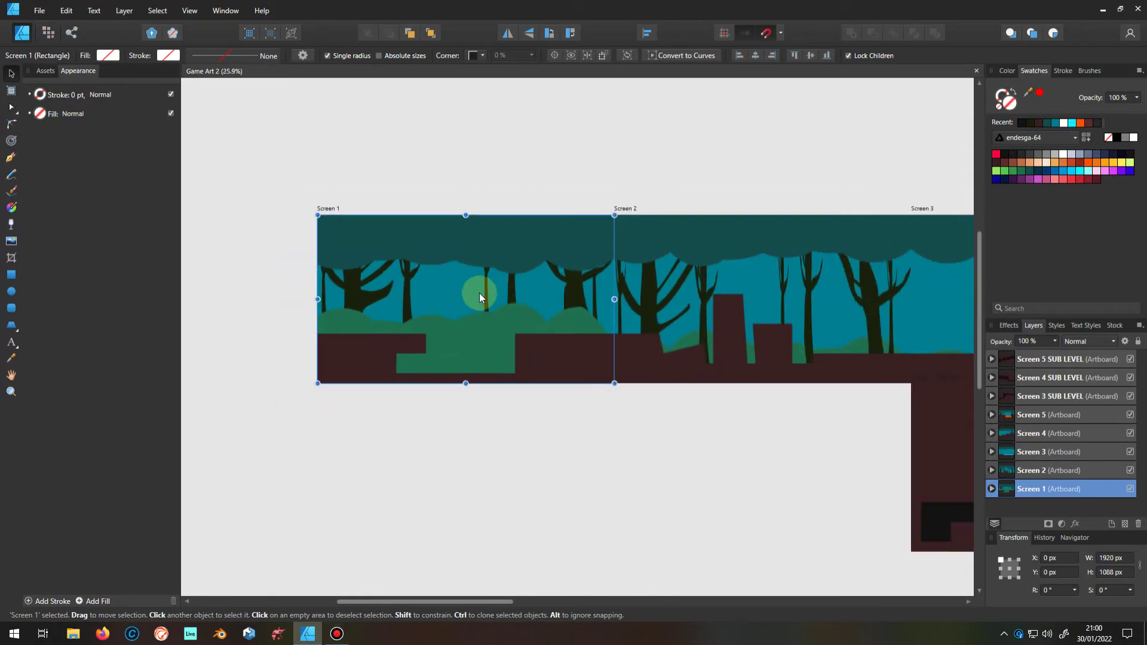
key("ctrl+j")
left_click_drag(479, 292, 483, 467)
scroll(482, 380, "up", 5)
scroll(707, 389, "down", 2)
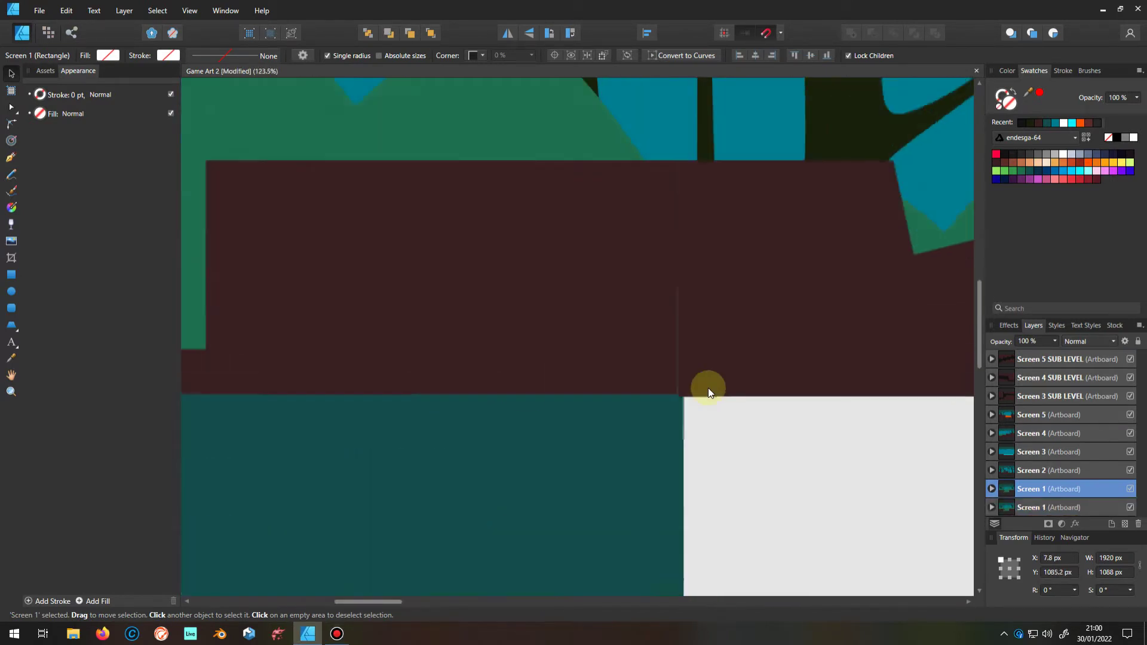
scroll(707, 388, "up", 5)
left_click_drag(648, 384, 682, 377)
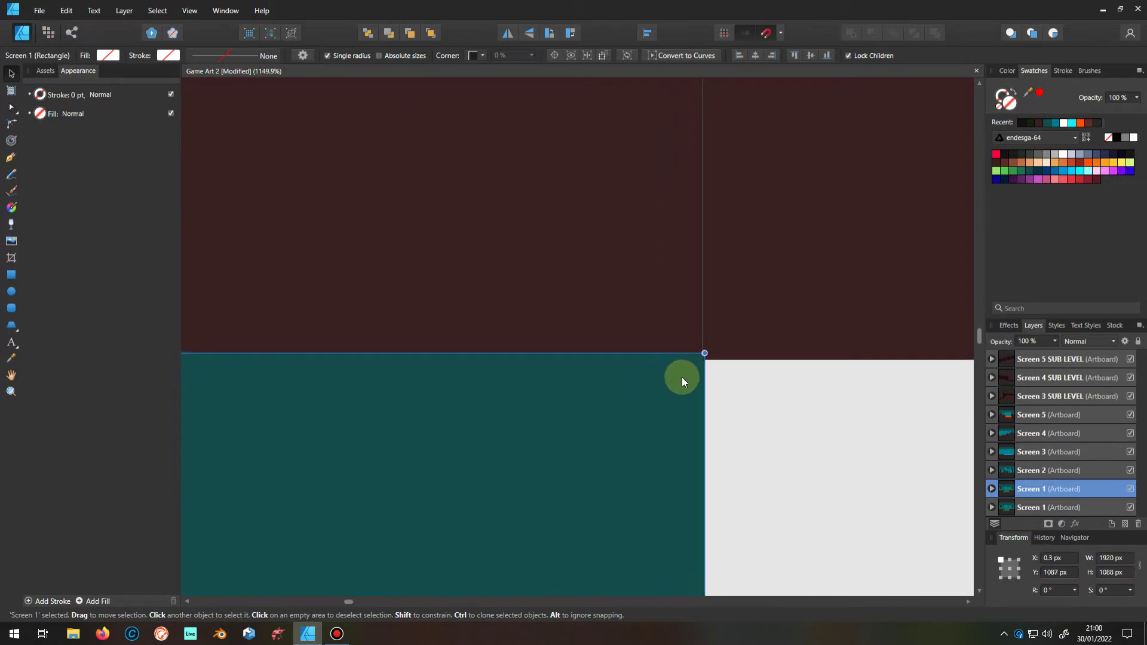
scroll(680, 380, "up", 5)
left_click_drag(676, 443, 679, 444)
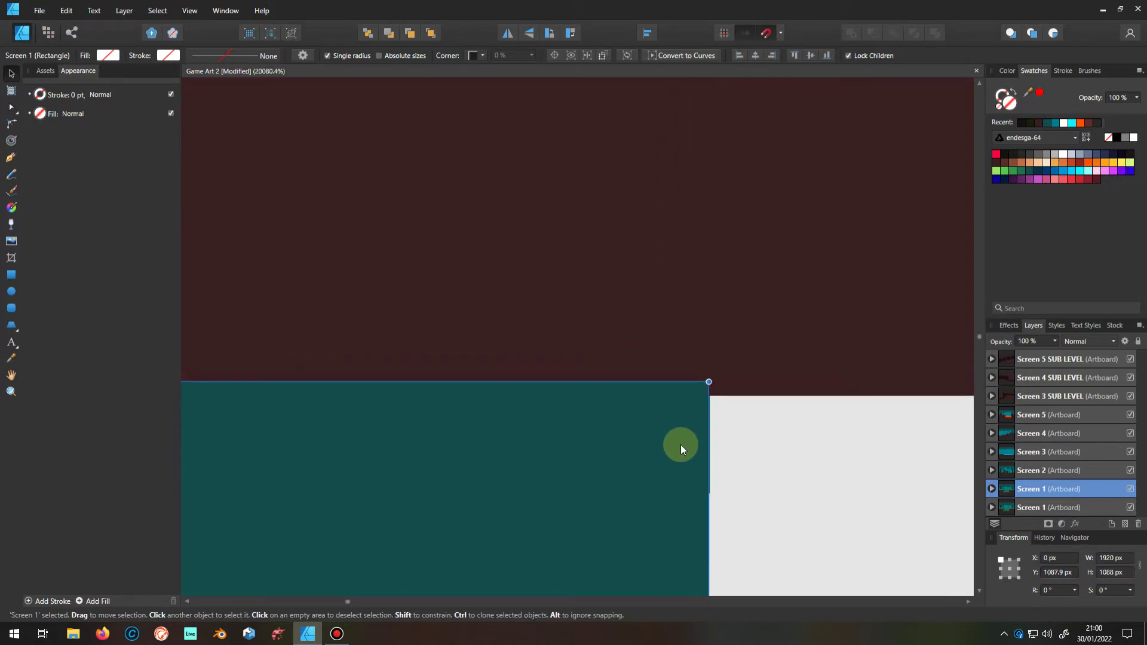
left_click(780, 32)
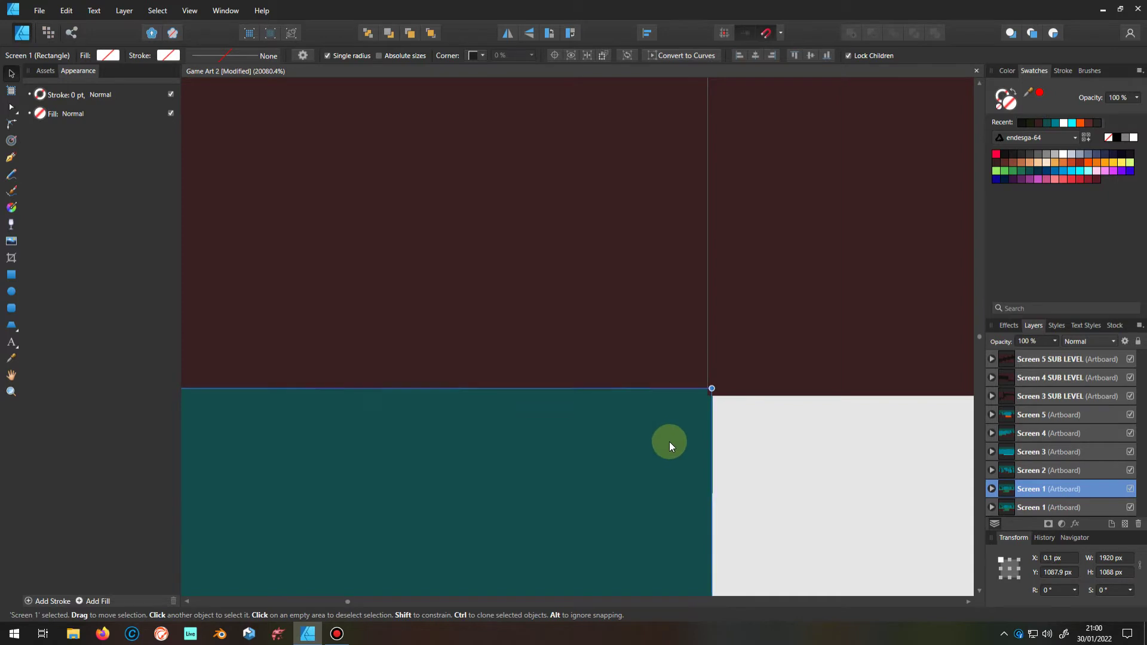
Delete the TRUNK trees and teal mid layer from the Screen 1 copy
scroll(760, 410, "up", 3)
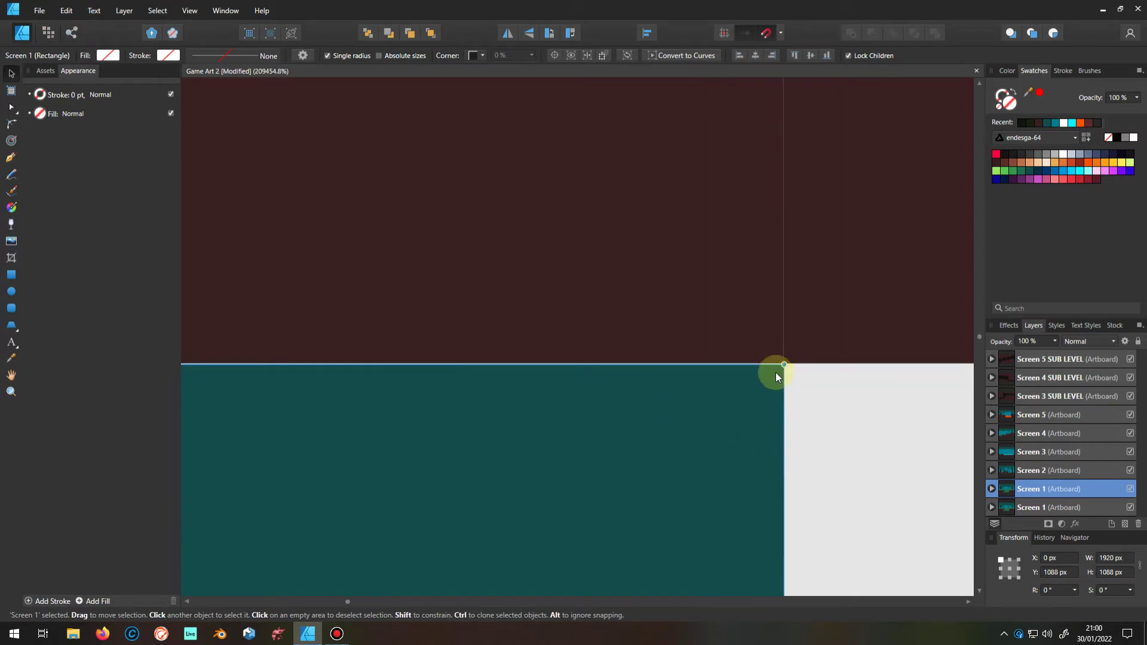
scroll(770, 353, "up", 5)
scroll(770, 357, "down", 2)
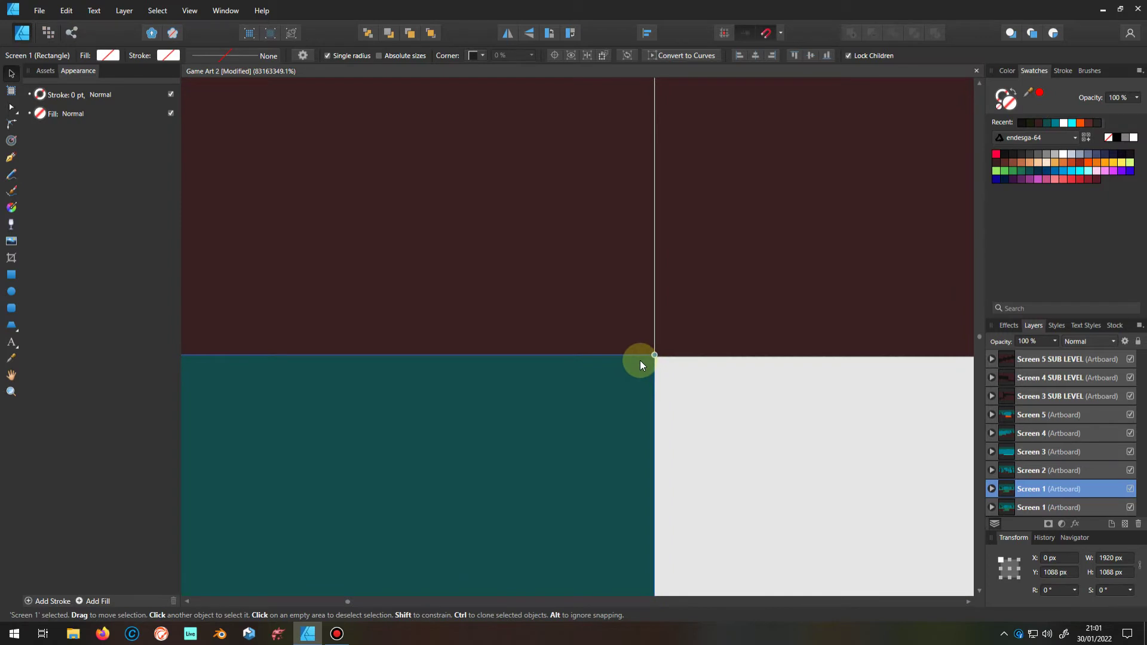
scroll(639, 361, "down", 5)
scroll(553, 357, "down", 3)
scroll(550, 317, "down", 4)
left_click(991, 489)
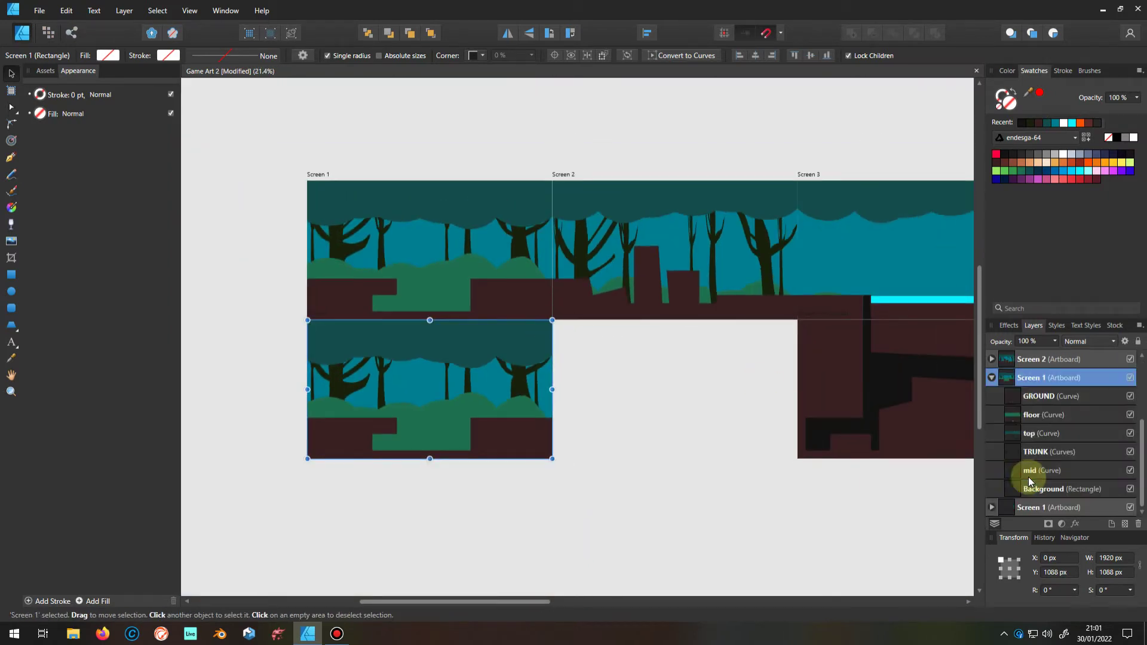
left_click(1033, 451)
key("Delete")
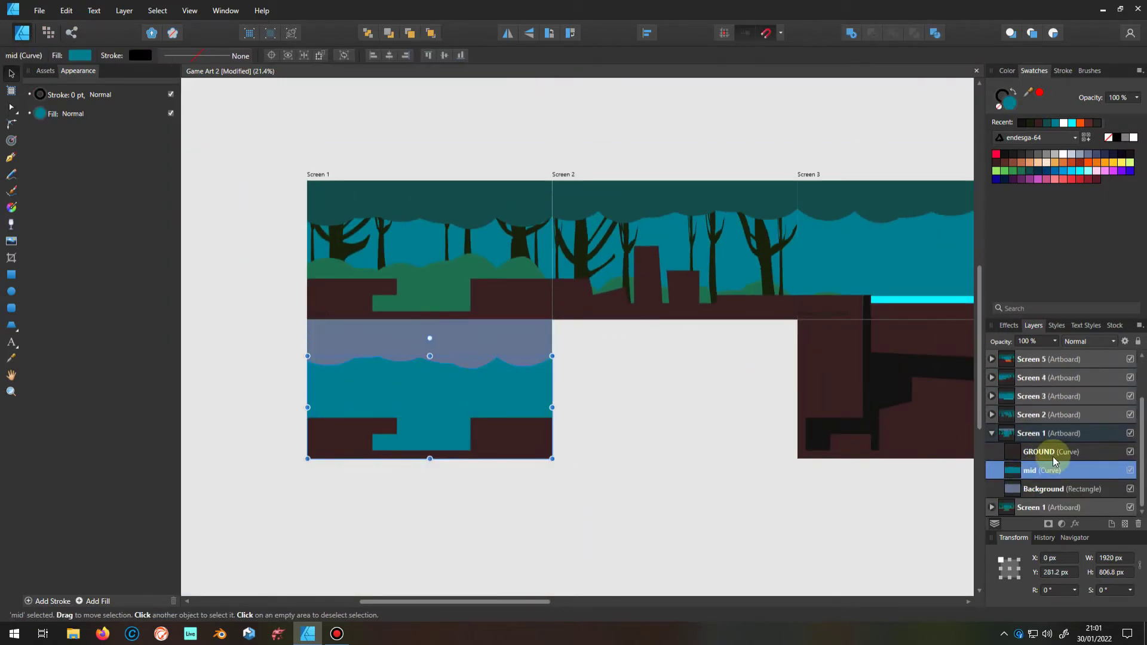
key("Delete")
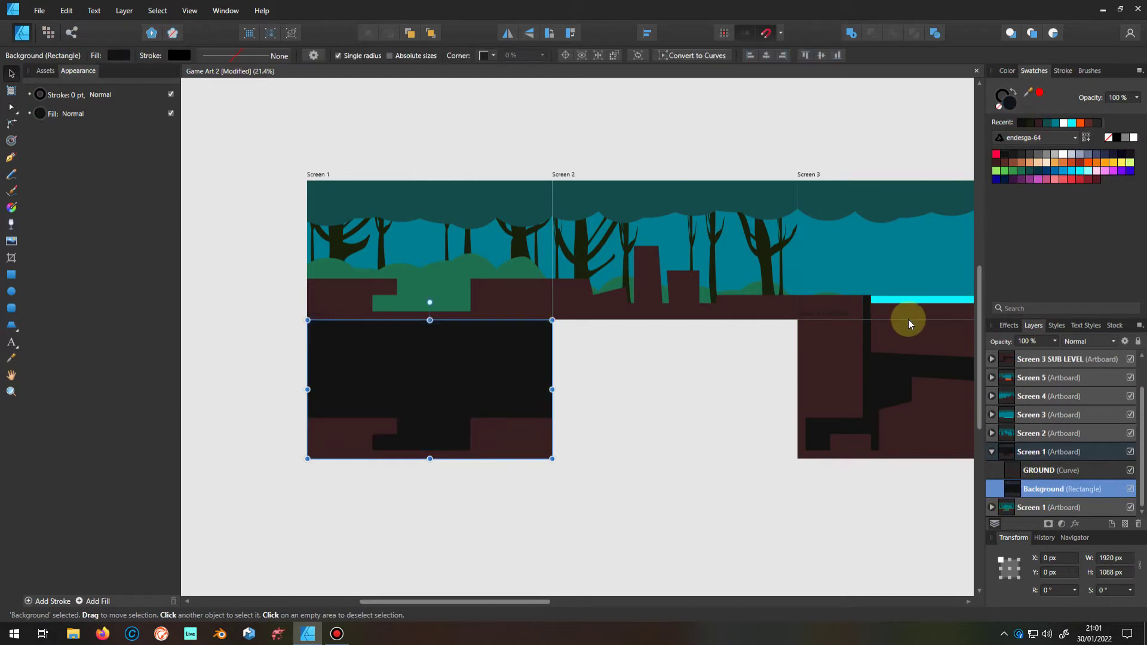
left_click(992, 454)
left_click(719, 357)
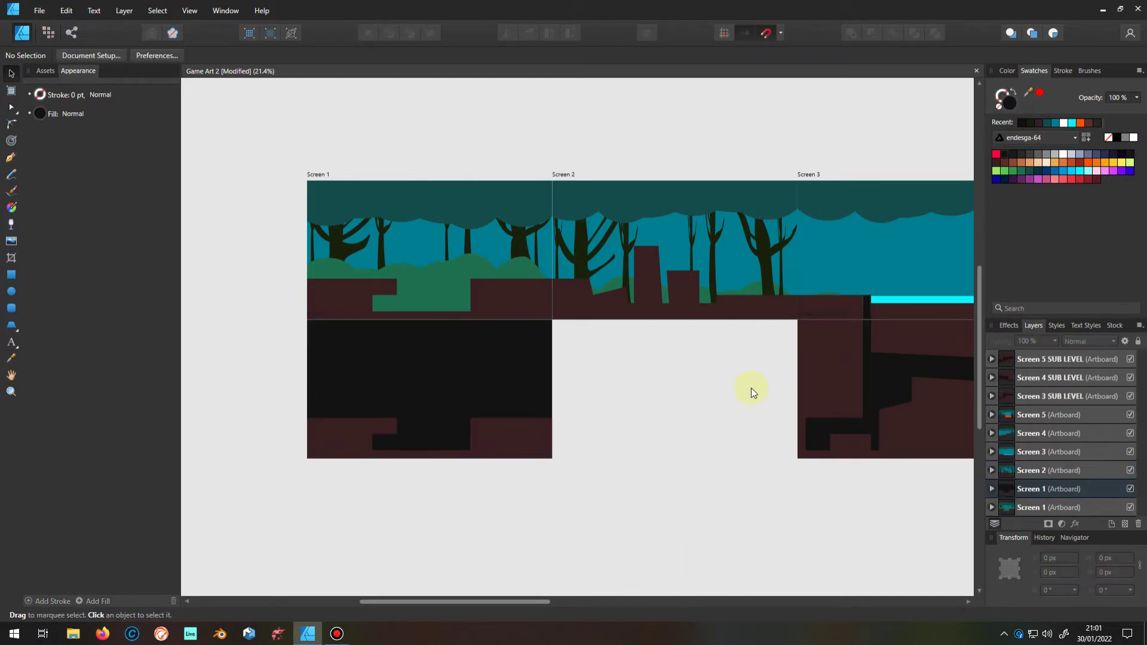
left_click(1012, 470)
Ctrl-drag a copy of Screen 2 directly beneath it at Y 1088
left_click_drag(667, 306, 688, 396)
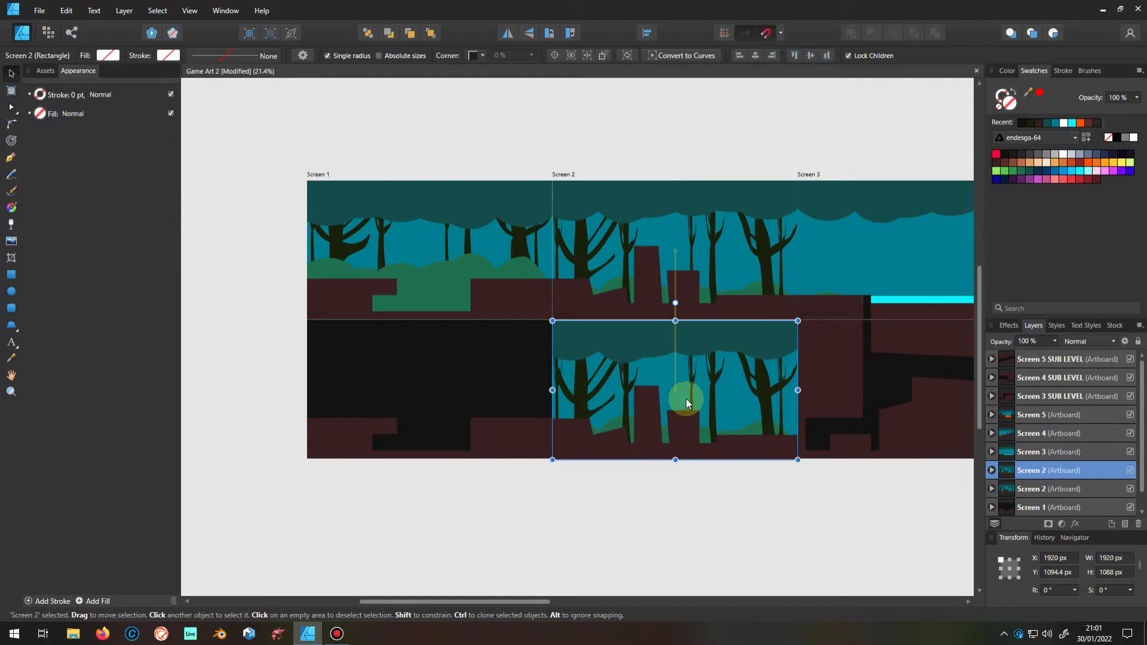
scroll(690, 359, "up", 8)
scroll(556, 338, "up", 4)
left_click_drag(557, 338, 569, 346)
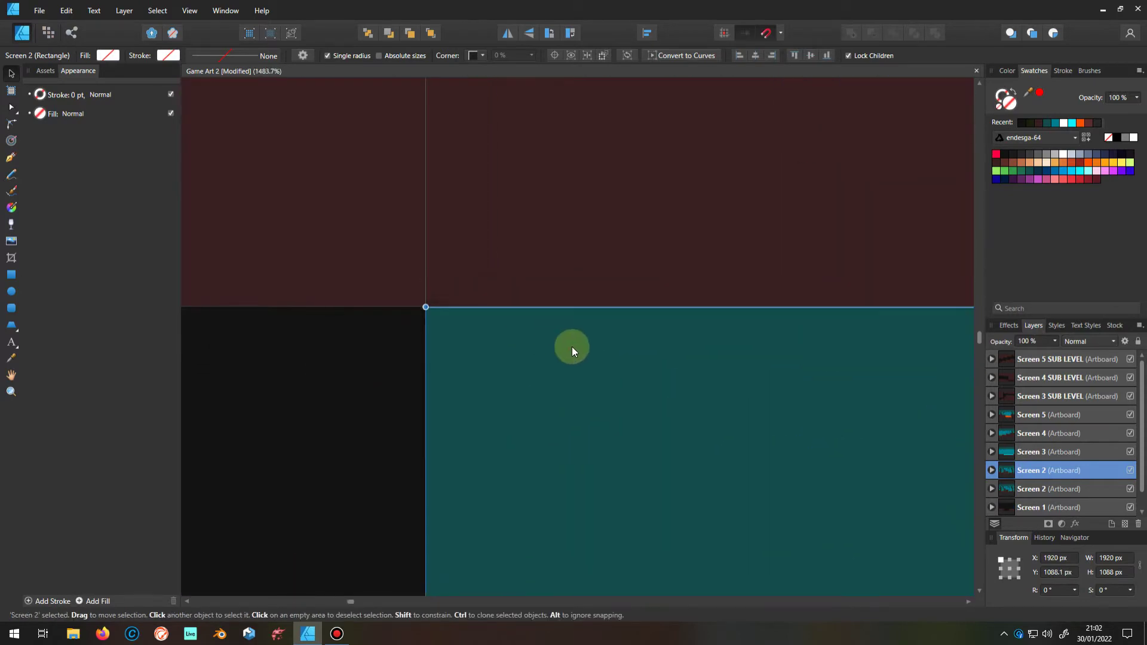
scroll(418, 322, "up", 5)
left_click_drag(408, 325, 428, 343)
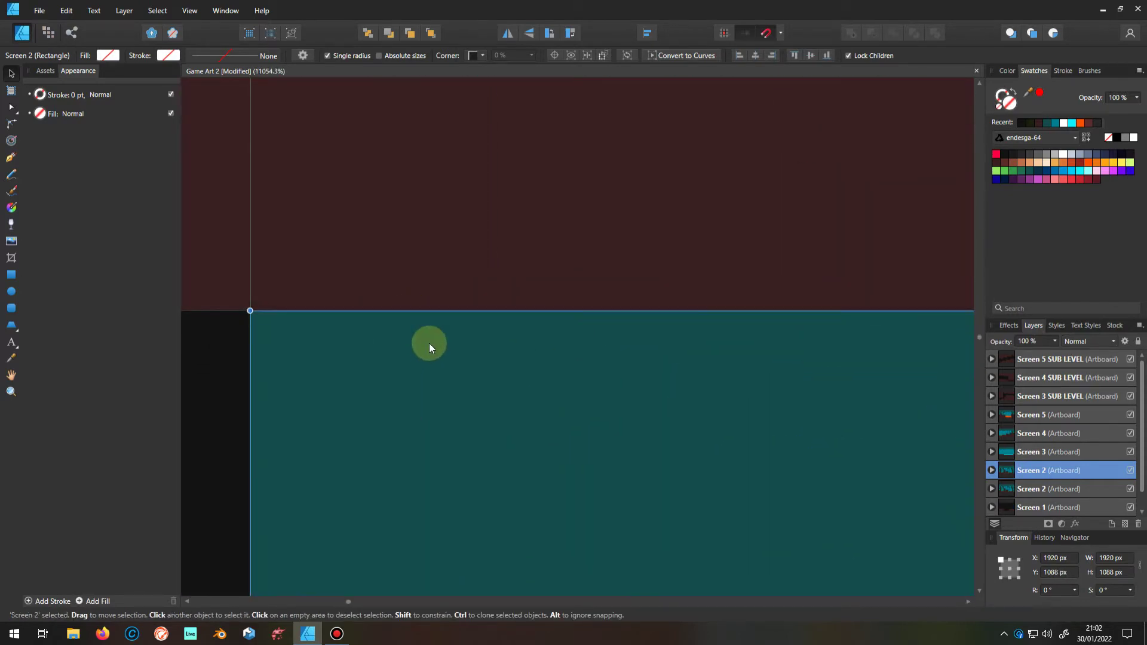
scroll(399, 272, "down", 15)
Delete the floor, TRUNK, top and mid layers from the Screen 2 copy
left_click(991, 470)
scroll(1043, 459, "down", 3)
left_click(1019, 436)
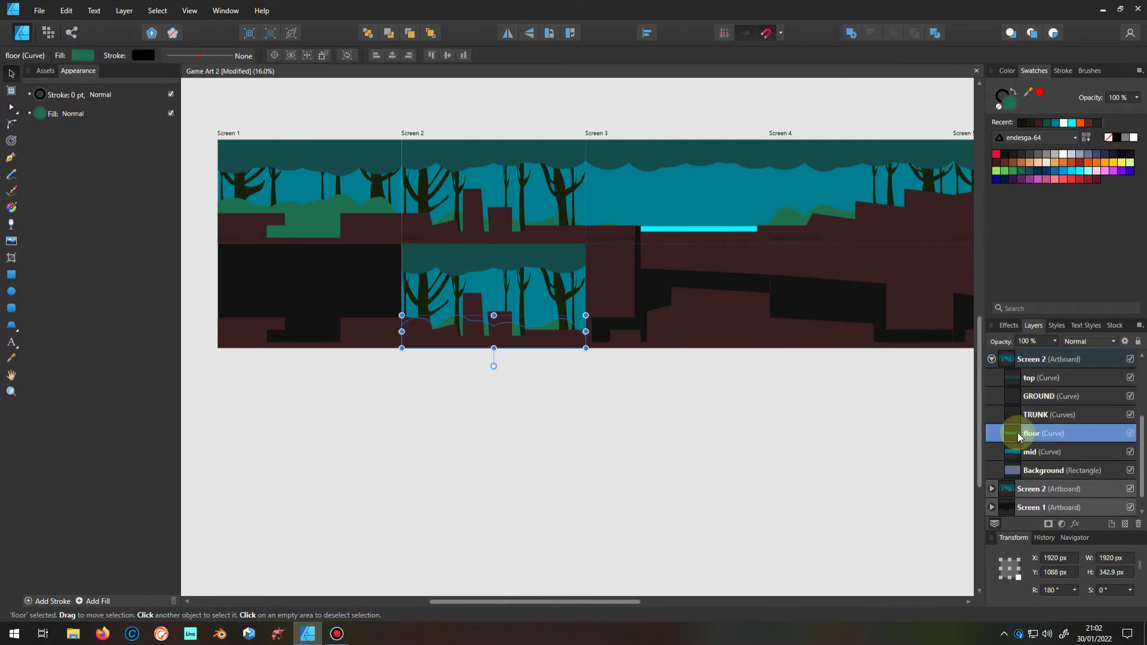
key("Delete")
key("Delete")
left_click(1024, 397)
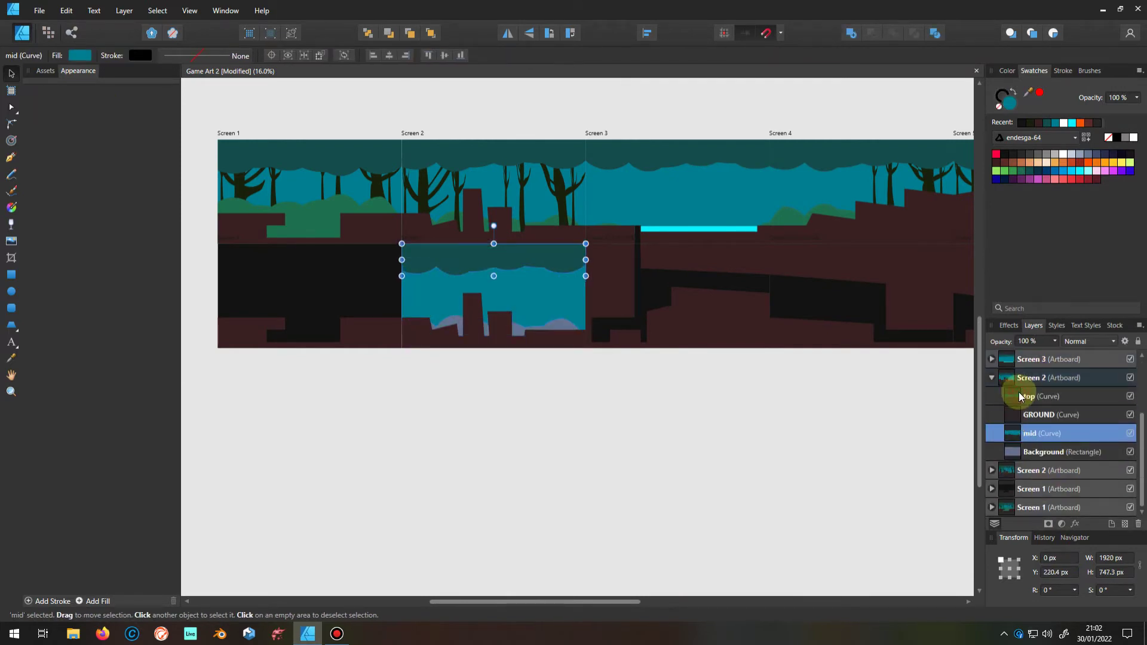
key("Delete")
left_click(1019, 435)
key("Delete")
left_click(1021, 122)
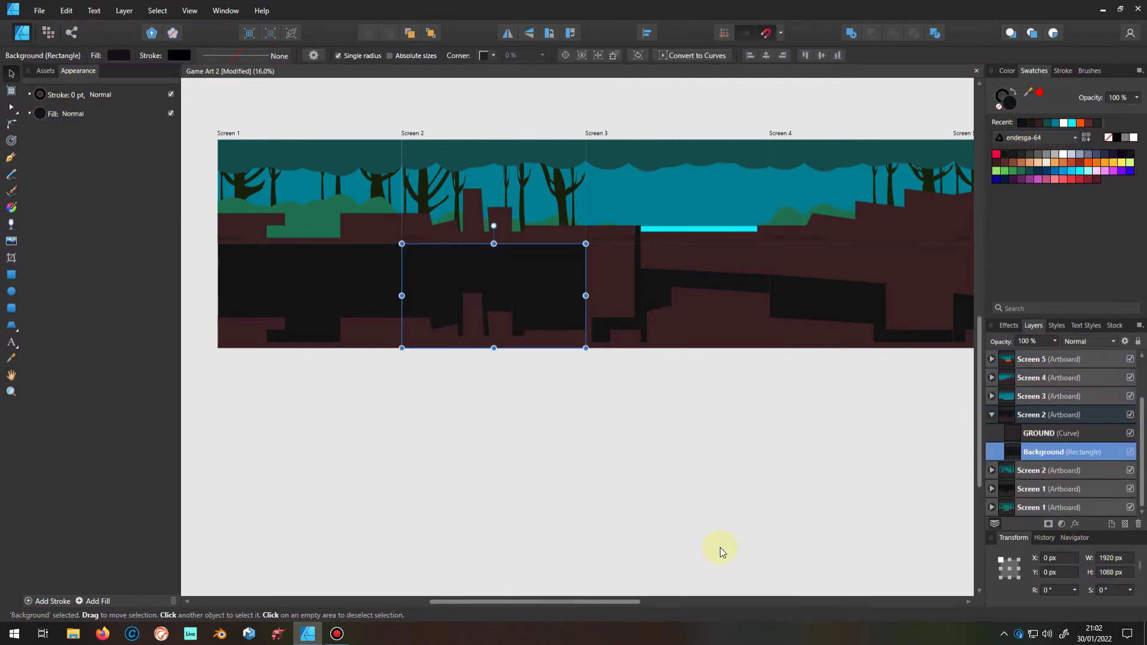
key("ctrl+d")
scroll(493, 385, "up", 2)
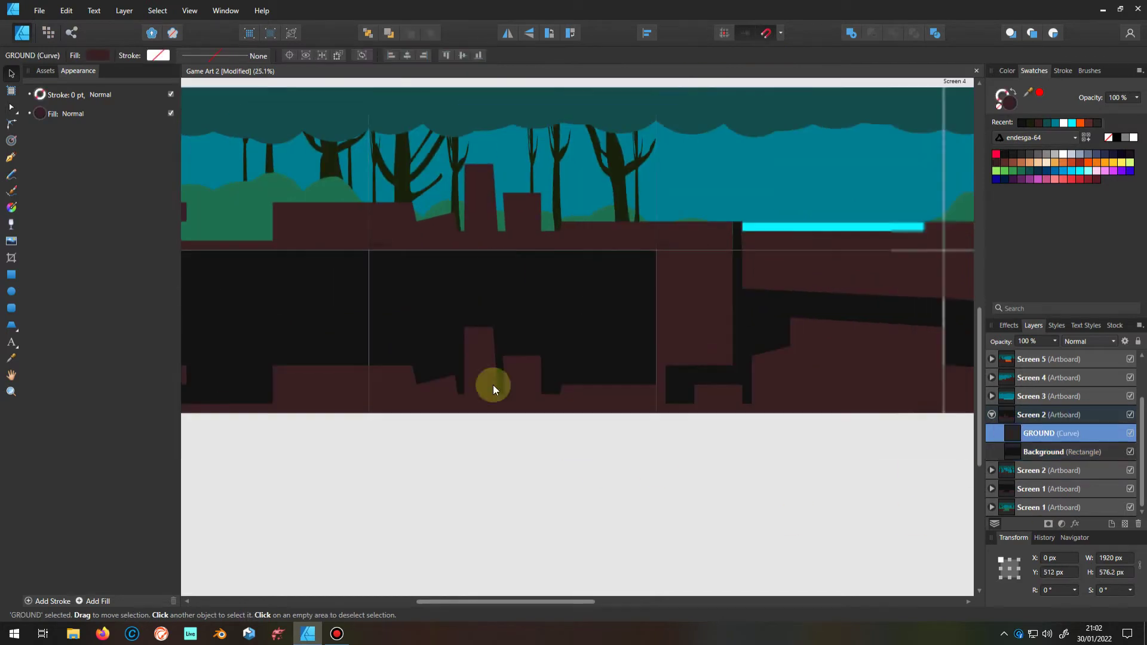
left_click(10, 274)
Draw a ground strip across the top of the copy and fill it maroon
left_click(780, 32)
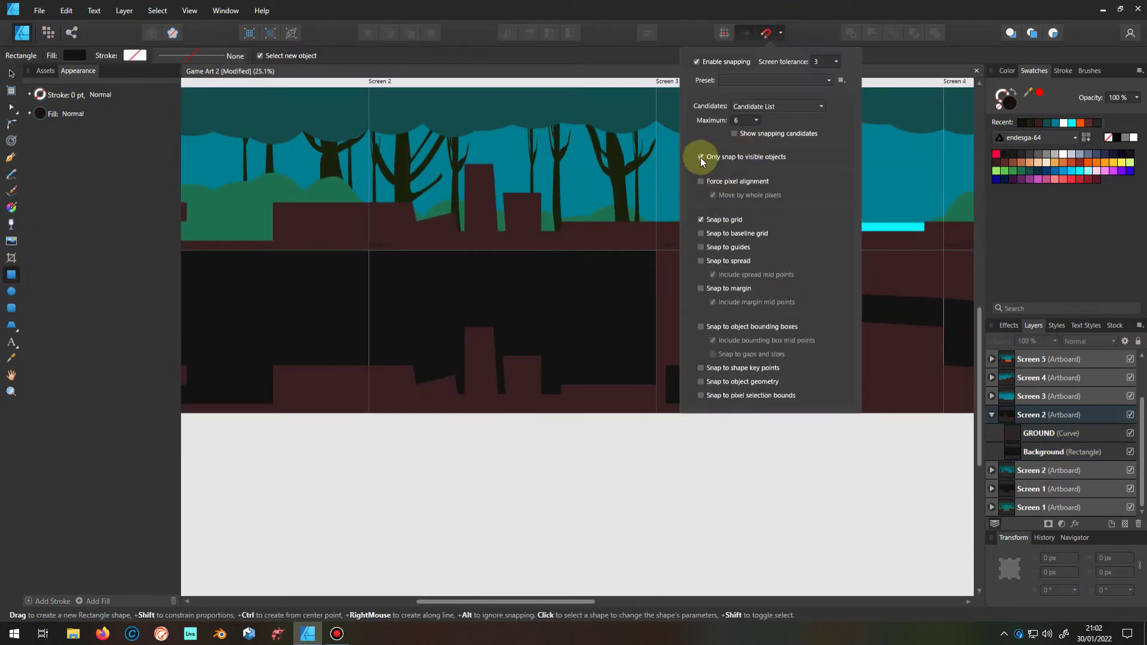
scroll(653, 289, "up", 2)
left_click_drag(653, 288, 203, 234)
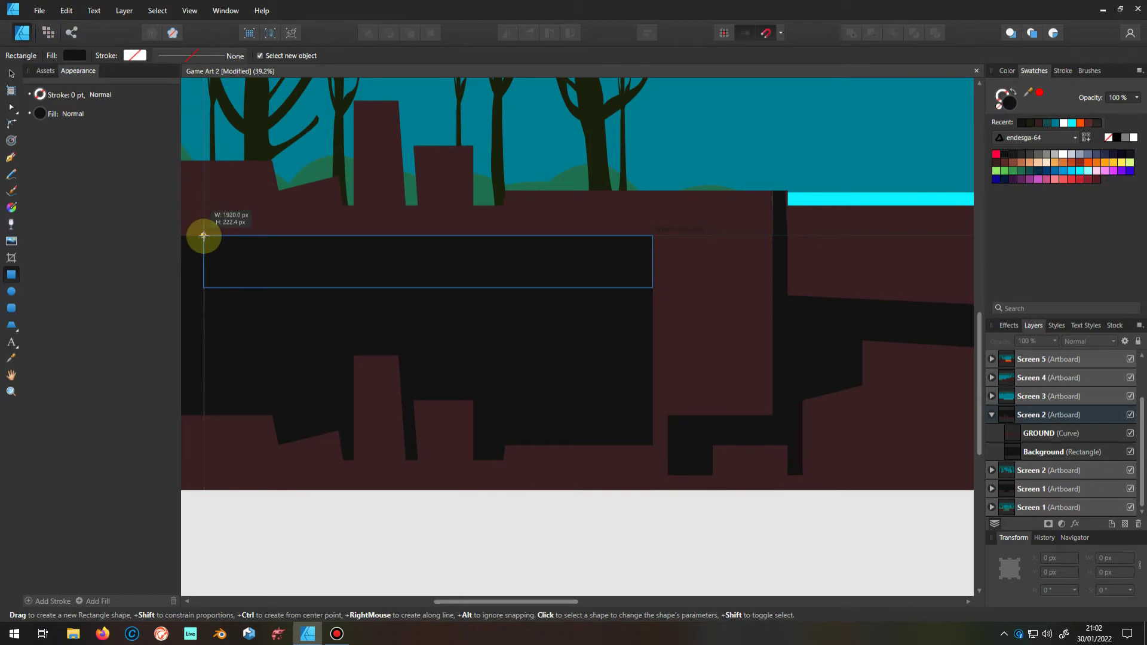
left_click(1040, 123)
scroll(525, 261, "up", 4)
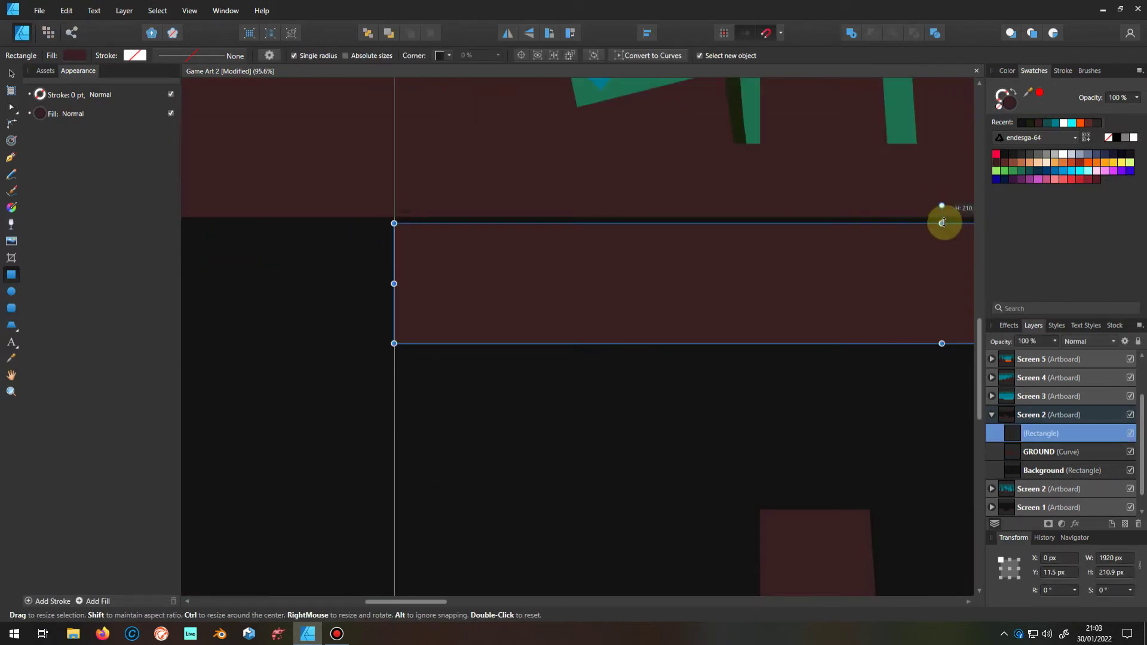
scroll(629, 313, "down", 4)
scroll(699, 294, "up", 6)
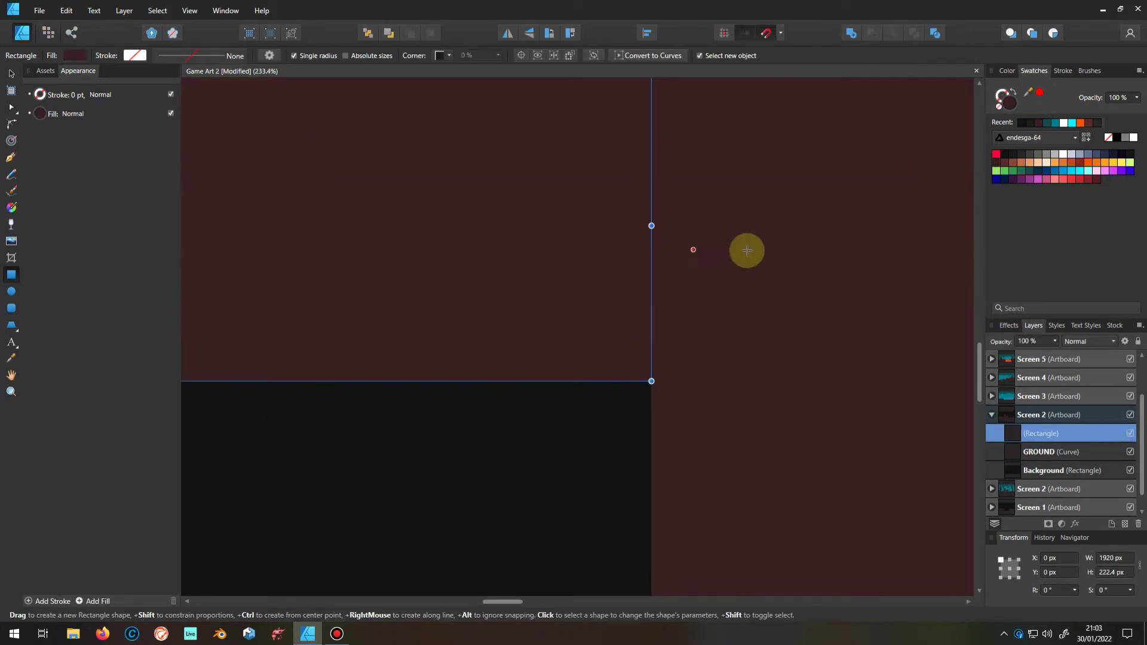
scroll(683, 251, "down", 7)
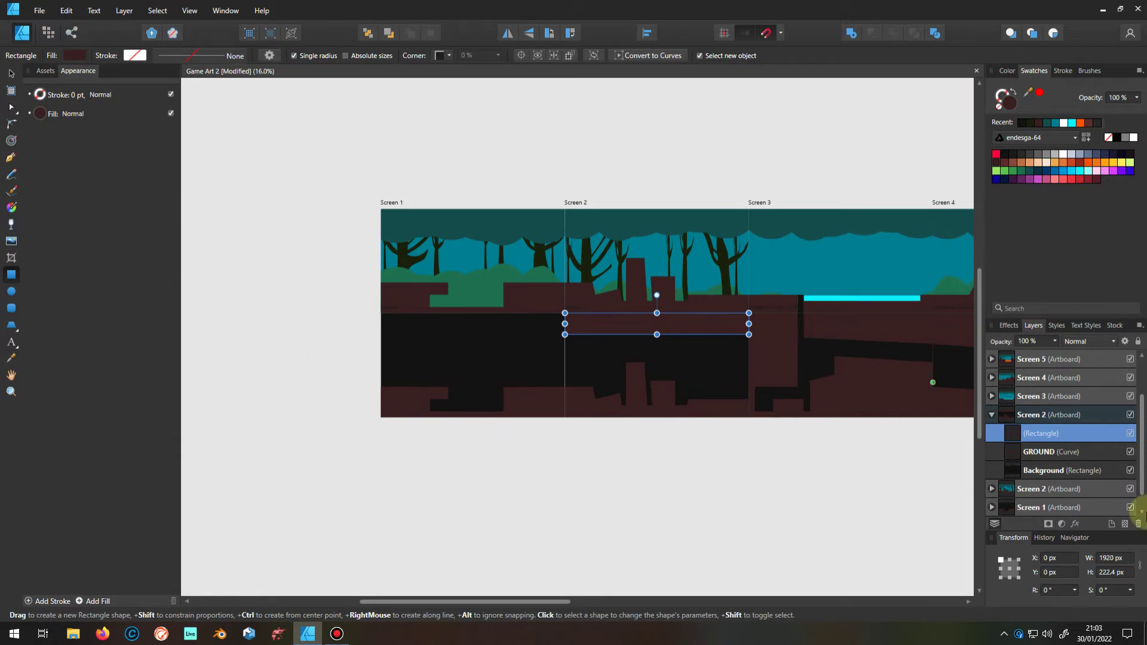
Select Screen 1 and draw ground blocks over its underground and left side
left_click(991, 415)
left_click(1011, 454)
left_click(1006, 486)
left_click(157, 11)
left_click(174, 34)
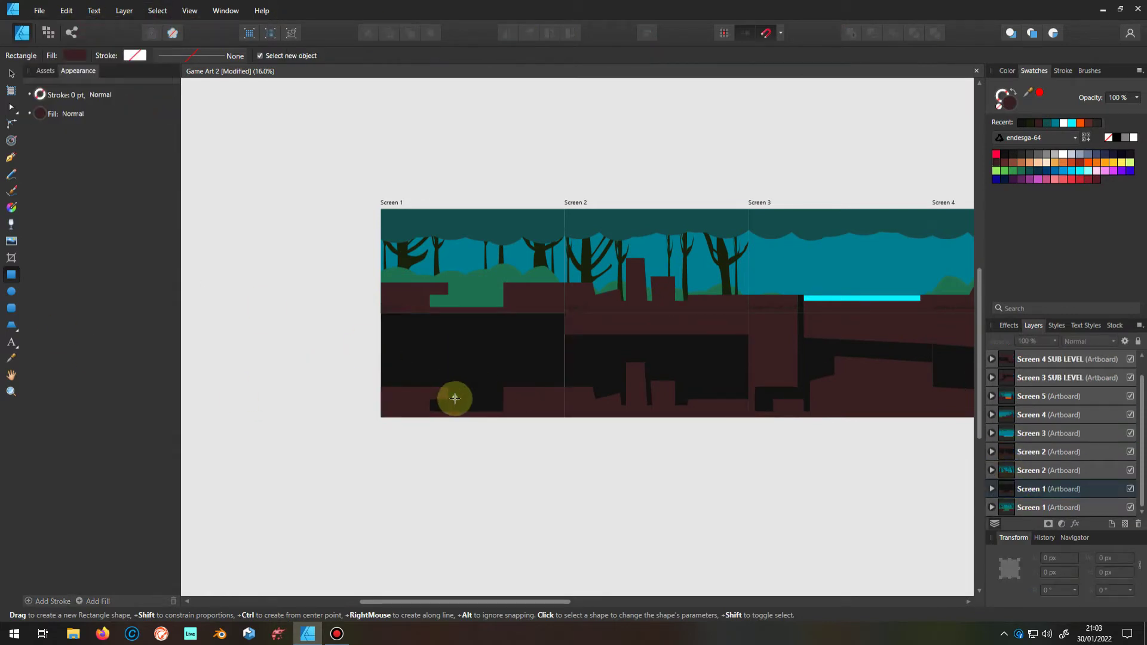
scroll(472, 364, "up", 5)
left_click_drag(375, 204, 758, 392)
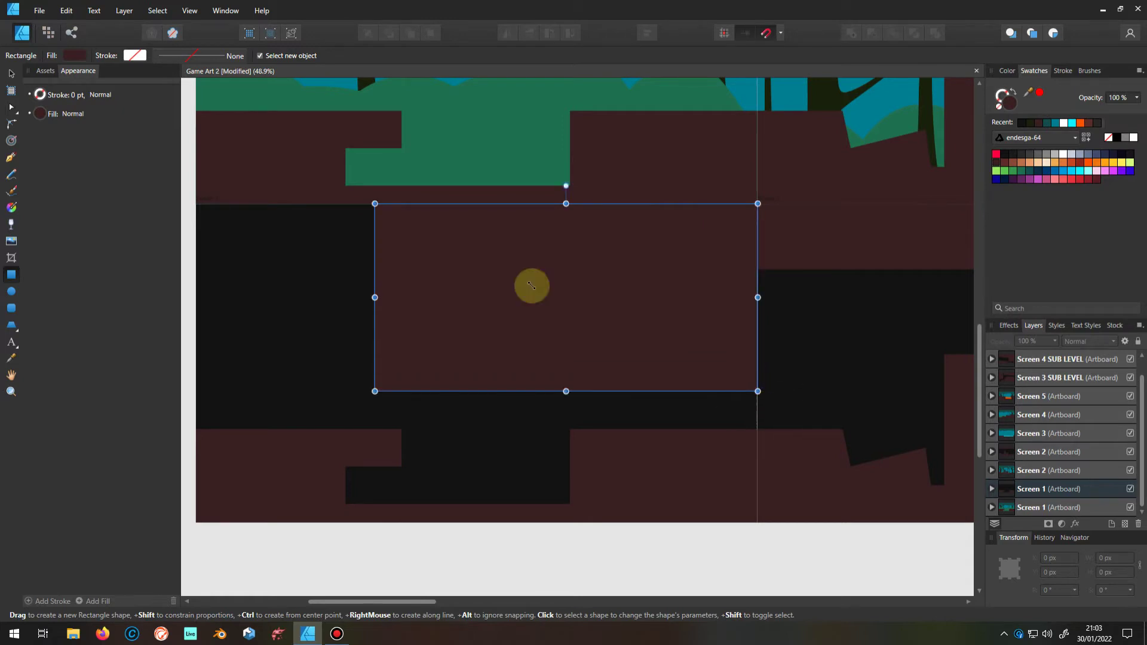
left_click_drag(344, 204, 216, 401)
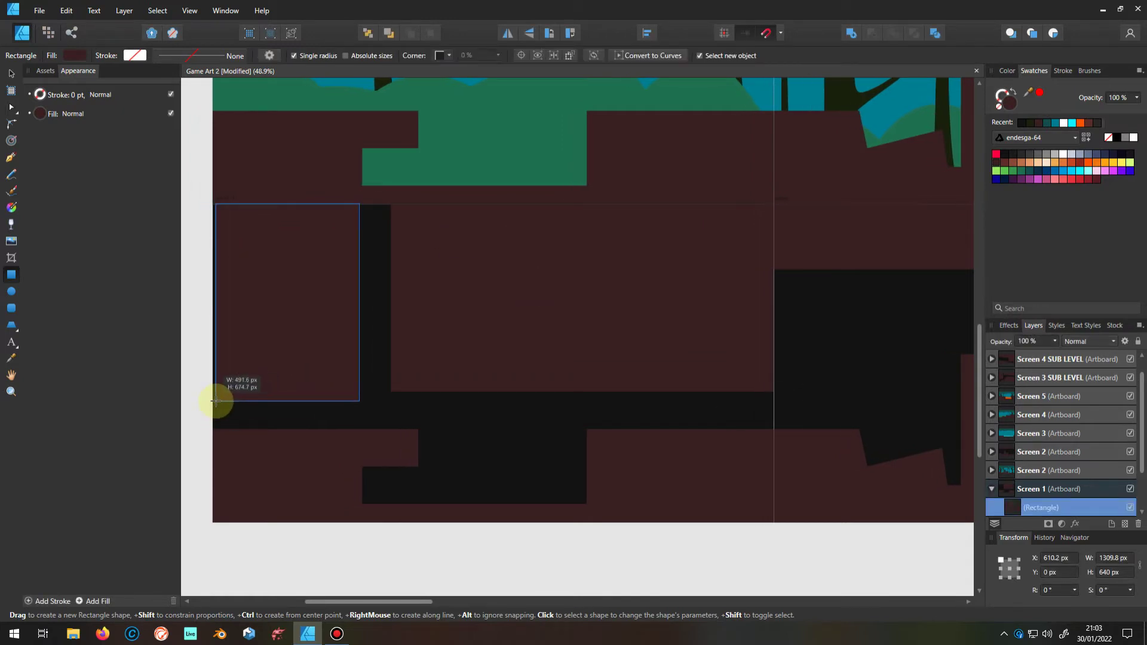
left_click_drag(216, 399, 213, 400)
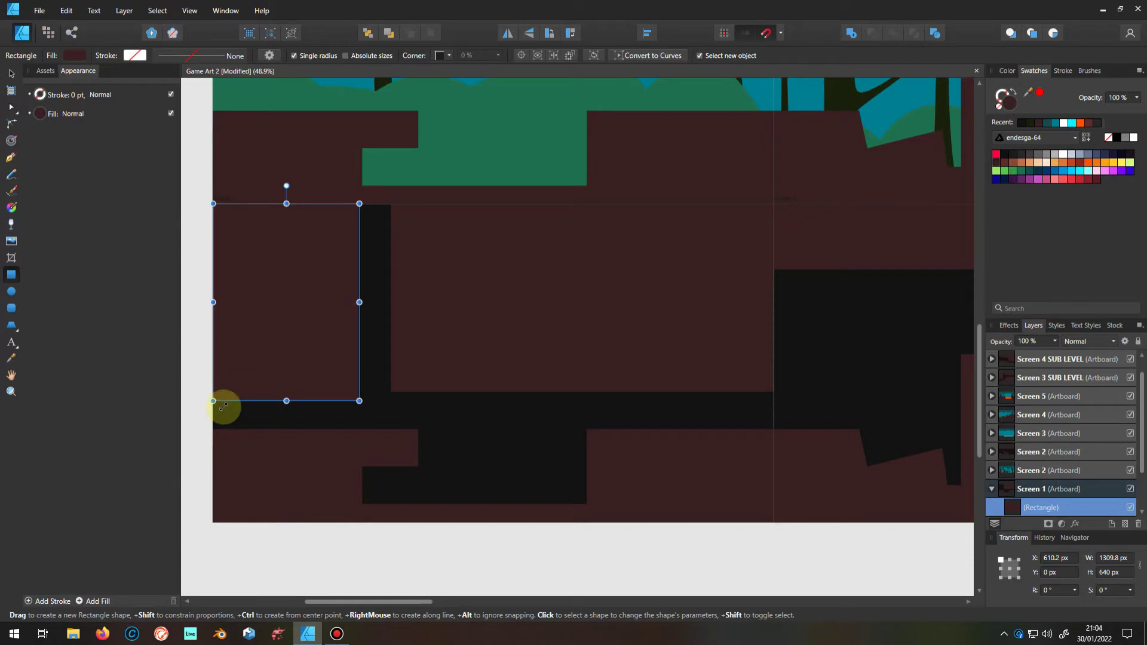
Show the grid over the artboards
left_click(190, 10)
left_click(72, 154)
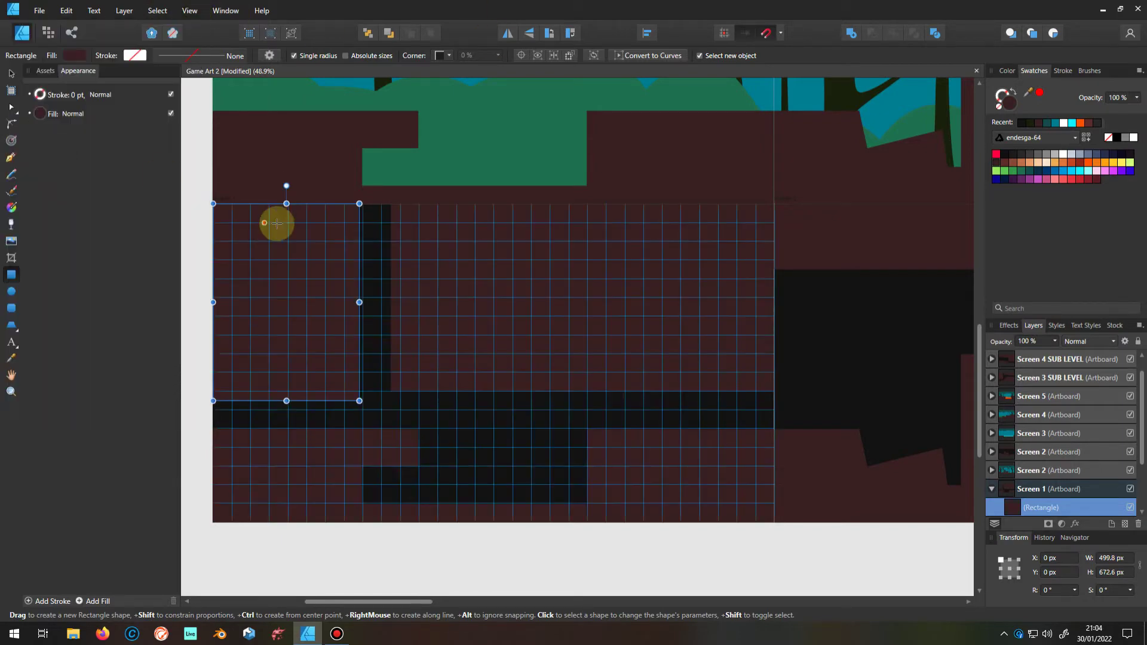
scroll(357, 386, "up", 5)
scroll(423, 325, "down", 3)
Draw a wide ground block aligned to the grid and trim the 512 px block to 640 px high
left_click_drag(448, 192, 822, 561)
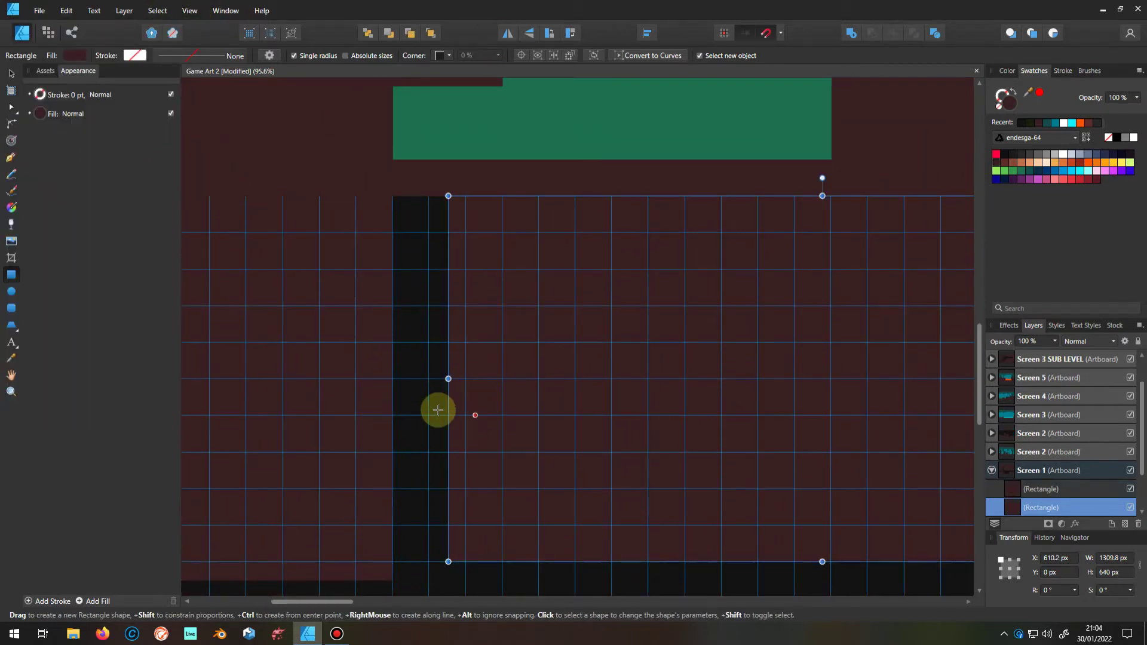
left_click_drag(448, 379, 432, 379)
scroll(432, 378, "down", 3)
scroll(328, 451, "up", 3)
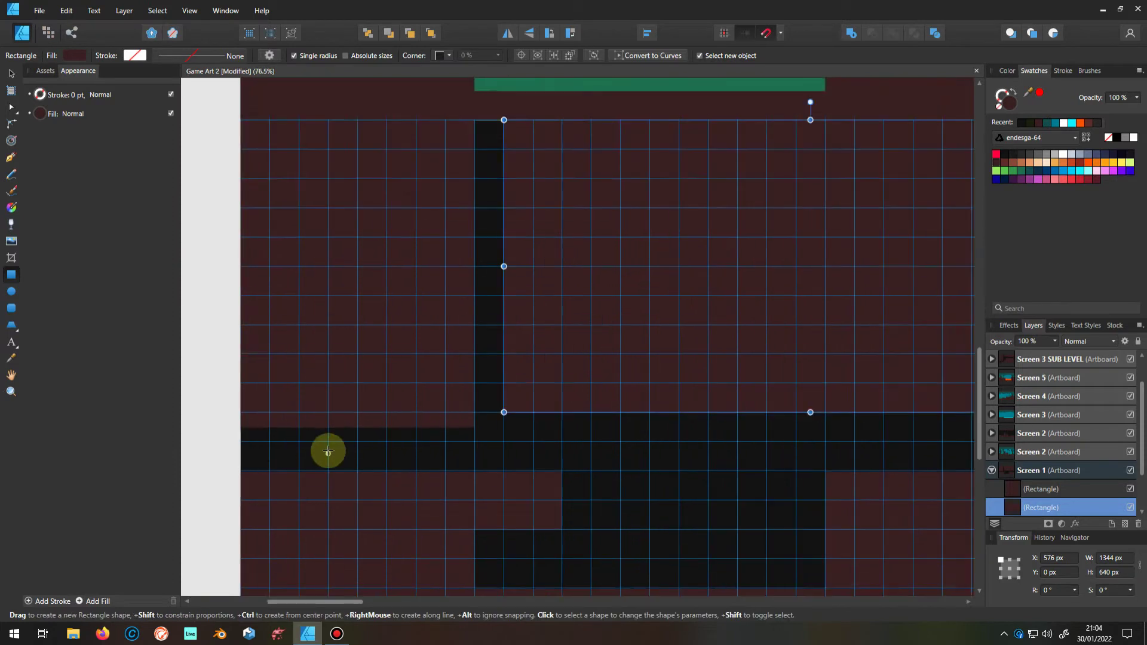
left_click(364, 421)
left_click_drag(364, 421, 368, 401)
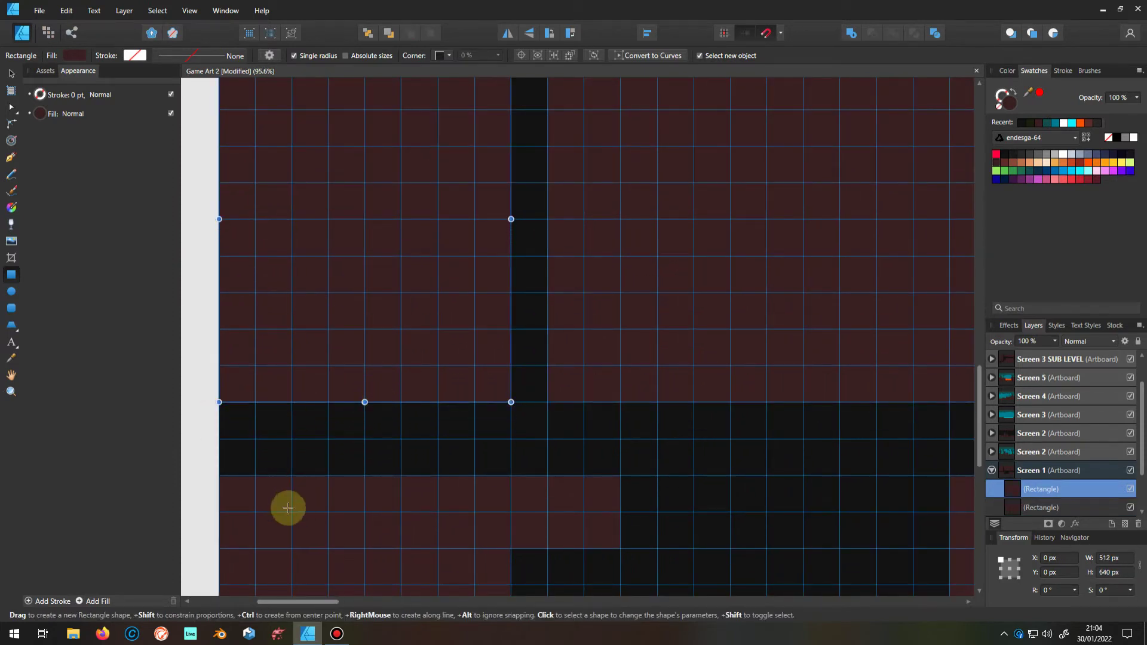
Add a small 128 × 256 px ground block near Screen 1's lower left
left_click_drag(292, 512, 219, 365)
scroll(217, 477, "up", 3)
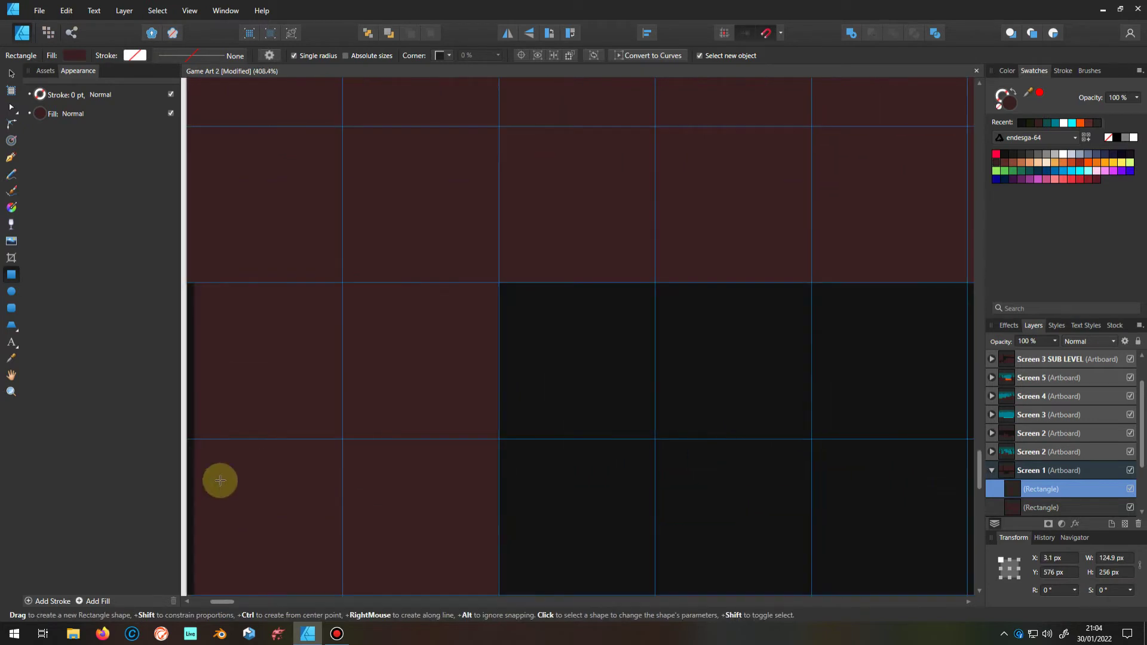
scroll(217, 478, "down", 2)
left_click(10, 73)
scroll(409, 389, "up", 3)
left_click_drag(410, 389, 402, 399)
scroll(403, 399, "down", 2)
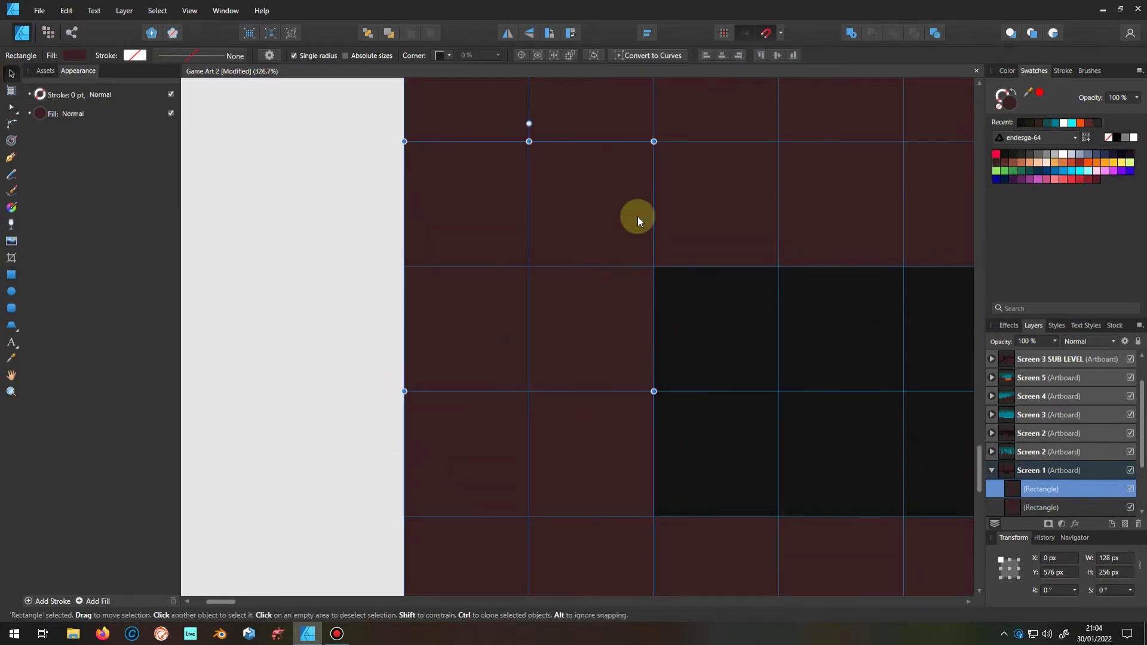
scroll(636, 217, "up", 3)
scroll(359, 436, "down", 5)
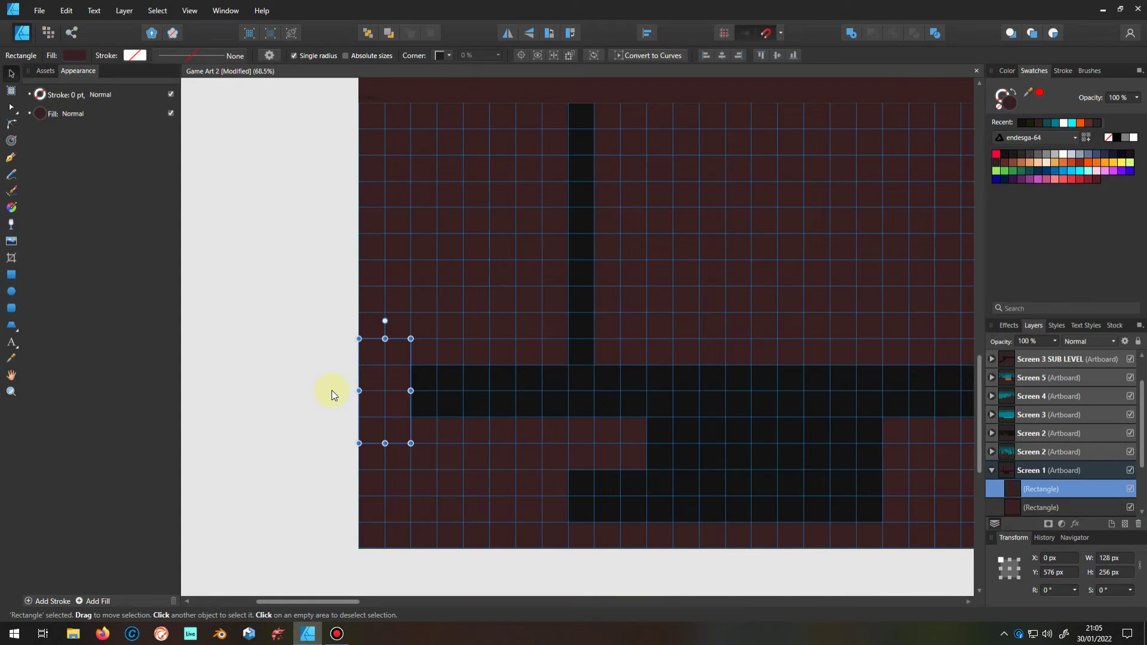
scroll(399, 391, "down", 2)
scroll(521, 421, "down", 2)
left_click(281, 422)
Select the ground rectangle on Screen 2
scroll(510, 233, "up", 5)
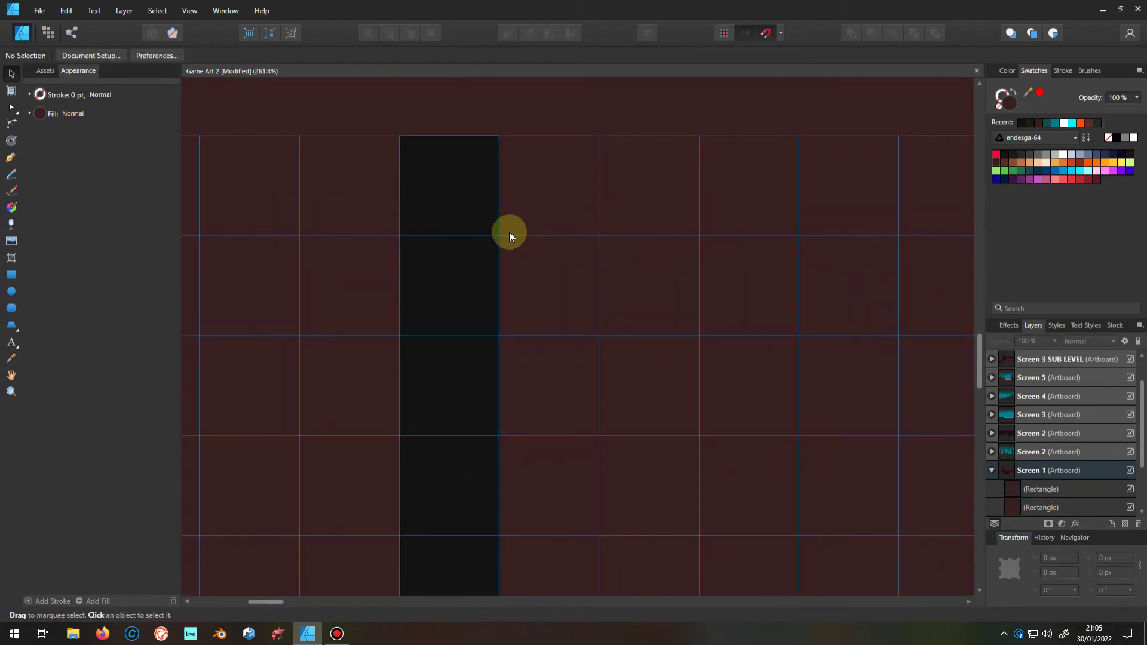
scroll(510, 233, "down", 6)
scroll(364, 376, "up", 3)
scroll(642, 350, "down", 3)
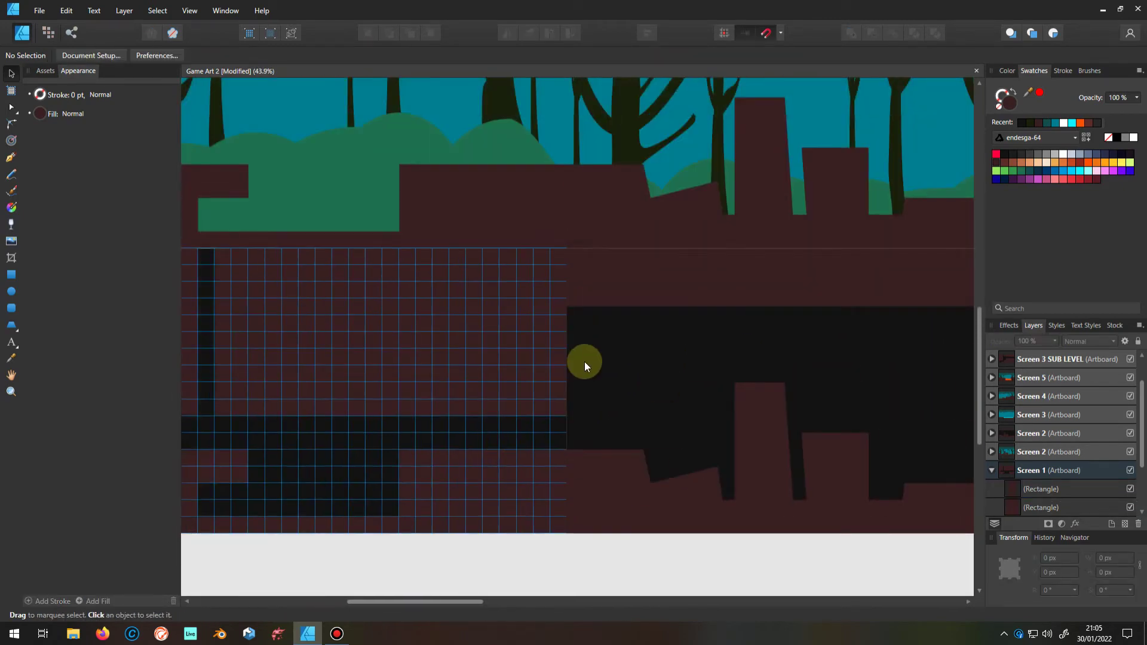
scroll(608, 315, "down", 2)
left_click(607, 315)
scroll(520, 370, "up", 1)
Convert Screen 2's ground rectangle to curves for node editing
left_click(11, 107)
scroll(563, 320, "up", 4)
scroll(563, 320, "up", 1)
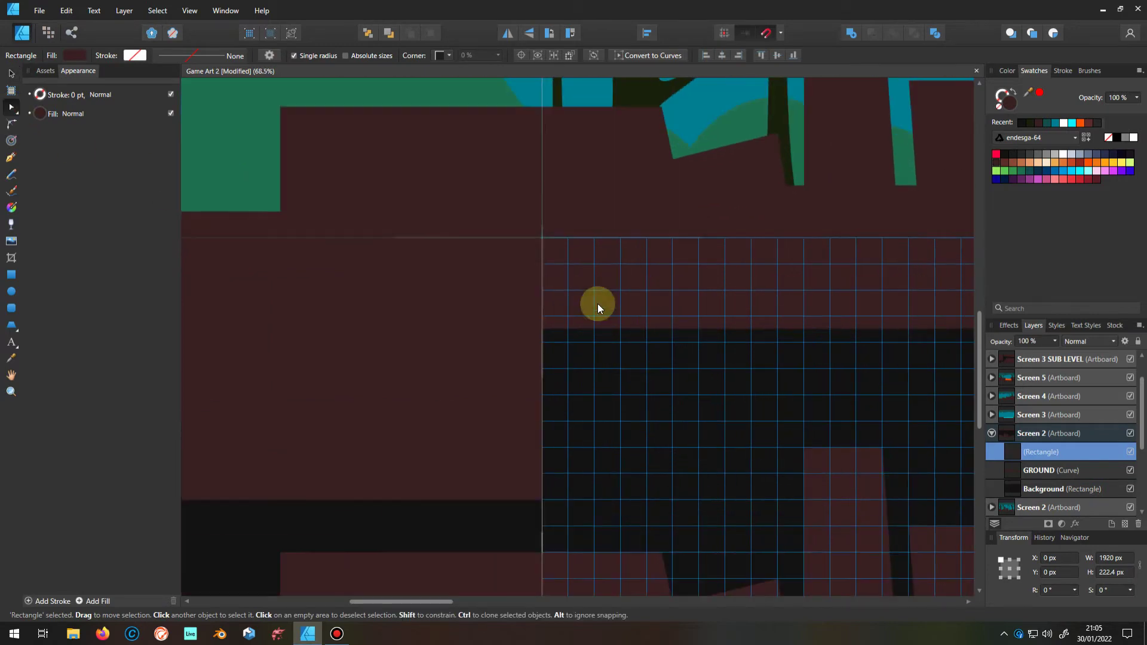
left_click(1009, 444)
left_click(665, 54)
scroll(530, 389, "down", 1)
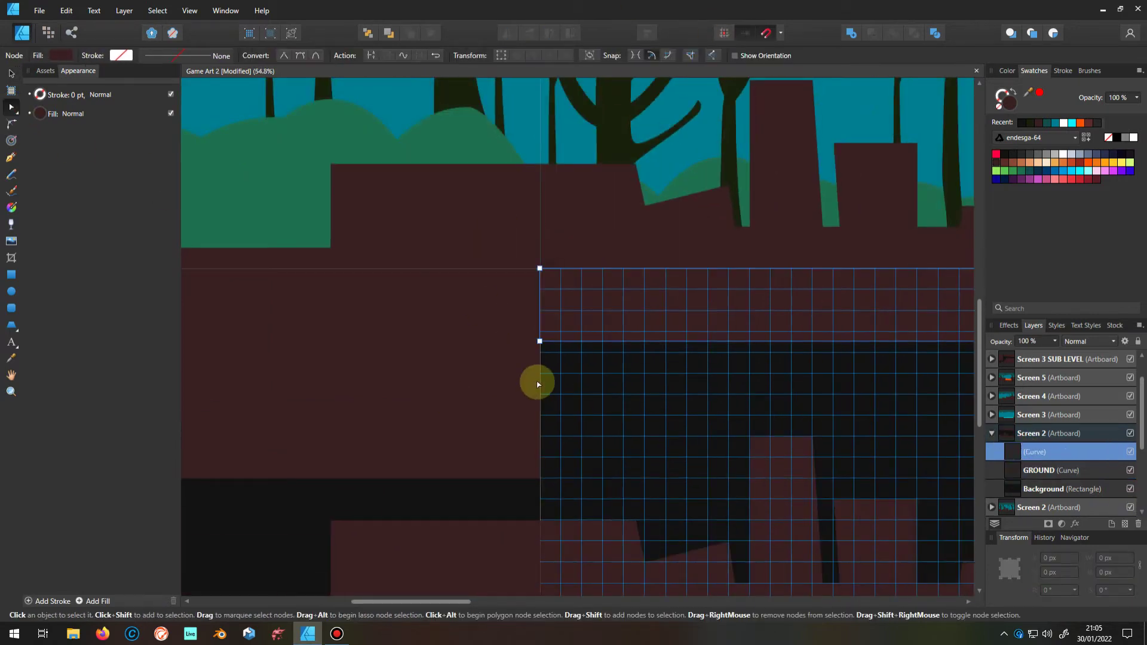
scroll(530, 332, "up", 2)
Slope the tunnel ceiling by lowering the left corner and raising nodes on the right
left_click_drag(543, 423, 555, 558)
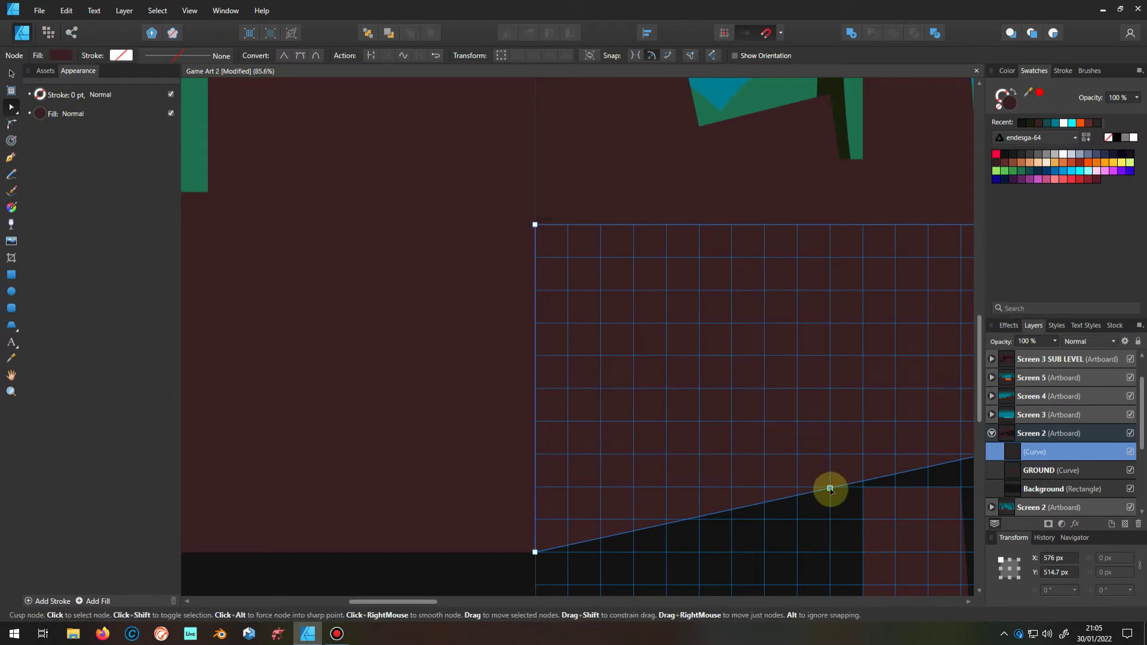
left_click_drag(830, 490, 829, 422)
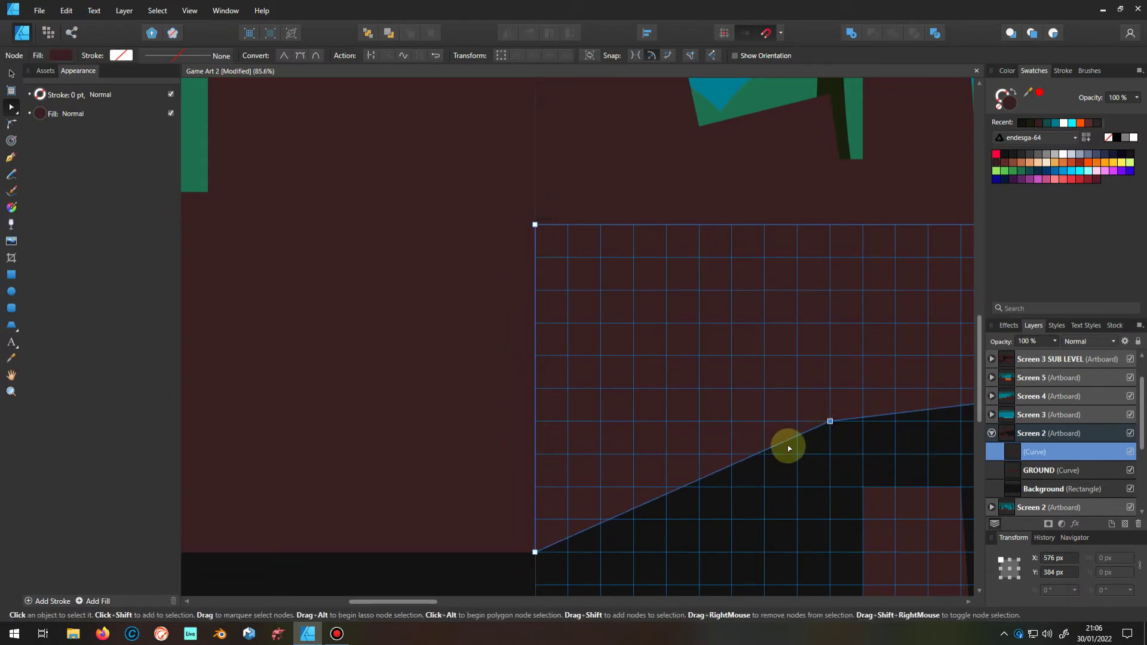
scroll(895, 441, "down", 3)
scroll(824, 389, "up", 5)
left_click(822, 384)
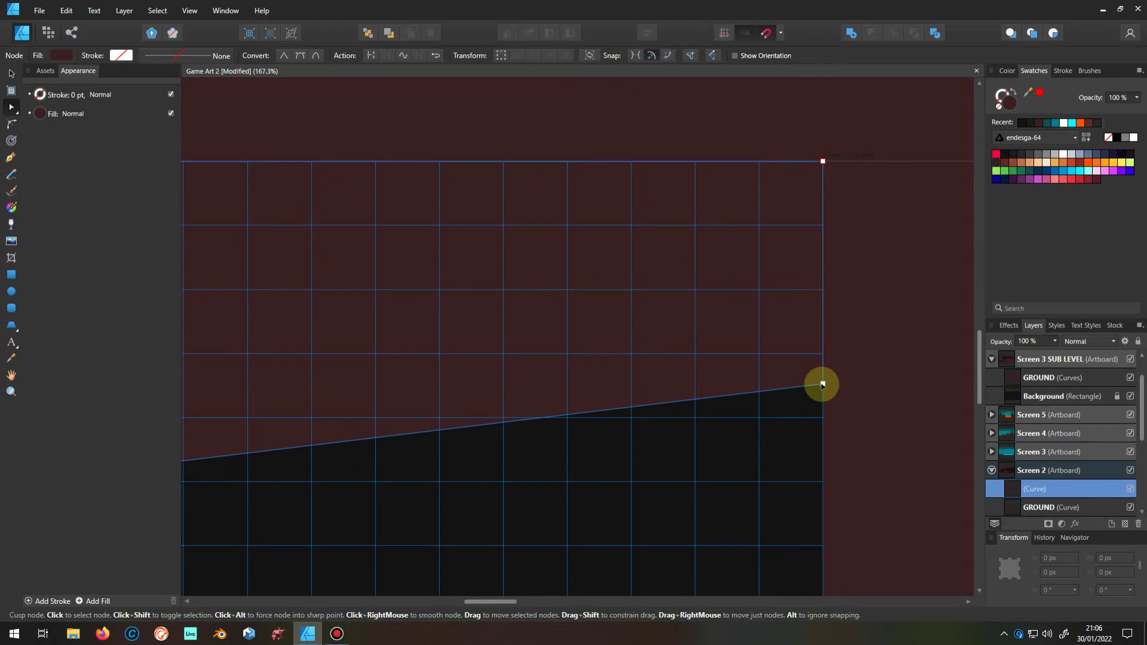
left_click_drag(822, 385, 822, 366)
scroll(836, 347, "down", 2)
scroll(844, 323, "down", 2)
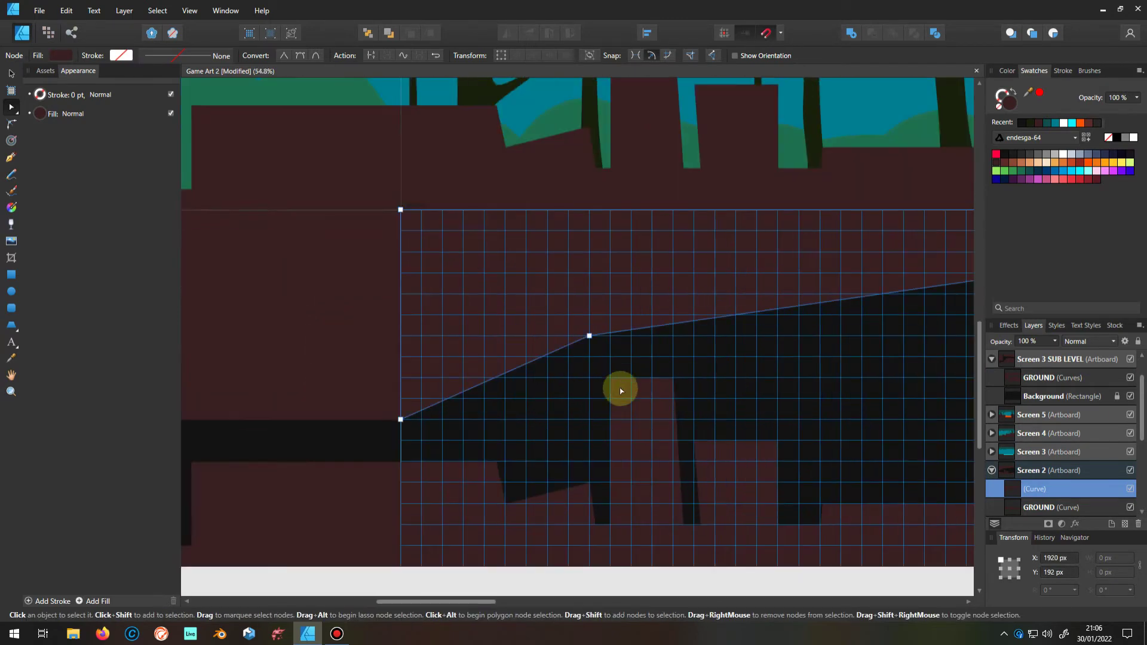
scroll(621, 389, "down", 1)
scroll(699, 410, "down", 2)
Draw a near-black 64 × 128 px rectangle at Screen 3 SUB LEVEL's tunnel edge
left_click(991, 470)
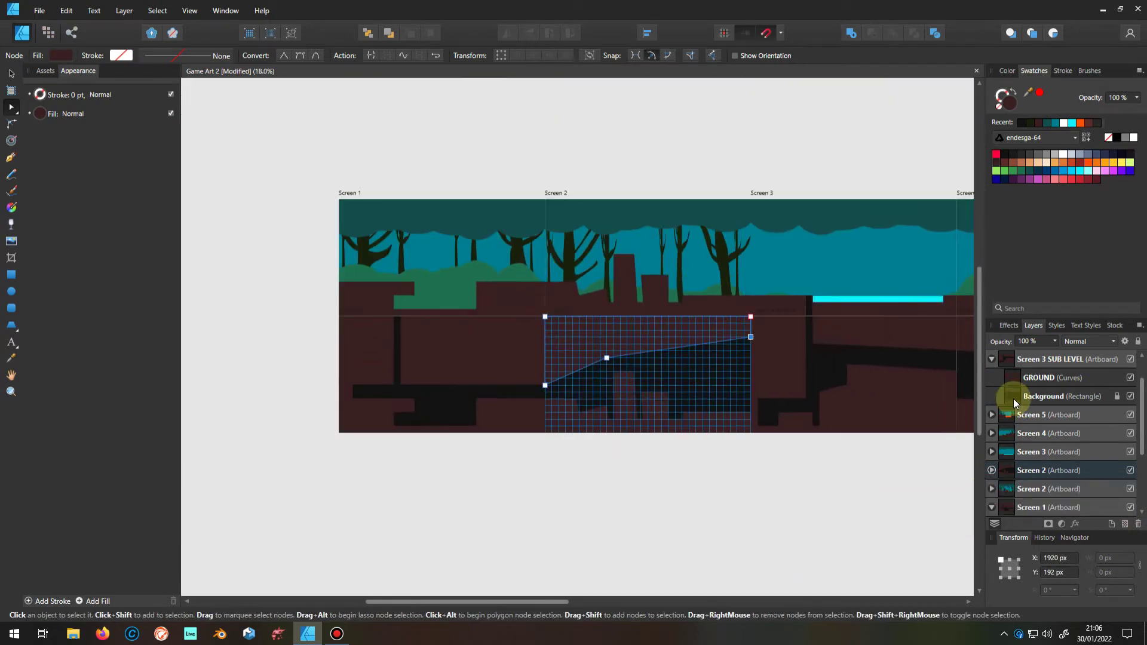
left_click(760, 412)
scroll(760, 412, "up", 5)
left_click(16, 278)
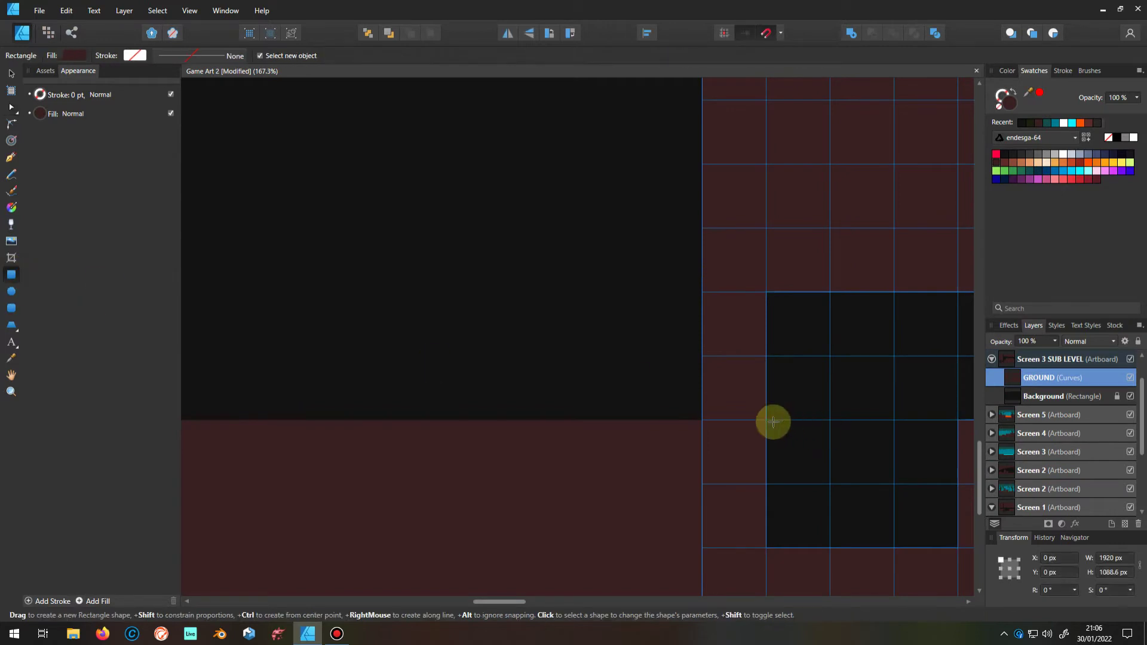
left_click_drag(766, 420, 704, 356)
left_click_drag(702, 291, 702, 292)
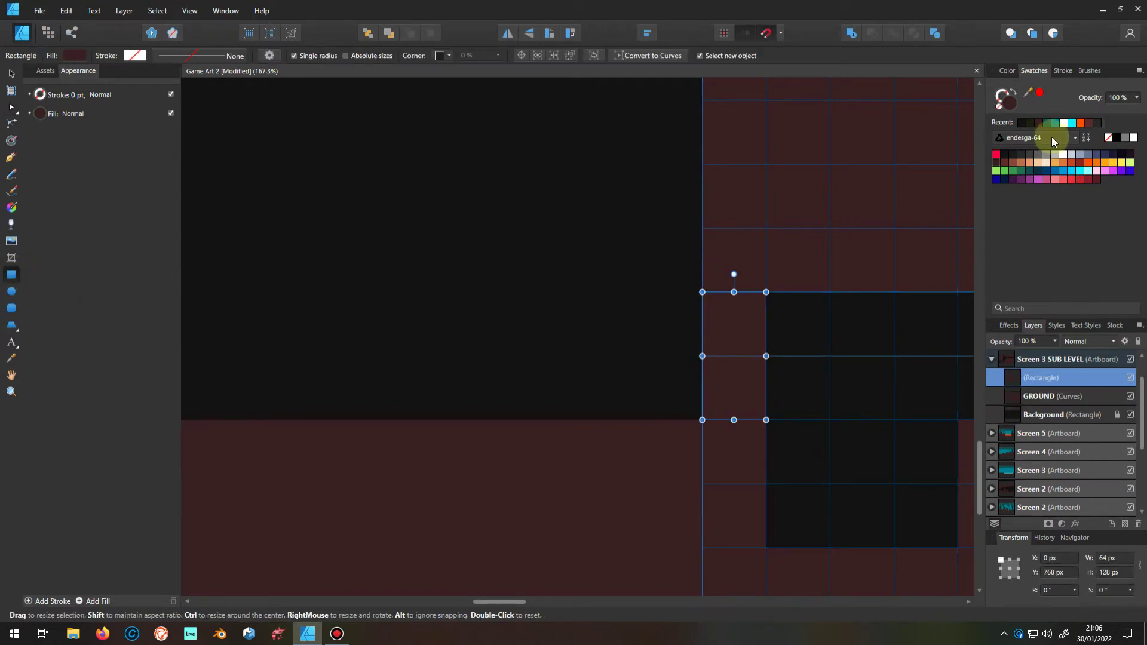
left_click(1023, 122)
scroll(658, 468, "down", 2)
scroll(657, 468, "down", 2)
Divide the rectangle with GROUND and delete the unwanted leftover pieces
left_click(1012, 396, "shift")
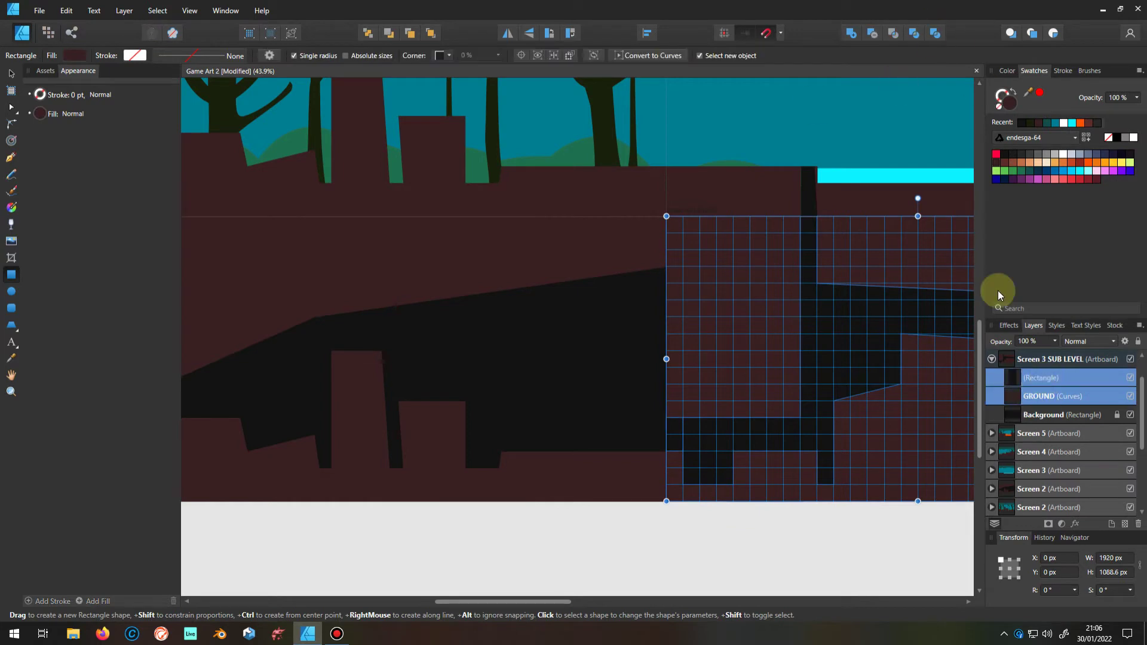
key("ctrl+alt+slash")
left_click(1139, 524)
left_click(1013, 379)
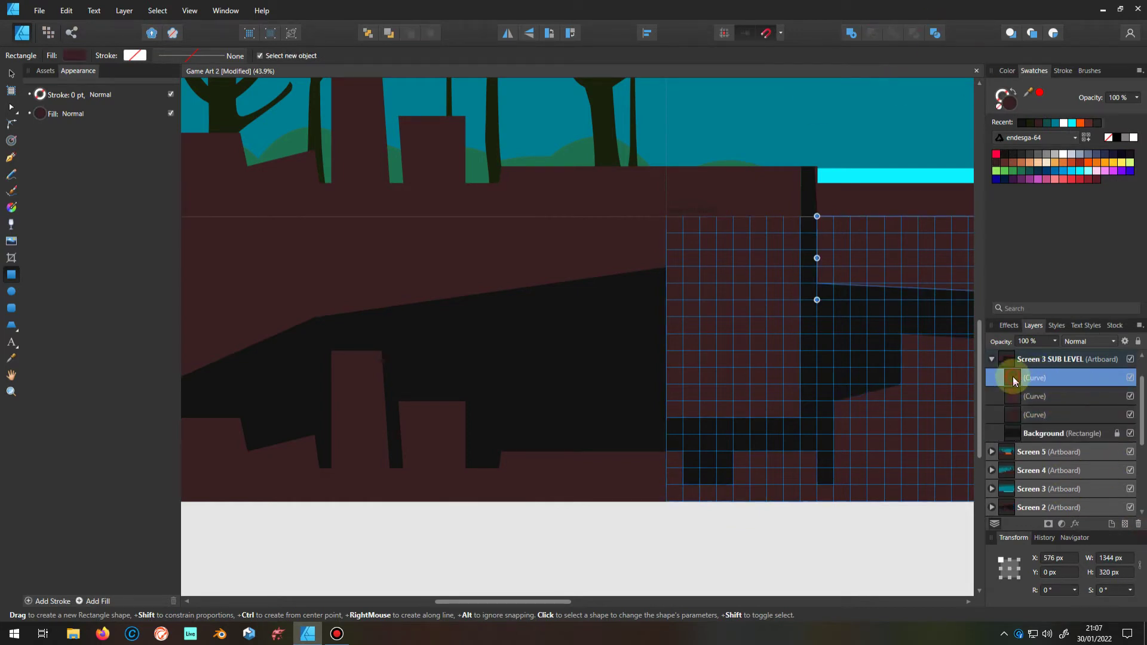
left_click(1137, 524)
left_click(1027, 395)
key("ctrl+0")
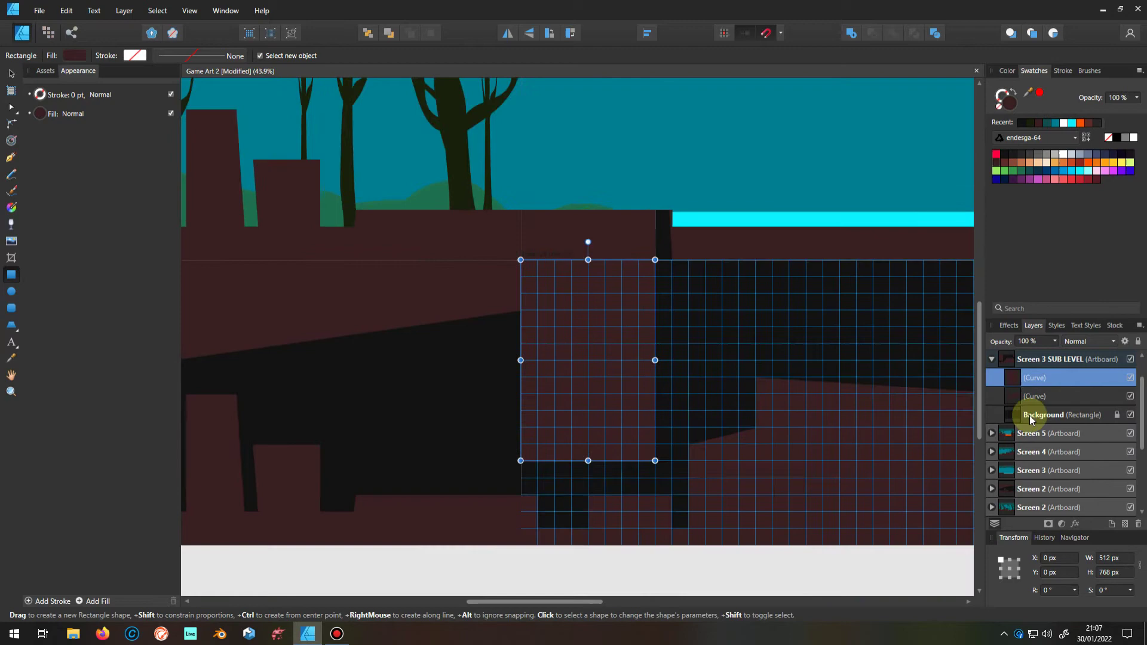
Combine the remaining pieces into one shape named Ground
left_click(1046, 383, "shift")
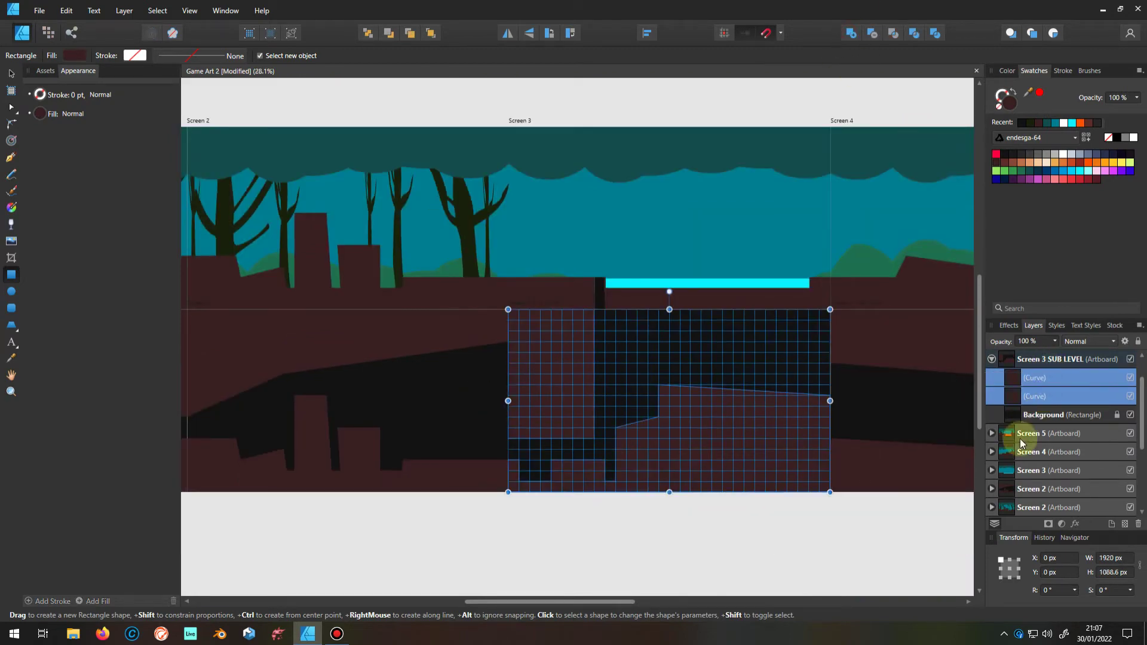
key("ctrl+g")
double_click(1052, 377)
left_click(991, 359)
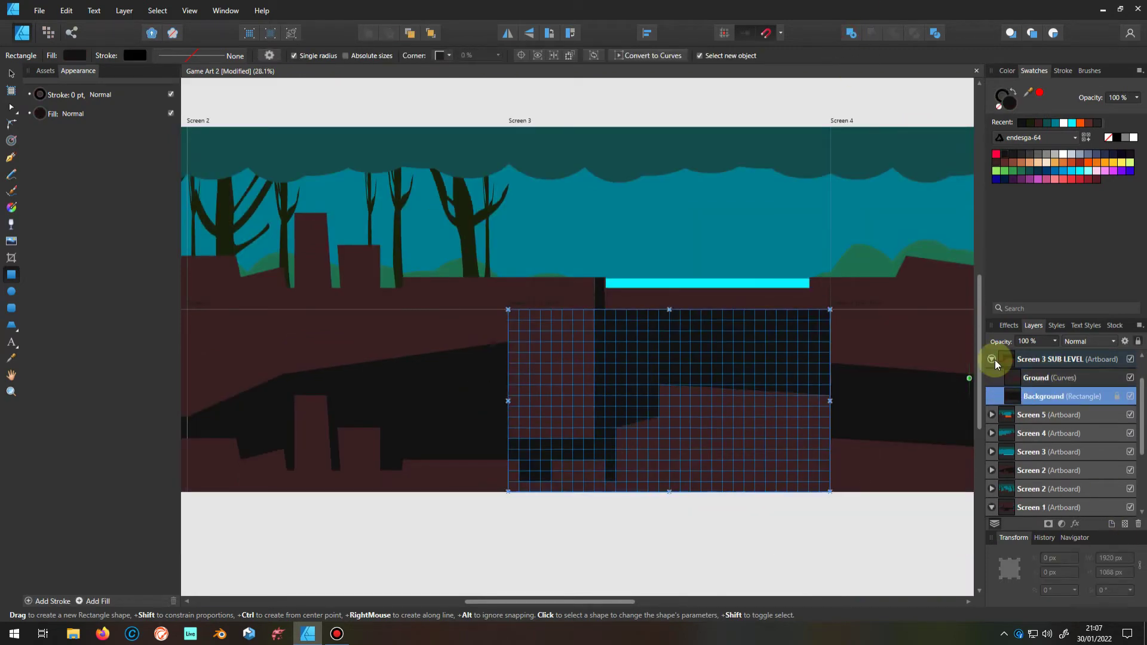
Draw a black rectangle over the tree trunk on Screen 1
scroll(819, 460, "down", 3)
left_click(1024, 472)
scroll(716, 418, "up", 5)
scroll(716, 418, "up", 2)
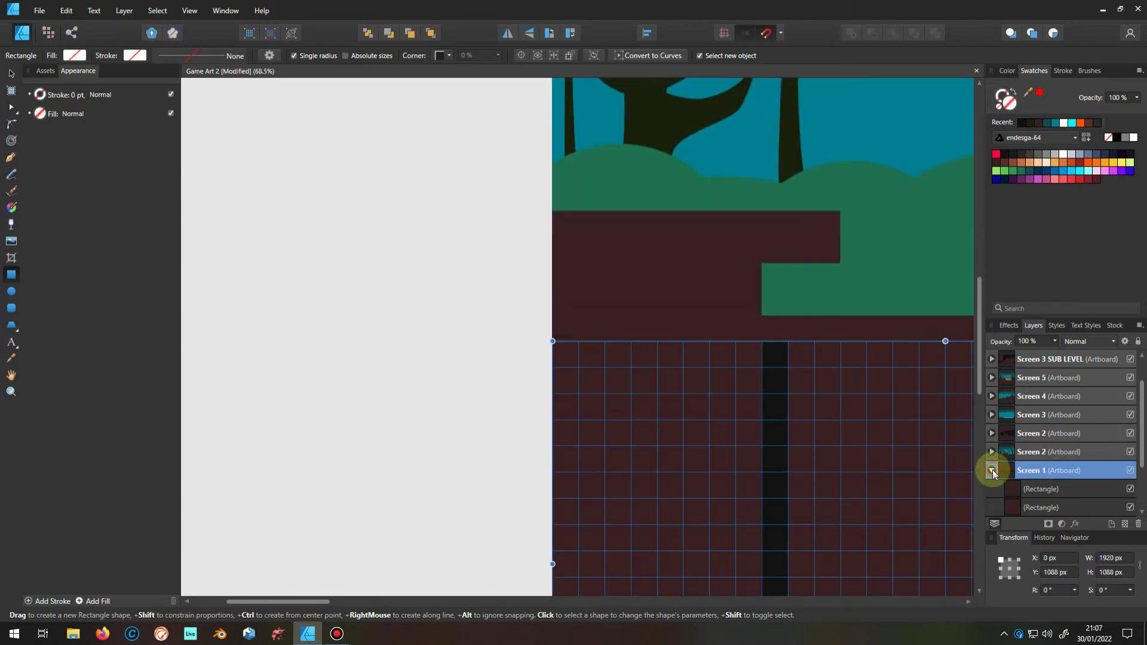
left_click(992, 470)
scroll(1029, 490, "down", 3)
left_click(464, 452)
scroll(666, 281, "up", 5)
left_click_drag(665, 287, 765, 387)
scroll(711, 353, "up", 3)
scroll(712, 353, "down", 4)
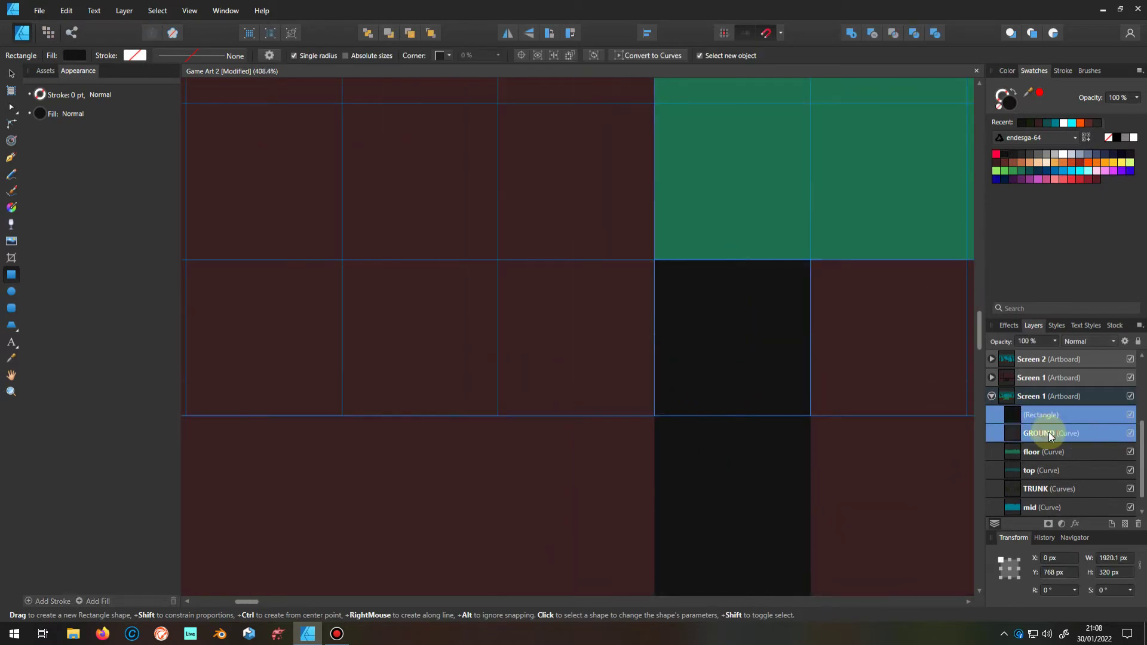
Divide Screen 1's GROUND along the trunk rectangle, keeping the trunk piece
left_click(1049, 433, "shift")
key("v")
scroll(466, 454, "down", 6)
key("ctrl+alt+shift+d")
left_click(1016, 433)
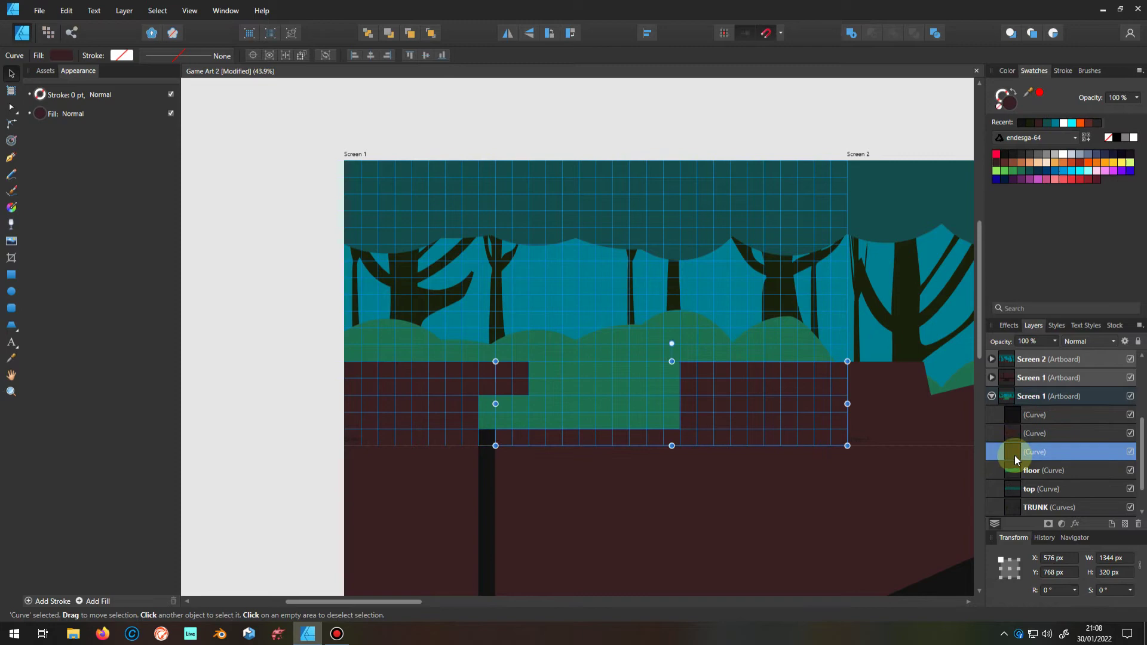
left_click(1033, 414)
key("Delete")
key("ctrl+z")
scroll(504, 441, "up", 4)
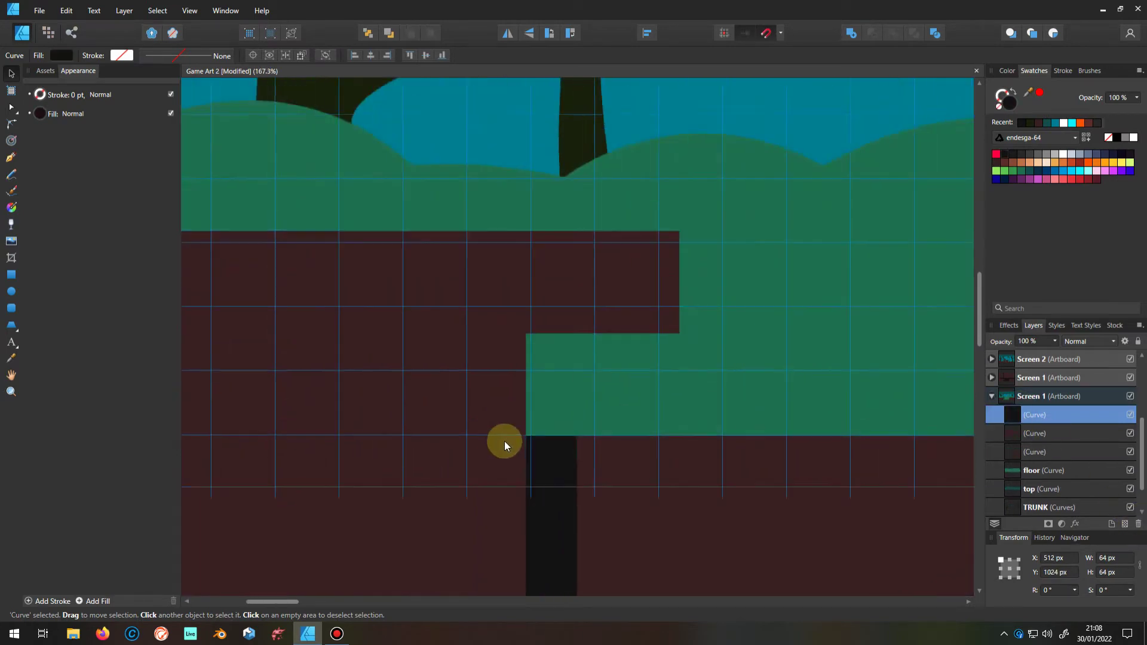
scroll(504, 441, "up", 1)
left_click(1011, 451)
left_click(1015, 432, "shift")
Select the sub level's red GROUND shape among the tunnel shapes
scroll(458, 427, "down", 3)
scroll(331, 348, "down", 2)
left_click(490, 490)
scroll(307, 367, "up", 4)
scroll(660, 416, "down", 2)
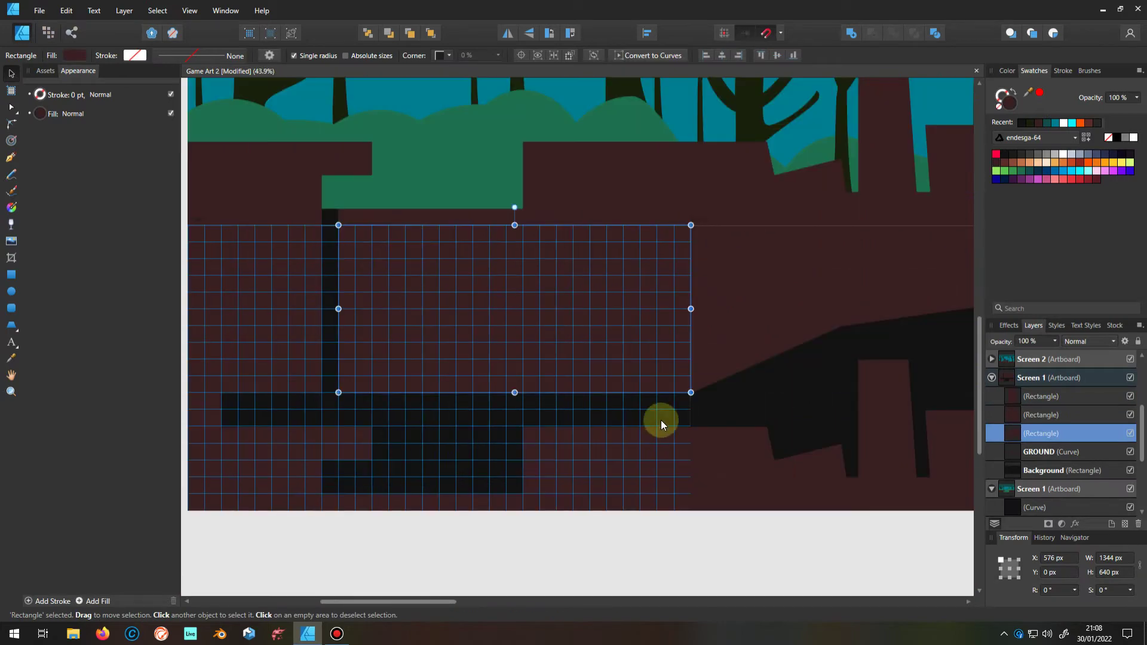
scroll(747, 302, "down", 1)
left_click(747, 303)
scroll(709, 435, "up", 3)
scroll(593, 333, "up", 2)
scroll(775, 439, "down", 2)
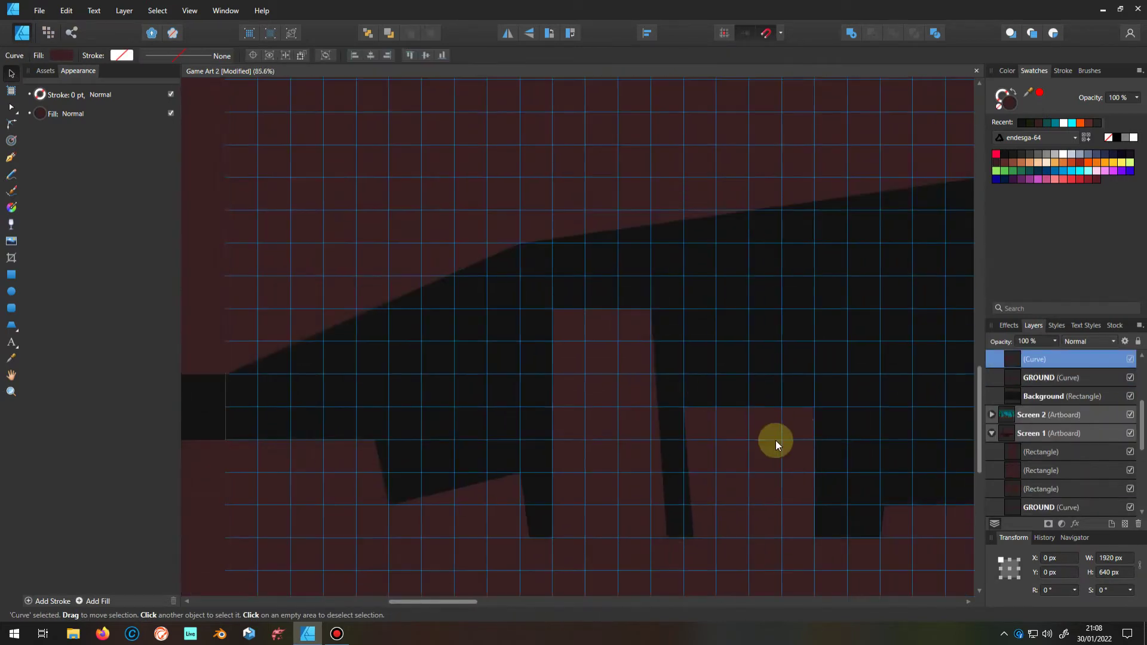
scroll(695, 544, "up", 2)
scroll(612, 510, "down", 1)
left_click(611, 510)
Straighten two slanted tunnel walls by moving GROUND's nodes
key("a")
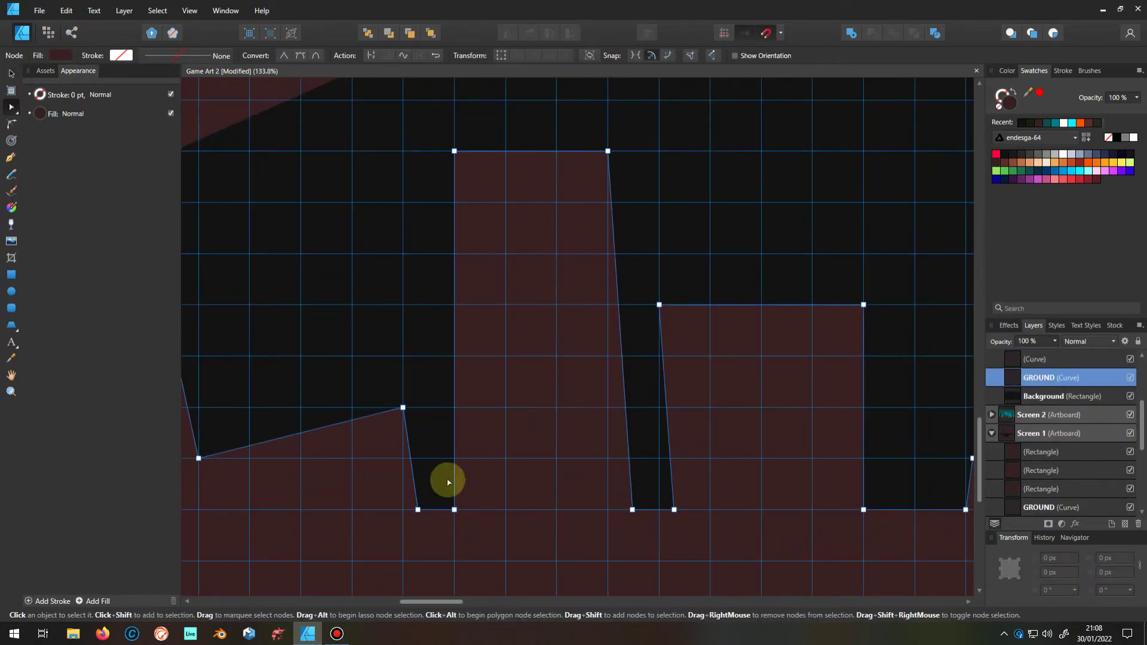
mouse_move(632, 510)
left_mouse_down()
mouse_move(618, 510)
mouse_move(659, 509)
left_mouse_up()
scroll(777, 484, "up", 3)
left_click_drag(736, 436, 722, 434)
scroll(454, 496, "down", 7)
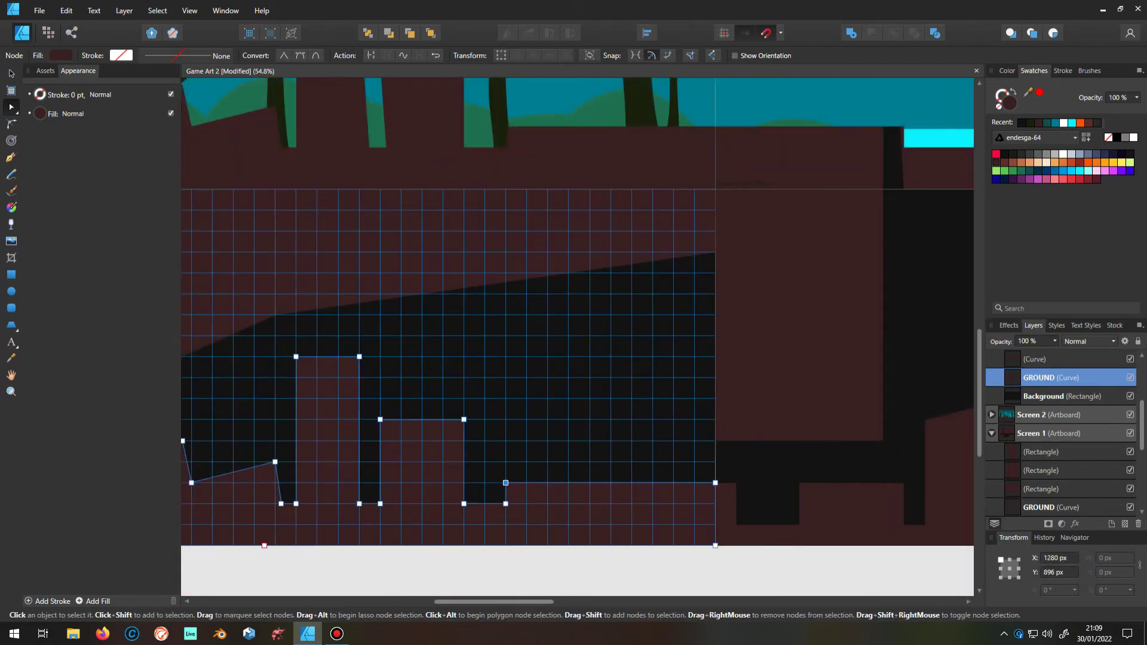
Draw a 192 px-high bottom block and merge it with GROUND into one Ground shape
key("m")
mouse_move(574, 441)
left_mouse_down()
mouse_move(646, 474)
mouse_move(654, 503)
left_mouse_up()
left_click(1051, 396, "shift")
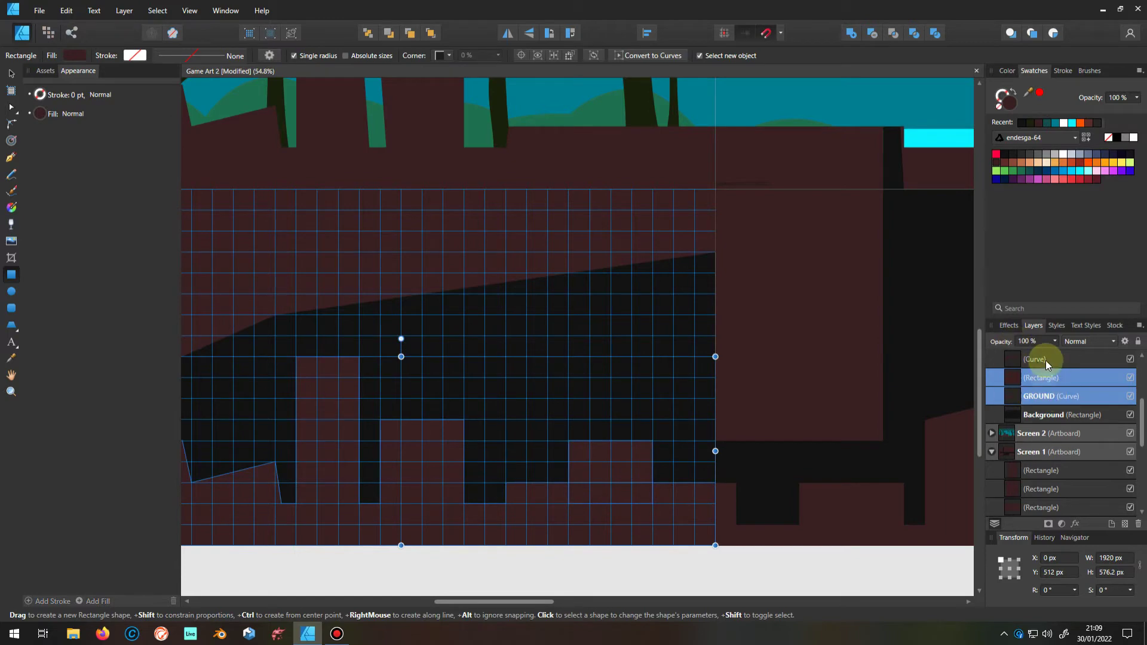
left_click(1046, 360, "shift")
scroll(1052, 388, "up", 2)
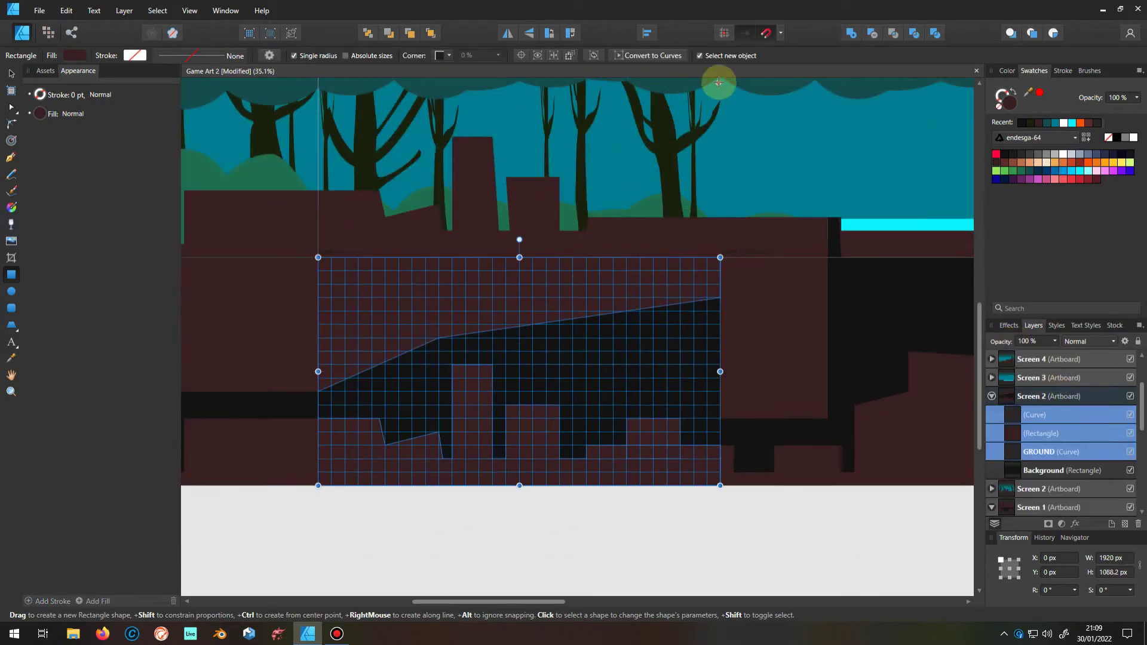
left_click(849, 37)
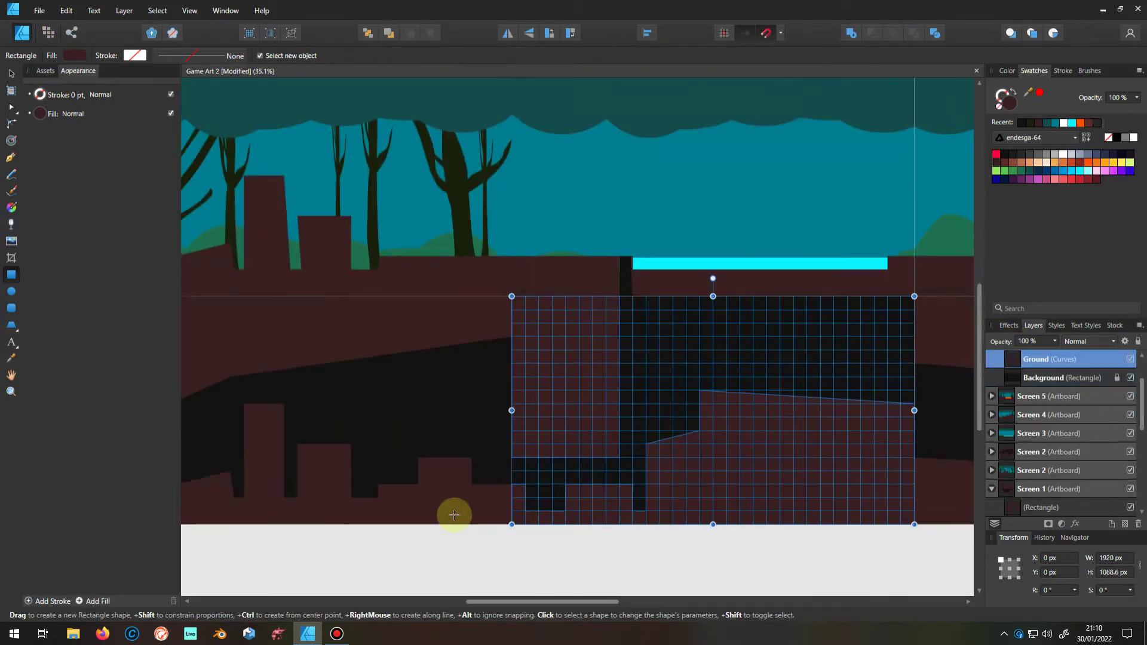
Draw a 1344 × 192 px block under the cyan platform, top edge at the artboard top, left edge at 576 px
scroll(342, 453, "up", 3)
scroll(627, 233, "down", 3)
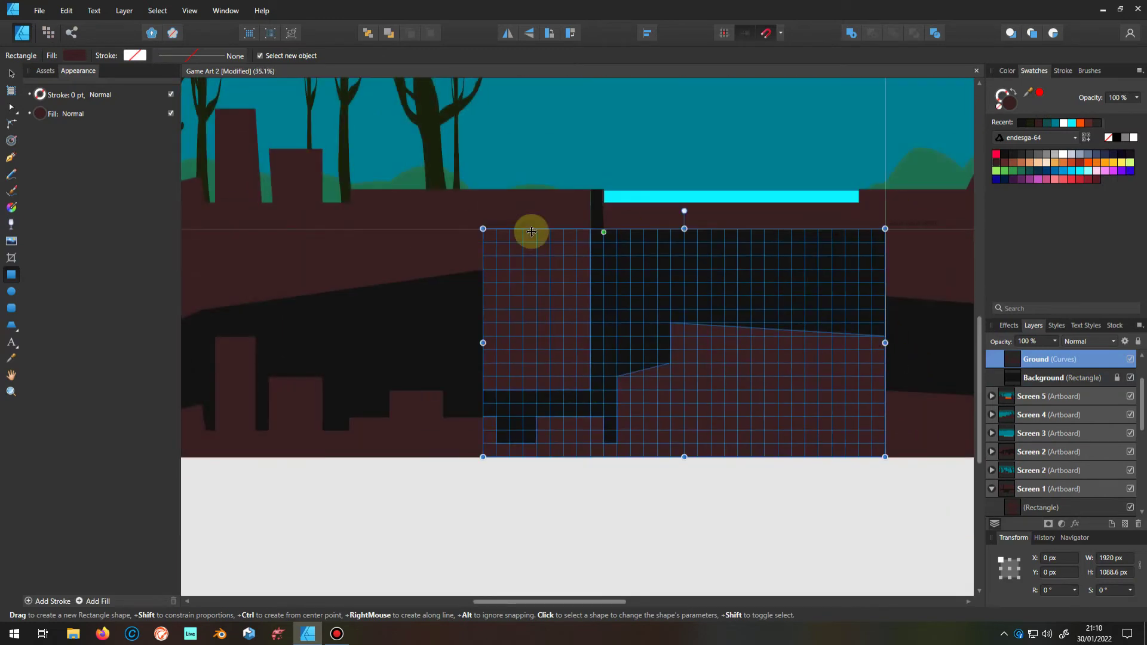
scroll(655, 306, "up", 2)
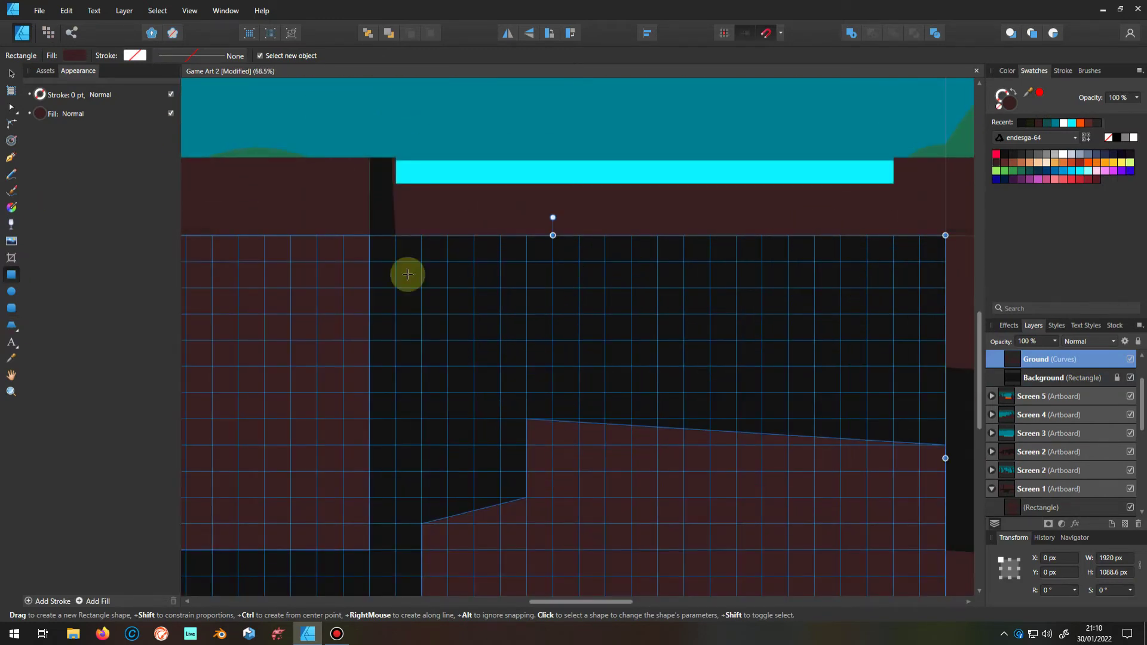
left_click_drag(385, 240, 944, 314)
scroll(574, 232, "up", 2)
key("v")
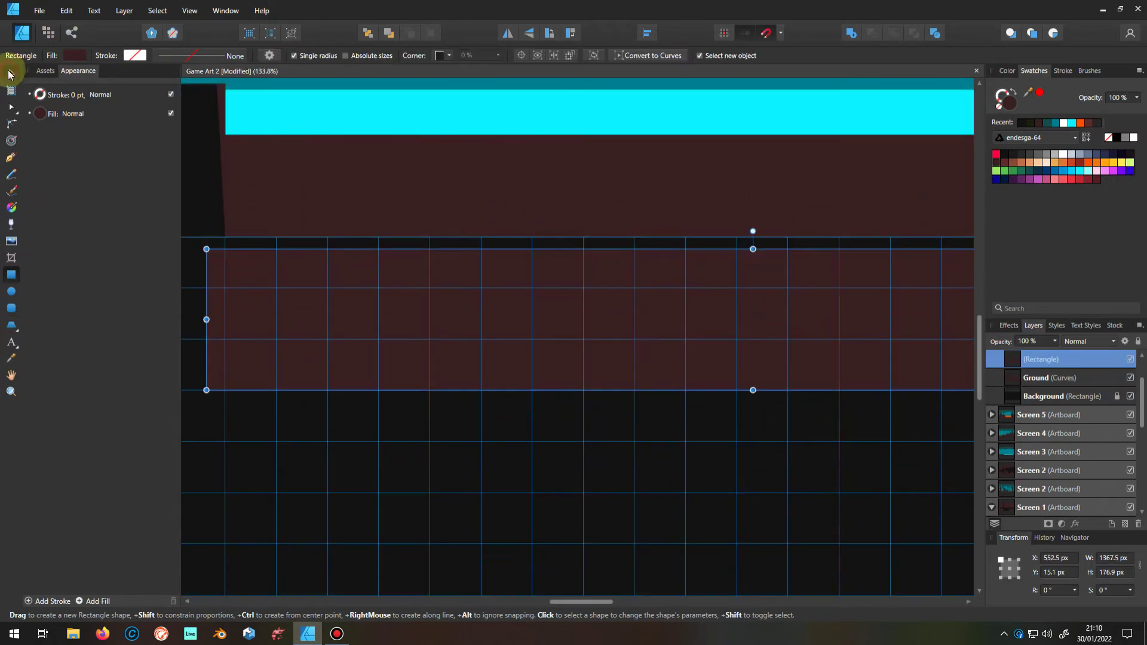
left_click_drag(750, 248, 753, 237)
left_click_drag(214, 318, 225, 313)
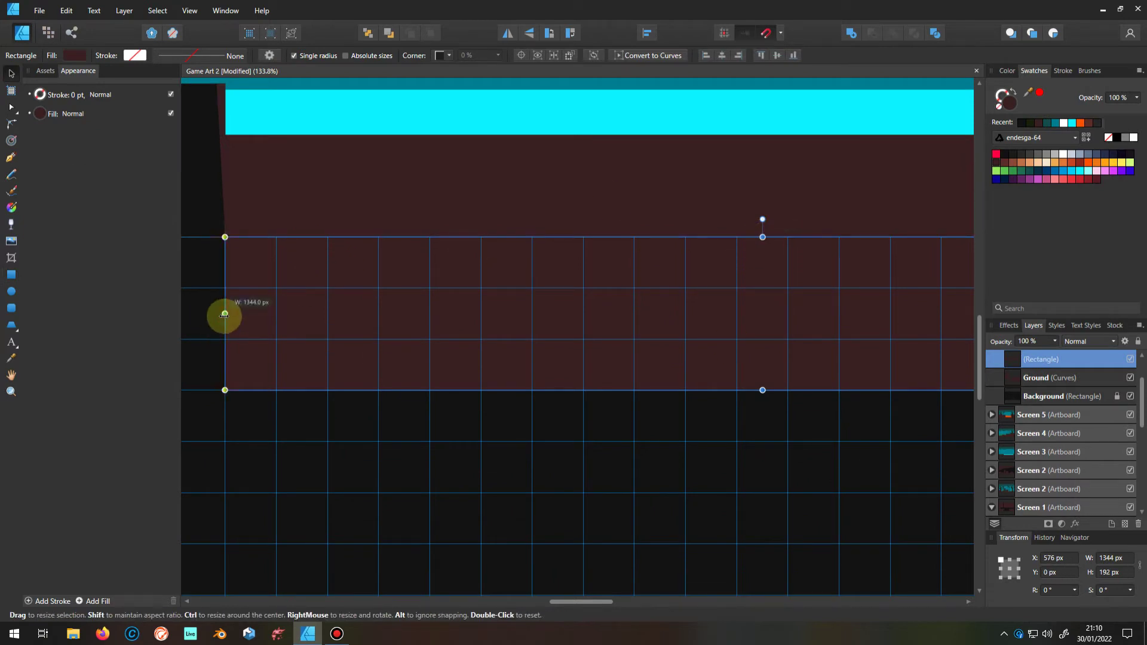
scroll(736, 351, "down", 1)
scroll(752, 359, "up", 3)
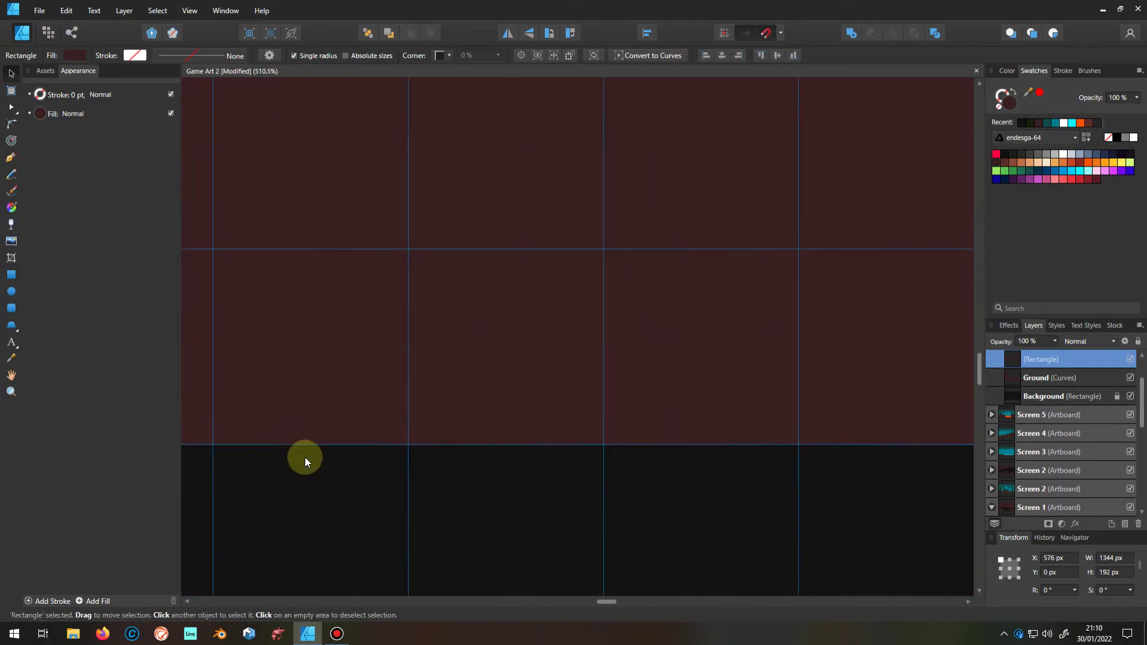
scroll(615, 418, "down", 4)
scroll(637, 401, "down", 2)
scroll(664, 339, "up", 2)
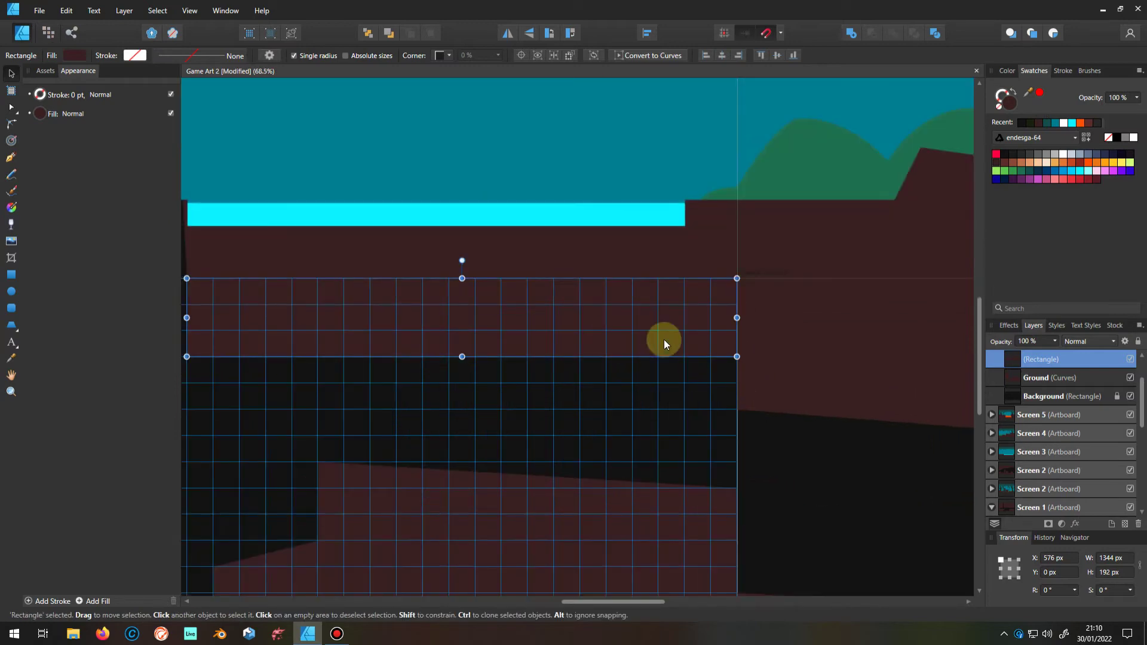
Convert the block to curves, lower its bottom-right node to slope it, and Add it into Ground
left_click(636, 59)
scroll(699, 371, "up", 3)
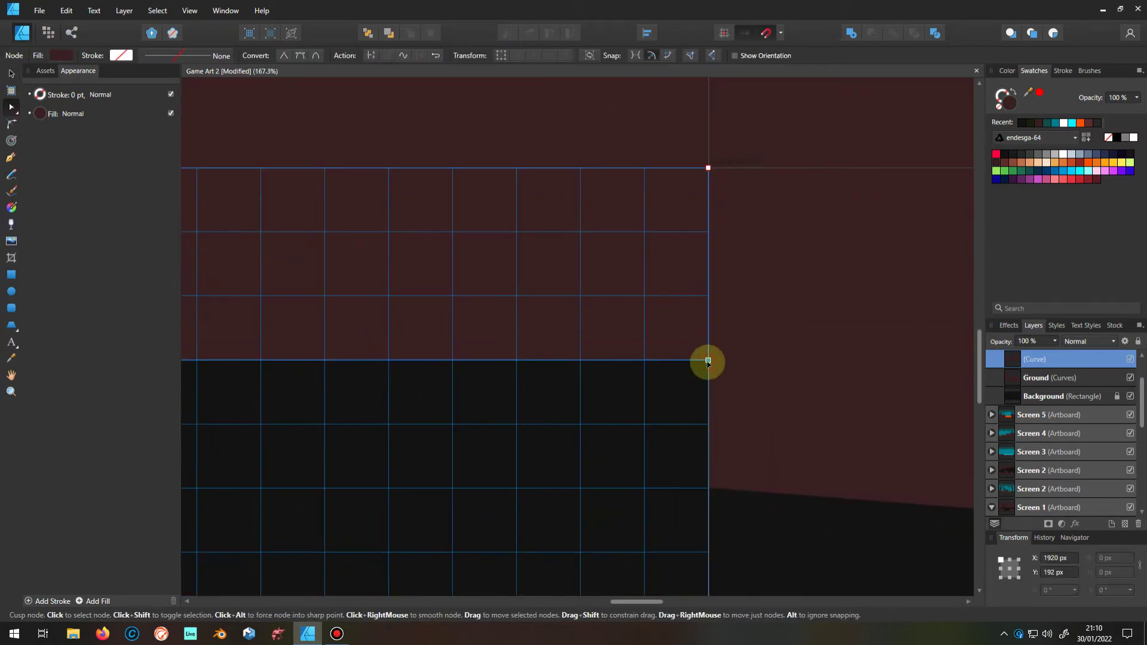
left_click_drag(703, 360, 712, 487)
scroll(712, 487, "down", 3)
scroll(716, 417, "down", 2)
scroll(596, 389, "down", 2)
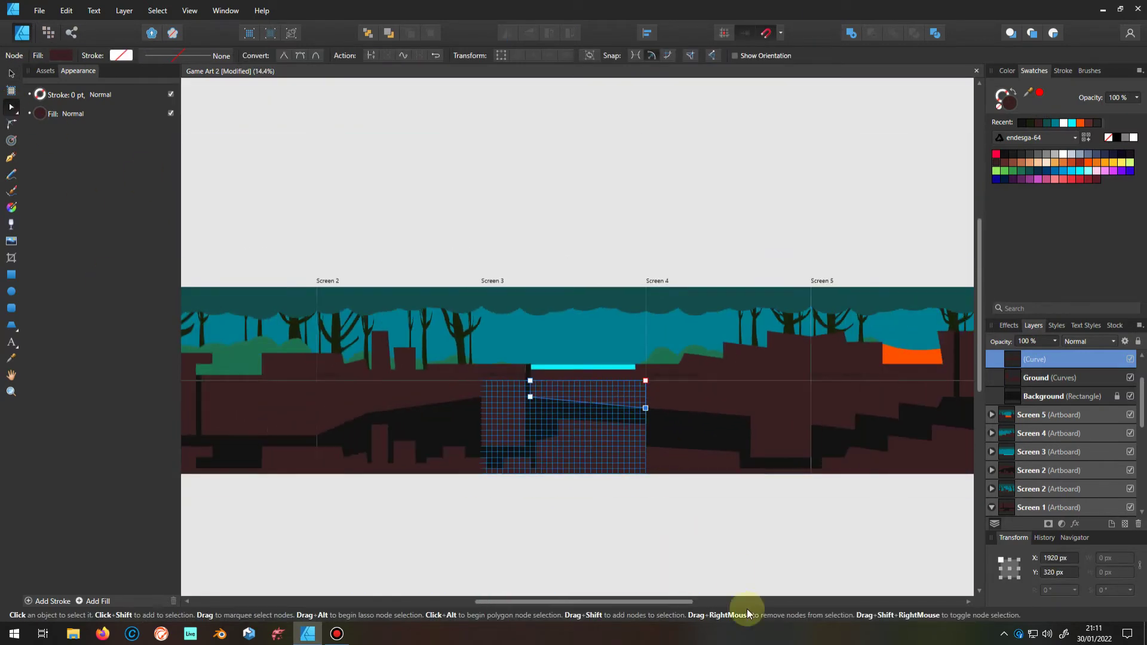
left_click(11, 74)
left_click(1049, 377, "shift")
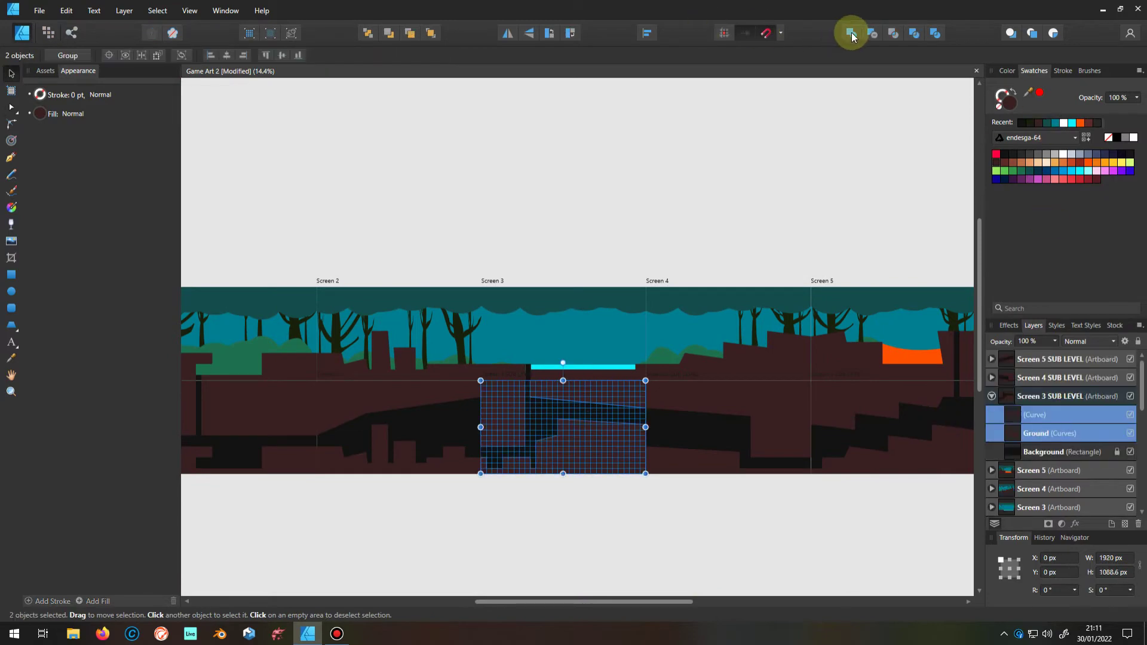
left_click(852, 37)
Turn off View > Show Grid and zoom out to see all five artboards
left_click(189, 10)
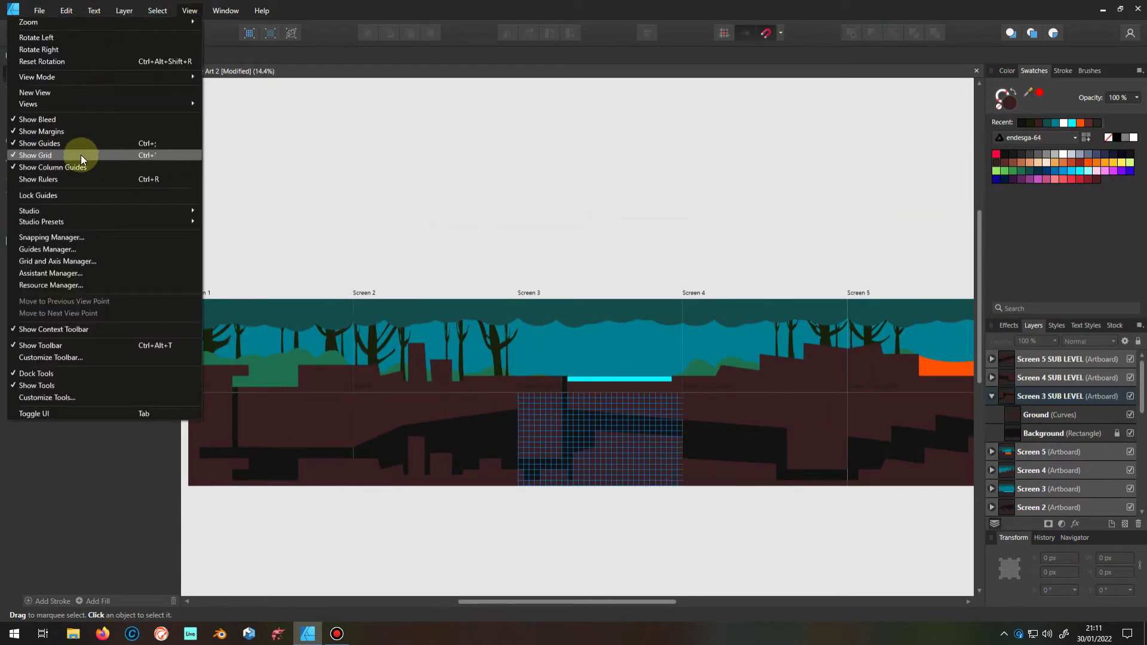
left_click(81, 155)
scroll(539, 471, "up", 2)
scroll(630, 411, "up", 3)
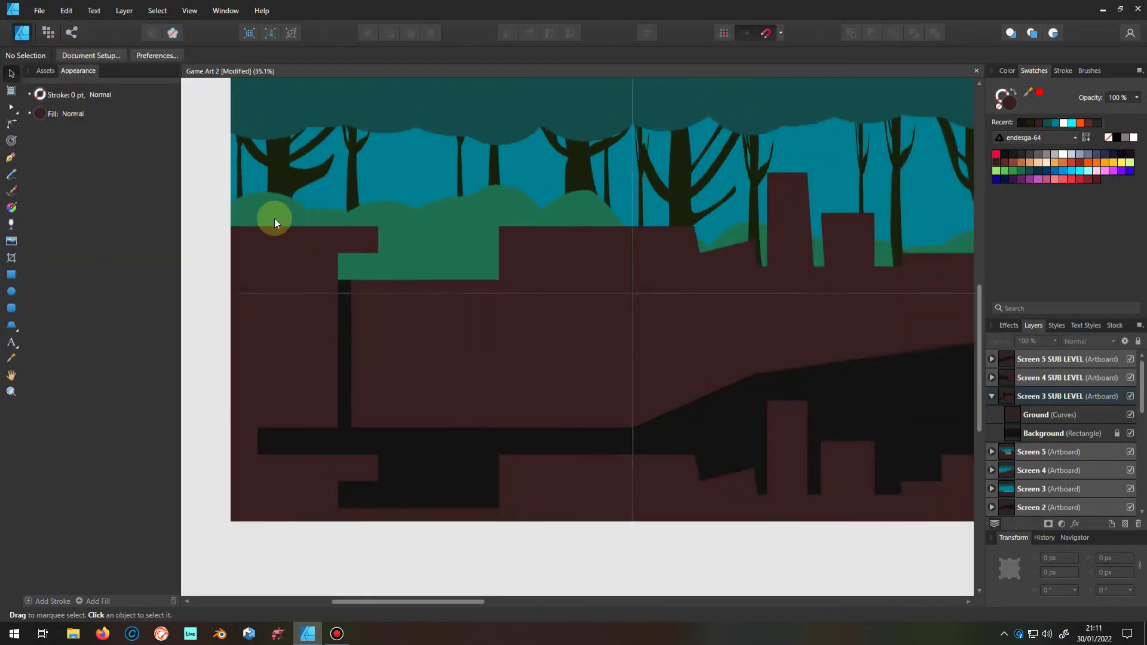
scroll(274, 221, "down", 3)
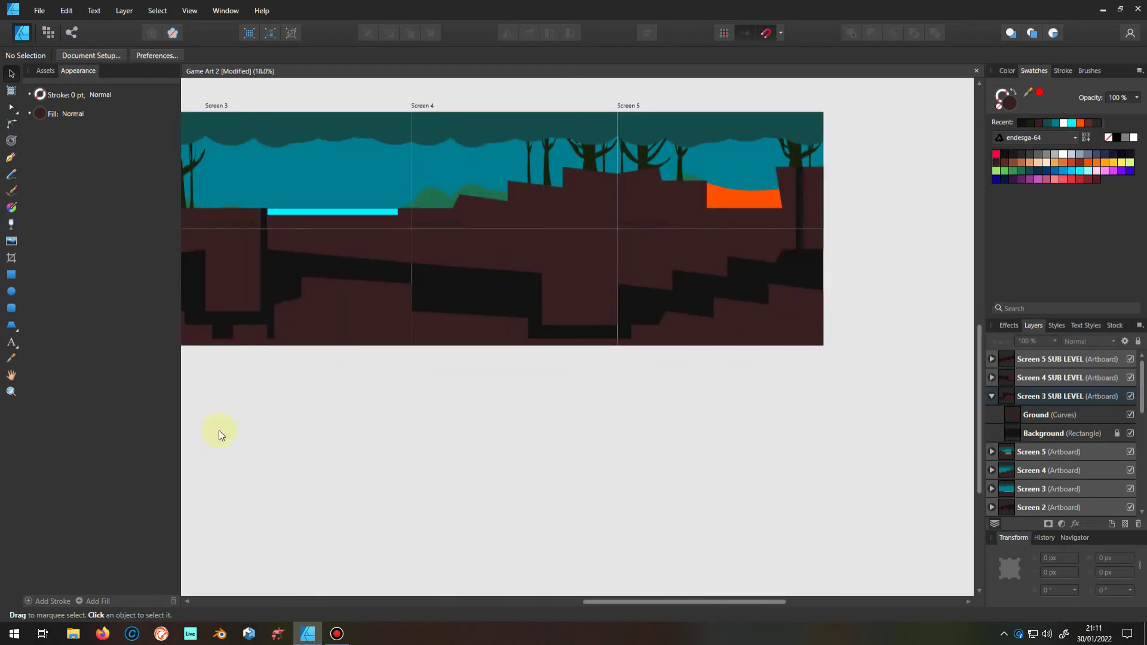
scroll(482, 403, "down", 1)
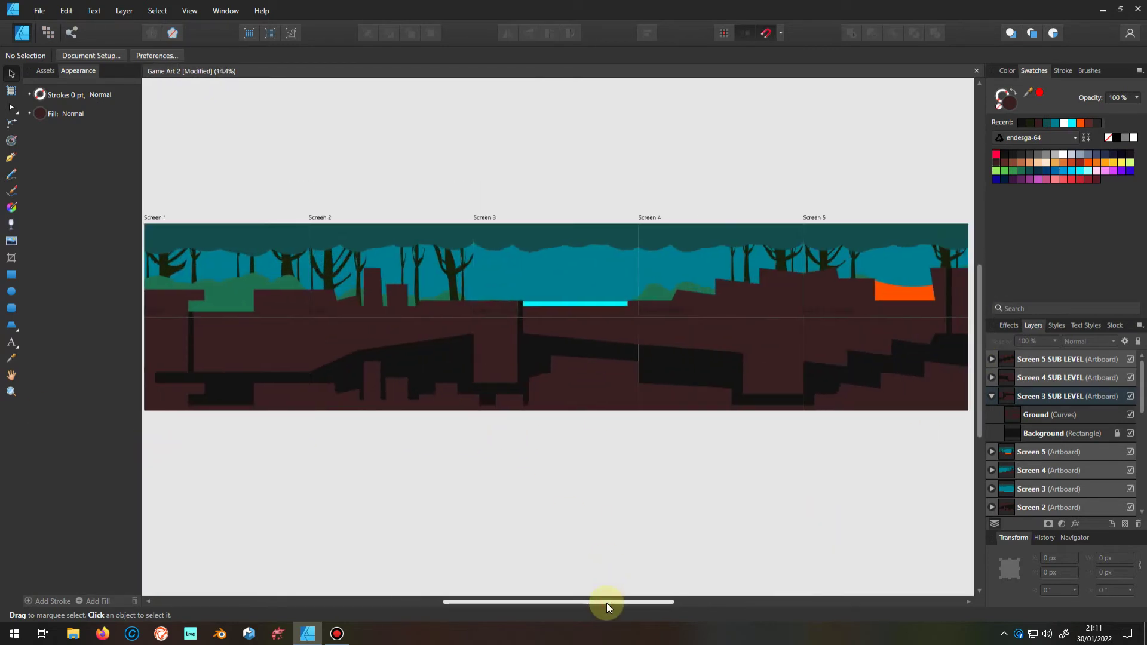
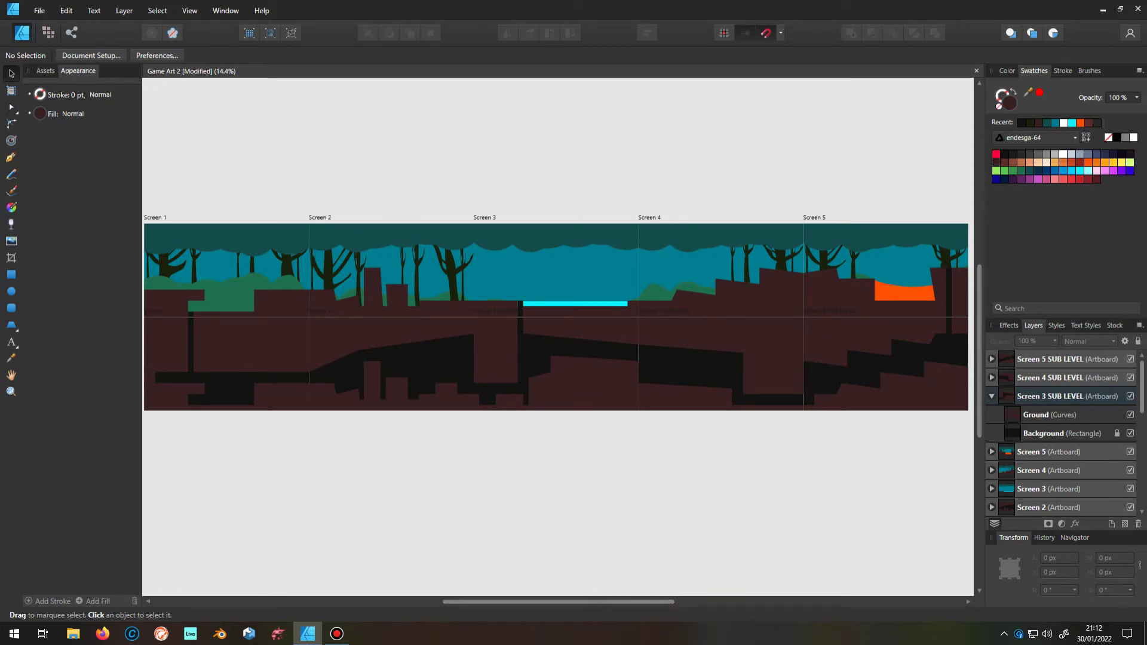
Refill the Screen 5 Lava Pit curve cyan so it reads as water
scroll(933, 202, "up", 2)
left_click(902, 246)
scroll(1092, 478, "down", 3)
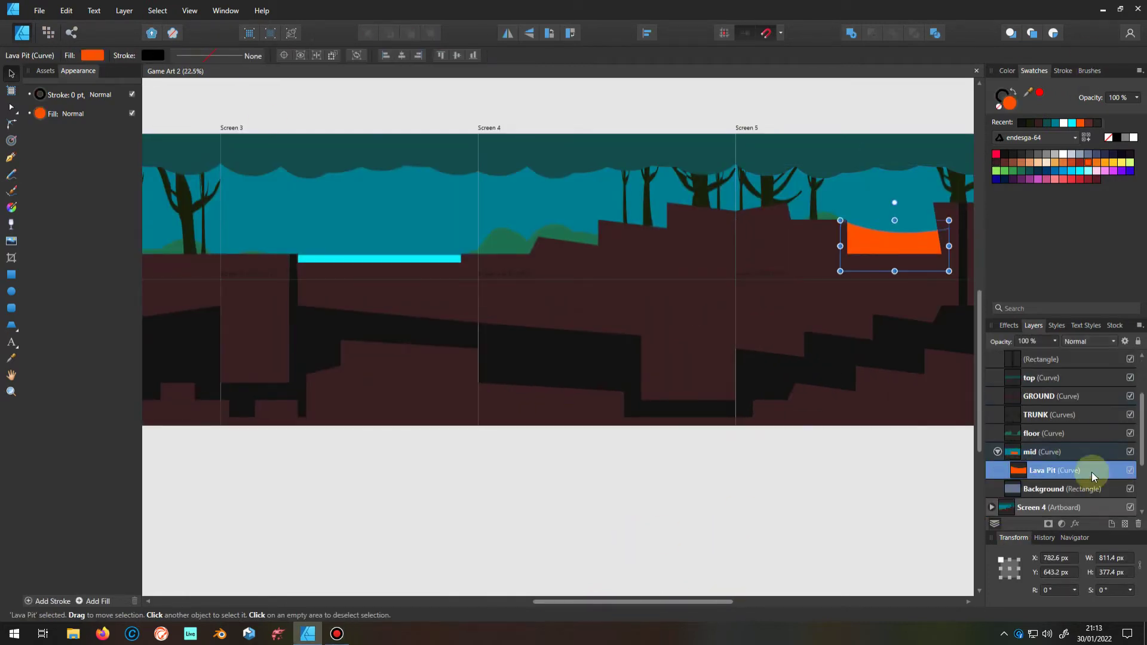
left_click(1072, 123)
scroll(633, 271, "down", 2)
left_click(876, 135)
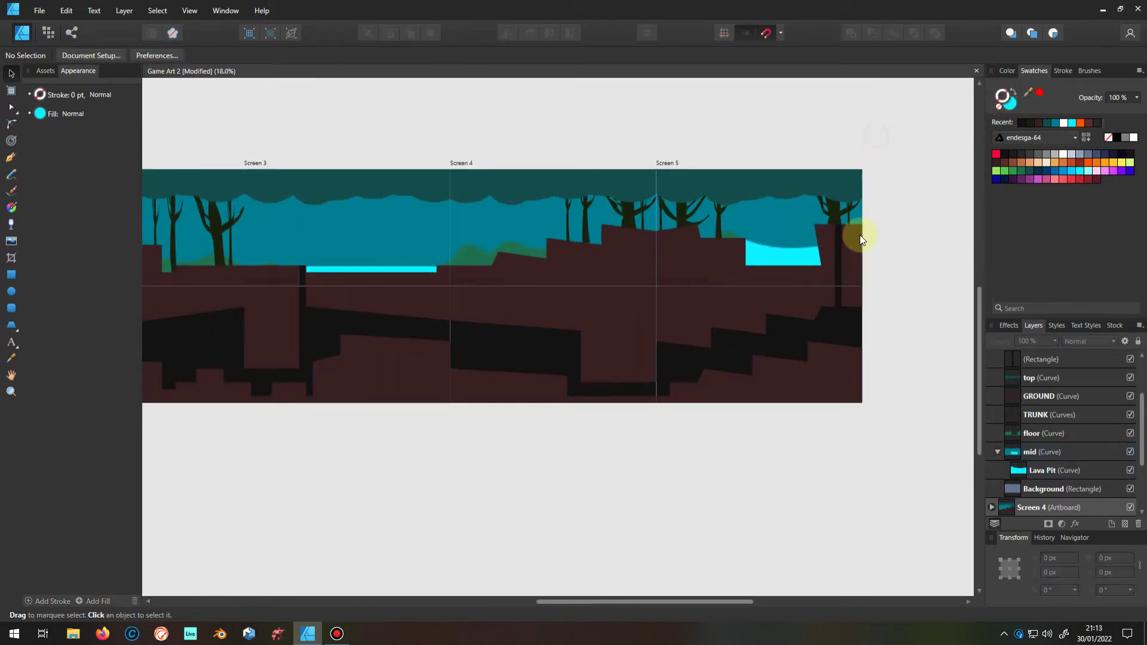
left_click(11, 275)
Draw a thin bar below the Screen 5 canopy, colour it grey and 7.6 px high
left_click_drag(807, 196, 805, 196)
scroll(805, 195, "up", 4)
key("v")
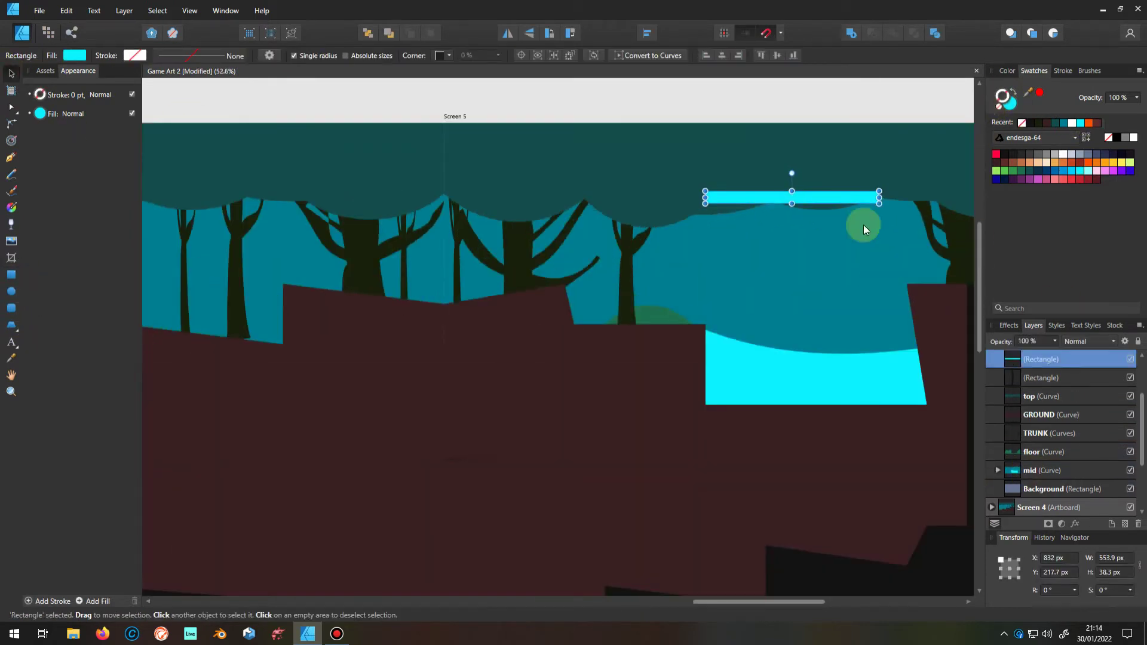
left_click_drag(767, 221, 767, 226)
scroll(767, 226, "up", 1)
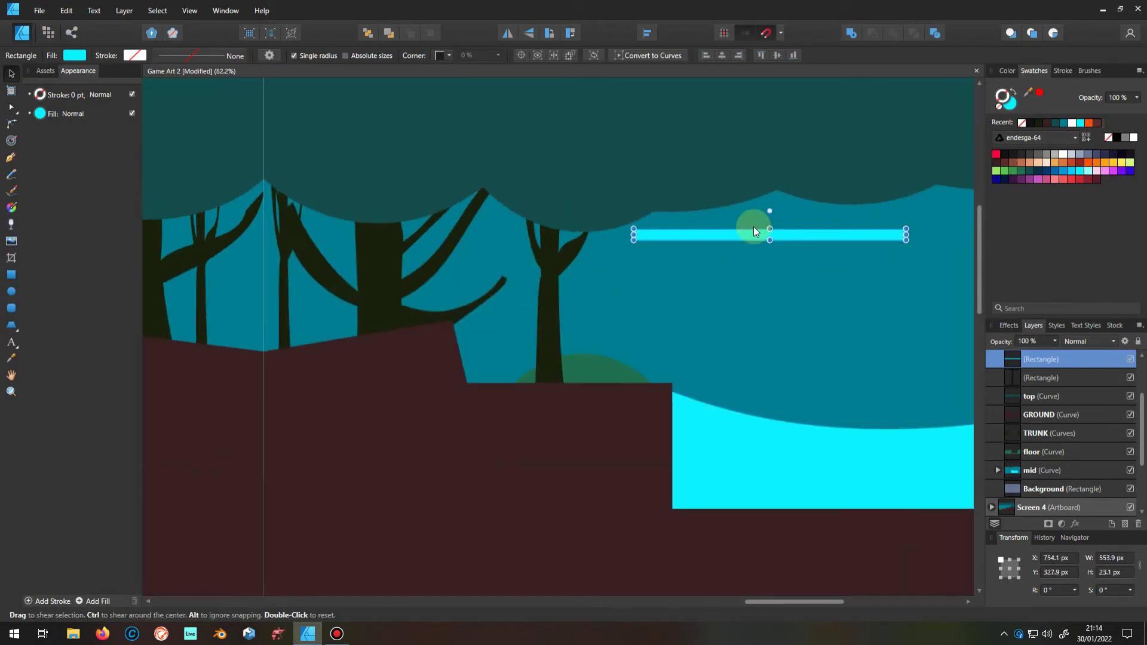
left_click(1037, 152)
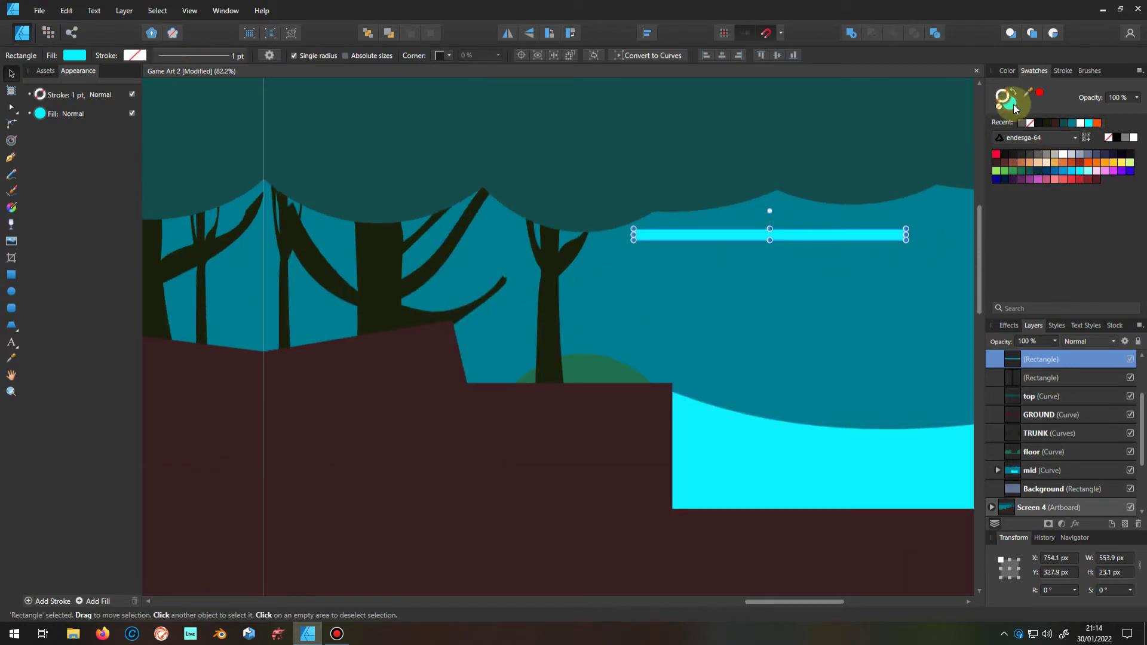
scroll(653, 251, "up", 1)
scroll(653, 248, "up", 6)
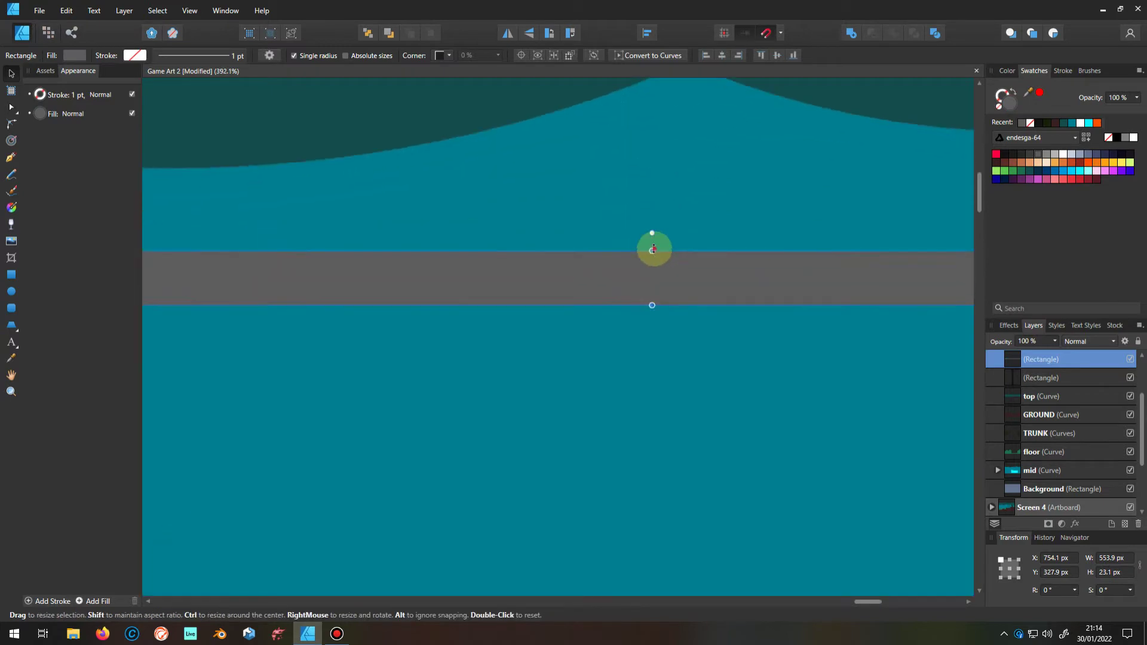
left_click_drag(653, 248, 653, 284)
scroll(629, 317, "down", 4)
scroll(605, 191, "down", 2)
Convert the bar to curves and lift its ends to the canopy, sagging the middle into a rope
key("ctrl+Return")
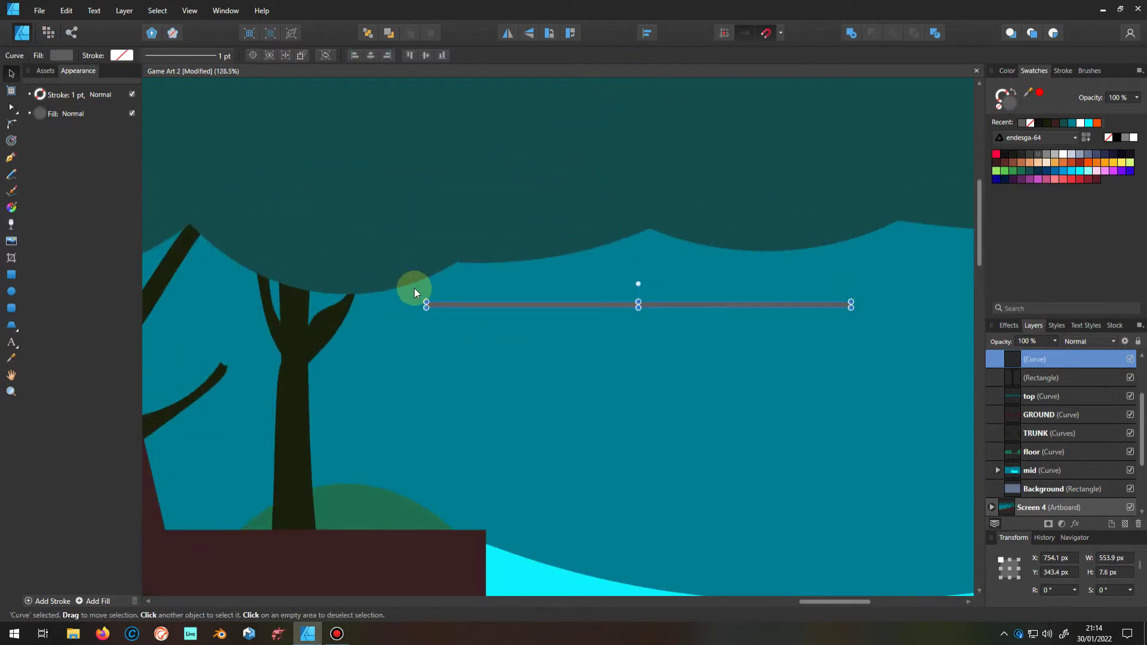
left_click(445, 326)
left_click(553, 309)
left_click(10, 107)
left_click_drag(425, 305, 423, 274)
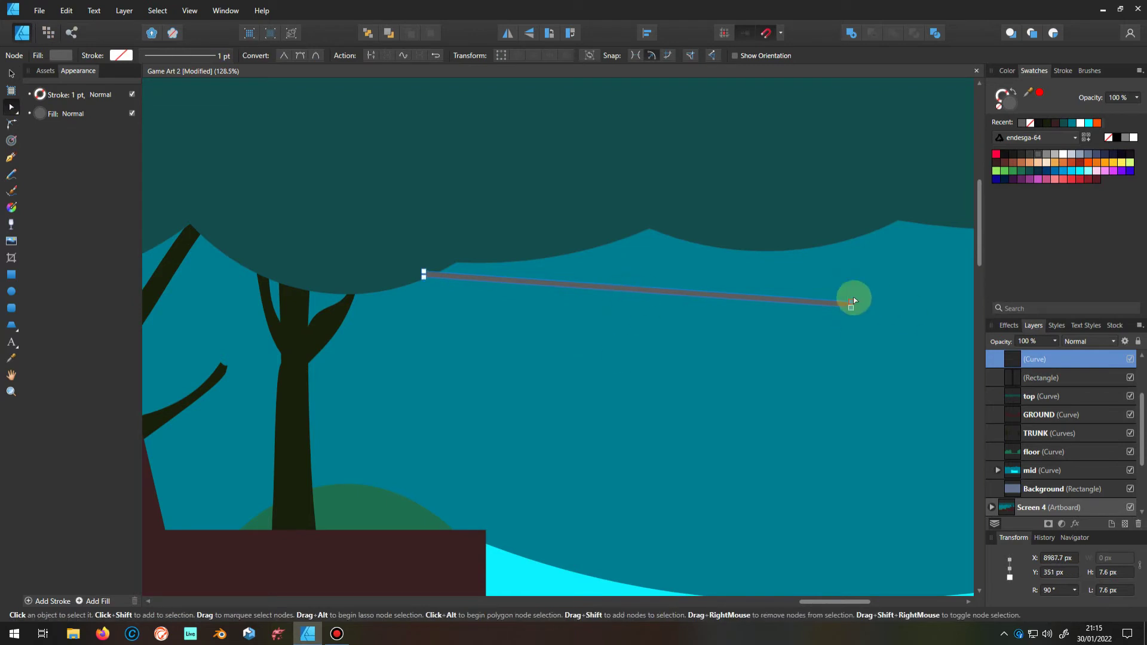
left_click_drag(853, 298, 850, 234)
mouse_move(636, 370)
left_mouse_down()
mouse_move(626, 403)
mouse_move(647, 396)
left_mouse_up()
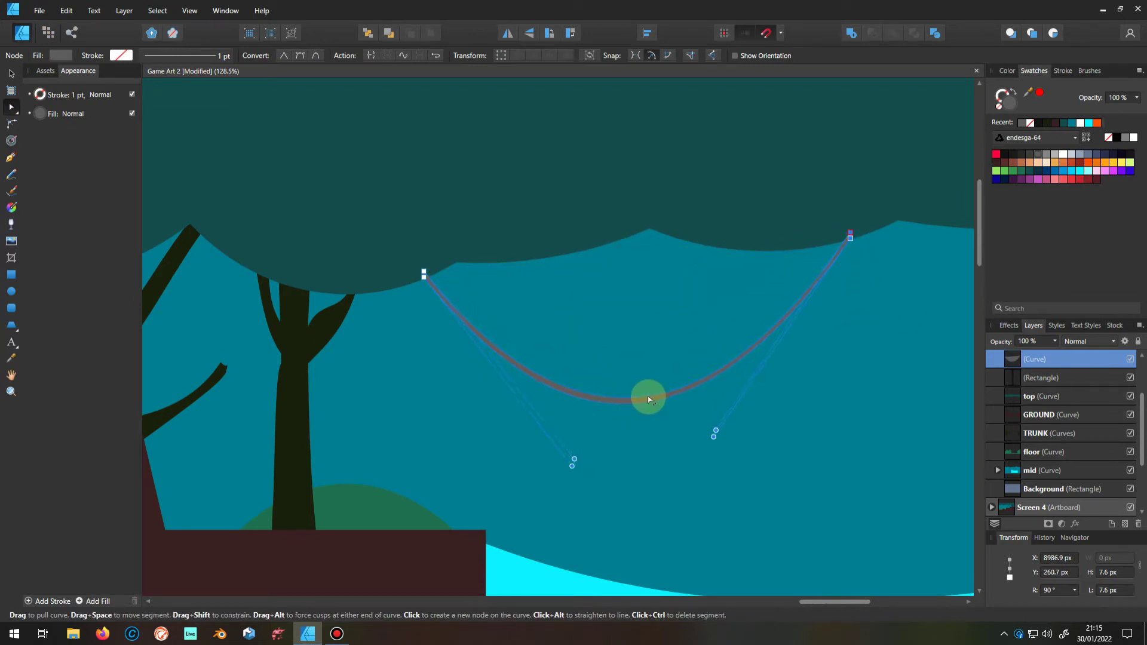
left_click(851, 238)
left_click_drag(845, 240, 712, 236)
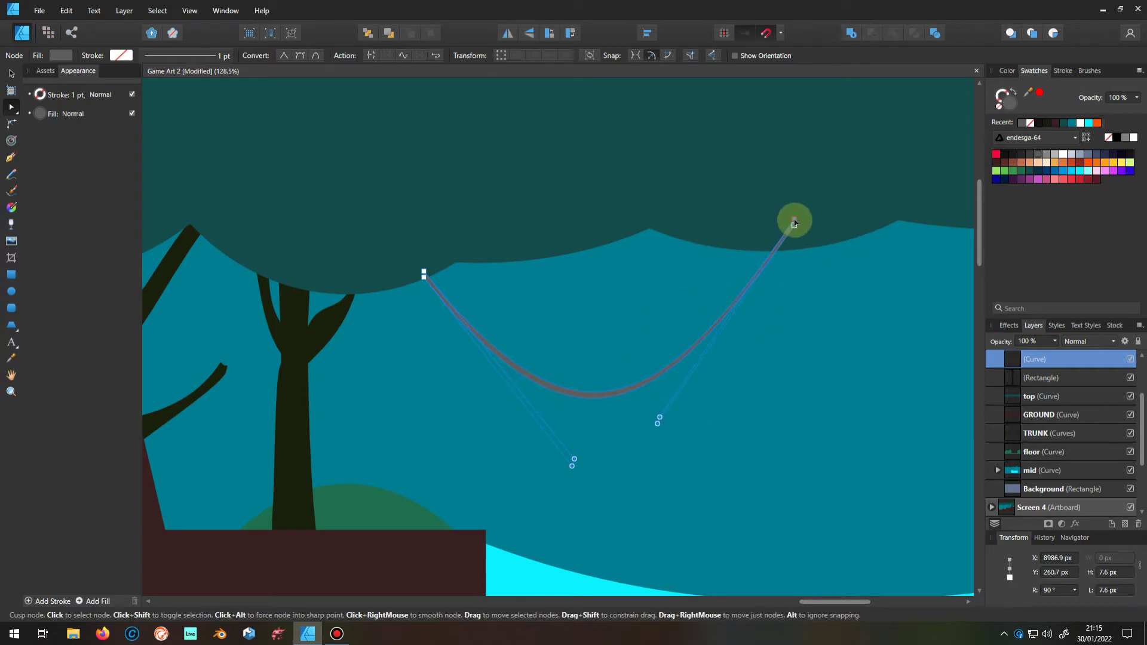
scroll(590, 282, "down", 2)
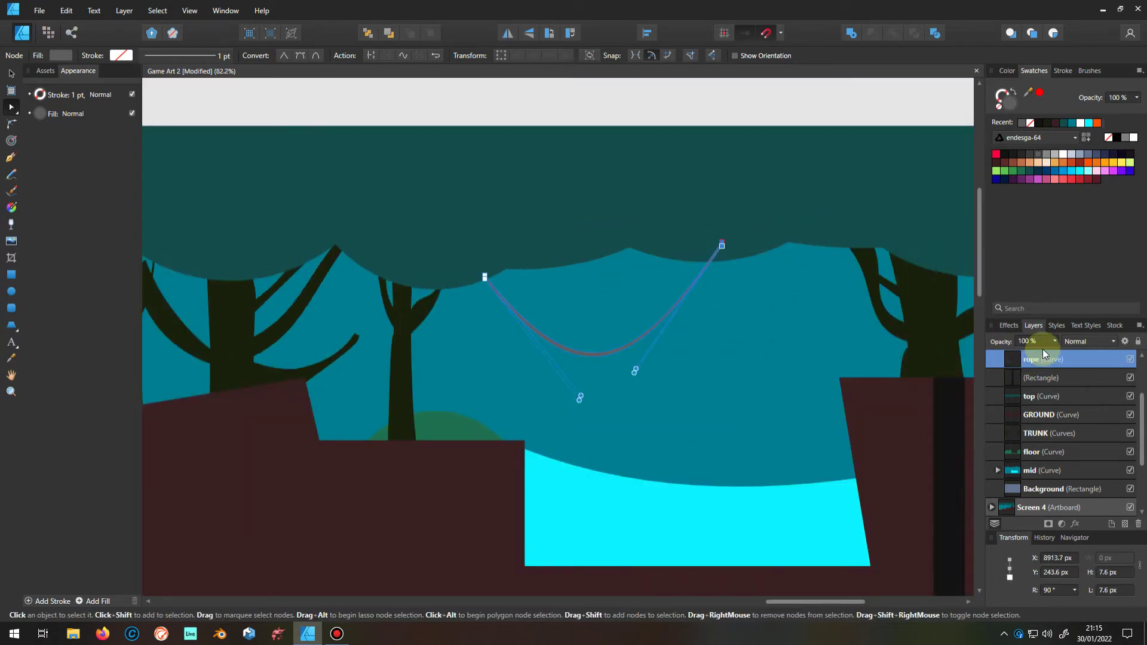
left_click(636, 332)
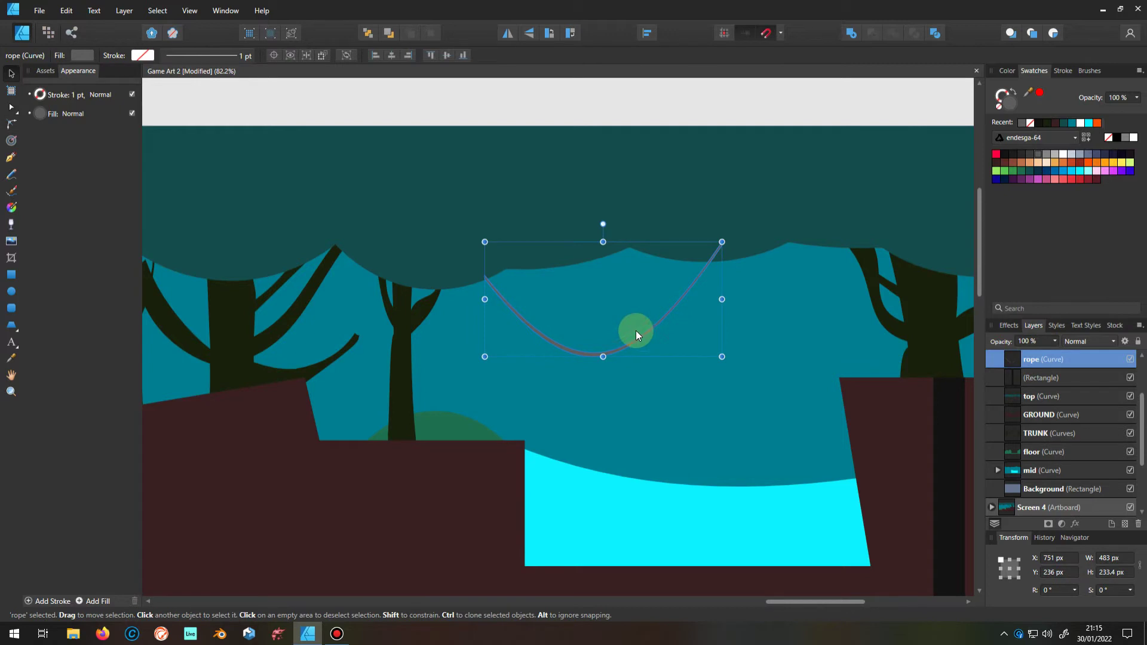
Duplicate the rope to the right and tilt the copy so it crosses the first
left_click_drag(790, 338, 782, 335)
right_click(782, 336)
left_click(568, 211)
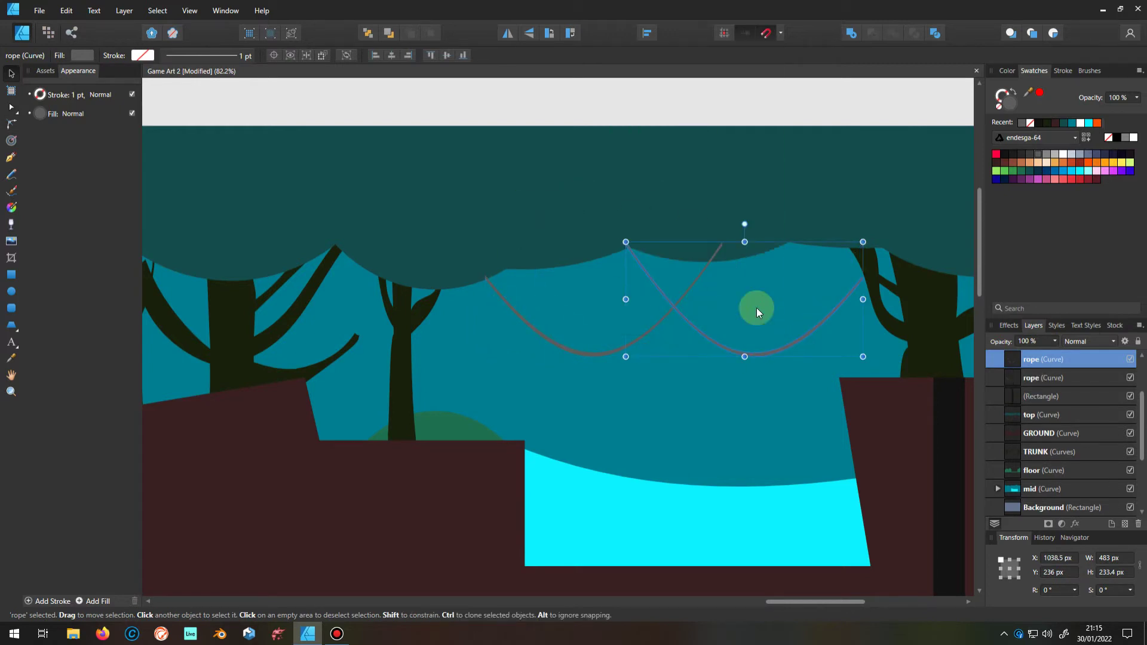
mouse_move(716, 205)
left_mouse_down()
mouse_move(703, 210)
mouse_move(705, 202)
left_mouse_up()
left_click_drag(717, 283, 727, 287)
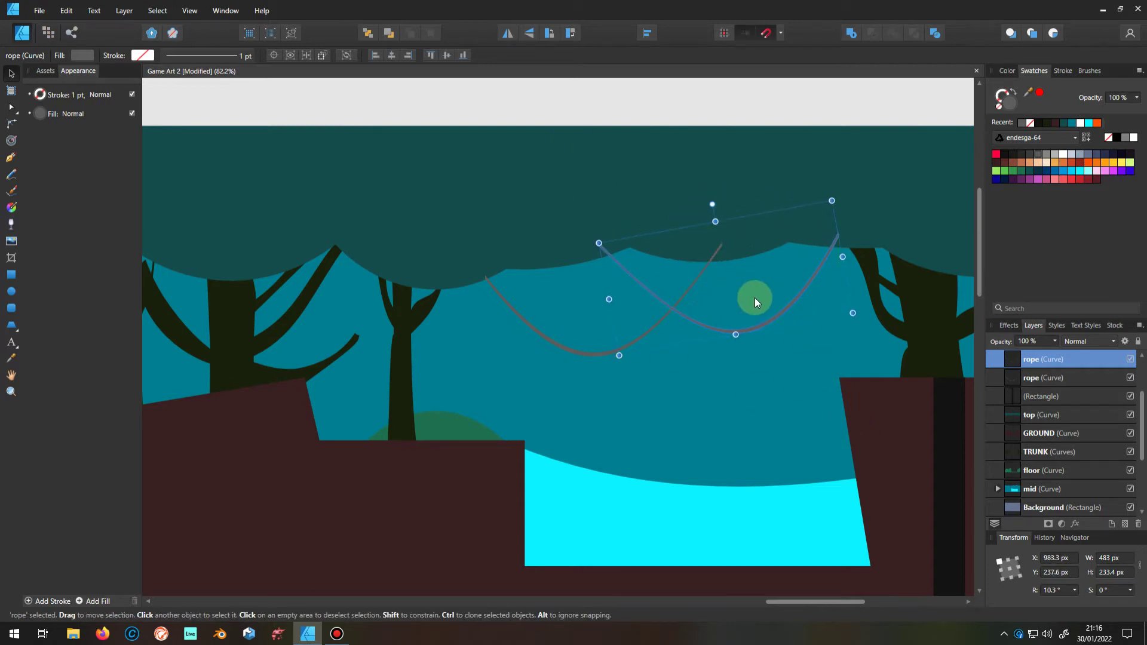
Group both ropes as 'Ropes' and move the group lower in the stacking order
left_click(1042, 378)
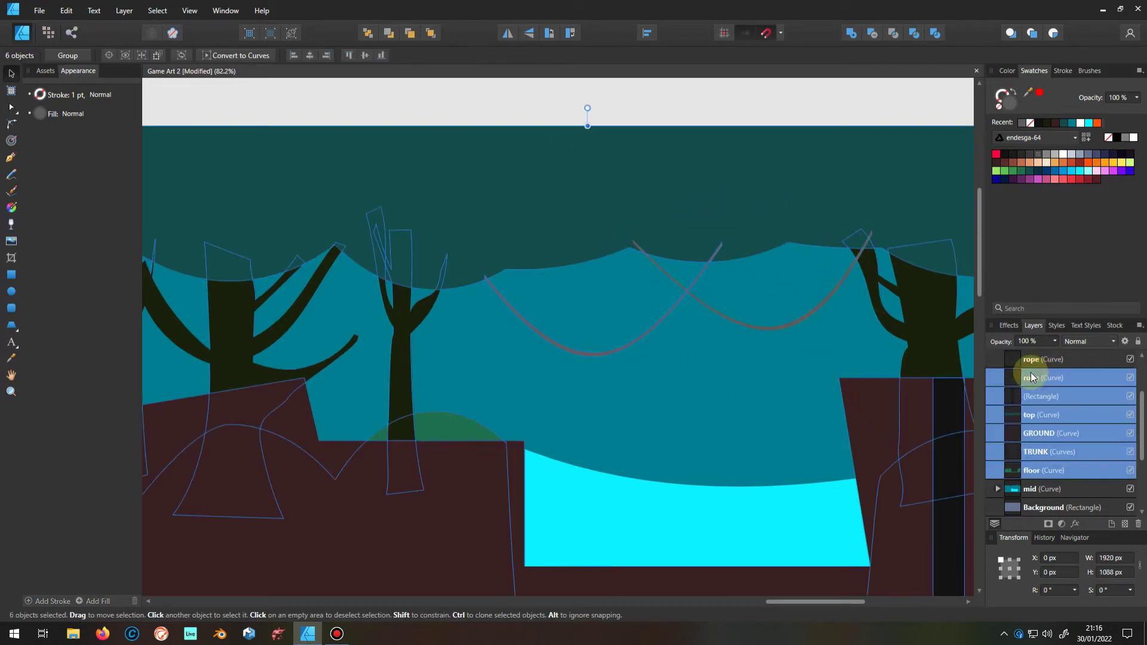
left_click(1035, 362, "shift")
key("ctrl+g")
double_click(1052, 359)
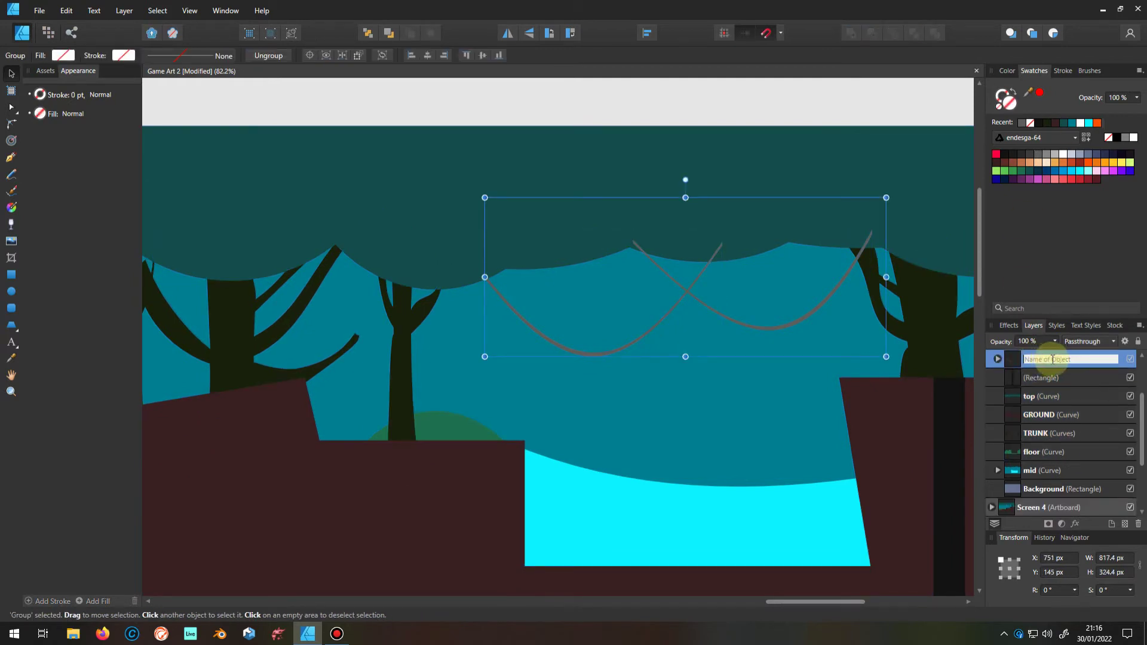
type("Ropes")
key("Return")
left_click(388, 32)
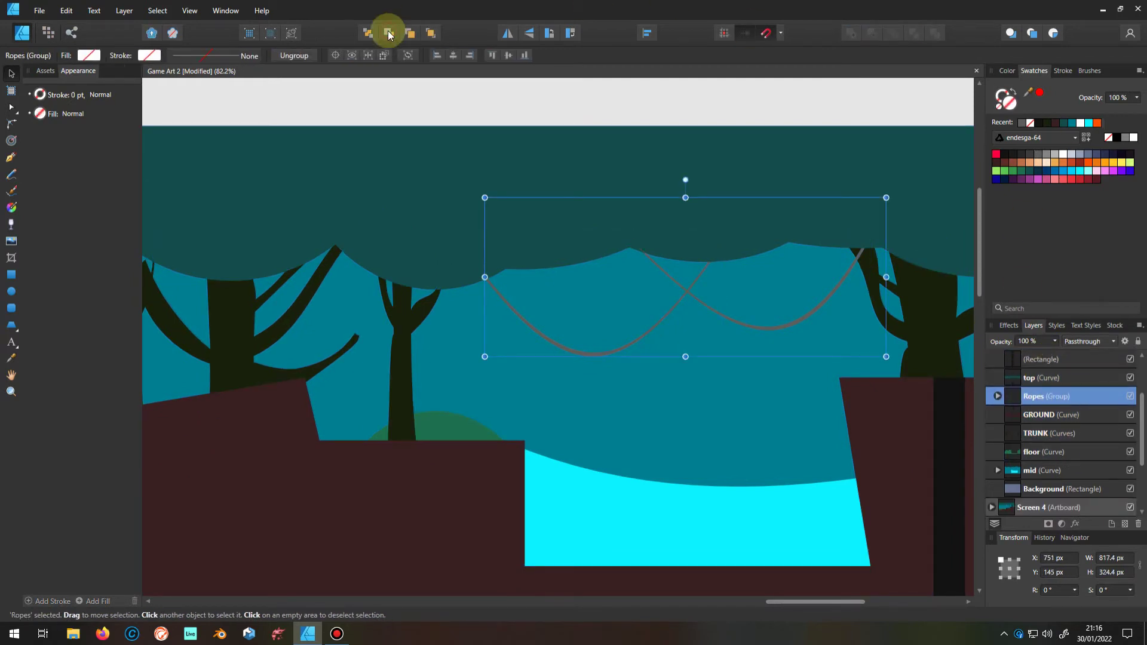
Make the ropes black inside the Ropes group
left_click(996, 396)
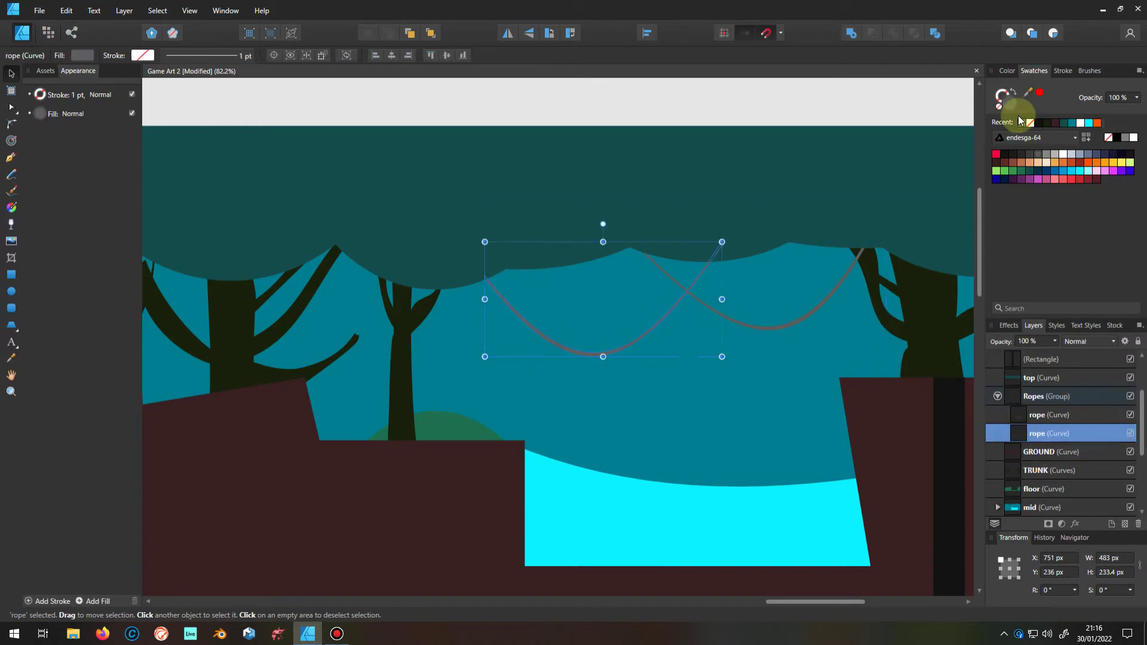
key("alt+bracketright")
left_click(1039, 124)
scroll(607, 358, "up", 3)
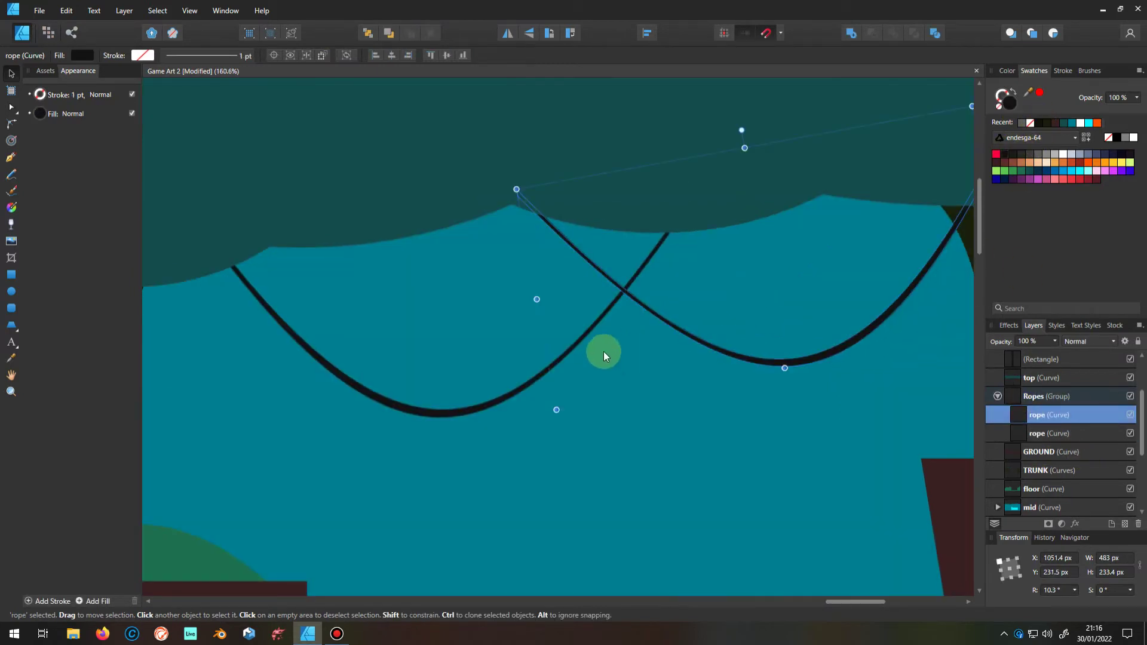
scroll(781, 307, "up", 2)
scroll(730, 366, "down", 8)
scroll(891, 393, "down", 2)
left_click(891, 393)
scroll(828, 284, "down", 2)
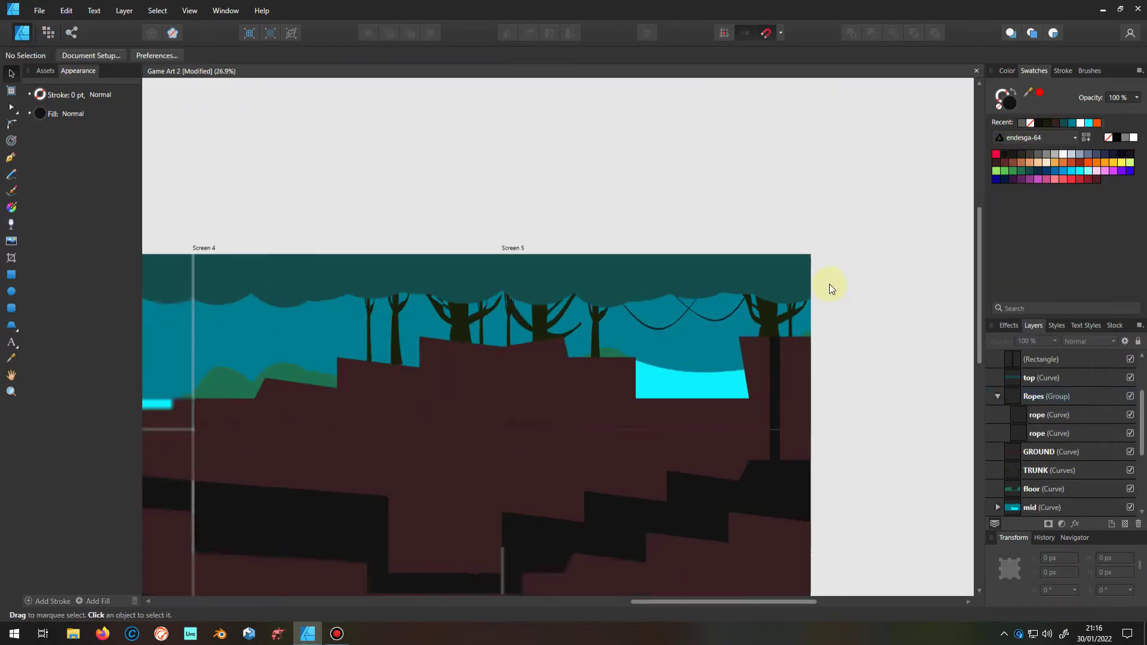
scroll(840, 294, "down", 1)
scroll(713, 397, "down", 1)
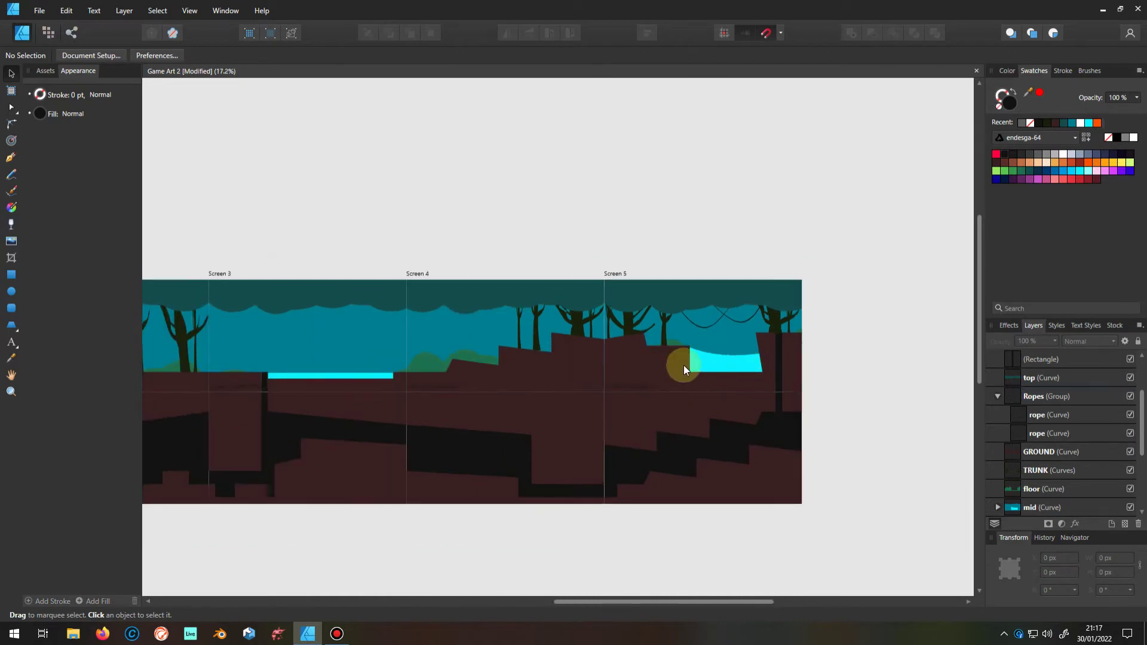
scroll(746, 352, "up", 2)
left_click(756, 356)
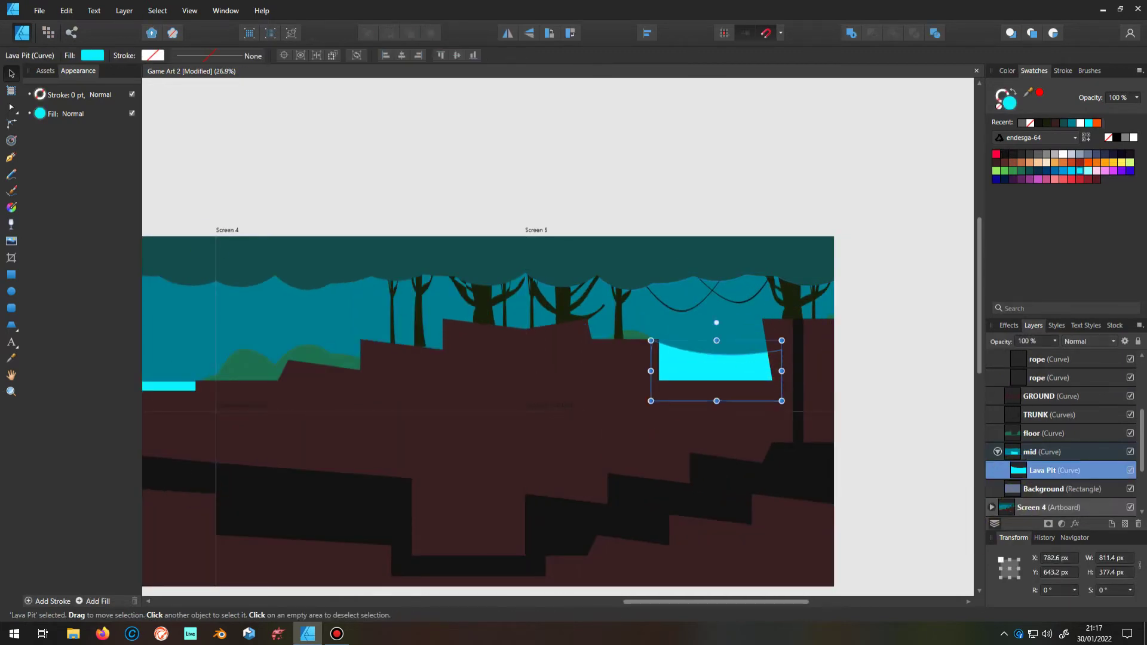
Raise the water pit's top-right corner and curve its surface into a gentle wave
key("a")
scroll(801, 379, "up", 4)
left_click(788, 307)
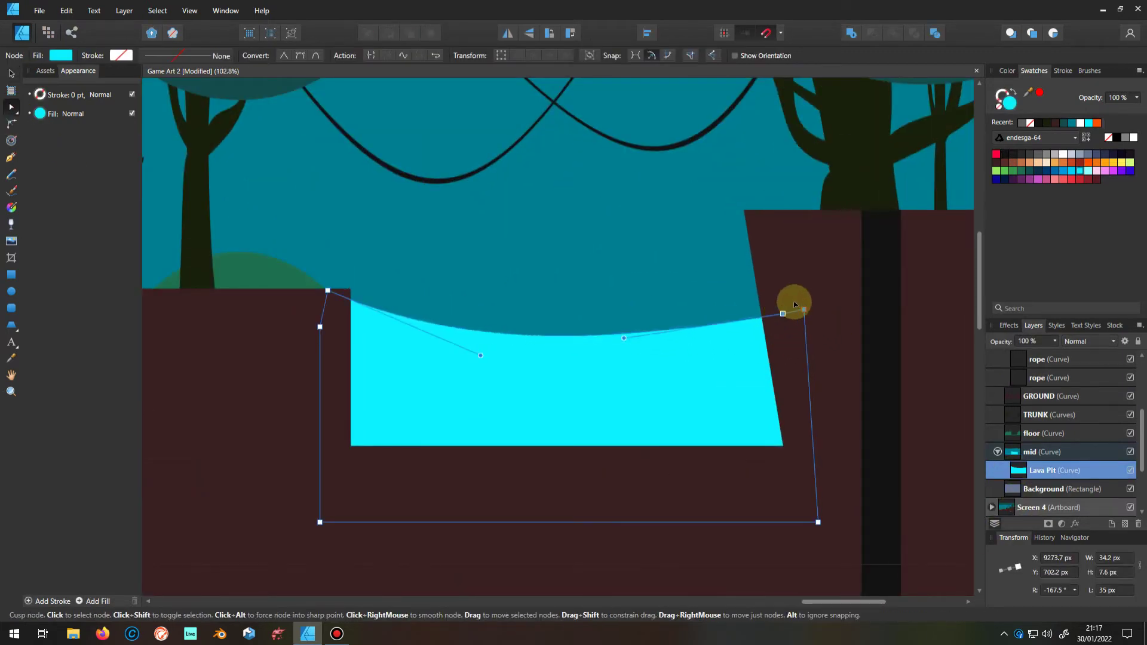
left_click_drag(794, 305, 807, 274)
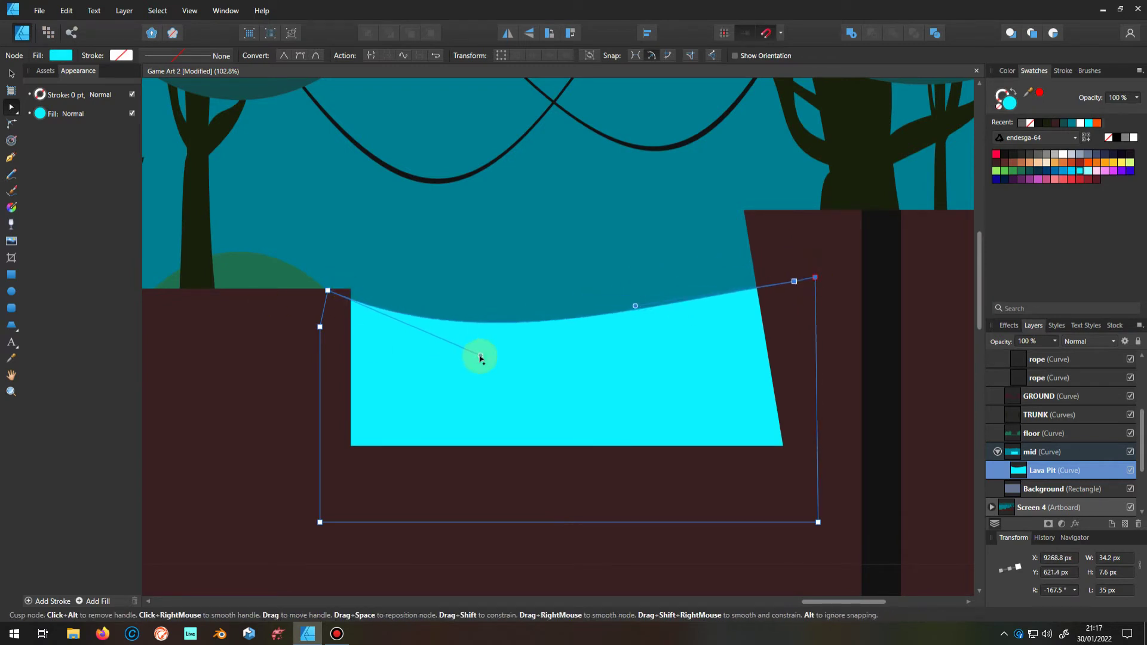
left_click_drag(480, 357, 524, 275)
left_click_drag(635, 305, 643, 322)
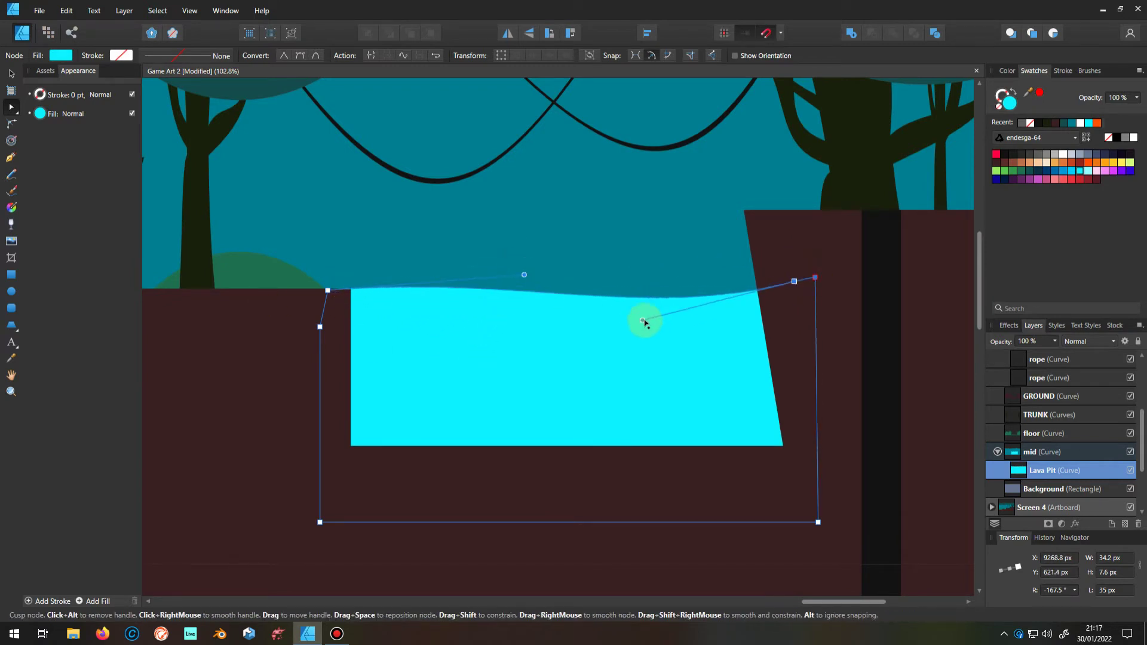
scroll(644, 322, "down", 5)
scroll(594, 338, "down", 3)
left_click(11, 73)
left_click(783, 381)
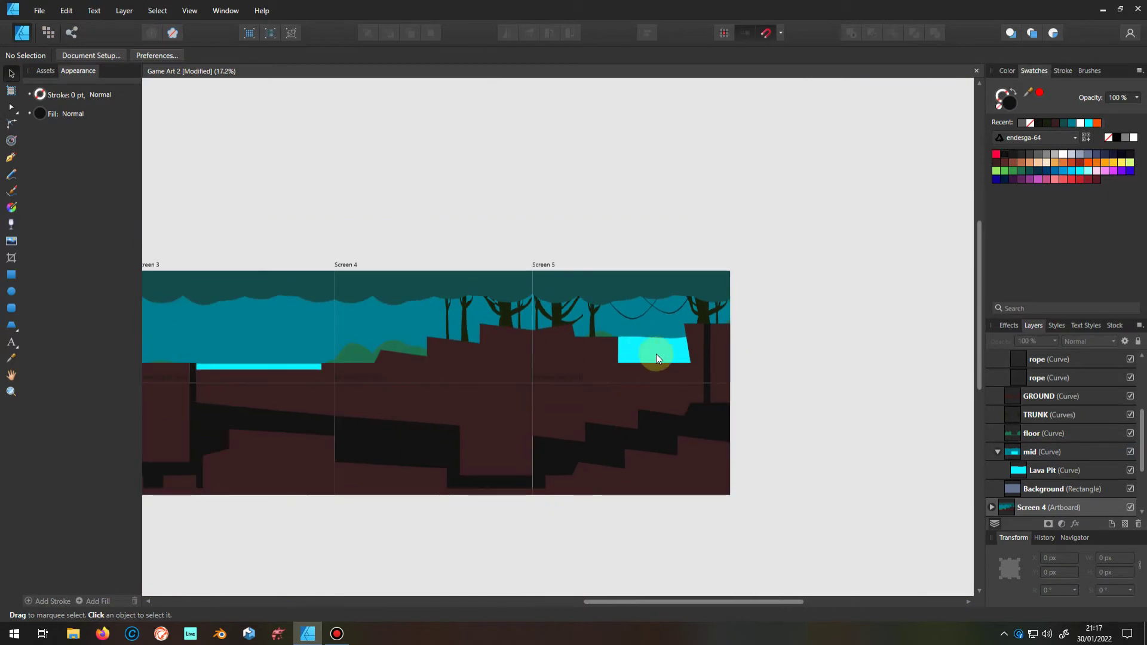
scroll(353, 375, "down", 1)
scroll(353, 374, "up", 5)
scroll(278, 362, "up", 3)
Extend the Screen 3 GROUND edge rightward so its pit-edge node meets the water
left_click(358, 276)
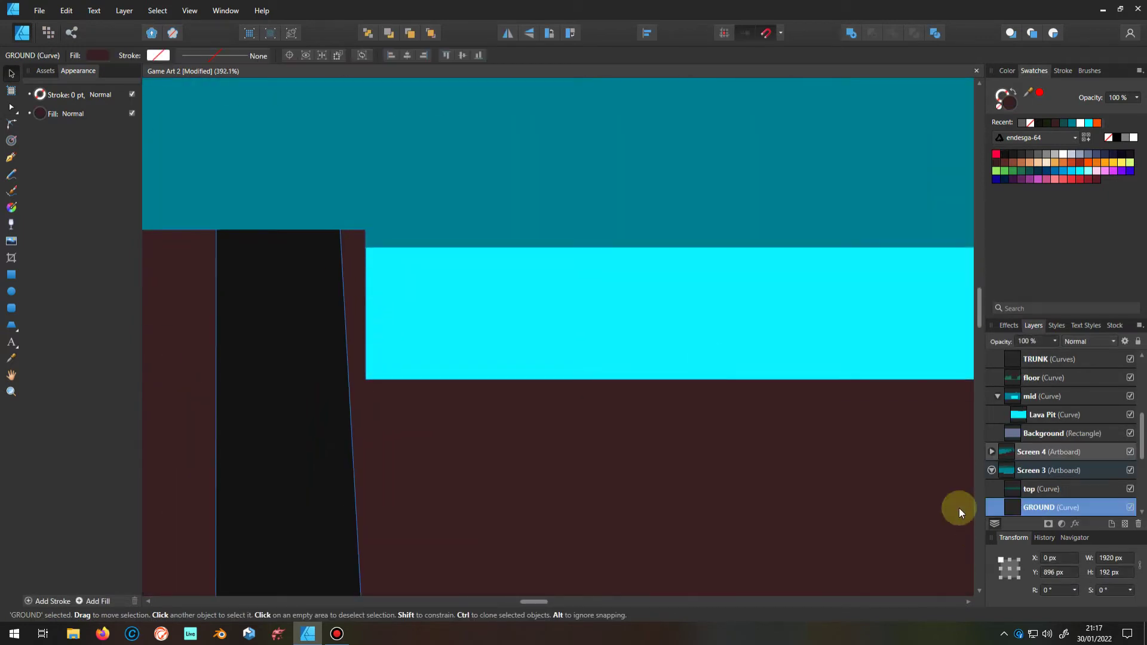
scroll(1018, 452, "down", 2)
scroll(296, 242, "down", 4)
left_click(10, 107)
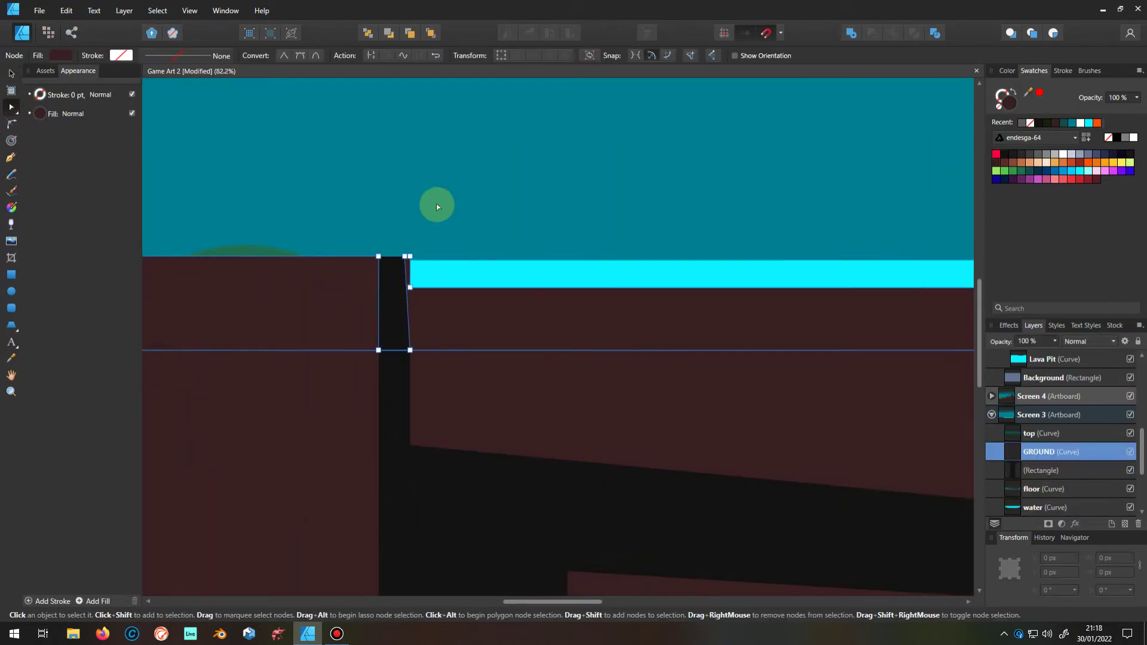
scroll(225, 300, "up", 1)
scroll(256, 274, "up", 2)
left_click_drag(258, 281, 448, 281)
left_click(189, 10)
left_click(64, 102)
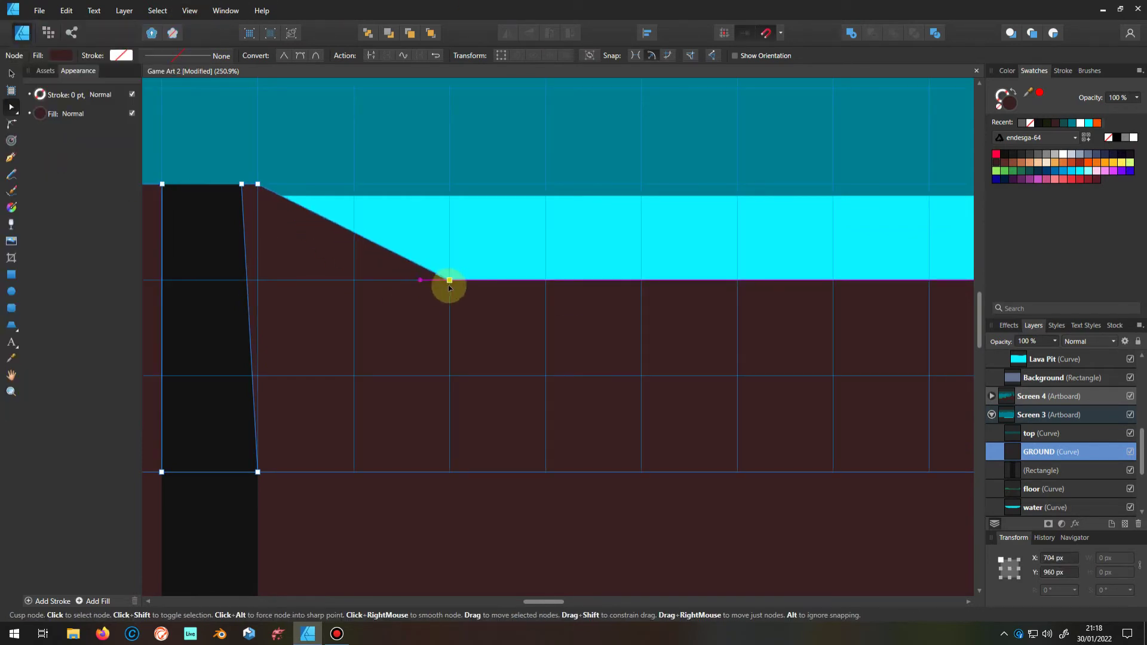
mouse_move(353, 236)
left_mouse_down()
mouse_move(346, 258)
mouse_move(310, 269)
left_mouse_up()
scroll(627, 226, "down", 2)
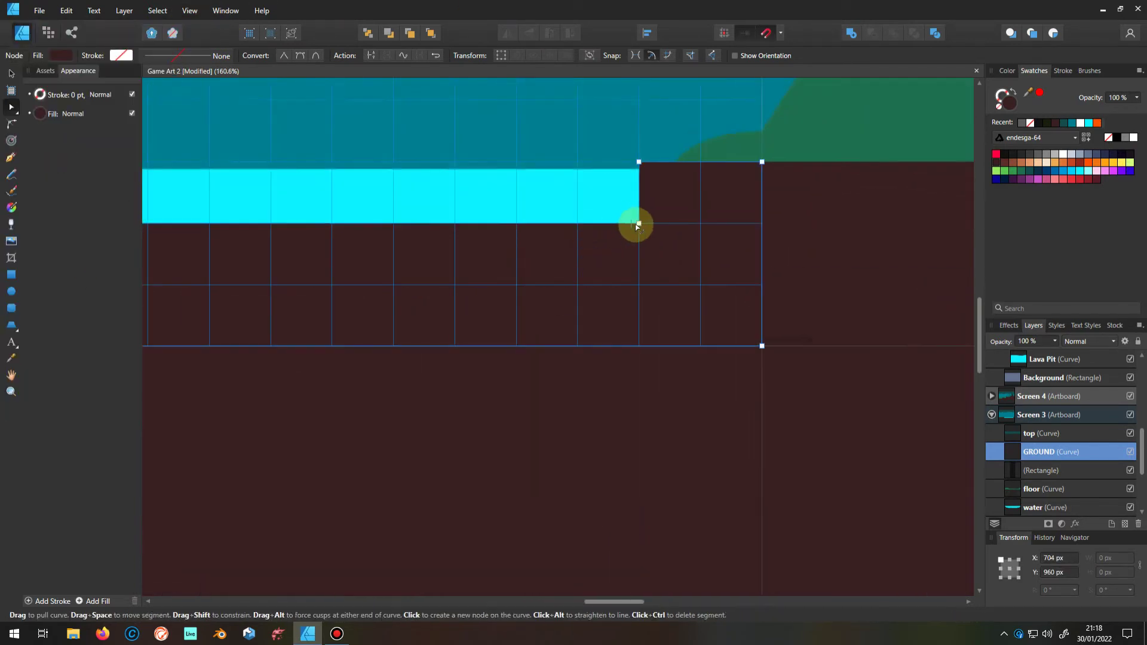
scroll(703, 277, "down", 2)
scroll(460, 370, "down", 3)
scroll(750, 264, "up", 2)
scroll(750, 264, "down", 3)
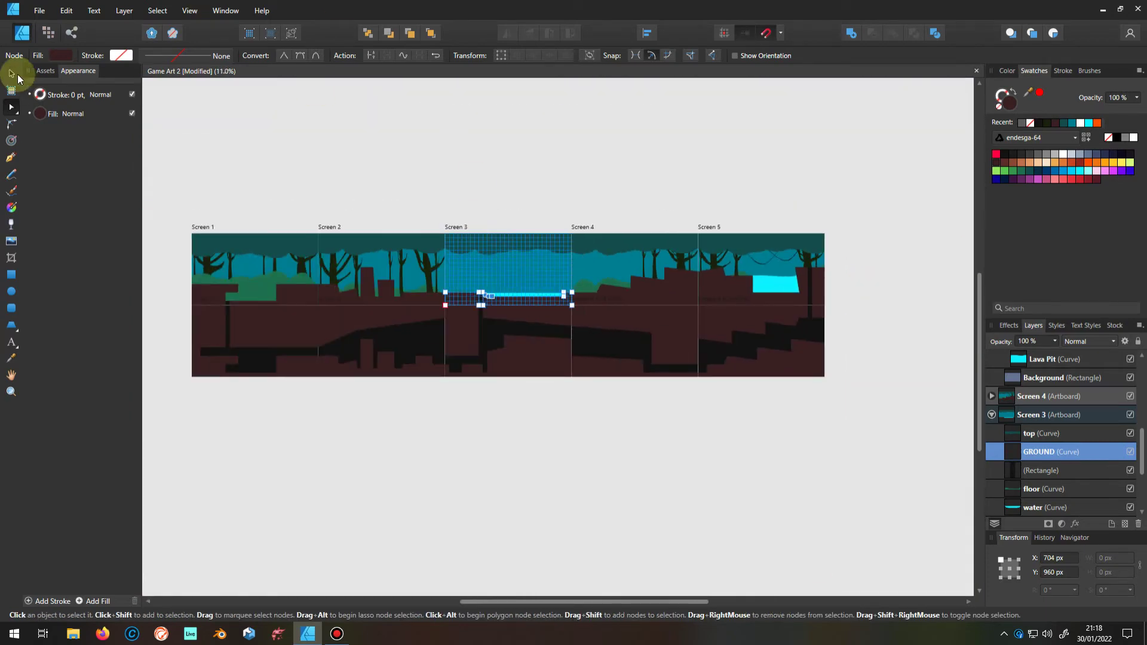
Return to the Move tool and zoom out to show the whole five-screen level
left_click(11, 73)
left_click(189, 11)
left_click(466, 541)
scroll(281, 299, "up", 1)
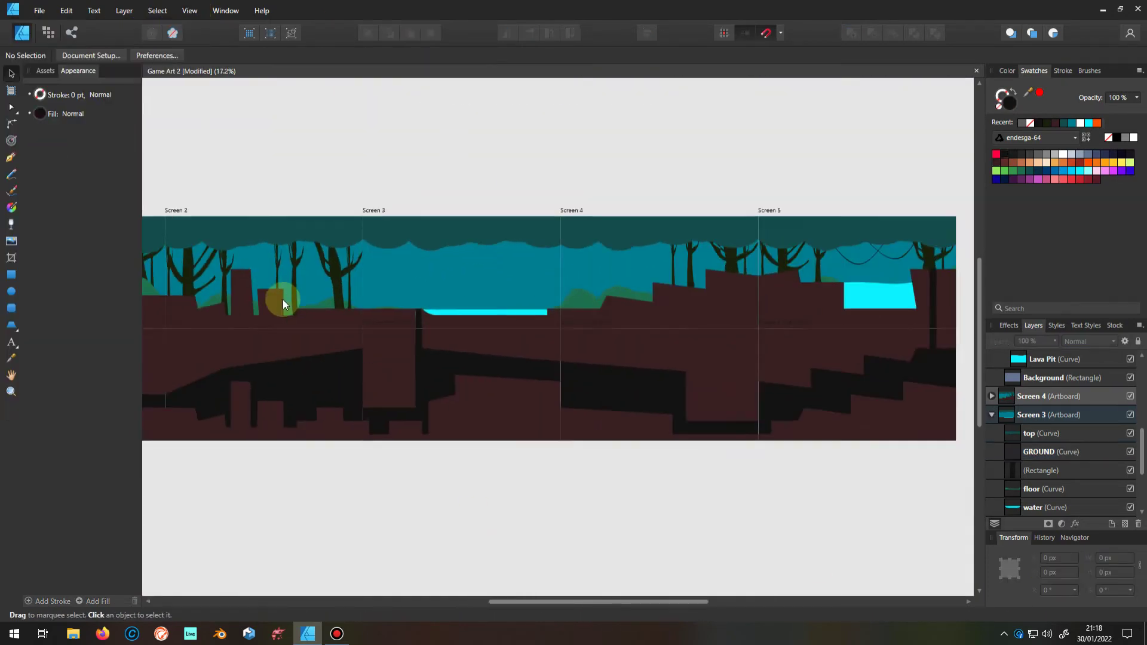
scroll(815, 263, "up", 1)
scroll(751, 277, "up", 2)
scroll(861, 326, "down", 4)
scroll(412, 370, "up", 1)
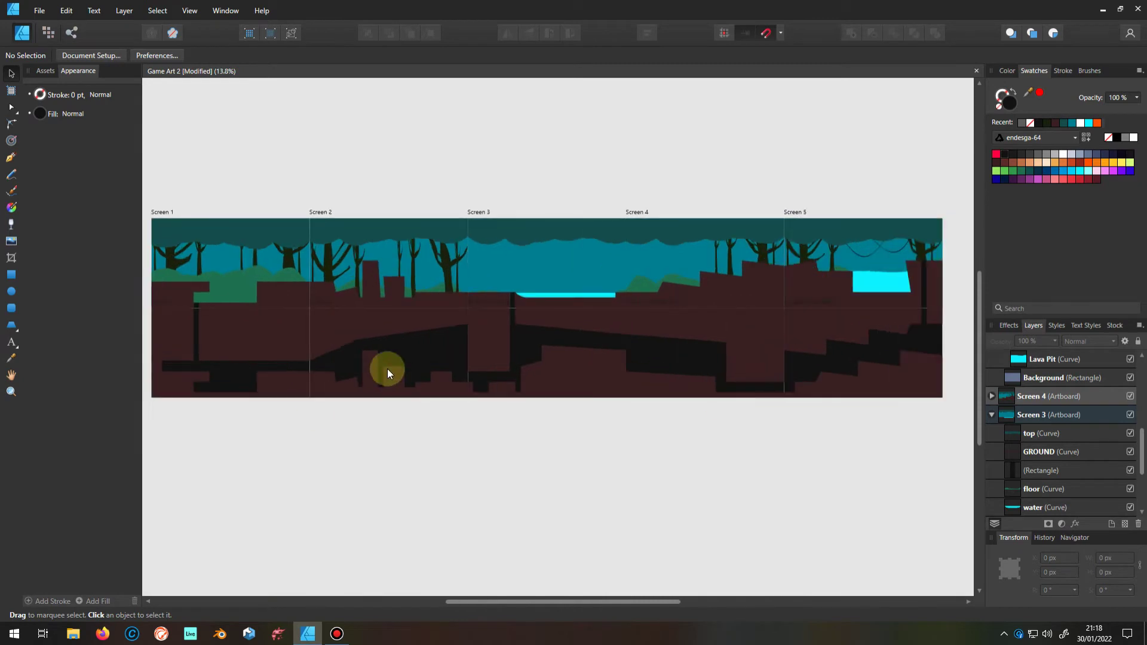
Collapse the expanded artboards and move lower Screens 1 and 2 up the Layers stack
left_click(995, 414)
left_click(994, 376)
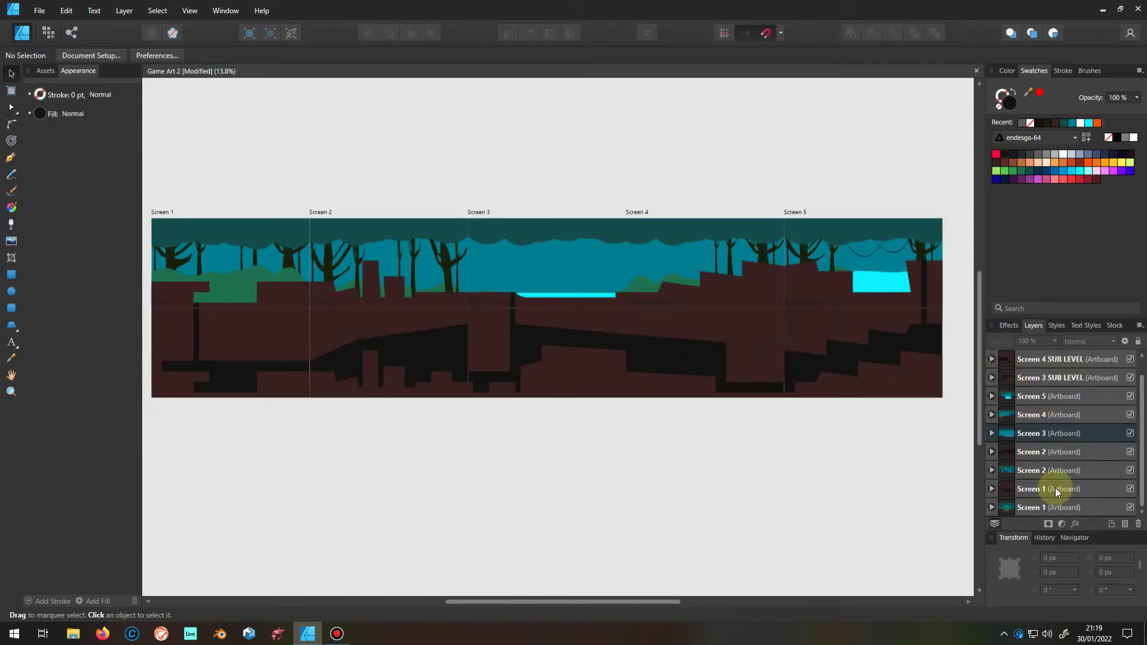
left_click(1022, 489)
left_click(1018, 451)
left_click(412, 34)
left_click(1023, 488)
left_click(412, 34)
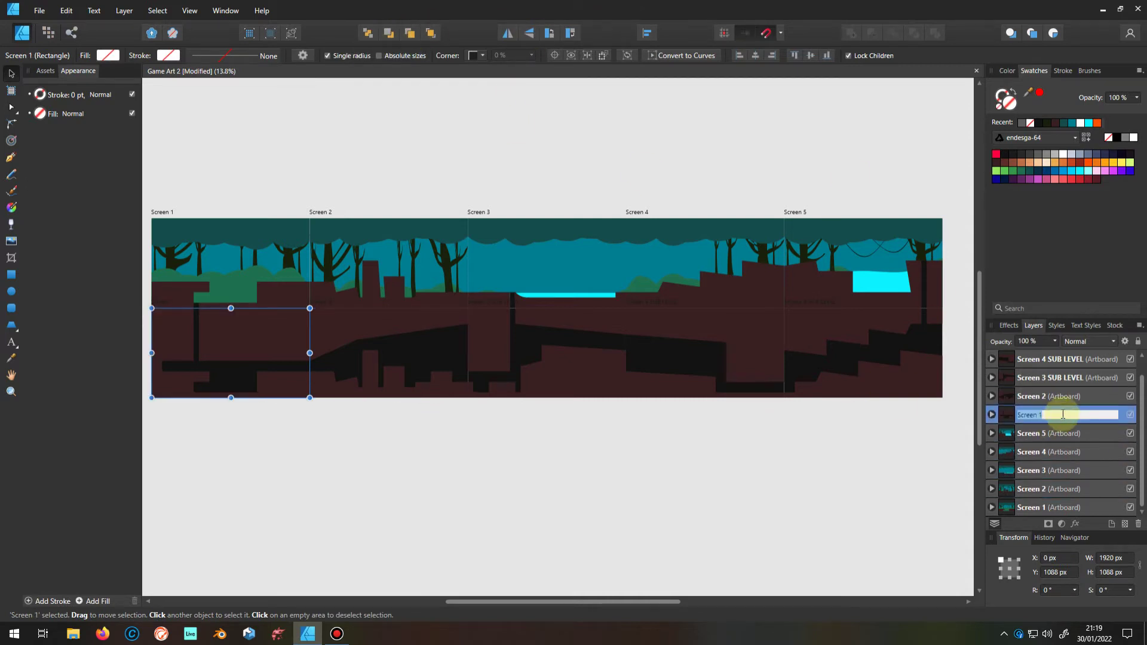
Rename the lower Screen 1 and Screen 2 artboards to 'Screen N HIDDEN LEVEL'
key("Return")
double_click(1069, 395)
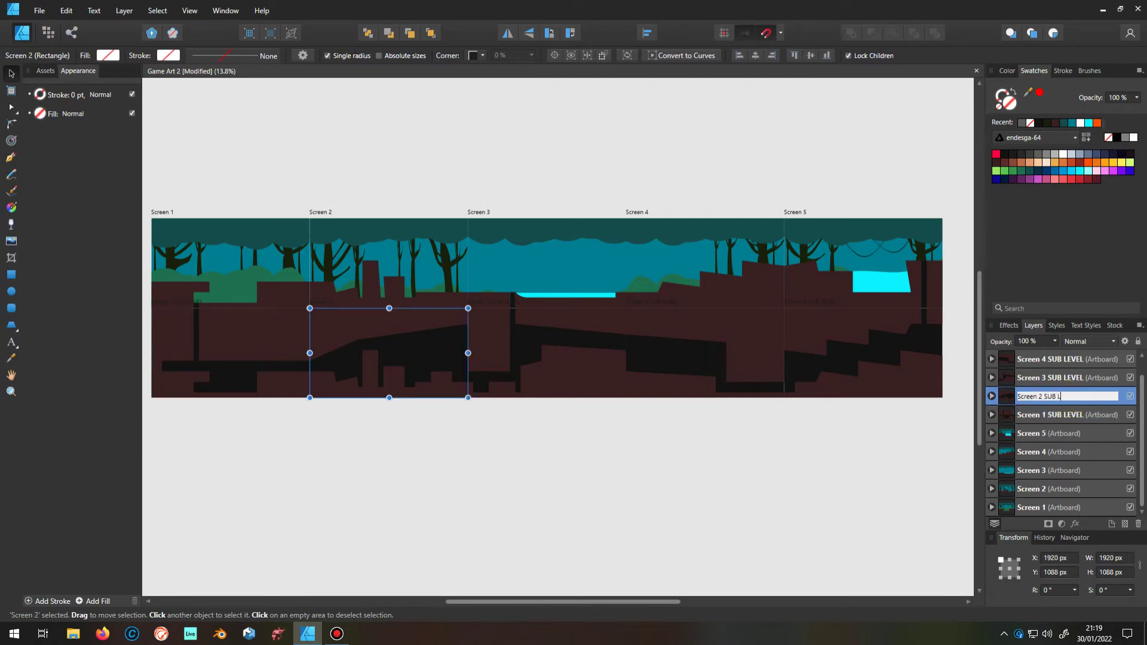
type("EVEL")
key("Return")
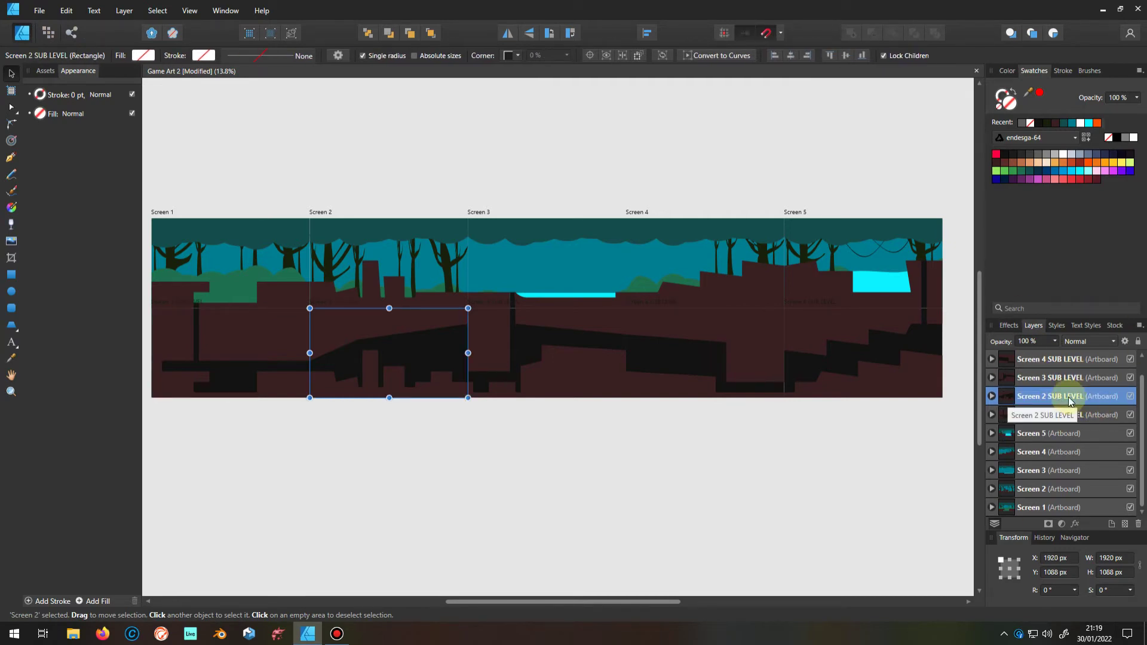
type("EN")
key("Return")
double_click(1054, 414)
key("Return")
Replace SUB with HIDDEN in the Screen 3, 4 and 5 SUB LEVEL artboard names
double_click(1067, 377)
left_click(1066, 378)
key("BackSpace")
key("BackSpace")
key("BackSpace")
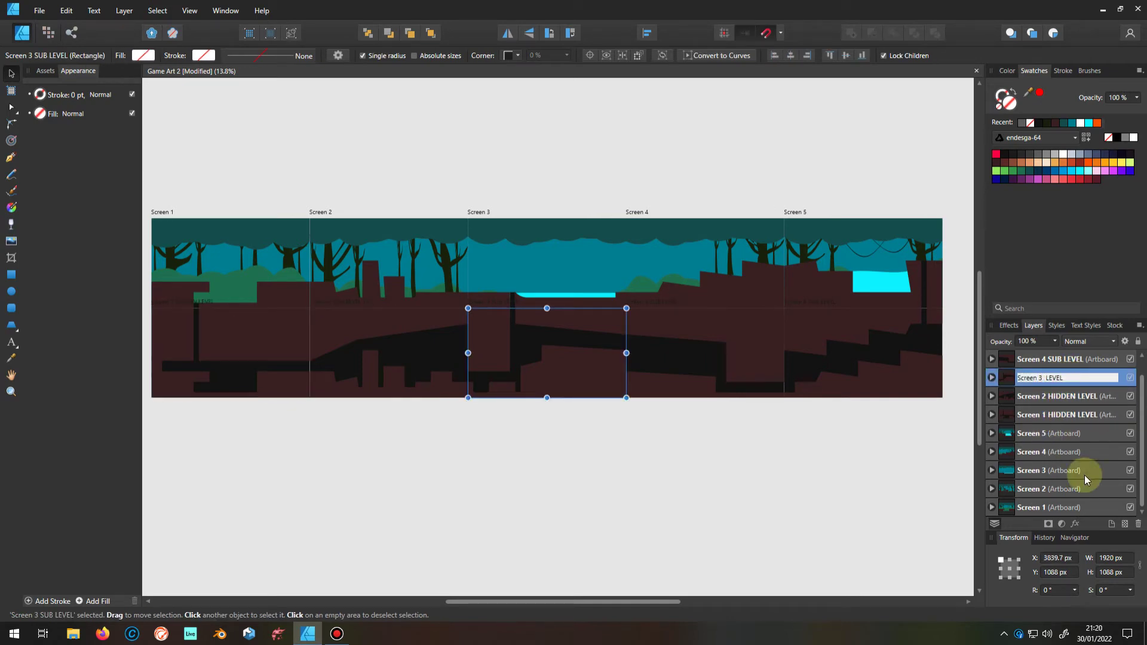
type("HIDDEN")
key("Return")
double_click(1067, 359)
key("BackSpace")
key("BackSpace")
key("BackSpace")
type("HIDDEN")
key("Return")
double_click(1050, 359)
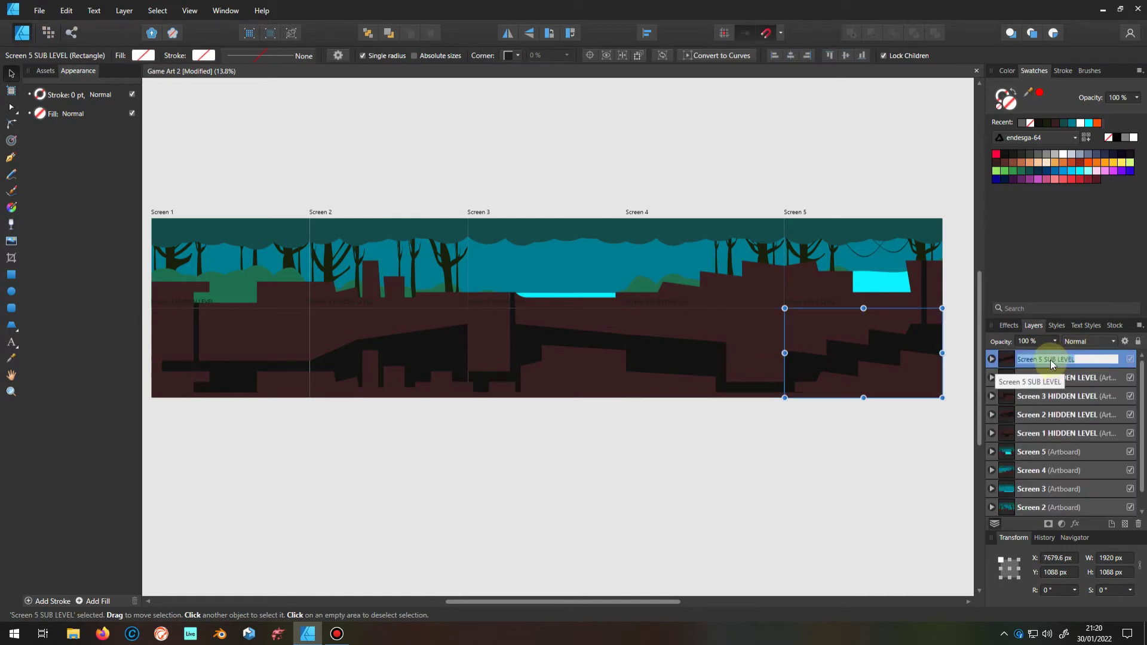
left_click(1058, 359)
key("BackSpace")
key("BackSpace")
key("BackSpace")
type("HIDDEN")
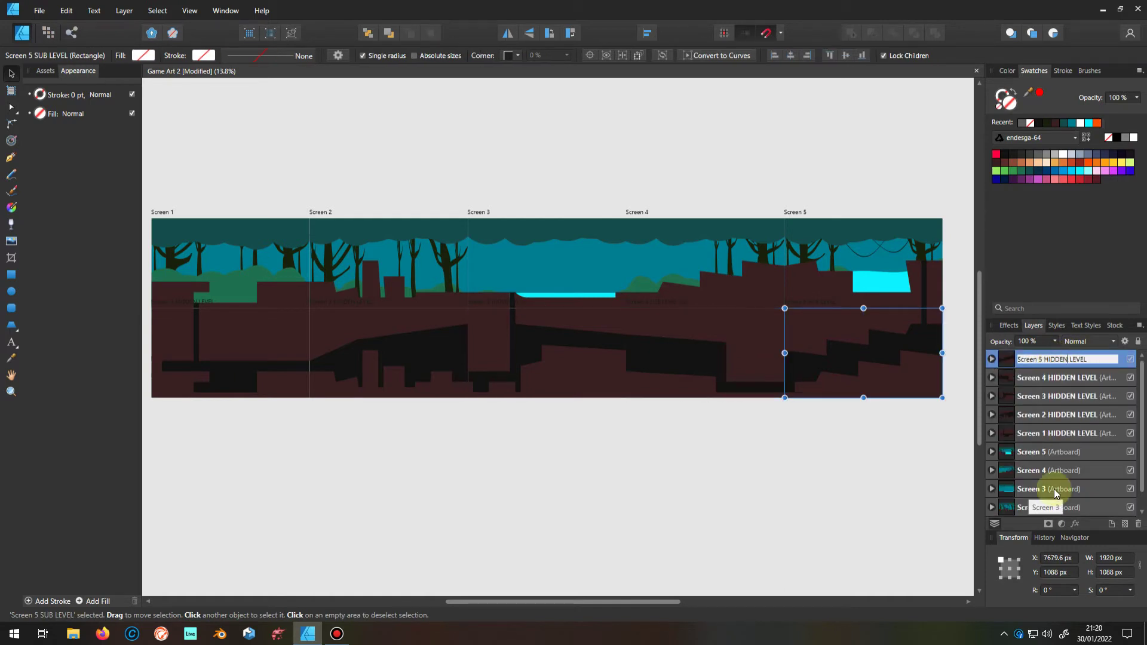
key("Return")
Deselect everything and save the document
left_click(832, 474)
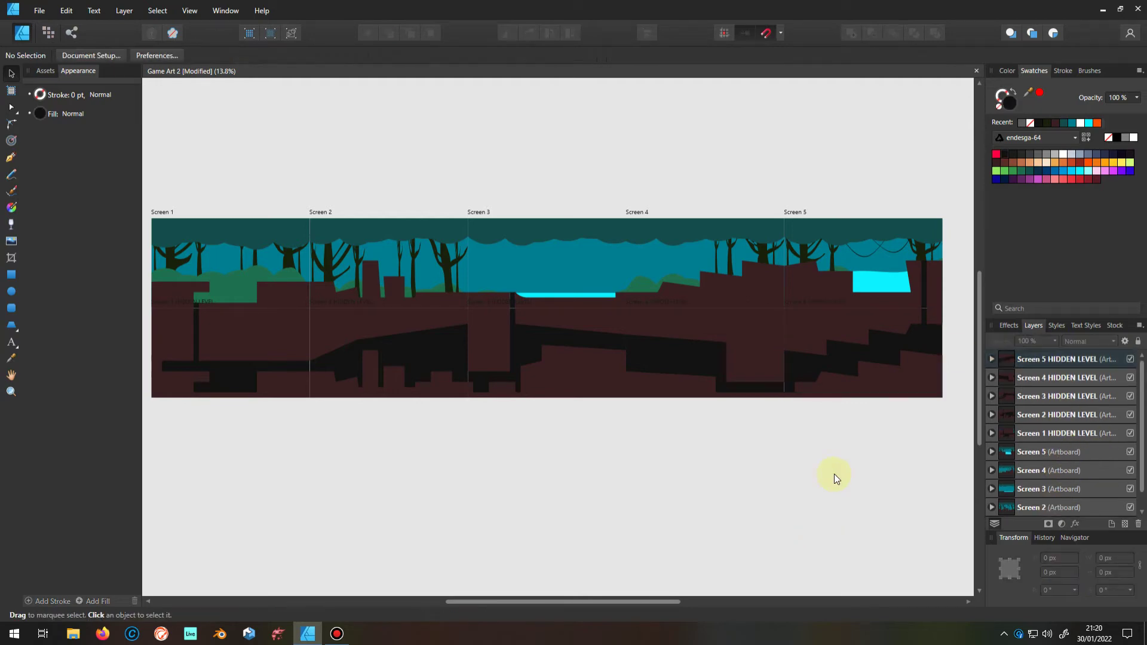
scroll(648, 479, "up", 5)
scroll(517, 286, "down", 7)
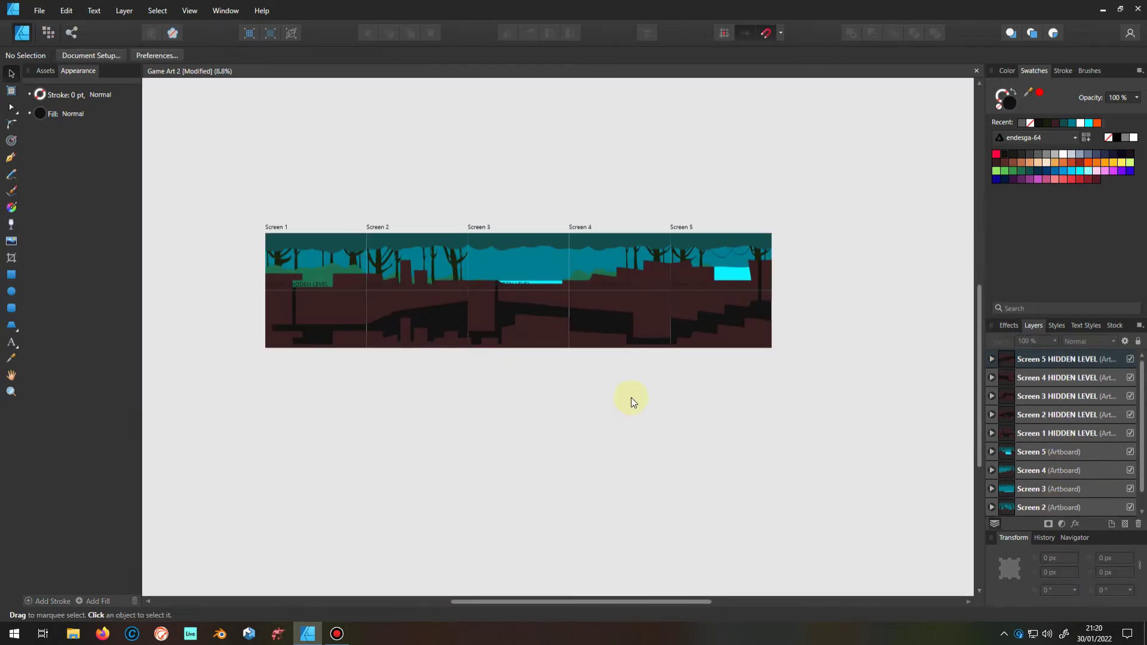
scroll(635, 402, "up", 1)
left_click(39, 10)
left_click(36, 99)
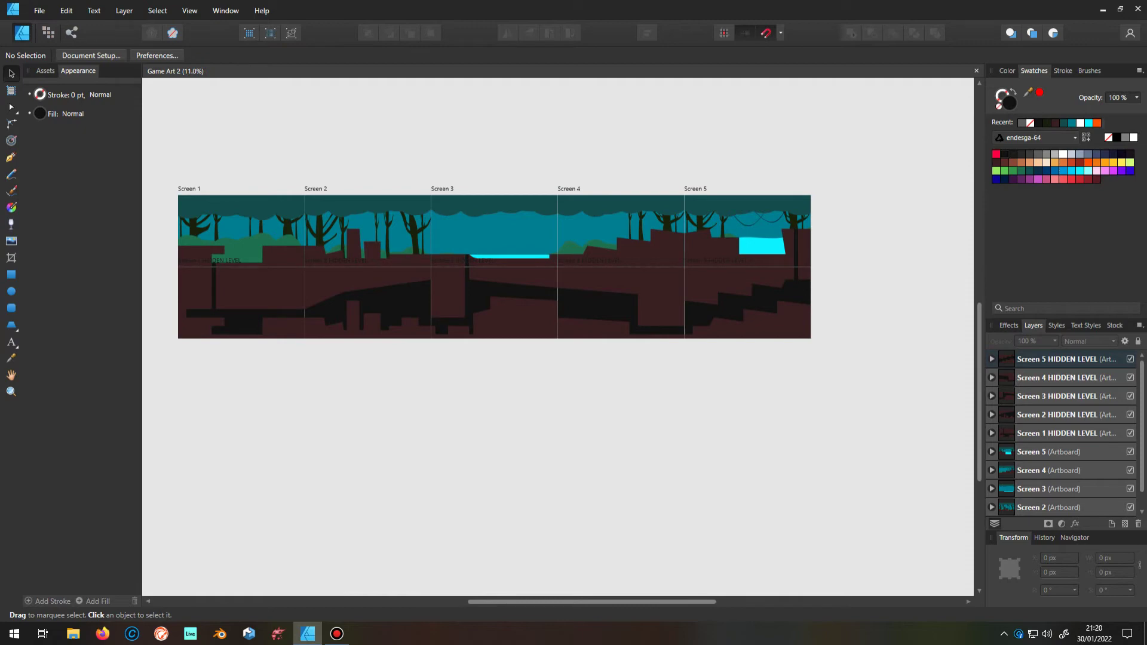
scroll(435, 494, "up", 1)
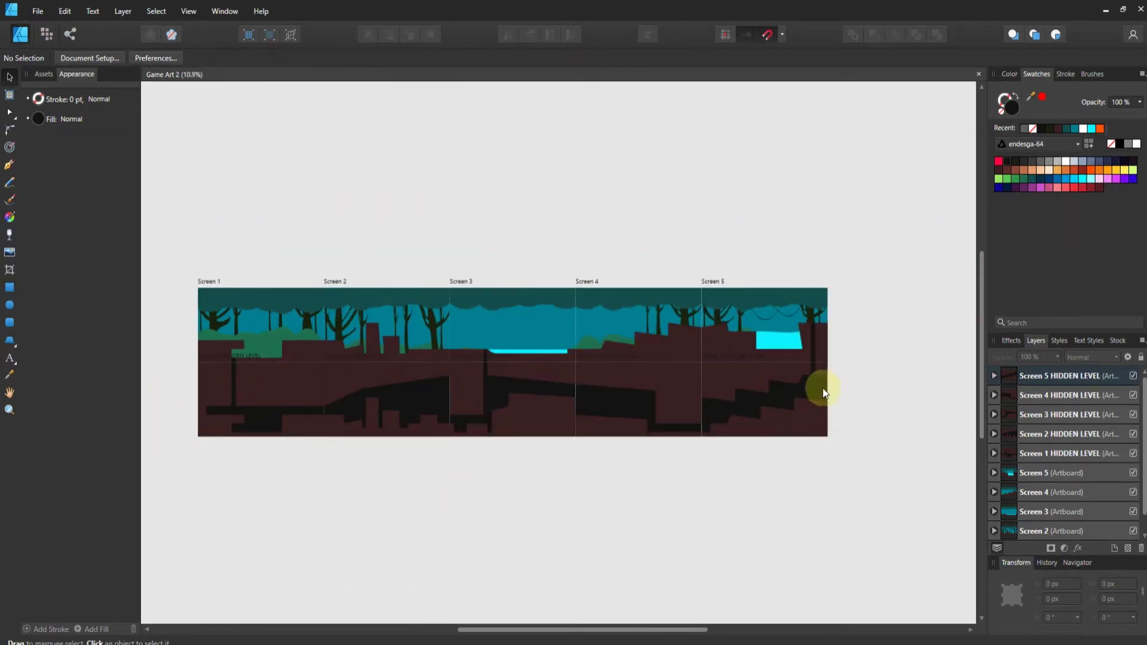
scroll(222, 417, "up", 8)
left_click(996, 453)
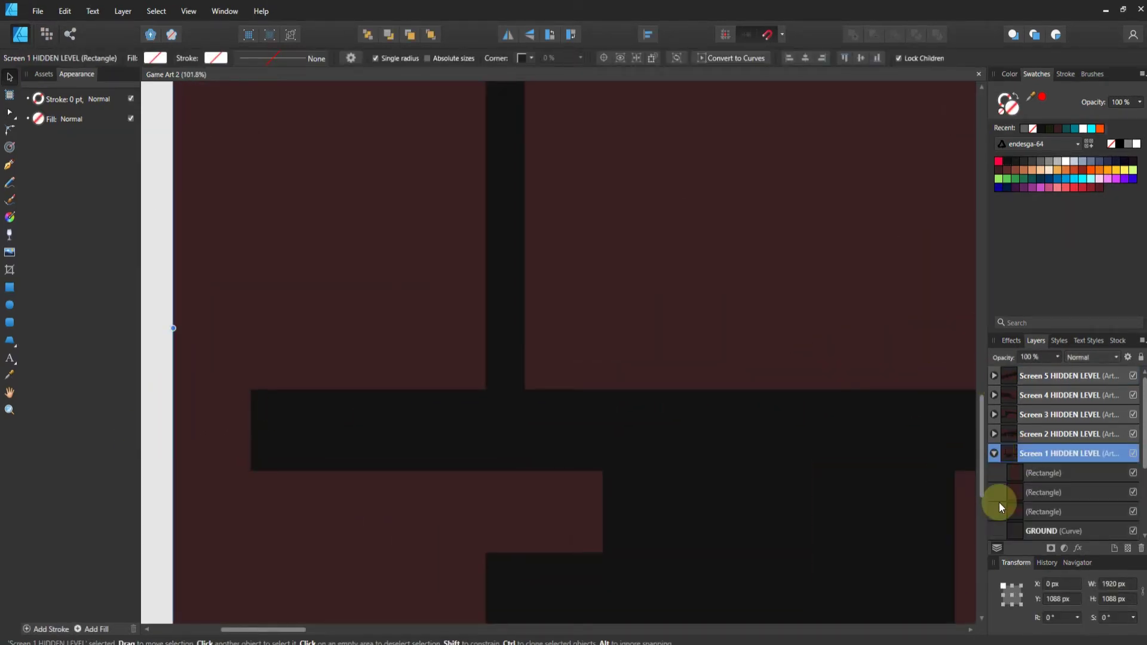
With the grid shown, snap Screen 1's top hidden-level rectangle to one grid cell tall, then hide the grid
scroll(999, 503, "down", 2)
left_click(1019, 454)
left_click(1012, 414)
left_click(188, 11)
left_click(150, 250)
left_click_drag(212, 511, 214, 432)
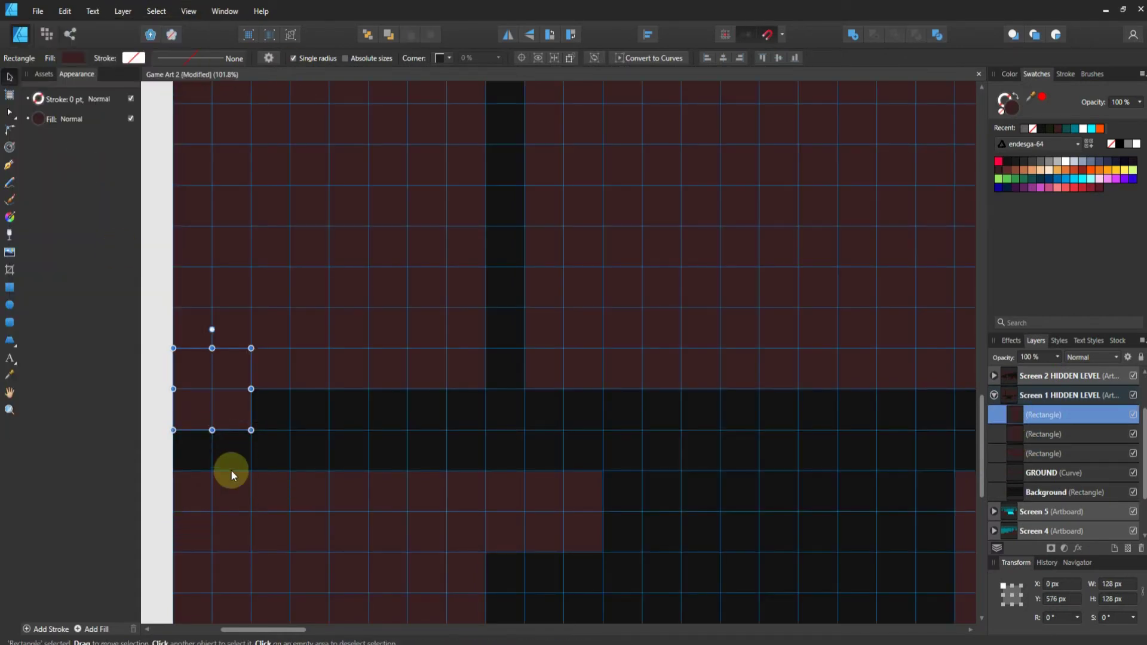
scroll(358, 460, "down", 5)
scroll(653, 451, "down", 2)
scroll(697, 390, "down", 1)
scroll(697, 389, "down", 2)
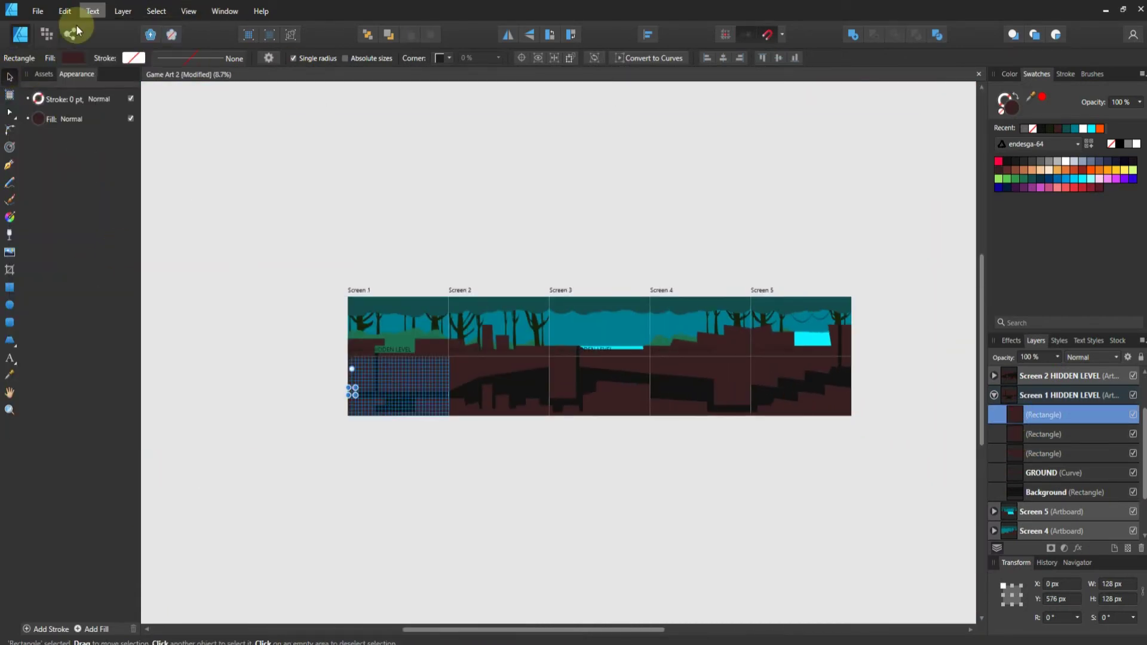
left_click(189, 11)
left_click(22, 161)
scroll(331, 445, "up", 5)
Fill Screen 1's hidden GROUND dark grey and Divide Screen 2's ground shape into separate pieces
left_click(393, 415)
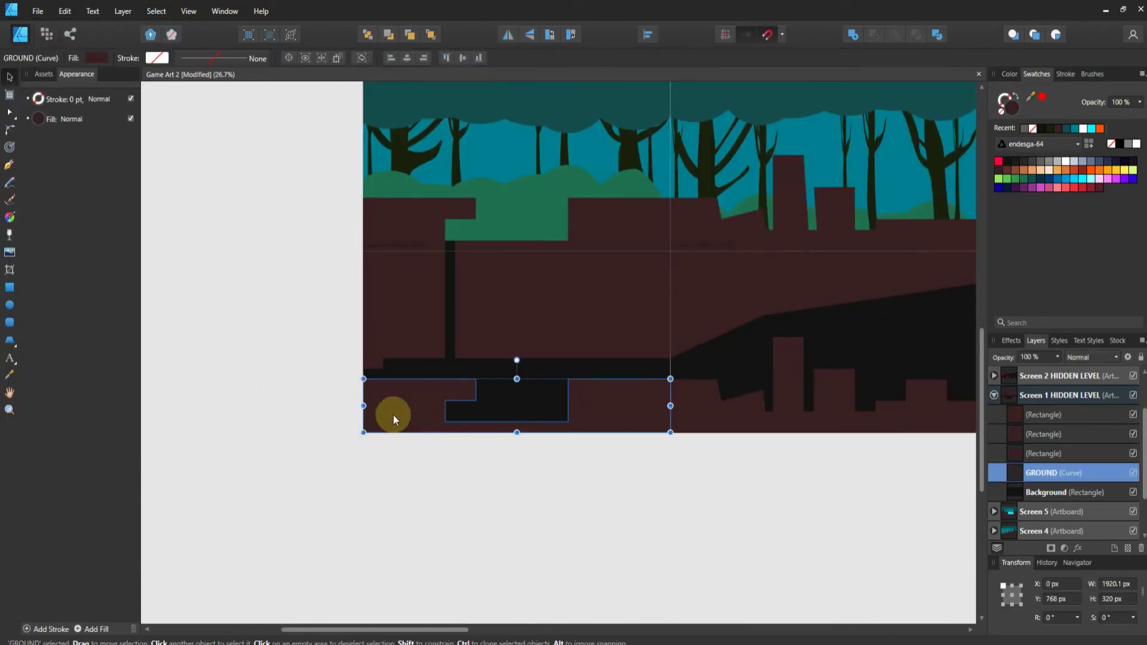
left_click(1052, 163)
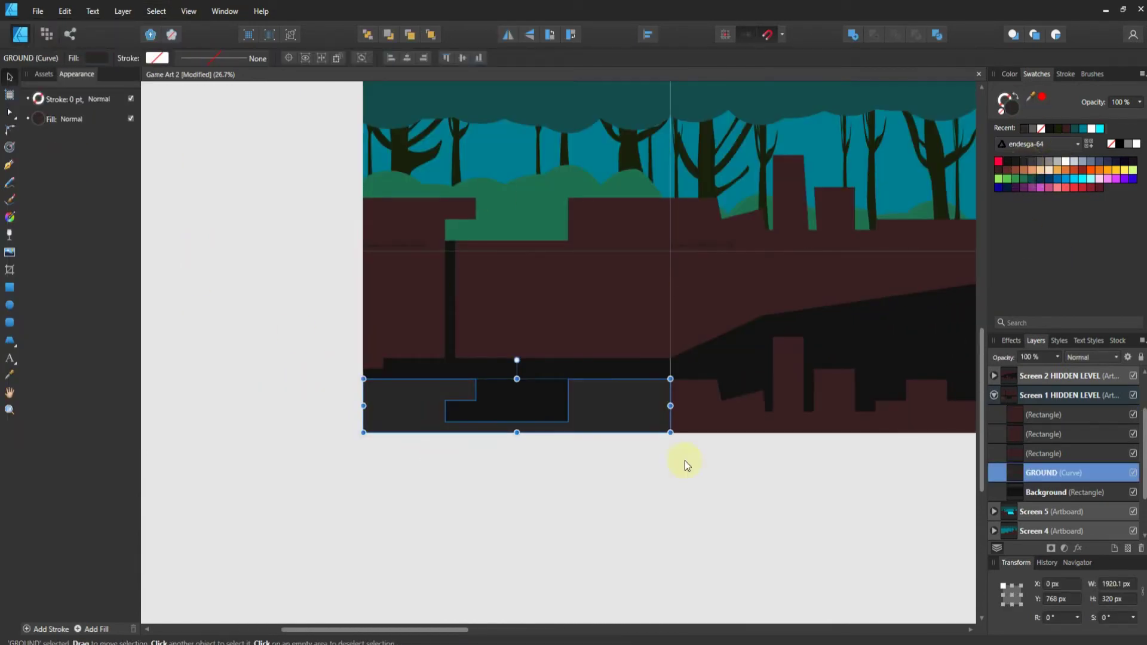
left_click(711, 418)
scroll(732, 363, "down", 2)
scroll(576, 403, "up", 4)
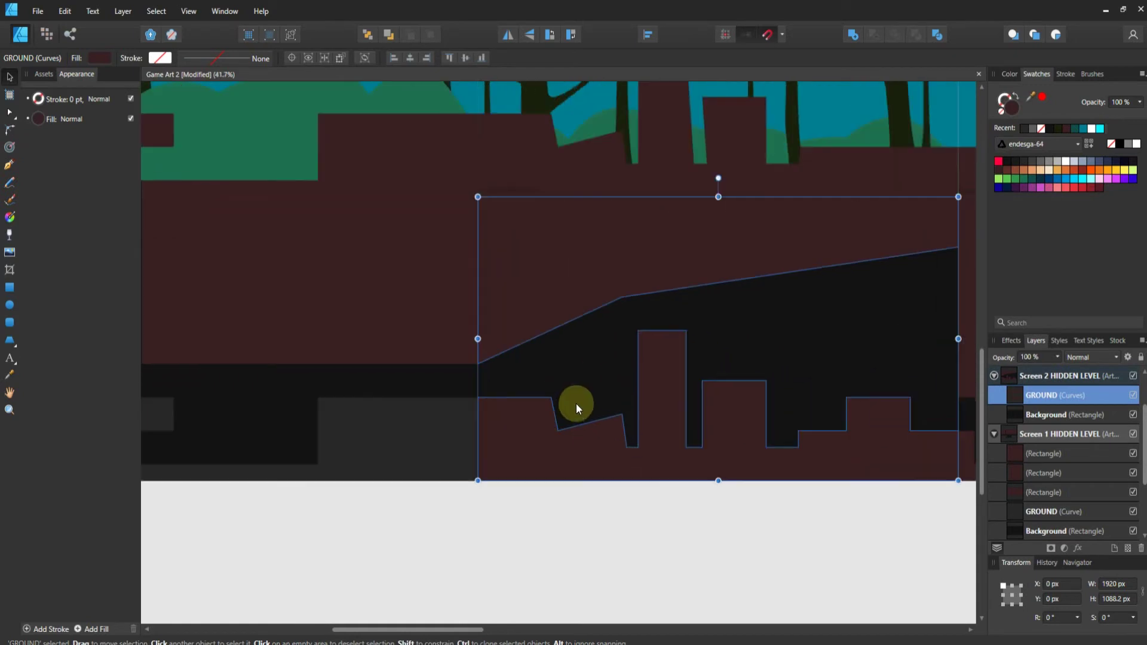
left_click(939, 39)
Merge two of the split ground curves into one shape with Add
left_click(1023, 411)
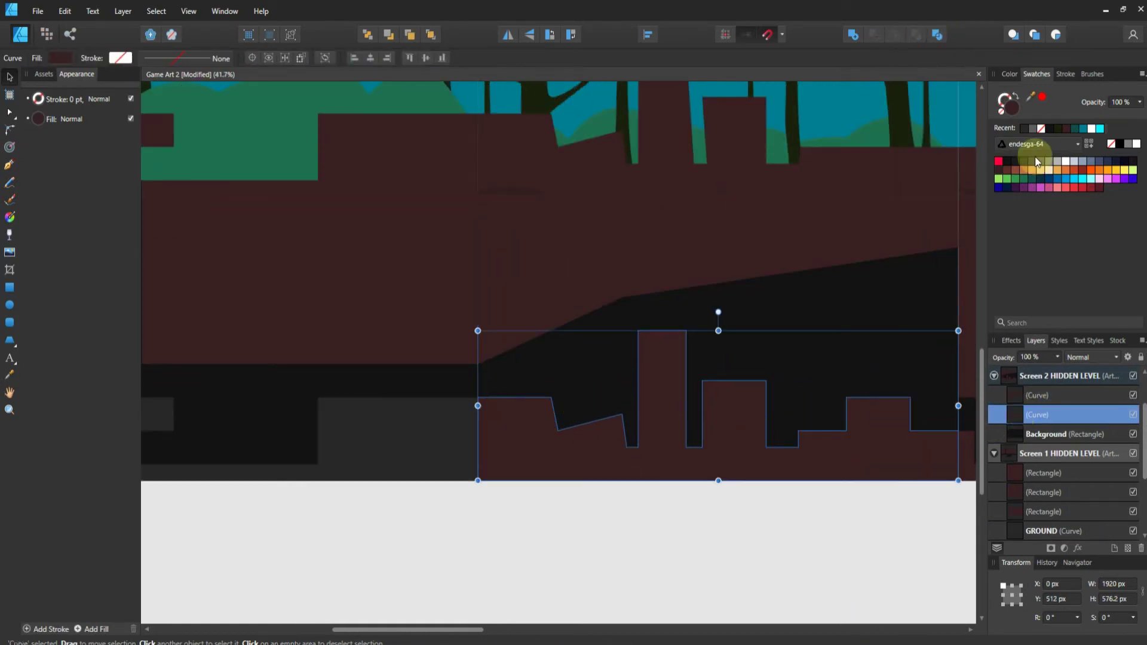
scroll(359, 332, "down", 3)
left_click(885, 45)
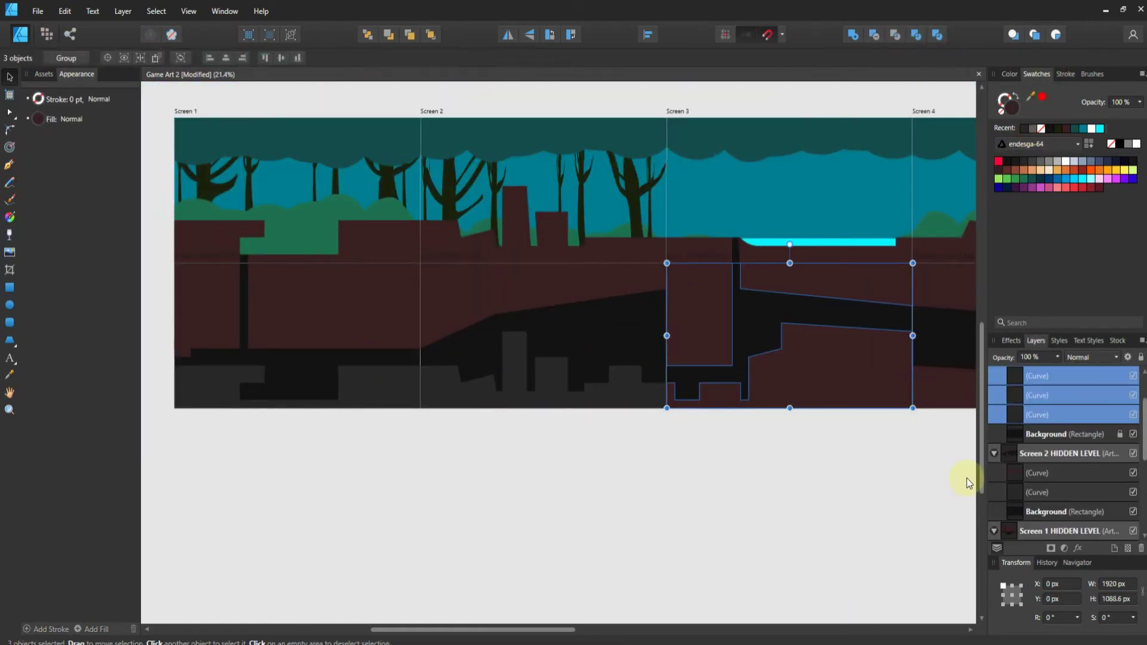
left_click(1037, 395)
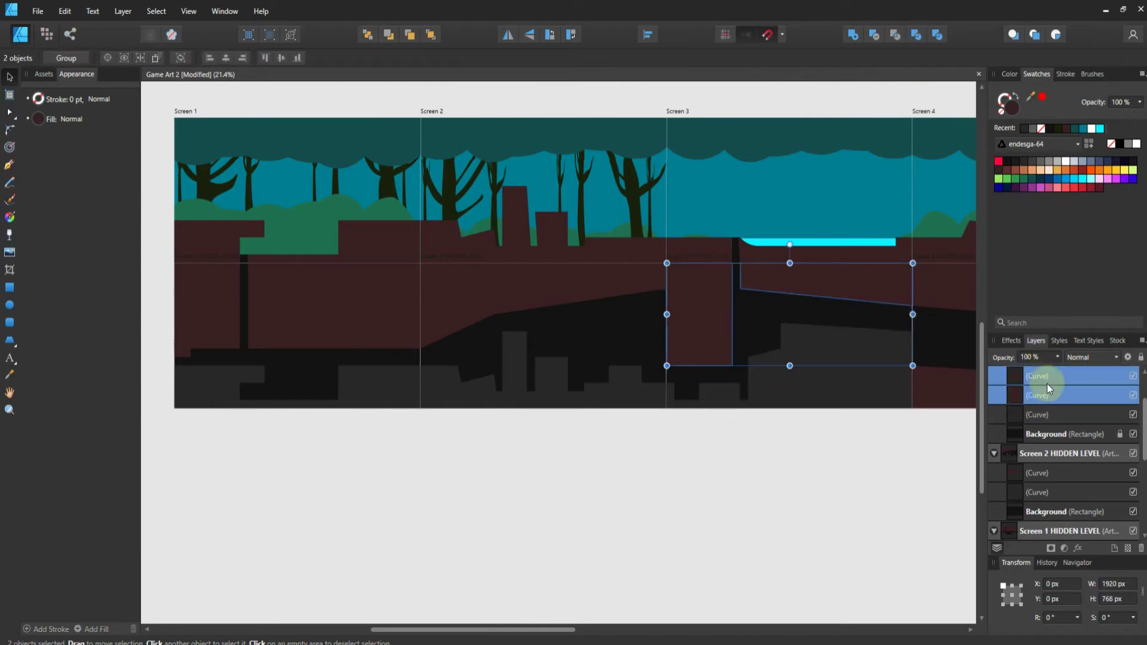
left_click(853, 34)
scroll(691, 378, "down", 1)
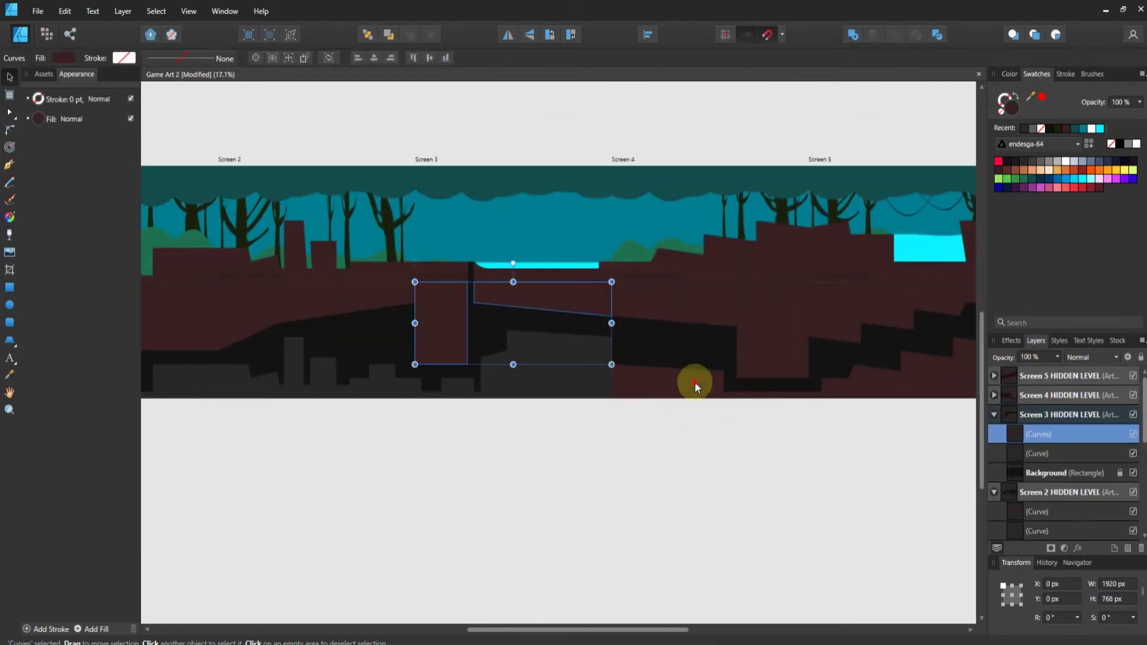
Select ground curves in Screens 4 and 5, undoing the last shape combination
left_click(691, 379)
scroll(573, 353, "up", 1)
left_click(618, 320)
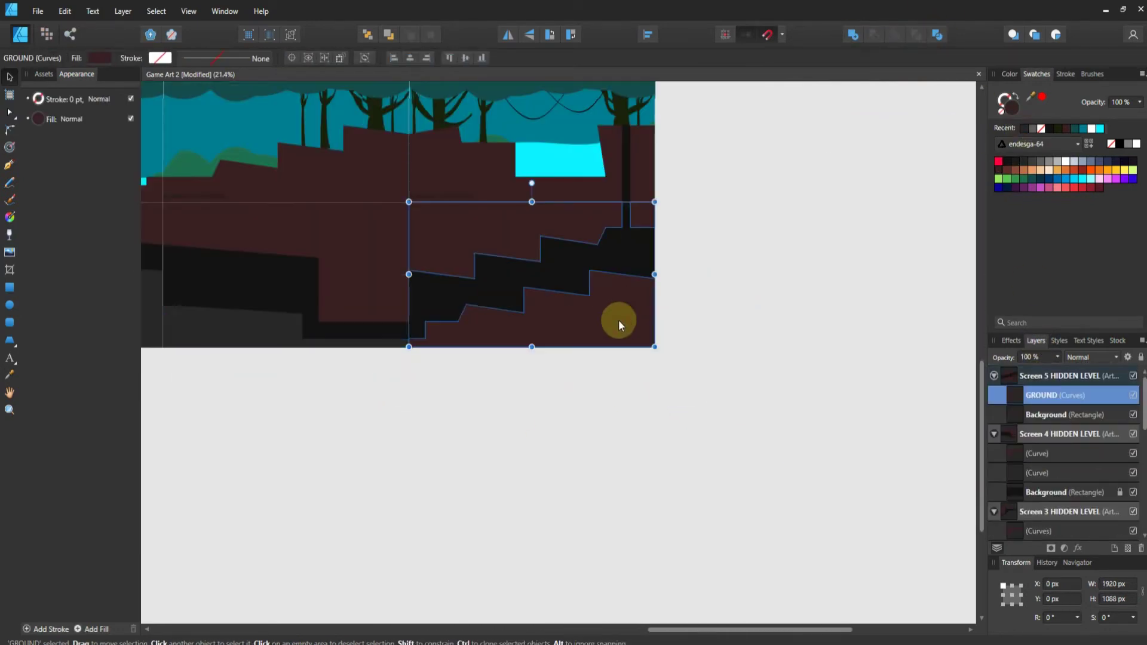
key("ctrl+z")
scroll(786, 298, "down", 2)
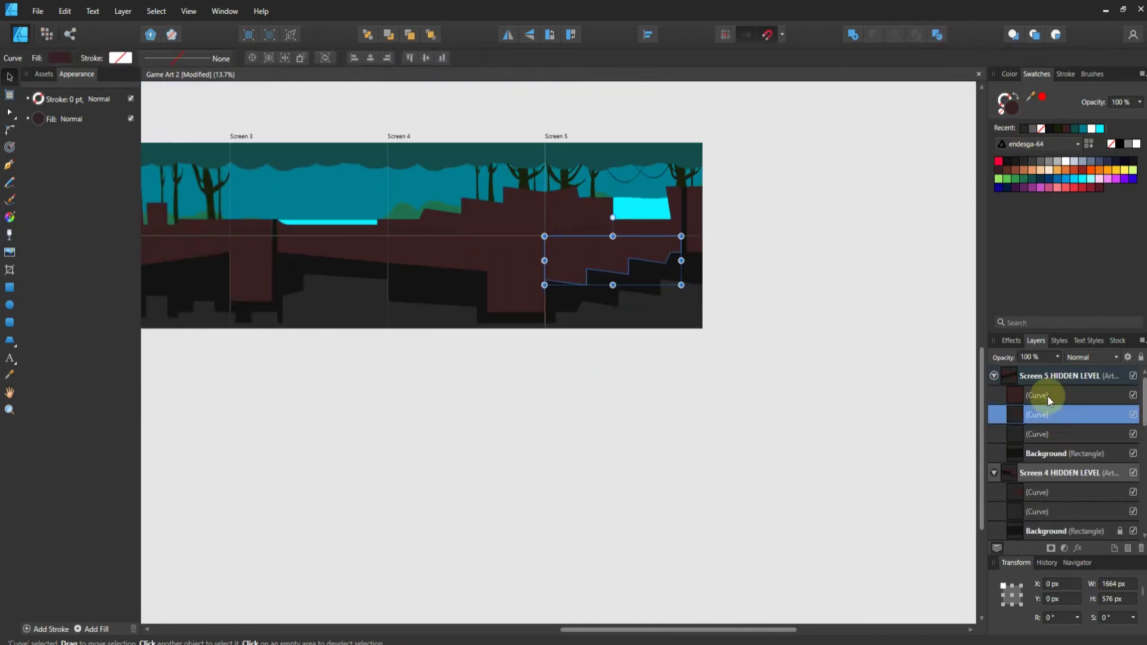
left_click(1037, 395, "shift")
scroll(276, 328, "up", 1)
Merge the Screen 1 hidden-level rectangles into one shape with Add
left_click(276, 328)
scroll(252, 318, "up", 7)
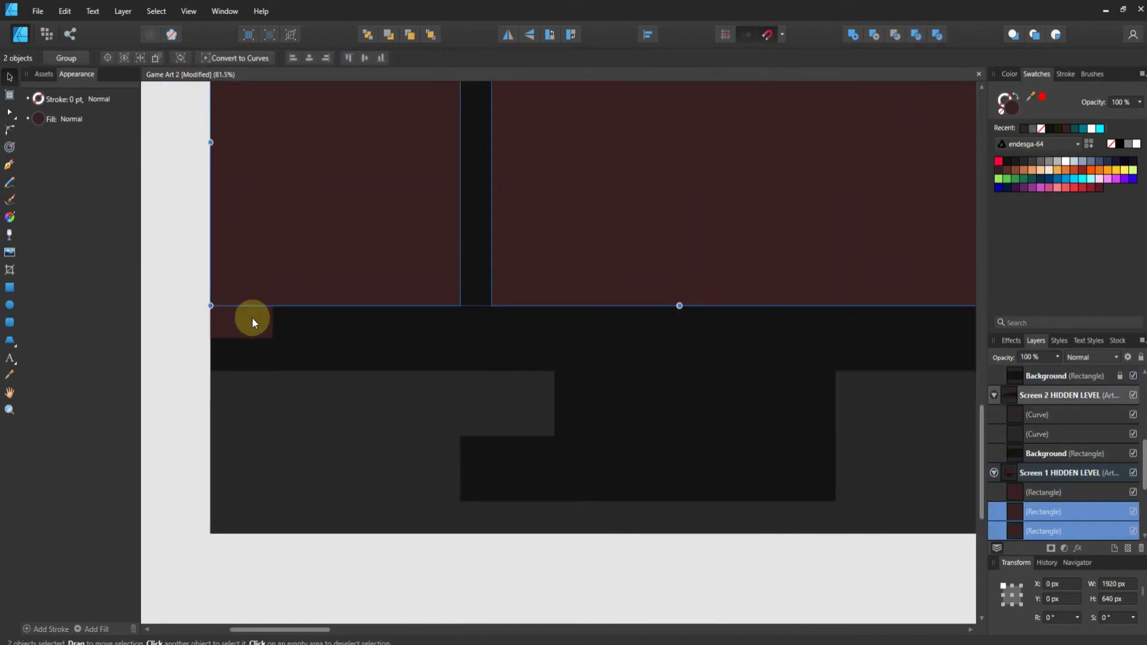
left_click(253, 317, "shift")
left_click(853, 39)
scroll(245, 444, "down", 4)
scroll(514, 514, "down", 2)
left_click(513, 514)
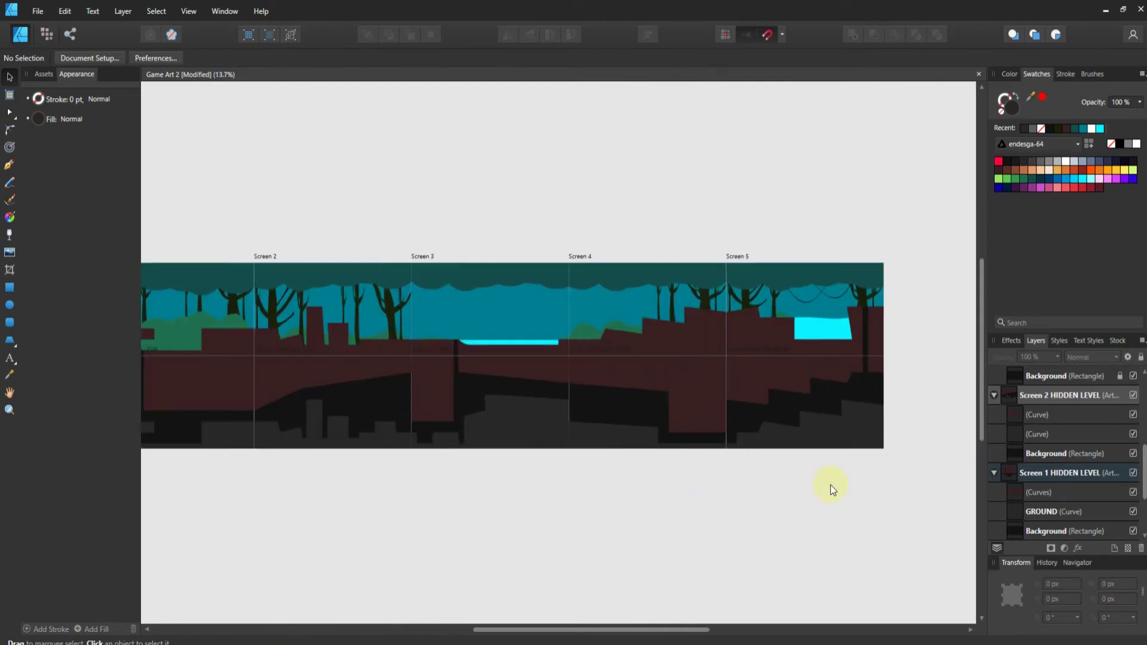
Collapse the expanded hidden-level artboards and select all five Screen HIDDEN LEVEL layers
scroll(832, 431, "down", 2)
left_click(992, 472)
left_click(994, 442)
left_click(994, 376)
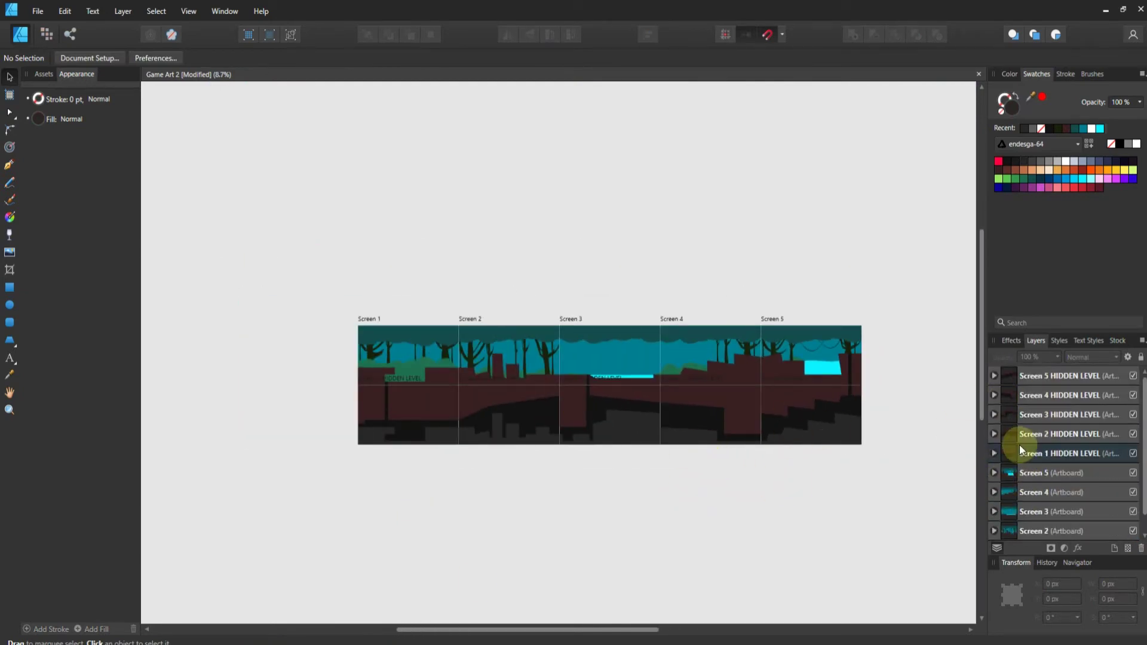
left_click(1020, 453, "shift")
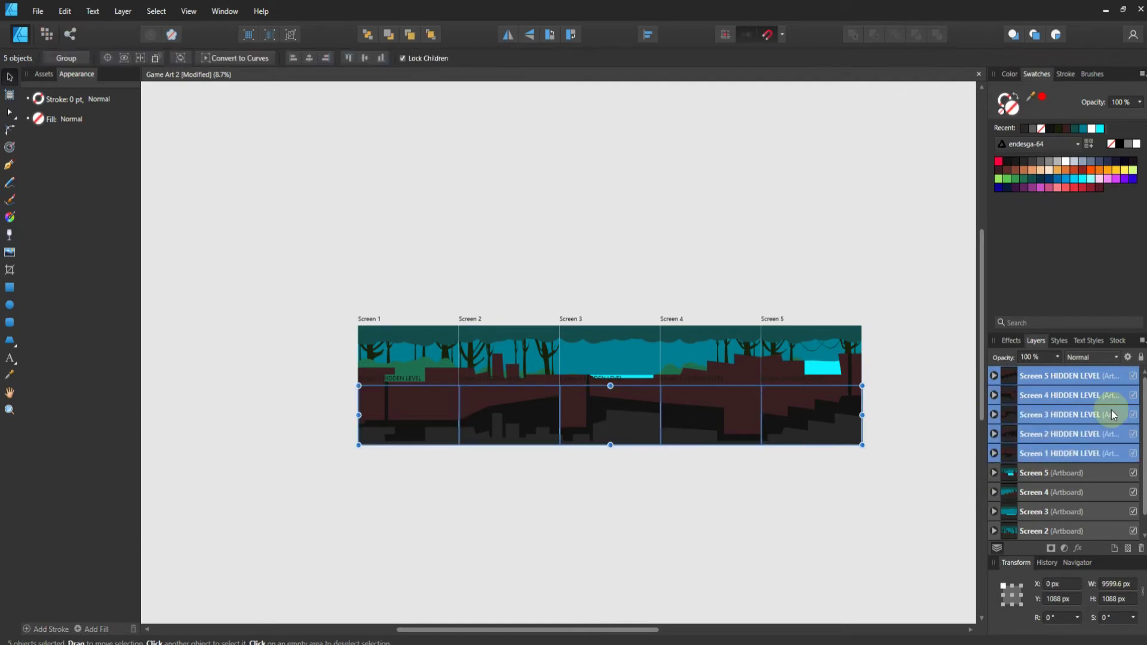
Duplicate the five hidden-level screens with Ctrl+J and tag the copies green
key("ctrl+j")
scroll(1075, 466, "down", 3)
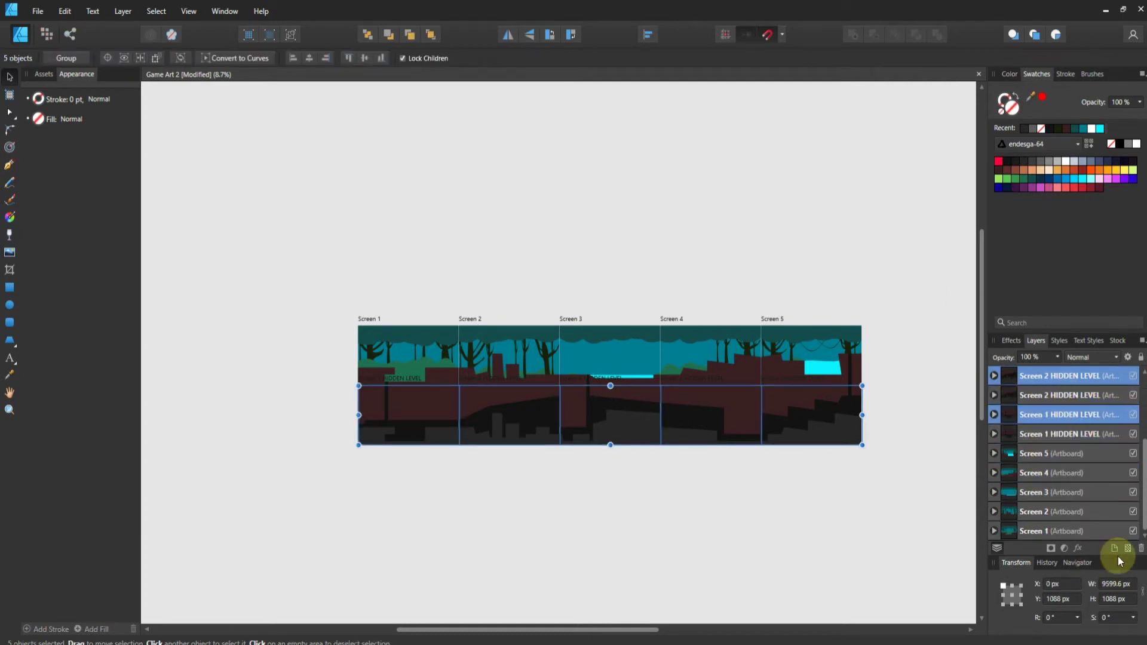
right_click(1018, 407)
left_click(925, 395)
Move the Screen 1 and Screen 2 copies down into a new row below the level
left_click(421, 436)
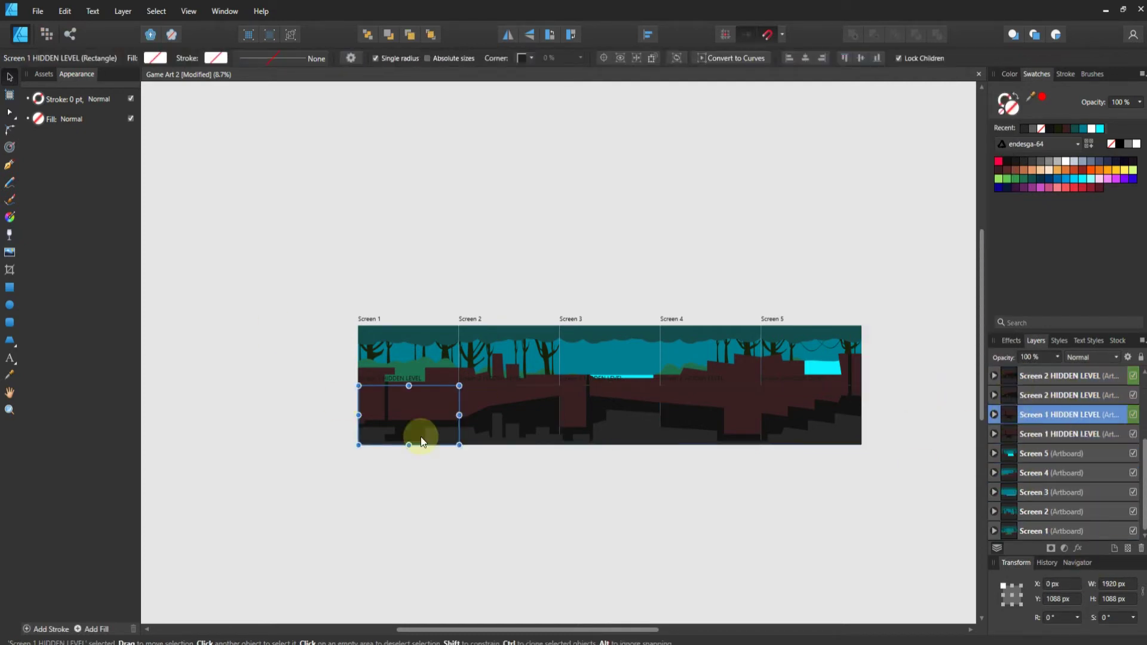
scroll(420, 436, "up", 5)
mouse_move(399, 363)
left_mouse_down()
mouse_move(418, 549)
mouse_move(399, 522)
left_mouse_up()
scroll(227, 490, "up", 2)
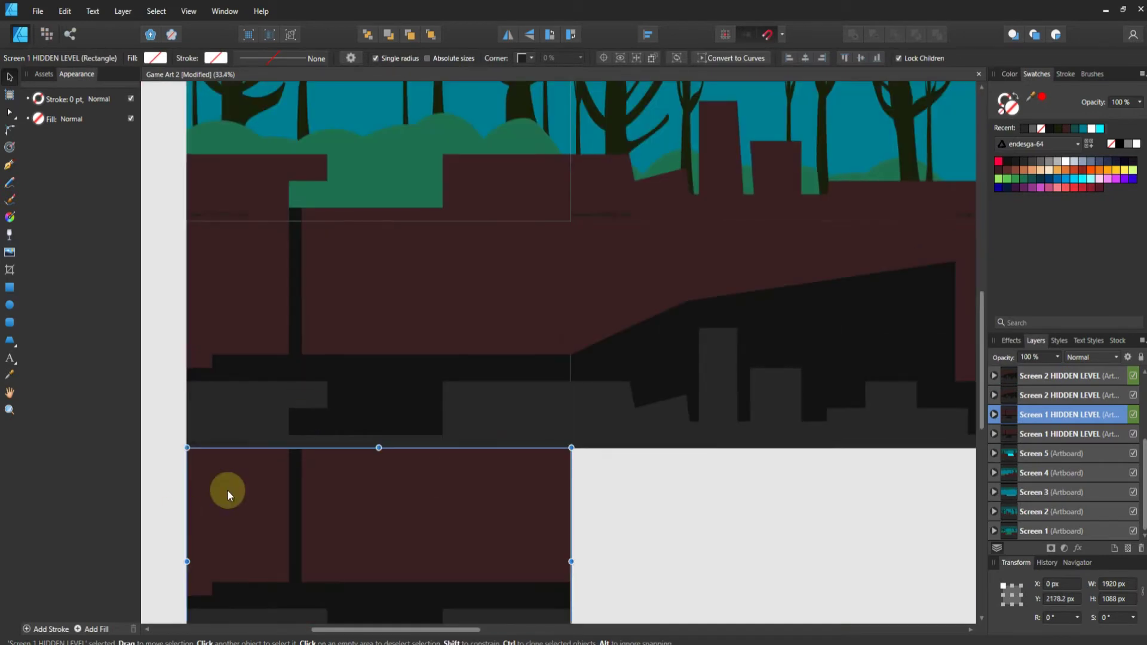
scroll(414, 303, "up", 4)
scroll(332, 339, "up", 2)
scroll(332, 338, "down", 5)
left_click(1010, 434)
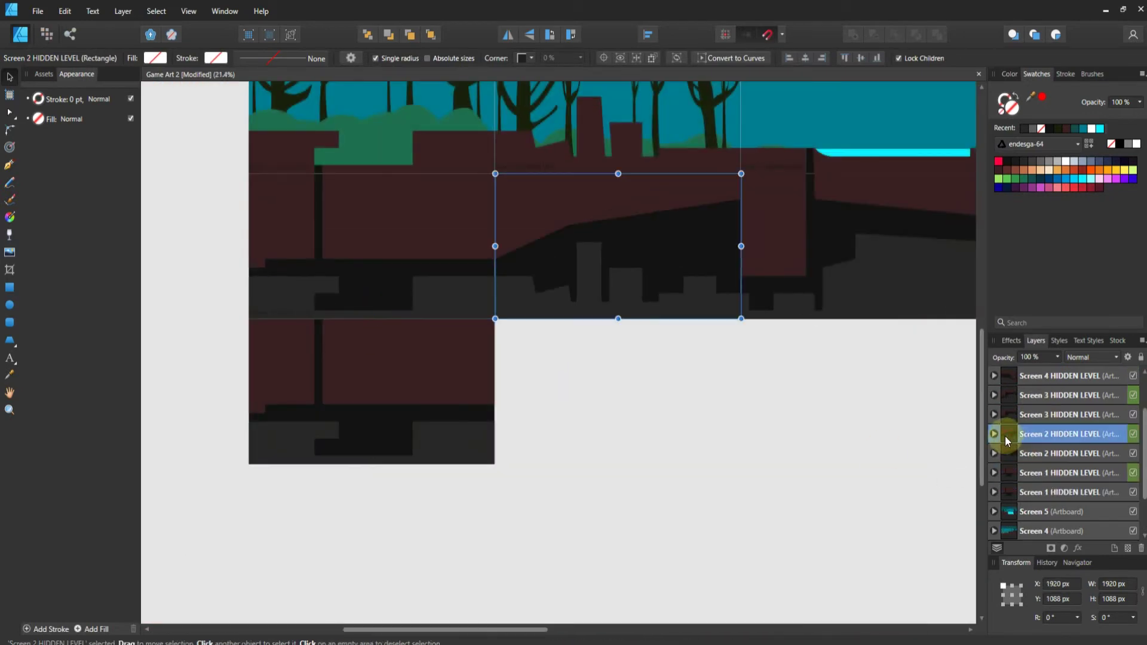
left_click_drag(636, 222, 636, 365)
scroll(518, 325, "up", 5)
scroll(519, 325, "down", 5)
Move the Screen 3 copy into the lower row and line it up with its neighbours
left_click(1018, 395)
left_click_drag(761, 245, 760, 371)
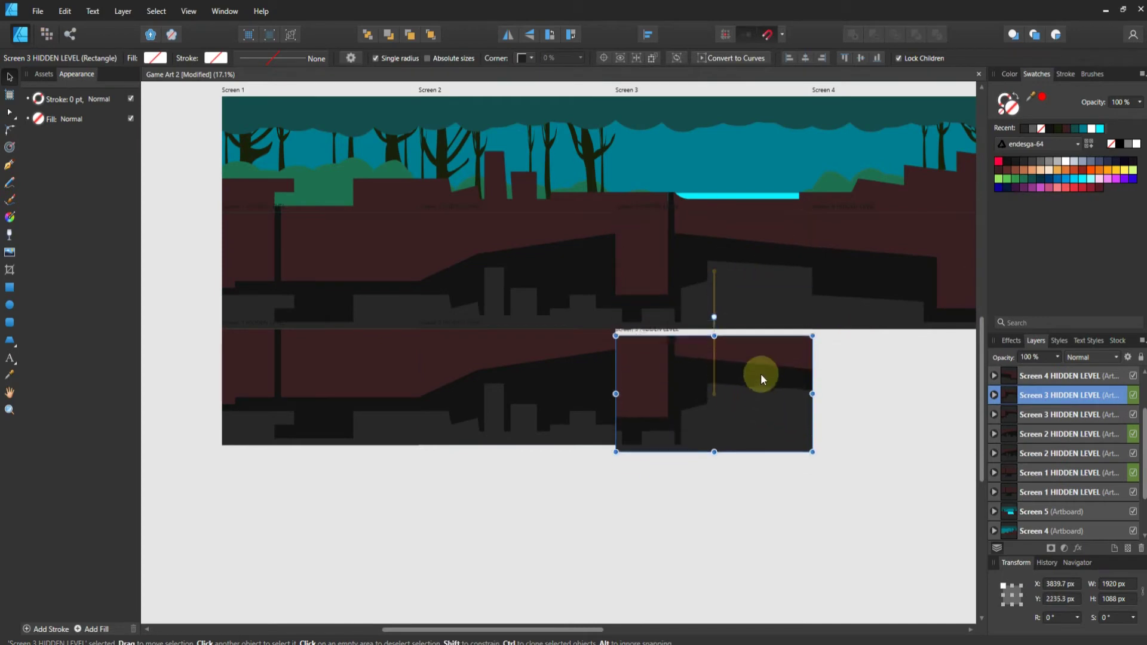
scroll(760, 372, "up", 4)
scroll(715, 335, "up", 3)
scroll(658, 416, "down", 5)
left_click_drag(589, 346, 626, 368)
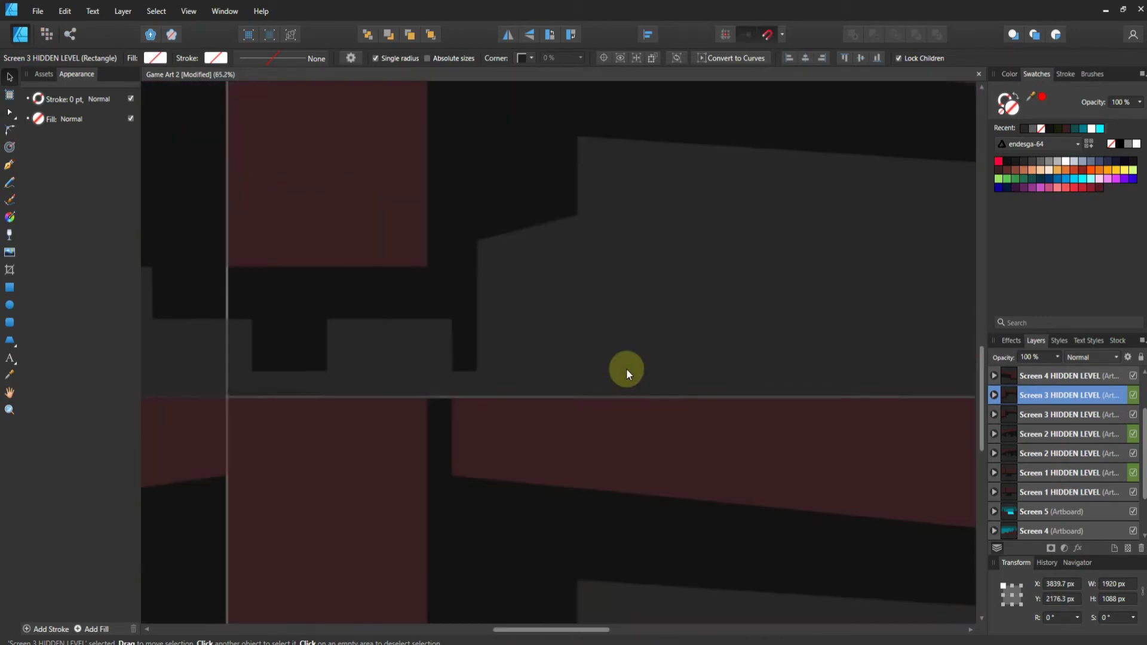
scroll(626, 367, "up", 5)
scroll(634, 272, "down", 4)
scroll(582, 307, "down", 4)
scroll(1062, 428, "up", 1)
Move the Screen 4 and Screen 5 copies down into the lower row
left_click(1061, 421)
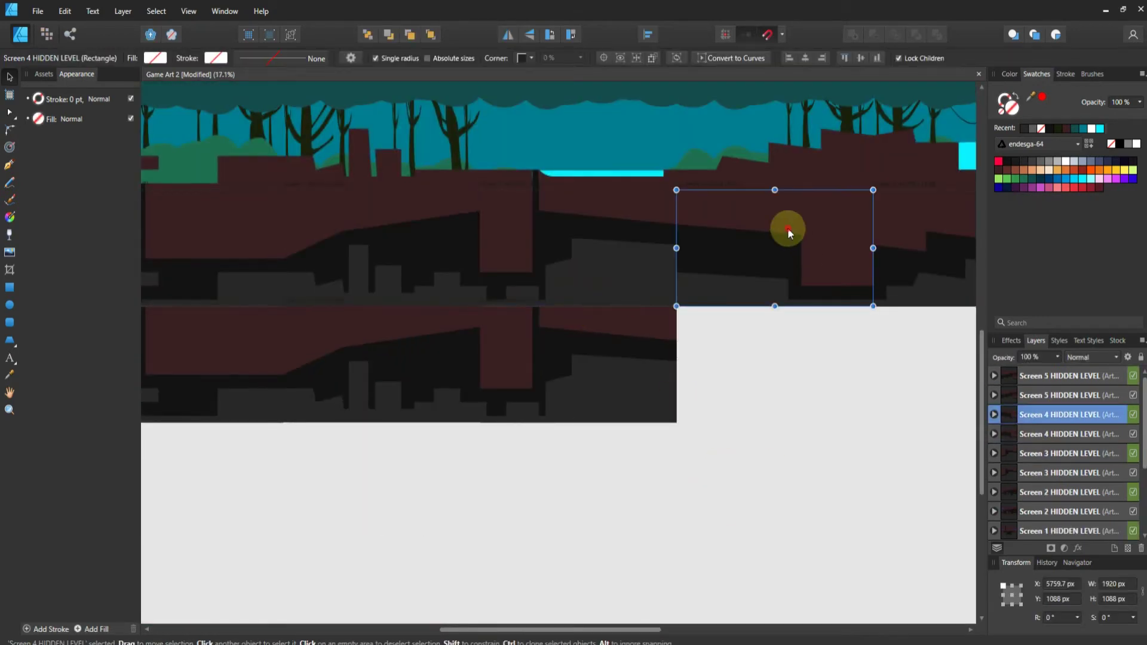
left_click_drag(787, 227, 808, 345)
scroll(809, 345, "up", 4)
scroll(758, 356, "down", 2)
scroll(776, 328, "down", 2)
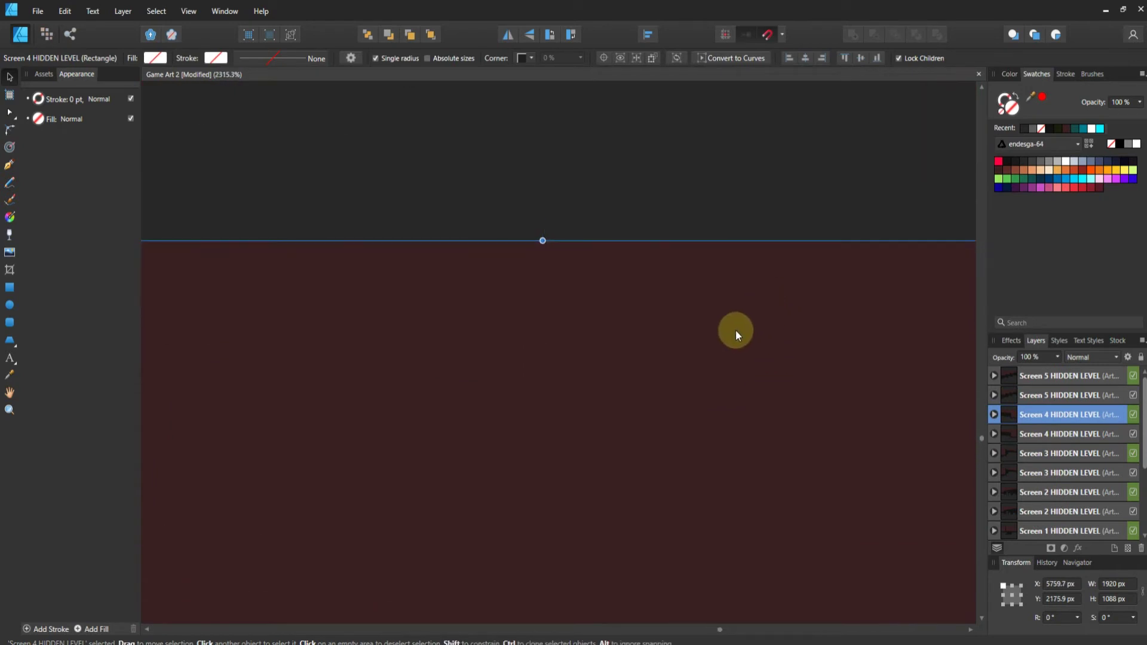
scroll(736, 329, "down", 5)
left_click(1003, 376)
left_click_drag(700, 310, 708, 382)
scroll(692, 366, "up", 5)
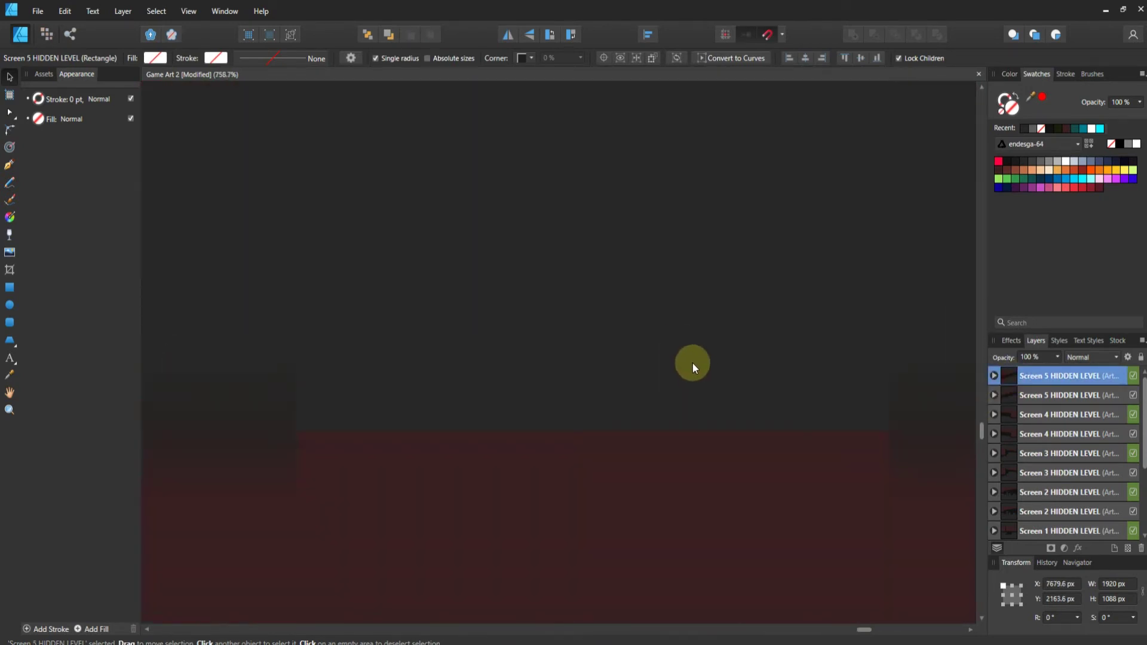
scroll(748, 443, "down", 8)
scroll(728, 344, "up", 9)
Check the ground shapes inside the Screen 5, 1, 2 and 4 copies
left_click(687, 221)
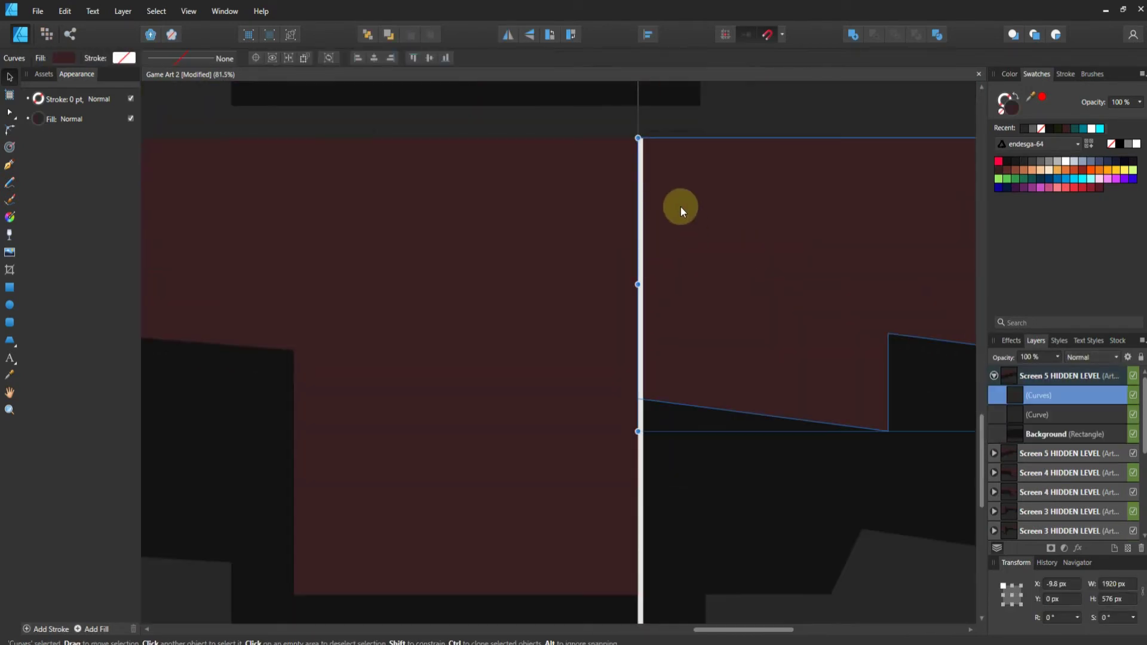
left_click(995, 375)
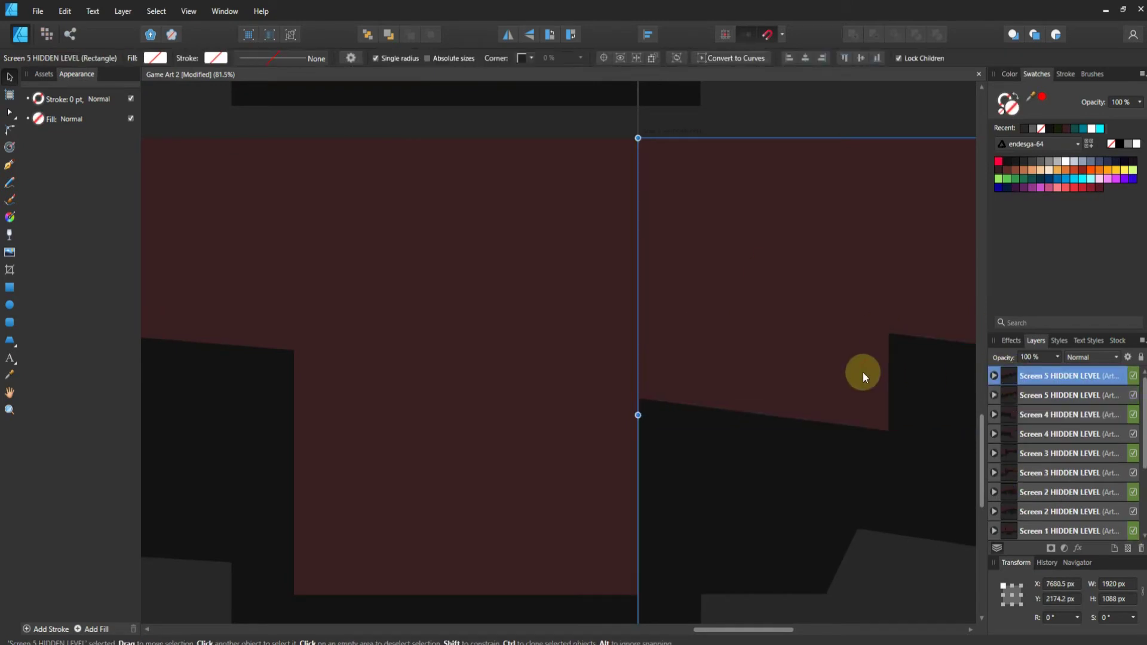
scroll(862, 372, "up", 13)
scroll(657, 377, "down", 12)
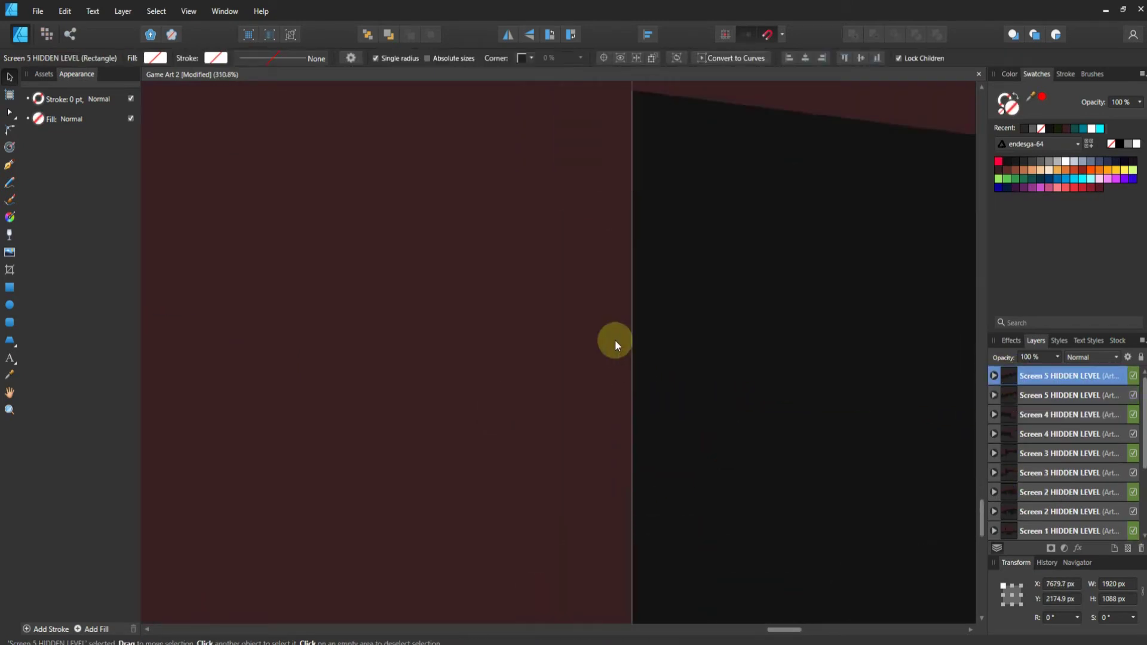
left_click(764, 474)
scroll(687, 392, "up", 2)
scroll(272, 354, "up", 6)
left_click(522, 363)
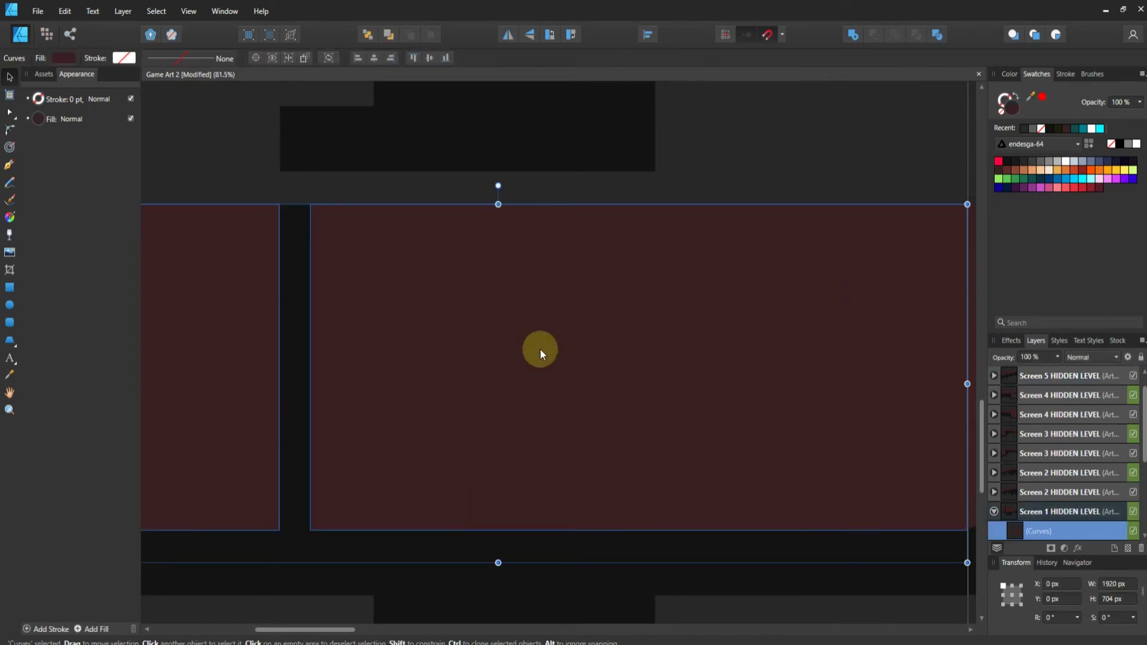
scroll(169, 291, "down", 3)
left_click(686, 291)
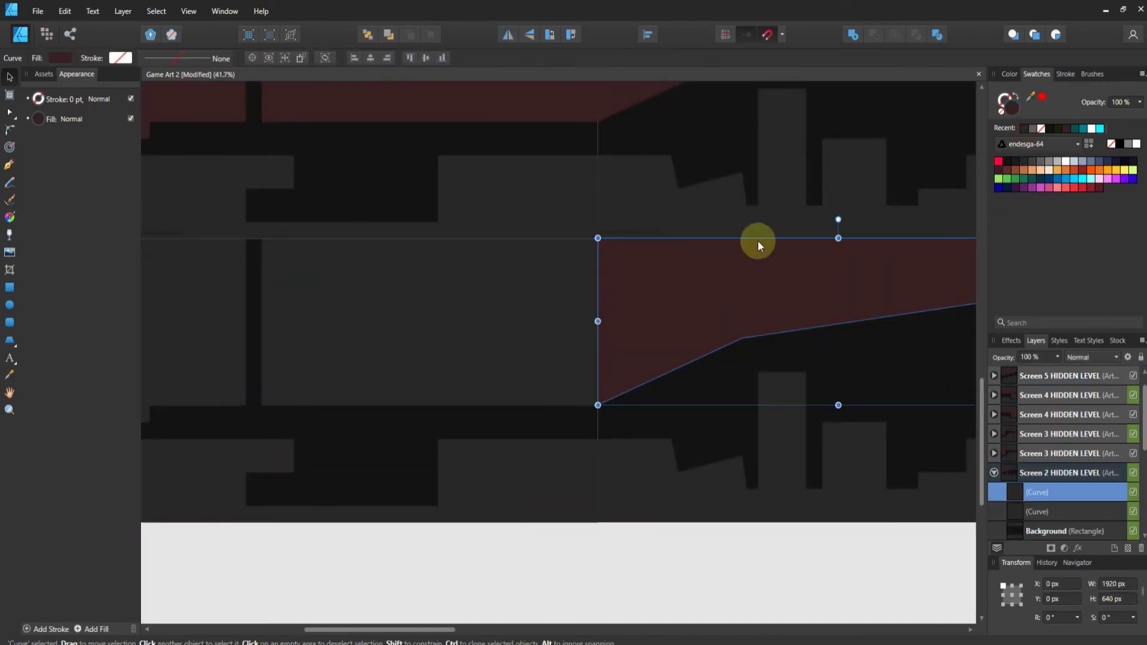
scroll(613, 307, "down", 3)
left_click(854, 285)
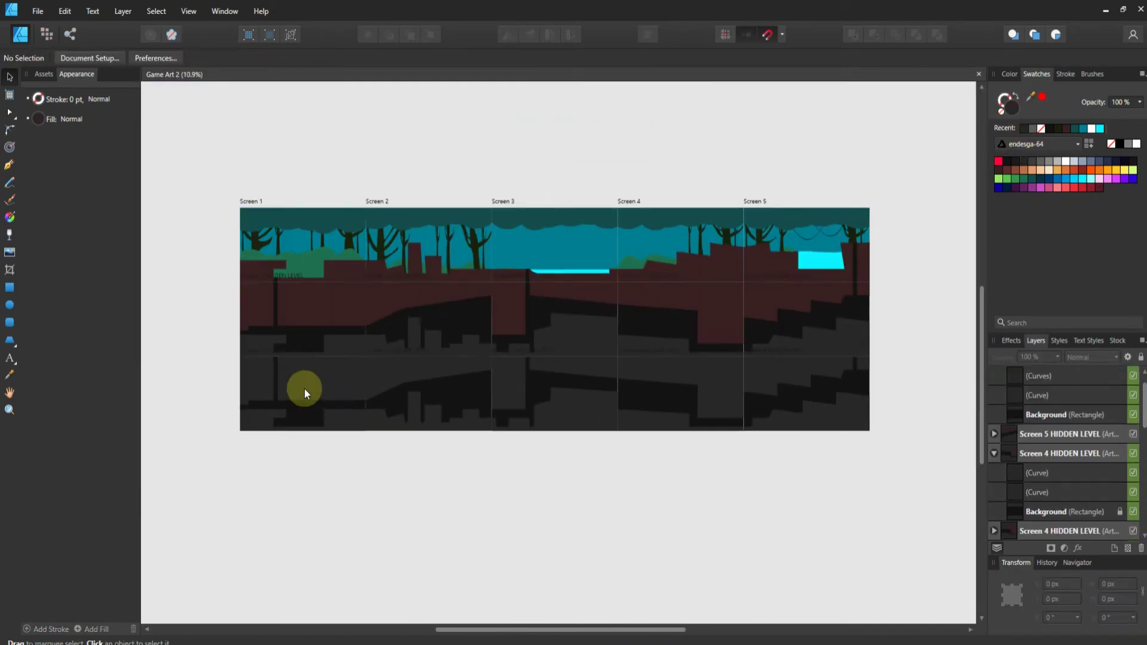
Flip the Screen 2 HIDDEN LEVEL copy upside down
left_click(303, 377)
left_click(994, 415)
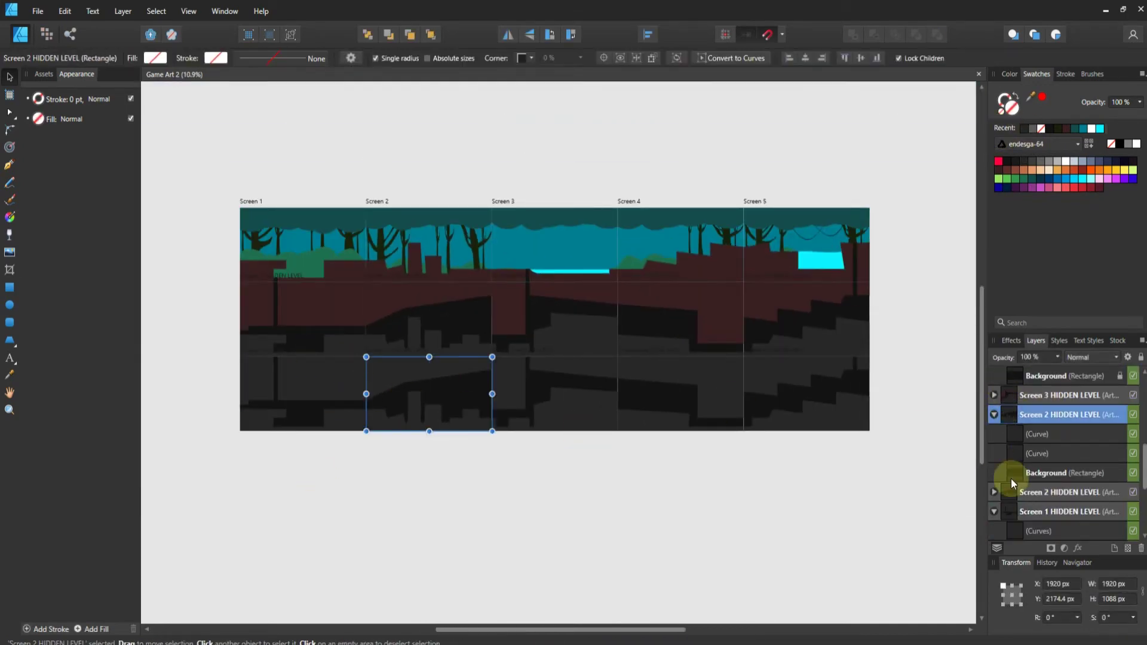
left_click(1027, 453)
scroll(315, 371, "up", 3)
right_click(314, 370)
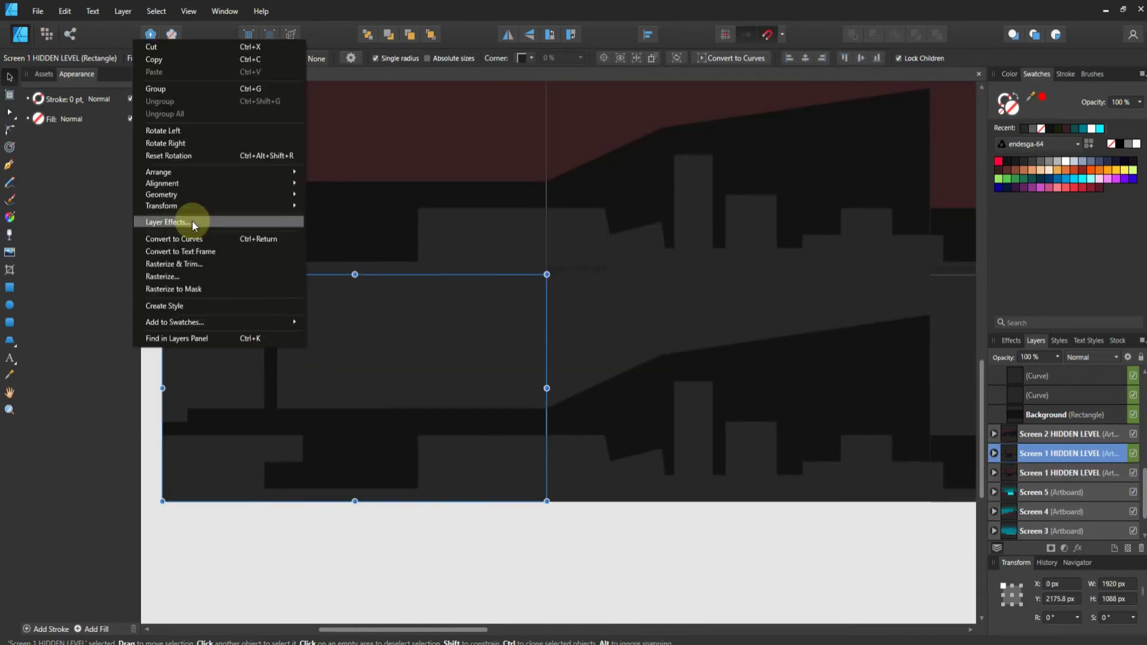
left_click(994, 414)
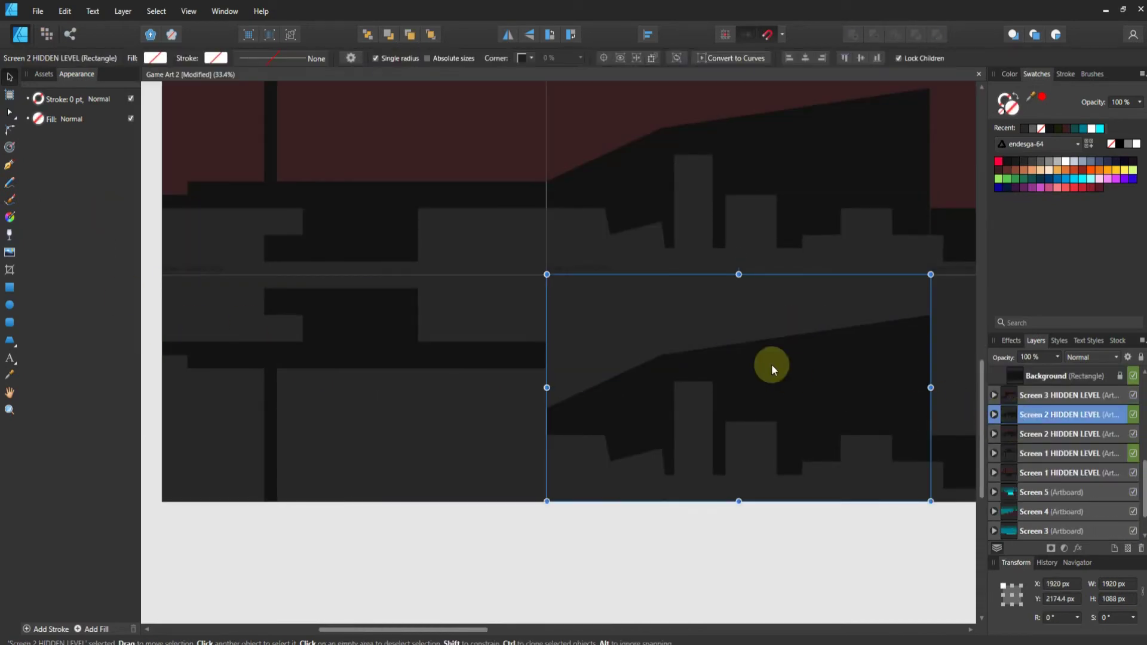
right_click(772, 364)
left_click(549, 262)
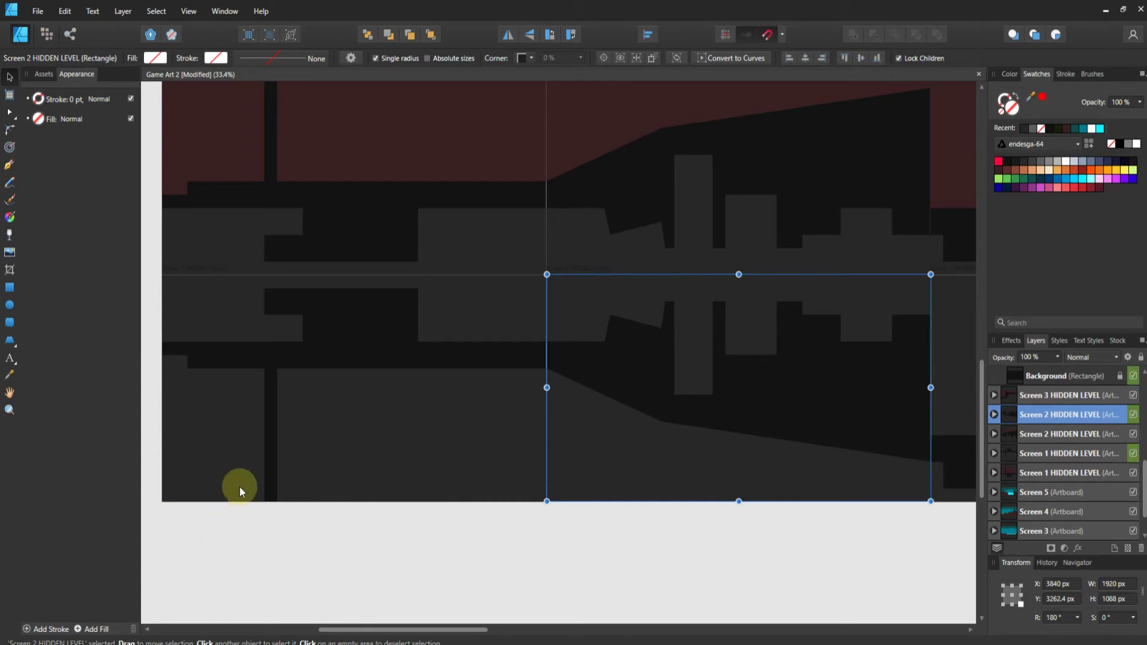
Flip the Screen 1 HIDDEN LEVEL copy and mirror the Screen 2 copy horizontally
left_click(342, 406)
left_click(994, 454)
right_click(361, 375)
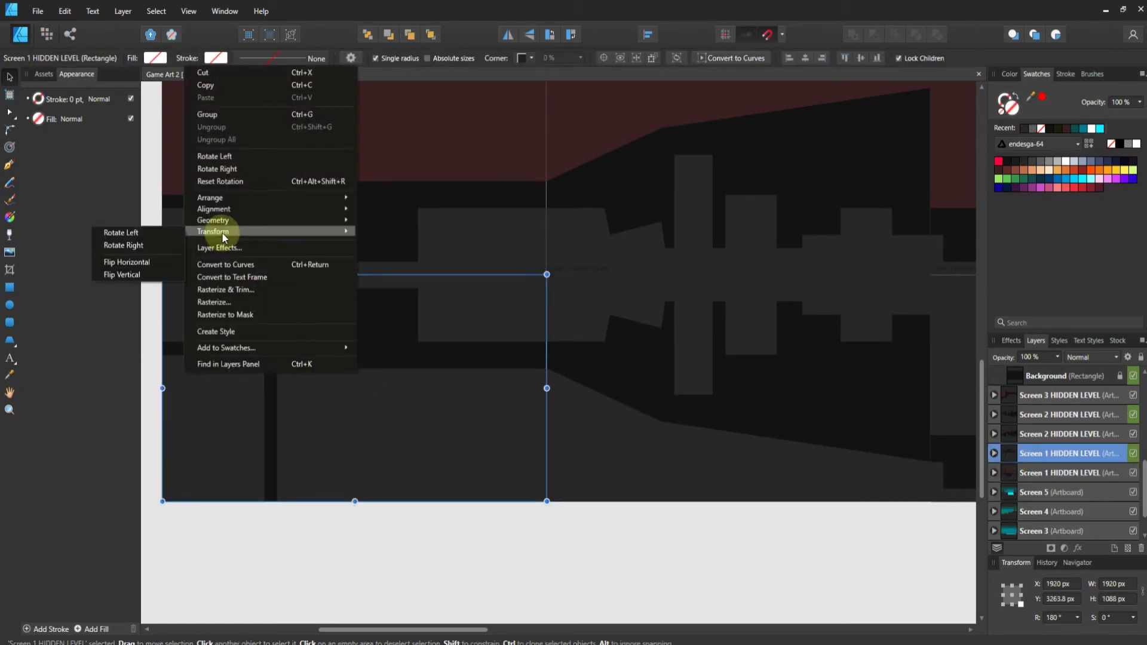
left_click(120, 262)
left_click(1016, 415)
right_click(767, 370)
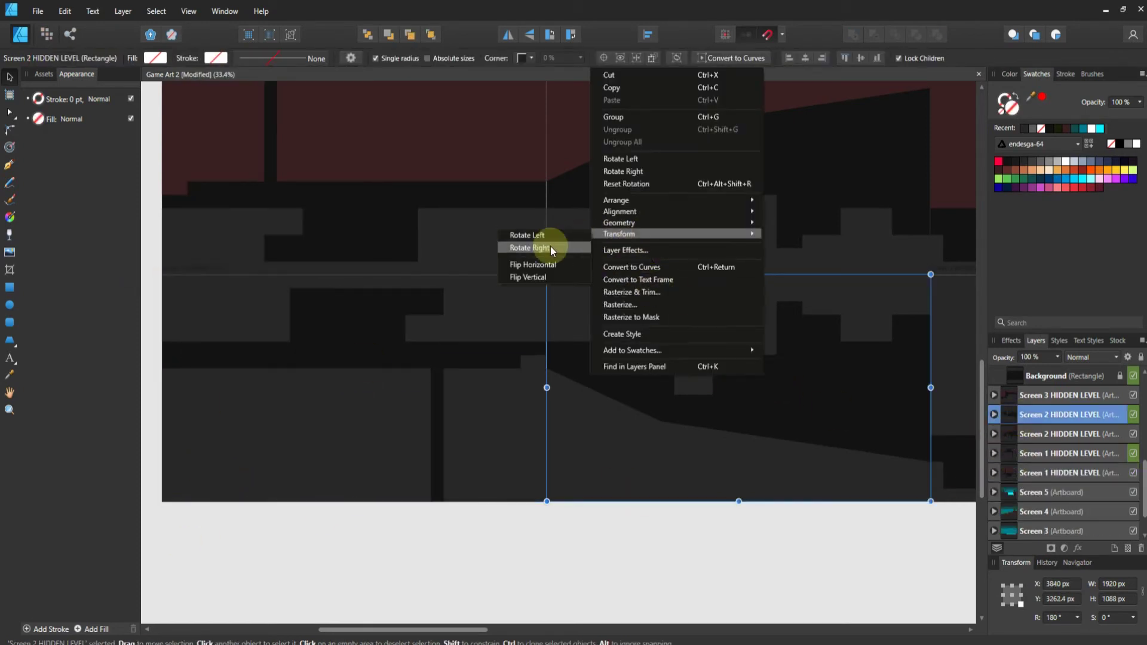
left_click(546, 263)
scroll(399, 478, "down", 4)
Mirror the Screen 3, Screen 4 and Screen 5 HIDDEN LEVEL copies horizontally
left_click(1021, 380)
right_click(696, 430)
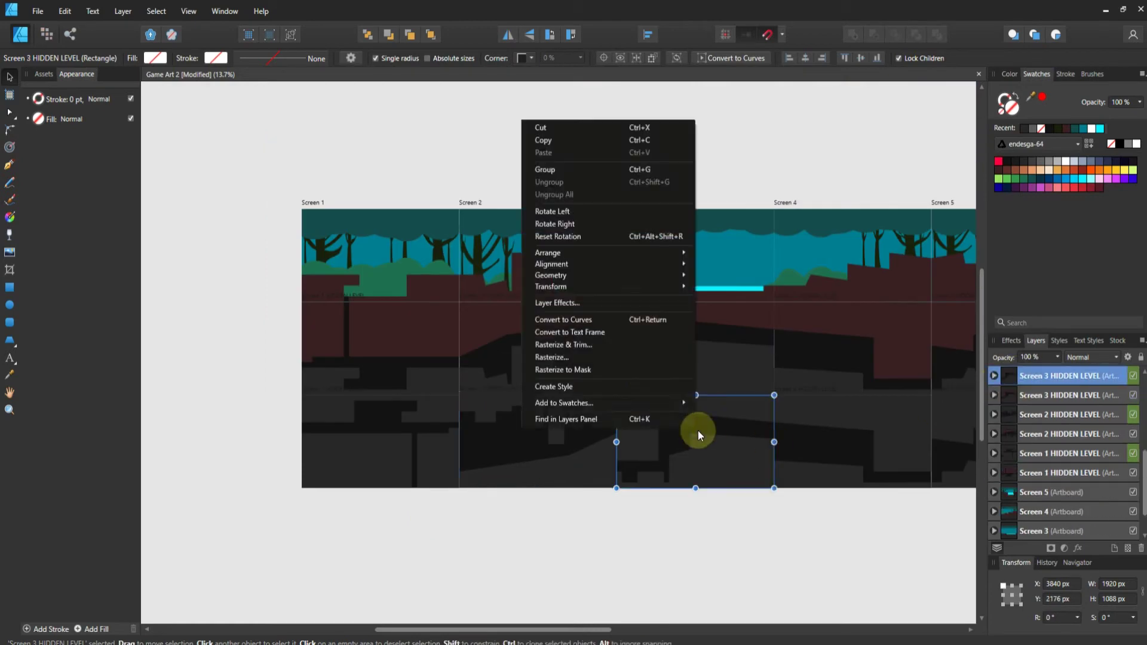
left_click(478, 315)
scroll(1015, 460, "up", 2)
mouse_move(550, 286)
left_click(1020, 453)
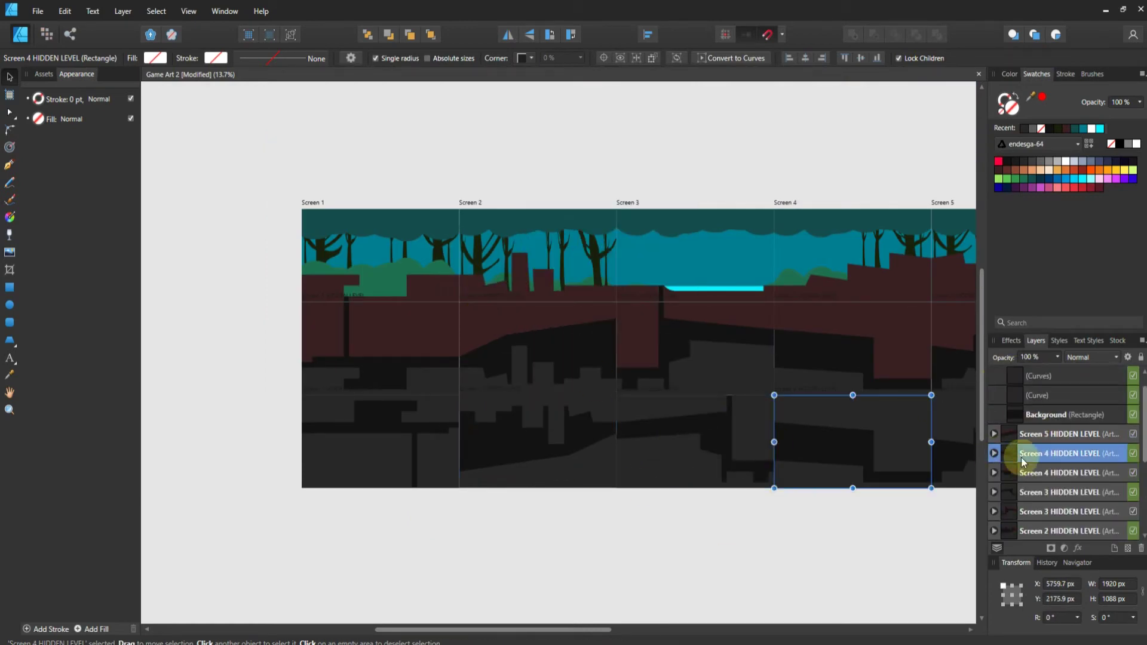
right_click(858, 435)
left_click(644, 331)
scroll(773, 476, "up", 5)
scroll(657, 463, "down", 4)
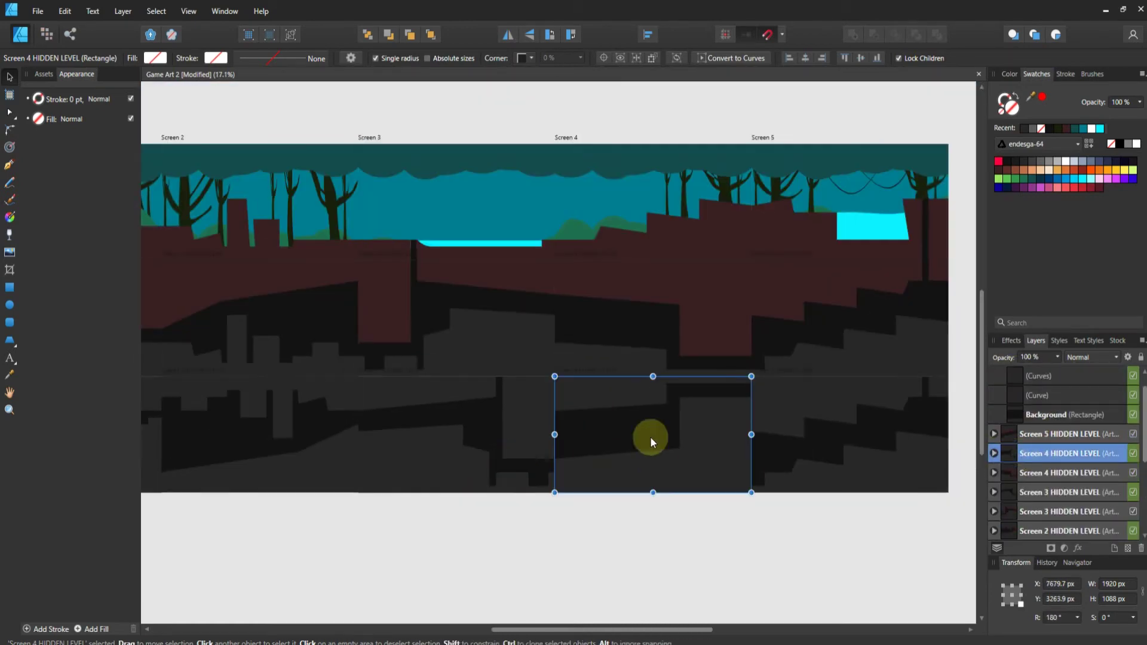
scroll(1015, 418, "down", 2)
left_click(1021, 375)
right_click(844, 443)
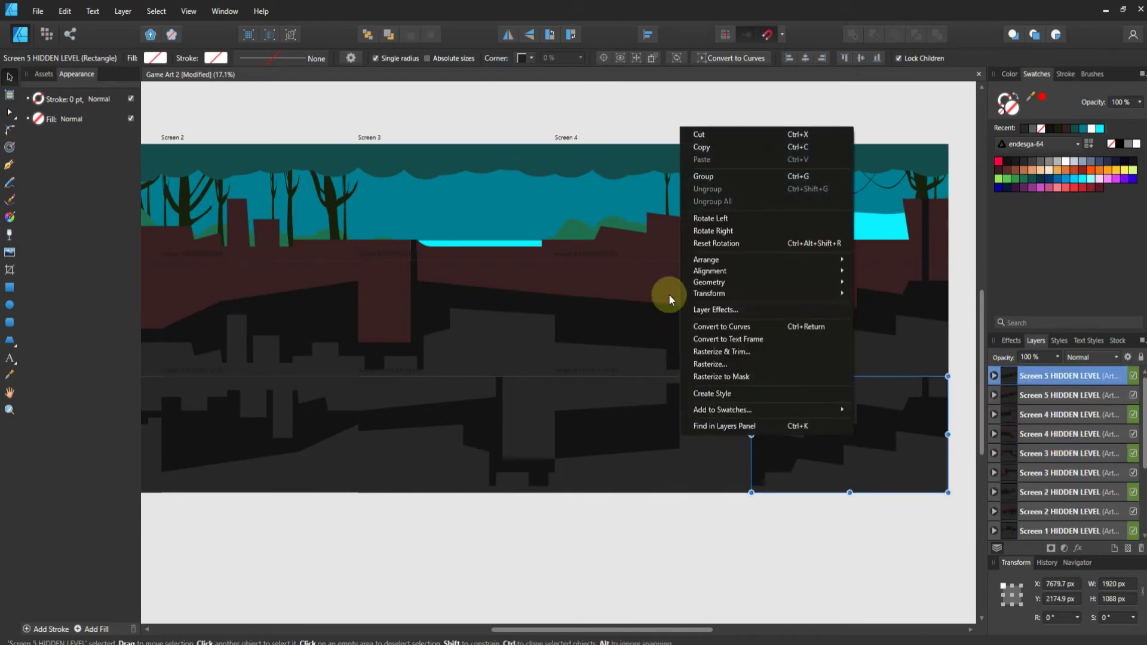
left_click(623, 323)
right_click(848, 441)
Flip the Screen 4 copy, then flip the Screen 5 copy and flip it back
left_click(627, 336)
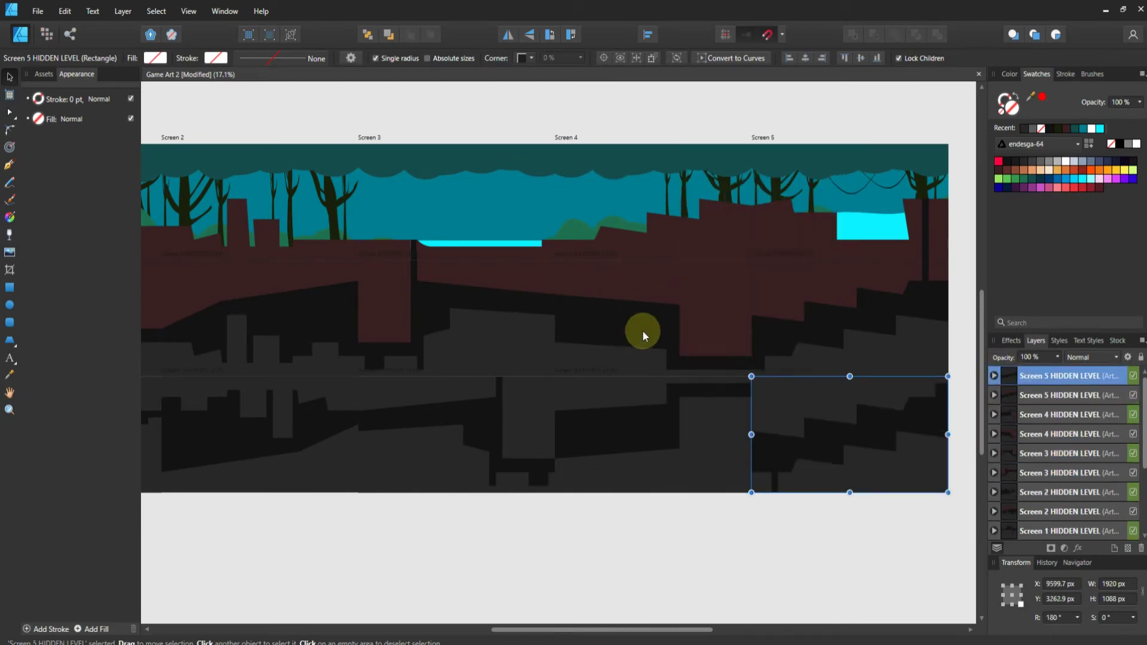
left_click(1019, 412)
right_click(444, 442)
left_click(477, 353)
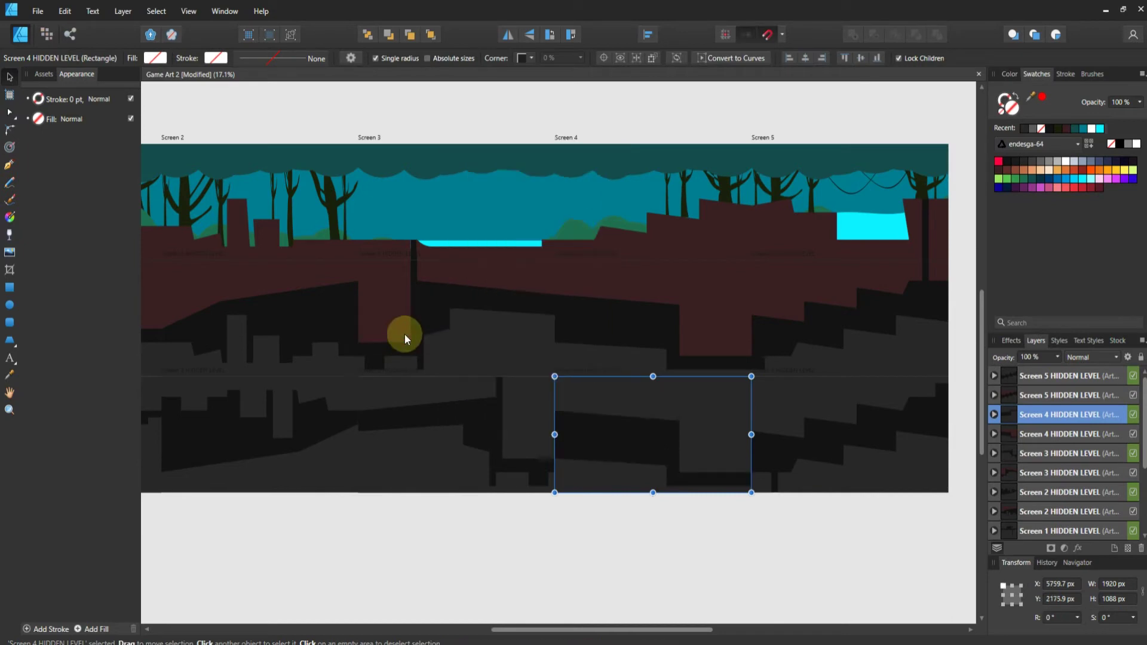
scroll(678, 434, "down", 1)
left_click(823, 454)
right_click(818, 430)
left_click(600, 309)
right_click(826, 448)
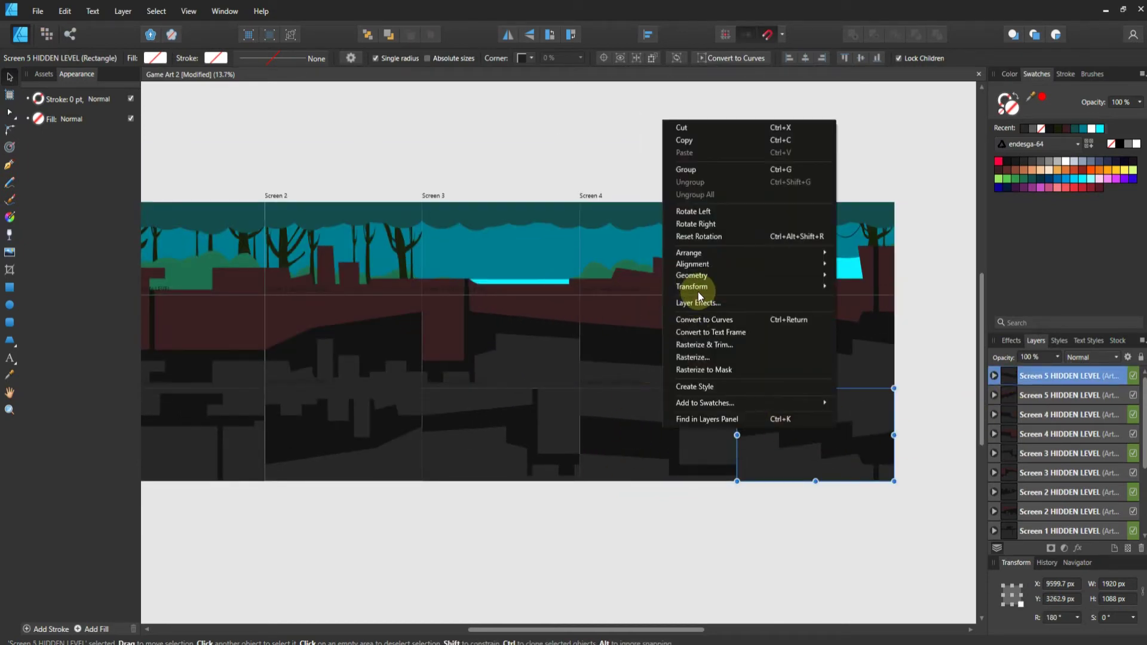
left_click(599, 310)
Restack Screen 5's background rectangle and move (Curves) and GROUND into Screen 5 HIDDEN LEVEL
scroll(886, 421, "down", 1)
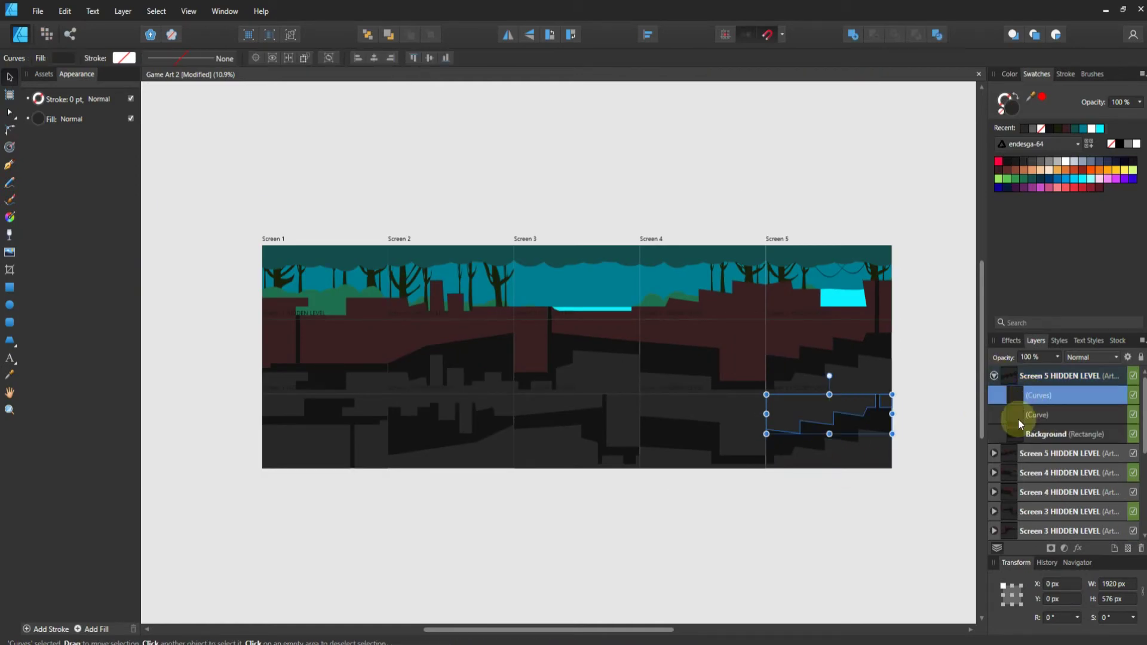
left_click_drag(1027, 411, 1036, 509)
left_click(1009, 493)
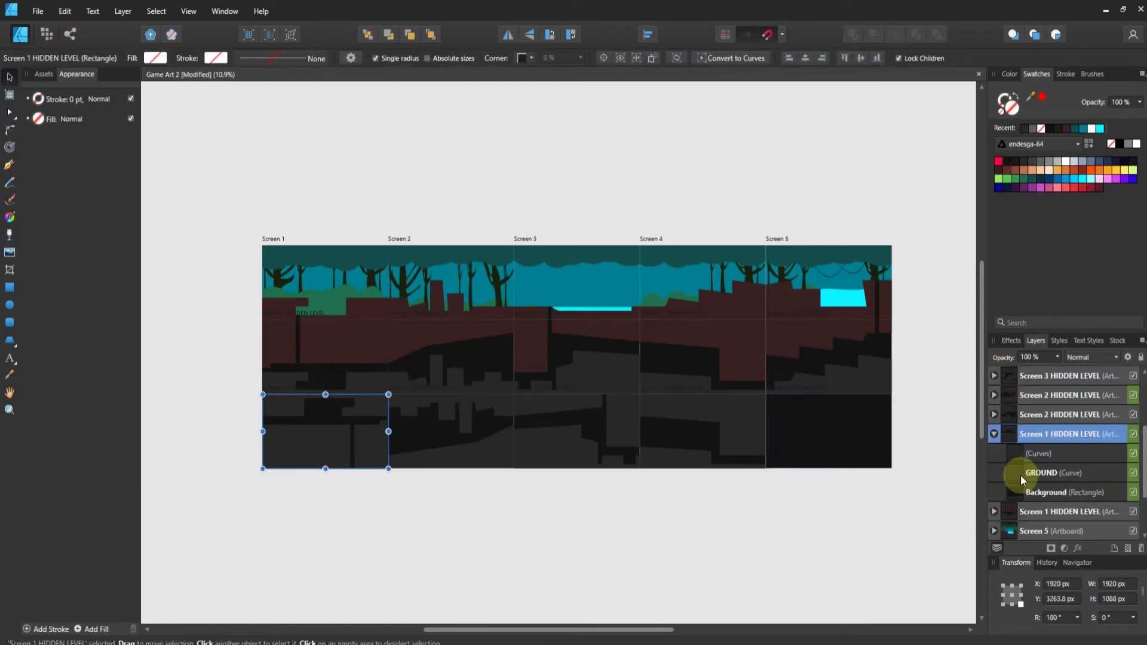
left_click(1020, 474)
left_click(1019, 457, "shift")
left_click_drag(1017, 457, 1011, 392)
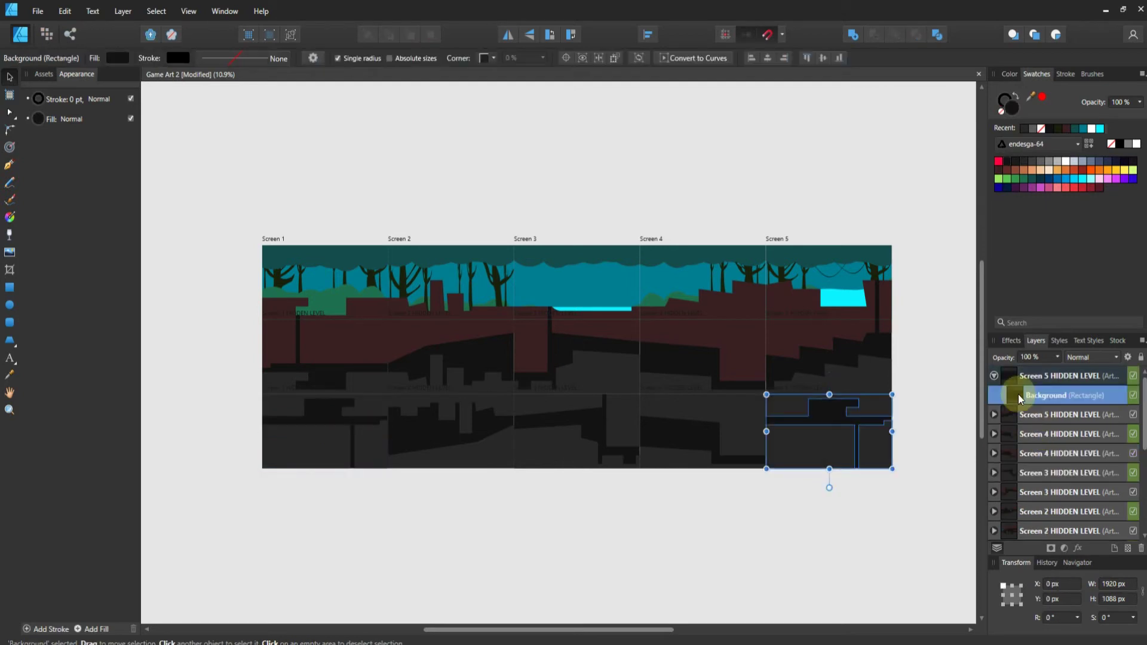
Rotate the Screen 5 HIDDEN LEVEL 180°
left_click(862, 551)
left_click(1009, 377)
right_click(812, 437)
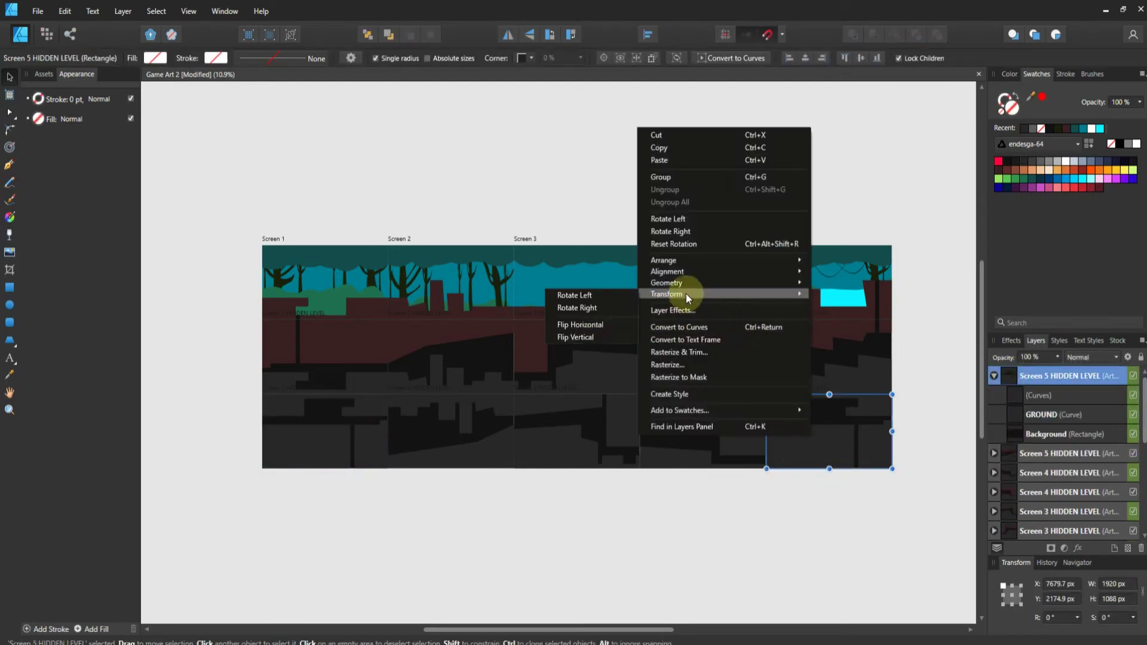
left_click(651, 341)
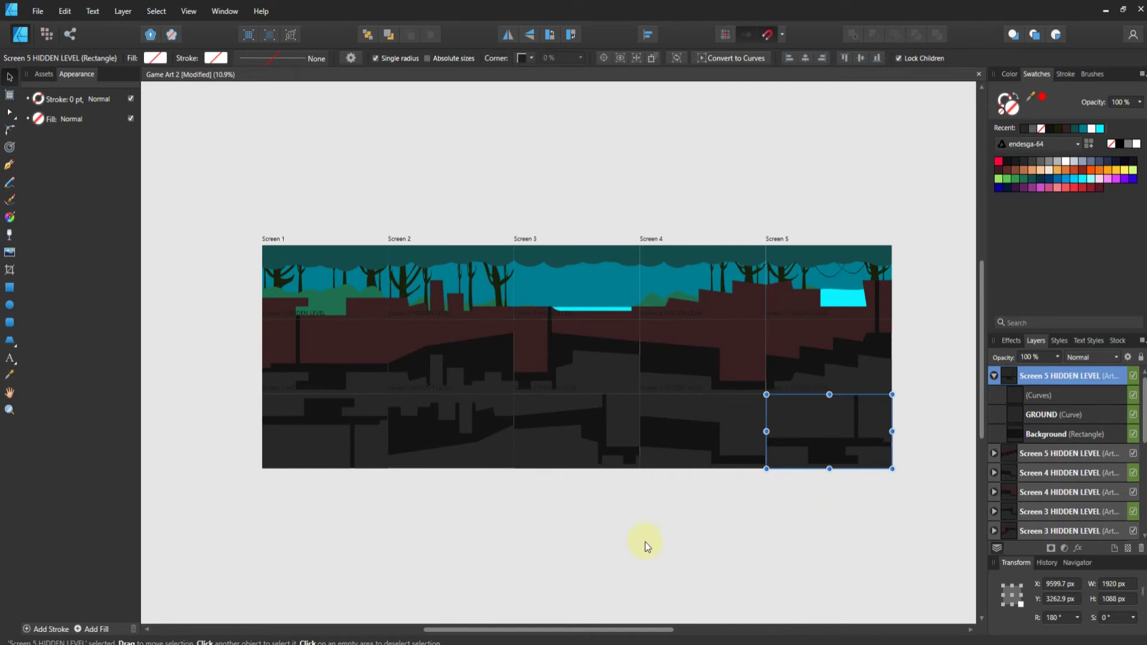
Expand Screen 1's hidden level and select its (Curves) shape, then clear the selection
scroll(335, 445, "up", 2)
scroll(309, 442, "up", 2)
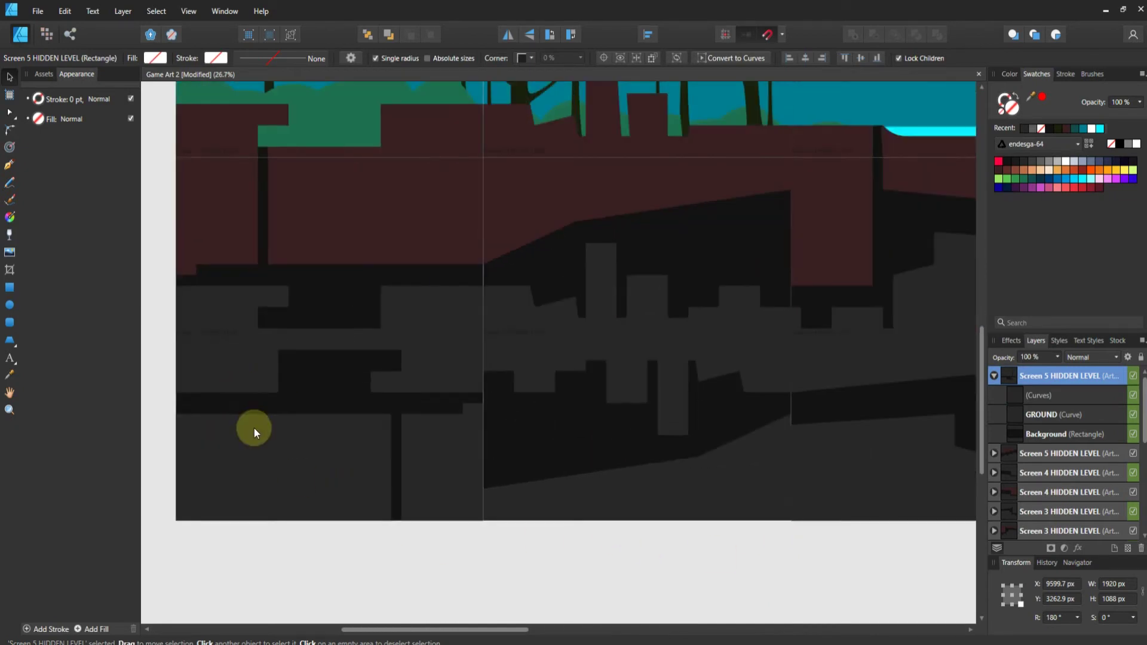
scroll(1009, 395, "down", 5)
left_click(1011, 414)
left_click(1016, 436)
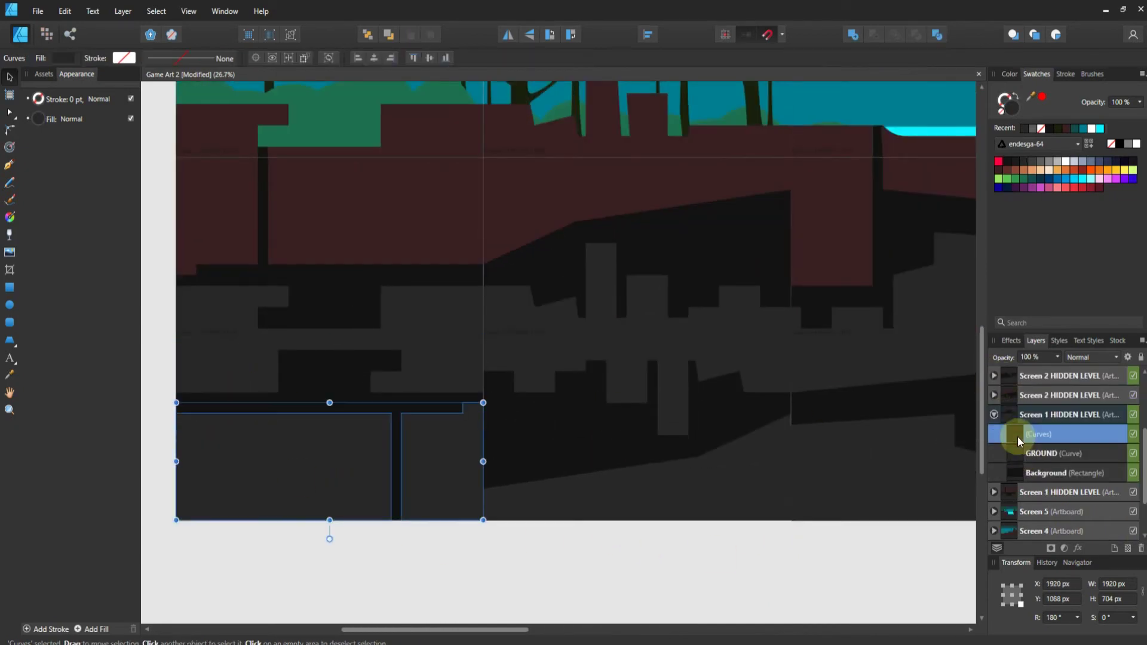
left_click(198, 424)
Start drawing a rectangle on Screen 1's lower ground with the Rectangle Tool
scroll(198, 424, "up", 3)
key("m")
left_click_drag(354, 353, 212, 425)
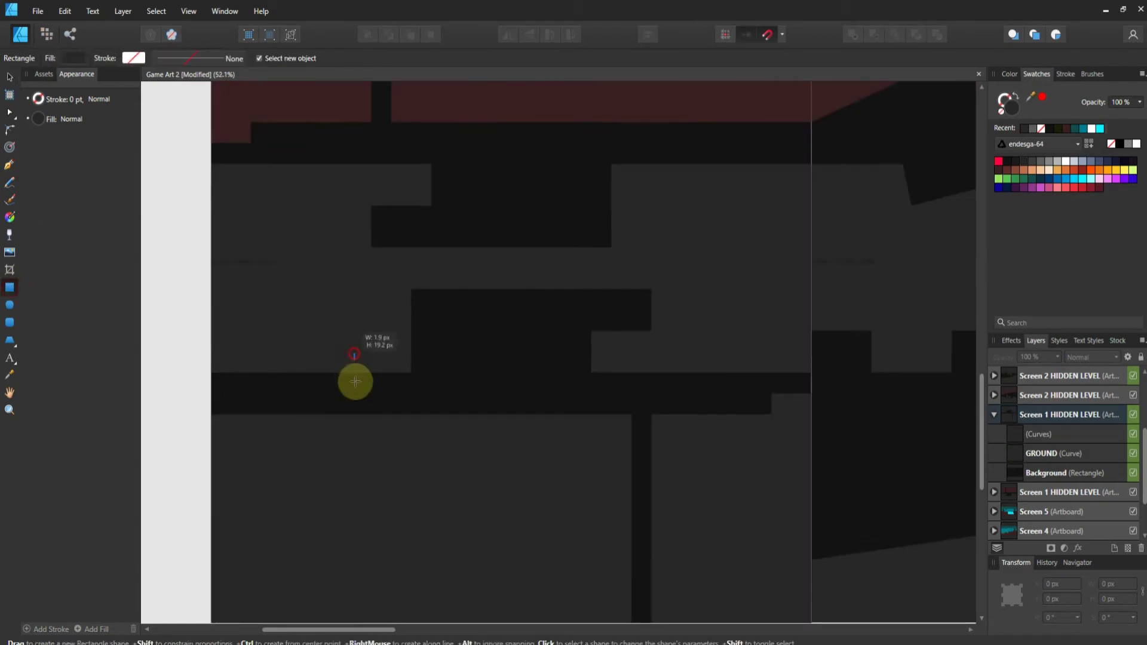
Show the grid over the artboards
left_click(188, 11)
left_click(87, 159)
scroll(397, 353, "up", 4)
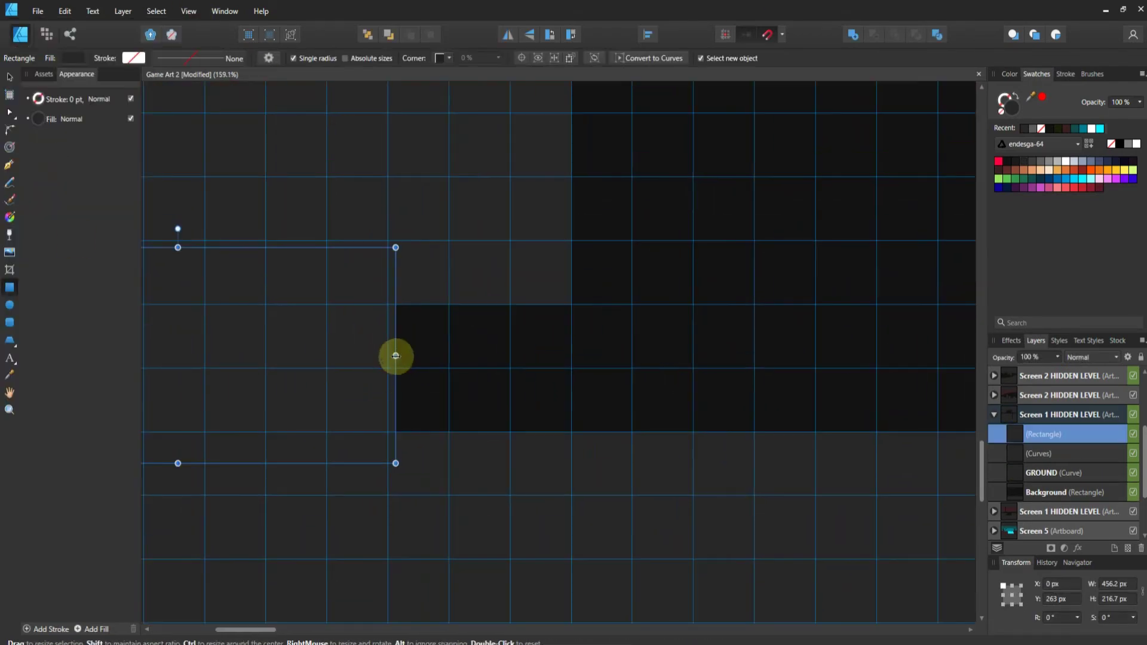
scroll(372, 389, "down", 4)
scroll(645, 331, "down", 3)
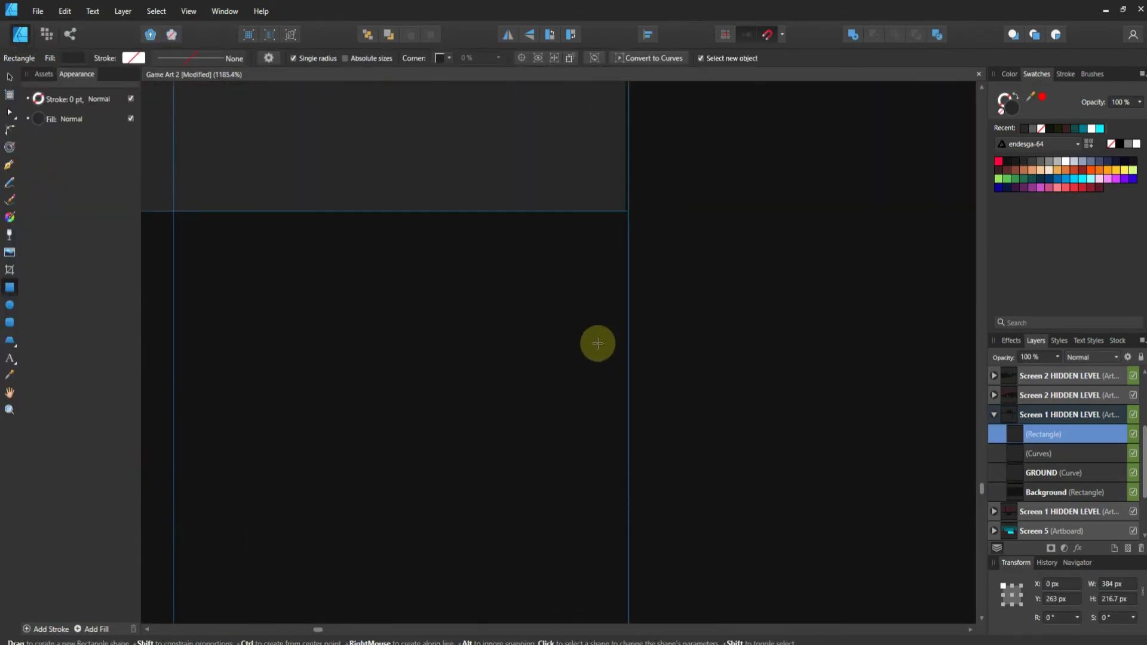
scroll(596, 341, "down", 3)
scroll(568, 277, "down", 3)
Raise the corner node of Screen 2 hidden level's ground curve with the Node Tool
left_click(994, 414)
left_click(1051, 375)
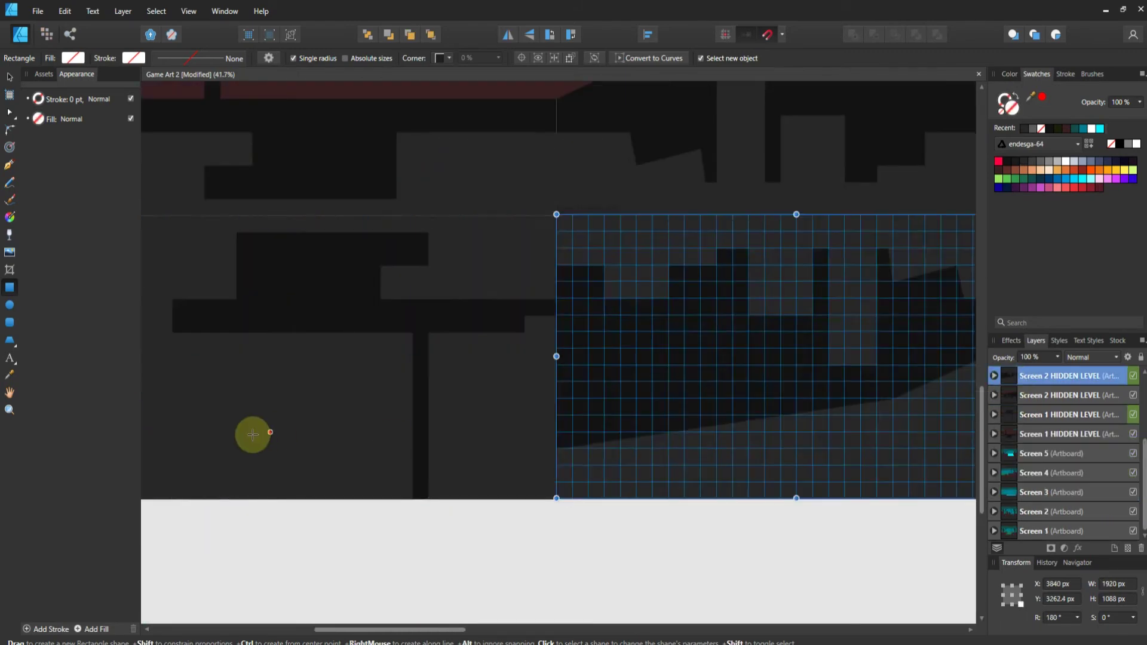
scroll(656, 383, "up", 2)
scroll(517, 405, "left", 3)
scroll(498, 395, "down", 3)
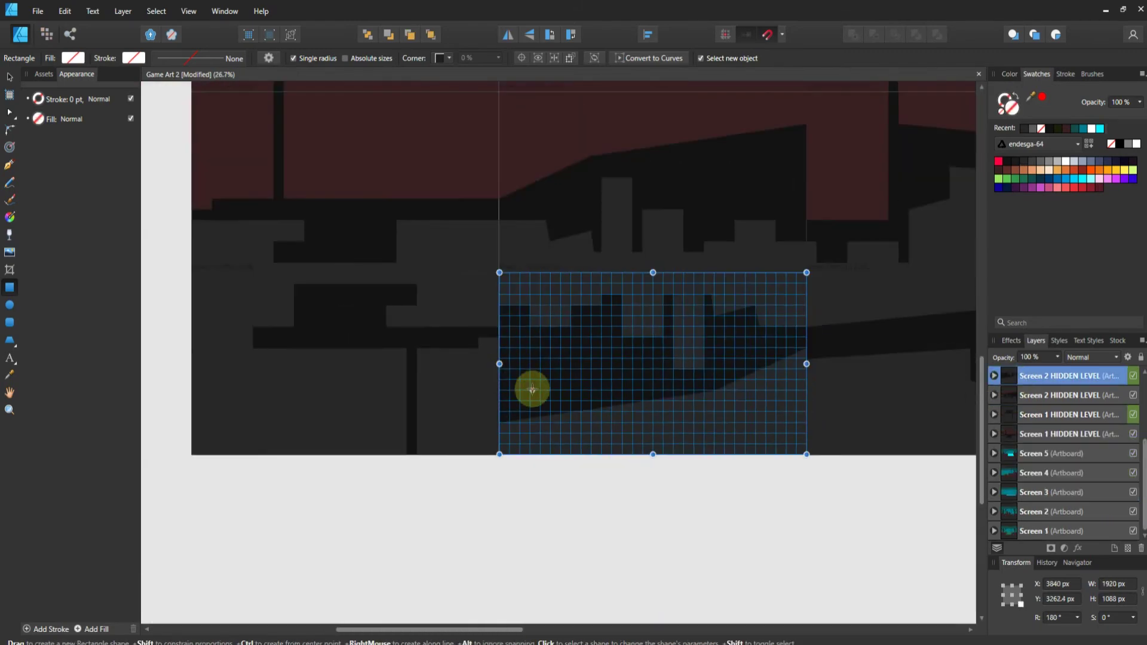
left_click(994, 375)
left_click(1019, 395)
left_click(9, 112)
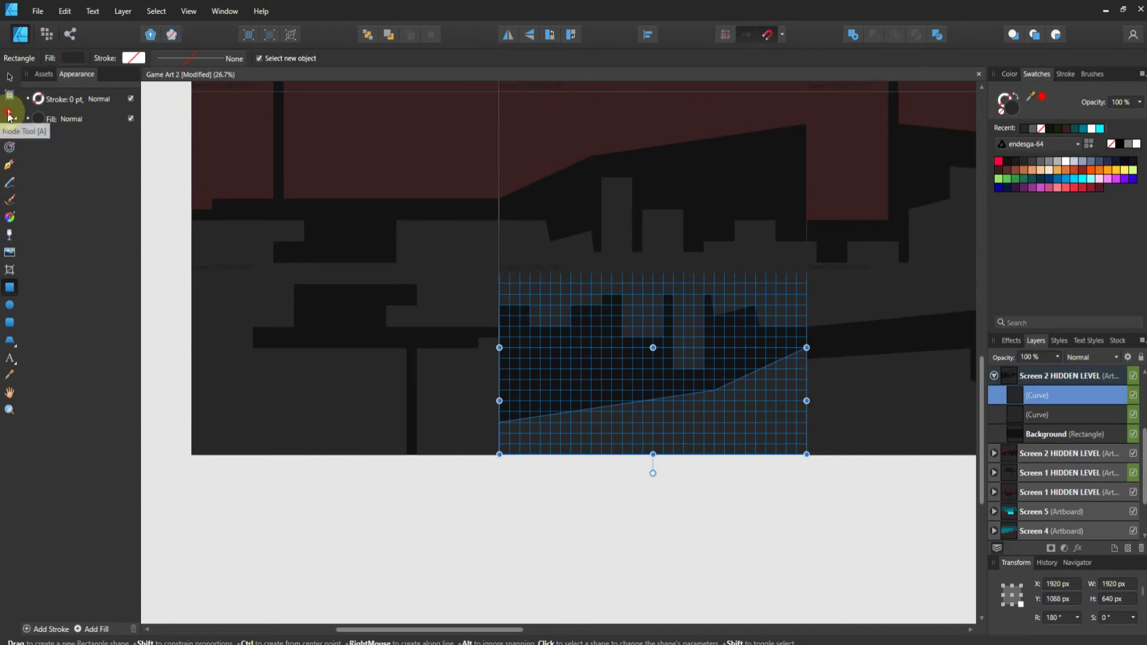
scroll(473, 420, "up", 5)
scroll(577, 450, "down", 1)
left_click_drag(573, 266, 573, 179)
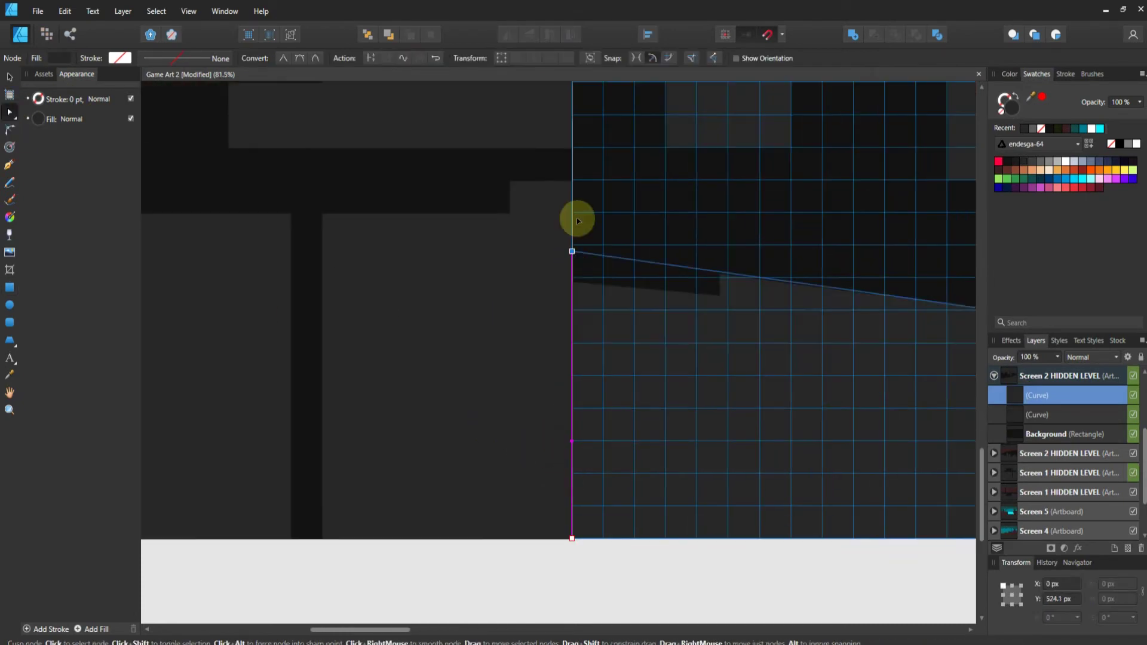
Select Screen 1's (Curves) shape, then the Screen 2 and Screen 1 hidden level layers
scroll(442, 345, "up", 10)
left_click(581, 414)
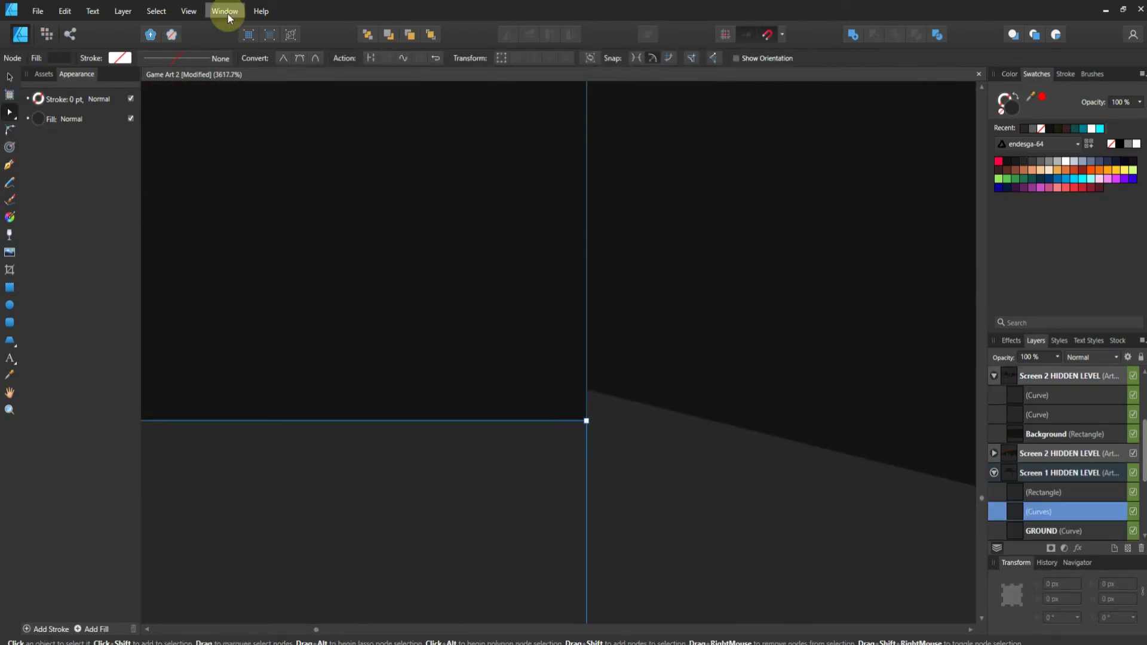
scroll(621, 412, "down", 3)
scroll(621, 412, "down", 3)
scroll(627, 440, "up", 3)
scroll(565, 384, "down", 5)
scroll(558, 500, "up", 8)
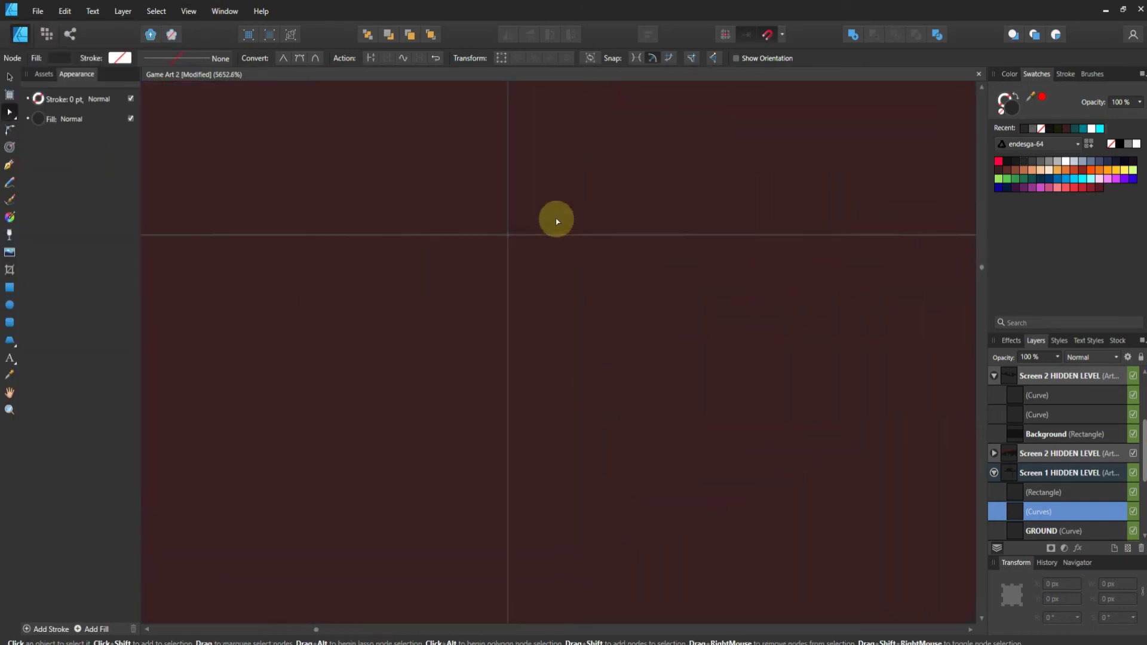
left_click(1012, 377)
left_click(994, 474)
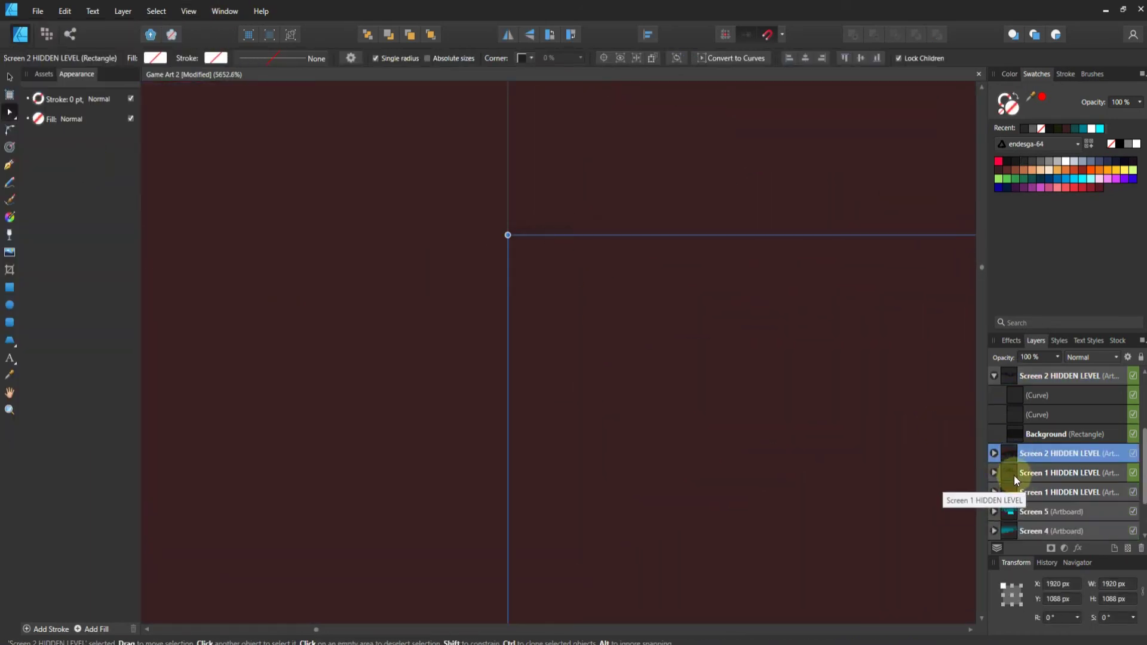
Open and dismiss Screen 1 hidden level's layer options, selecting the lower Screen 1 hidden level
scroll(619, 381, "down", 5)
right_click(1009, 492)
left_click(1012, 474)
right_click(1012, 474)
left_click(867, 453)
left_click(722, 475)
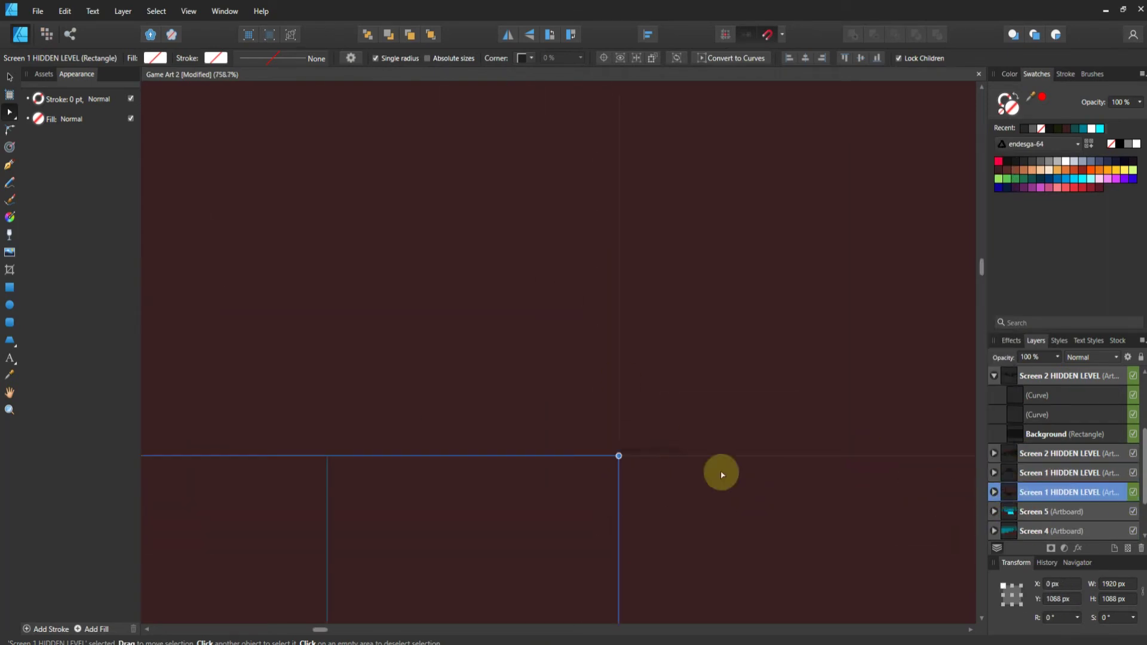
Select Screen 1's hidden level layer and open its tag colour menu
scroll(599, 427, "down", 4)
scroll(599, 428, "down", 5)
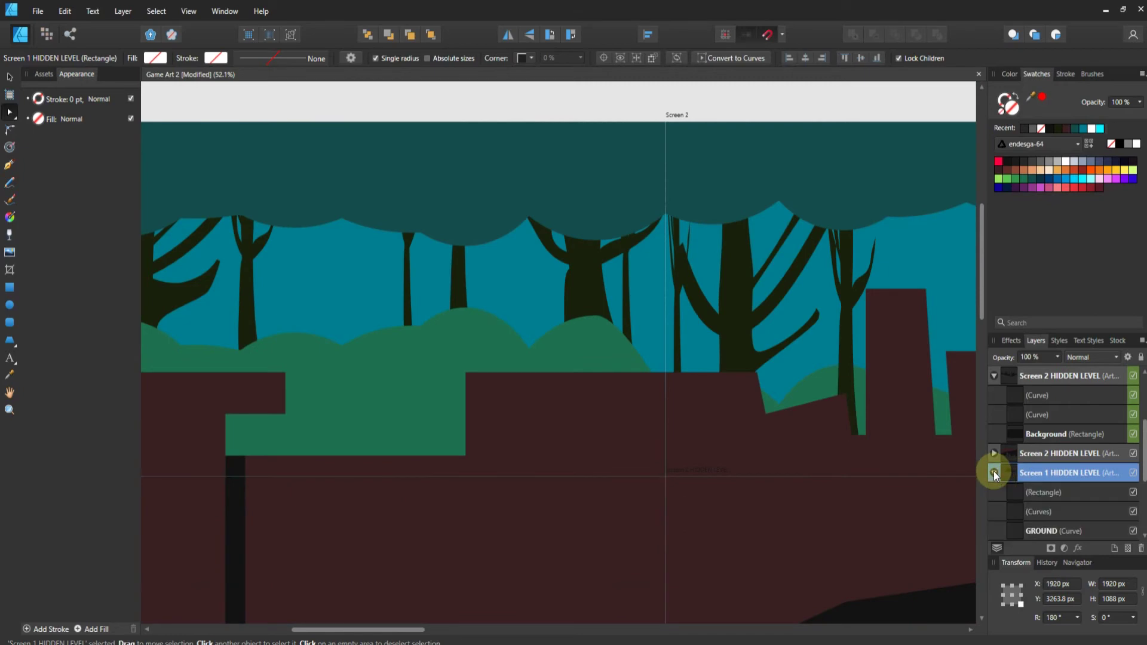
scroll(686, 610, "up", 6)
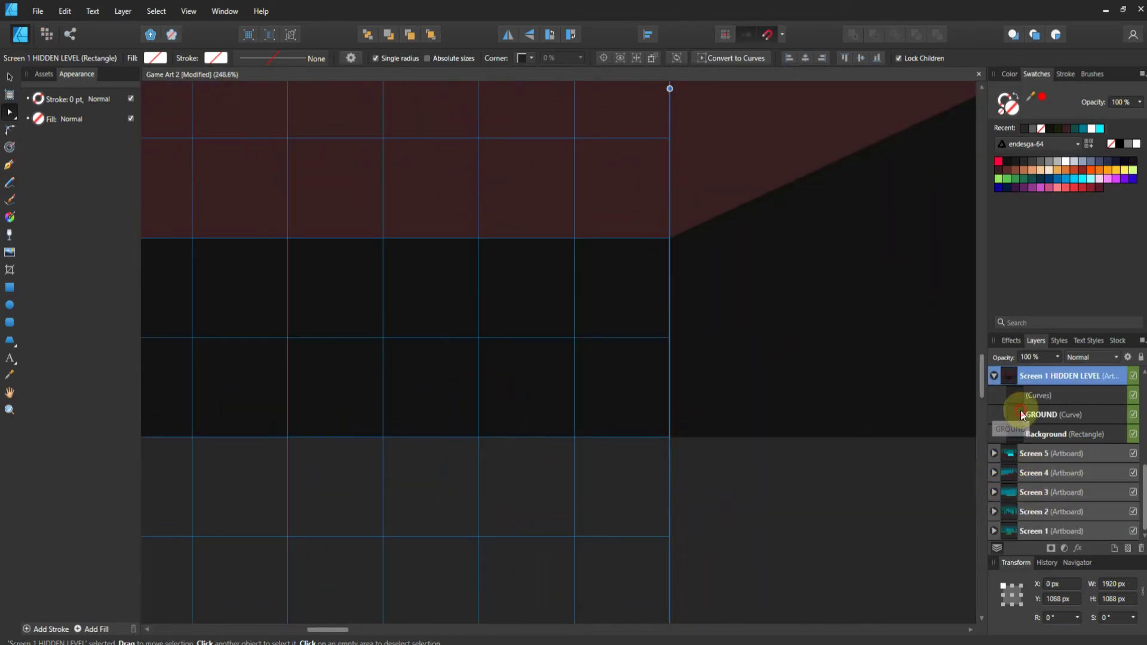
left_click(1017, 394)
scroll(627, 545, "down", 2)
scroll(686, 384, "up", 2)
scroll(921, 493, "up", 1)
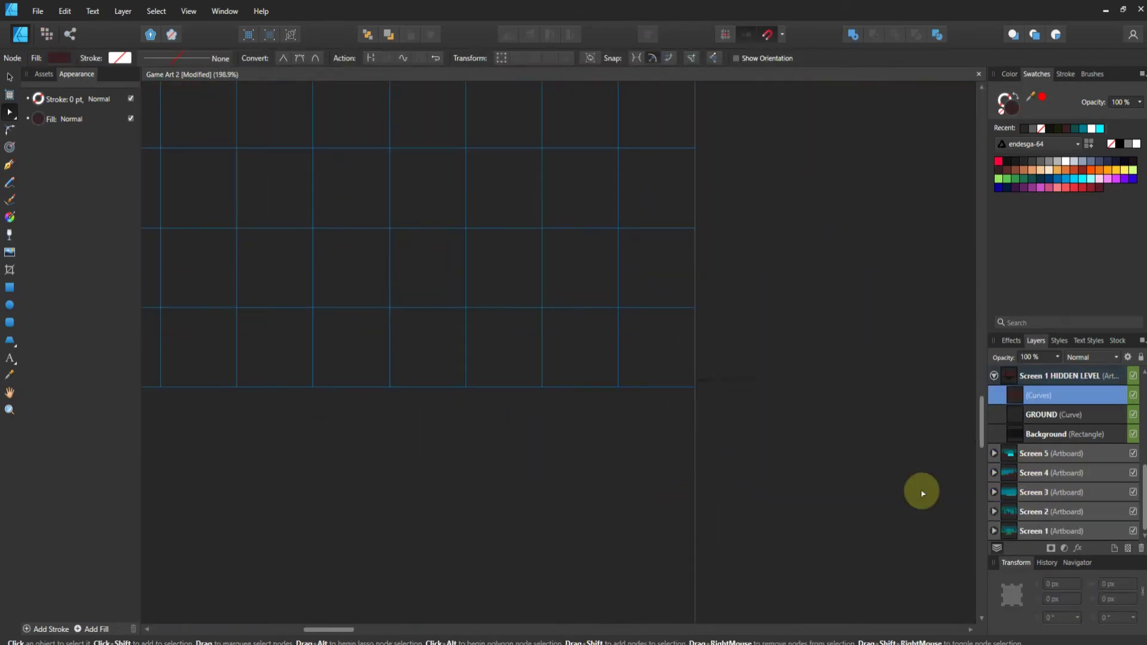
left_click(1018, 428)
scroll(657, 467, "down", 2)
scroll(656, 467, "down", 4)
right_click(1078, 433)
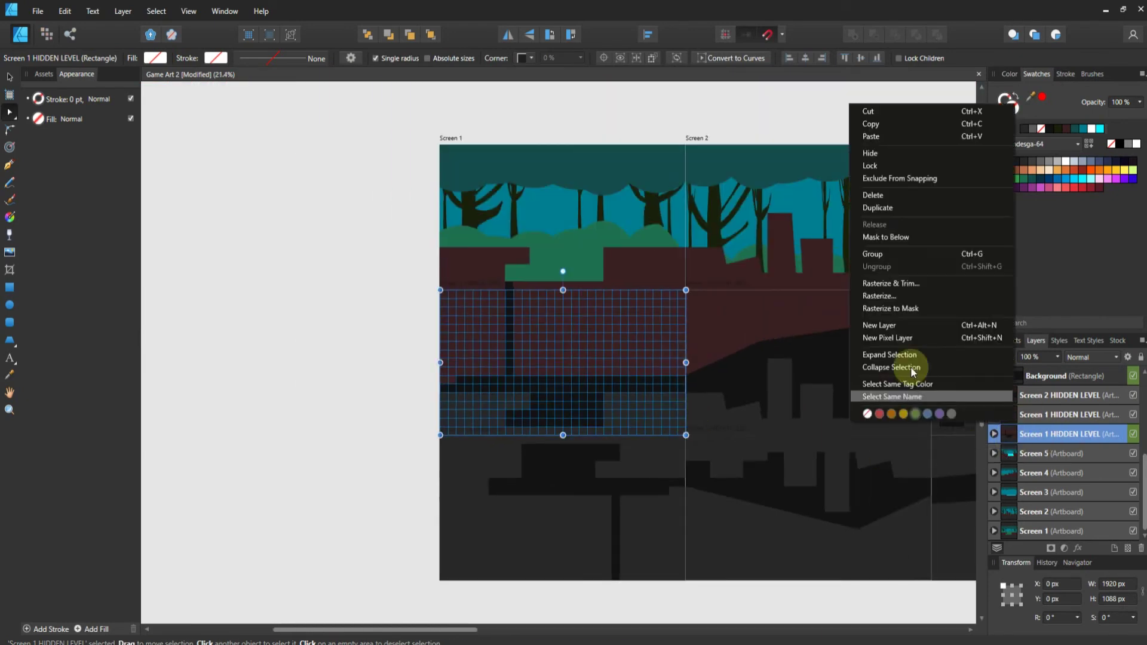
Tag Screen 1's hidden level orange and all screen artboards green
left_click(890, 415)
right_click(1016, 531)
left_click(937, 513)
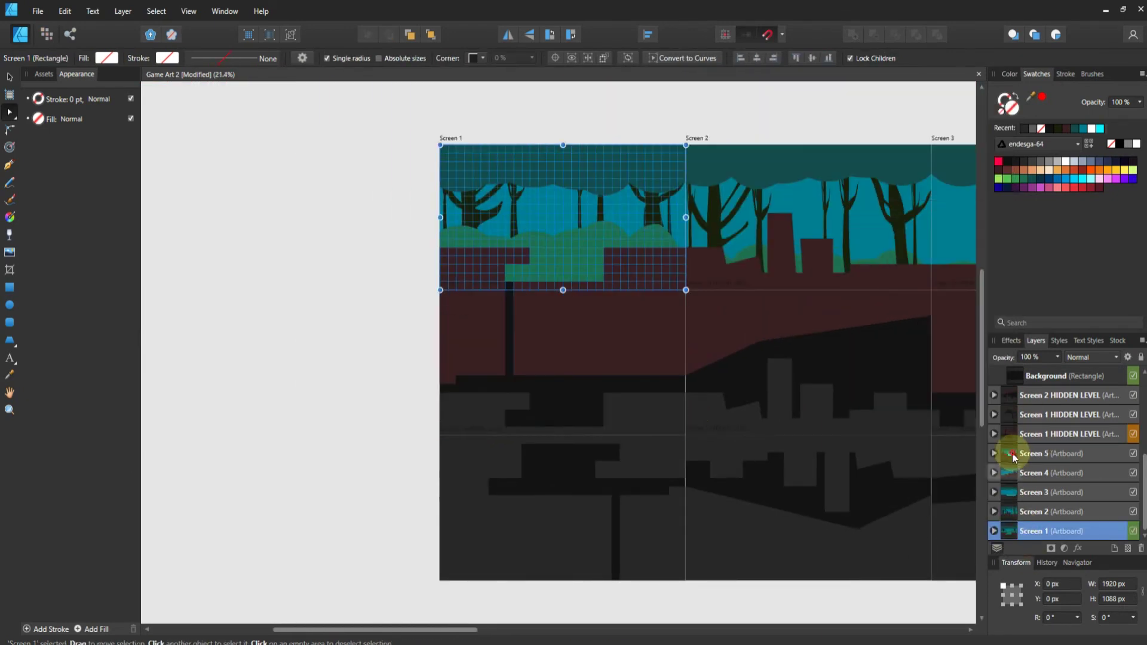
left_click(1012, 452, "shift")
scroll(754, 355, "down", 3)
right_click(1016, 445)
left_click(915, 425)
left_click(1012, 434)
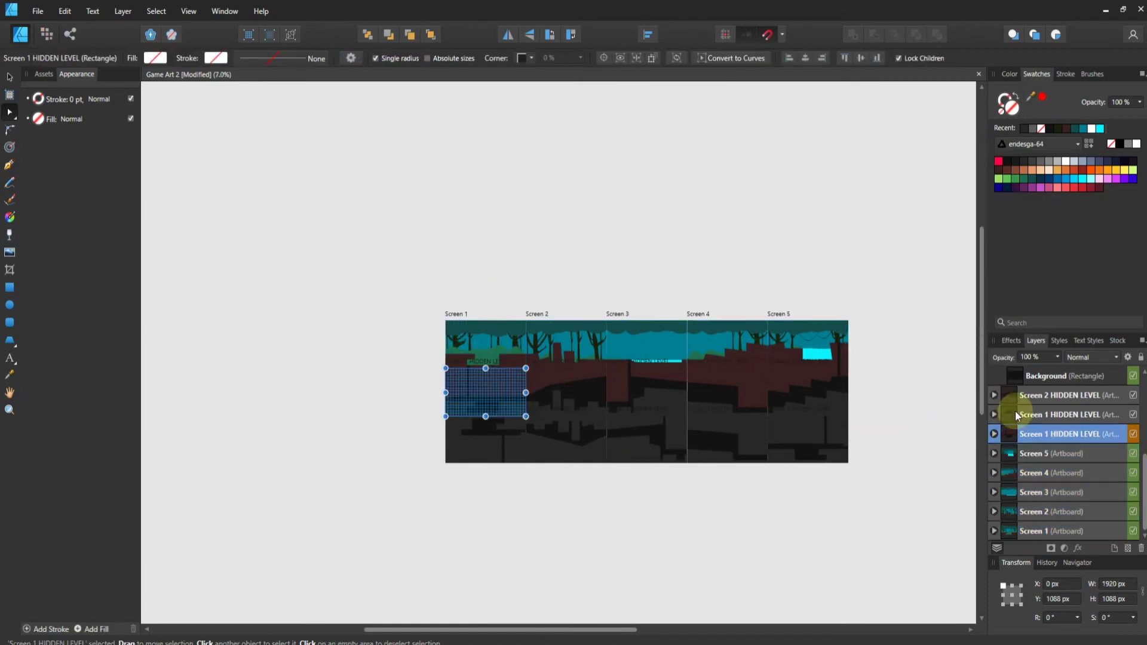
Tag the other Screen 1 layer red, Screen 2's hidden level orange, its other layer red
right_click(1012, 414)
left_click(866, 395)
left_click(1019, 436)
left_click(1009, 393)
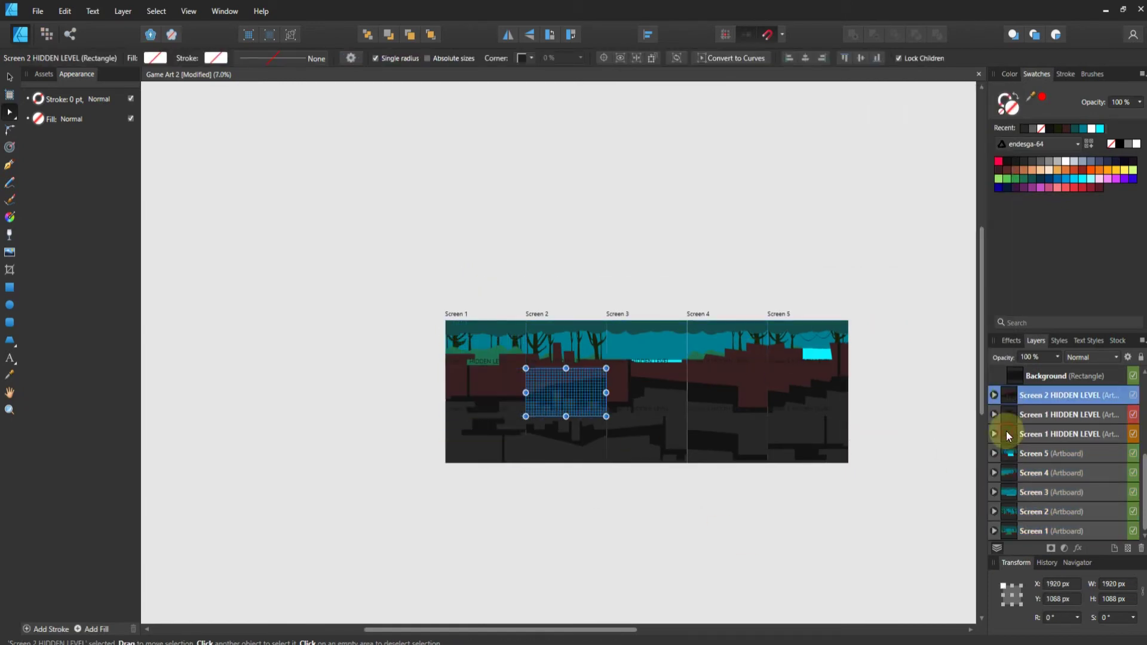
right_click(1009, 394)
left_click(885, 377)
scroll(1004, 379, "up", 2)
left_click(1005, 378)
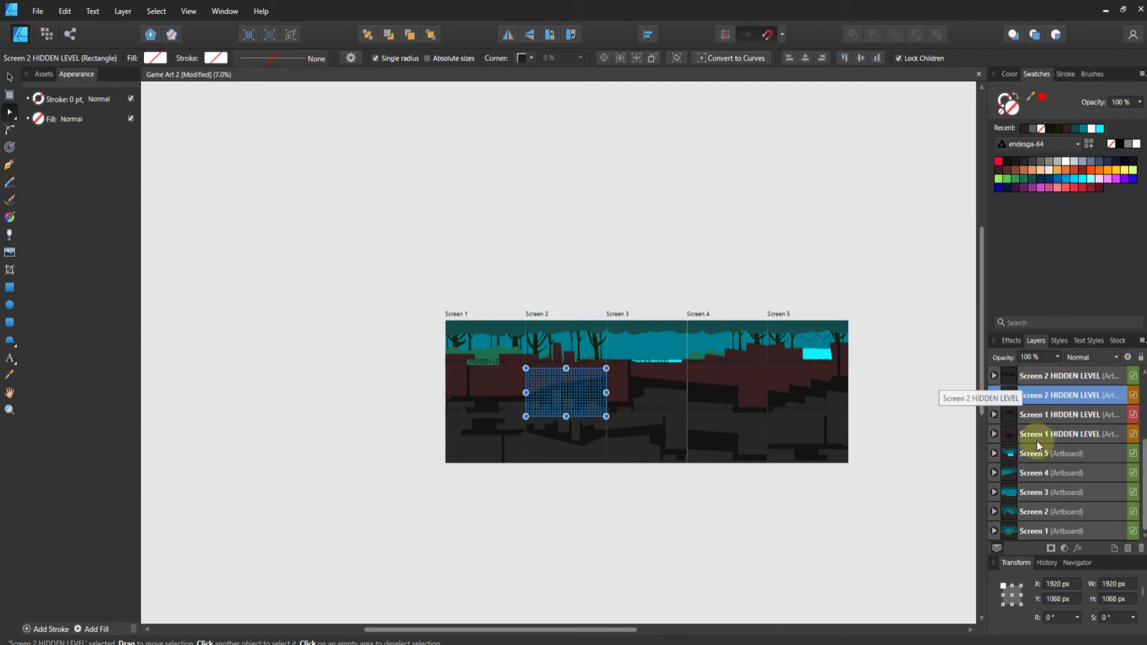
left_click(1013, 431)
right_click(1013, 432)
left_click(883, 411)
Tag Screen 3 and Screen 4 hidden levels orange and their other layers red
left_click(1010, 414)
right_click(1010, 414)
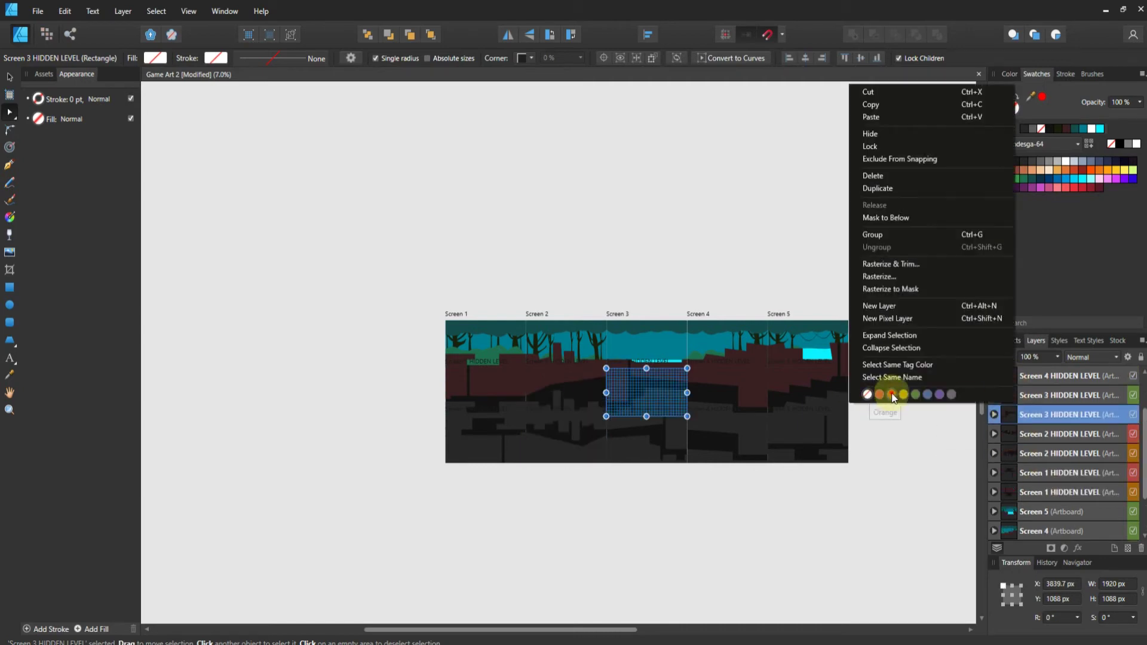
left_click(882, 391)
right_click(1010, 394)
left_click(865, 372)
scroll(1011, 432, "up", 2)
left_click(1011, 433)
right_click(1008, 434)
left_click(883, 406)
left_click(1006, 414)
right_click(1006, 414)
left_click(866, 392)
Tag Screen 5's hidden level orange and its other hidden level layer red
left_click(1008, 393)
right_click(1008, 393)
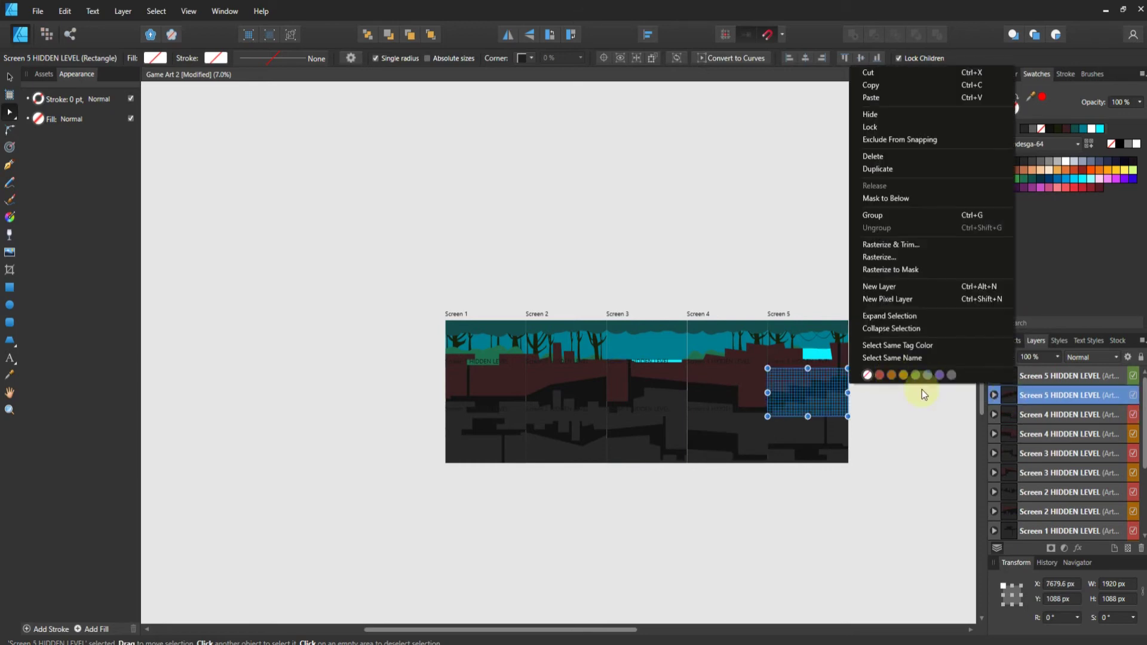
left_click(884, 374)
left_click(1005, 376)
right_click(1006, 376)
left_click(866, 373)
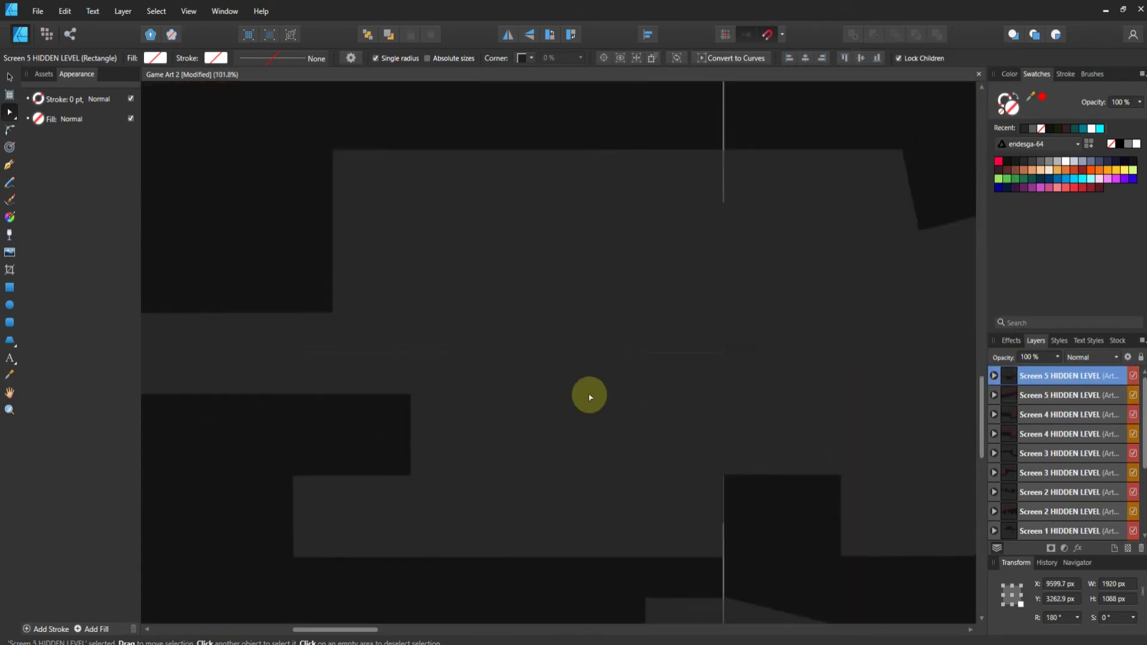
Select the Screen 1 and Screen 2 HIDDEN LEVEL layers in the Layers panel
scroll(1051, 428, "down", 3)
left_click(1008, 425)
left_click(1008, 376)
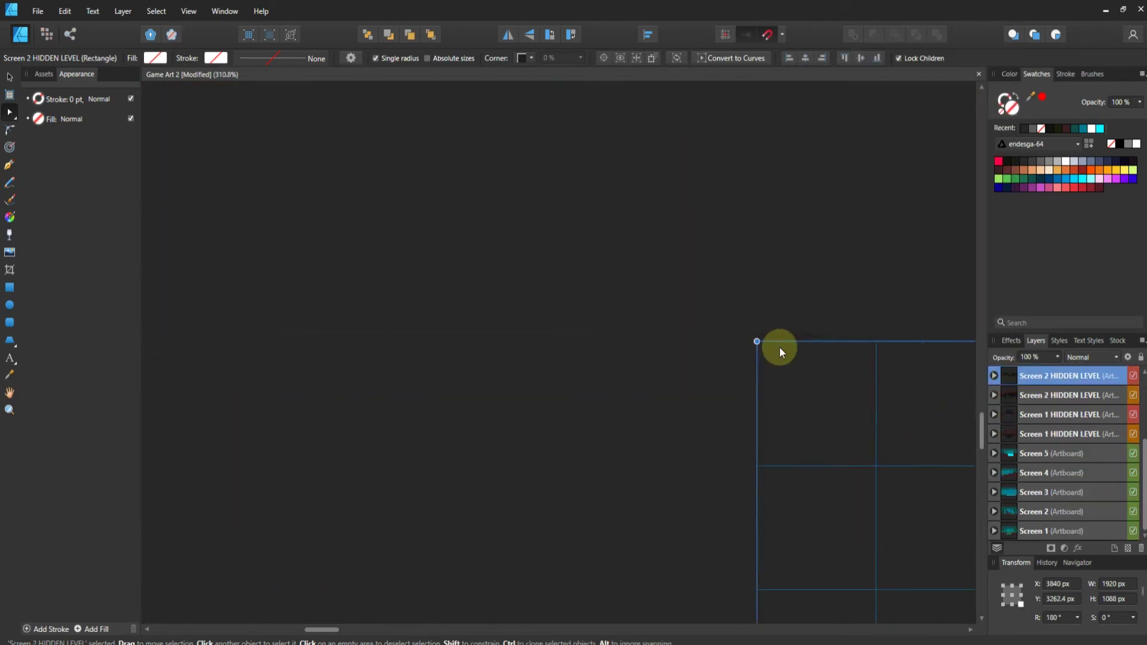
left_click(1055, 412)
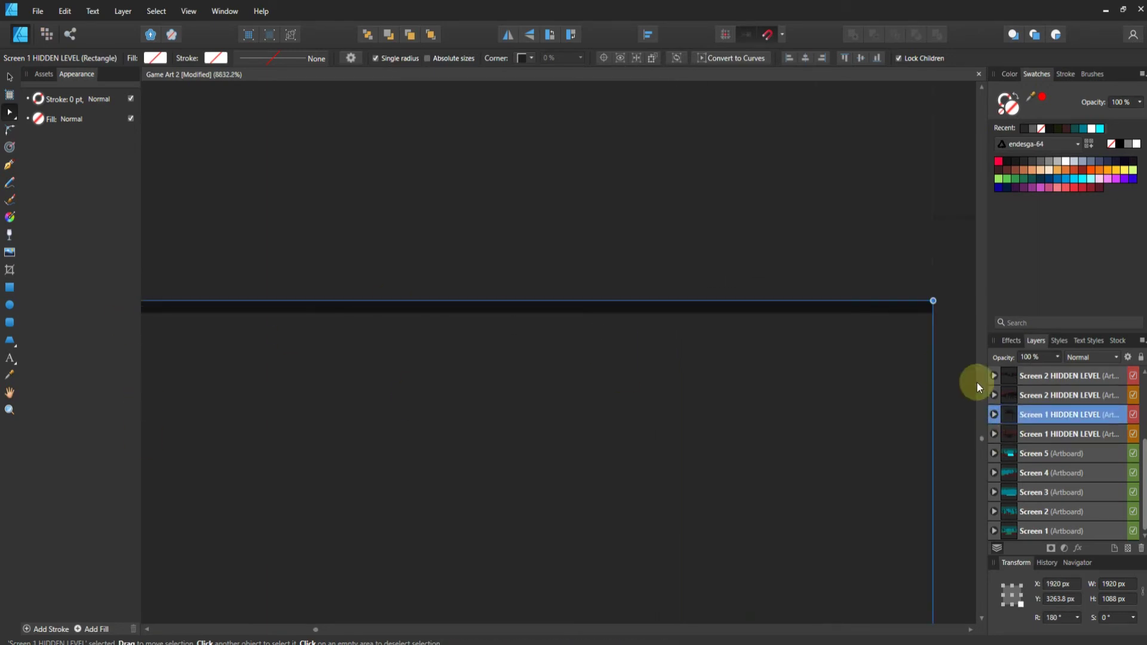
Expand Screen 1 HIDDEN LEVEL and pick its GROUND shape's corner node
left_click(993, 414)
left_click(1028, 433)
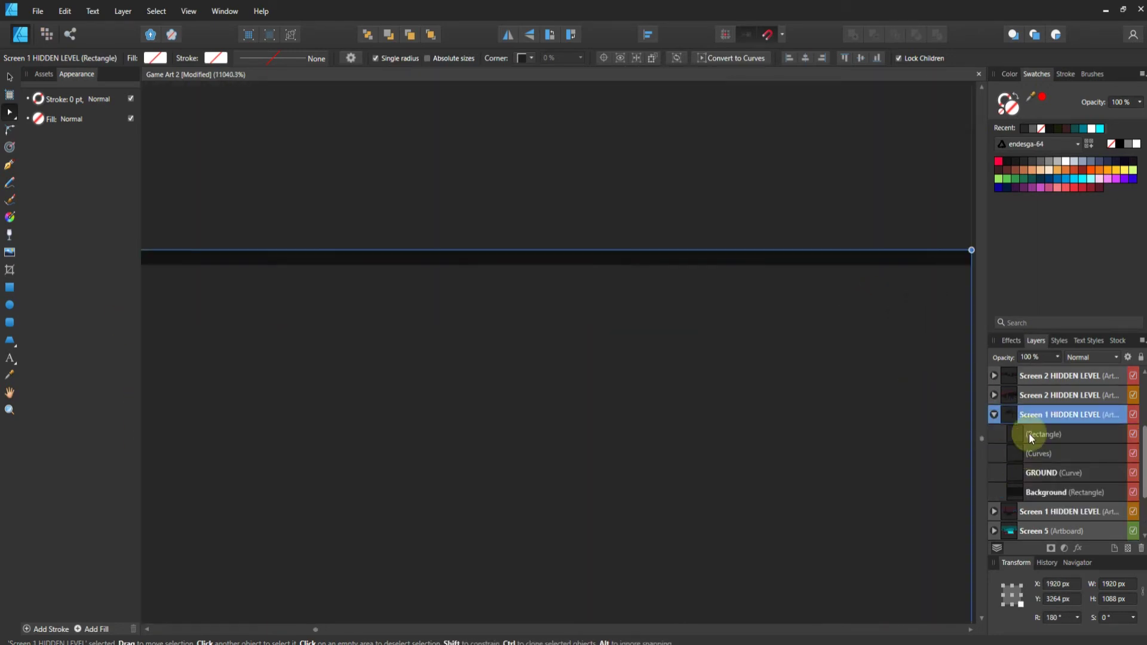
left_click(1021, 473)
scroll(809, 320, "up", 3)
left_click(808, 280)
scroll(836, 293, "down", 3)
scroll(890, 296, "down", 3)
scroll(507, 310, "up", 4)
scroll(455, 310, "up", 2)
scroll(455, 326, "down", 5)
scroll(581, 338, "up", 3)
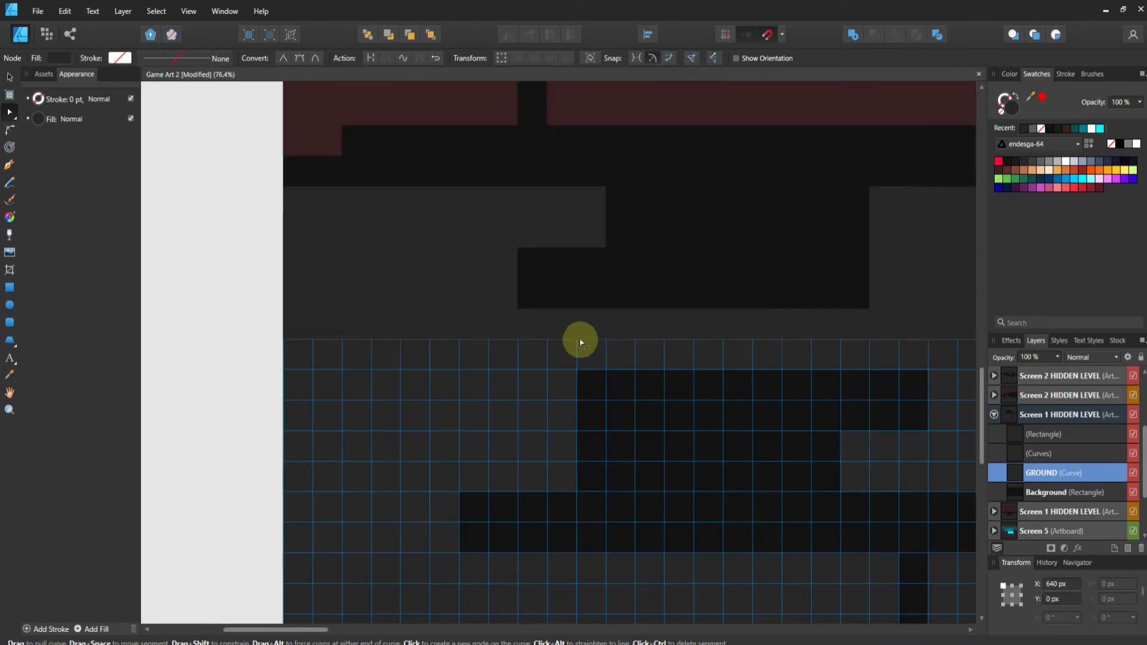
scroll(402, 581, "up", 2)
scroll(387, 512, "down", 1)
scroll(379, 395, "up", 5)
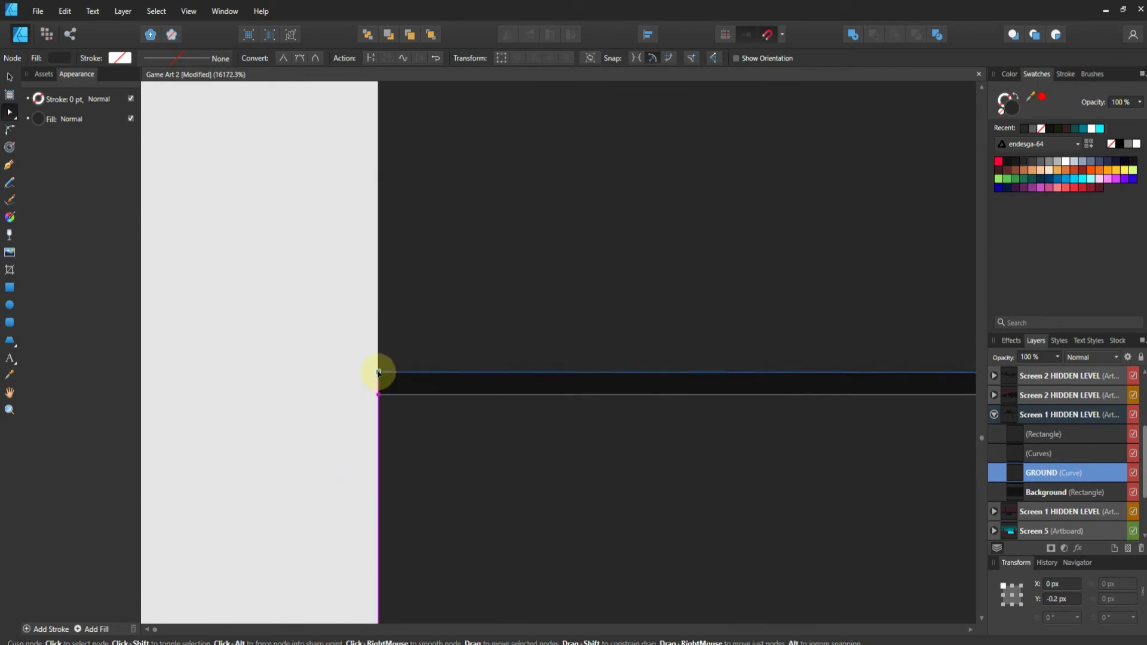
scroll(332, 444, "down", 1)
scroll(410, 370, "down", 2)
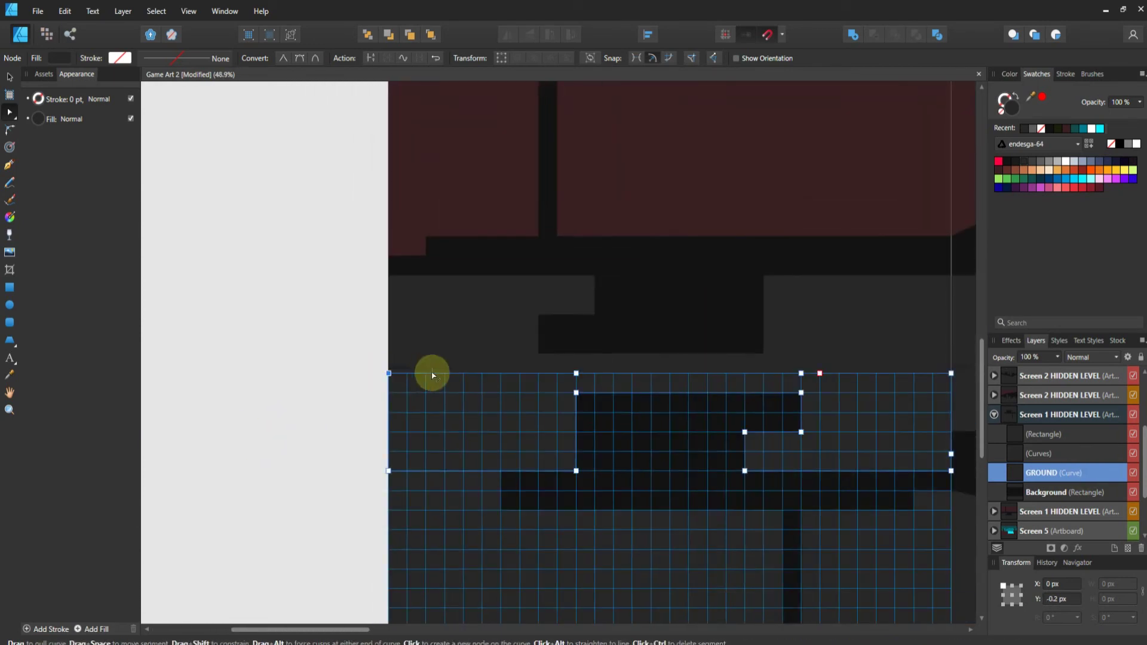
scroll(435, 374, "up", 3)
scroll(430, 299, "up", 1)
Snap the other Screen 1 GROUND corner down onto the artboard's bottom edge
left_click(377, 417)
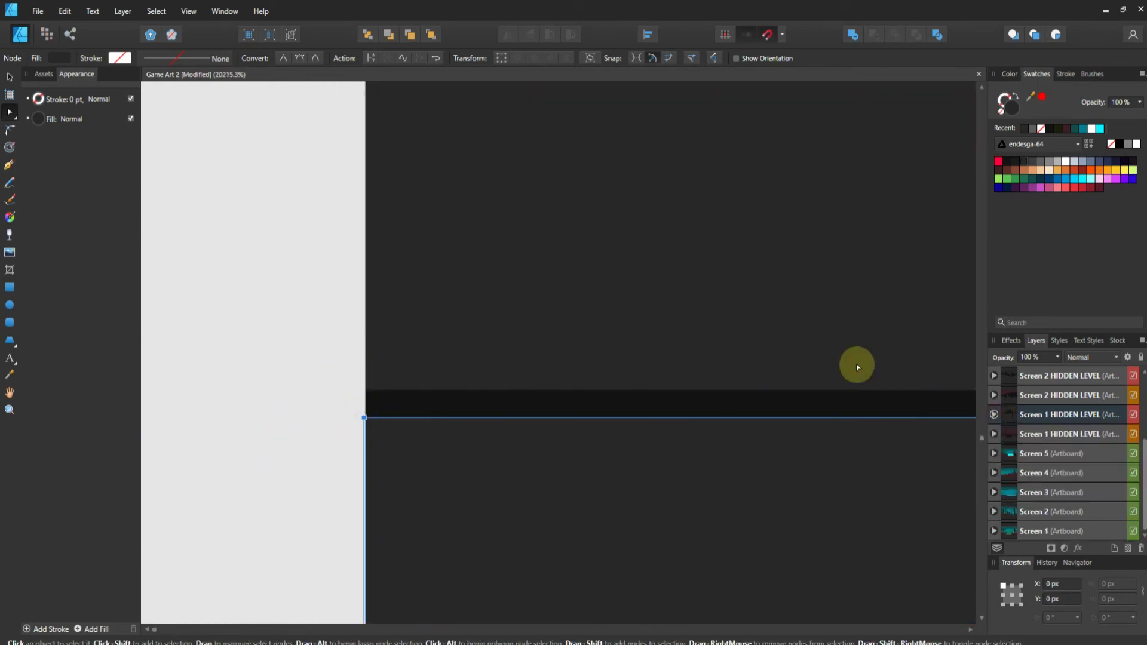
left_click(1030, 473)
left_click_drag(357, 390, 366, 417)
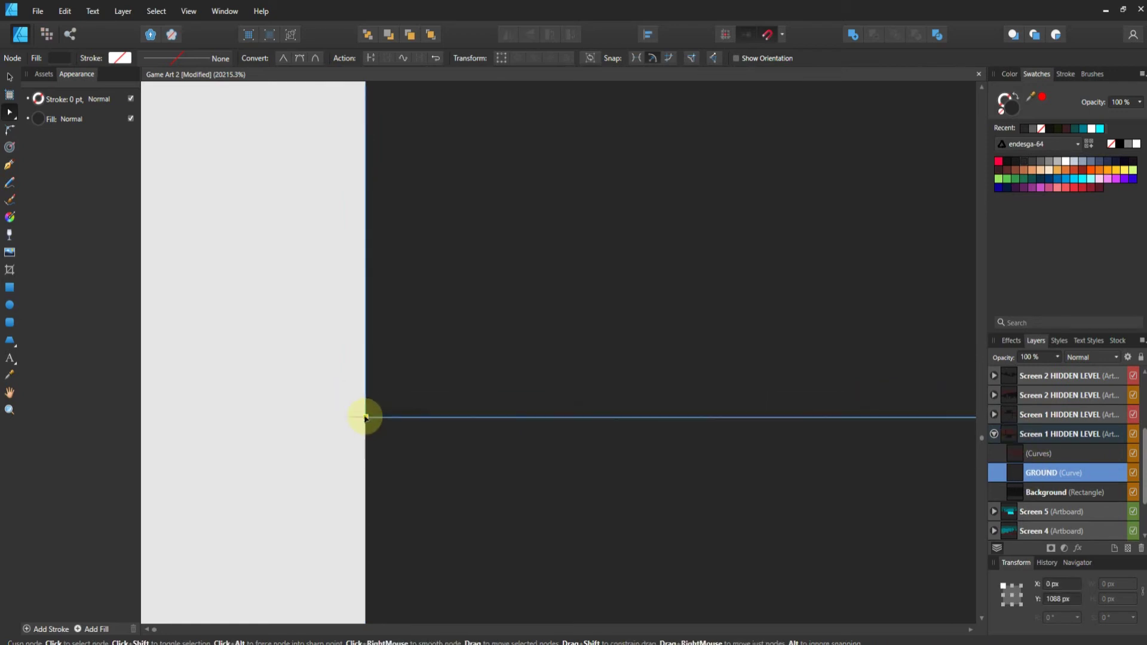
scroll(231, 377, "down", 2)
scroll(230, 376, "down", 3)
scroll(441, 433, "up", 2)
scroll(286, 381, "down", 1)
scroll(802, 376, "down", 3)
scroll(829, 258, "up", 3)
scroll(658, 381, "up", 2)
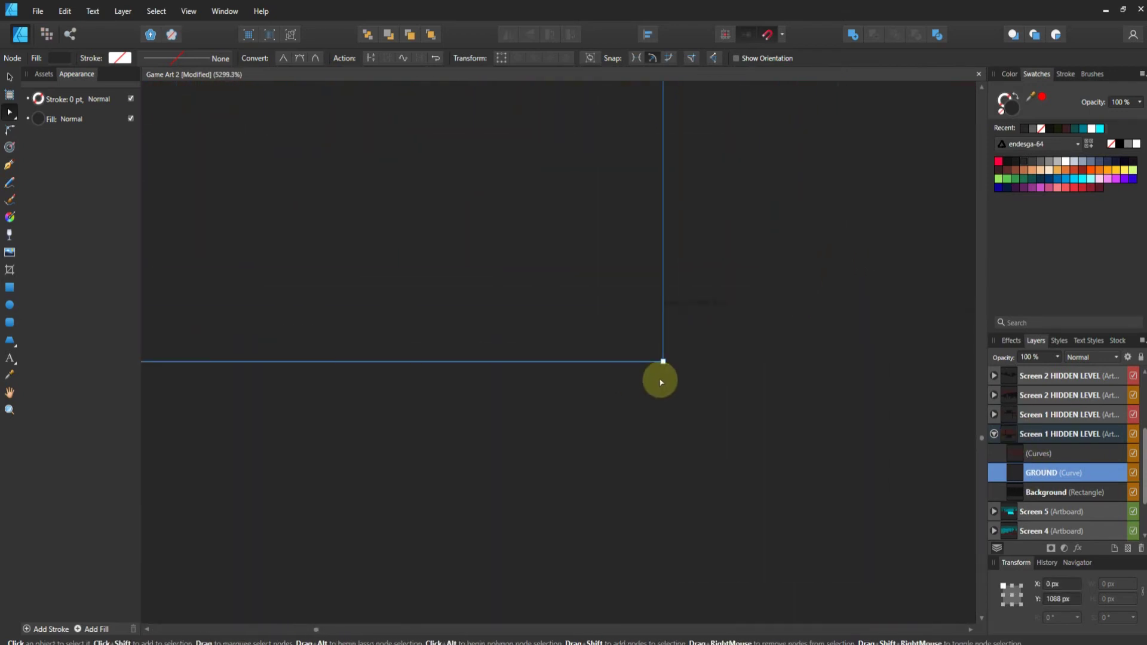
Select the Screen 2 HIDDEN LEVEL artboard and its ground shape at the artboard corner
left_click(1003, 442)
left_click(1014, 376)
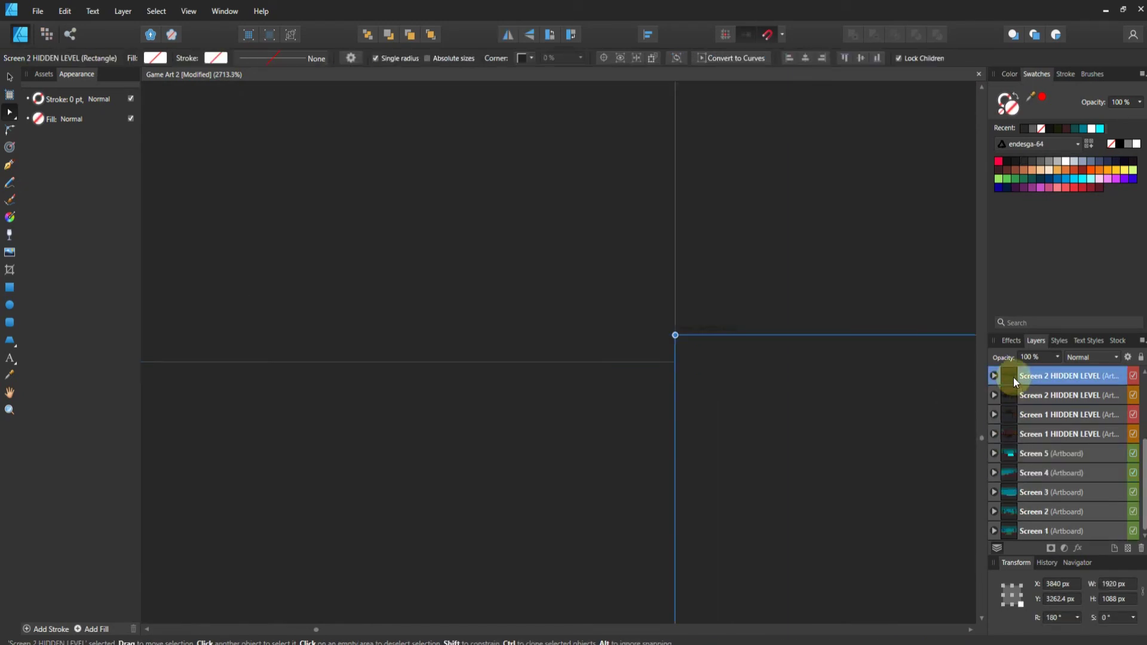
scroll(858, 390, "up", 2)
scroll(796, 370, "up", 2)
scroll(807, 371, "up", 2)
scroll(689, 238, "up", 3)
scroll(565, 197, "up", 3)
scroll(492, 261, "up", 3)
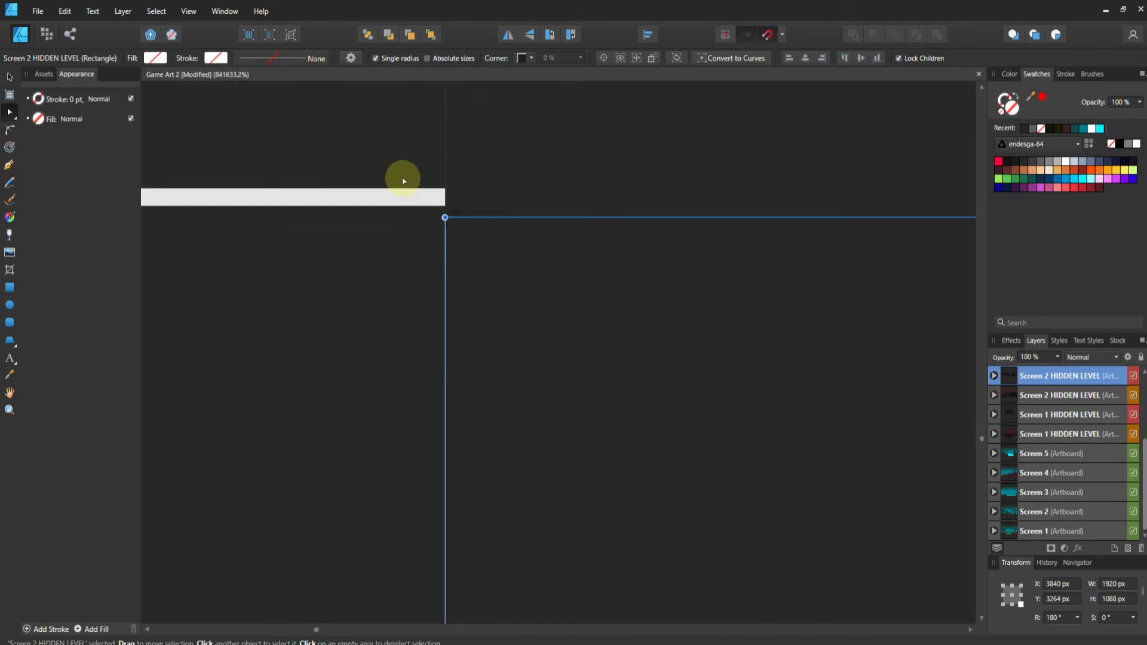
left_click(397, 233)
Check the corner node of the other Screen 1 artboard's GROUND shape
left_click(994, 414)
left_click(325, 286)
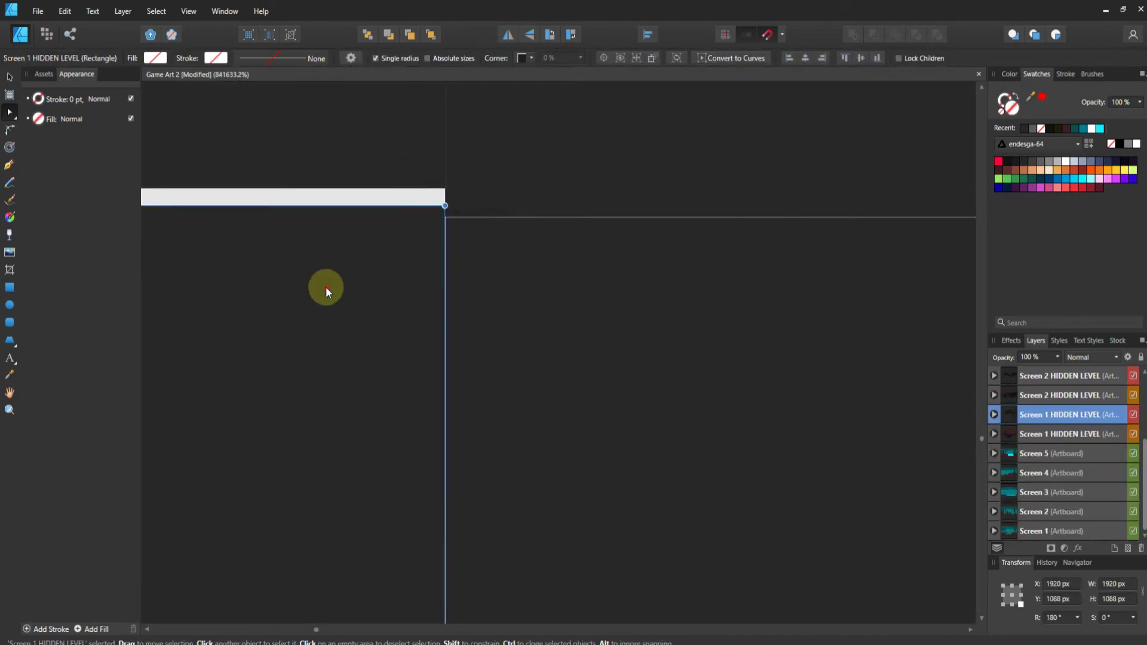
left_click(326, 295)
left_click(993, 433)
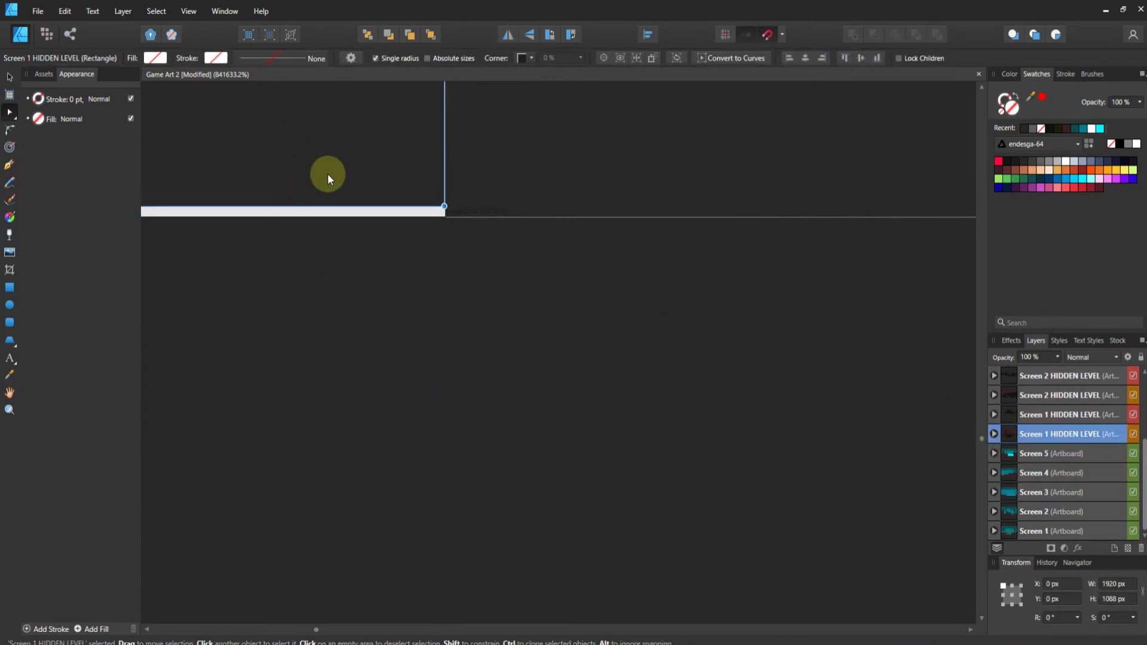
scroll(420, 239, "down", 10)
scroll(456, 221, "down", 3)
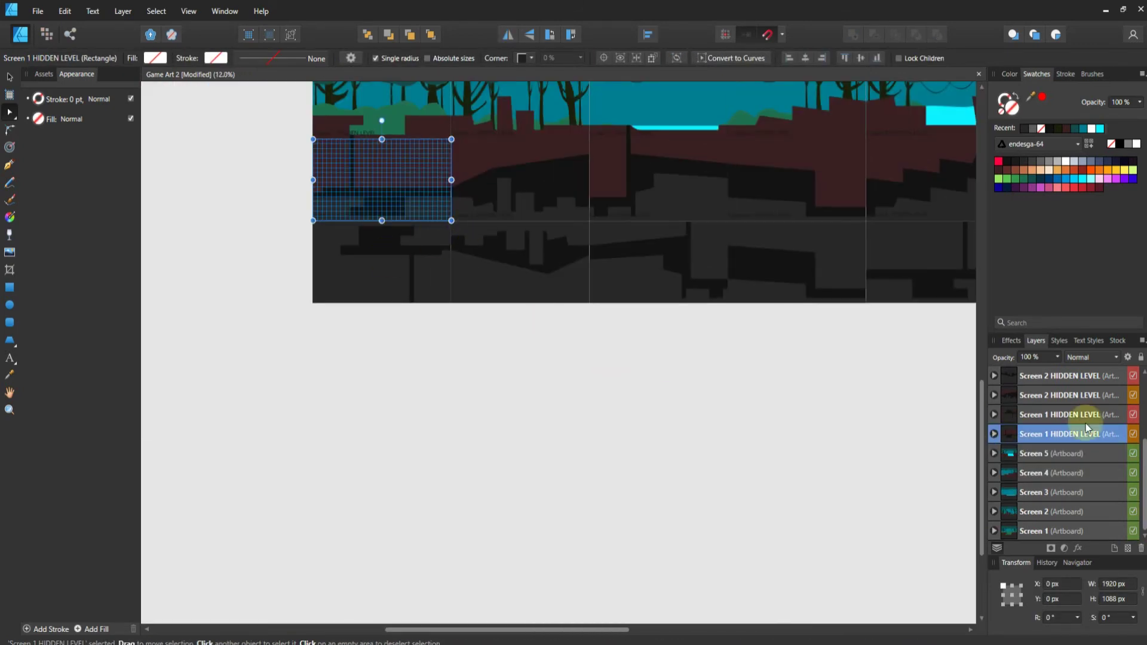
scroll(379, 236, "up", 2)
scroll(408, 278, "down", 1)
scroll(408, 277, "down", 1)
scroll(382, 293, "up", 1)
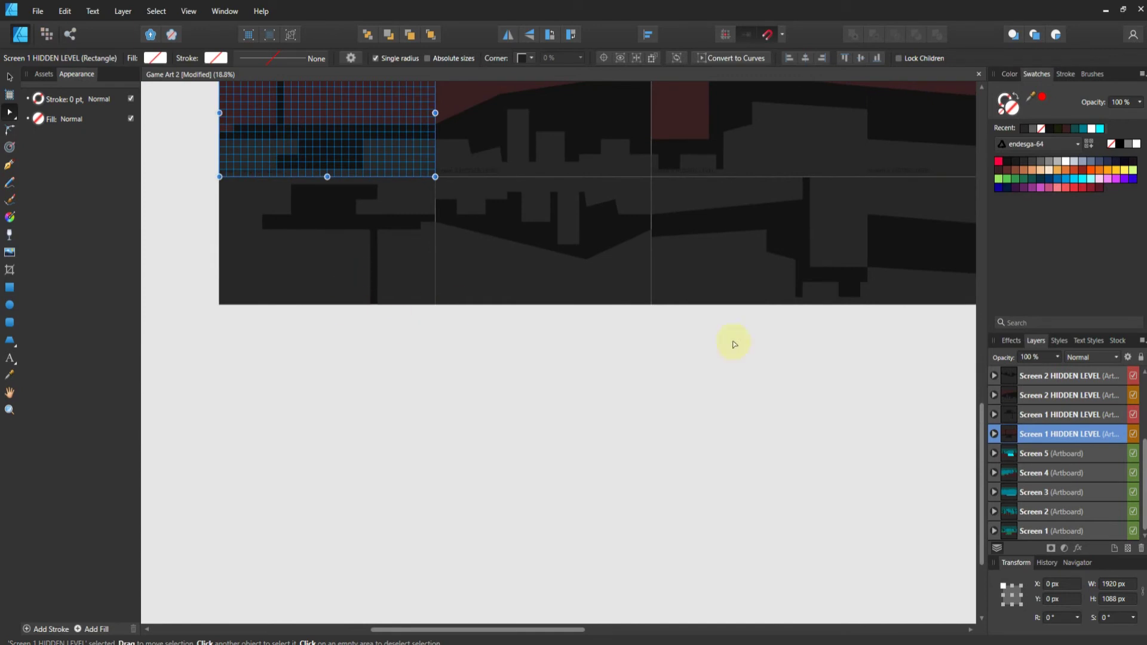
scroll(514, 224, "up", 5)
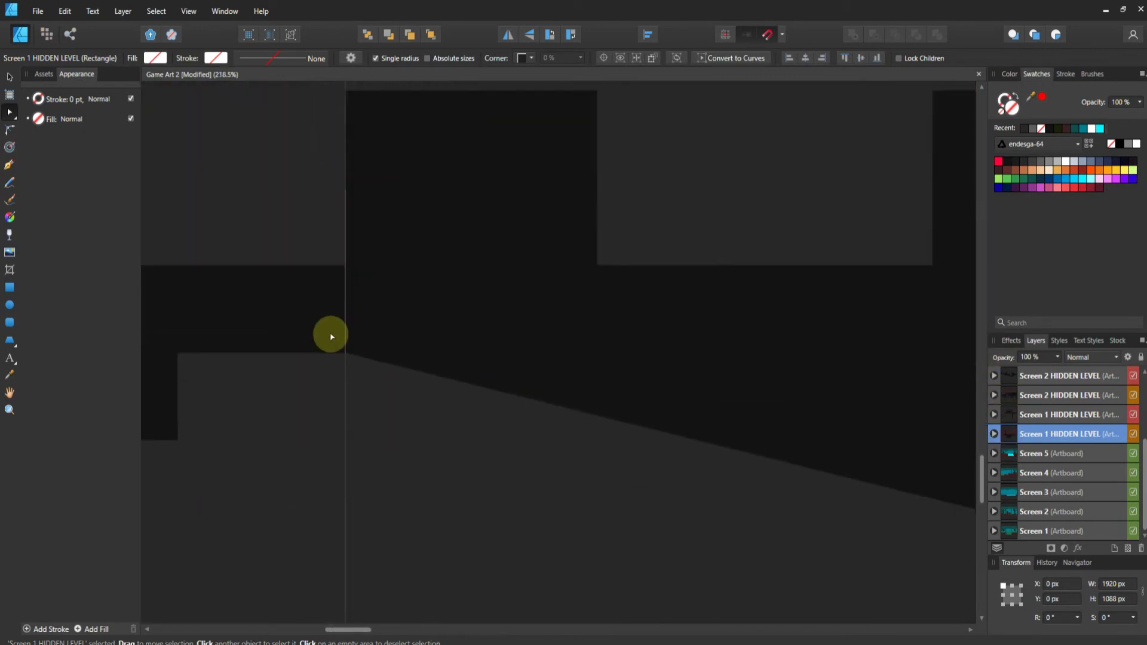
scroll(330, 336, "down", 1)
scroll(594, 326, "up", 2)
Pull the Screen 2 HIDDEN LEVEL curve's node down to the artboard edge
left_click(1009, 435)
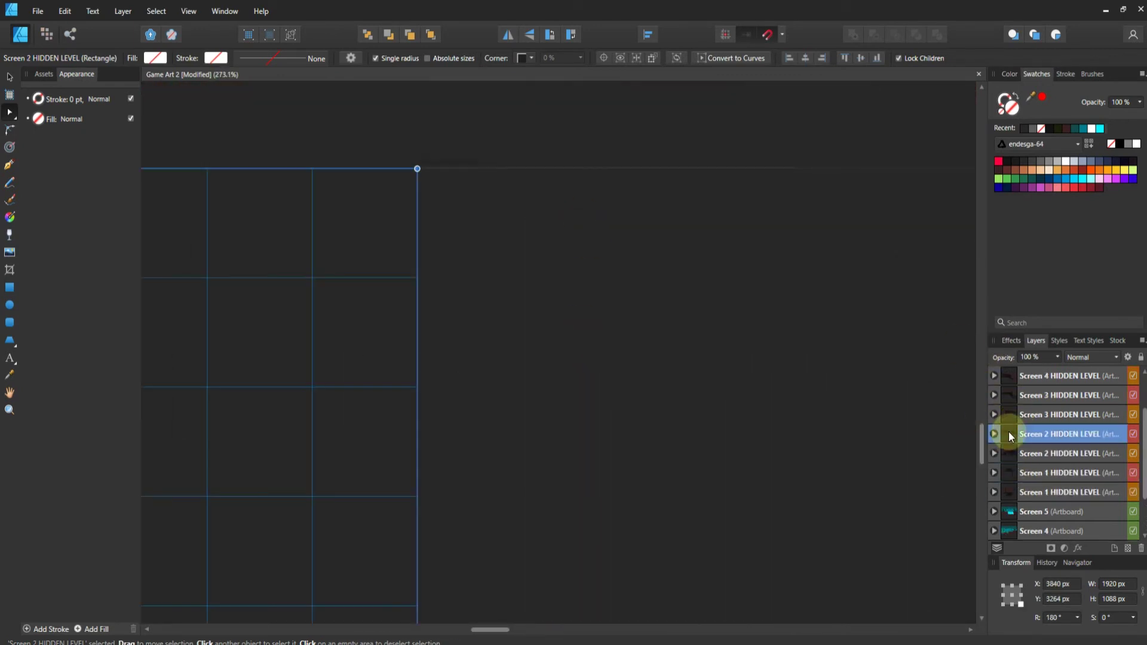
left_click(1013, 393)
scroll(553, 561, "down", 2)
scroll(538, 454, "down", 1)
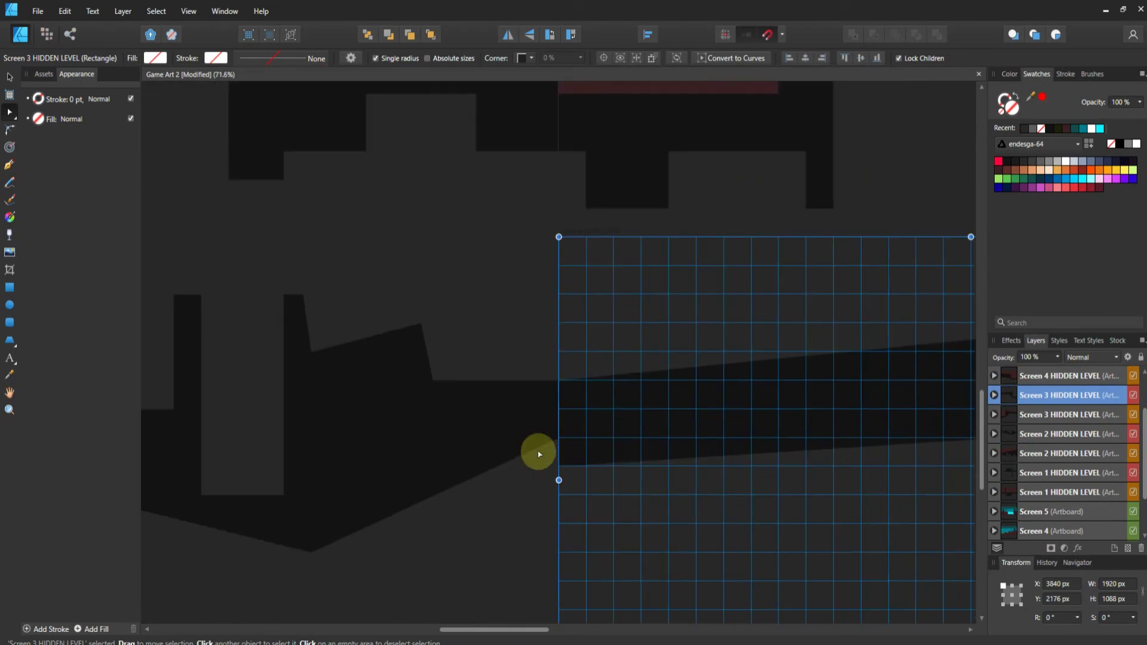
left_click(1001, 438)
left_click(1018, 455)
scroll(571, 453, "up", 2)
scroll(572, 361, "up", 2)
left_click_drag(572, 360, 574, 528)
scroll(568, 353, "down", 3)
scroll(478, 456, "down", 2)
left_click(983, 428)
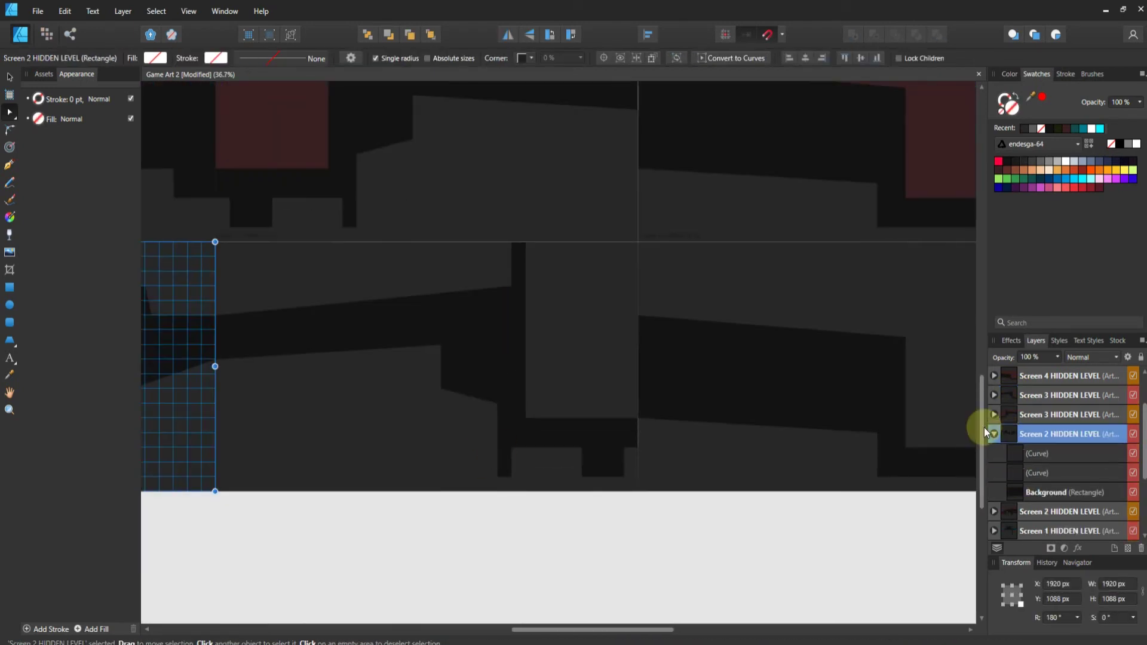
scroll(1012, 403, "up", 2)
Try moving Screen 4's lower curve left node to 896 px, then return it to 768 px
left_click(994, 415)
left_click(1036, 453)
scroll(642, 459, "up", 3)
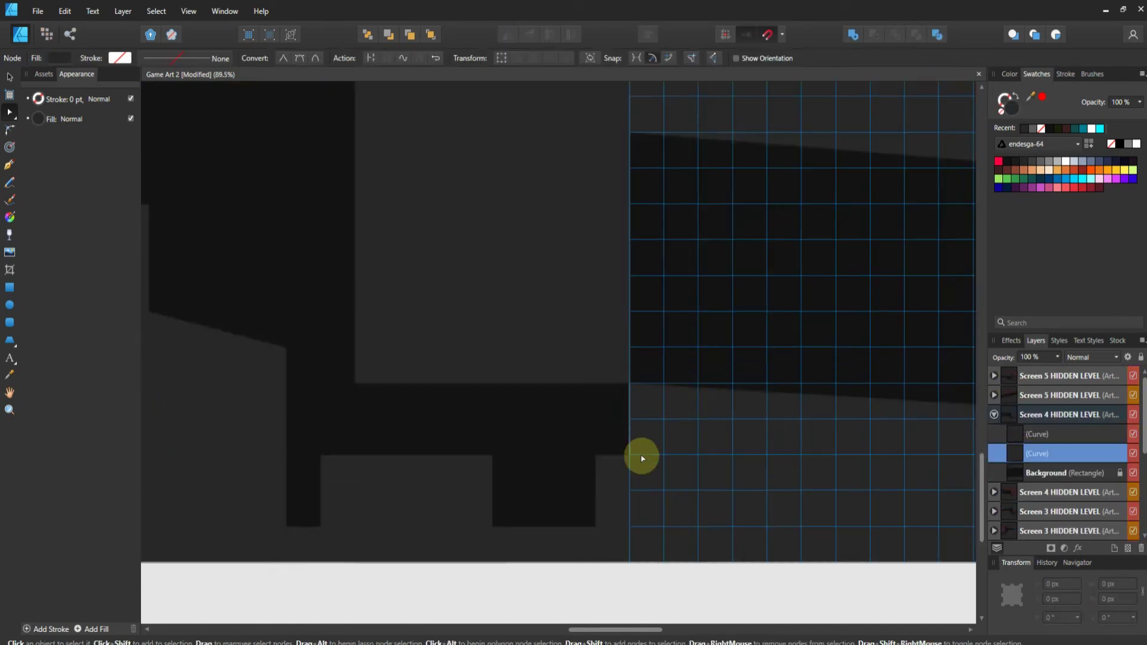
scroll(642, 458, "up", 5)
scroll(597, 366, "down", 3)
left_click(580, 345)
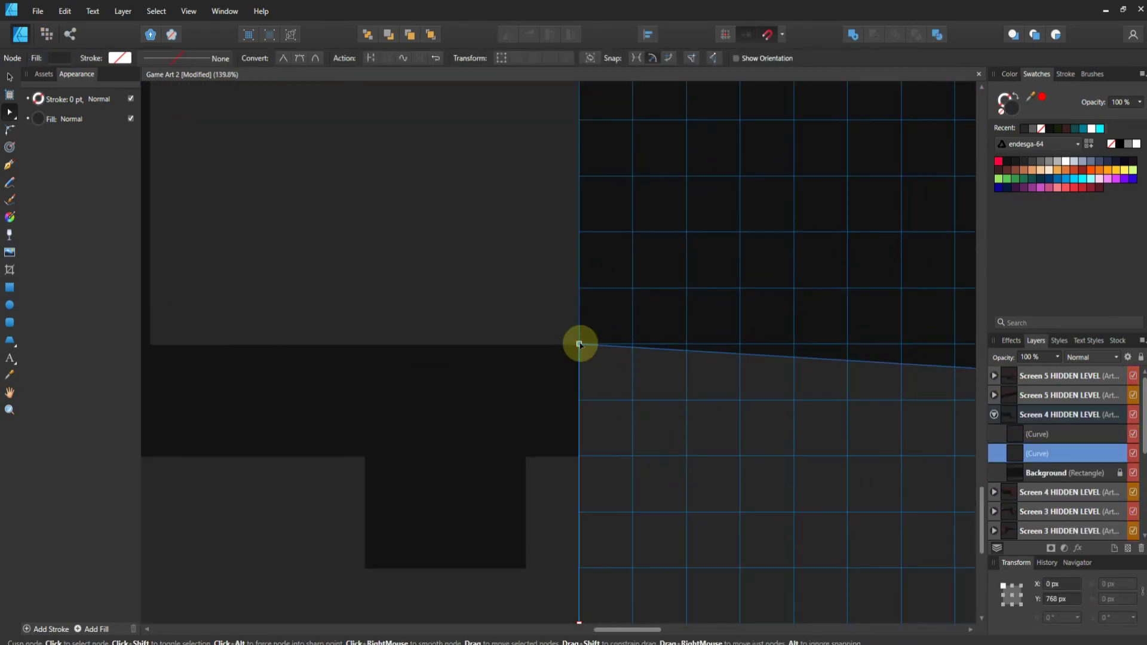
left_click_drag(579, 344, 580, 451)
scroll(424, 440, "up", 3)
scroll(673, 382, "up", 1)
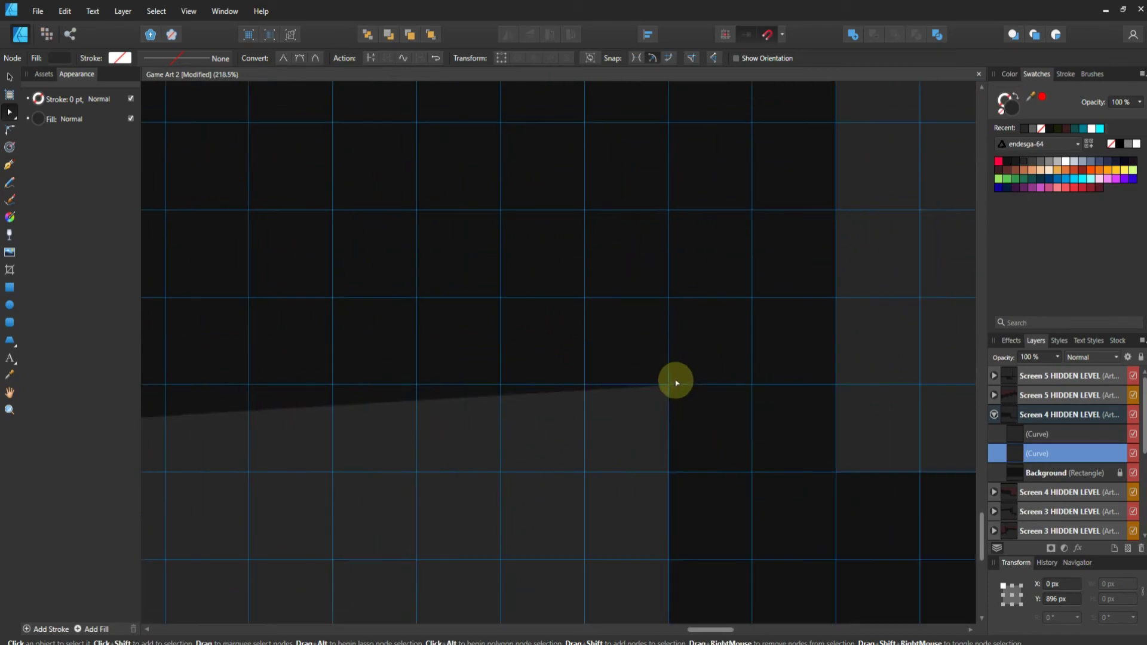
left_click_drag(674, 390, 668, 280)
scroll(742, 374, "down", 5)
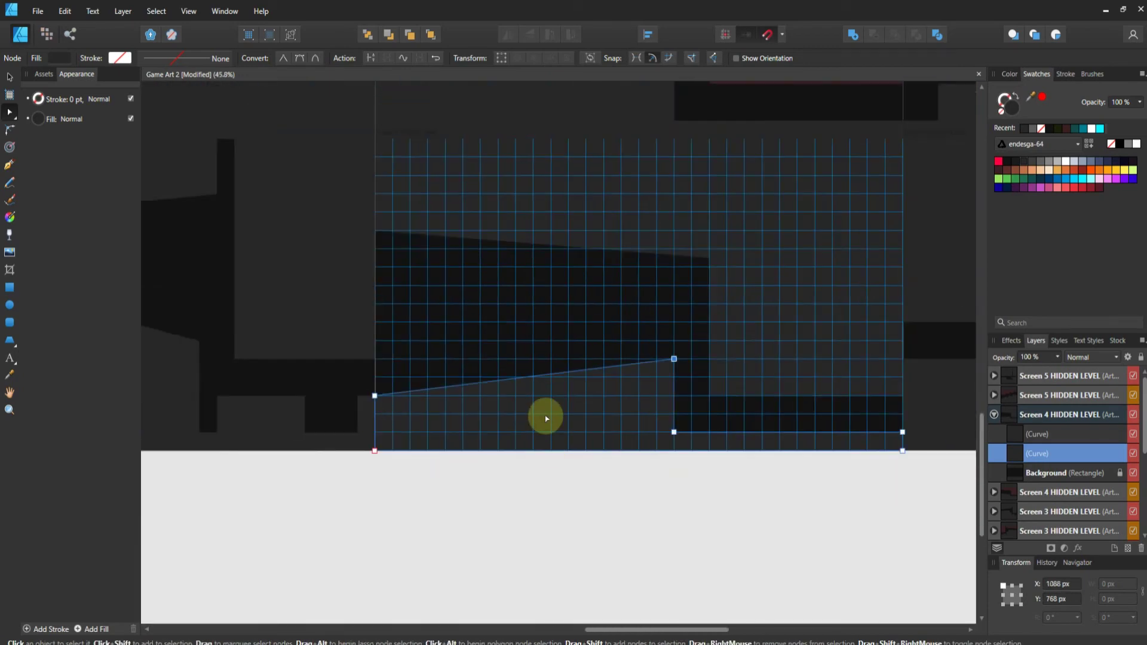
Lower the left node of Screen 4's upper curve to meet the slope
left_click(374, 231)
scroll(374, 231, "up", 2)
left_click_drag(374, 232, 384, 427)
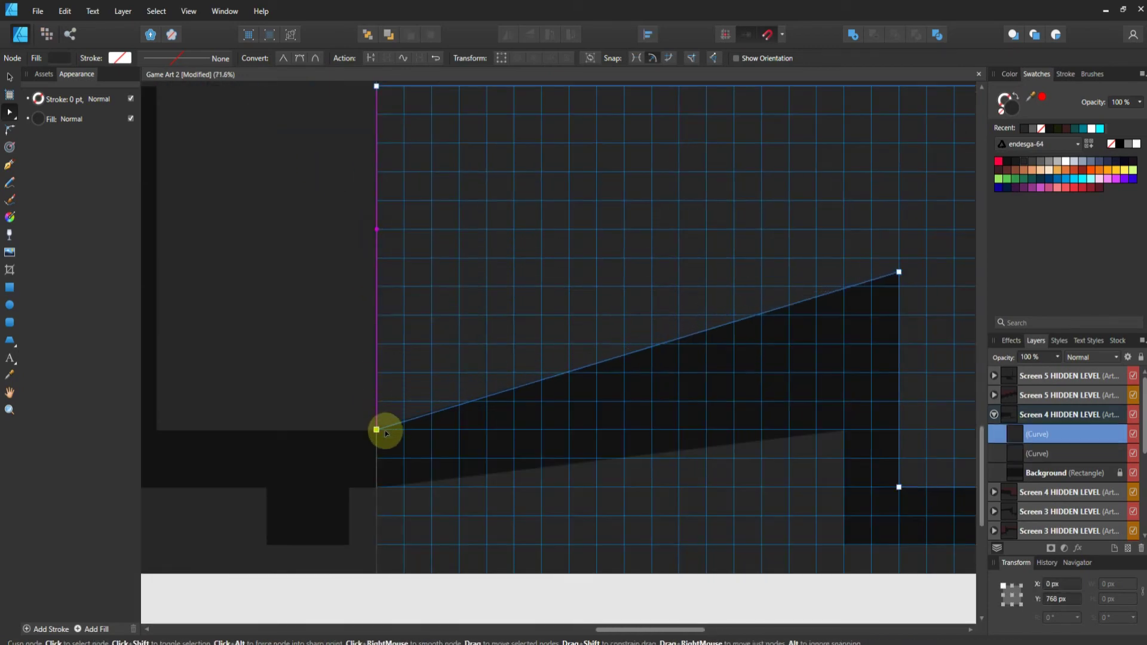
scroll(401, 358, "down", 2)
scroll(824, 394, "up", 4)
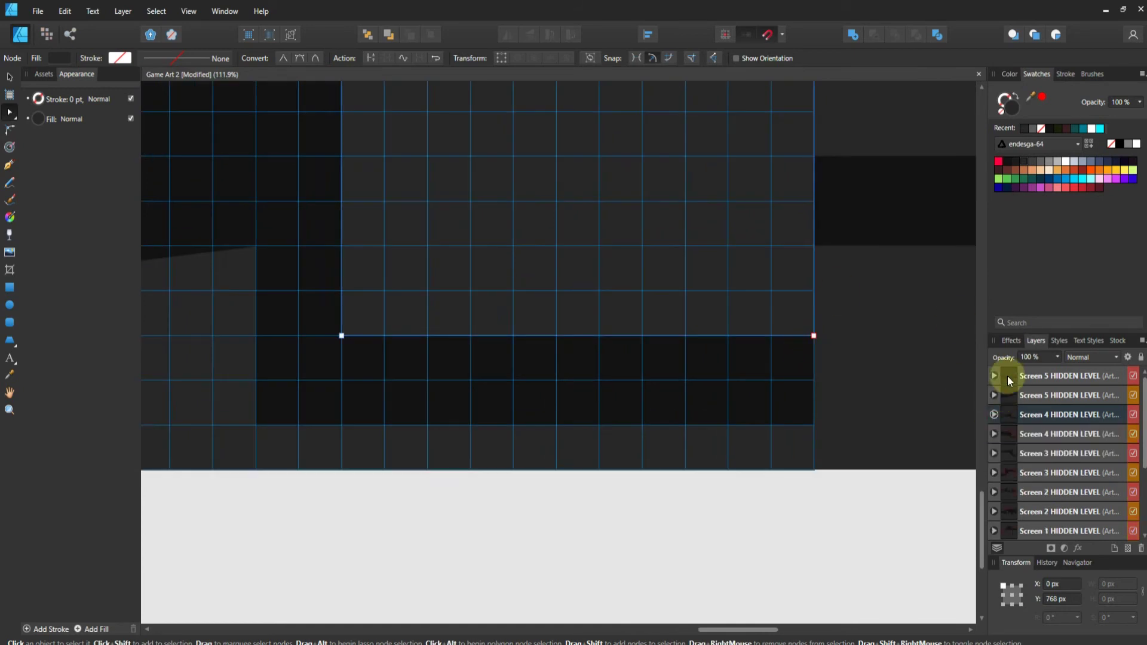
Expand Screen 5 HIDDEN LEVEL and select its GROUND shape
left_click(1028, 375)
left_click(1022, 423)
scroll(405, 324, "down", 2)
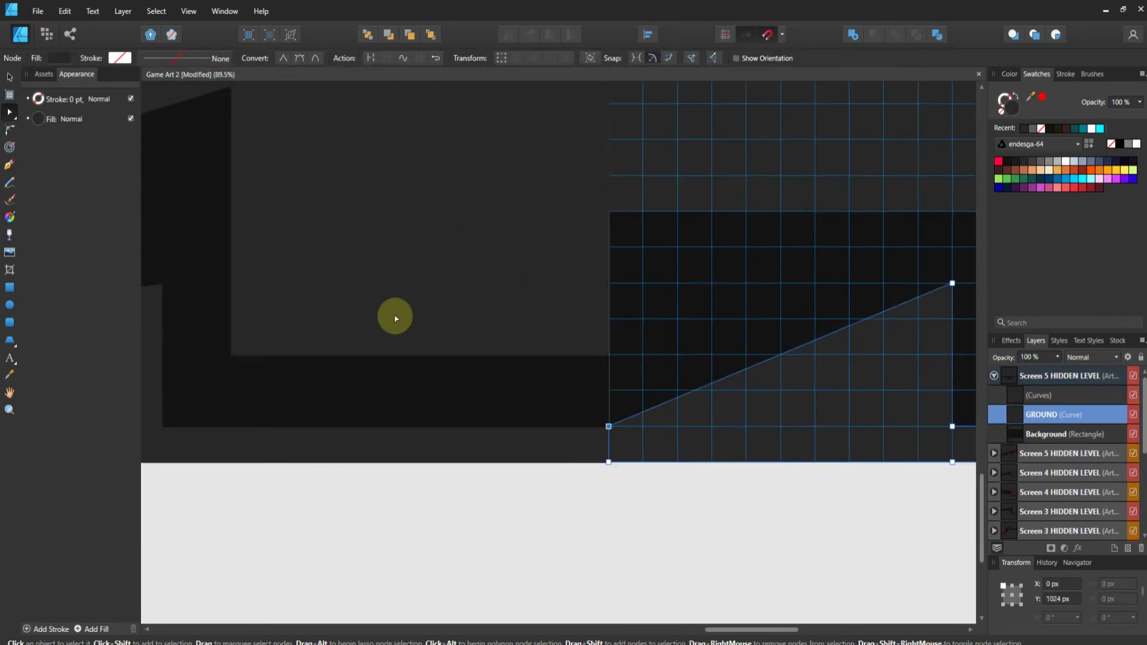
scroll(594, 377, "down", 2)
scroll(763, 361, "up", 3)
scroll(709, 313, "down", 2)
scroll(670, 302, "down", 2)
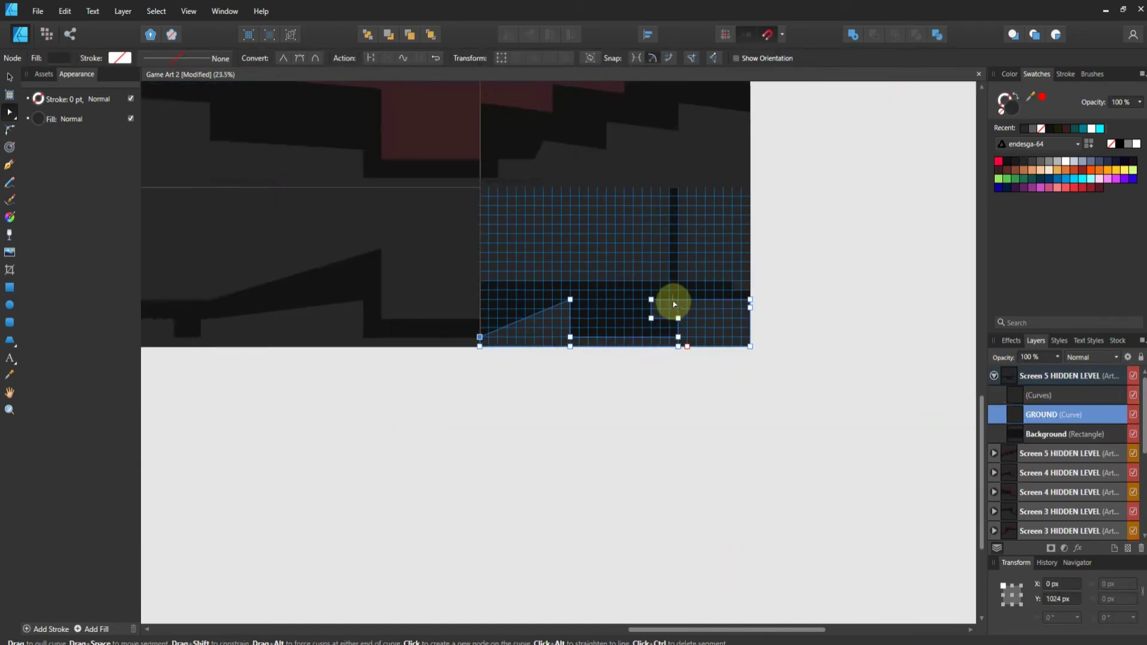
scroll(670, 302, "up", 3)
Shift Screen 5's first curve to the right with the Move tool, then deselect
left_click(997, 396)
scroll(697, 349, "down", 2)
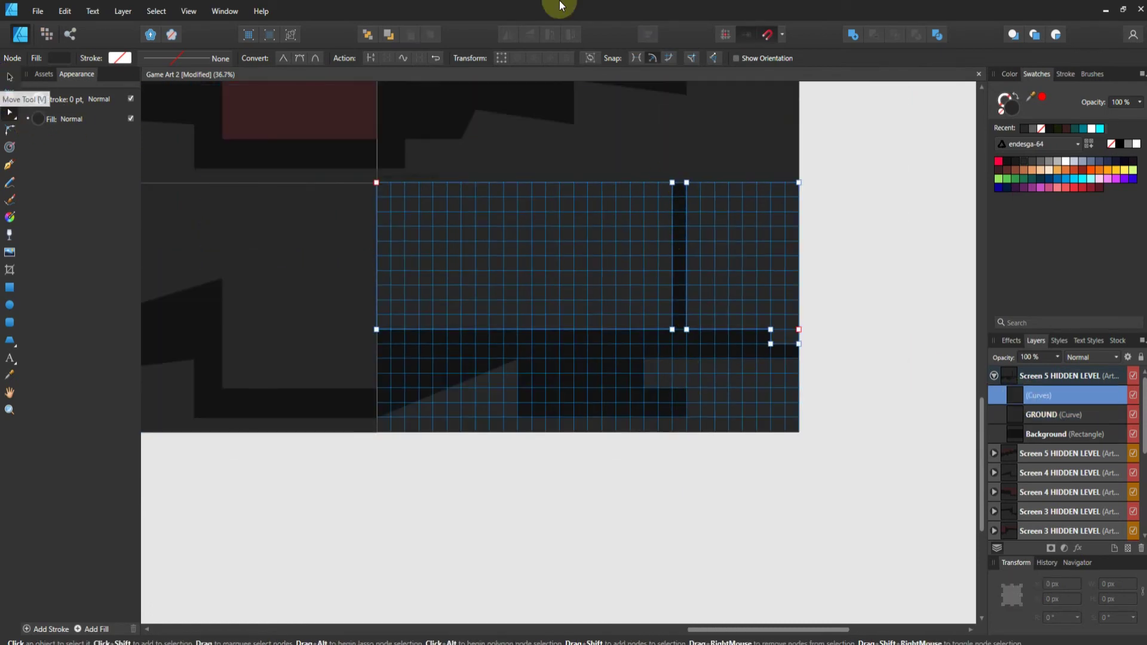
left_click(1019, 396)
scroll(668, 323, "up", 3)
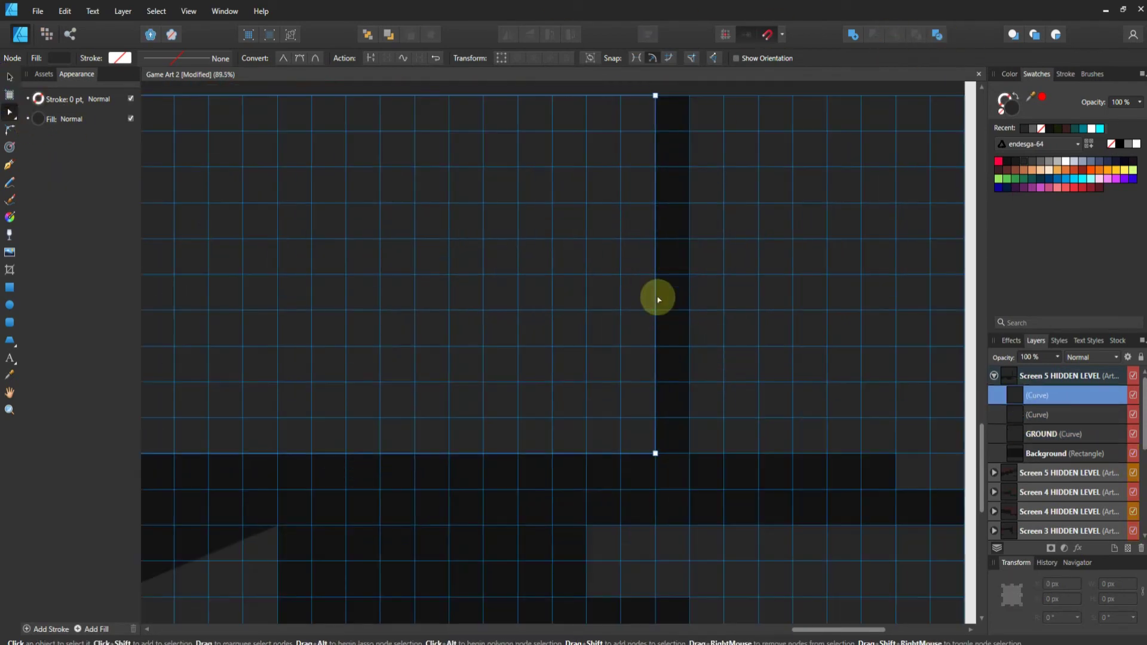
left_click(10, 76)
left_click_drag(666, 269, 730, 290)
scroll(756, 514, "down", 4)
left_click(755, 513)
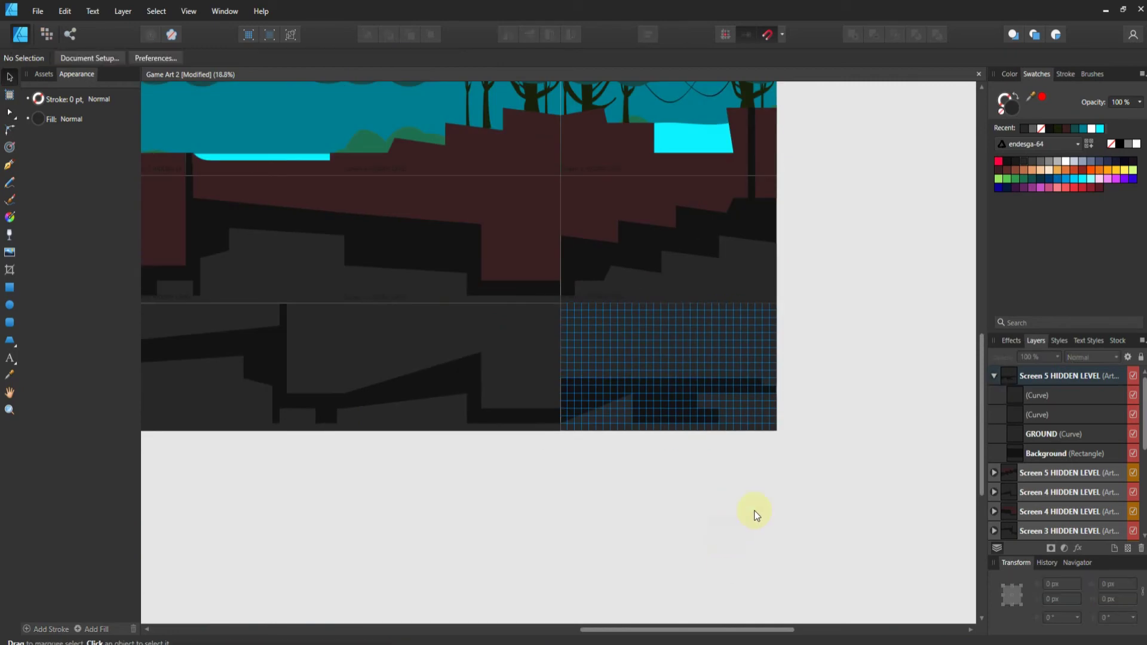
Delete the step and peak nodes on the Screen 2 hidden-level ground curve
left_click(188, 17)
scroll(662, 424, "up", 3)
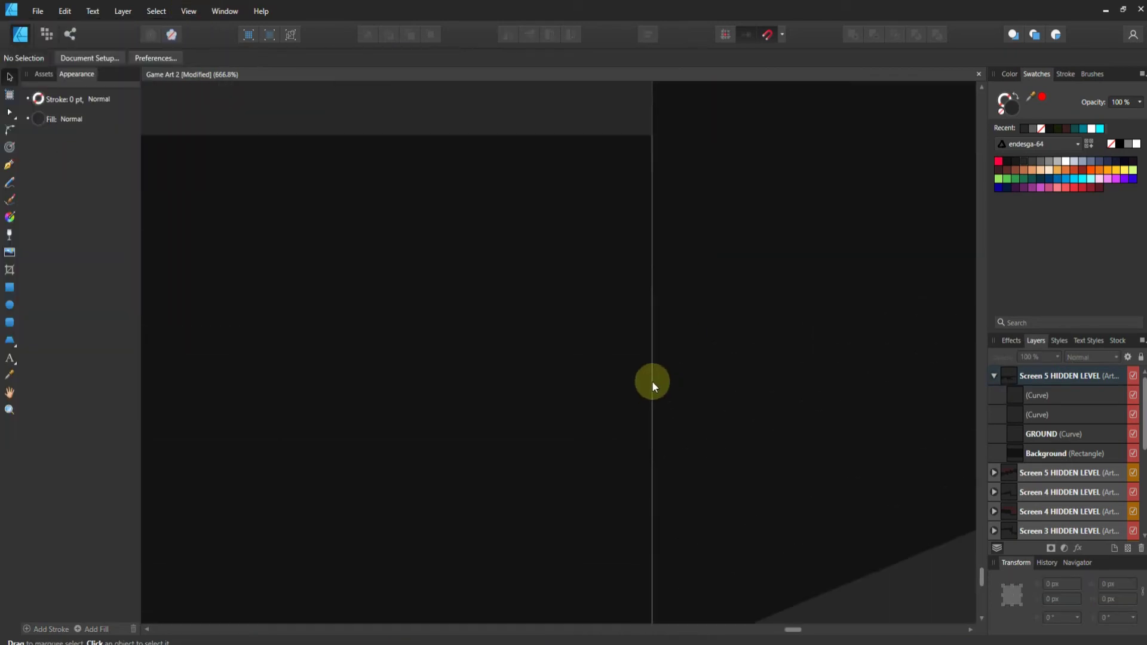
scroll(723, 272, "down", 2)
scroll(806, 353, "up", 2)
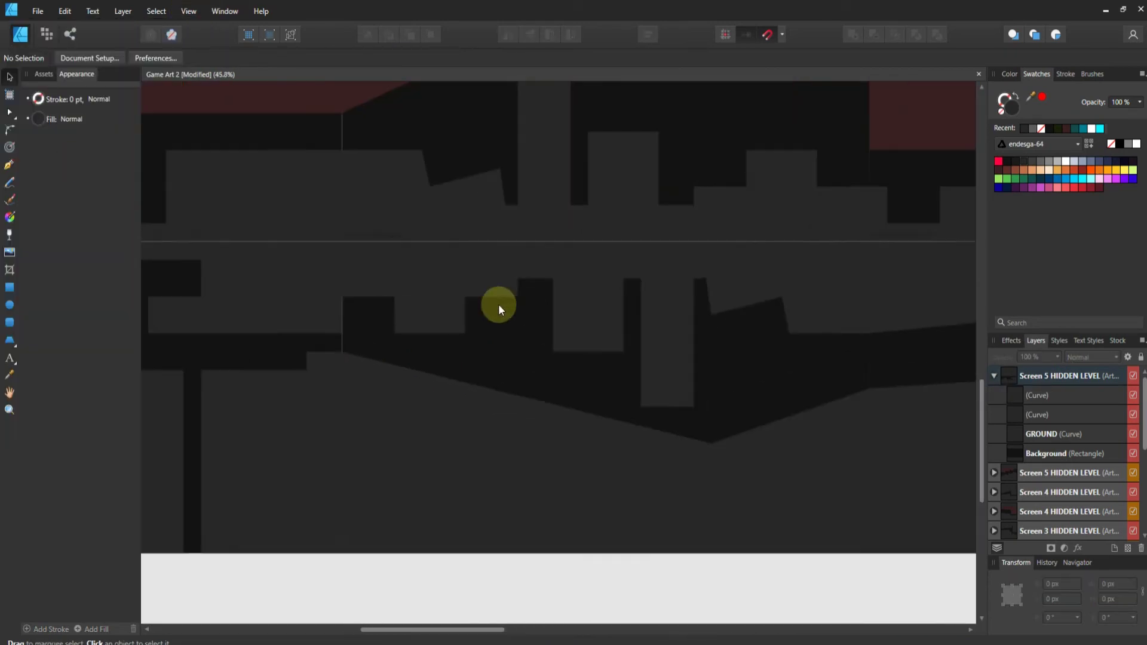
left_click(499, 307)
left_click(61, 113)
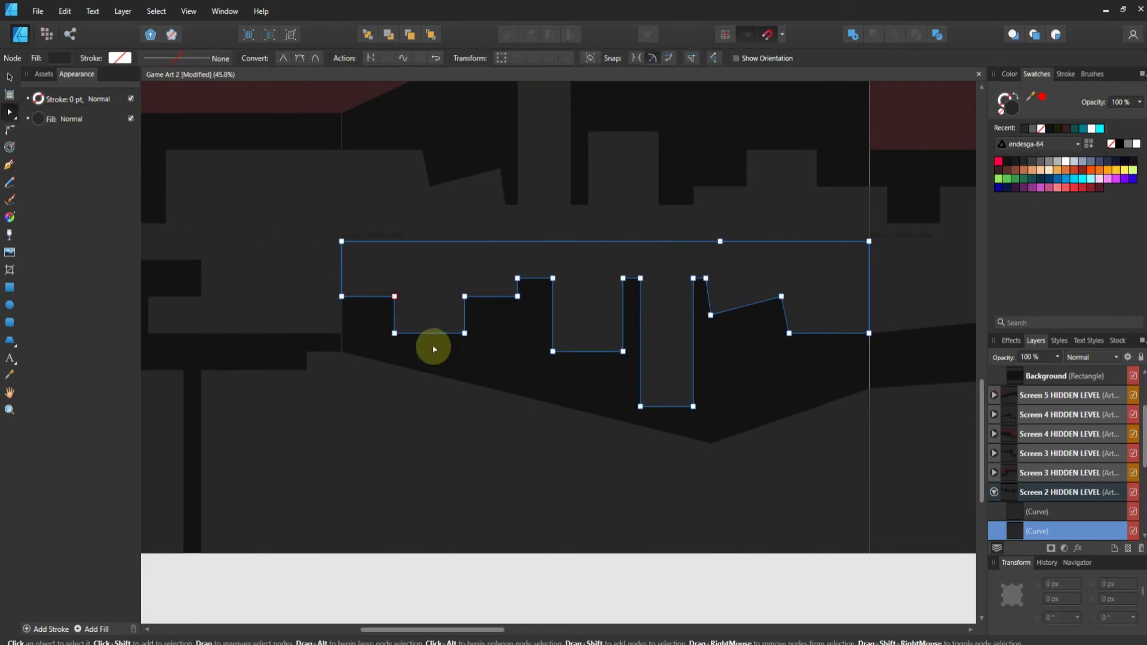
scroll(454, 311, "up", 2)
left_click(495, 248)
key("Delete")
left_click(598, 213)
key("Delete")
left_click(666, 213)
key("Delete")
Pull a node down and delete the raised-block nodes to form diagonal slopes
left_click_drag(601, 263, 581, 354)
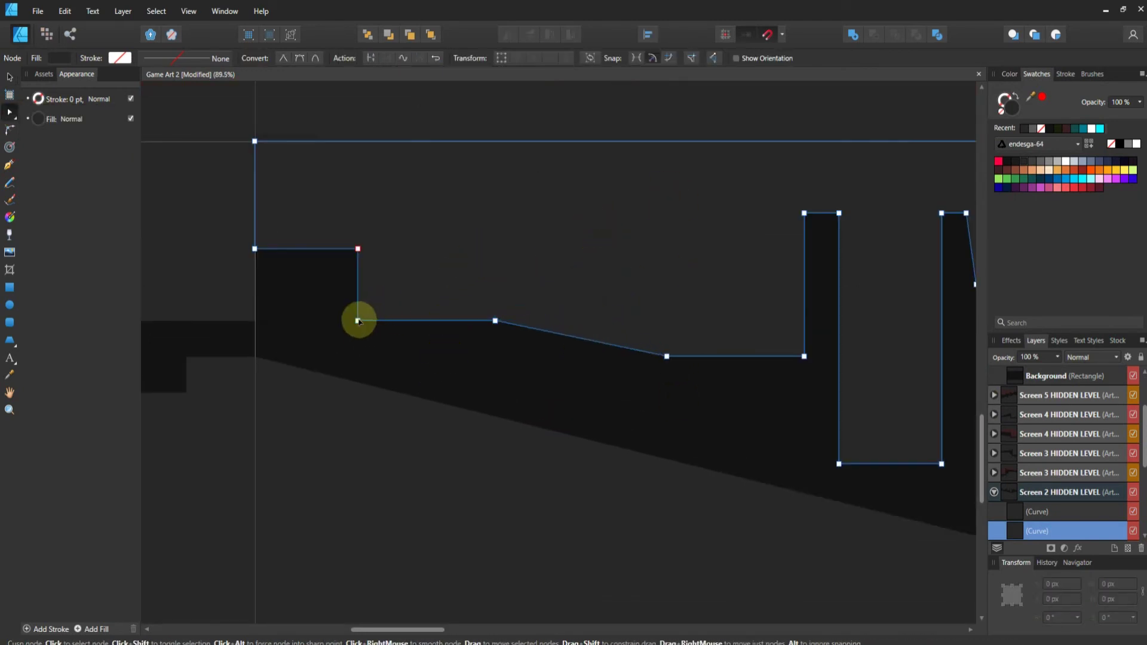
key("Delete")
scroll(283, 334, "down", 2)
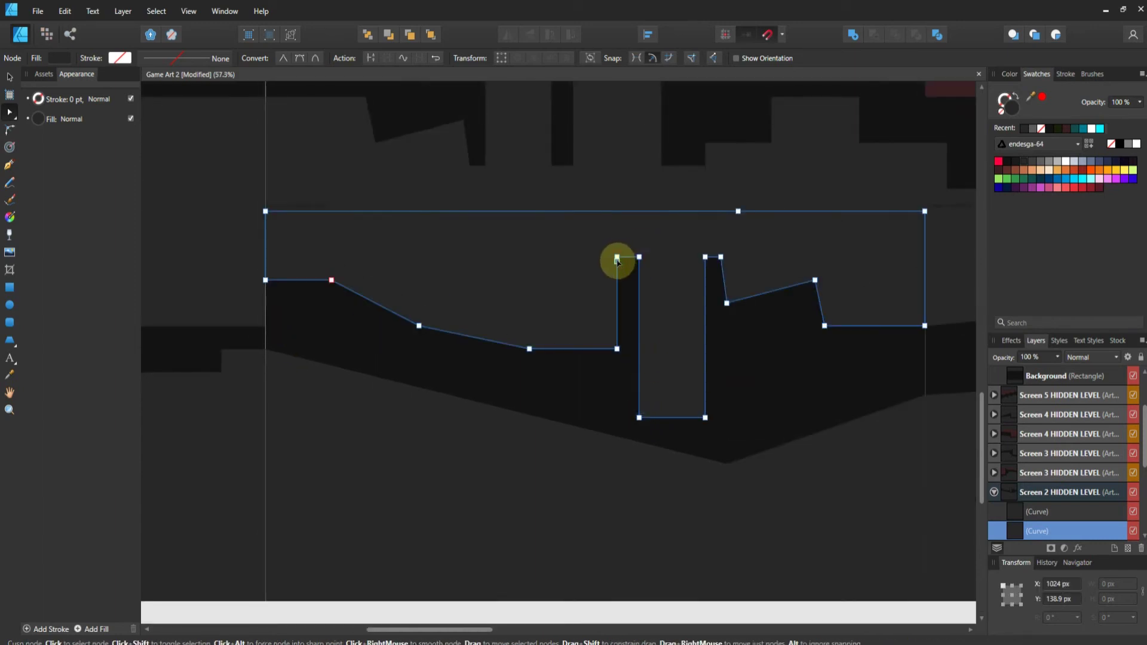
left_click(638, 256)
key("Delete")
left_click(705, 257)
key("Delete")
key("Delete")
left_click(814, 279)
key("Delete")
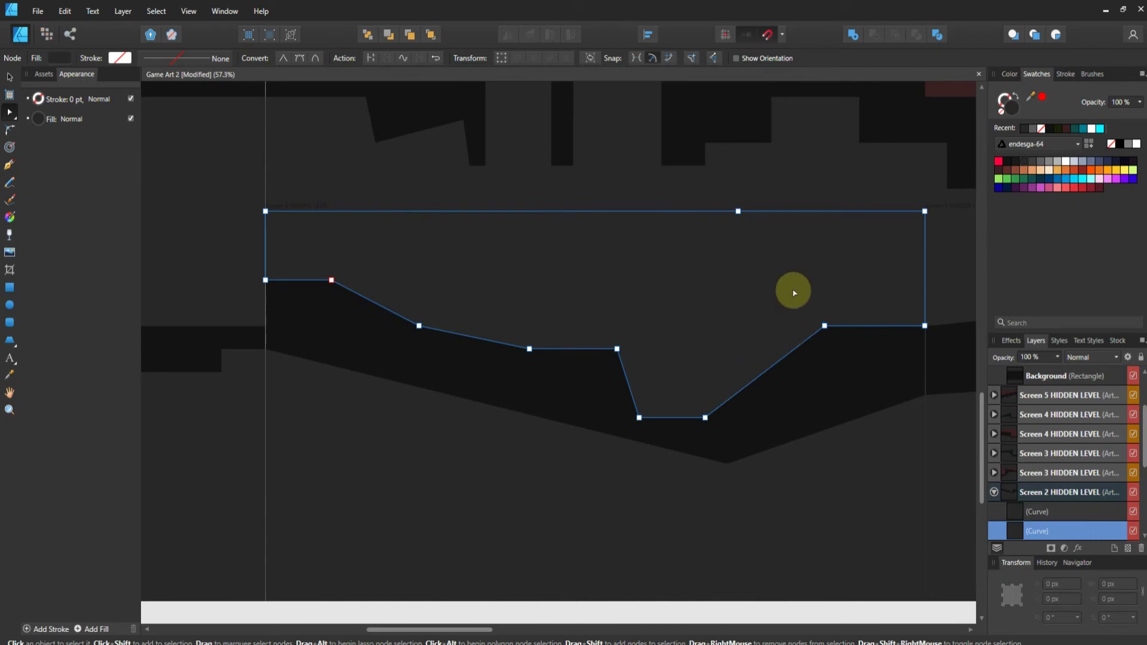
Show the grid over the canvas and review the reshaped ground, selecting the Screen 1 hidden-level layer
scroll(663, 379, "up", 5)
left_click(188, 11)
left_click(36, 163)
scroll(602, 380, "up", 1)
scroll(587, 333, "down", 1)
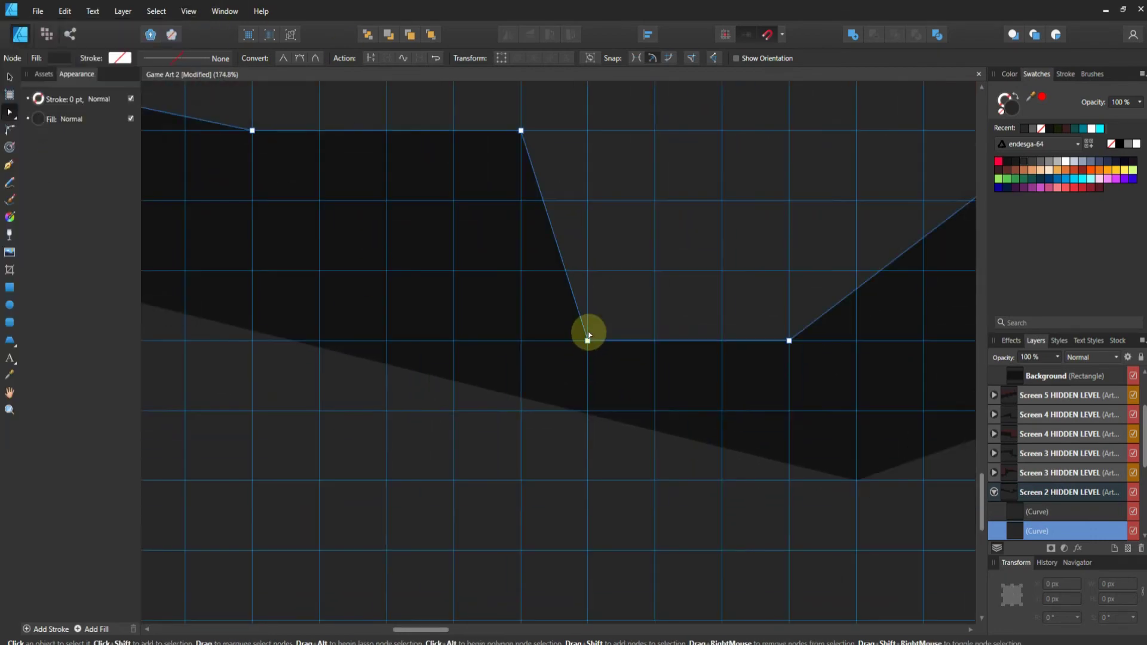
scroll(597, 351, "down", 3)
scroll(578, 347, "up", 1)
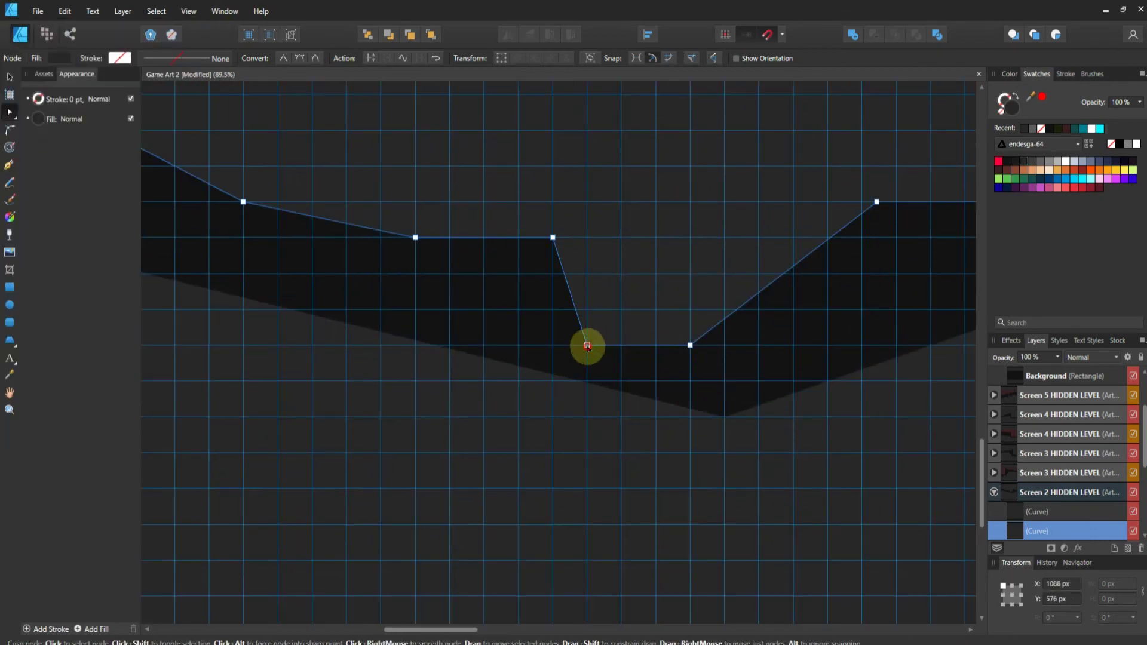
scroll(585, 388, "down", 2)
scroll(655, 299, "down", 2)
scroll(472, 379, "up", 1)
scroll(422, 320, "up", 4)
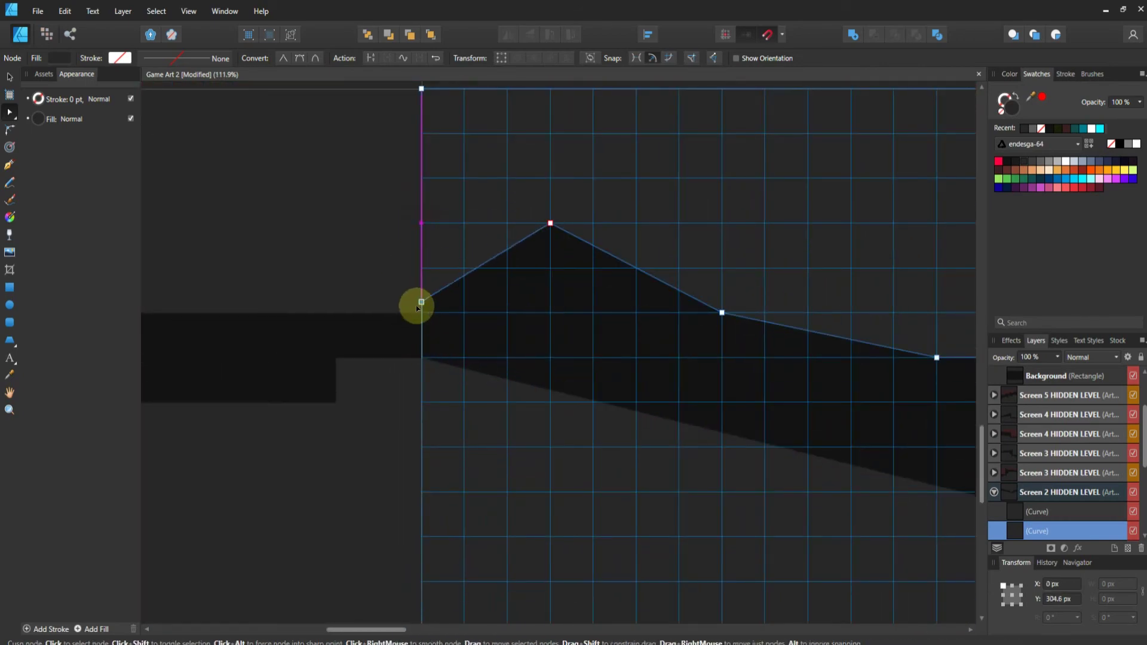
scroll(417, 304, "down", 3)
scroll(486, 255, "down", 2)
scroll(377, 322, "up", 2)
scroll(440, 286, "down", 2)
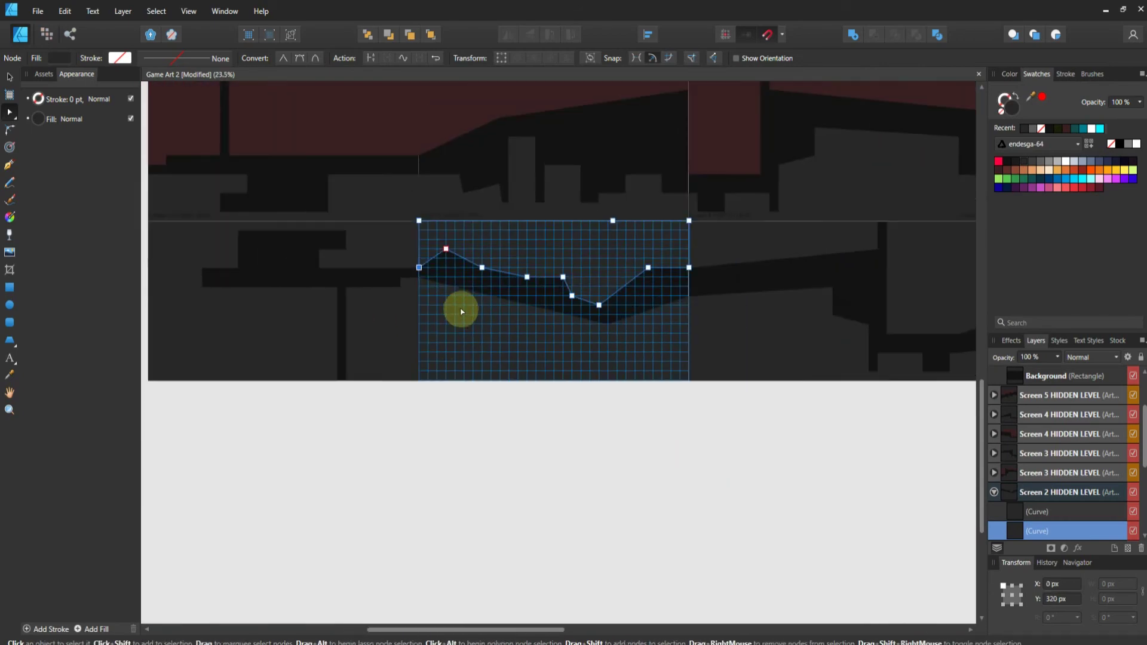
left_click(1016, 530)
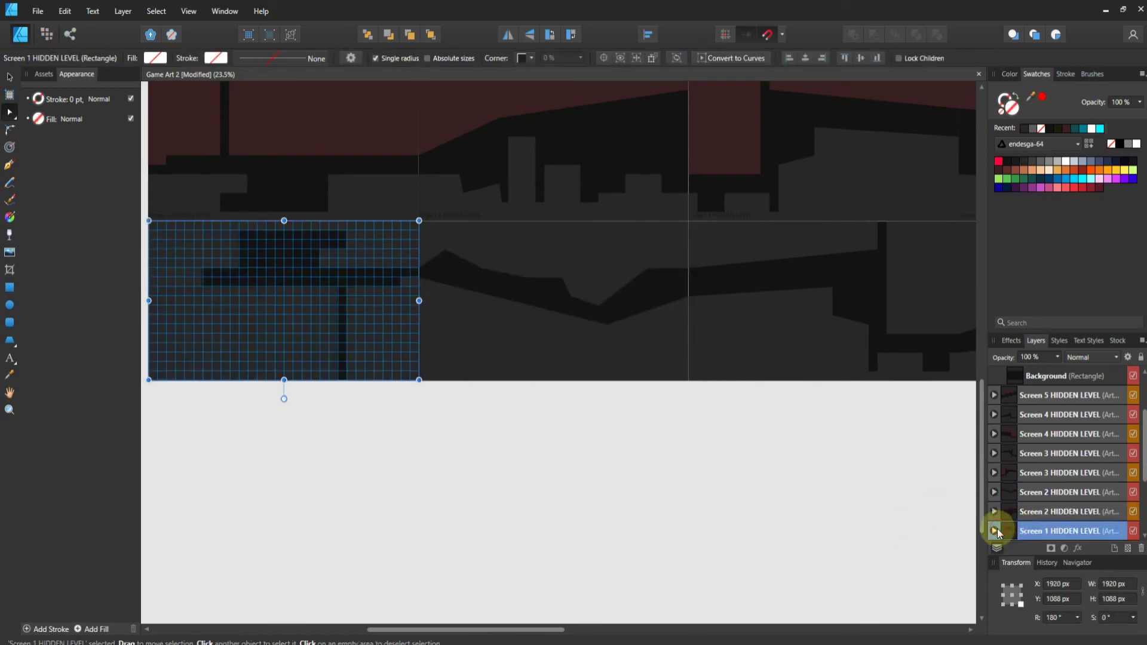
Delete three top nodes of Screen 1's hidden-level ground curve and drag one up into a peak
left_click(1039, 511)
scroll(418, 281, "up", 6)
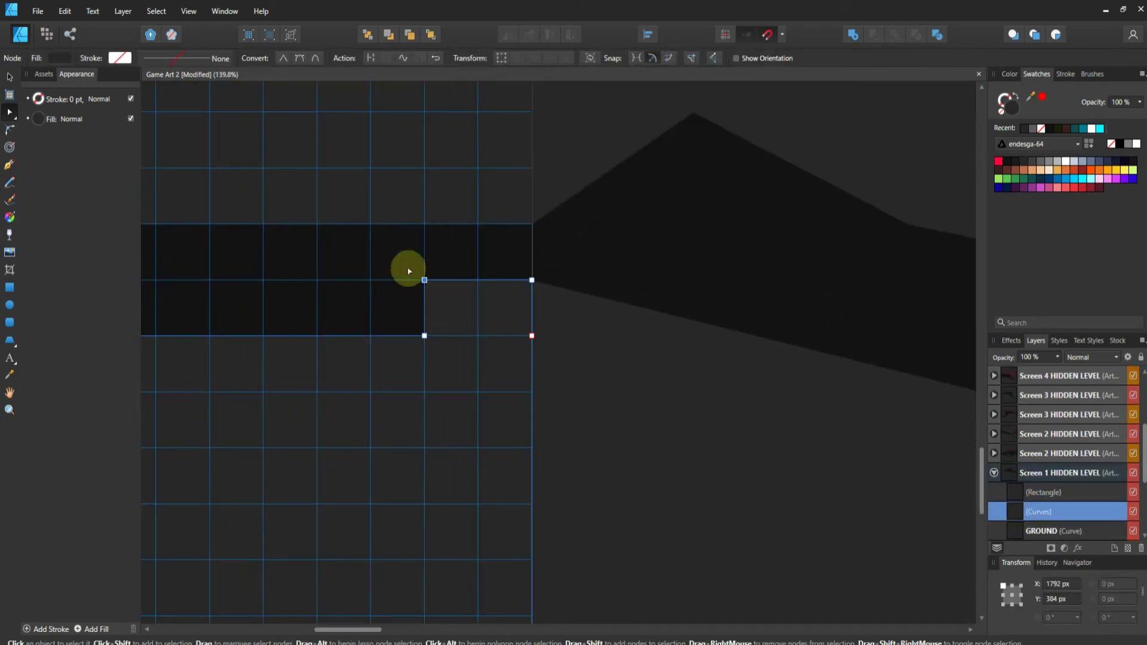
scroll(409, 271, "down", 3)
scroll(384, 279, "down", 3)
scroll(378, 340, "down", 2)
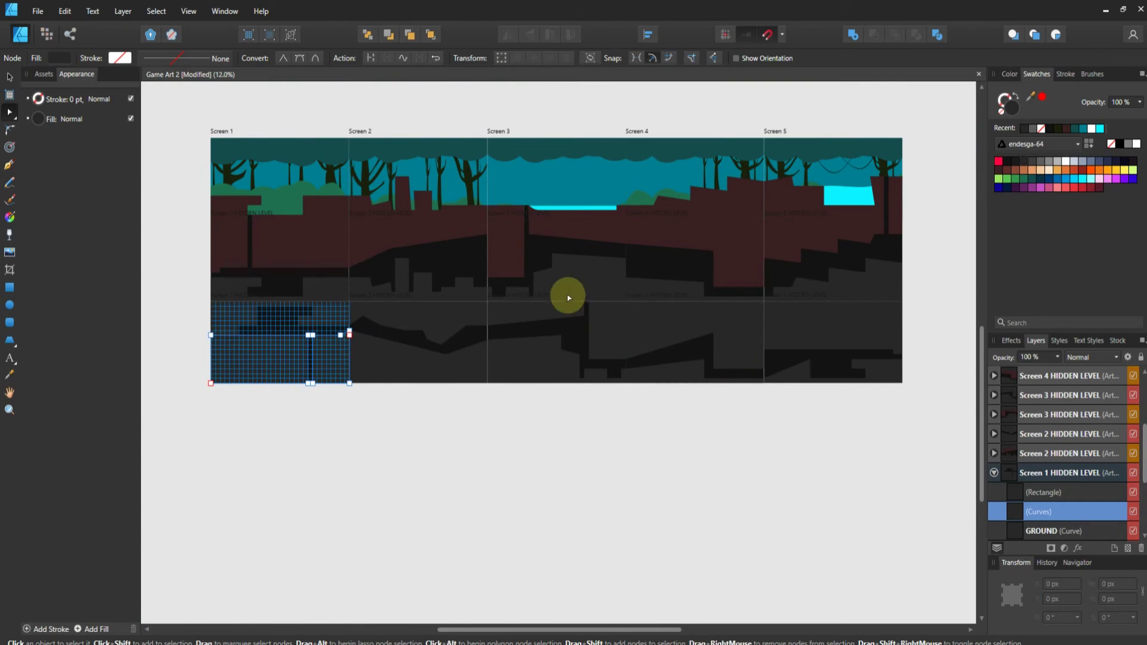
scroll(563, 325, "up", 1)
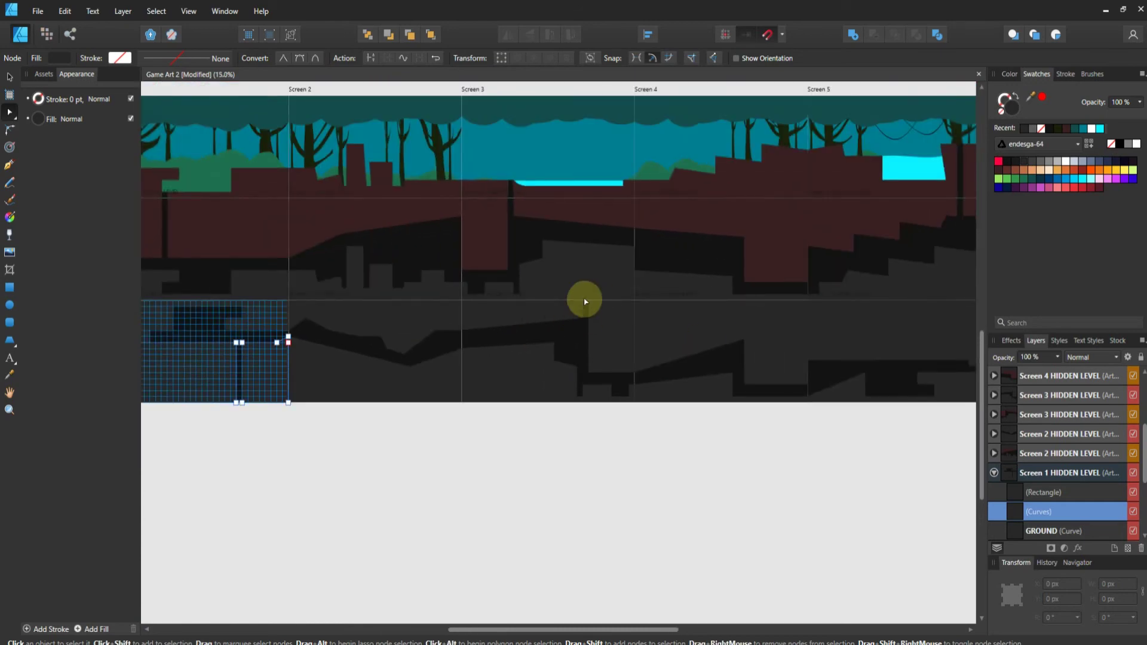
scroll(302, 346, "up", 2)
scroll(803, 261, "down", 3)
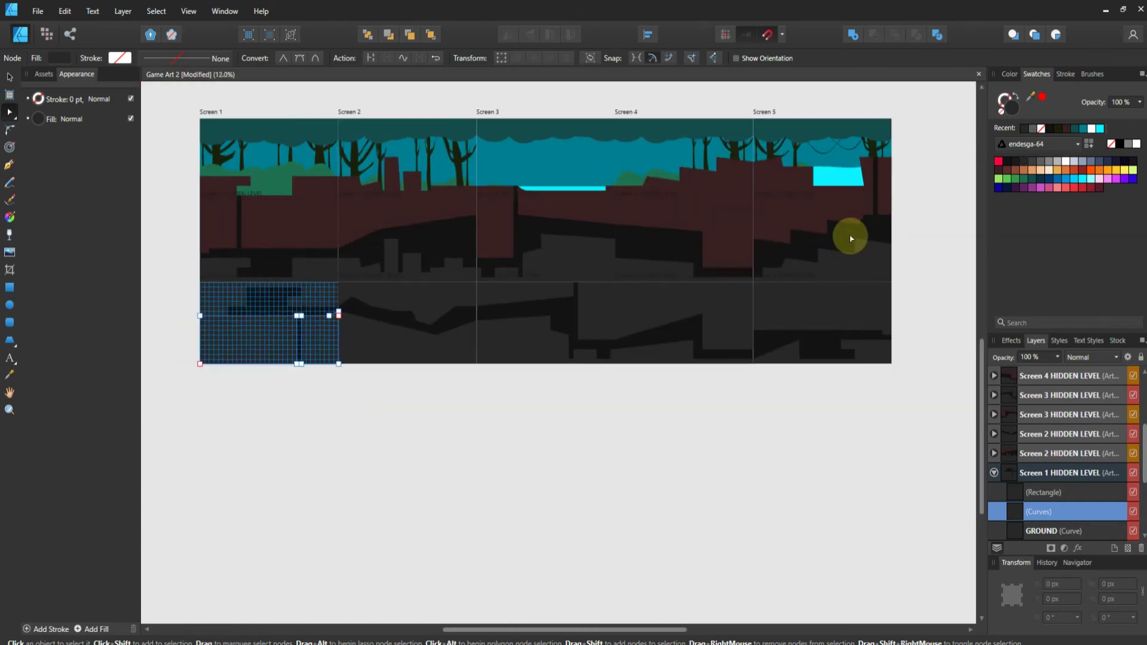
scroll(575, 243, "up", 5)
scroll(566, 227, "down", 3)
scroll(315, 412, "up", 3)
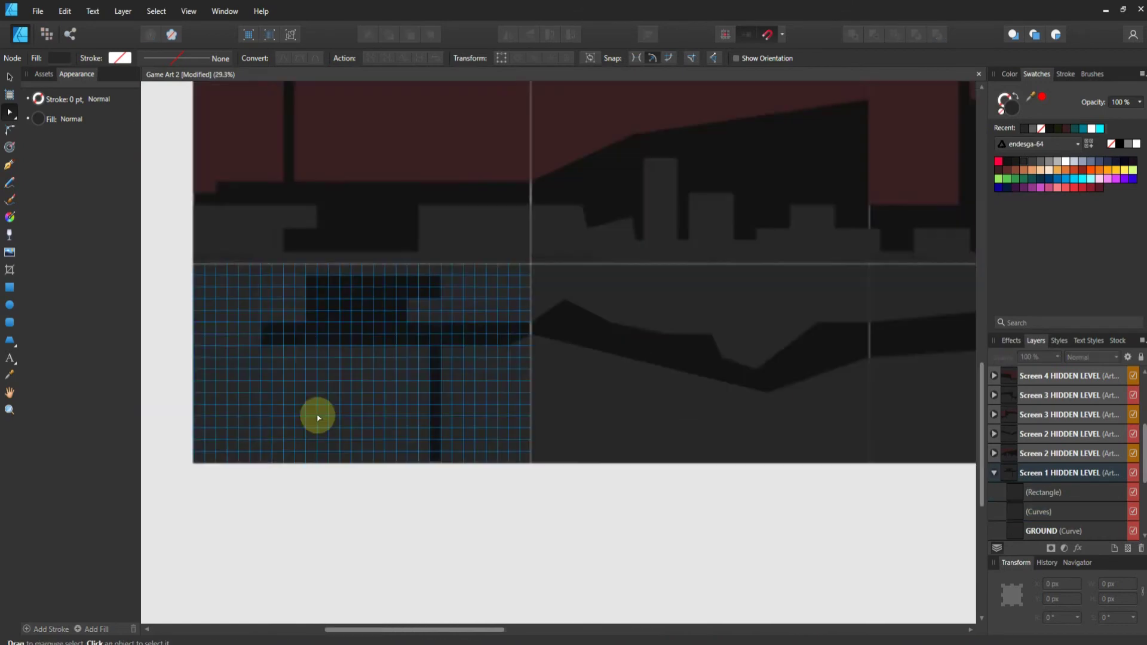
scroll(513, 267, "up", 2)
left_click(450, 234)
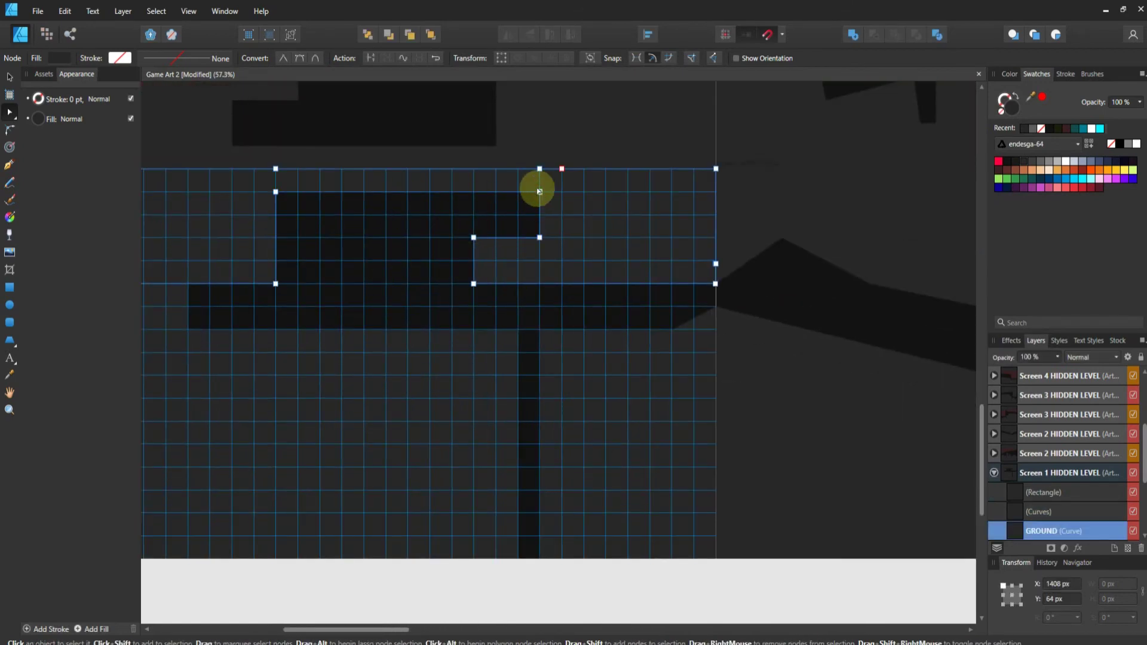
left_click(539, 192)
key("Delete")
left_click(540, 237)
key("Delete")
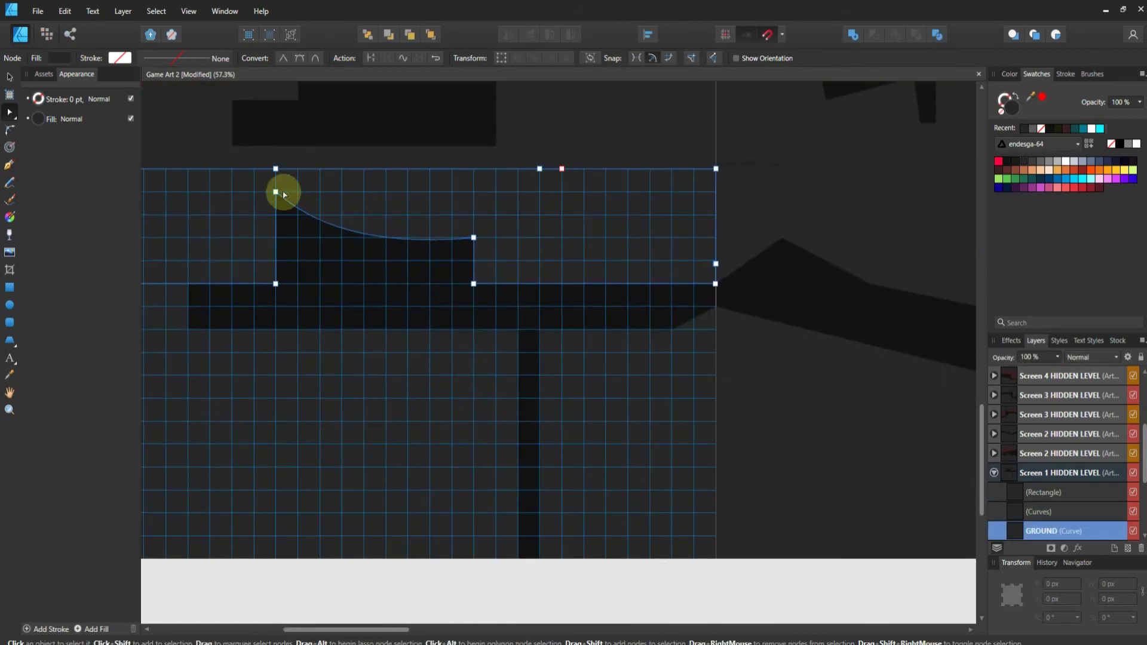
left_click(275, 192)
key("Delete")
left_click_drag(473, 237, 382, 260)
Raise the end node of Screen 5's lower ground curve so its ledge is level
scroll(358, 299, "down", 1)
scroll(535, 243, "up", 3)
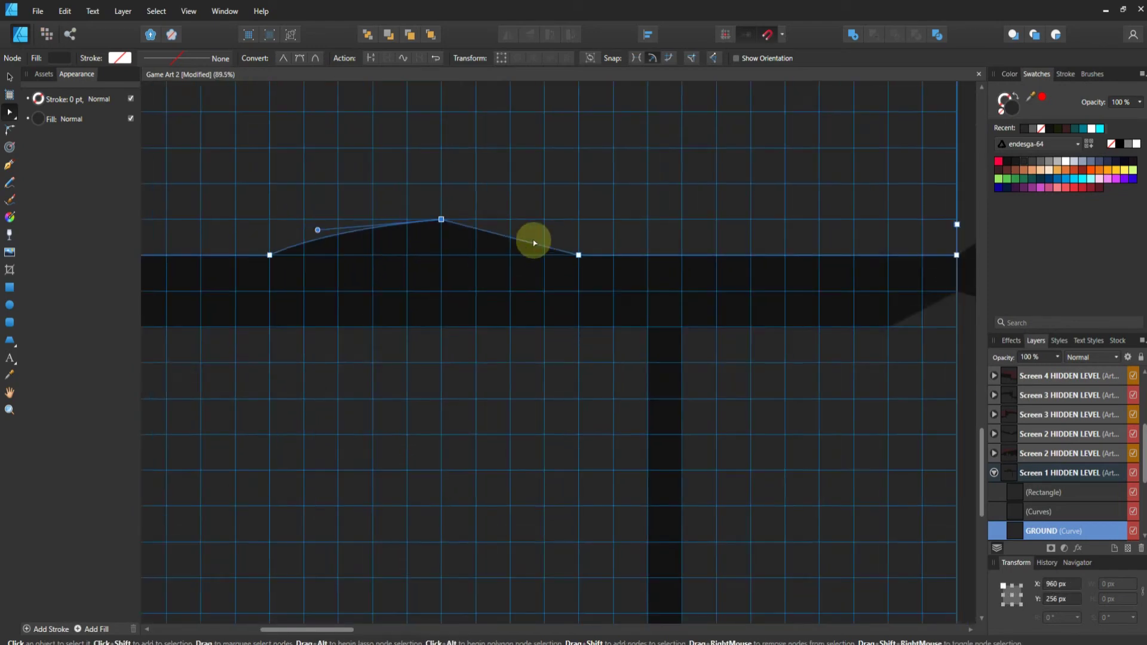
scroll(534, 242, "down", 1)
scroll(438, 271, "down", 2)
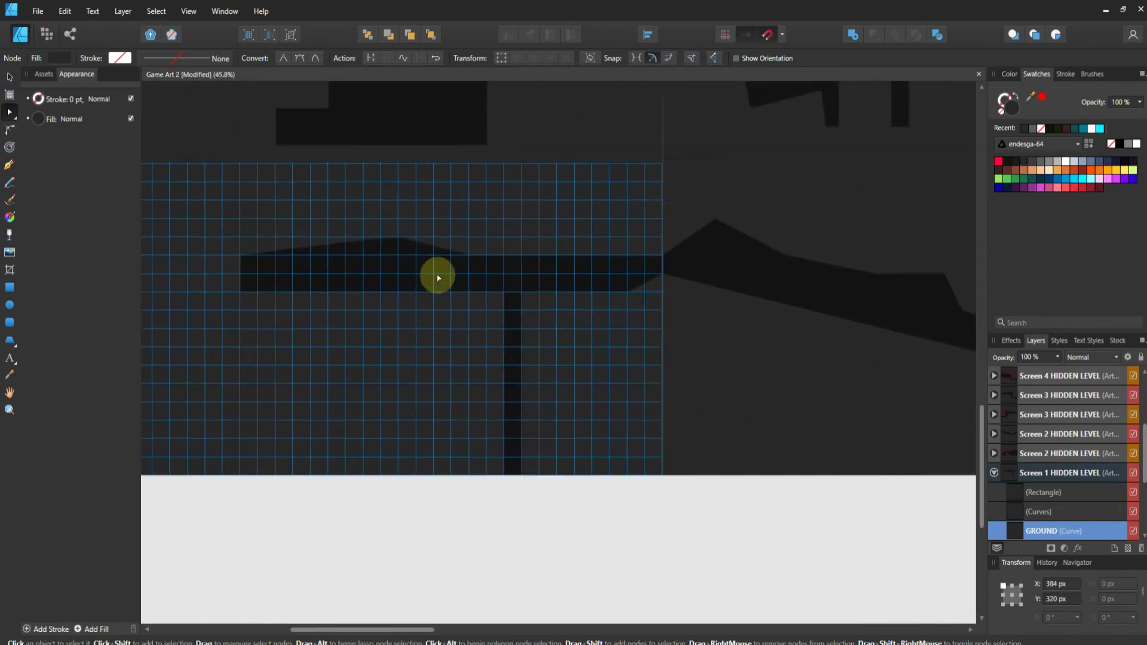
scroll(384, 251, "up", 2)
scroll(338, 361, "down", 2)
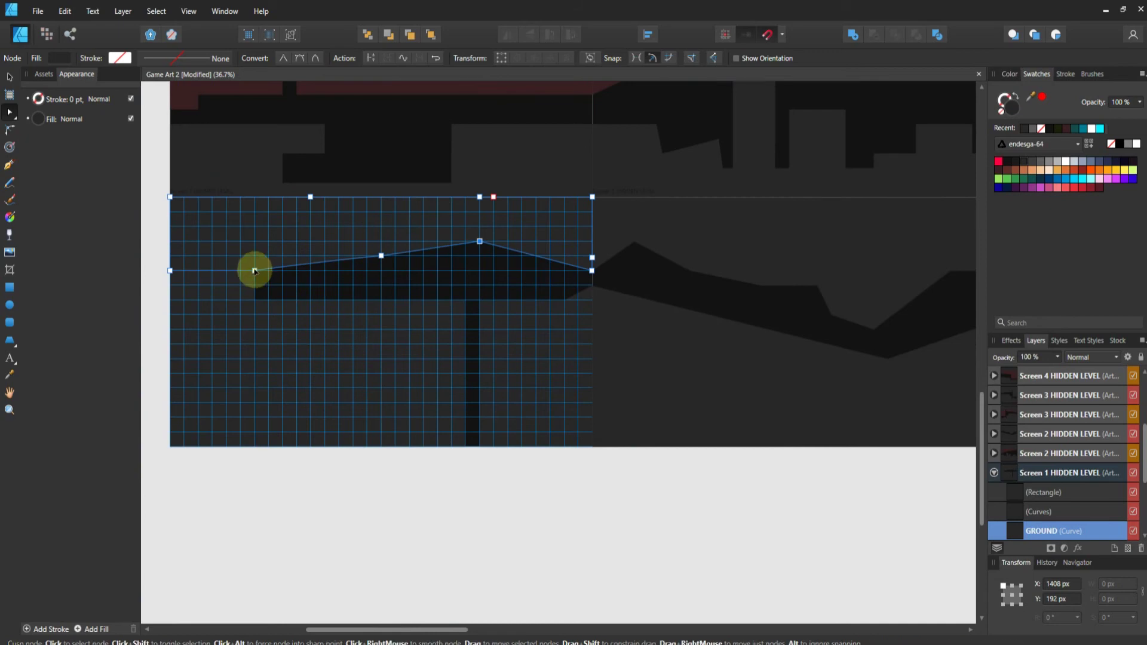
scroll(254, 271, "up", 2)
scroll(264, 300, "down", 2)
scroll(223, 305, "down", 1)
scroll(448, 295, "down", 1)
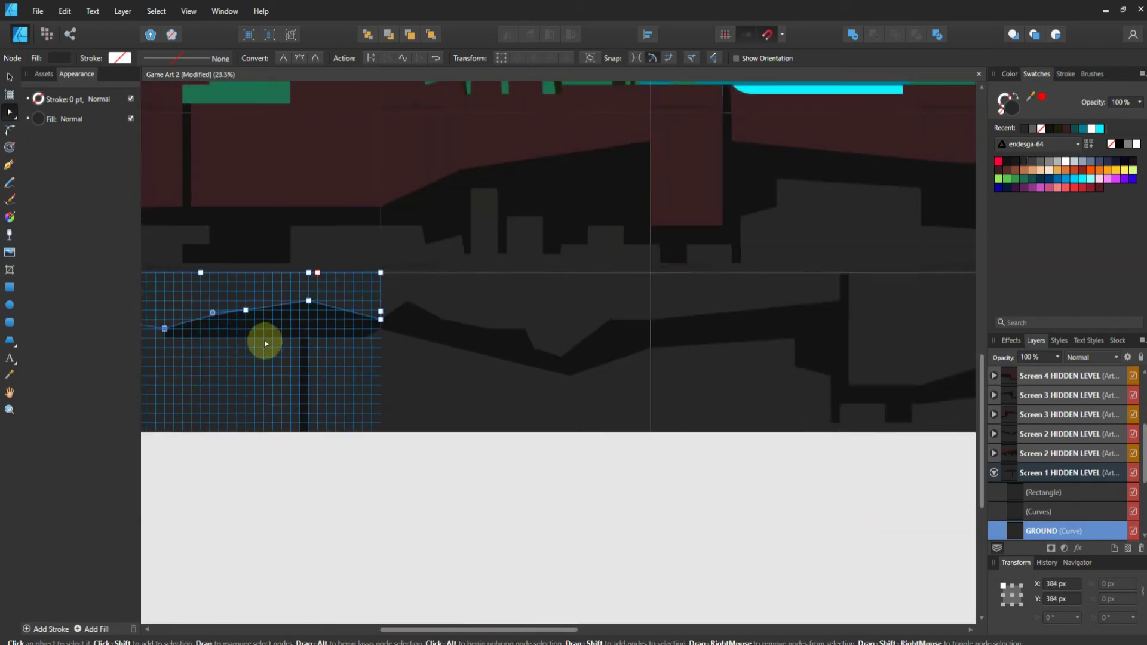
scroll(262, 341, "down", 1)
scroll(402, 366, "up", 1)
scroll(591, 383, "down", 1)
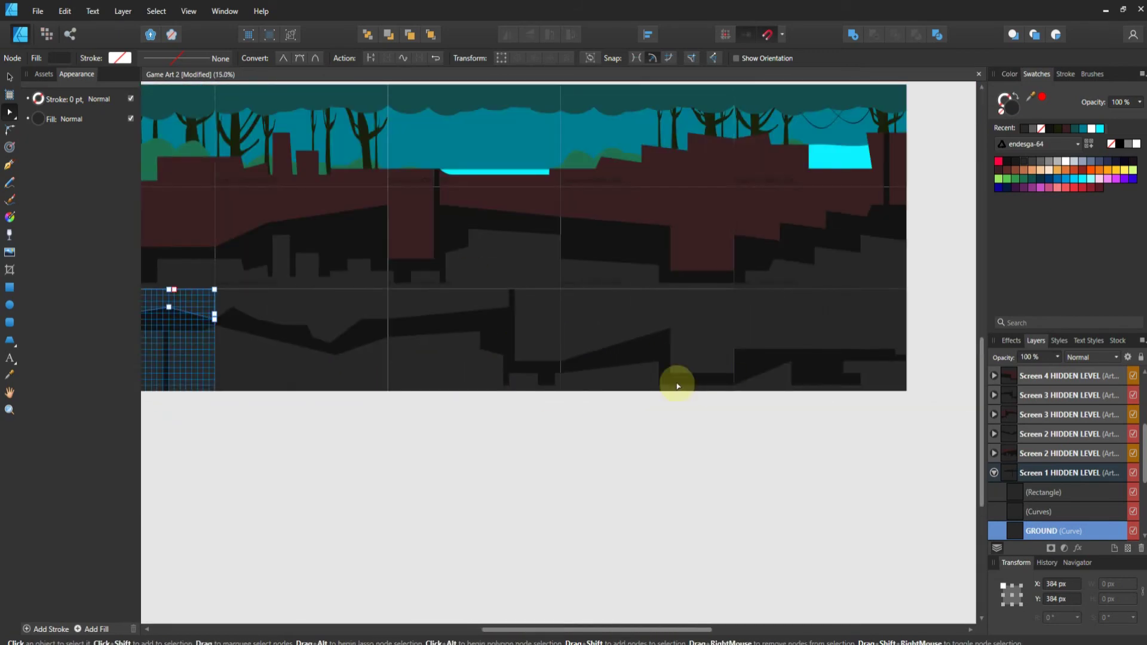
scroll(741, 384, "up", 3)
scroll(907, 359, "up", 1)
left_click(861, 364)
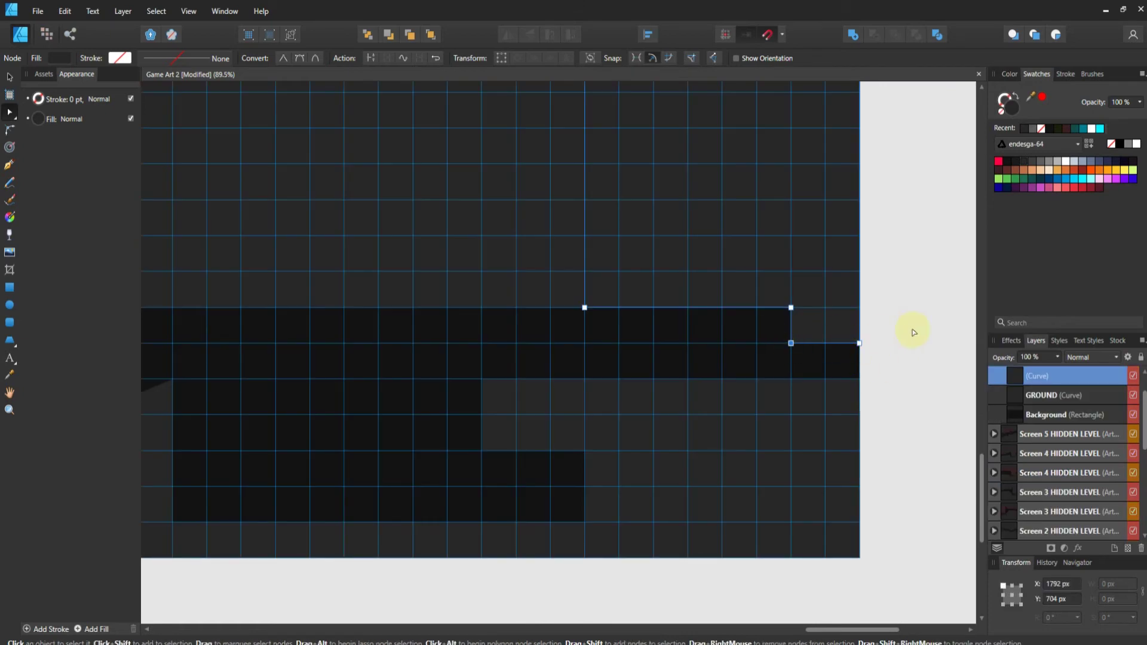
left_click_drag(858, 317, 858, 292)
Turn off the grid, return to the Move Tool, and deselect the curve
scroll(777, 388, "down", 2)
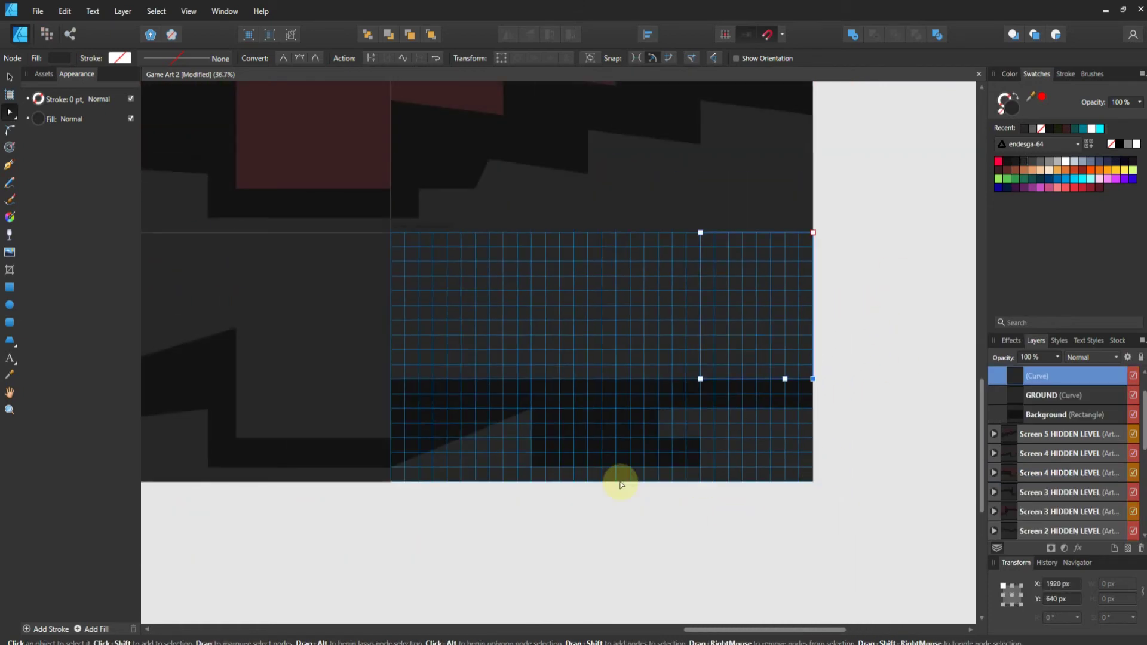
scroll(674, 478, "up", 1)
scroll(648, 430, "down", 1)
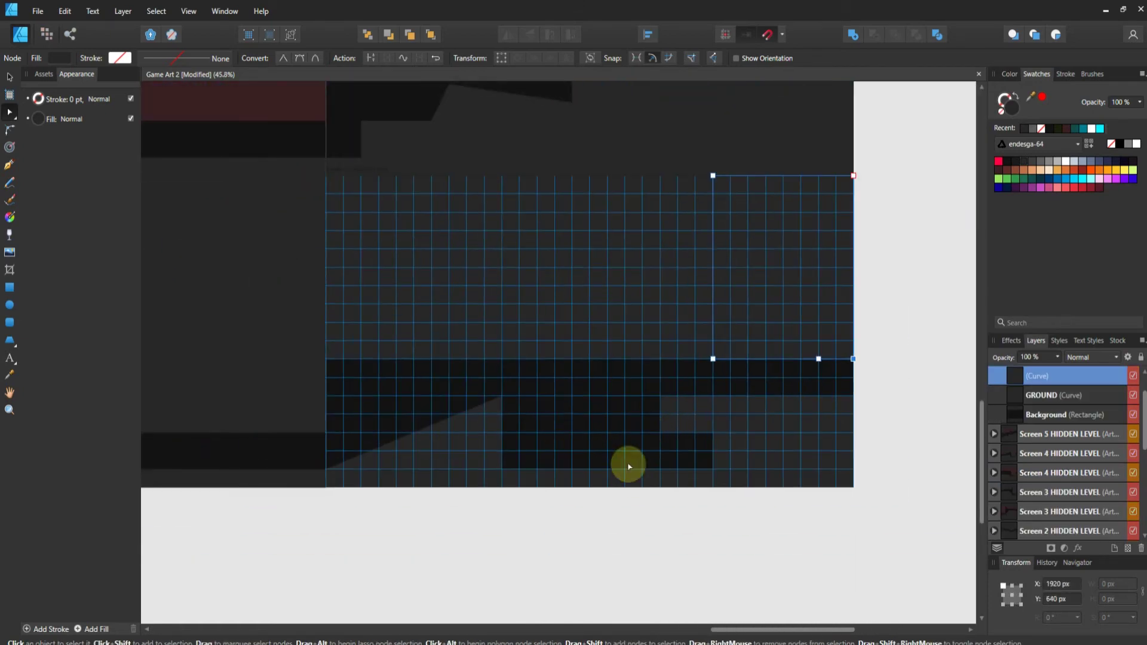
scroll(691, 394, "down", 2)
scroll(681, 442, "down", 1)
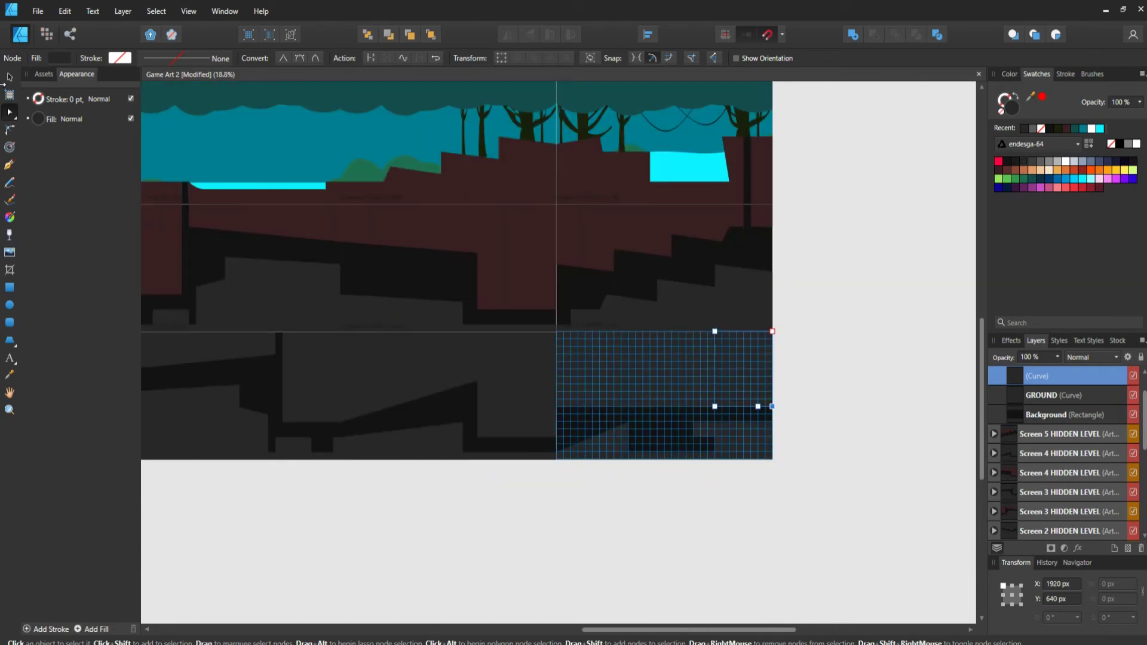
left_click(9, 76)
left_click(188, 10)
left_click(72, 170)
left_click(663, 560)
scroll(323, 360, "down", 2)
scroll(195, 358, "up", 1)
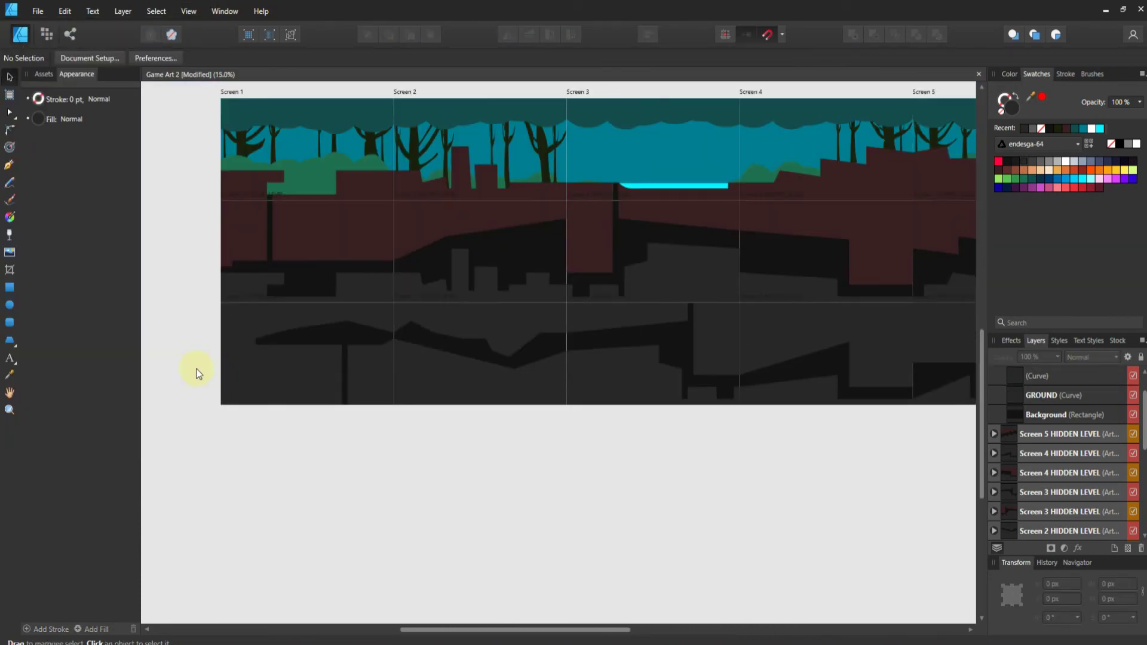
Renumber the duplicate hidden-level layers, renaming Screen 1's copy to Screen 11 HIDDEN LEVEL
scroll(199, 349, "down", 1)
scroll(1115, 429, "down", 3)
scroll(1010, 459, "down", 3)
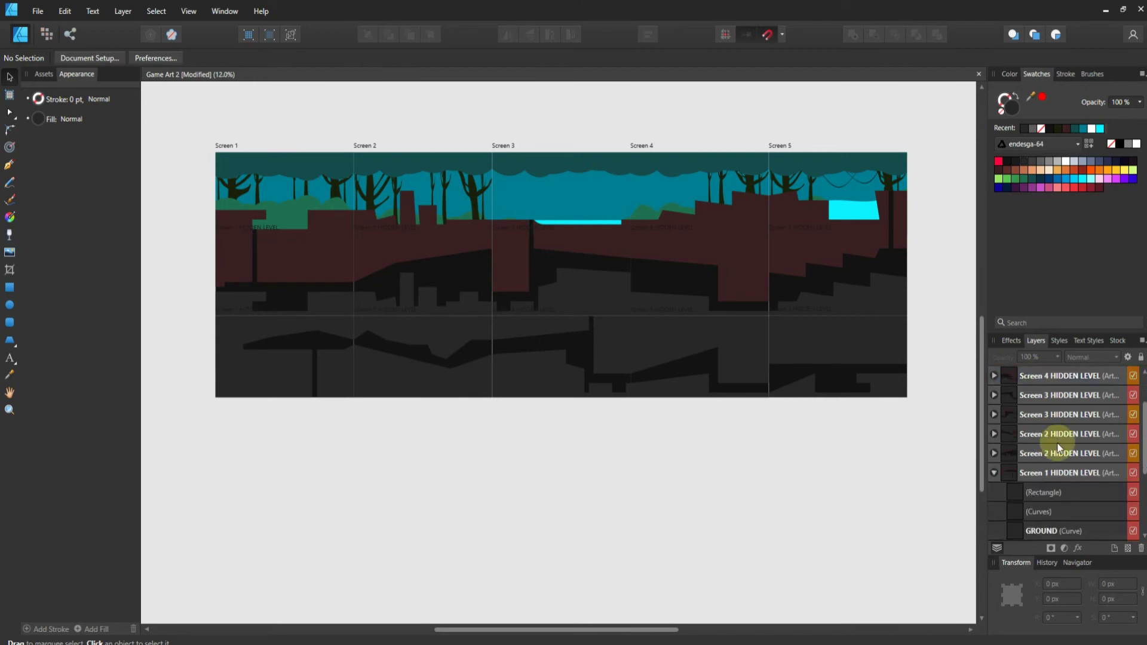
left_click(1044, 440)
type("6")
double_click(1049, 395)
type("7")
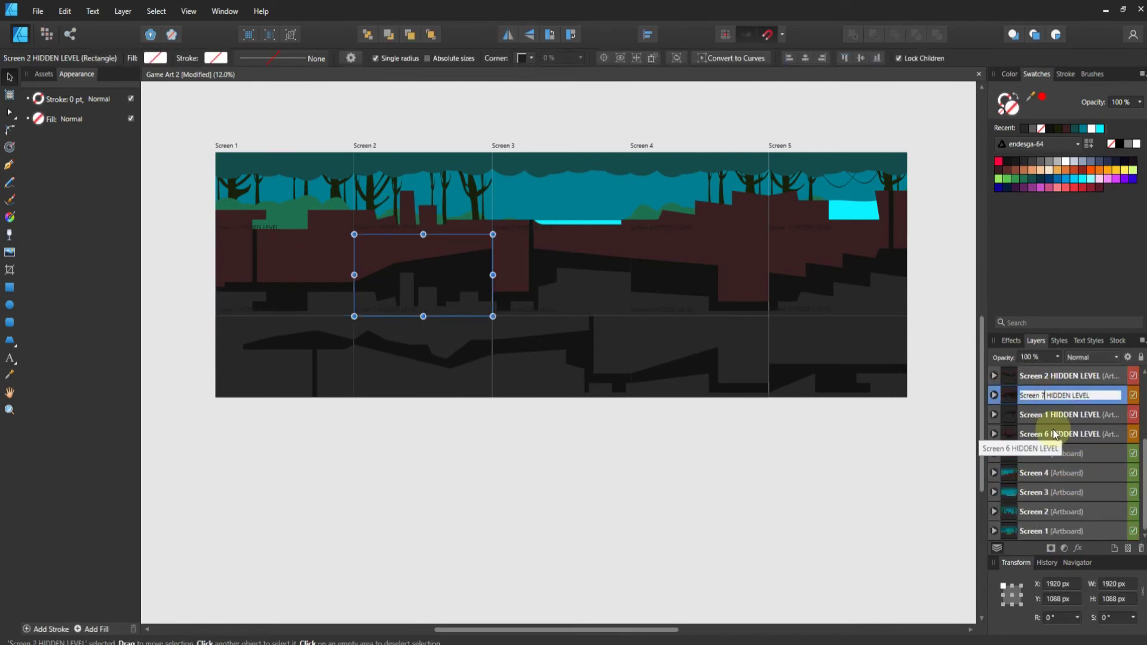
double_click(1046, 416)
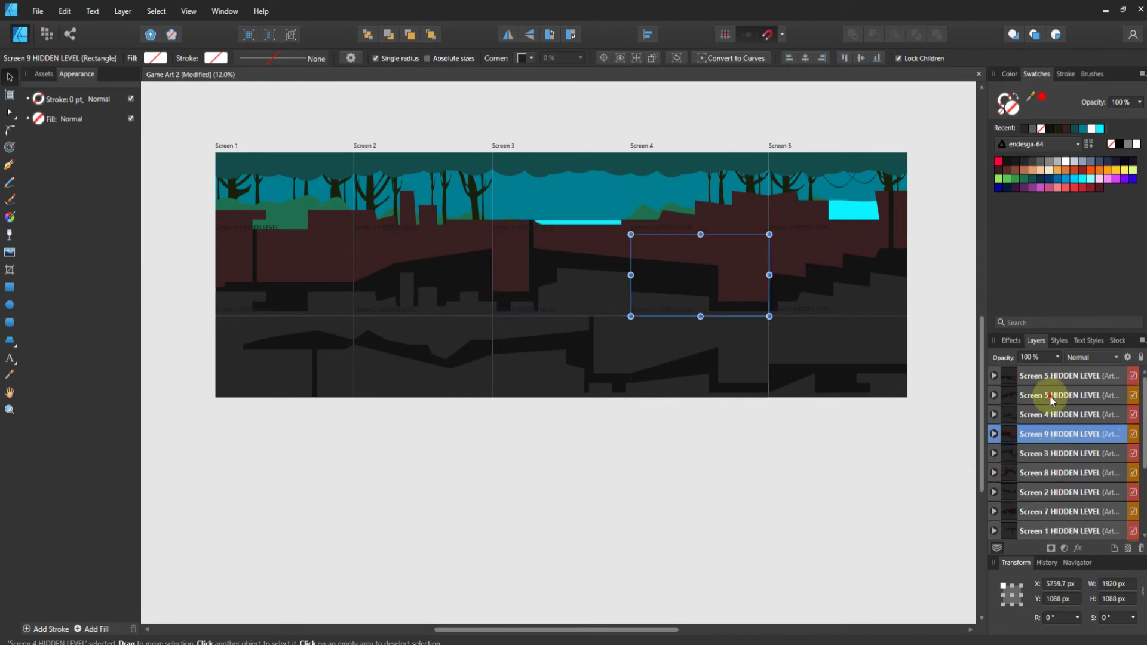
left_click(1052, 397)
scroll(1069, 496, "down", 3)
left_click(1038, 492)
double_click(1042, 474)
type("11")
key("Return")
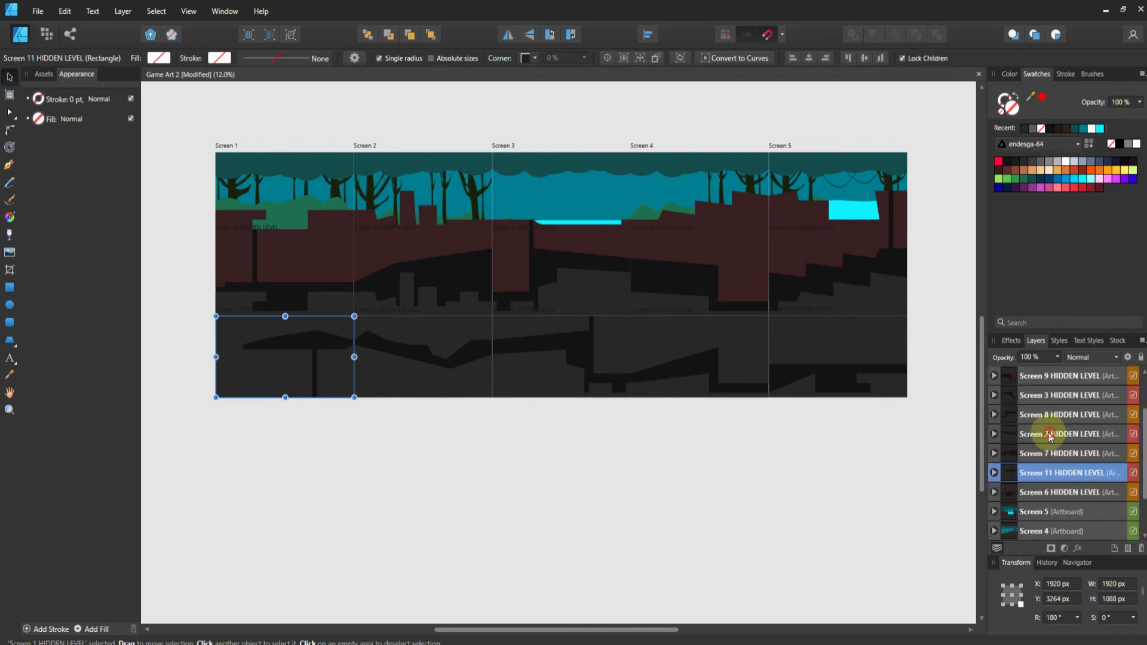
Rename the Screen 4 and Screen 5 hidden-level layers to Screen 14 and Screen 15
scroll(1050, 436, "up", 3)
left_click(1049, 455)
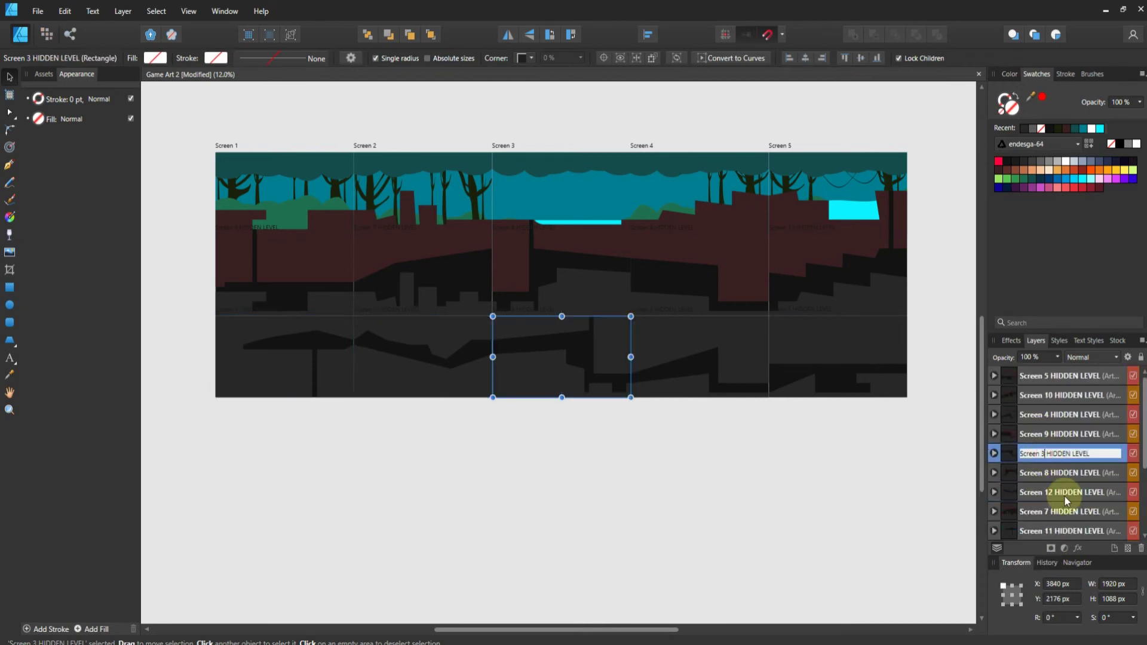
double_click(1046, 415)
type("14")
key("Return")
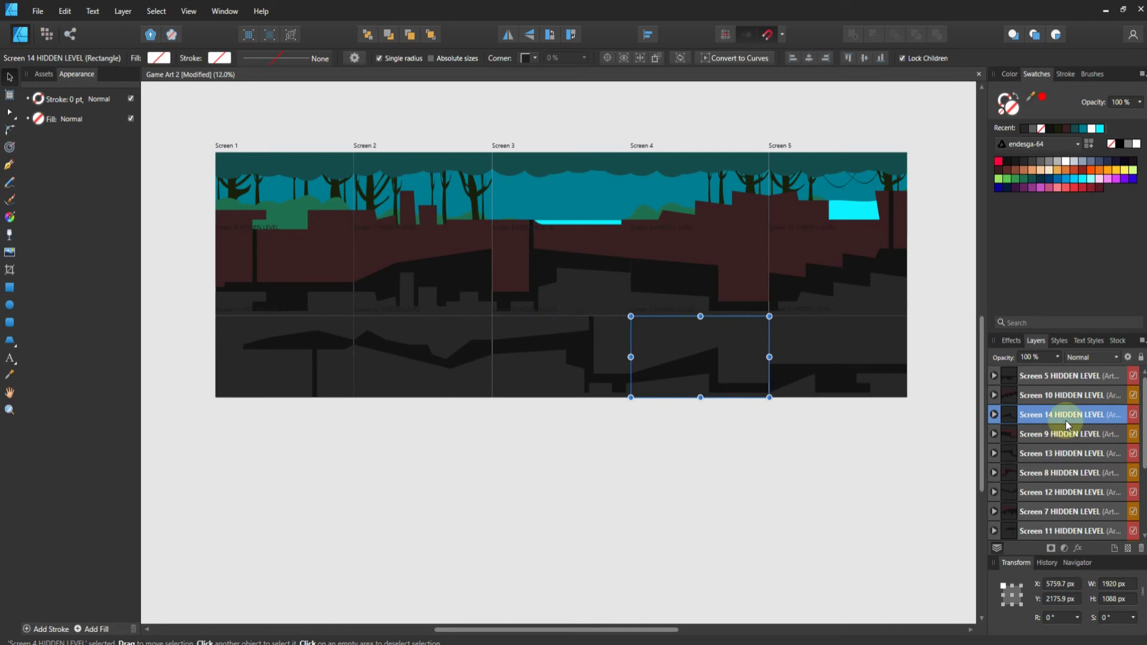
double_click(1040, 376)
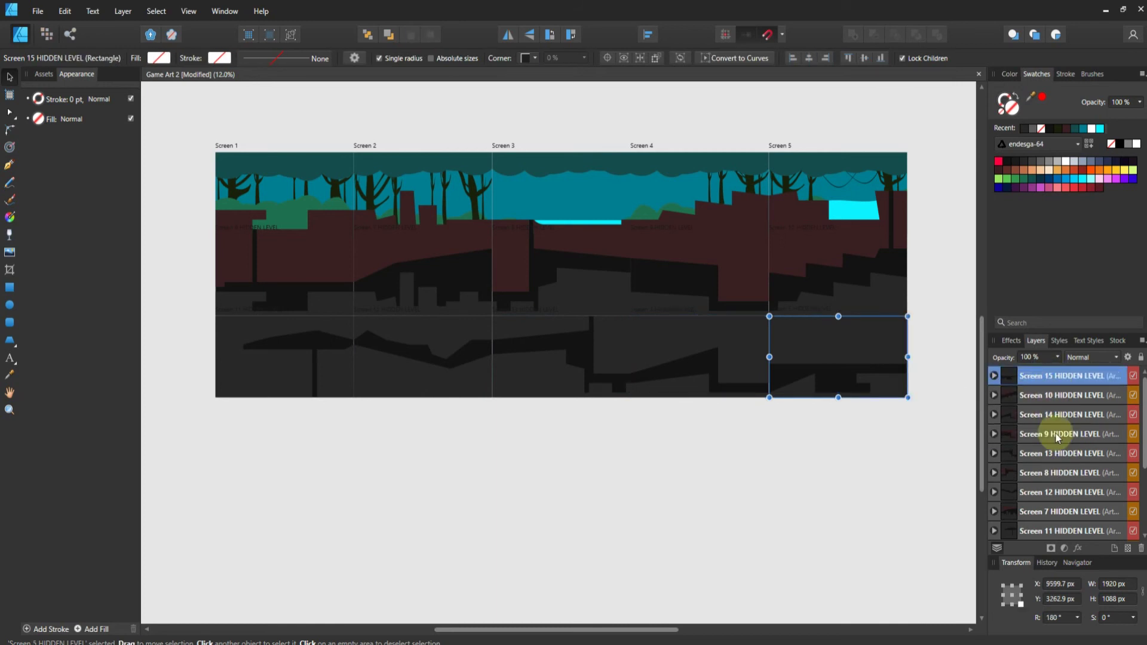
Restack the layers so Screens 14, 13, 12 and 11 sit above Screens 6–10
left_click(1056, 414)
left_click(409, 34)
left_click(1055, 453)
left_click(410, 34)
left_click(1056, 491)
left_click(410, 34)
left_click(1055, 472)
left_click(410, 35)
Save the document and select the Screen 6 hidden-level layer
scroll(1084, 472, "up", 2)
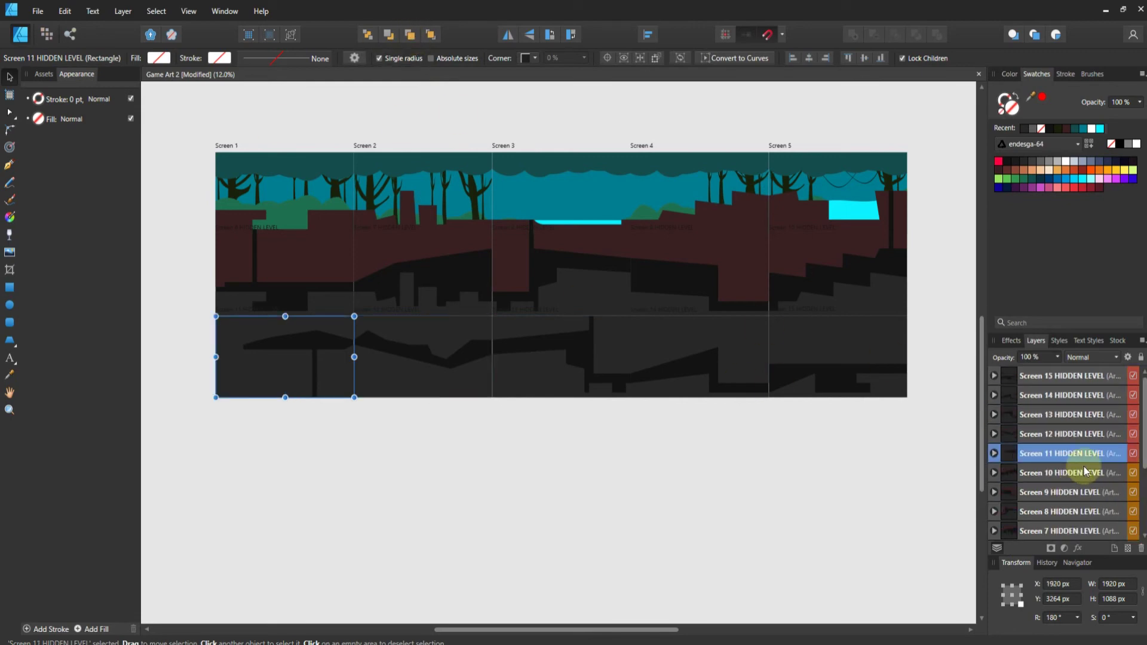
left_click(38, 10)
left_click(48, 113)
scroll(565, 320, "up", 3)
scroll(565, 321, "up", 1)
scroll(597, 317, "down", 3)
left_click(1011, 458)
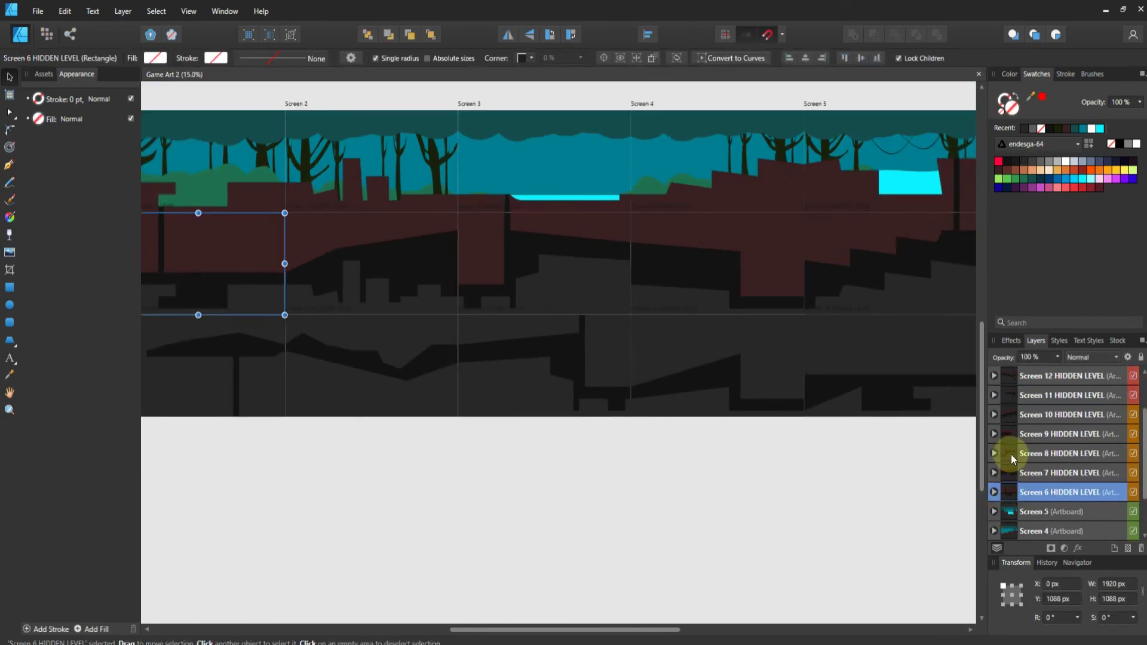
Draw a dark 704×64 px platform bar on the Screen 8 hidden level
left_click(1009, 454)
scroll(550, 223, "down", 1)
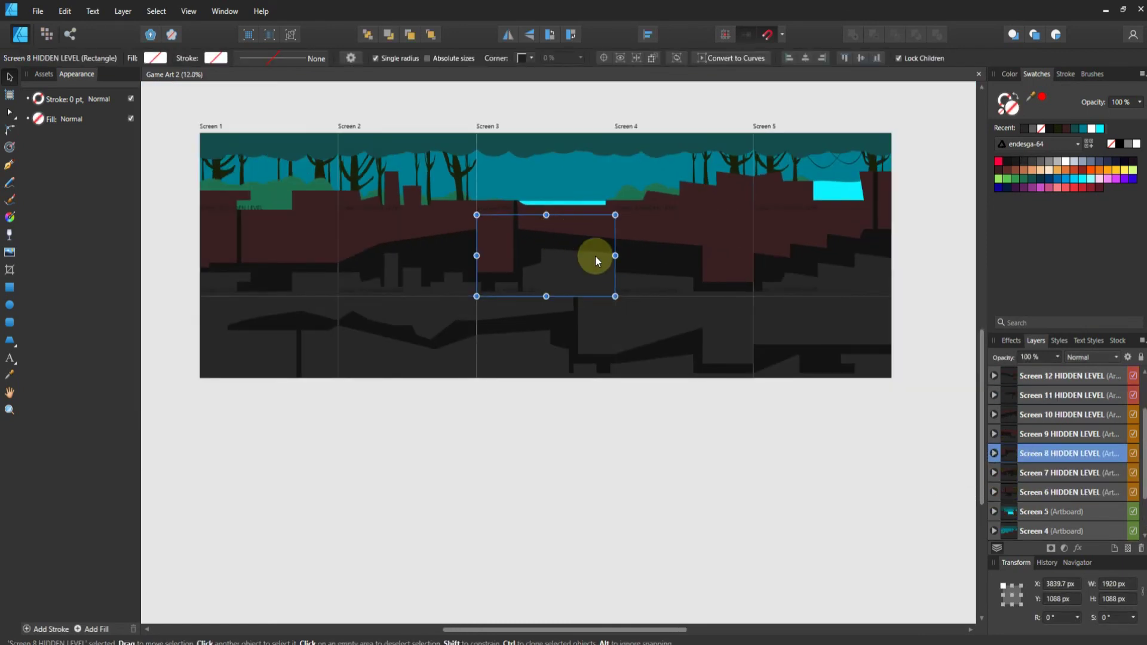
scroll(591, 249, "up", 3)
scroll(552, 245, "up", 2)
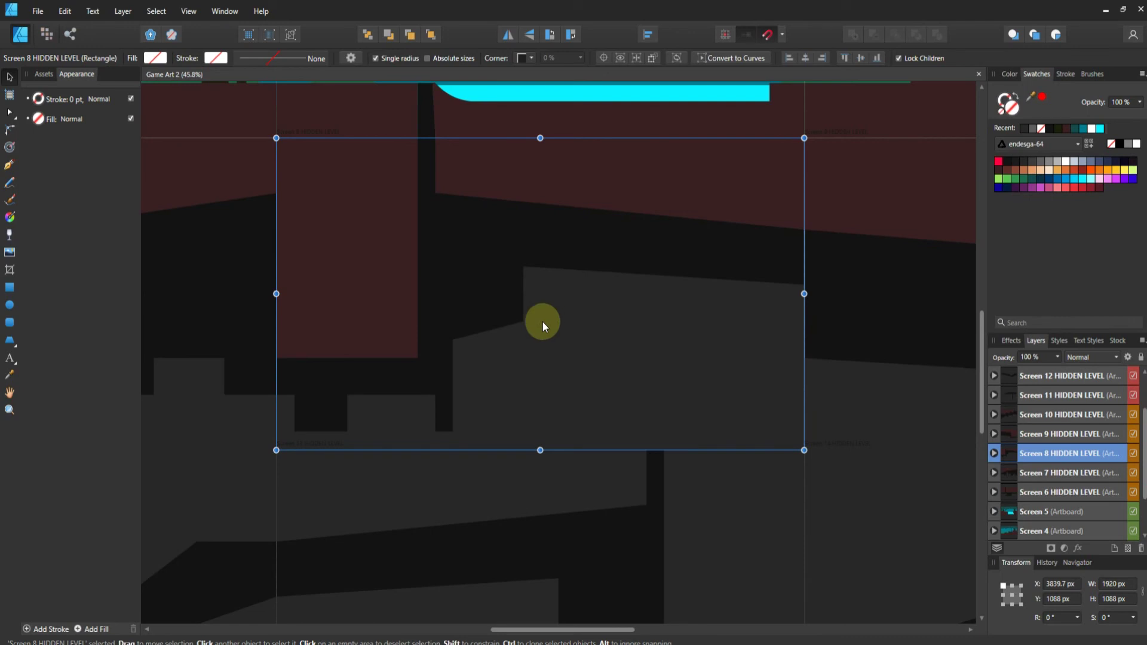
scroll(461, 436, "up", 1)
left_click(9, 287)
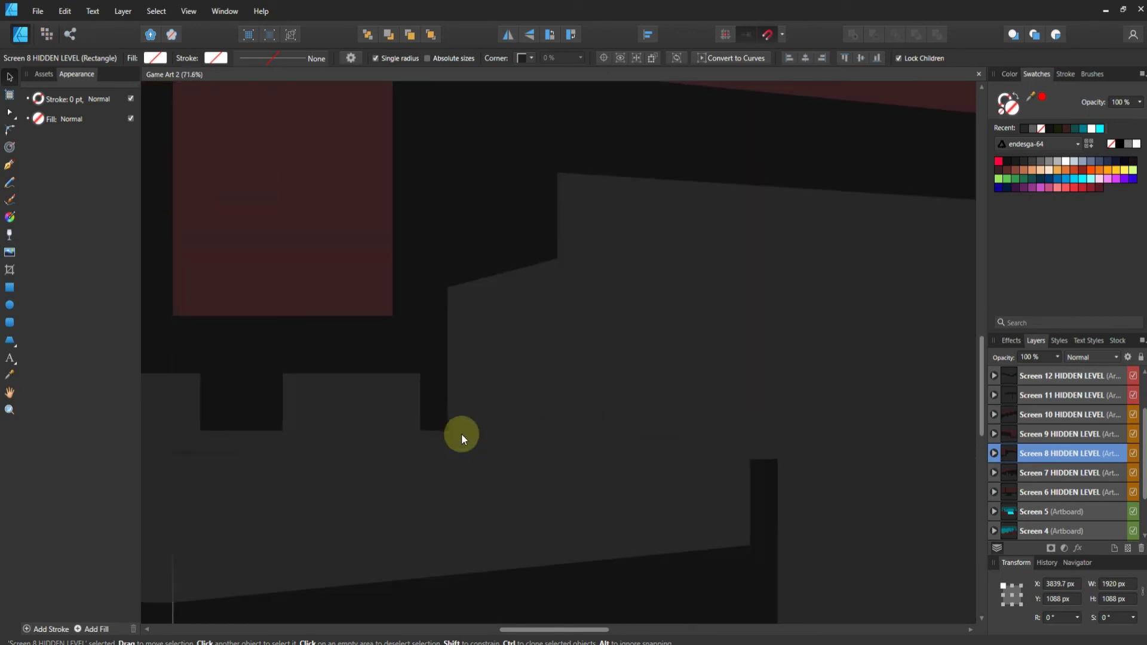
left_click(994, 453)
left_click_drag(447, 401, 752, 430)
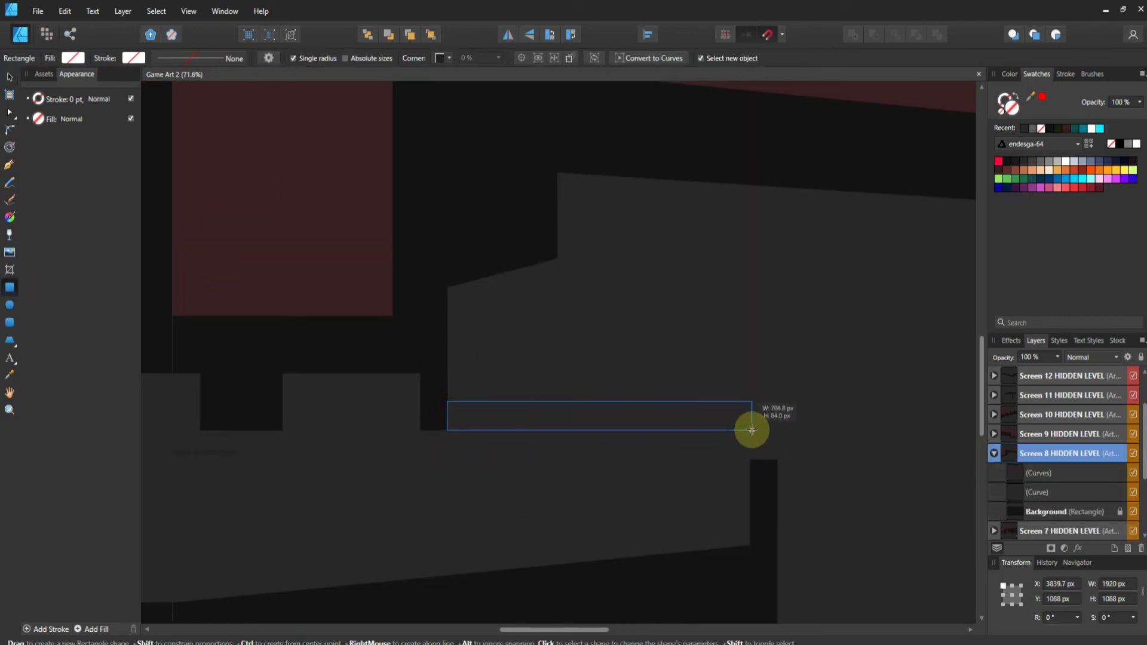
Add a 64×128 px block under the bar's right end, then select the Screen 13 layer
scroll(777, 358, "up", 5)
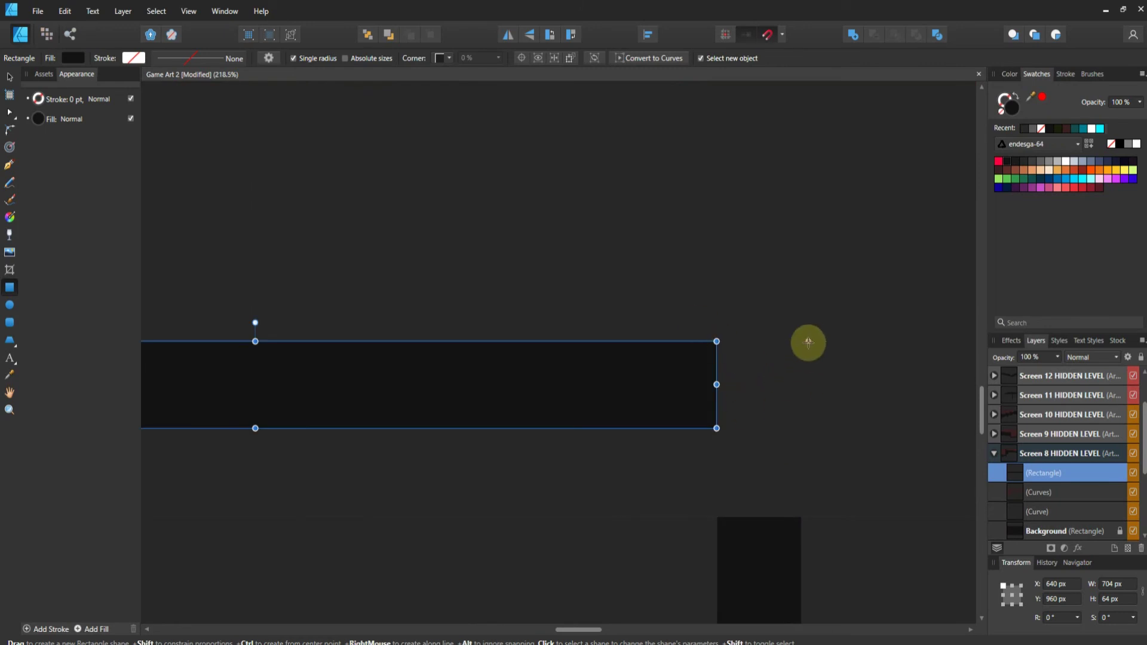
left_click_drag(803, 342, 715, 509)
scroll(717, 507, "up", 6)
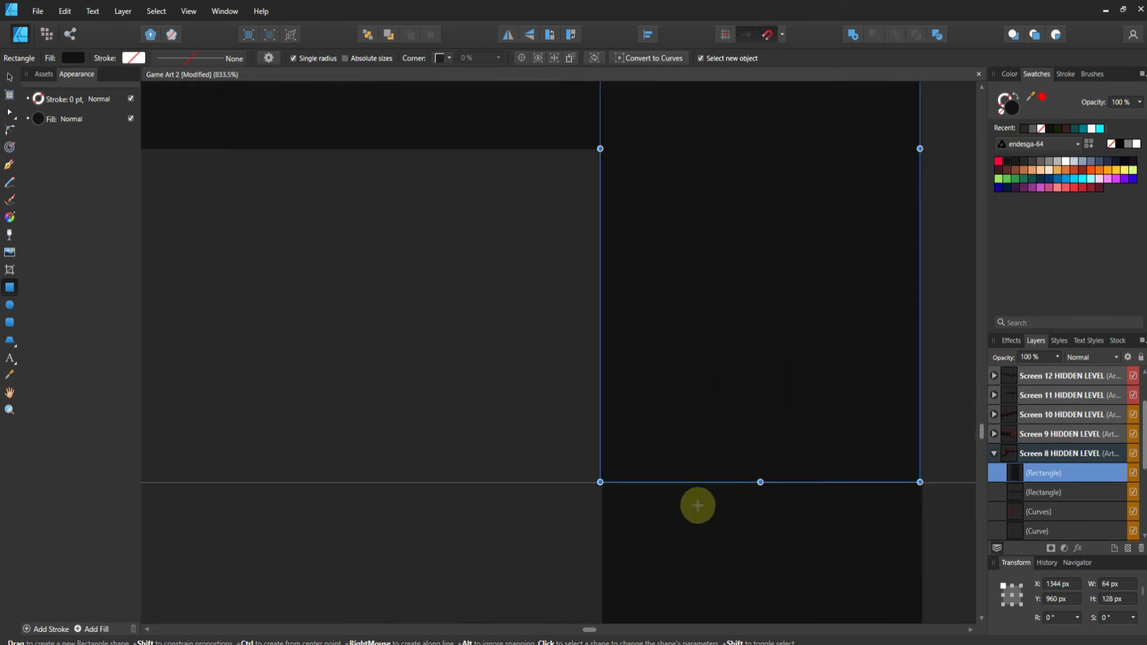
left_click(181, 10)
left_click(80, 181)
scroll(932, 502, "up", 10)
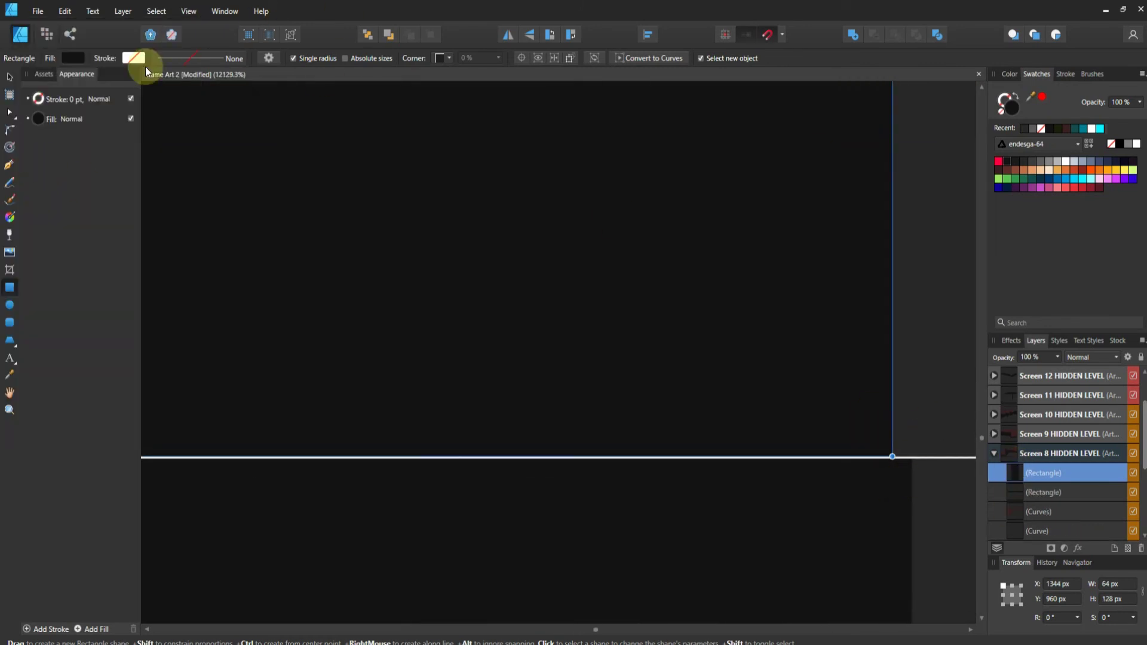
left_click(10, 77)
scroll(1023, 396, "up", 1)
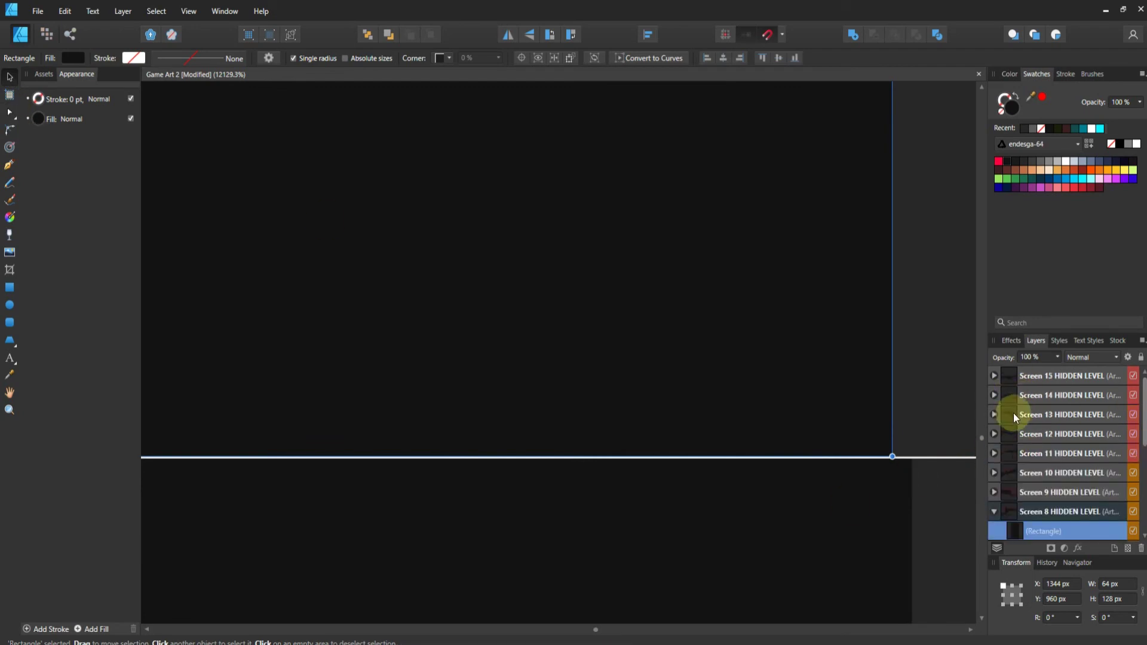
left_click(1013, 413)
scroll(739, 377, "down", 15)
scroll(774, 335, "up", 12)
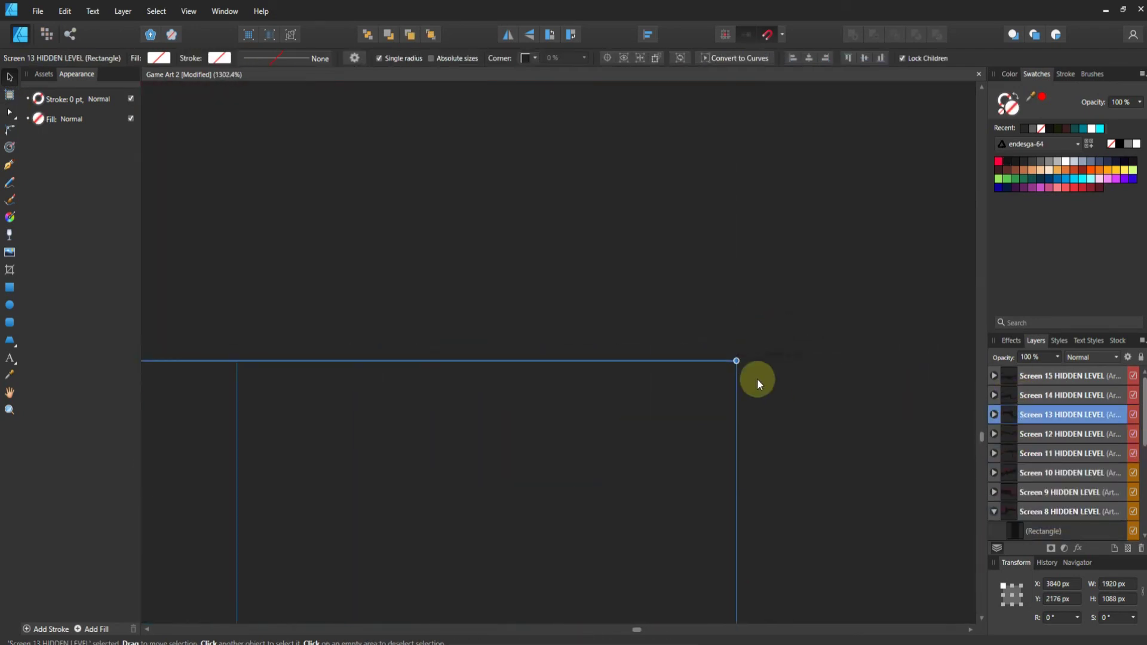
Drag the top-right node of Screen 13's terrain shape down to about Y 768 px
left_click(1015, 511)
scroll(665, 371, "up", 10)
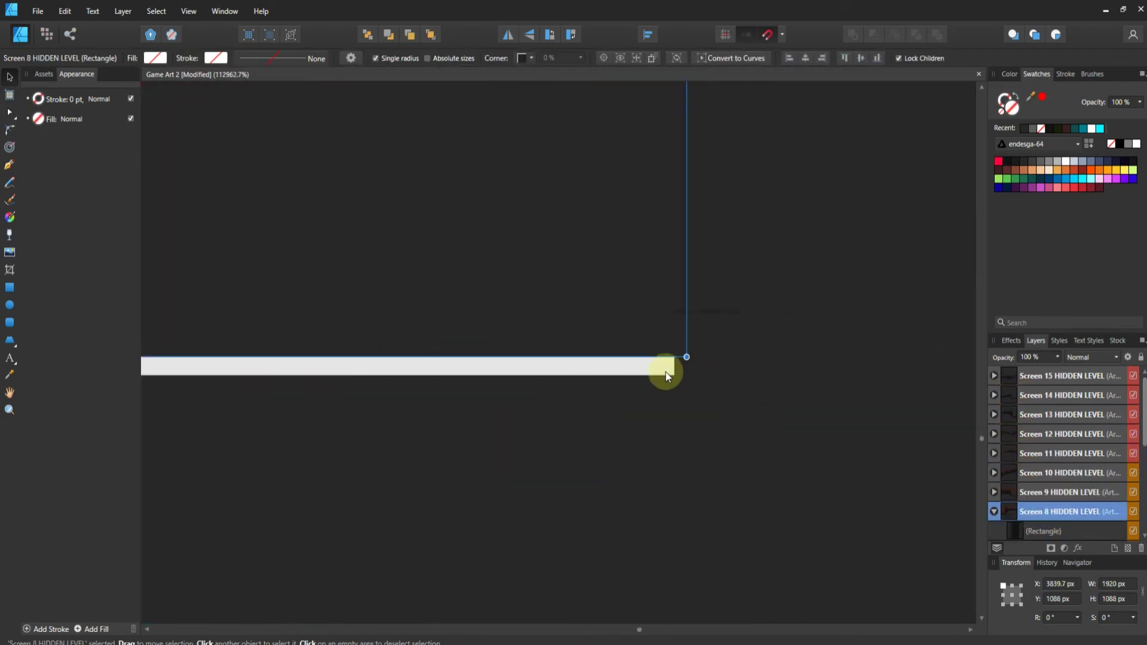
left_click(1014, 412)
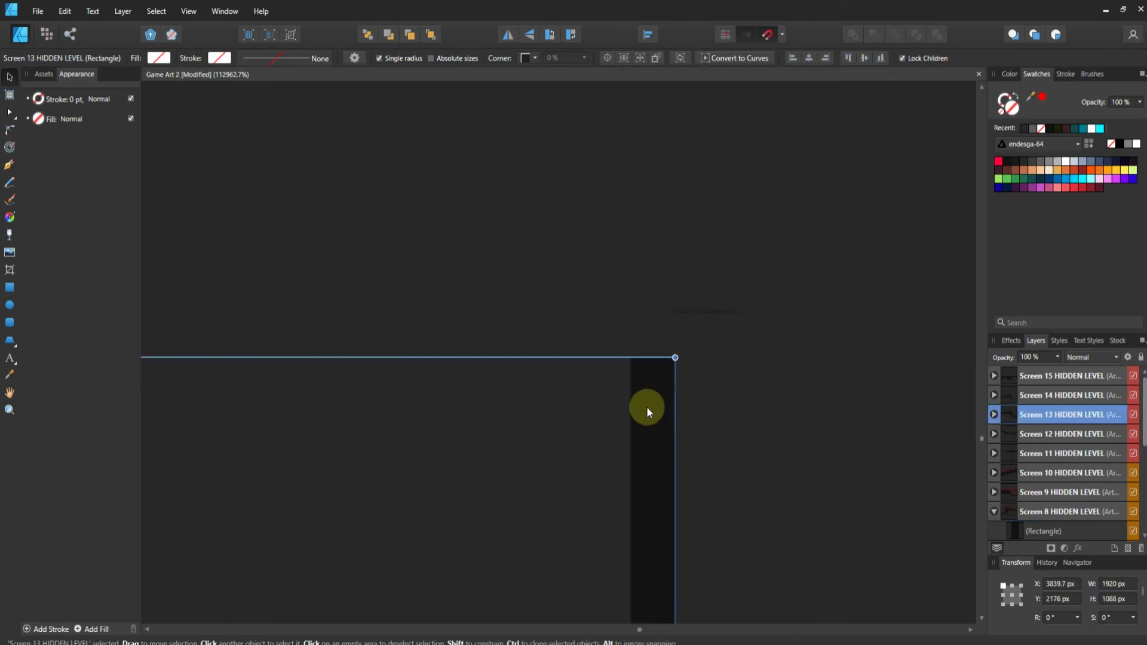
scroll(678, 361, "down", 5)
left_click(771, 378)
left_click(10, 111)
scroll(727, 166, "up", 1)
left_click(742, 171)
scroll(725, 270, "up", 8)
scroll(725, 187, "up", 4)
scroll(789, 563, "up", 2)
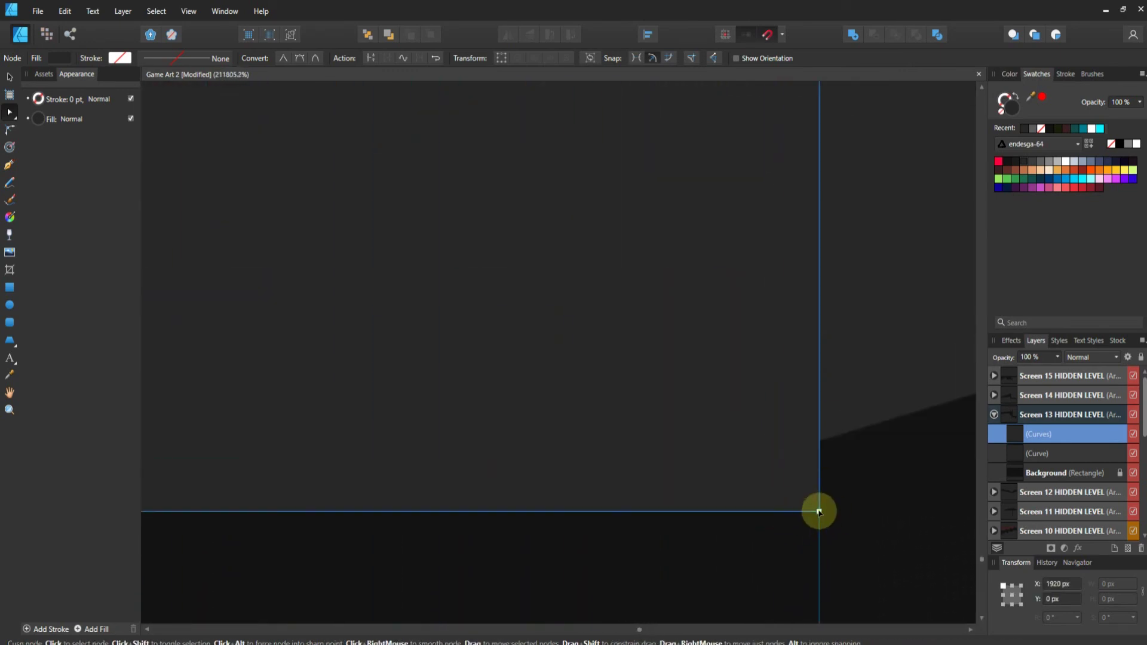
left_click_drag(819, 511, 819, 442)
Check the hidden-level layers of Screens 10, 13 and 14 in the Layers panel
scroll(1009, 501, "down", 1)
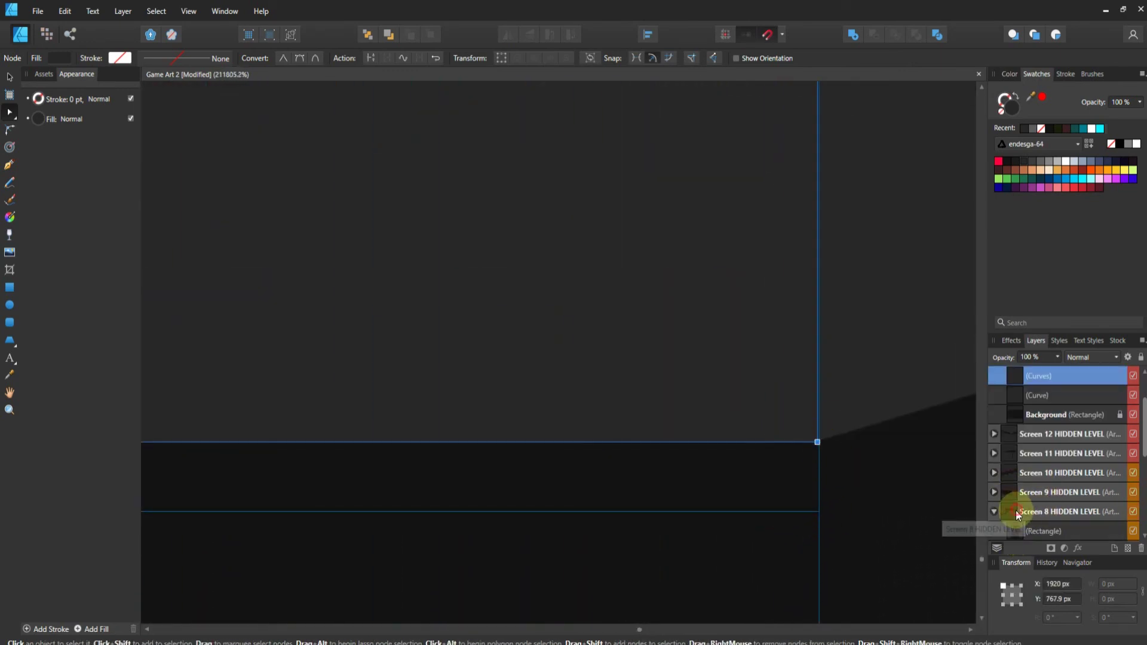
left_click(1017, 511)
scroll(1016, 478, "down", 1)
left_click(1009, 435)
scroll(1016, 418, "up", 2)
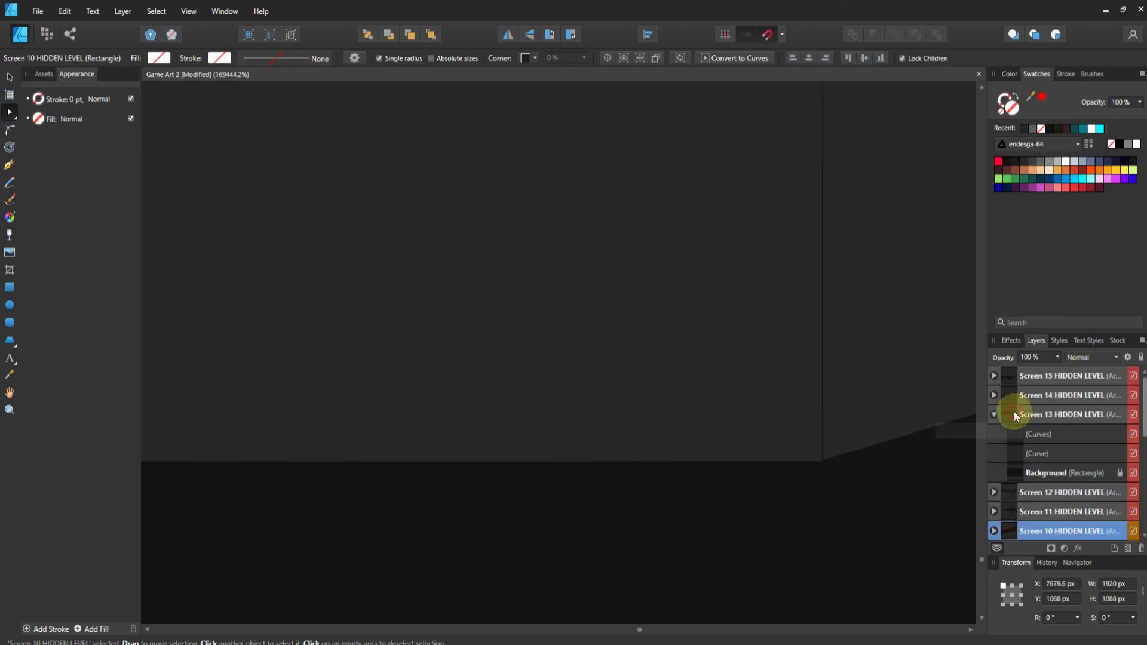
left_click(1015, 416)
scroll(743, 418, "down", 20)
scroll(776, 364, "up", 1)
left_click(1015, 395)
scroll(611, 388, "up", 10)
scroll(557, 334, "up", 3)
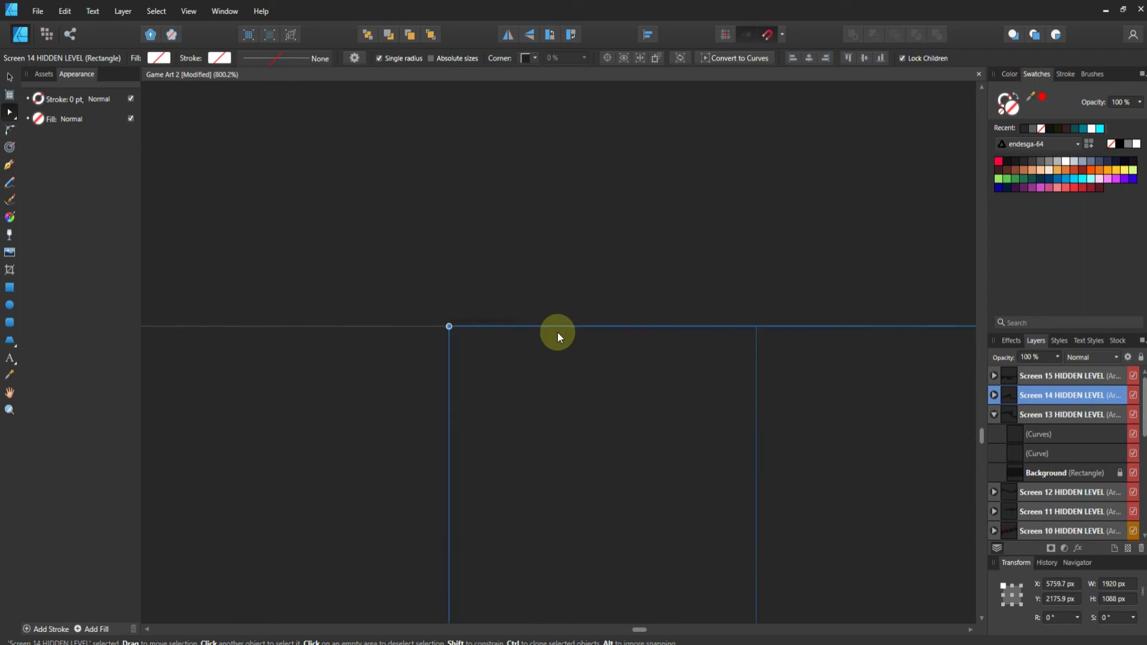
scroll(611, 489, "up", 8)
scroll(572, 363, "up", 3)
scroll(652, 364, "up", 2)
left_click(1020, 415)
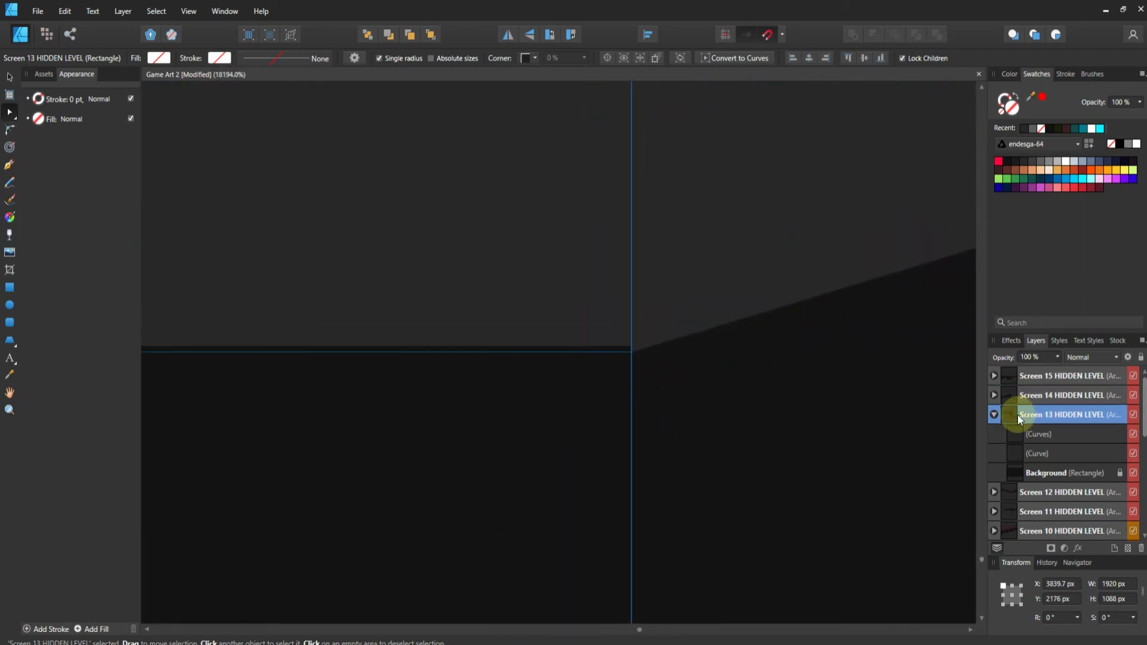
Inspect the Screen 13 and Screen 9 terrain corners, then collapse the Screen 9 layer
left_click(1021, 434)
scroll(576, 266, "up", 5)
scroll(687, 510, "up", 5)
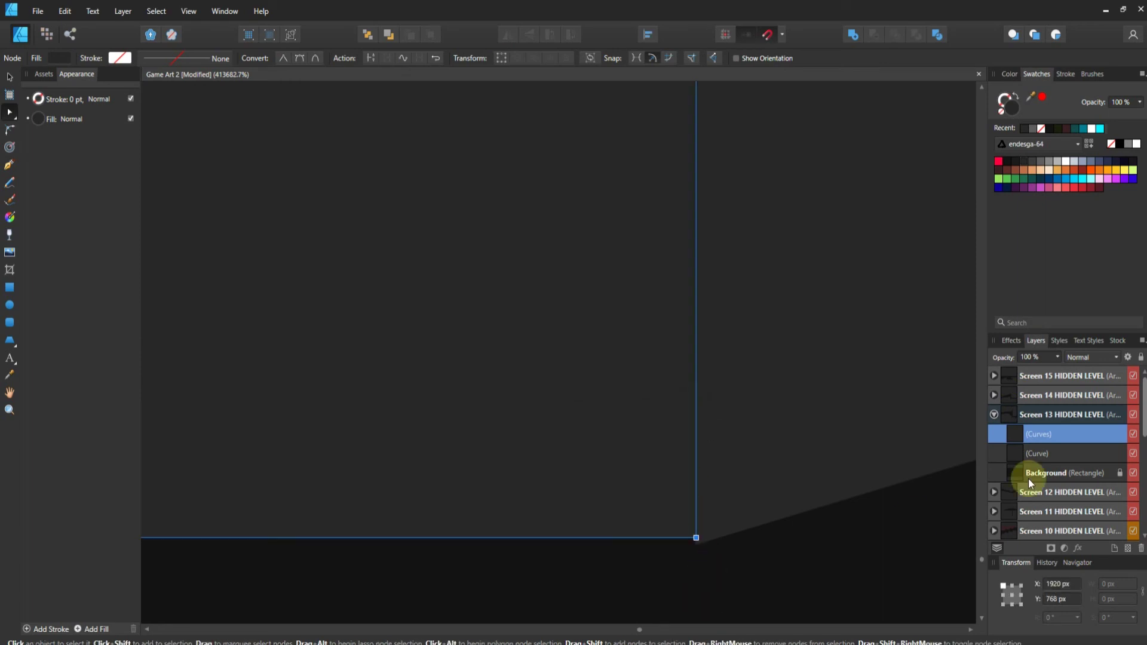
left_click(1013, 396)
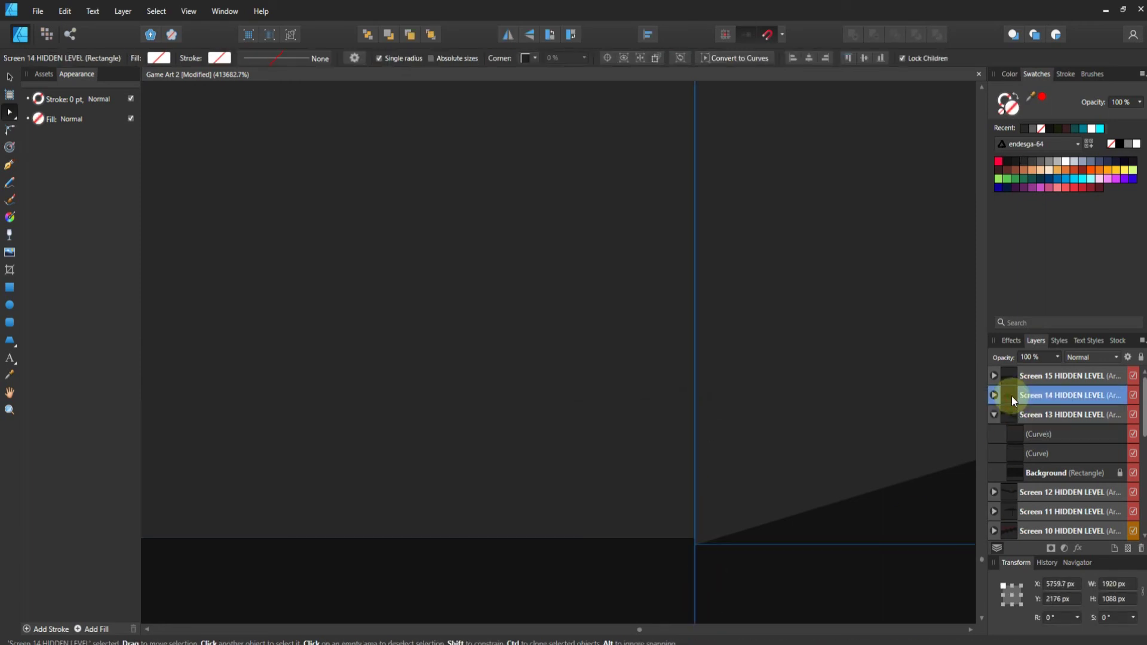
scroll(658, 374, "down", 10)
scroll(639, 439, "down", 10)
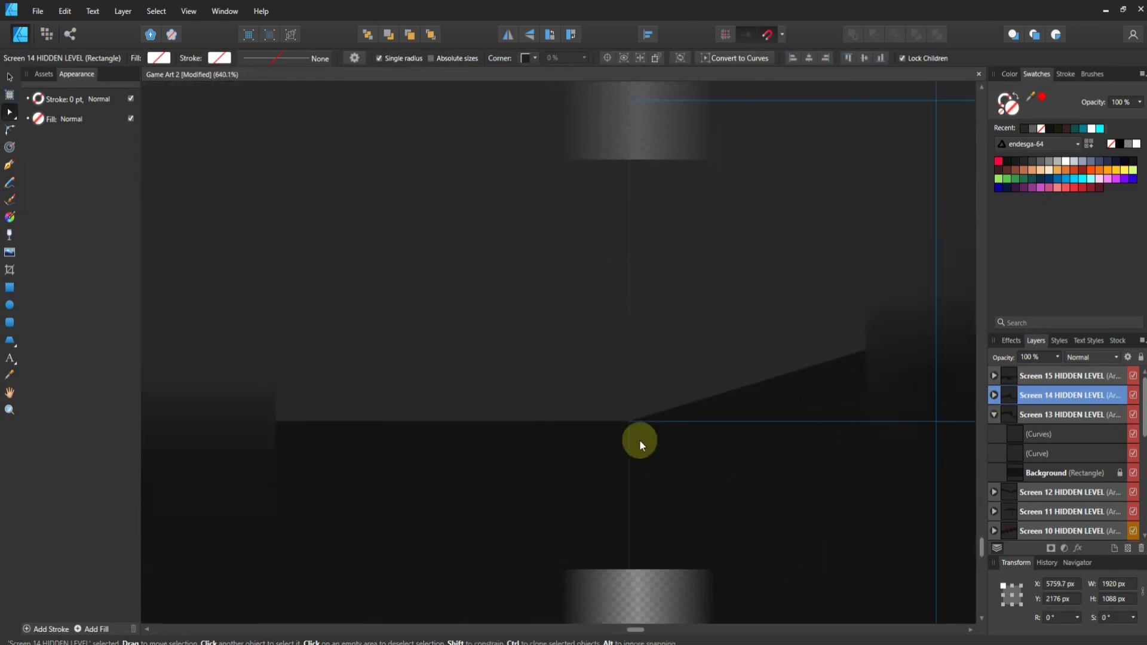
scroll(639, 439, "down", 5)
scroll(562, 357, "up", 10)
scroll(418, 344, "up", 10)
left_click(477, 289)
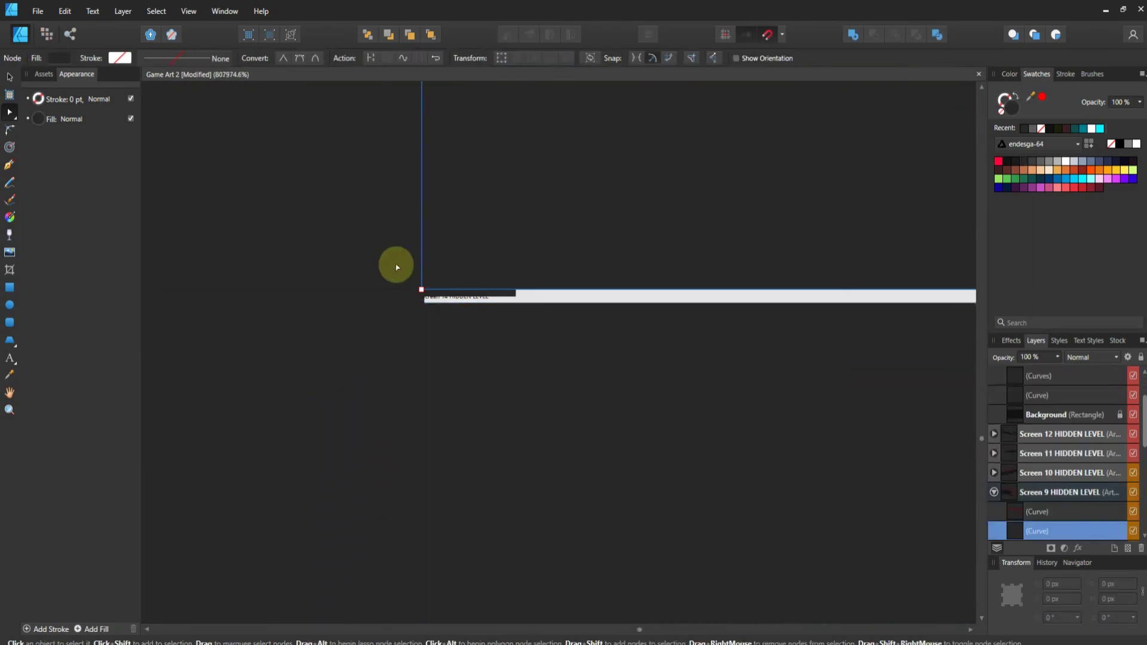
scroll(576, 338, "down", 10)
scroll(647, 455, "down", 10)
scroll(648, 456, "down", 5)
left_click(993, 376)
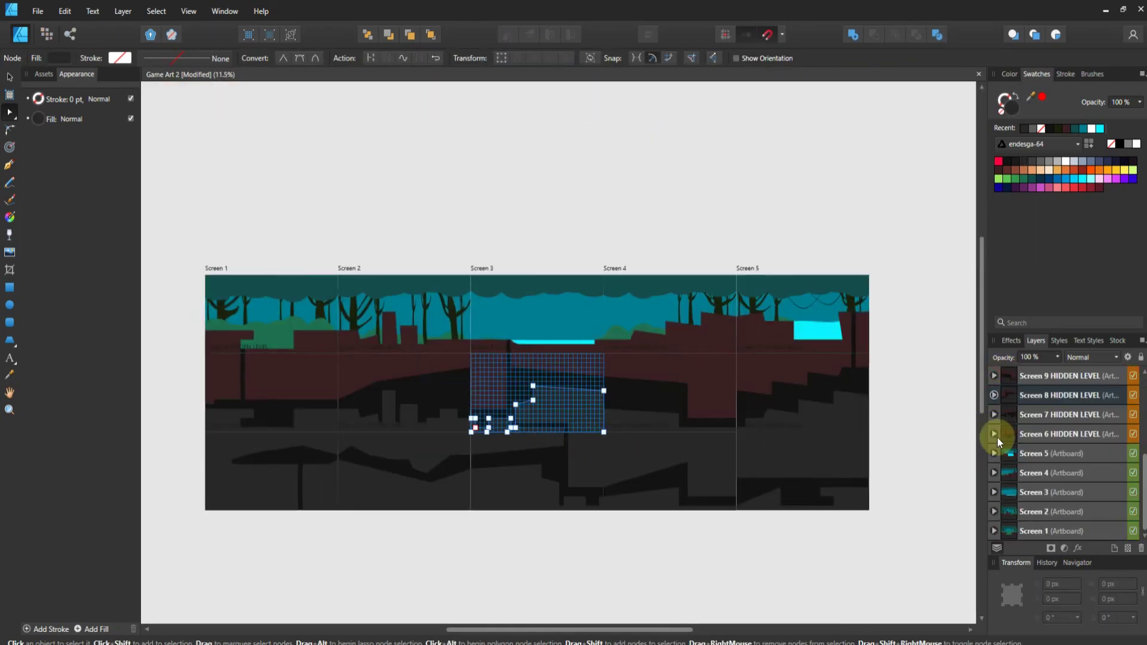
Select the screen layers and narrow the selection to bottom-row Screens 15–11
left_click(1012, 532)
left_click(1020, 423)
scroll(1010, 419, "up", 3)
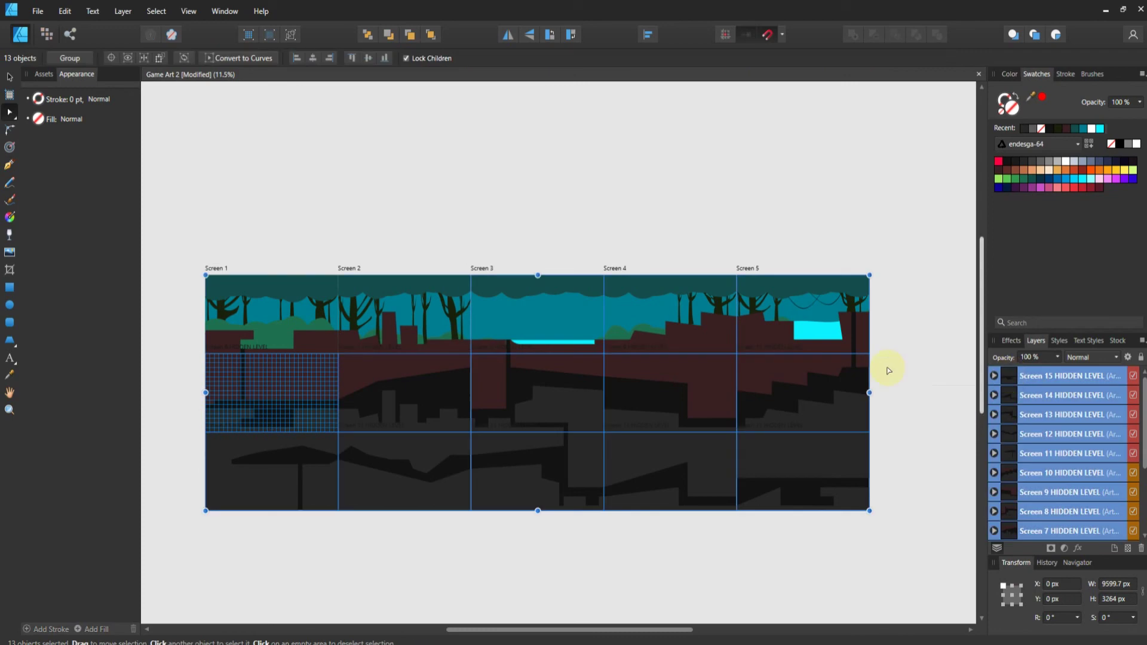
left_click(1012, 436)
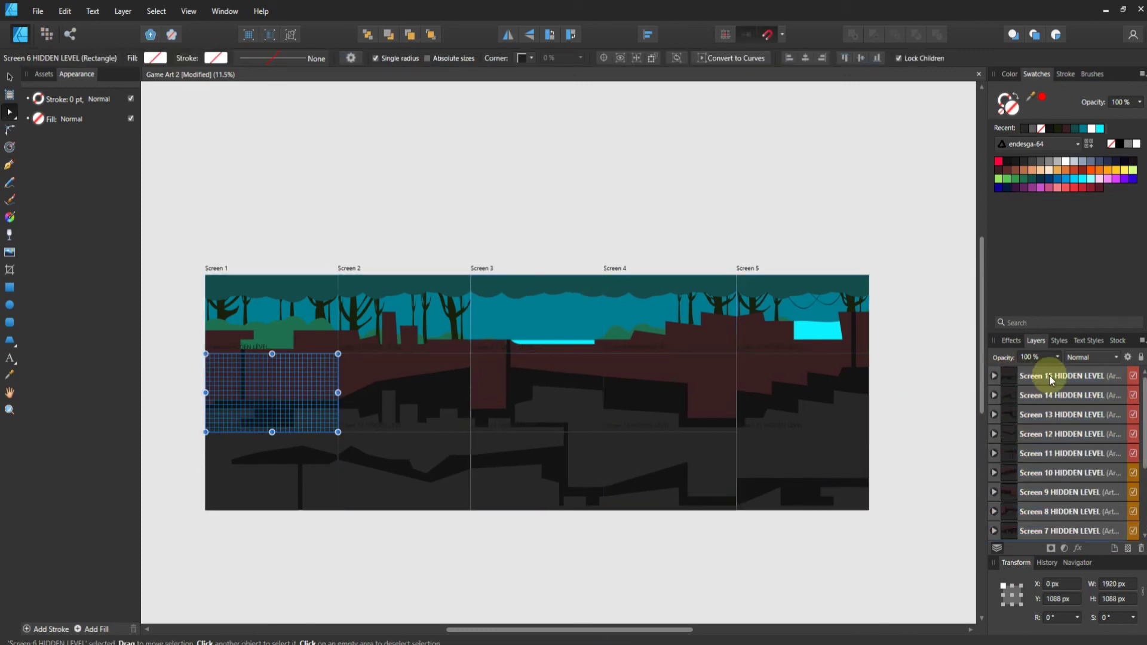
left_click(1048, 375, "shift")
left_click(1014, 453)
left_click(1062, 375, "shift")
Select top-row artboards Screens 5–1 and shift them down and left
scroll(555, 561, "up", 5)
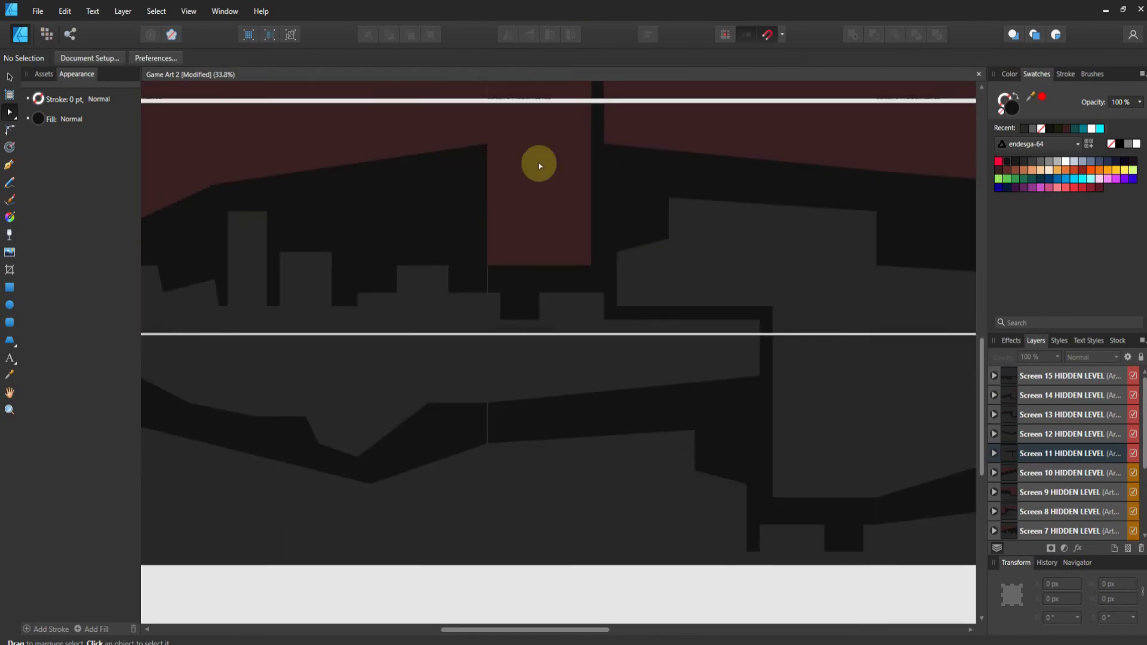
scroll(535, 120, "down", 5)
scroll(1063, 454, "down", 3)
left_click(1101, 457)
left_click(1032, 532, "shift")
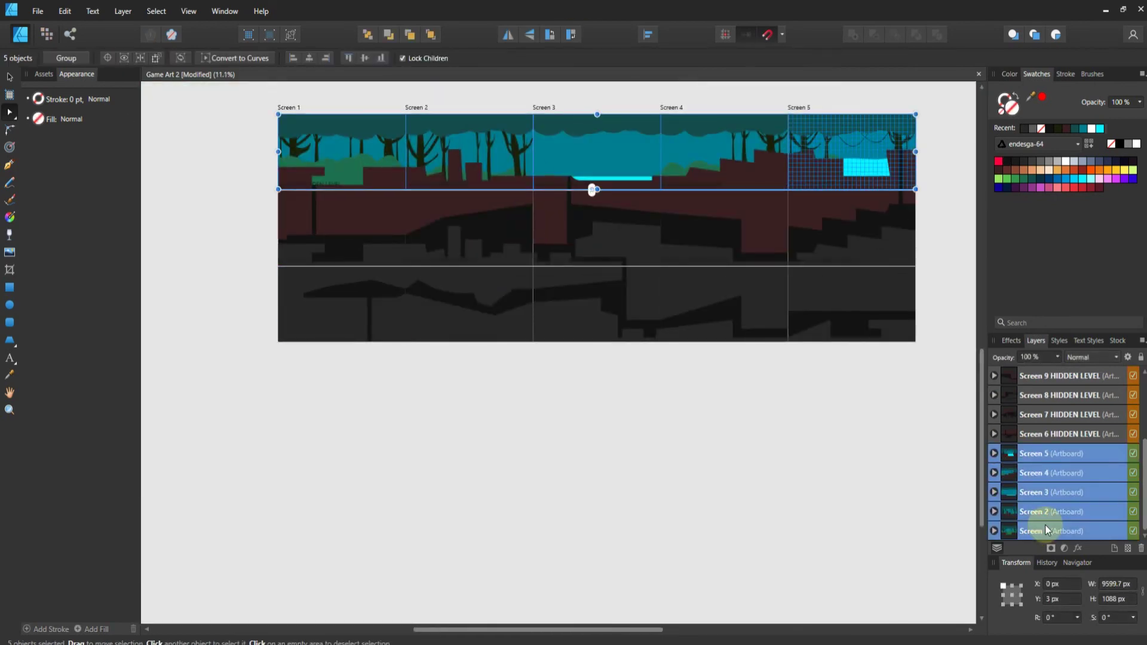
left_click_drag(544, 190, 471, 278)
key("Escape")
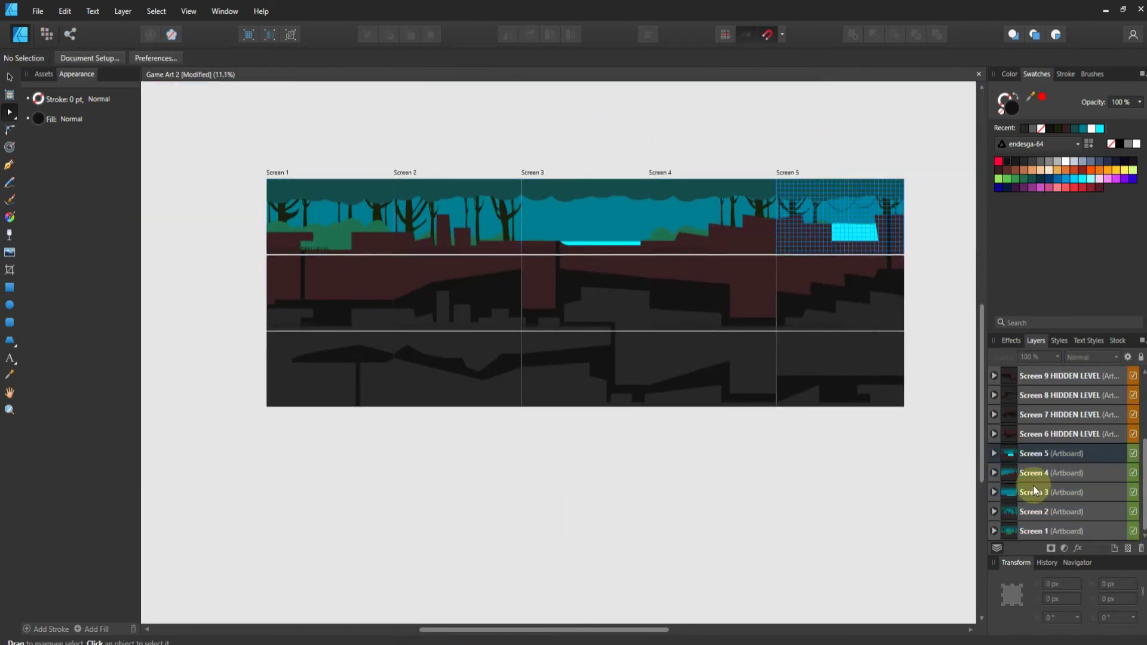
Marquee-select artboard columns 2–5 and shift them right to open a gap
left_click(1032, 531)
left_click(1033, 415, "ctrl")
scroll(1033, 454, "up", 3)
left_click(1035, 435, "ctrl")
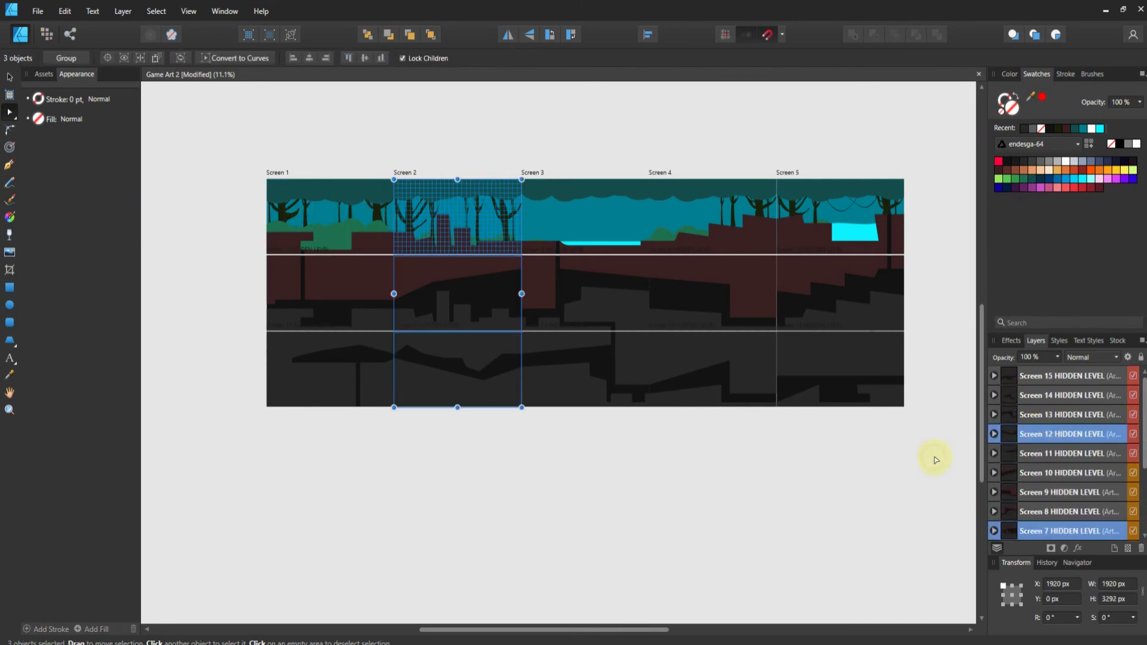
key("v")
left_click_drag(944, 450, 400, 153)
left_click_drag(686, 285, 689, 286)
Shift the Screen 4 and 5 columns slightly right, then select the Screen 5 column
left_click_drag(865, 460, 534, 160)
left_click(917, 460)
left_click_drag(916, 460, 657, 173)
left_click(848, 146)
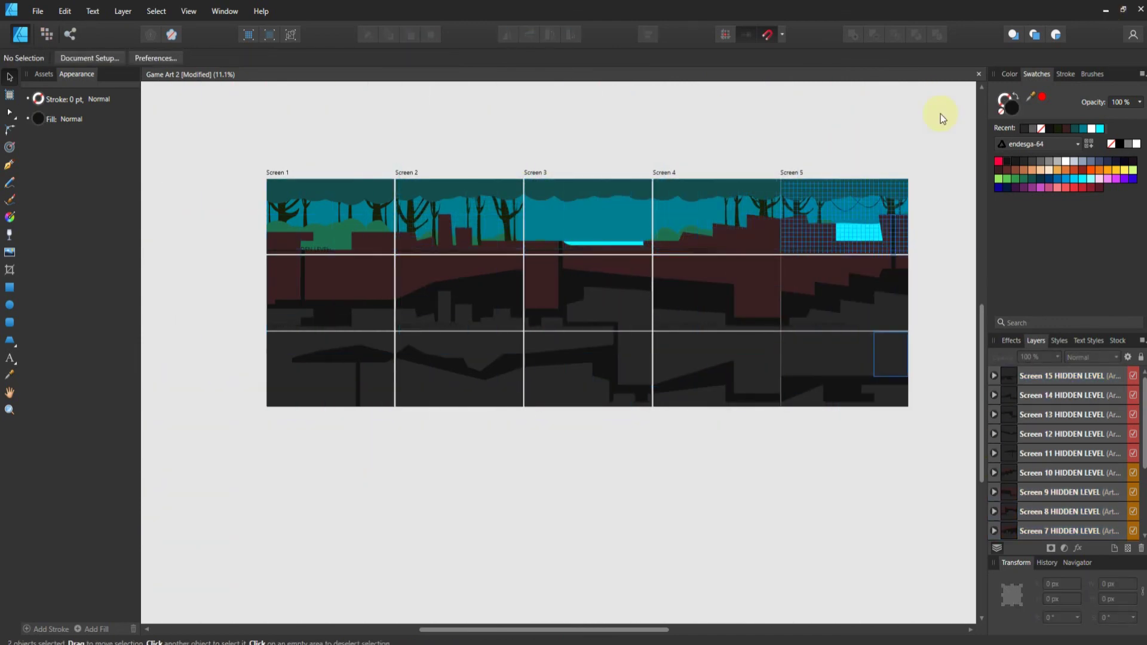
left_click_drag(781, 141, 922, 455)
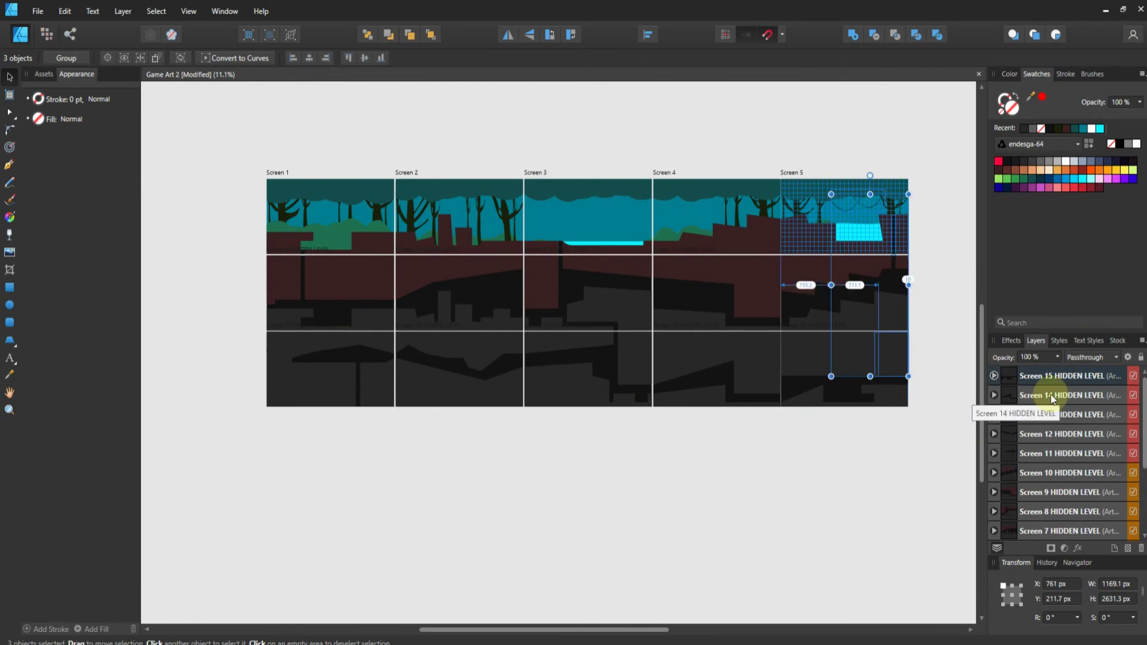
Select Screens 15 and 10 and the Screen 5 column, then clear the selection
left_click(1008, 378)
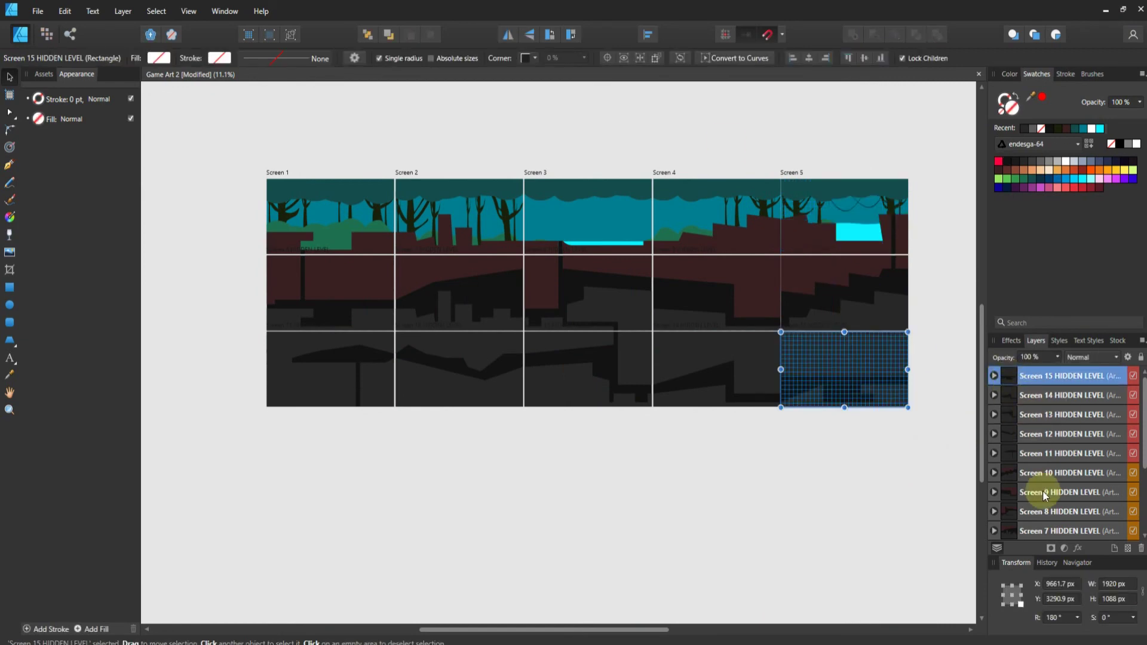
left_click(1052, 473, "ctrl")
scroll(1051, 470, "down", 3)
left_click(1048, 454)
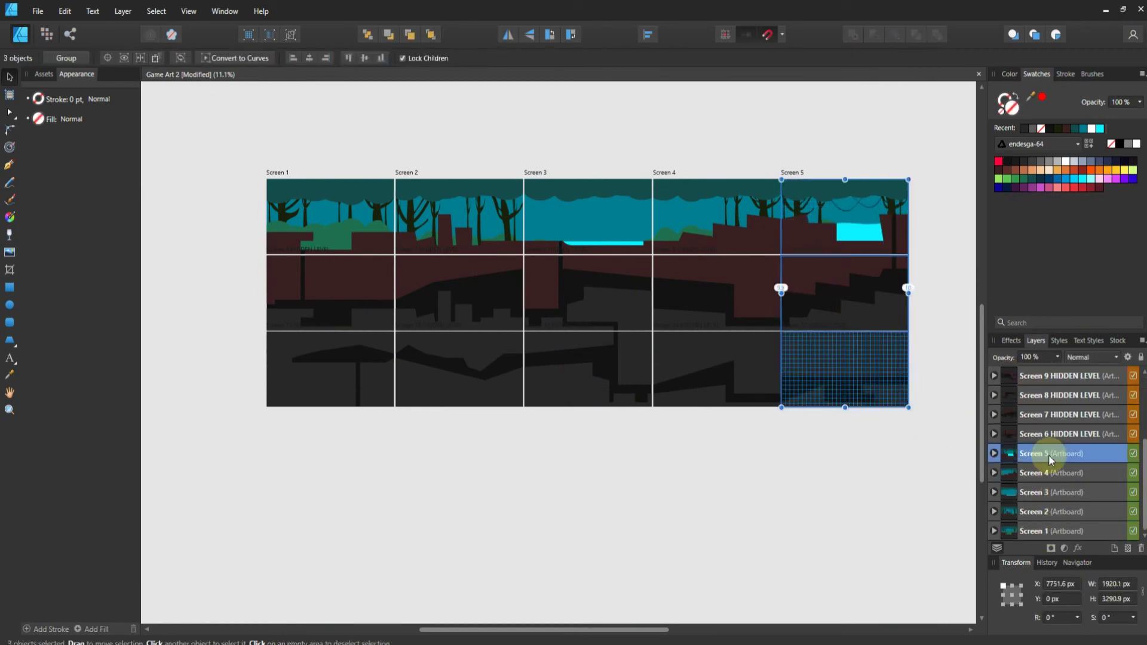
left_click(737, 497)
scroll(500, 372, "up", 3)
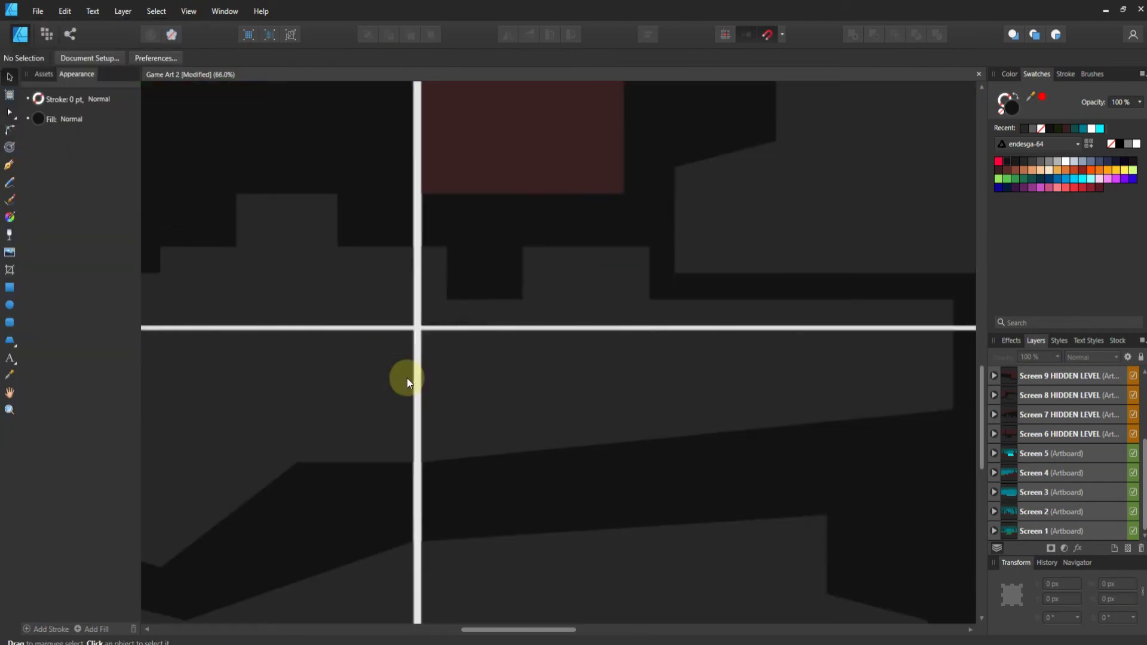
Save the document with File > Save
left_click(37, 11)
left_click(48, 105)
scroll(453, 341, "up", 3)
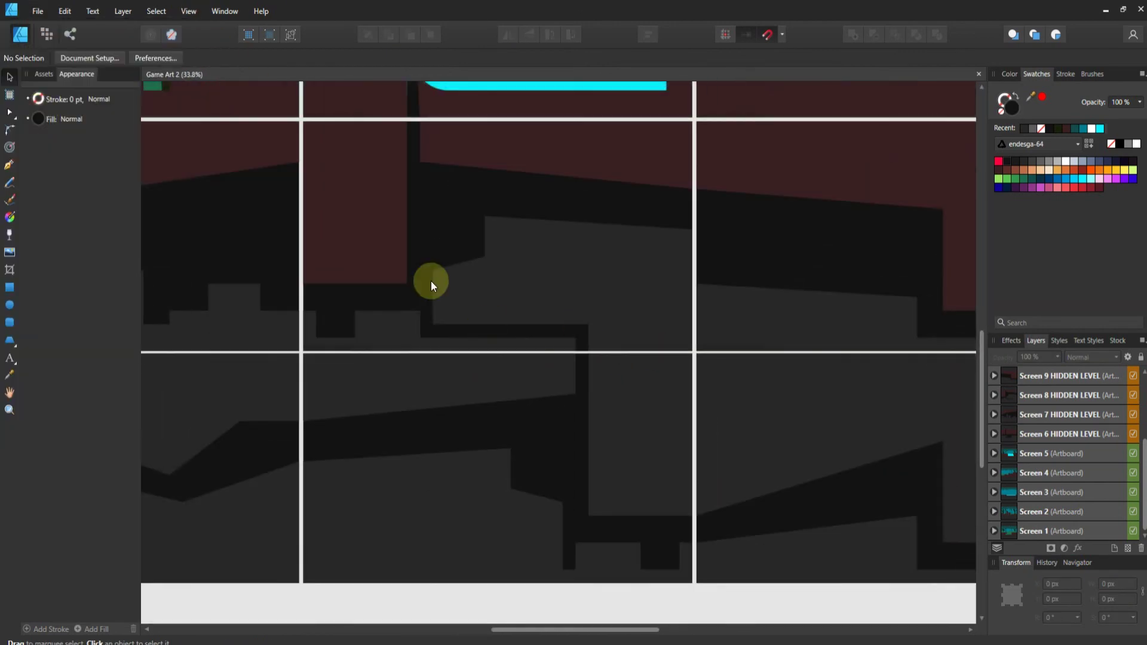
scroll(585, 478, "down", 4)
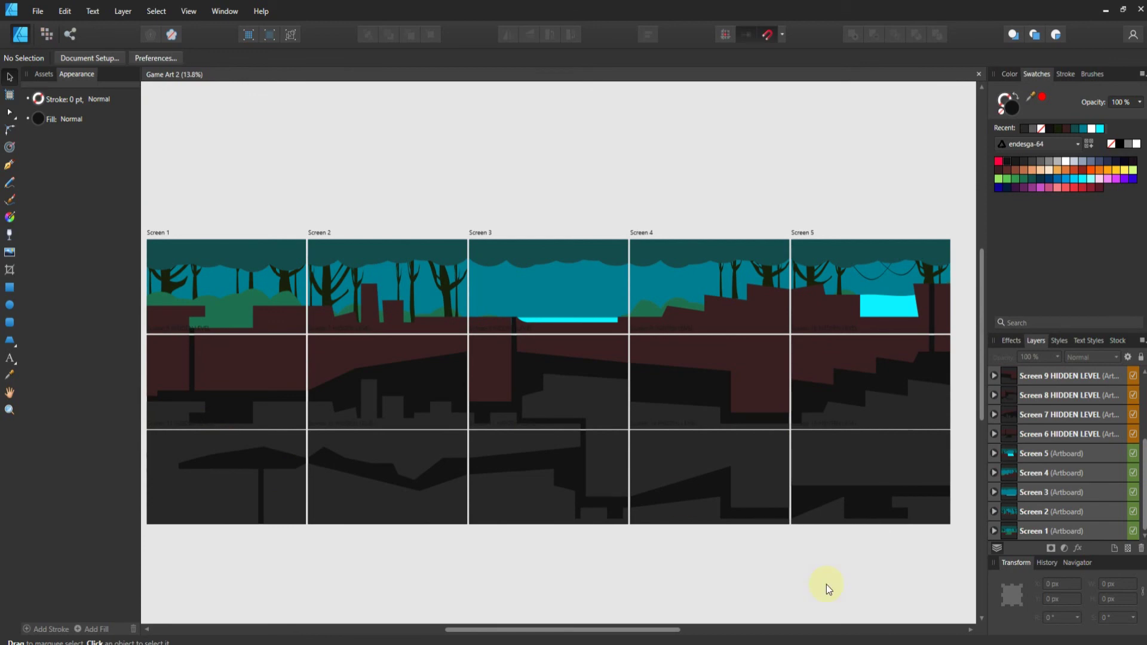
scroll(776, 531, "up", 3)
scroll(744, 489, "down", 3)
scroll(724, 382, "down", 1)
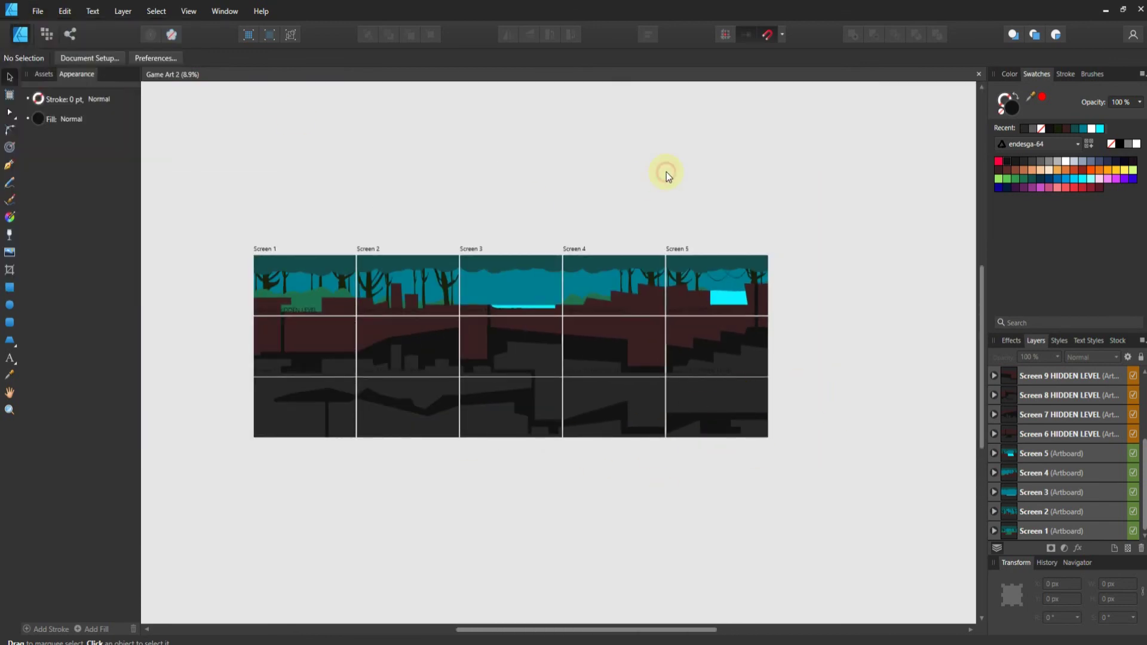
Group Screen 1's three ground curves and name the group 'ground'
scroll(424, 343, "up", 2)
scroll(424, 343, "up", 3)
left_click(320, 312)
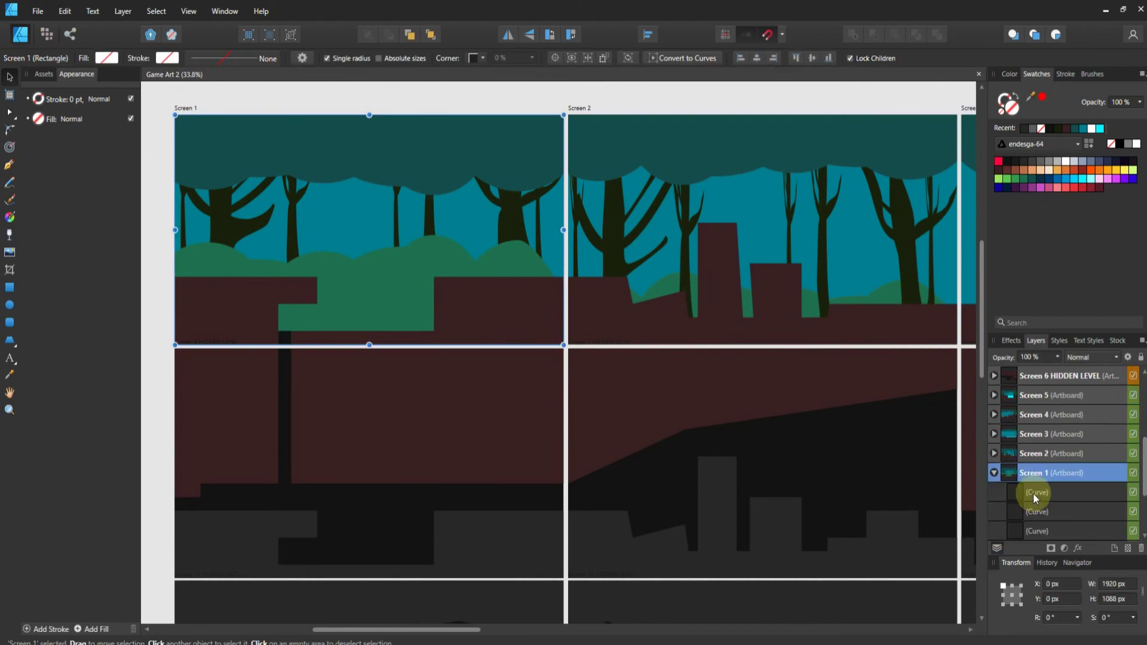
scroll(1034, 478, "down", 3)
left_click(1042, 435)
left_click(1048, 395, "shift")
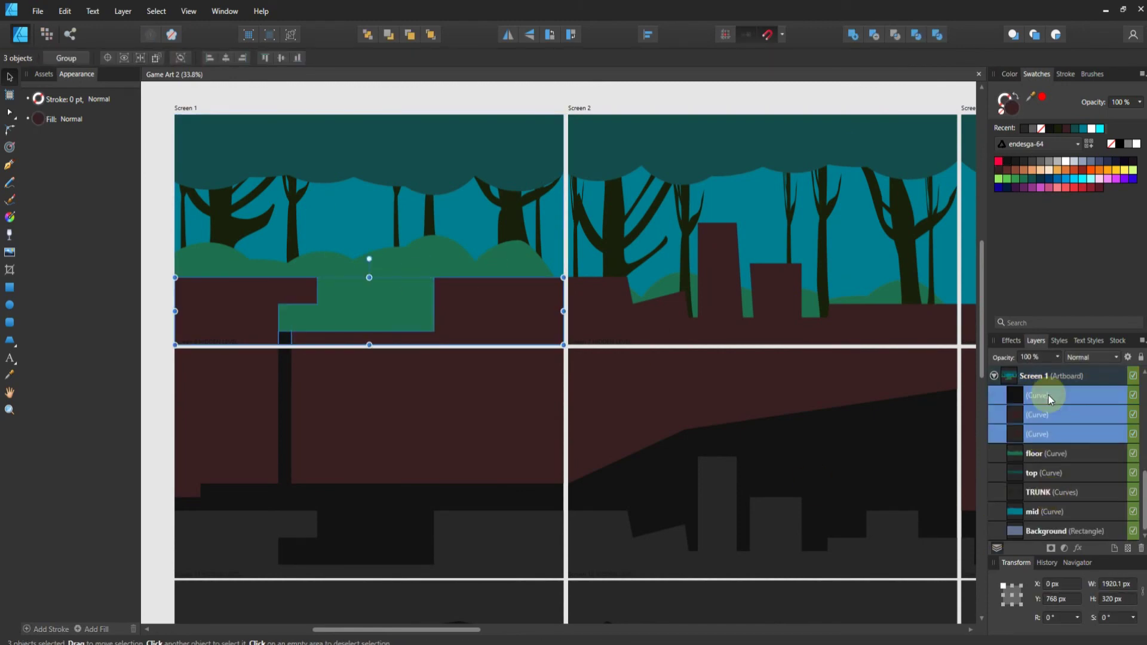
key("ctrl+g")
type("ground")
key("Return")
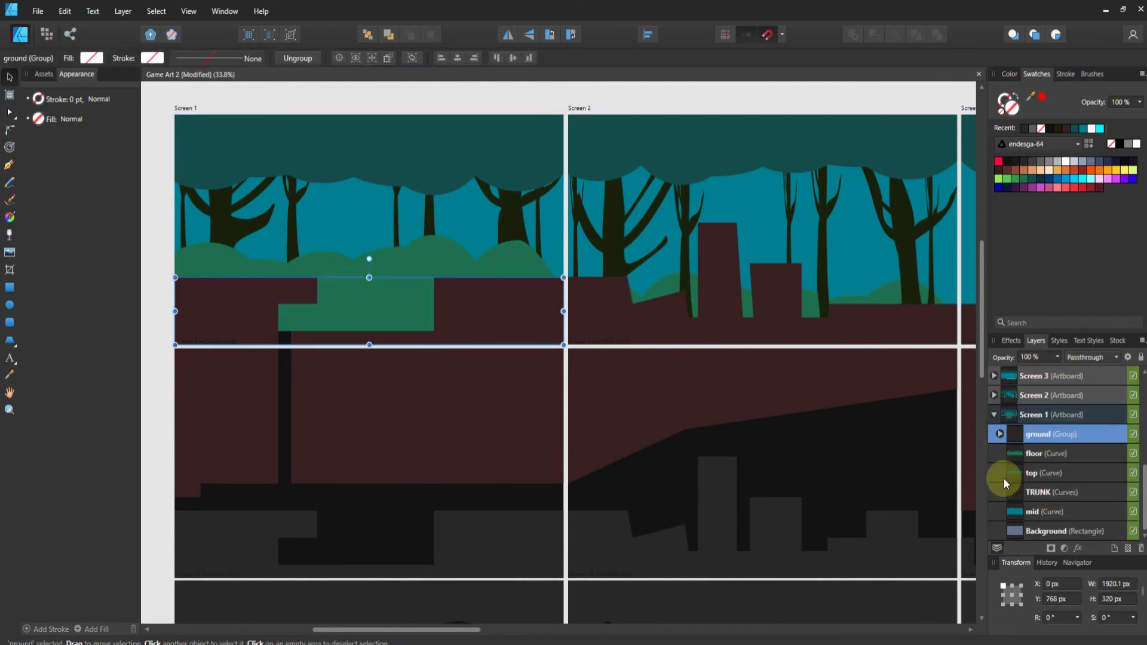
Draw a flat yellow ellipse and place it on the green step's top edge
scroll(302, 314, "up", 3)
left_click(9, 305)
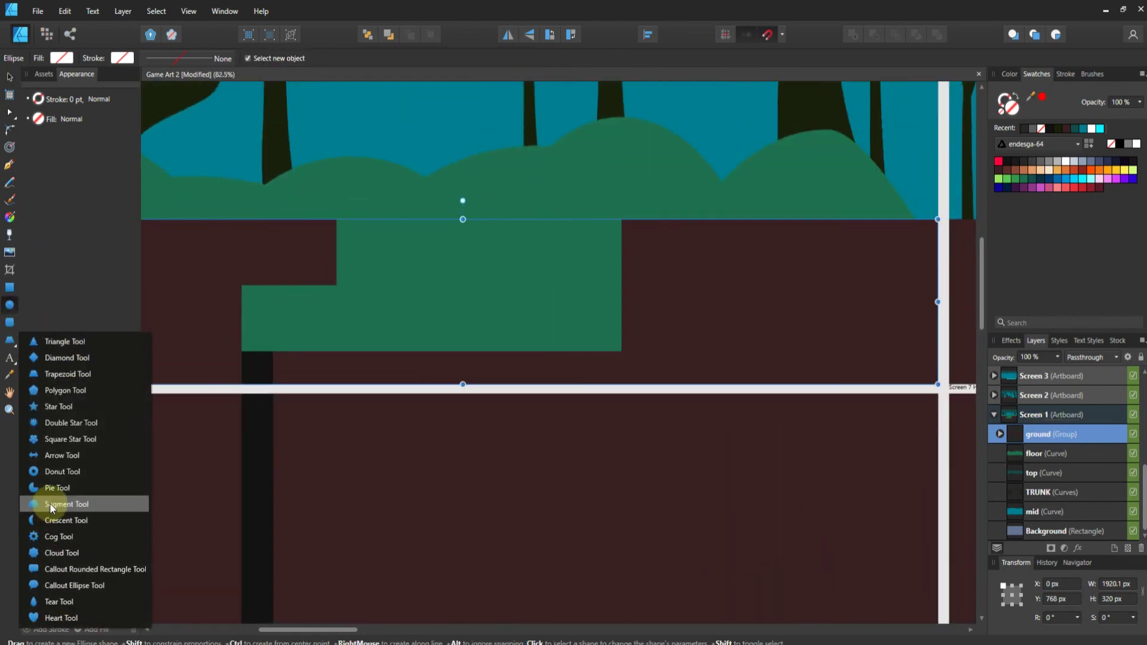
left_click(9, 305)
left_click_drag(337, 186, 389, 195)
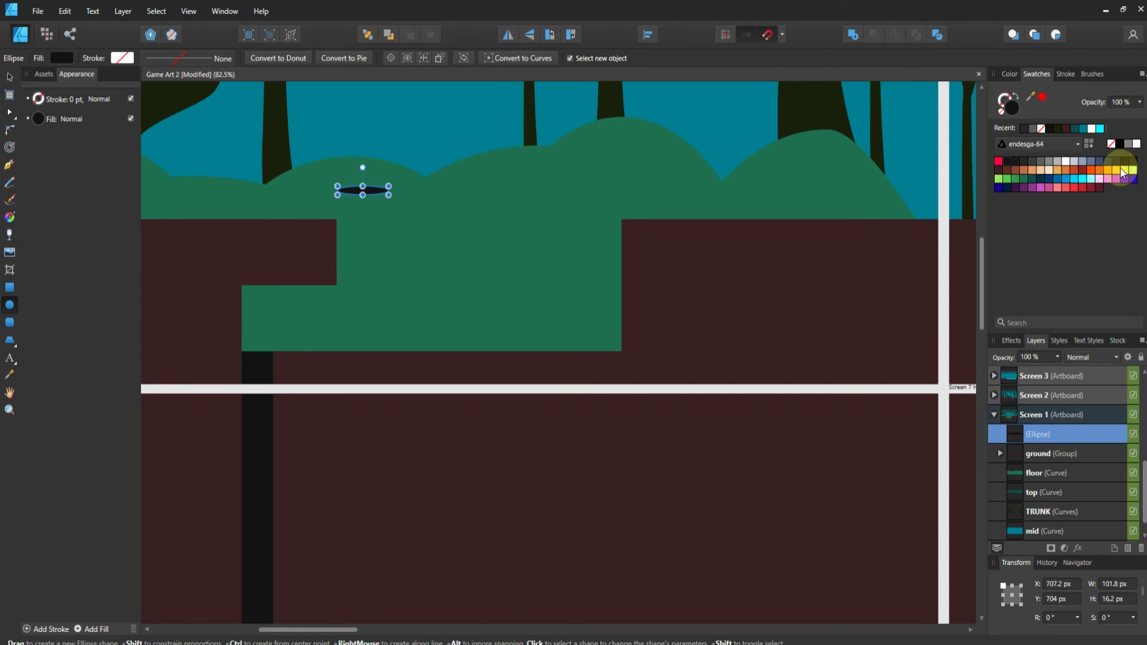
scroll(333, 139, "up", 3)
key("v")
left_click_drag(412, 269, 402, 351)
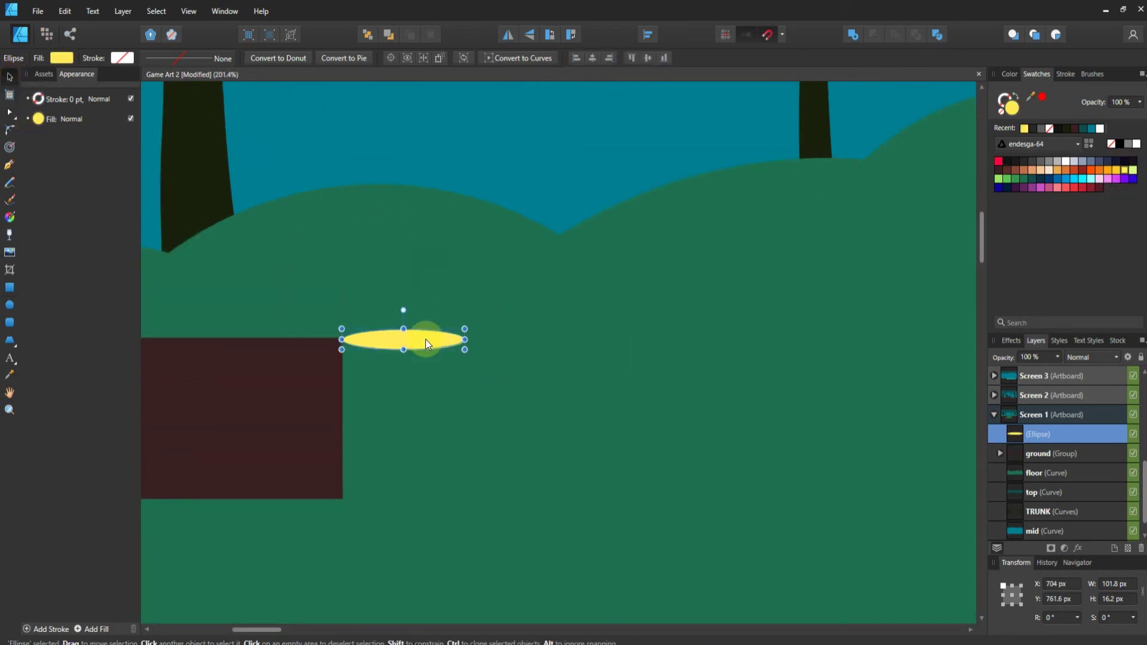
left_click(426, 345)
Duplicate the ellipse with Ctrl+J to extend a row across the step
scroll(502, 334, "up", 3)
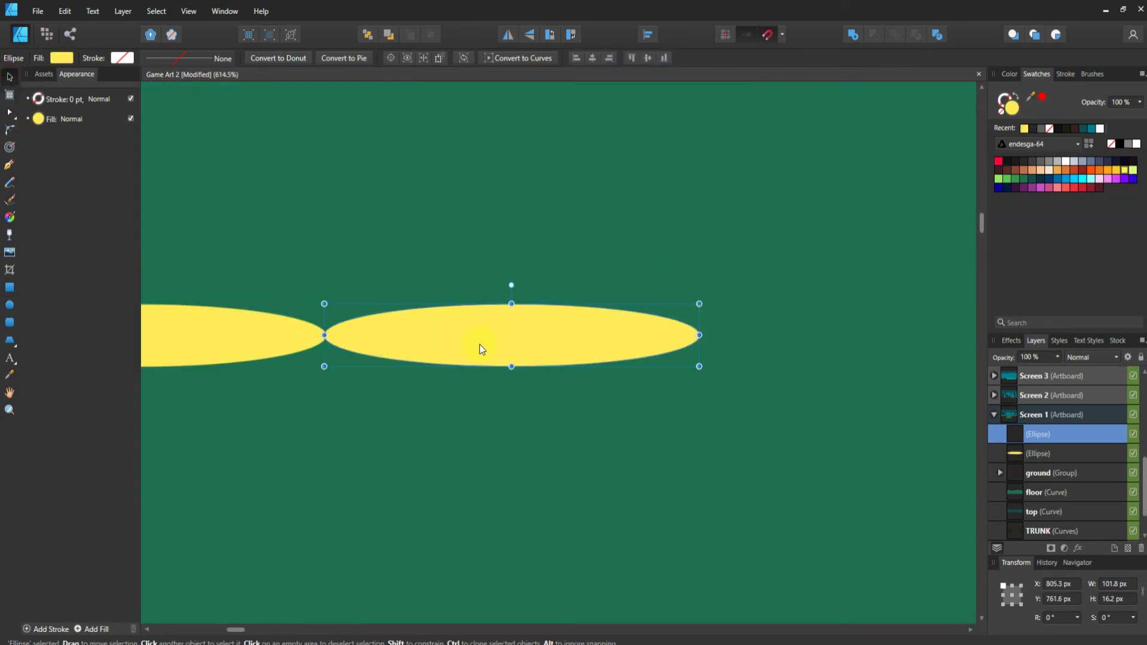
scroll(460, 321, "down", 2)
key("ctrl+j")
key("ctrl+j")
scroll(317, 302, "down", 4)
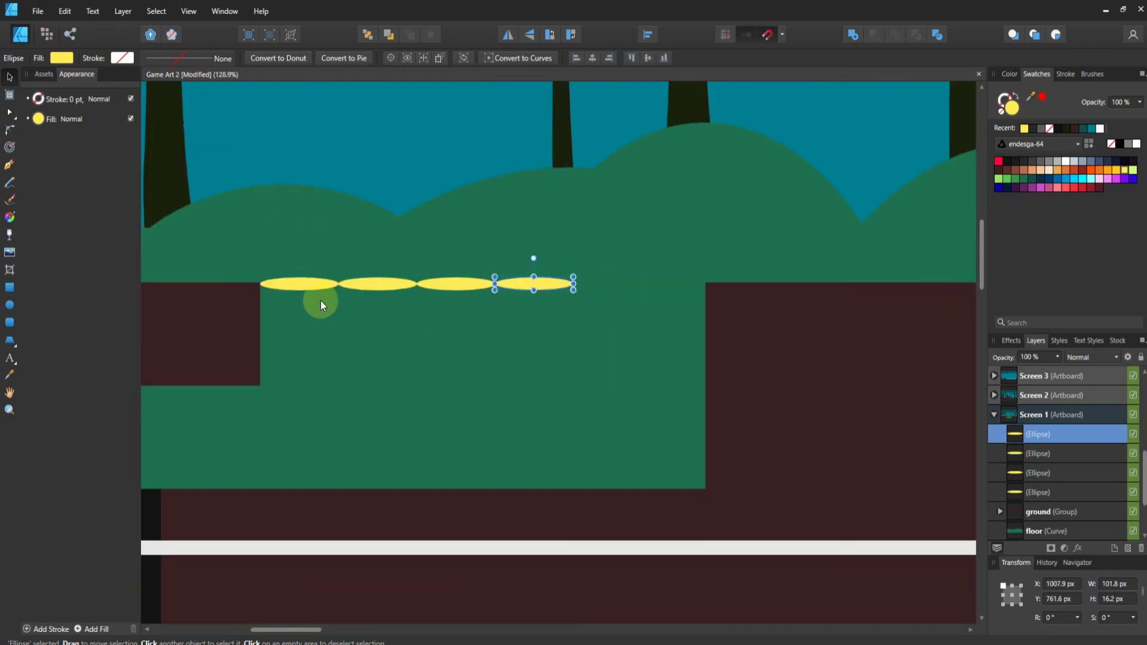
key("ctrl+j")
key("ctrl+j")
scroll(1018, 410, "down", 3)
Nudge the six ellipses left and group them as 'bridge'
left_click(1020, 414, "shift")
key("shift+Left")
key("shift+Left")
key("shift+Right")
key("Left")
key("Left")
scroll(955, 440, "down", 3)
scroll(1061, 420, "up", 1)
key("ctrl+g")
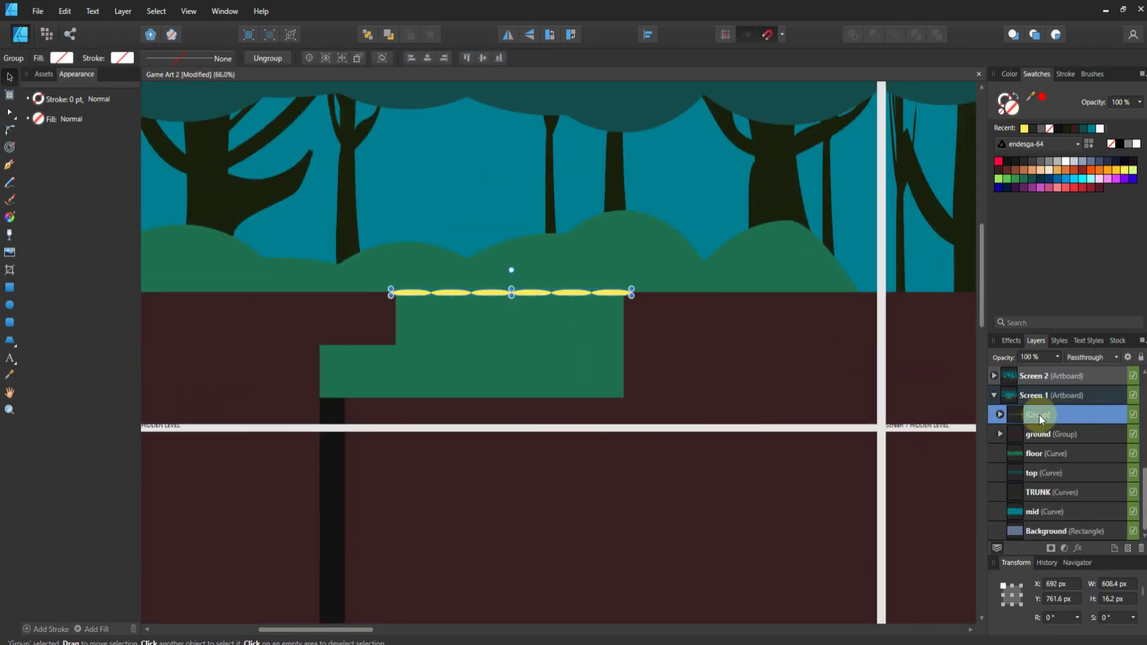
type("bridge")
key("Return")
scroll(313, 393, "up", 5)
Draw a small flat orange ellipse and name it 'lid'
key("m")
left_click_drag(457, 398, 326, 414)
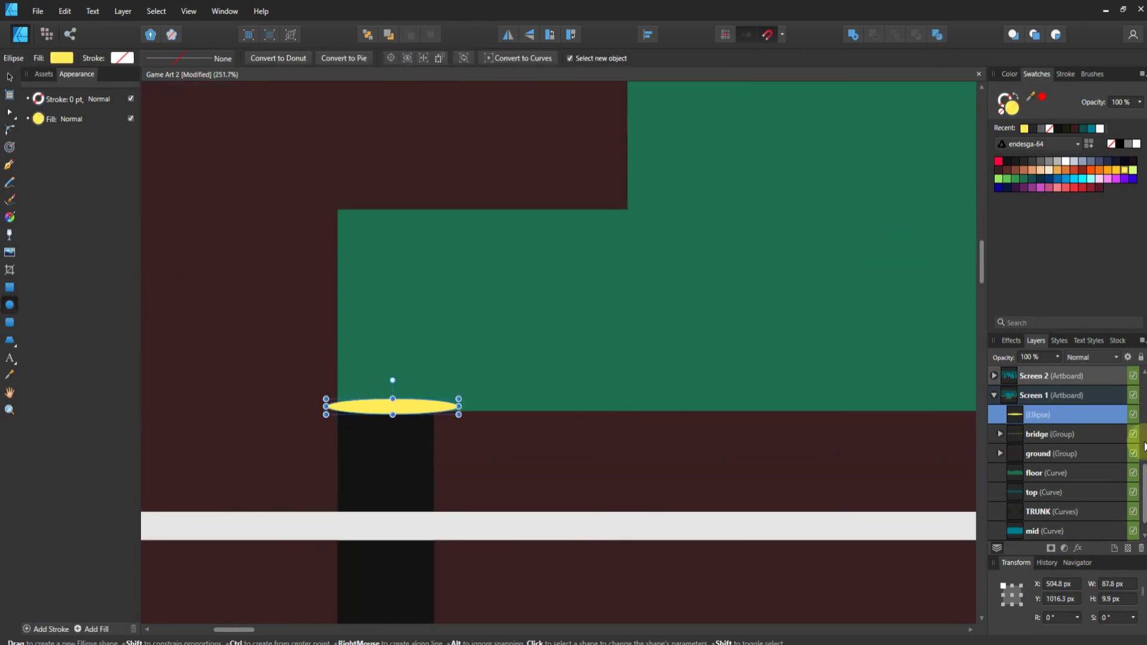
left_click(1100, 171)
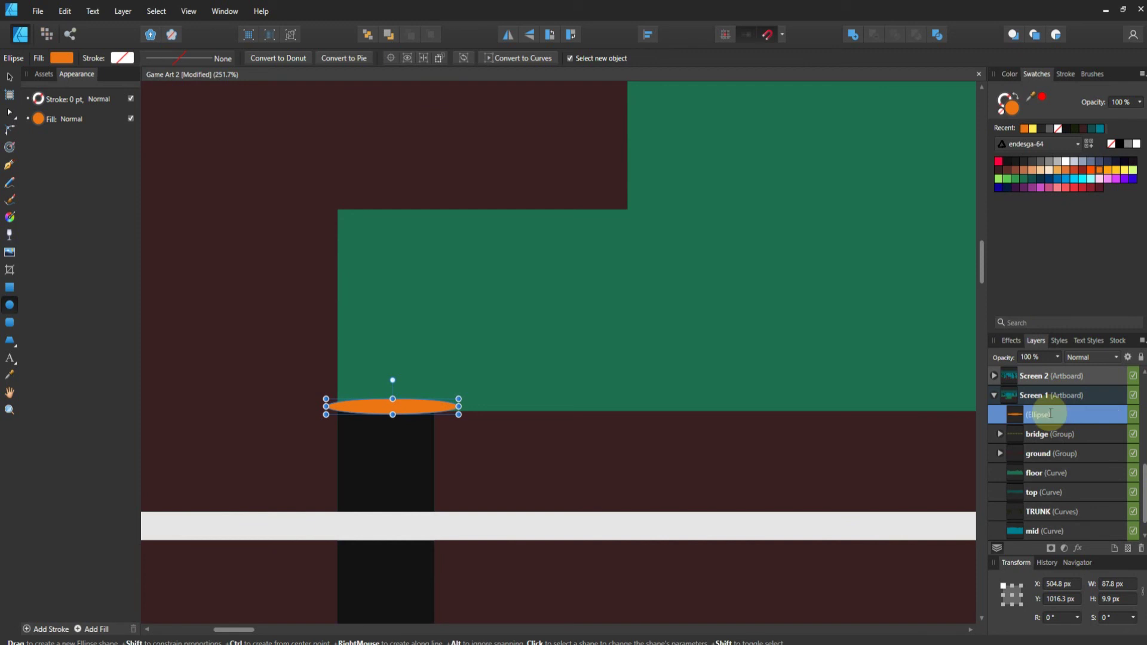
type("lid")
key("Return")
Move the lid ellipse into Screen 3 onto the cyan water's edge
scroll(310, 397, "down", 3)
scroll(307, 391, "down", 2)
scroll(346, 384, "down", 2)
scroll(675, 364, "up", 4)
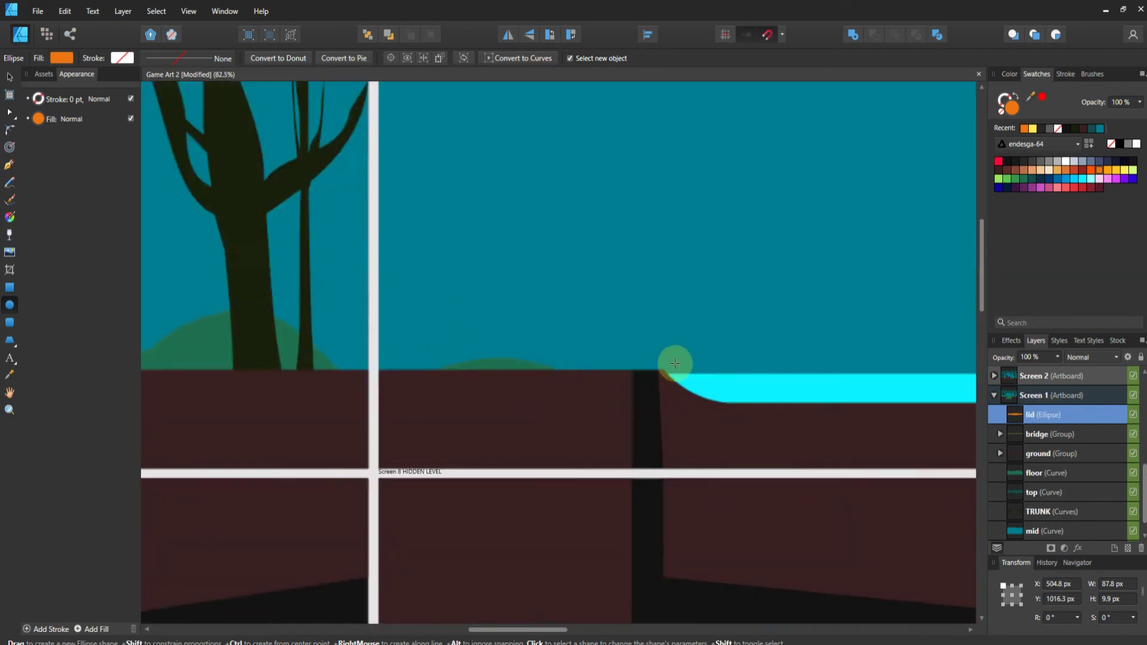
scroll(675, 363, "up", 1)
scroll(1058, 397, "up", 3)
scroll(1017, 396, "down", 4)
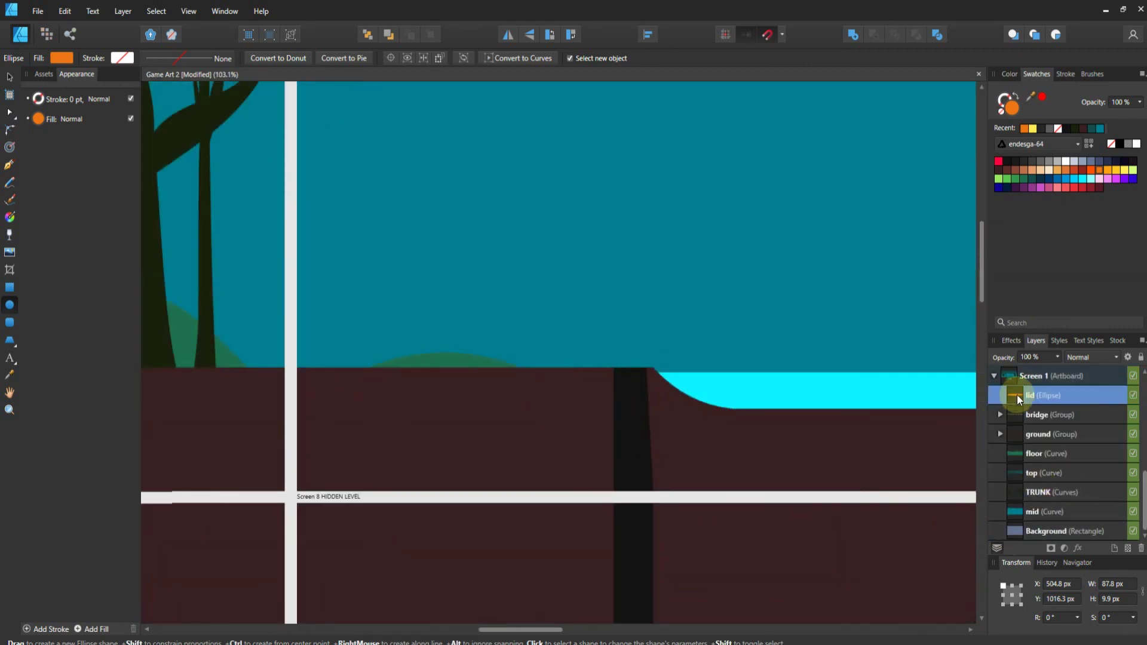
left_click(996, 375)
left_click(1015, 491)
left_click(996, 490)
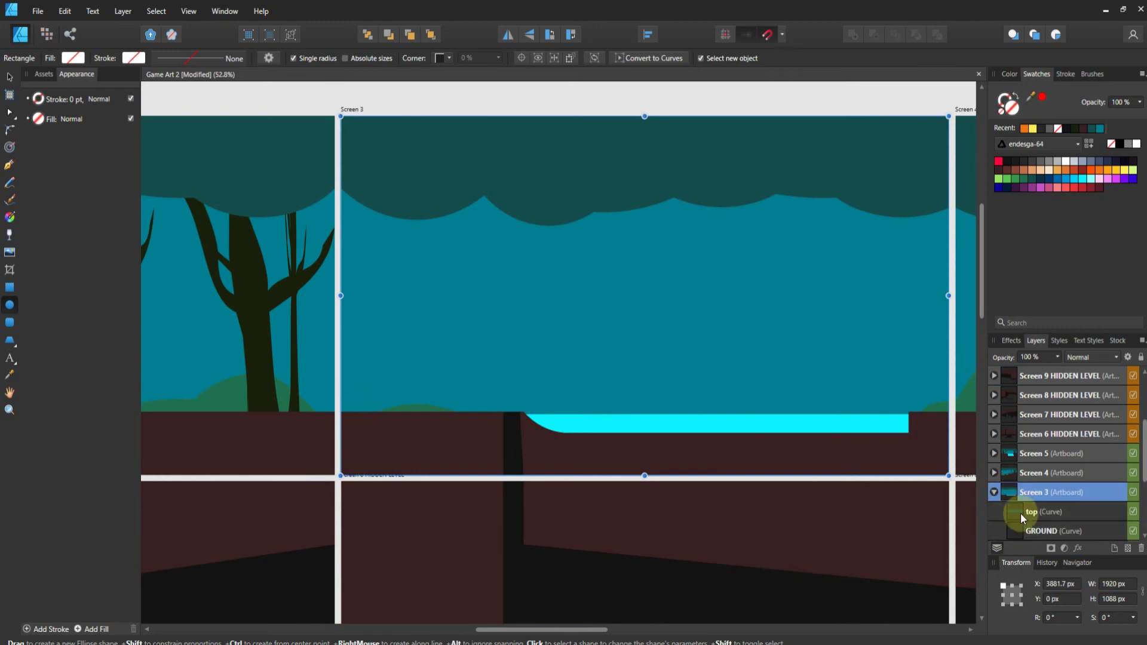
left_click(1020, 512)
key("v")
scroll(542, 378, "up", 6)
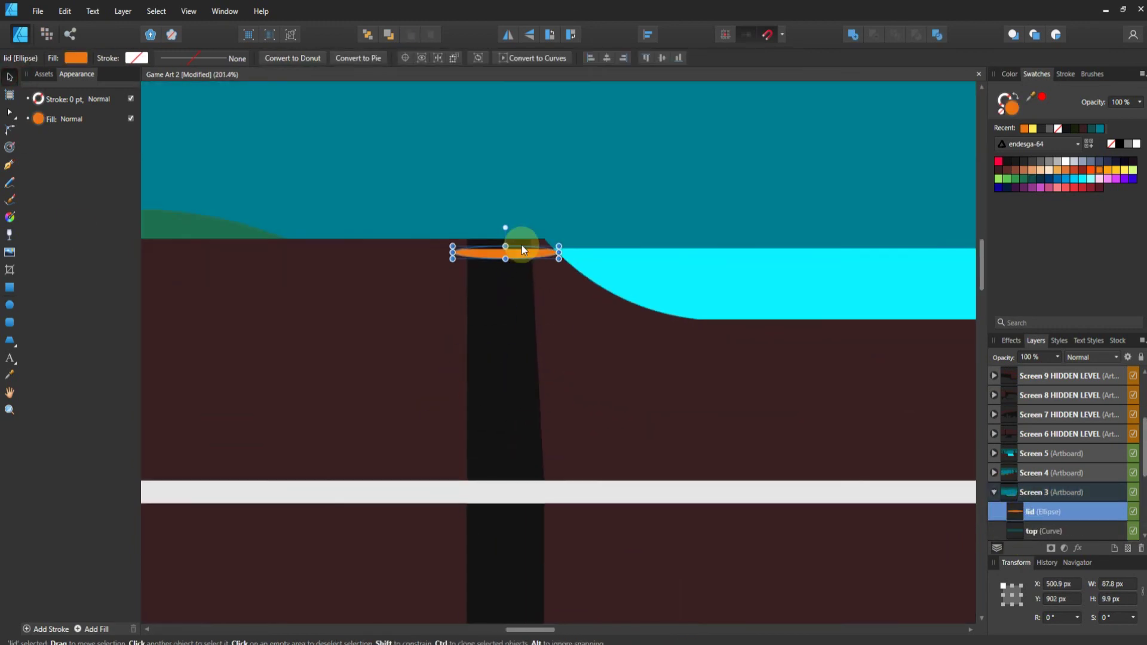
scroll(500, 256, "down", 1)
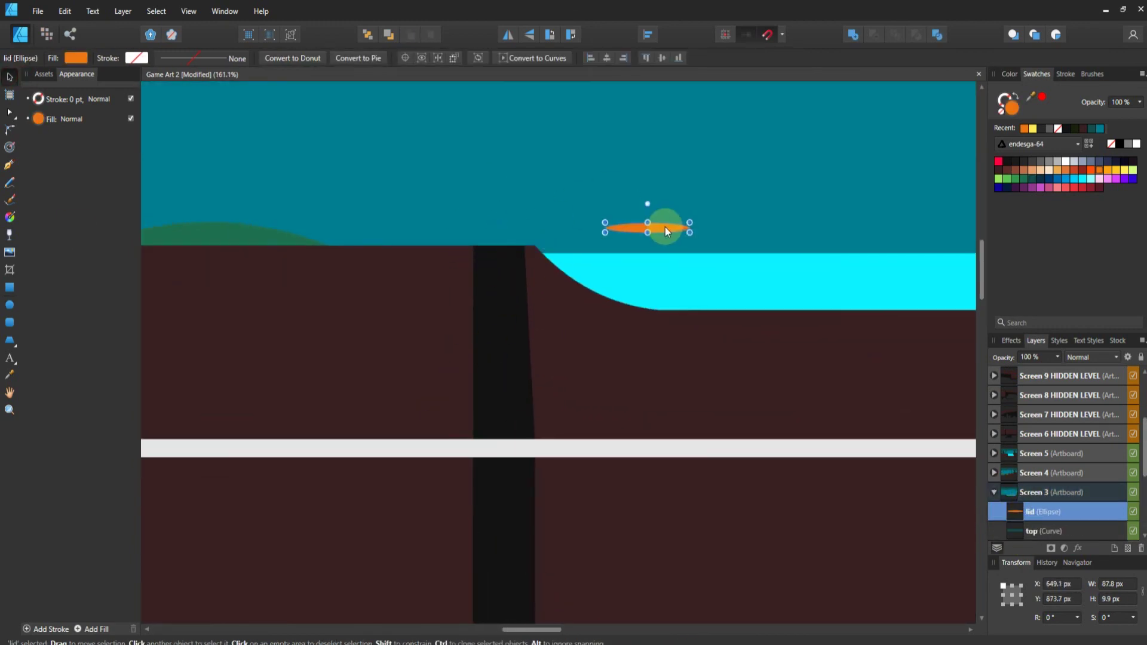
left_click_drag(665, 227, 604, 244)
Recolour the ellipse green and rename it 'lilly pad'
scroll(456, 258, "up", 2)
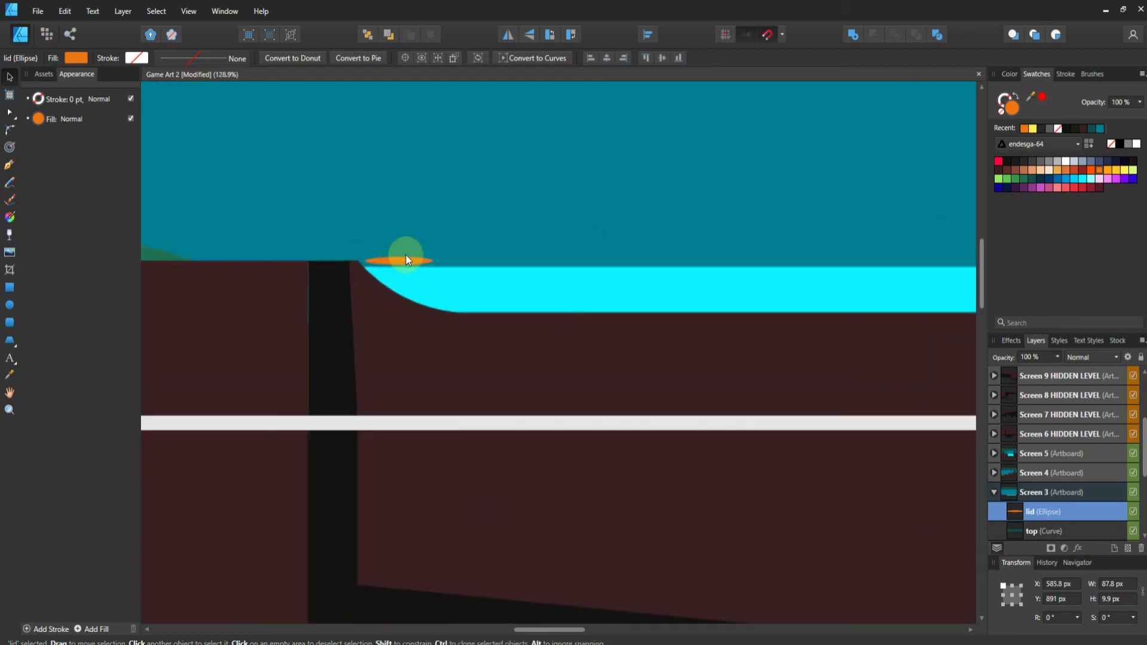
left_click(997, 179)
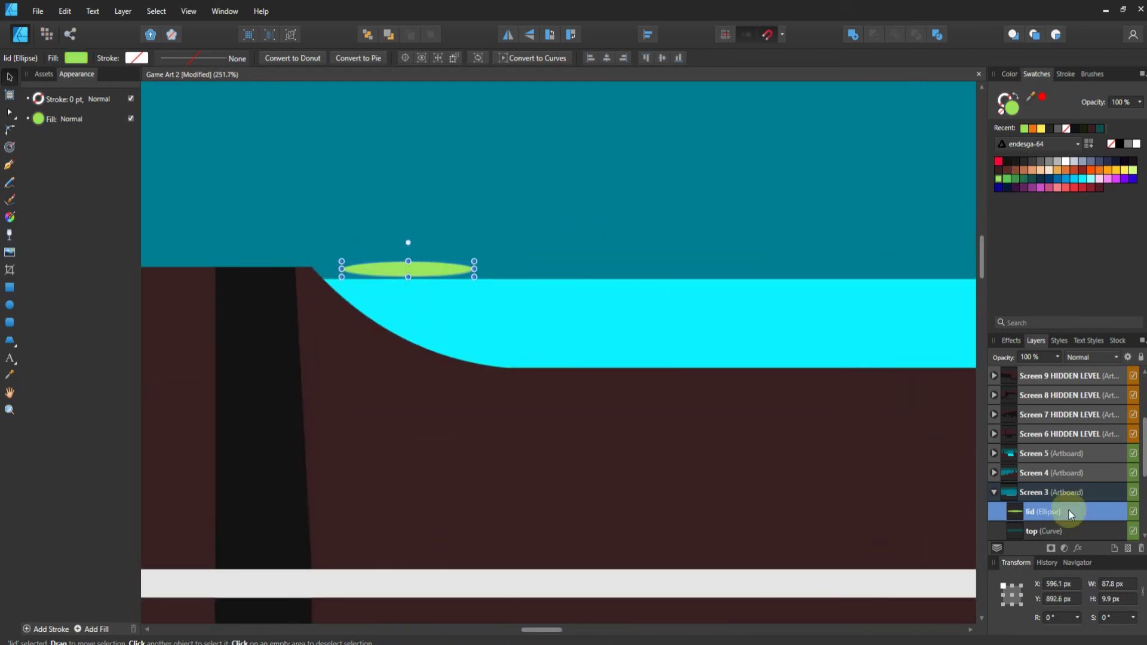
type("lypa")
key("Return")
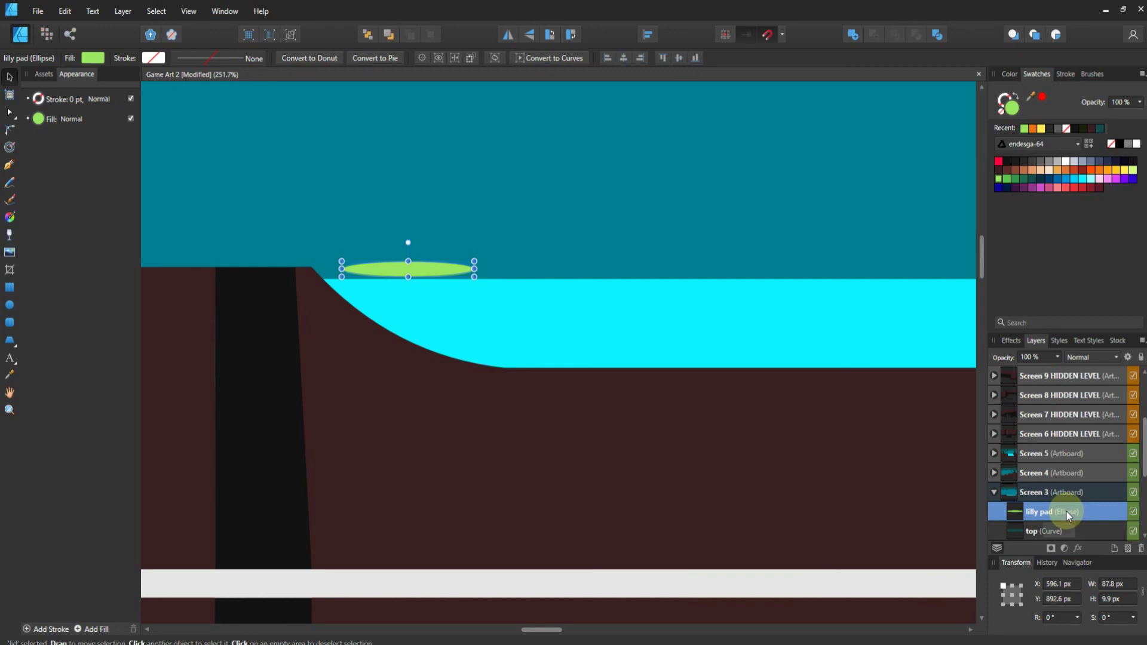
scroll(306, 418, "down", 2)
scroll(481, 293, "down", 2)
scroll(388, 352, "up", 2)
scroll(358, 355, "down", 3)
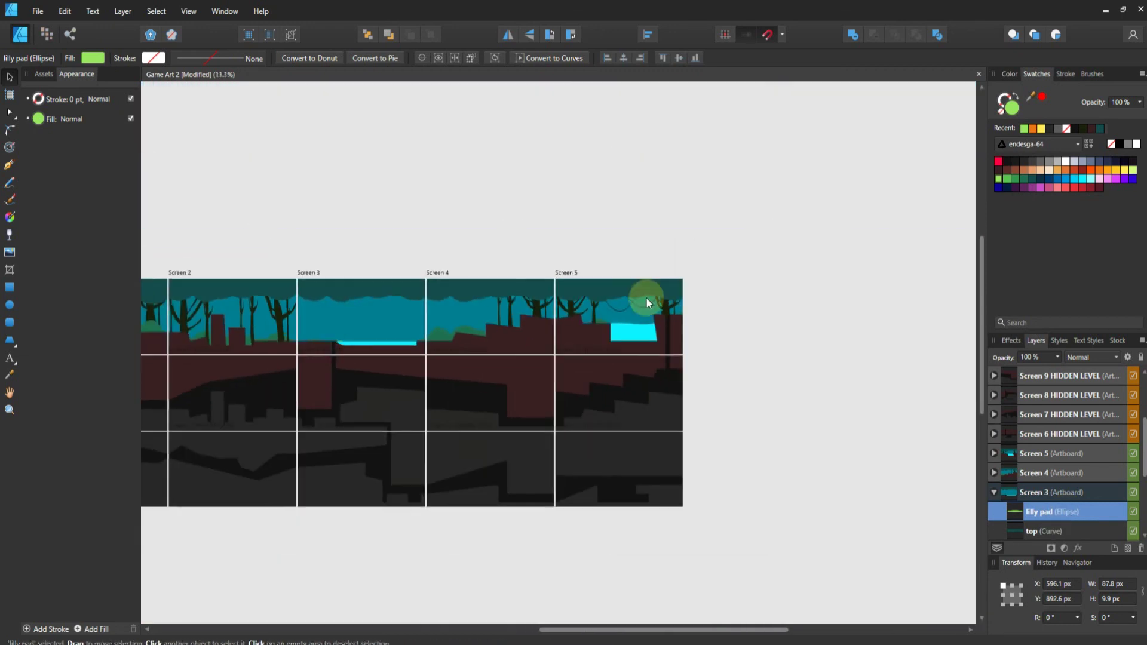
Draw a green sign board and post beside the tree and Add them into one shape
scroll(686, 303, "up", 2)
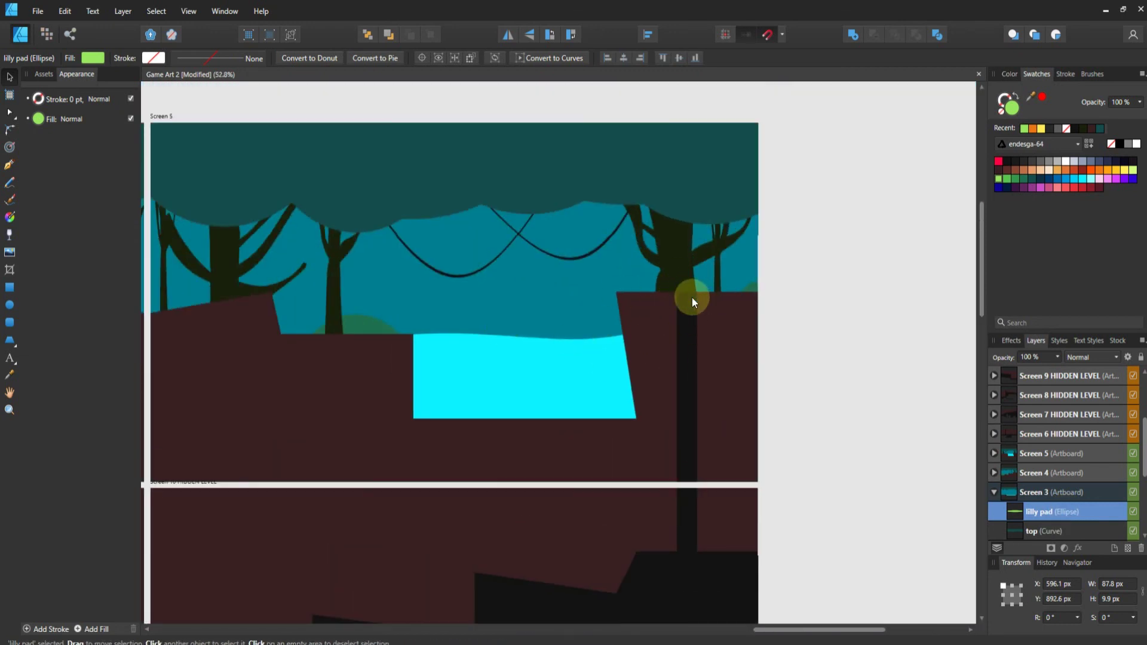
scroll(704, 284, "down", 3)
scroll(736, 242, "down", 2)
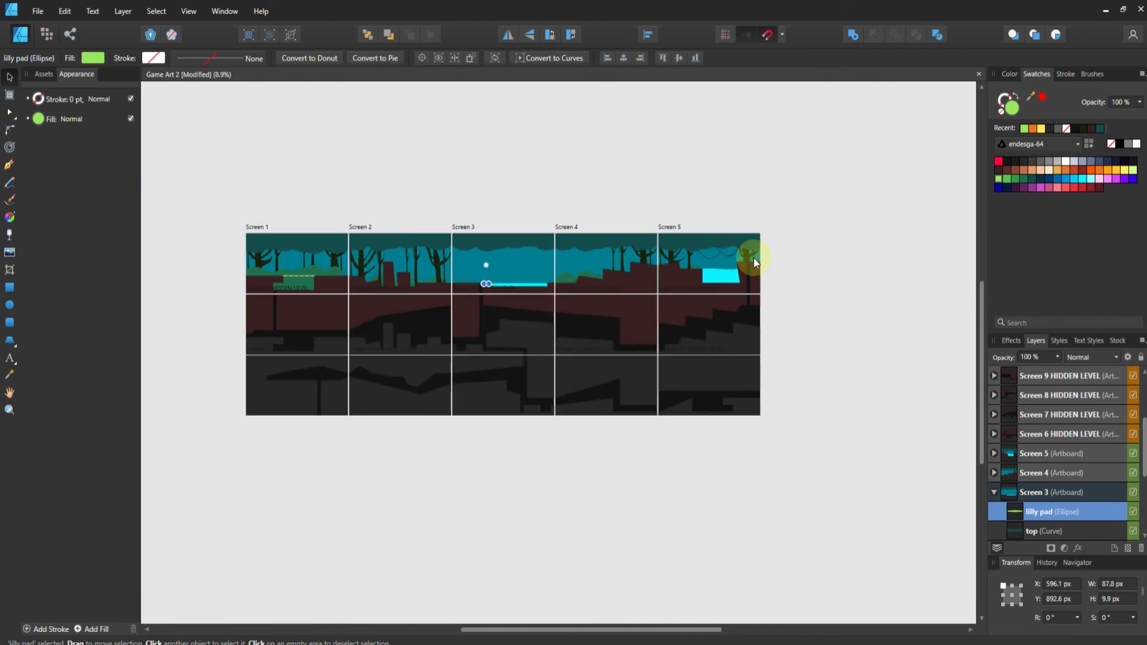
scroll(754, 263, "up", 7)
left_click(9, 288)
left_click_drag(713, 243, 811, 285)
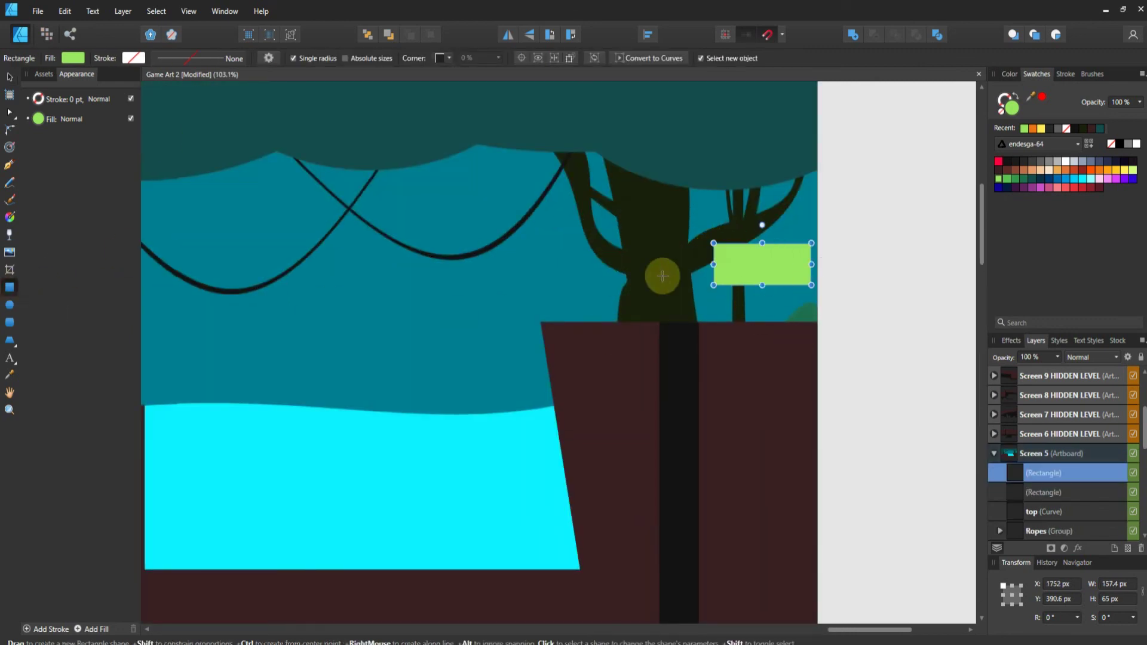
left_click_drag(770, 331, 770, 332)
scroll(794, 340, "up", 3)
left_click(1039, 492, "shift")
left_click(853, 34)
Add Artistic Text 'This way' on the green sign board
left_click(10, 358)
left_click_drag(669, 224, 691, 268)
type("This way")
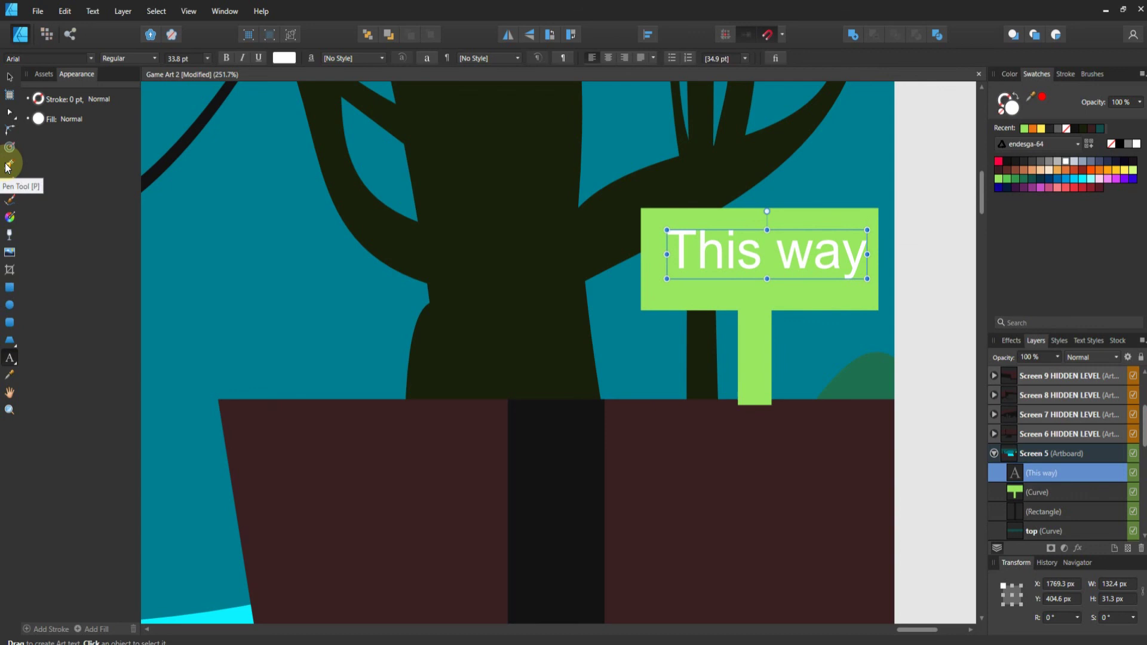
type("m")
Try a thin bar with a 1 pt outline and arrowhead under the text, then delete it
left_click_drag(833, 297, 862, 296)
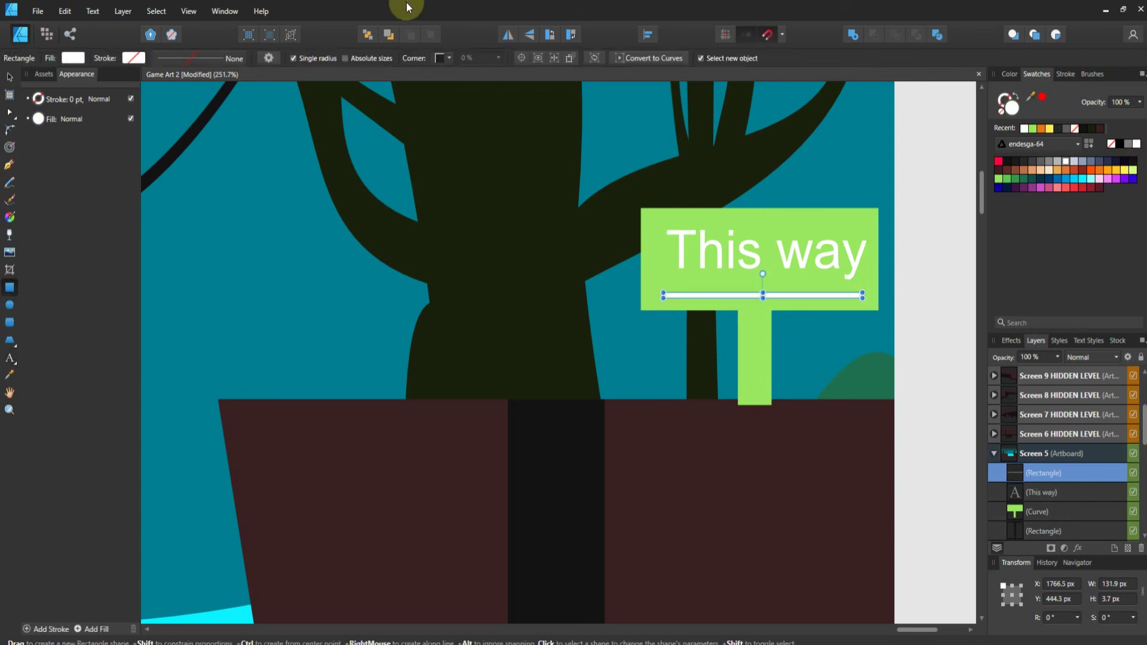
left_click(447, 59)
left_click(210, 59)
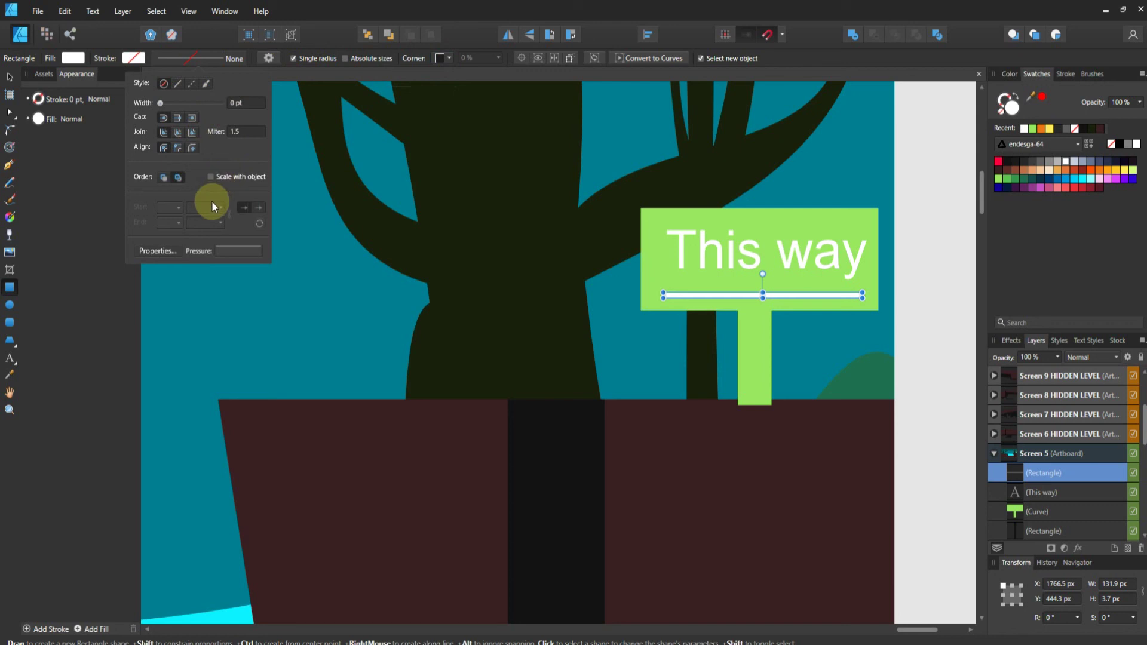
left_click(178, 84)
left_click(173, 209)
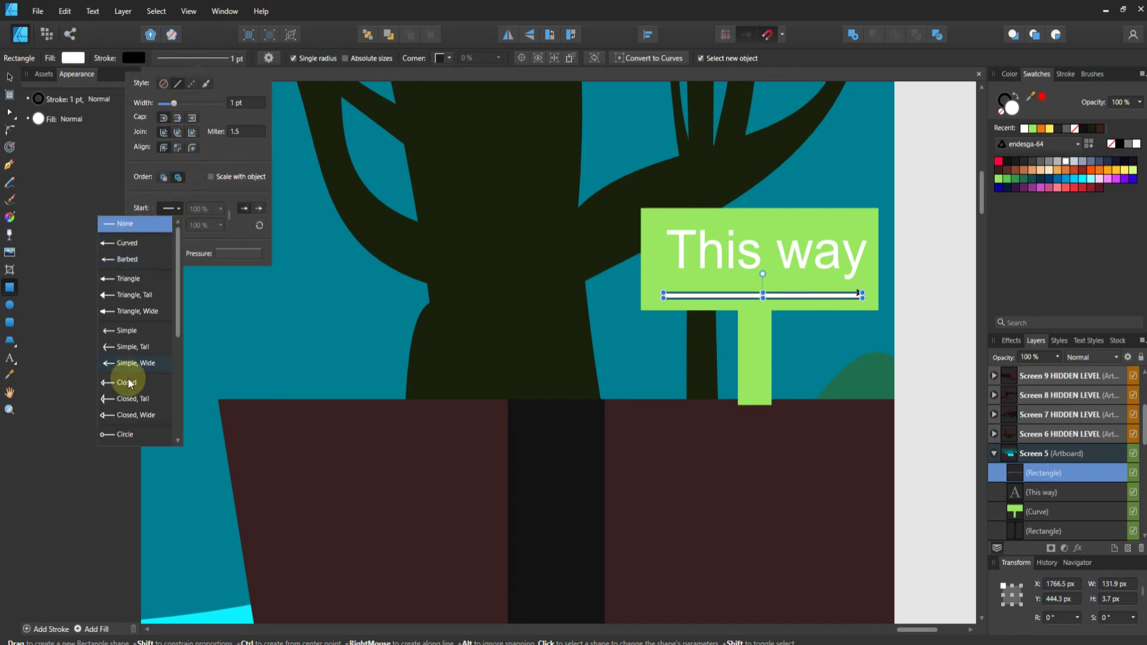
left_click(137, 278)
scroll(837, 298, "up", 5)
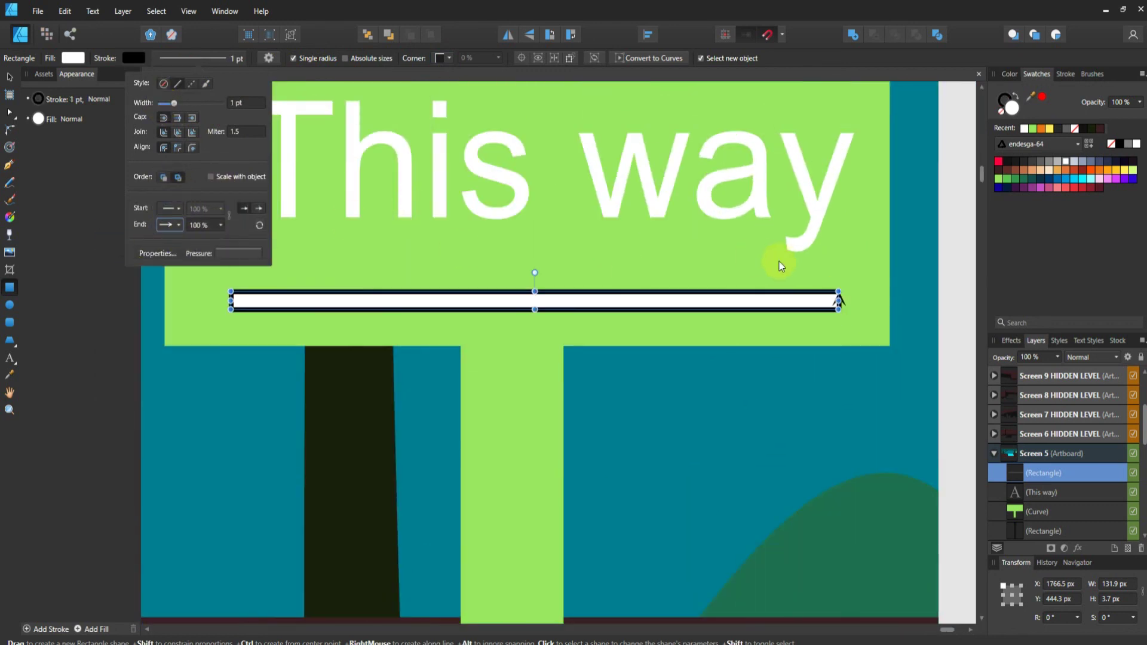
left_click(1003, 121)
left_click(1003, 113)
scroll(824, 274, "down", 2)
scroll(777, 269, "down", 1)
key("v")
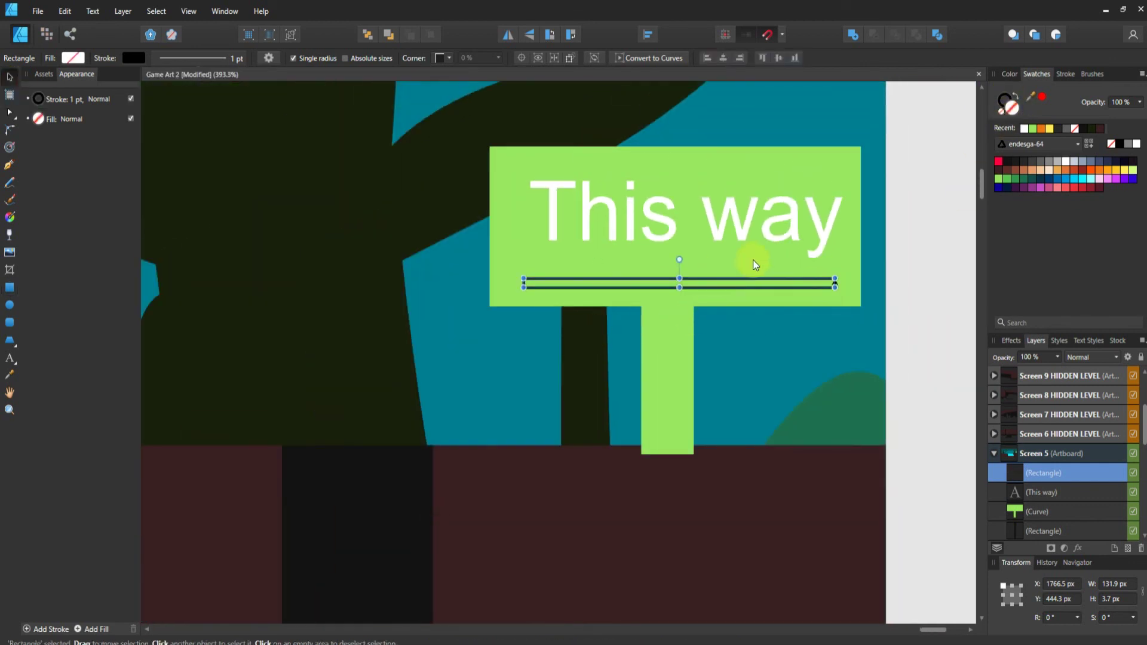
key("Delete")
Pen-draw a thick black 4.5 pt arrow across the sign
key("p")
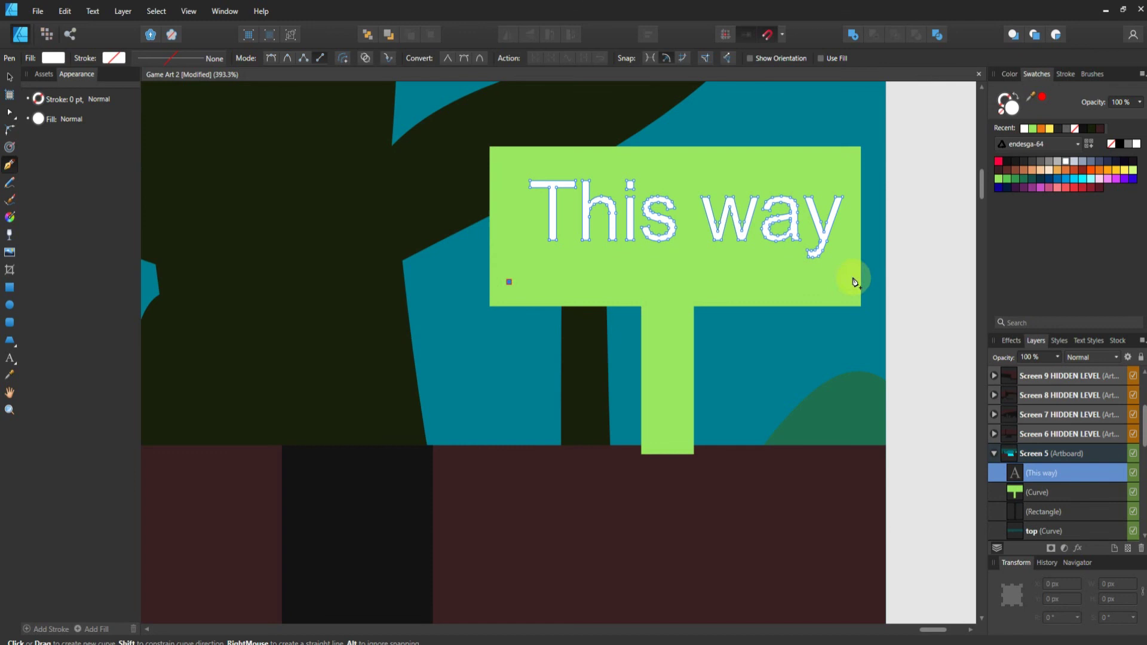
left_click(838, 283)
left_click(207, 56)
left_click(157, 102)
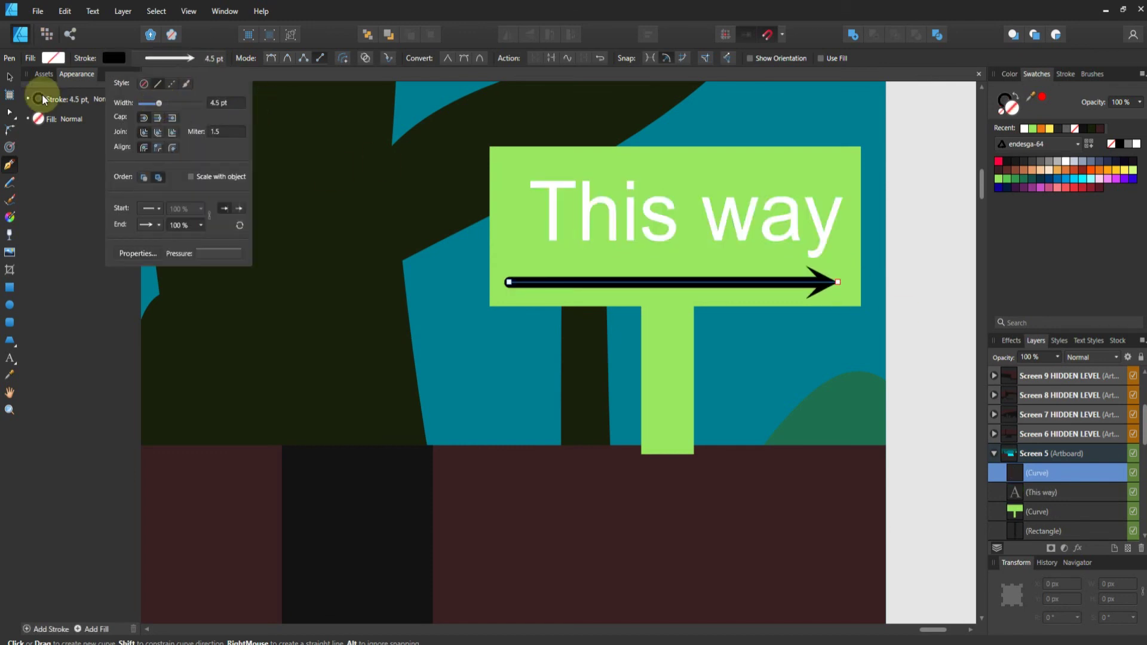
key("v")
Rename the sign shape layer to 'sign post' and collapse the Screen 5 contents
left_click(1049, 491, "shift")
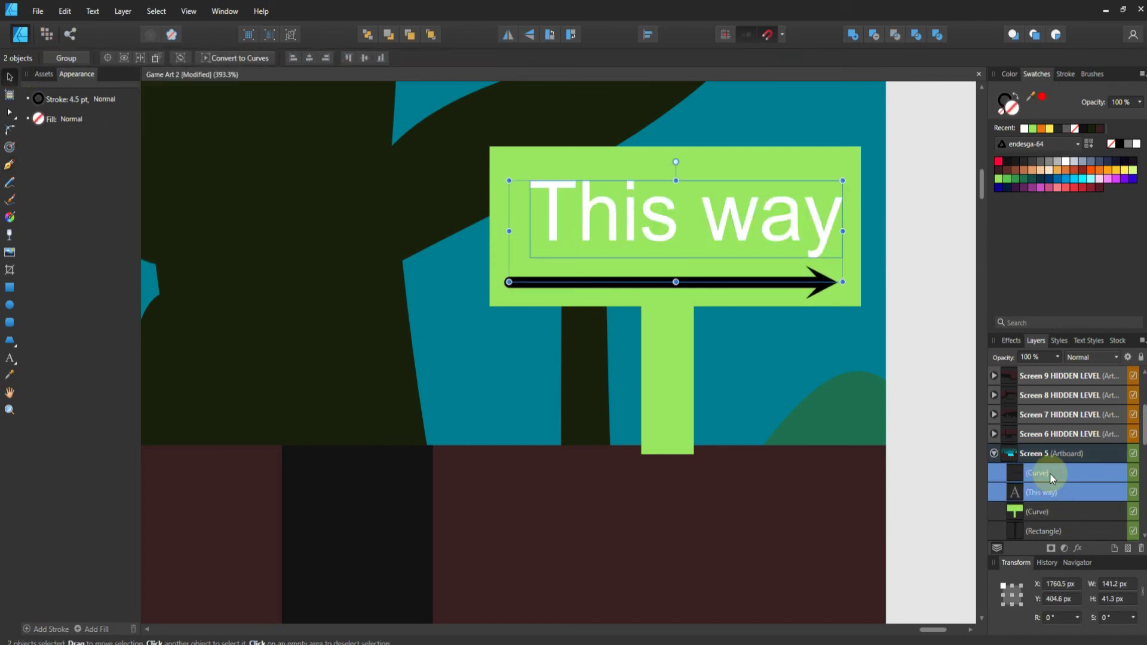
double_click(1024, 475)
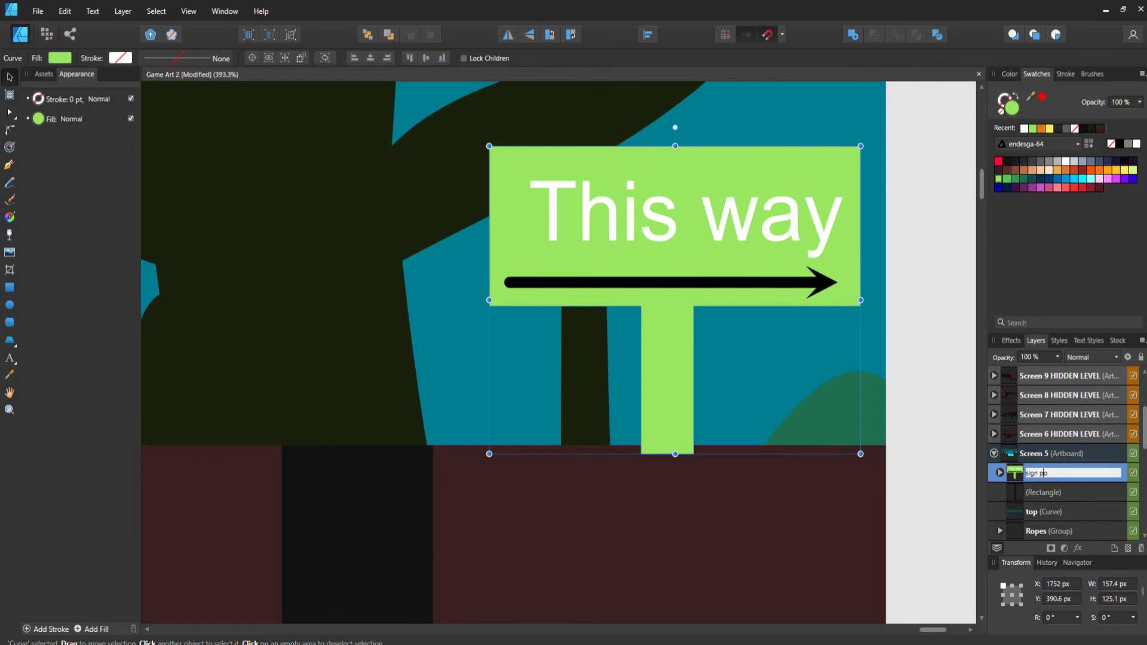
type("ost")
key("Return")
left_click(993, 454)
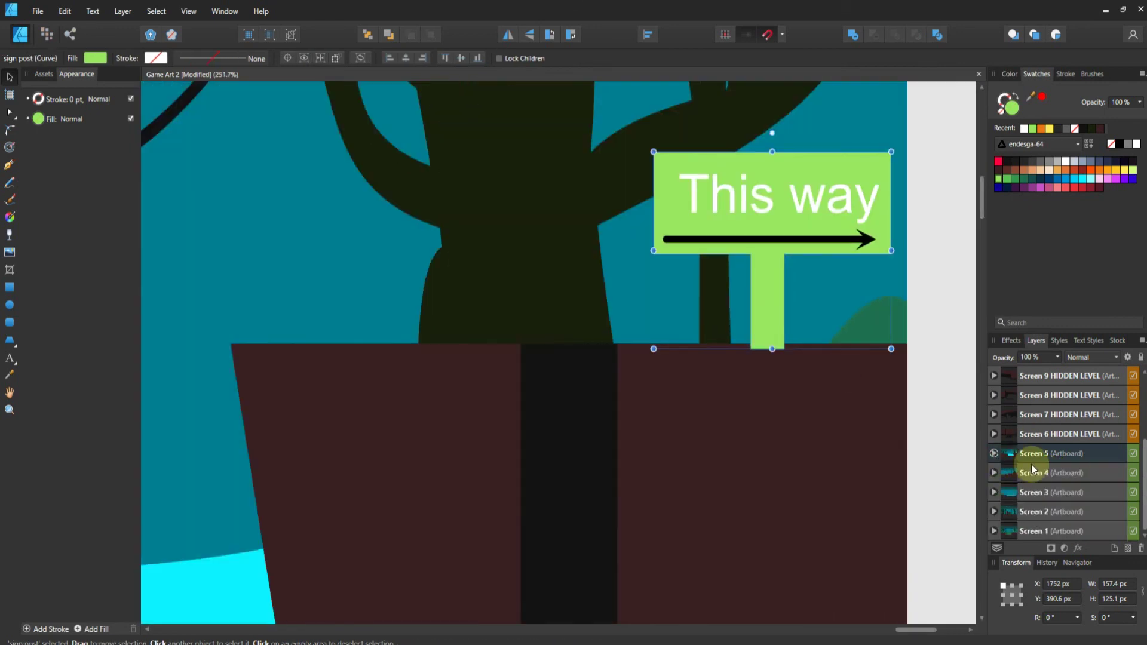
scroll(1013, 493, "down", 3)
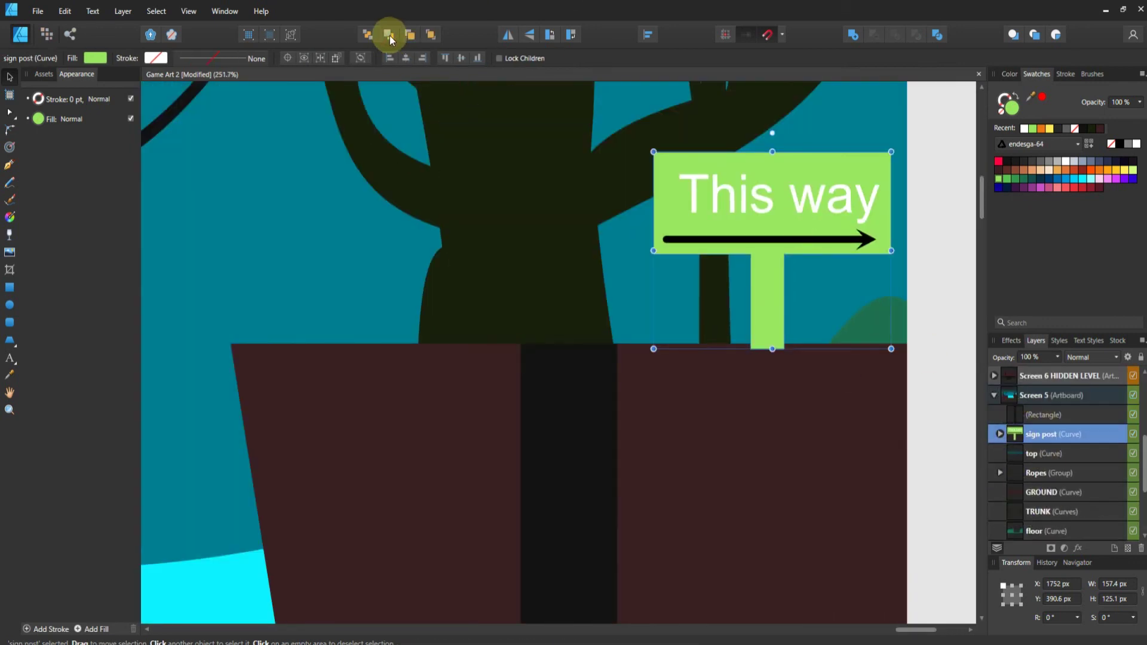
Move the 'sign post' layer below GROUND so it sits behind the ground
left_click_drag(1015, 420, 1015, 484)
scroll(845, 255, "down", 5)
left_click(844, 256)
scroll(430, 328, "left", 5)
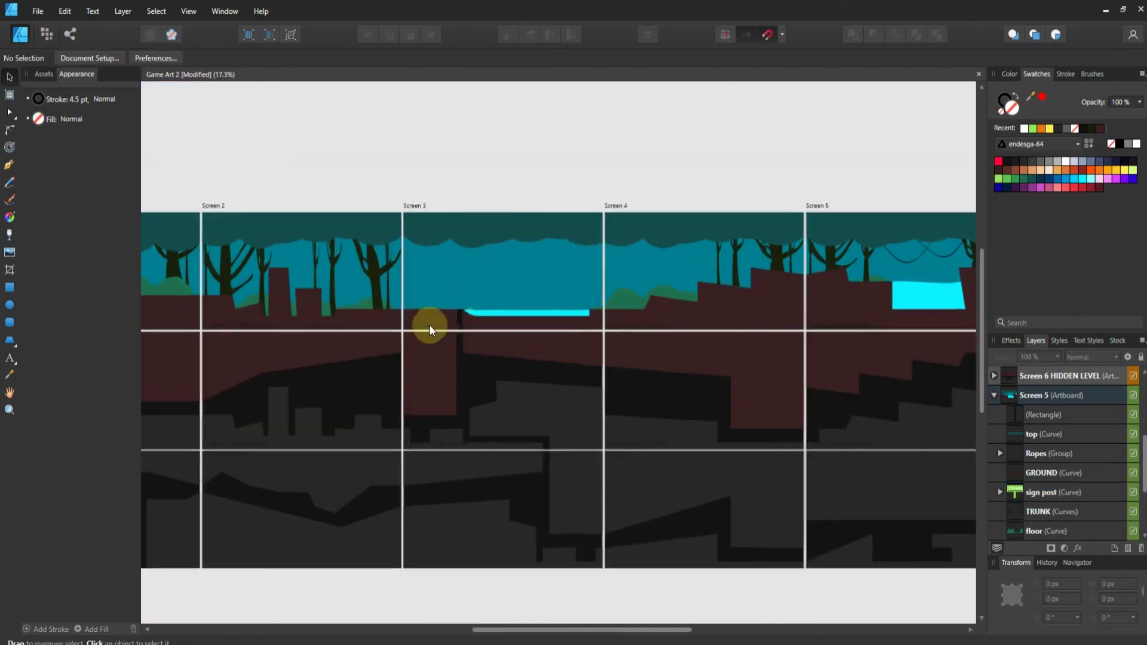
scroll(468, 310, "up", 5)
scroll(492, 440, "down", 6)
scroll(272, 298, "up", 3)
scroll(271, 294, "down", 2)
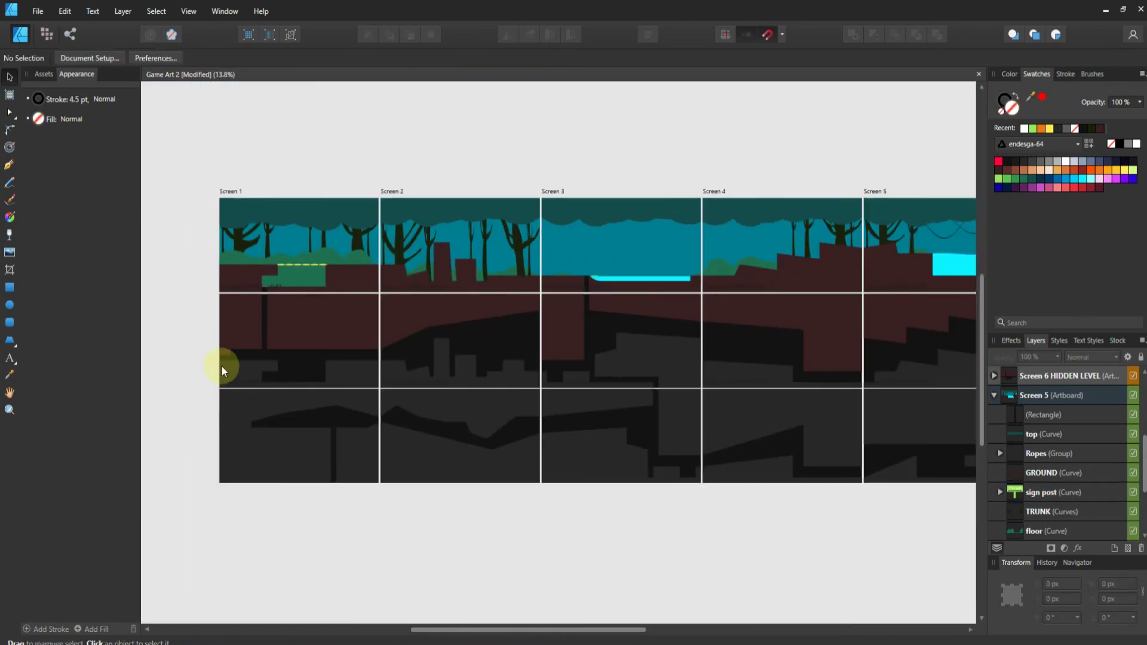
scroll(221, 364, "down", 1)
scroll(540, 370, "up", 2)
scroll(513, 374, "down", 1)
scroll(680, 346, "down", 1)
scroll(850, 322, "down", 1)
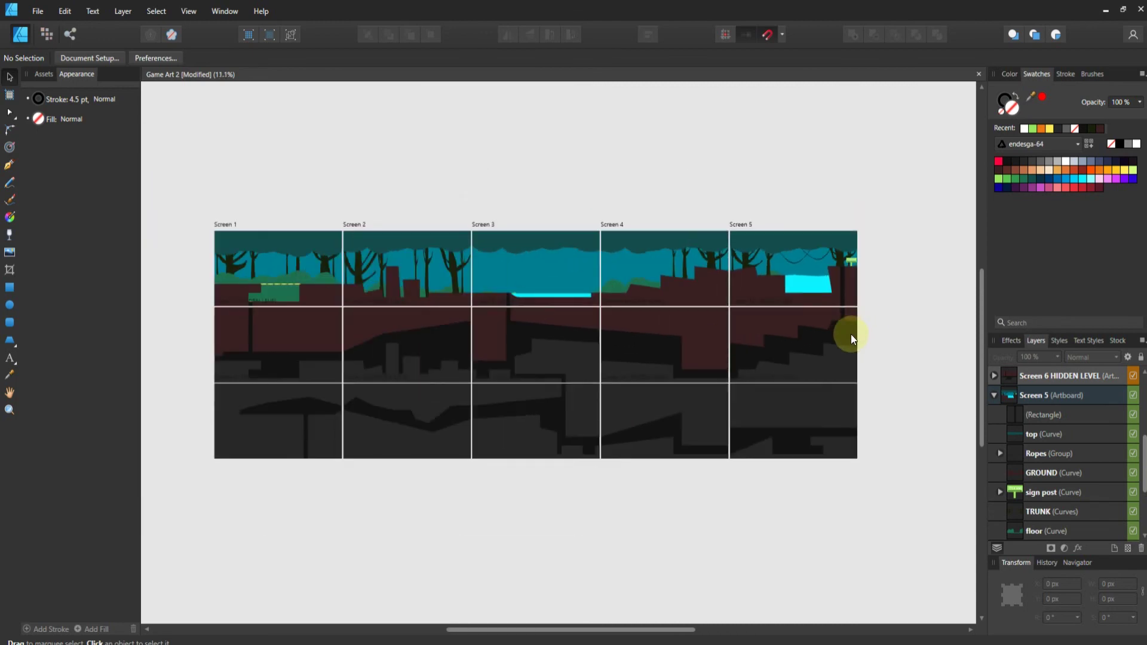
scroll(850, 439, "up", 1)
scroll(853, 436, "up", 2)
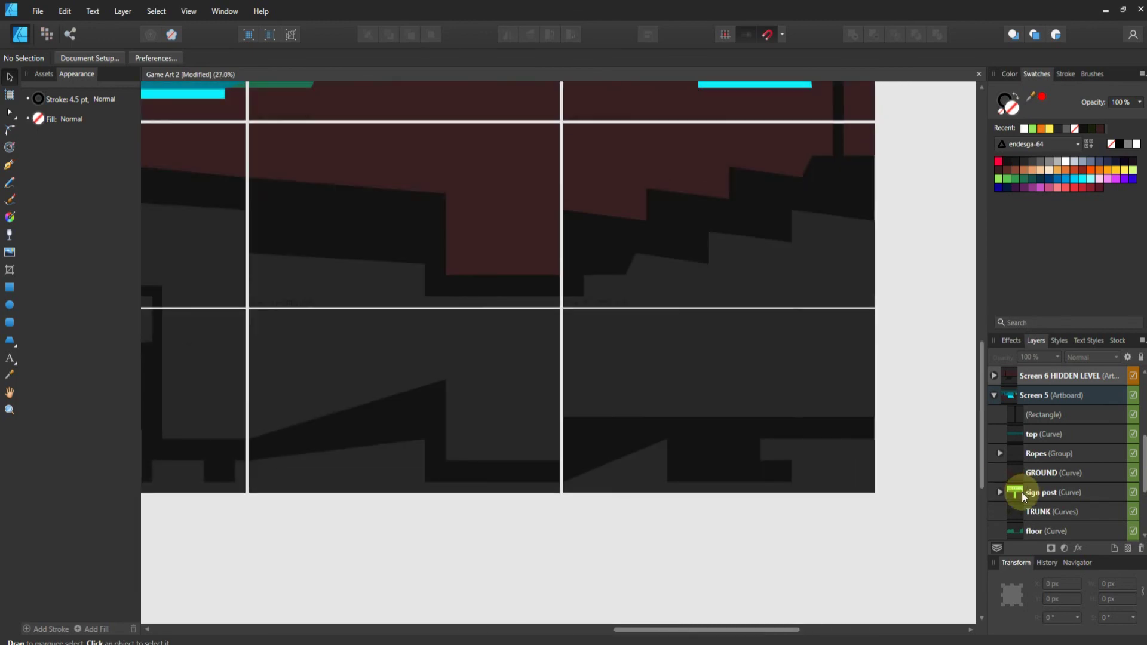
Place a copy of the sign post in Screen 15 HIDDEN LEVEL beside its GROUND
left_click(1021, 493)
scroll(1018, 430, "up", 5)
left_click(1012, 374)
left_click(1033, 395)
left_click(1039, 415)
left_click(864, 382)
scroll(865, 382, "up", 3)
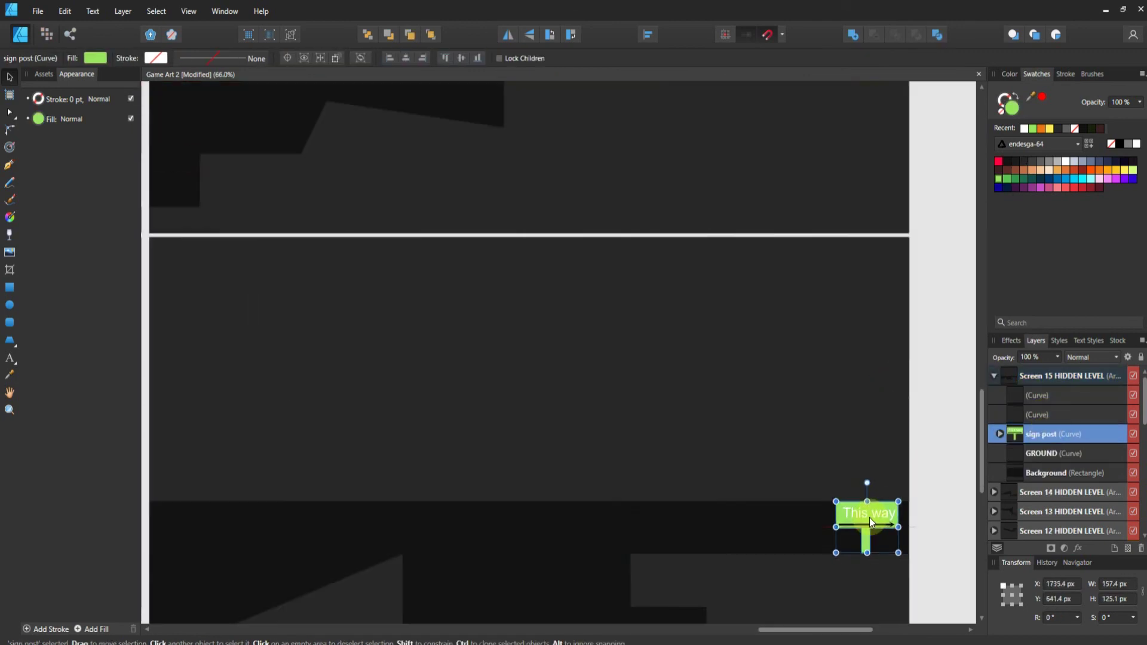
scroll(869, 517, "up", 3)
scroll(772, 384, "down", 5)
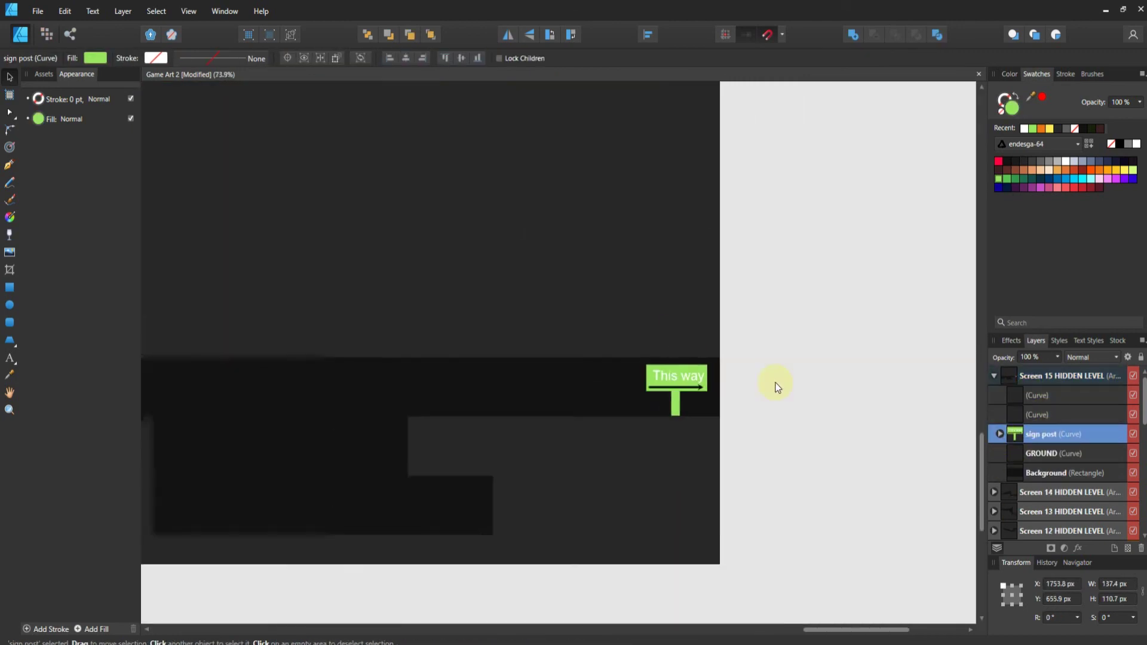
scroll(773, 519, "down", 3)
left_click(773, 520)
Zoom and scroll around the canvas to review the whole level
scroll(787, 481, "down", 1)
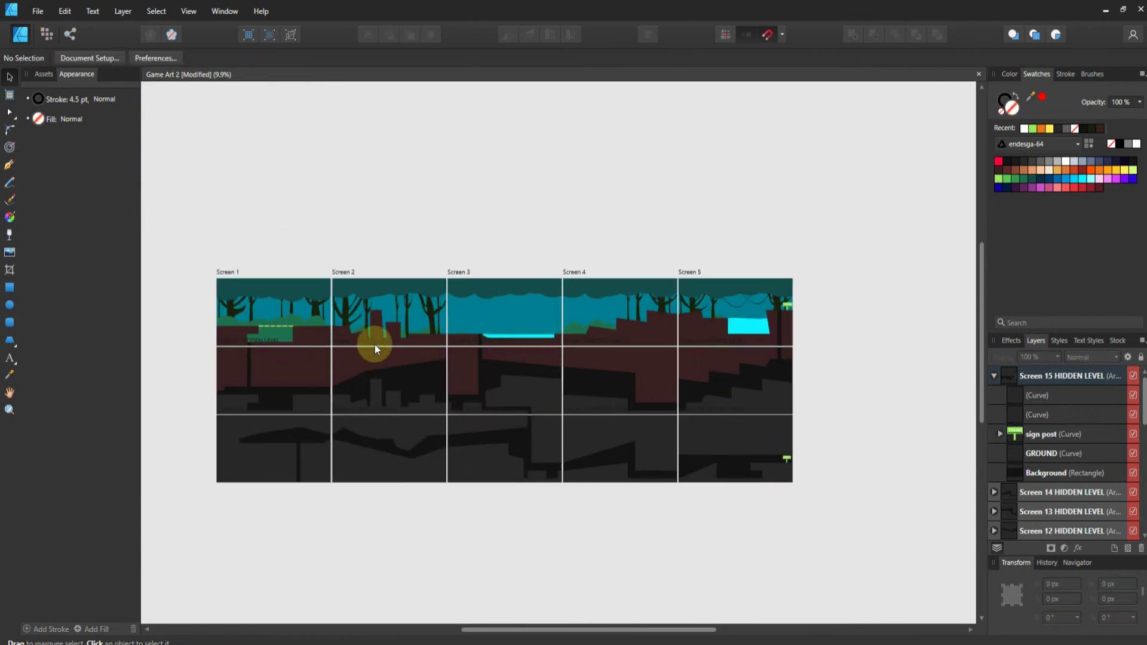
scroll(442, 399, "up", 1)
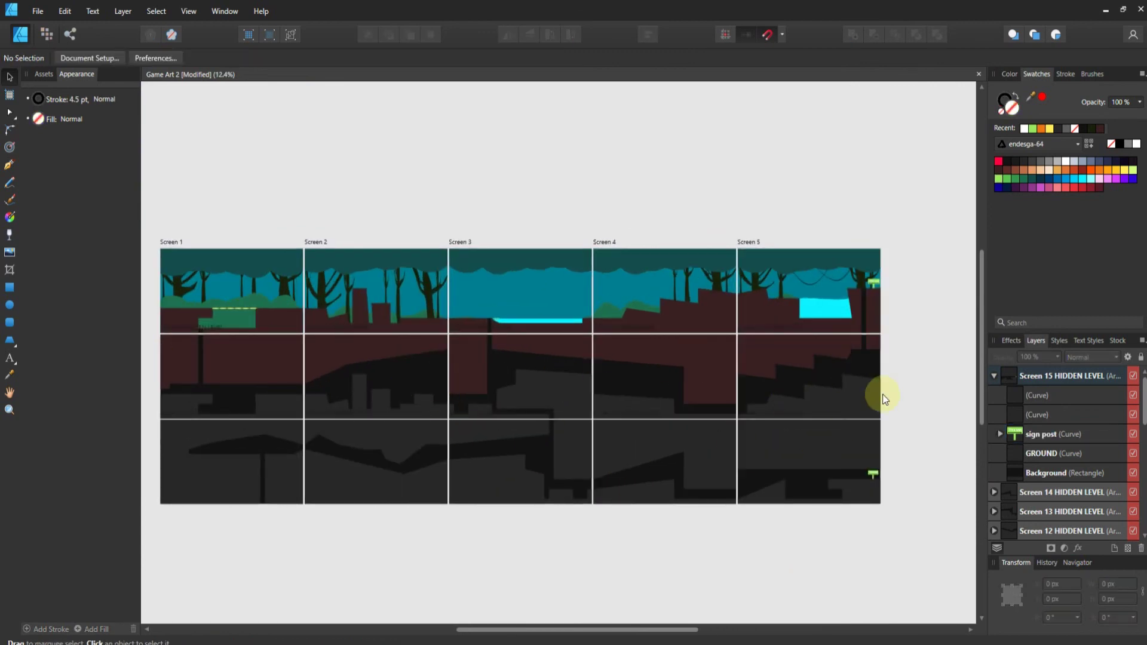
scroll(876, 358, "up", 1)
scroll(457, 370, "down", 1)
scroll(240, 484, "up", 4)
scroll(683, 481, "down", 4)
scroll(719, 450, "up", 2)
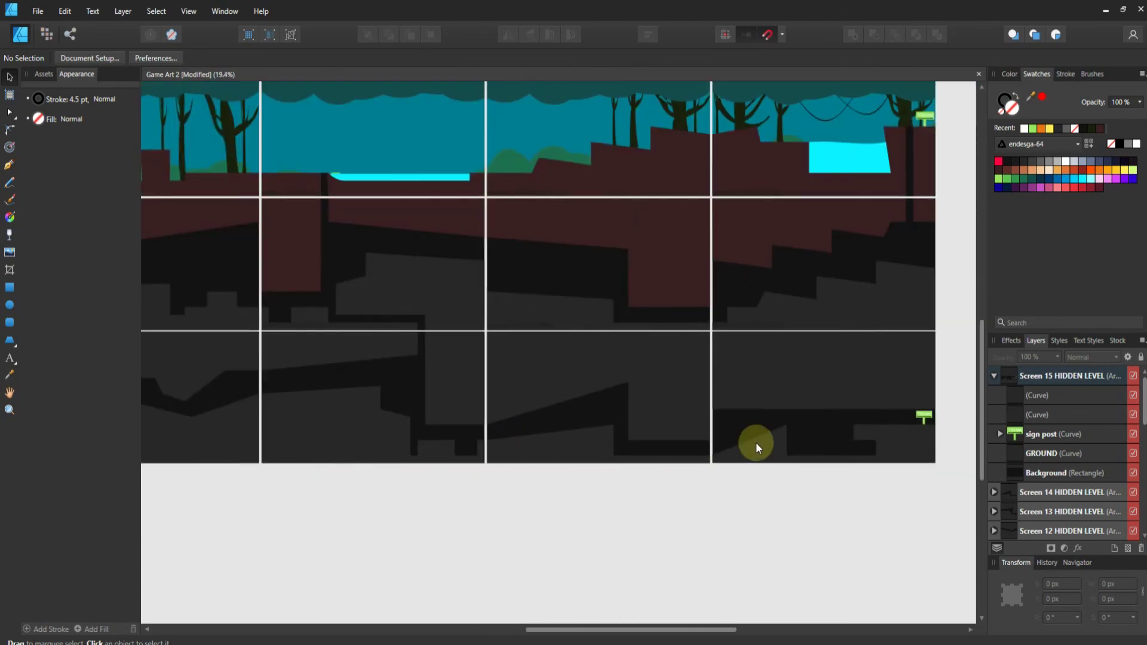
scroll(328, 304, "down", 1)
scroll(383, 314, "down", 1)
scroll(558, 358, "down", 1)
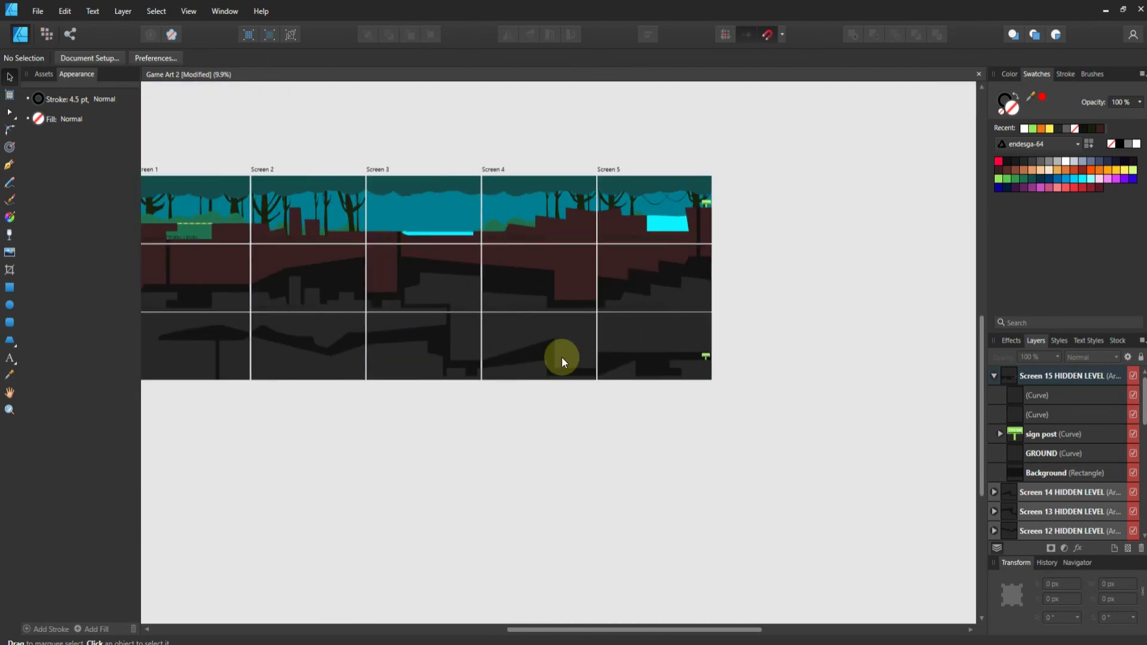
scroll(417, 257, "down", 1)
scroll(417, 256, "up", 2)
scroll(587, 288, "down", 1)
scroll(726, 407, "down", 1)
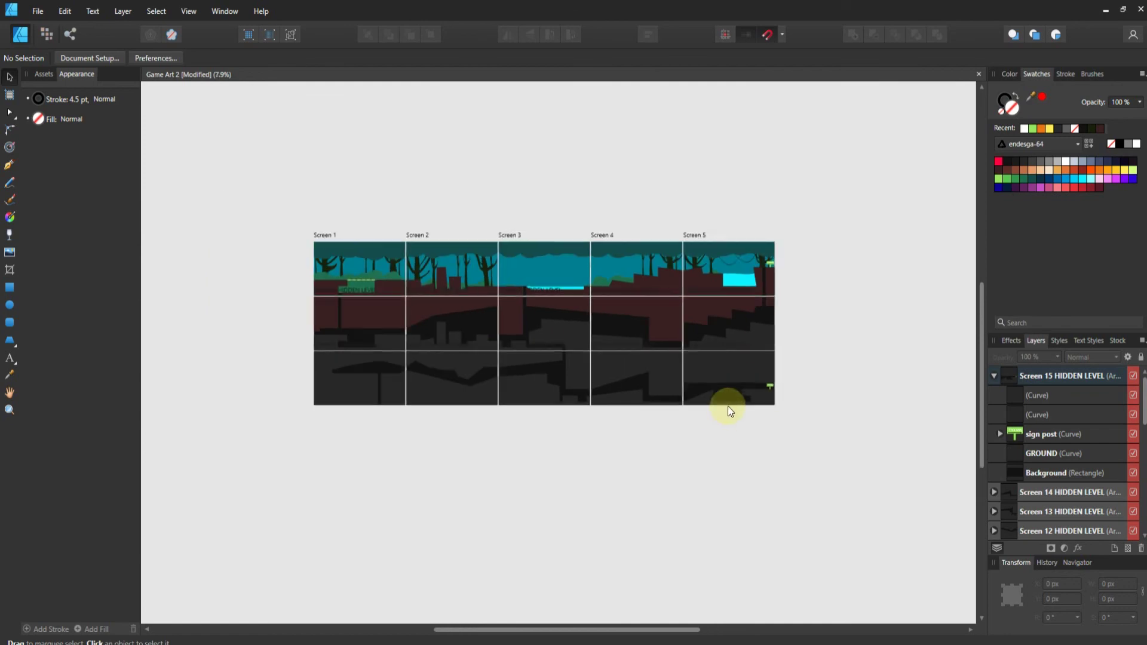
scroll(711, 334, "up", 2)
scroll(475, 326, "left", 2)
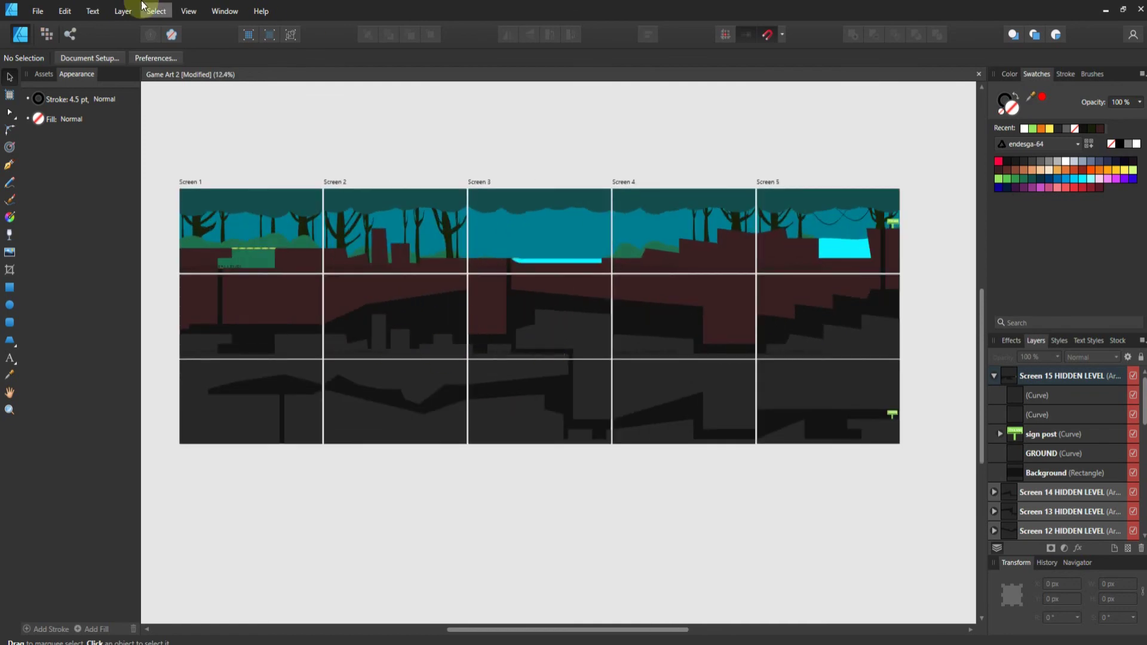